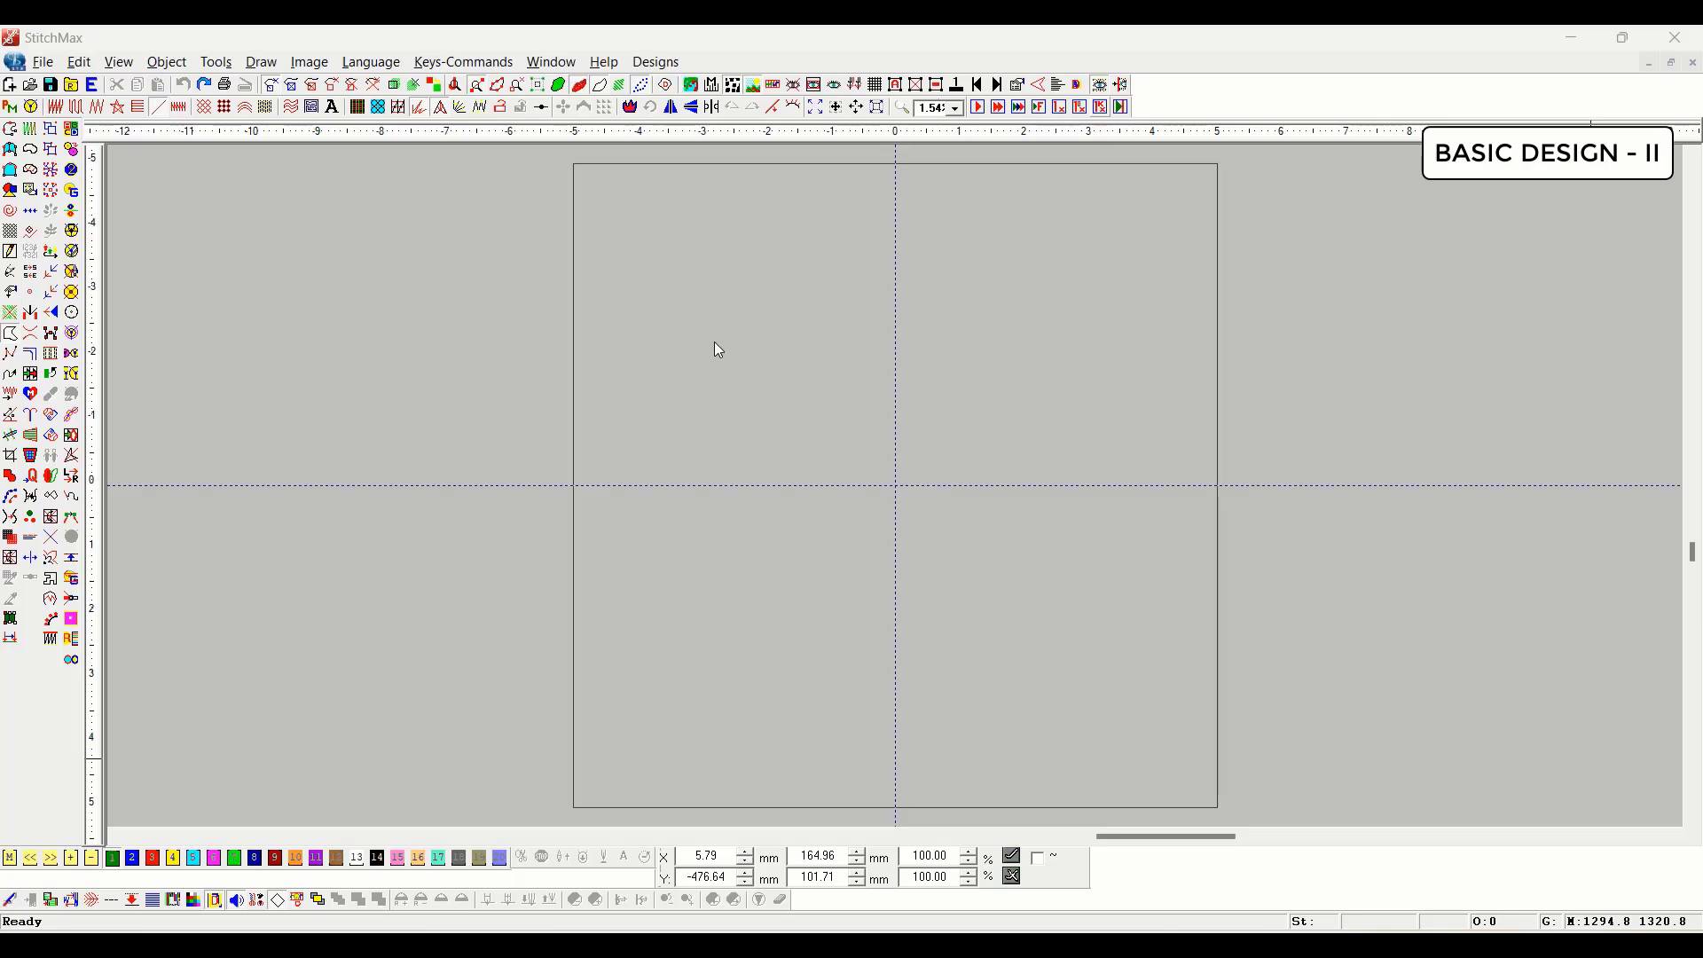
# Step: Load the image 2.BMP into the workspace as the tracing background
pyautogui.click(308, 61)
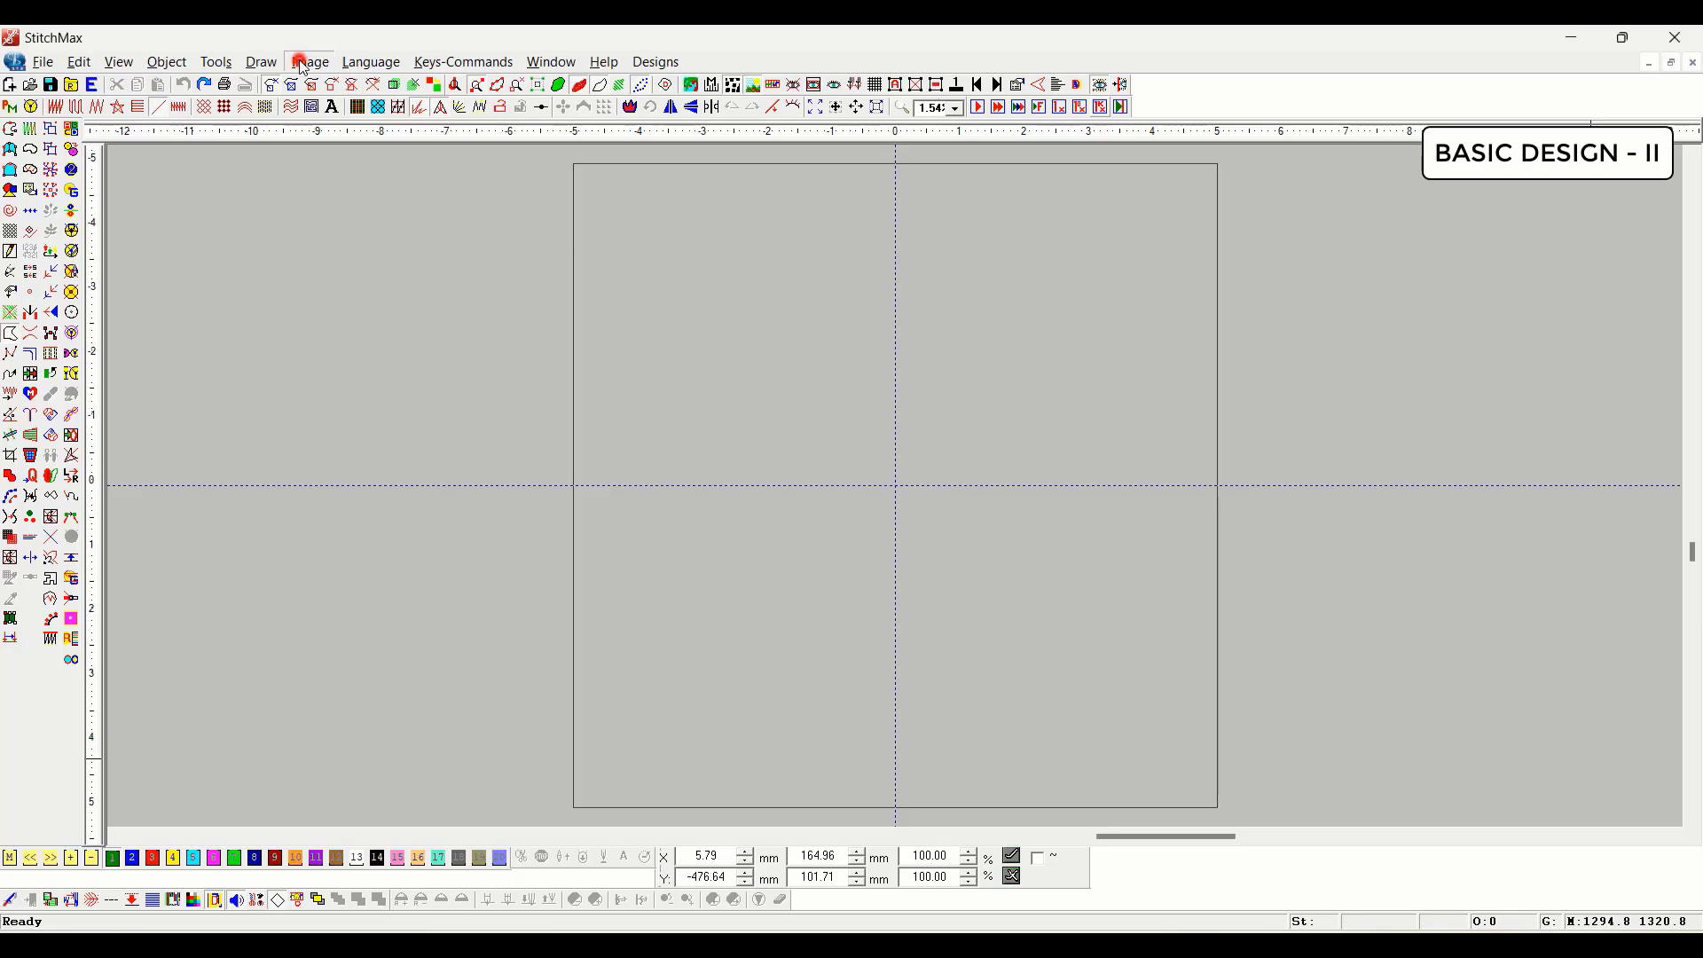
pyautogui.click(311, 82)
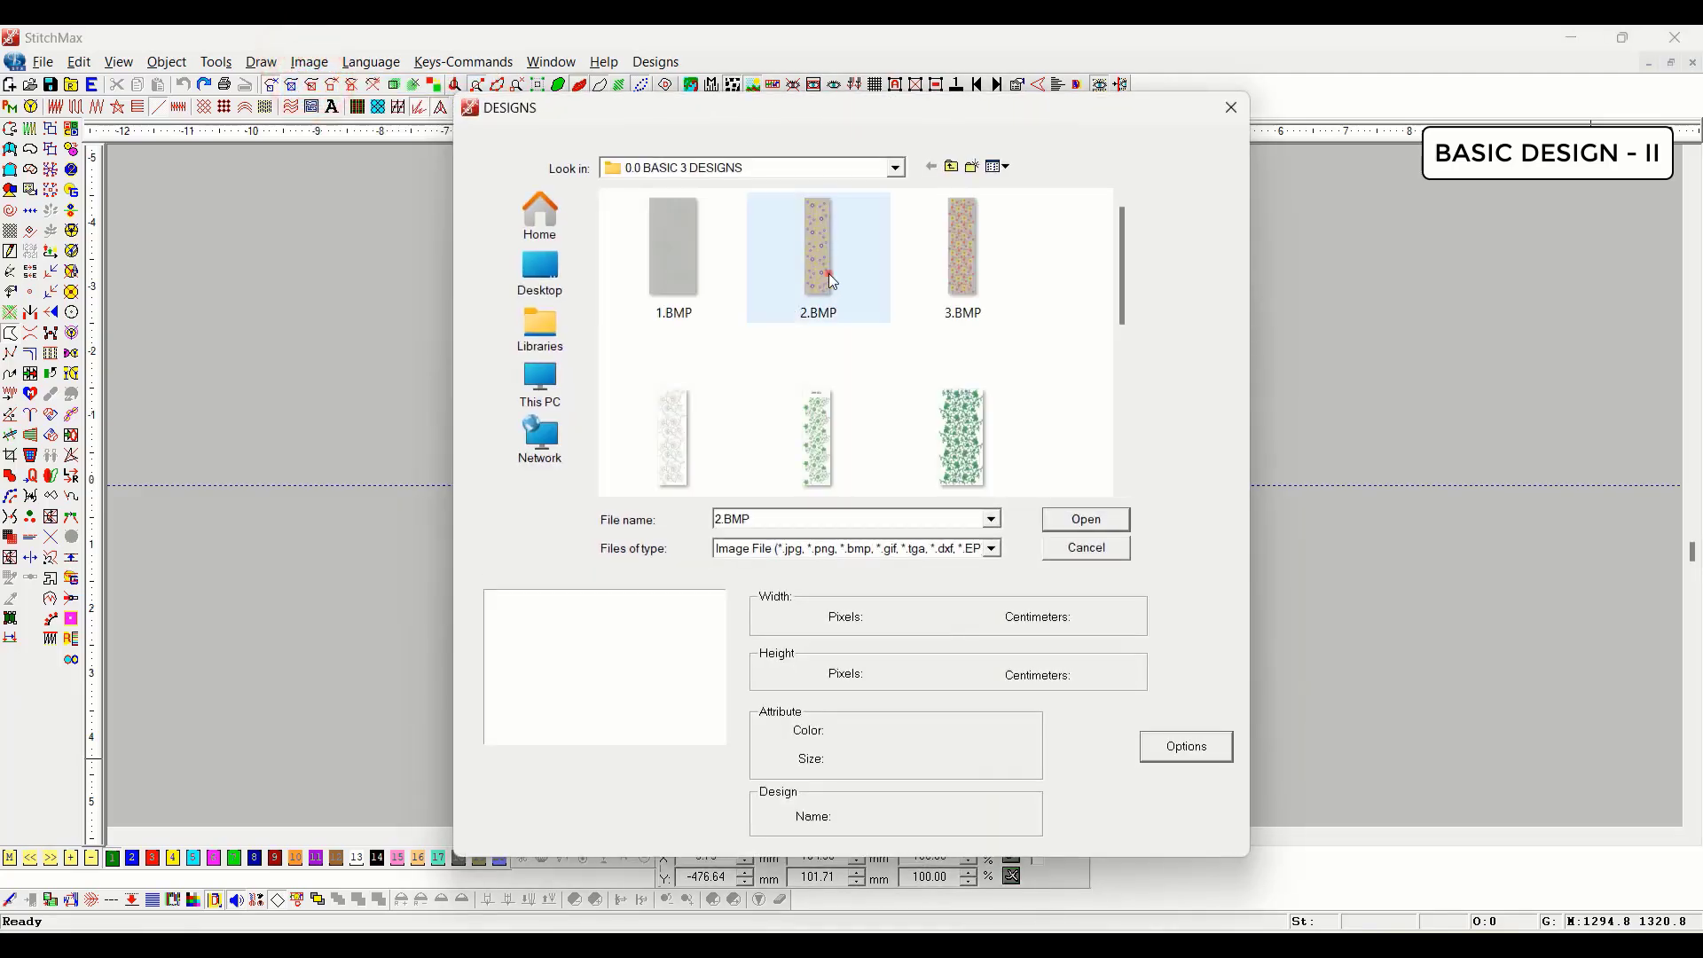
pyautogui.click(817, 259)
pyautogui.click(1087, 522)
# Step: Start a line-fill curve at the upper end of the short branching stem near the lower edge of the floral image
pyautogui.scroll(-12, 1029, 625)
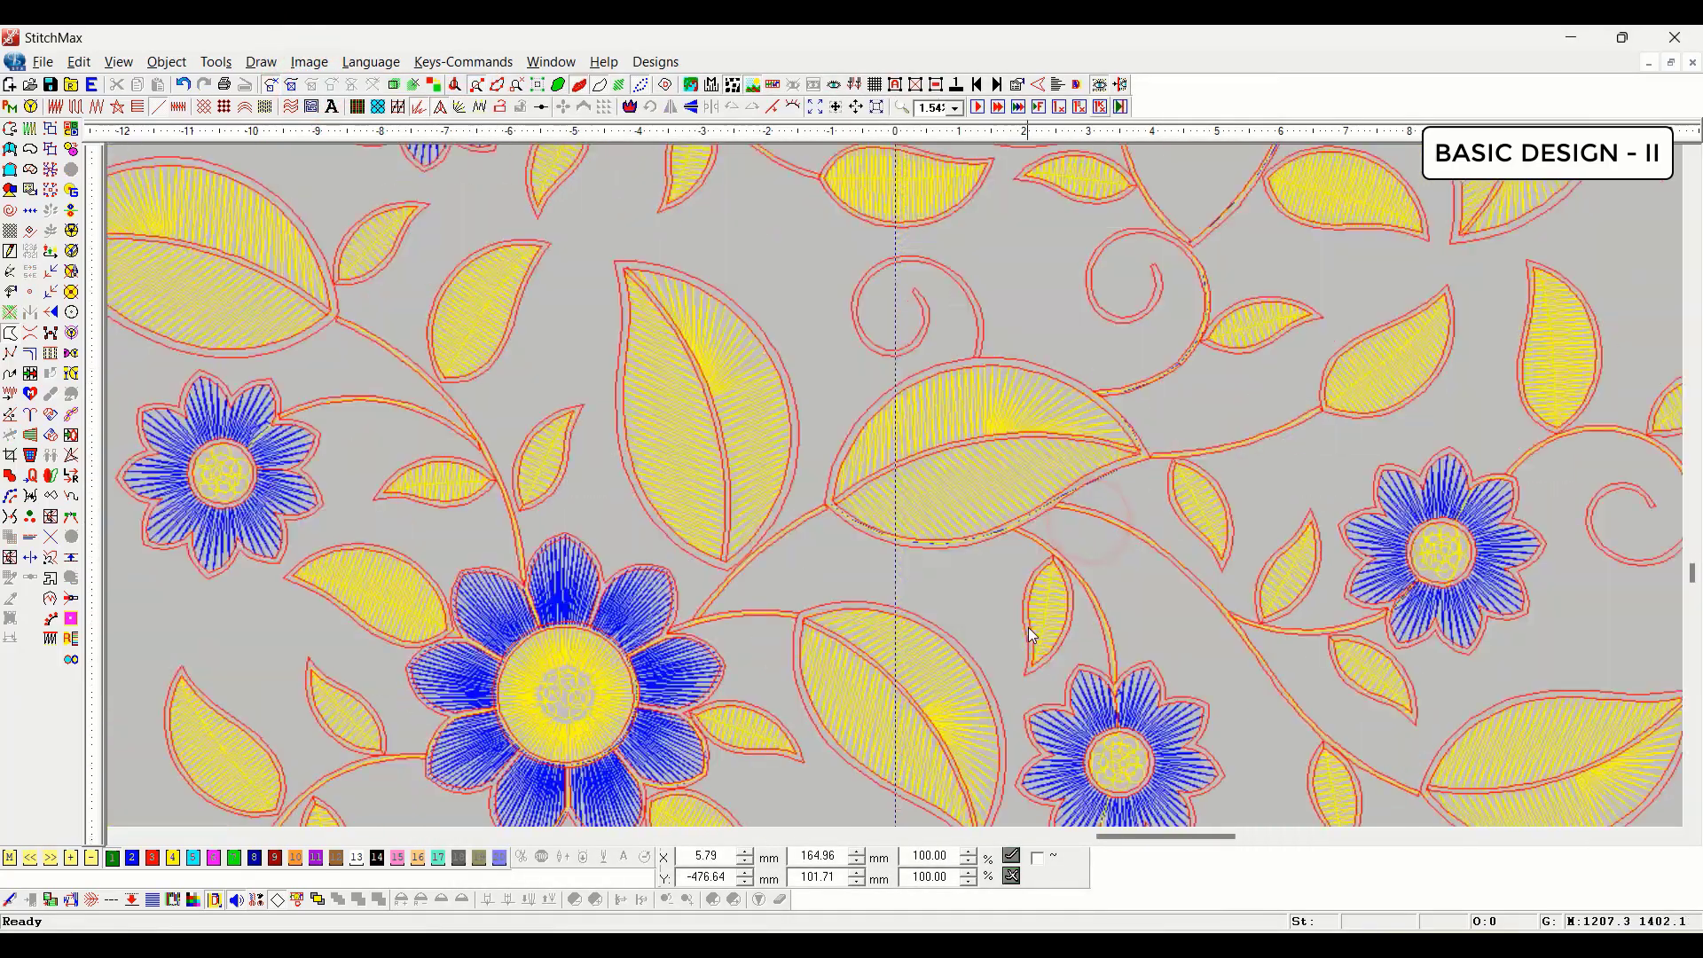
pyautogui.scroll(-15, 1017, 630)
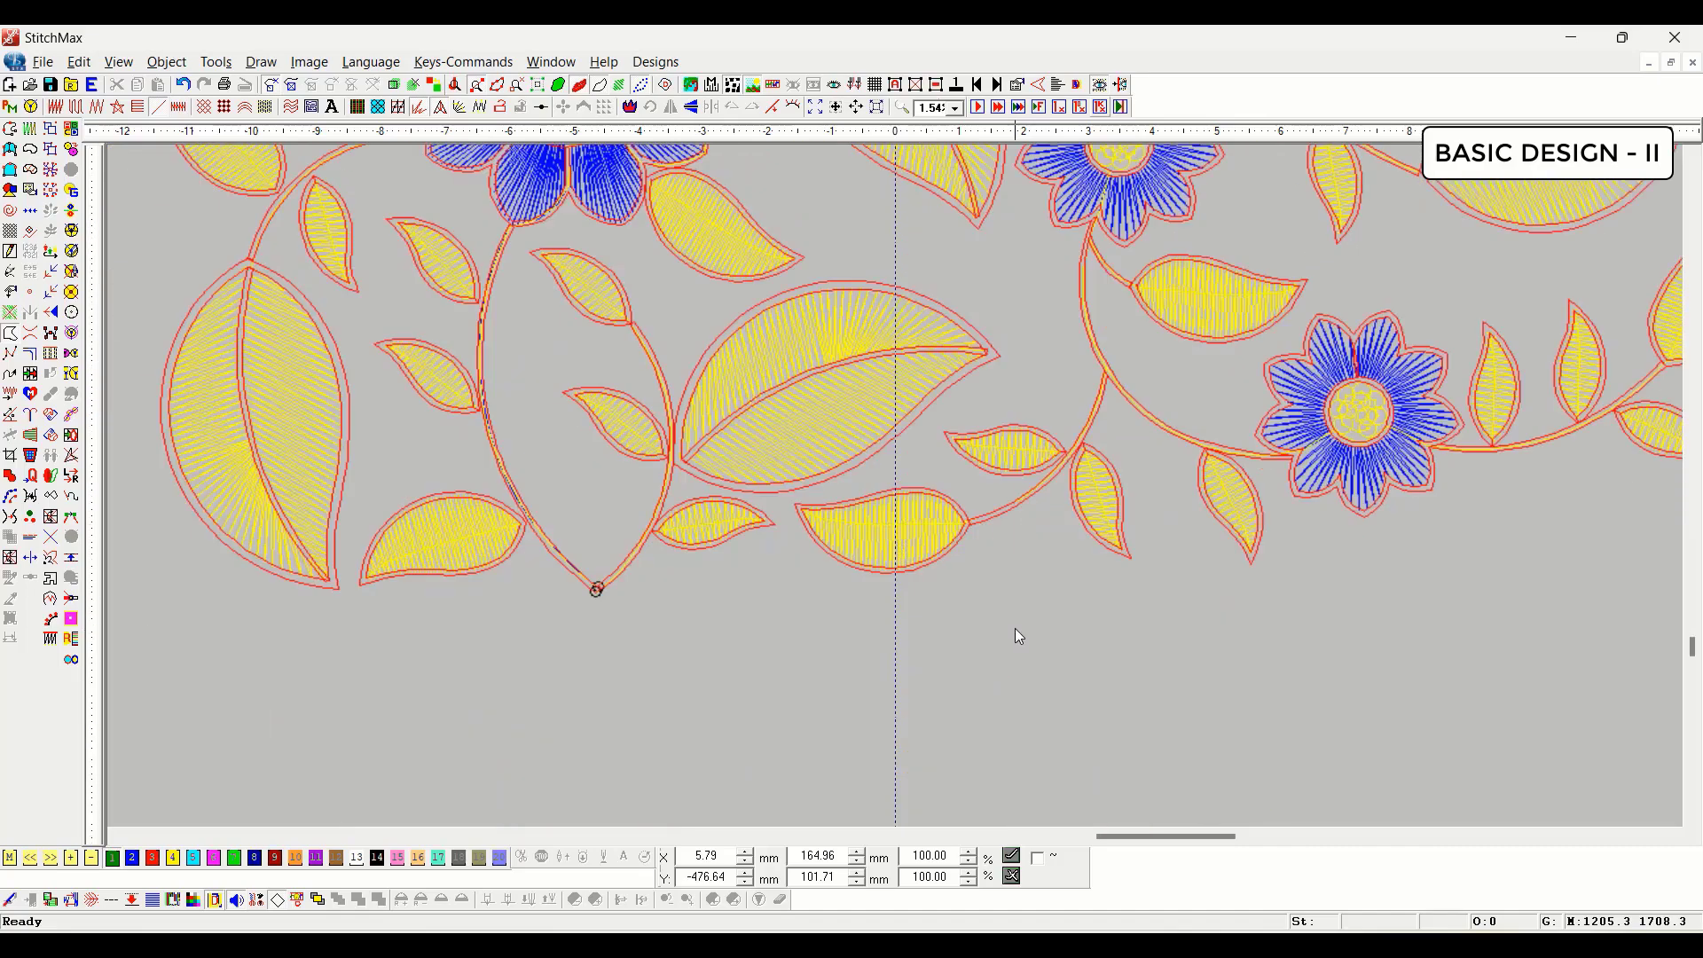
pyautogui.scroll(2, 1015, 628)
pyautogui.hscroll(5, 1019, 624)
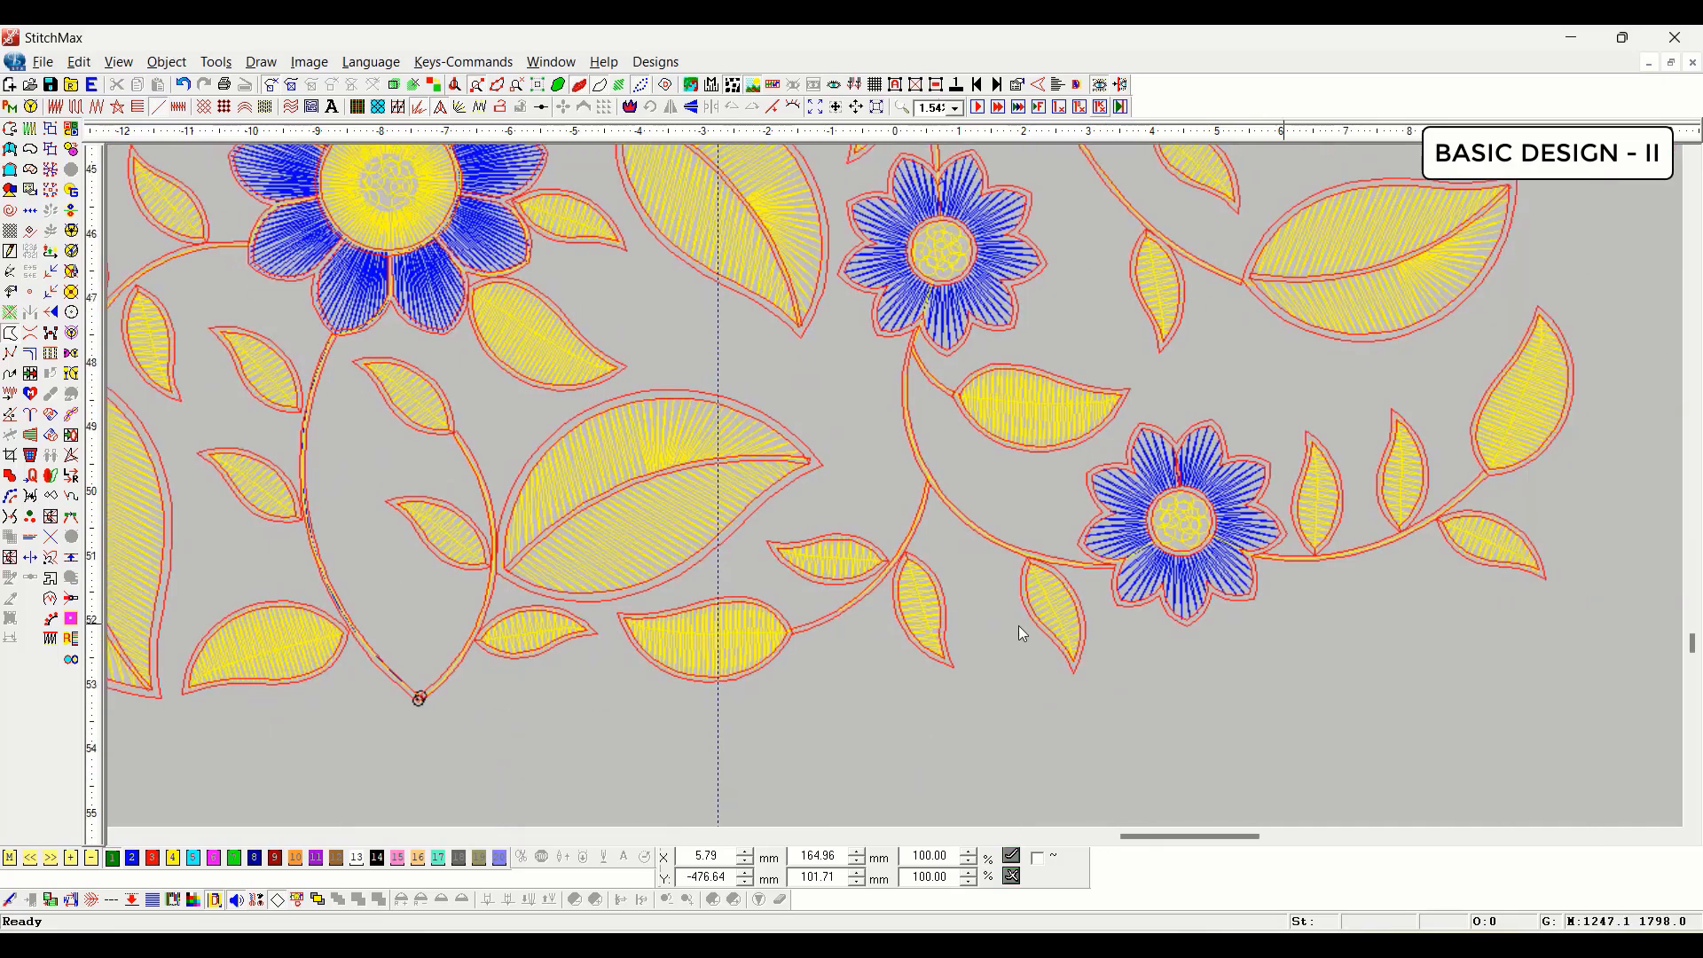
pyautogui.rightClick(1101, 631)
pyautogui.moveTo(454, 441); pyautogui.dragTo(901, 721)
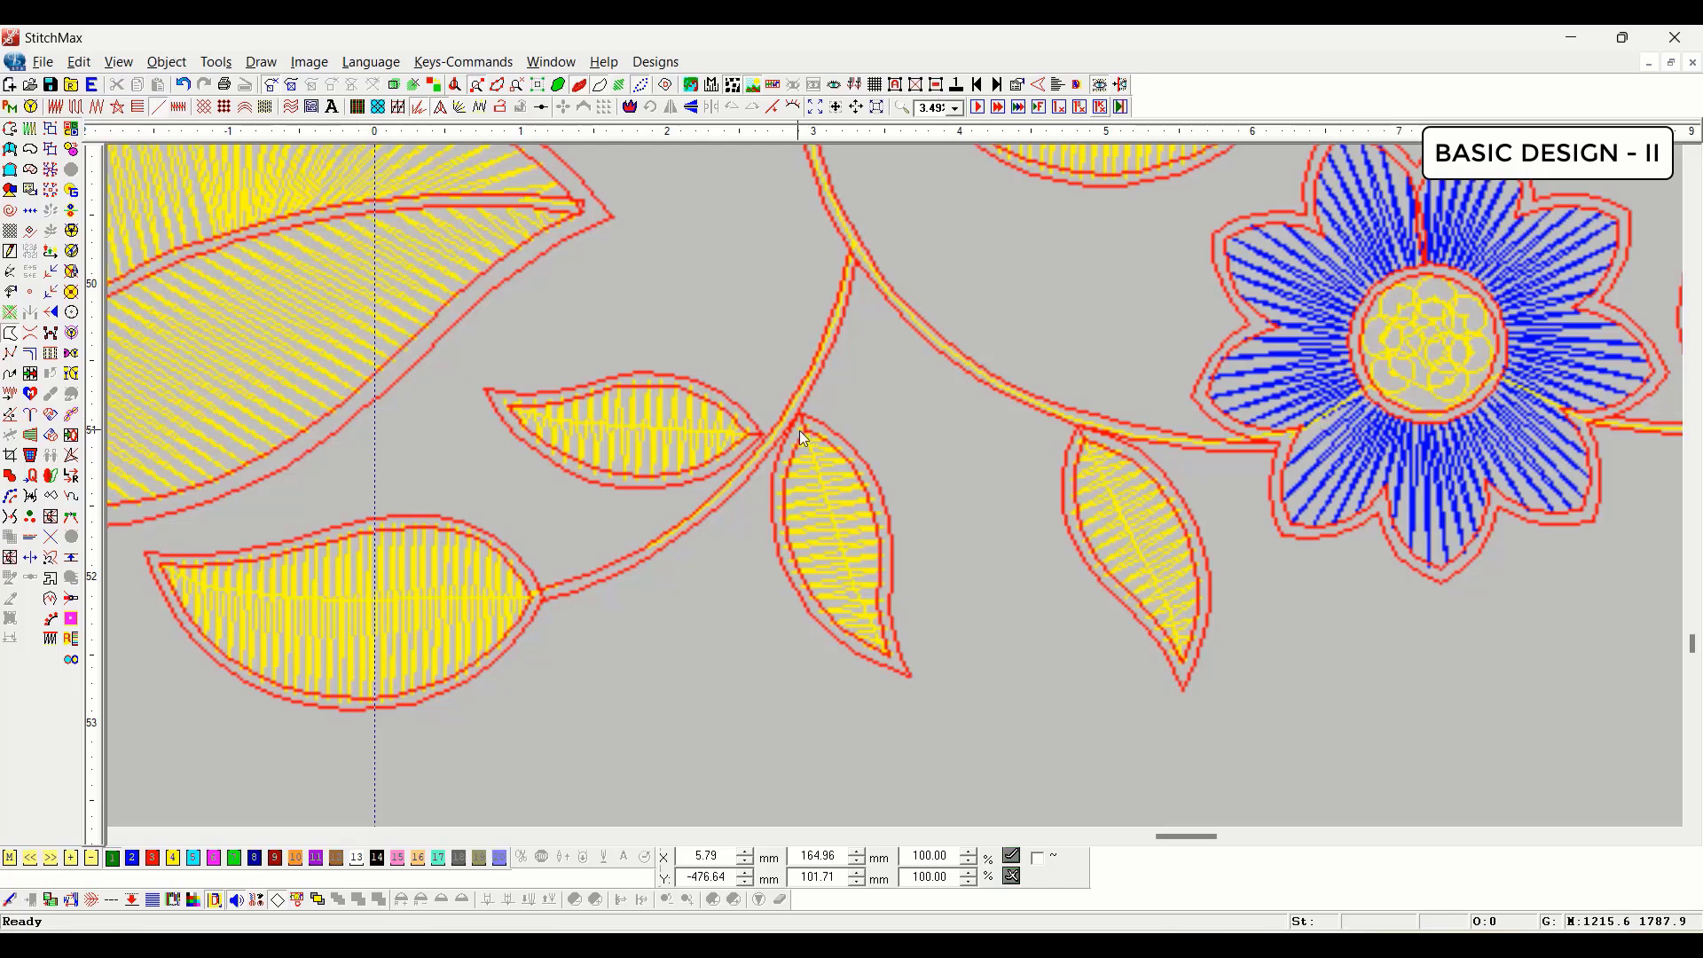
pyautogui.scroll(-2, 807, 434)
pyautogui.scroll(2, 825, 428)
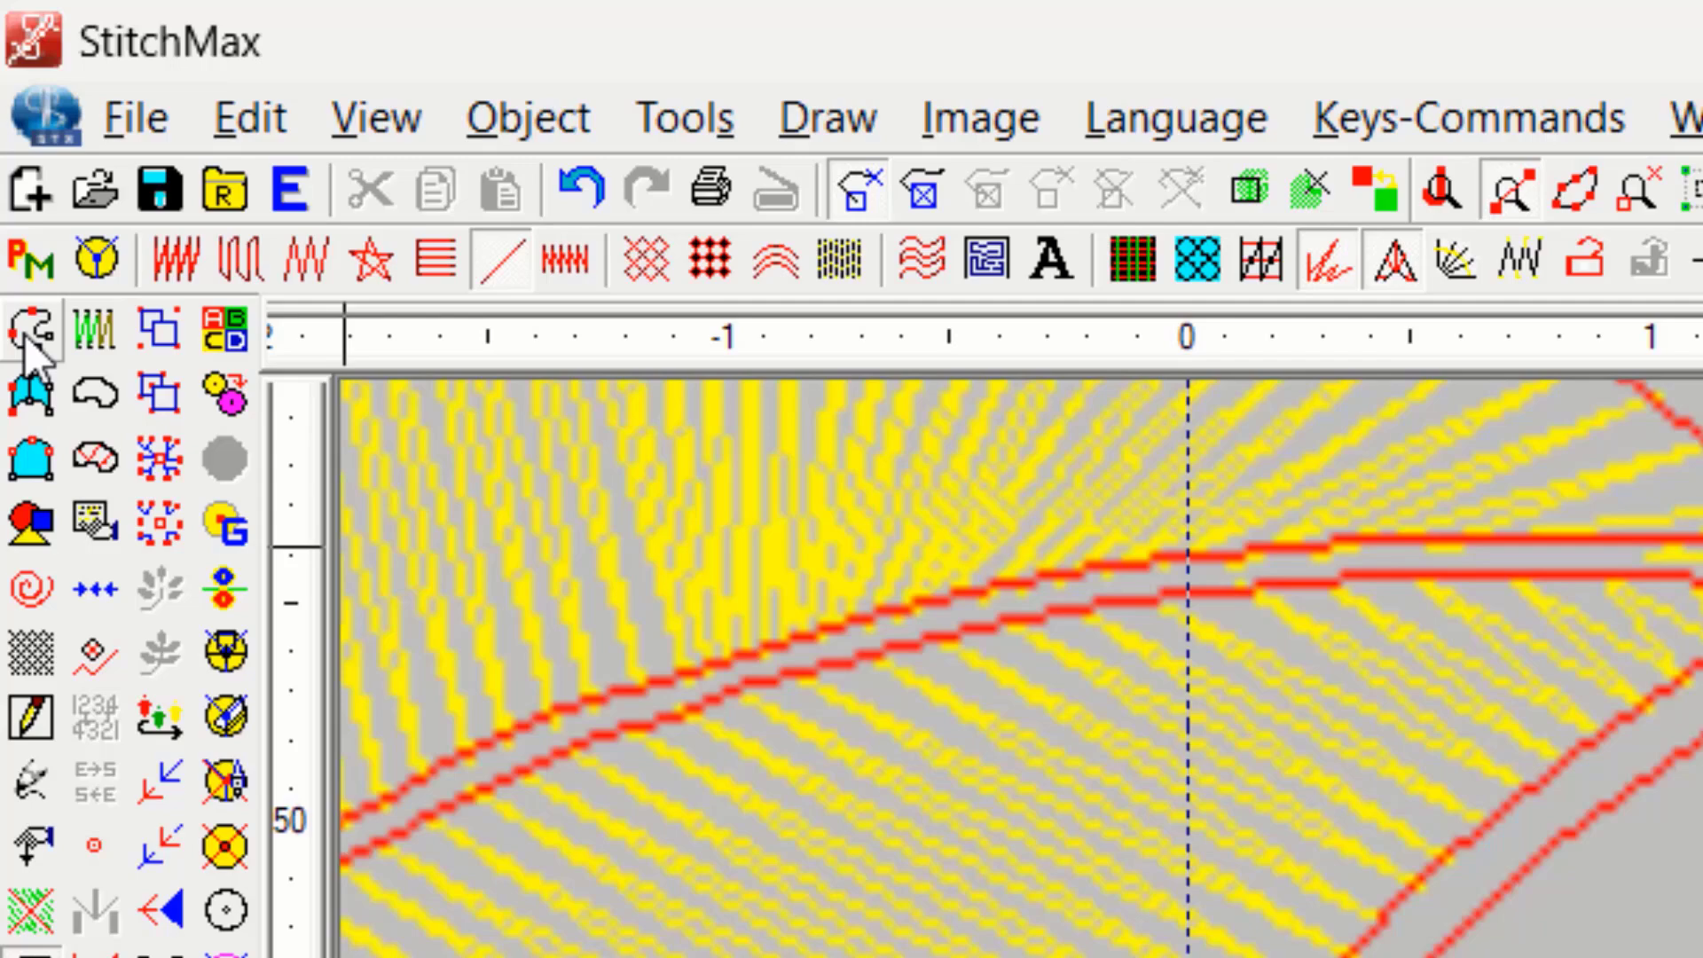
pyautogui.click(9, 129)
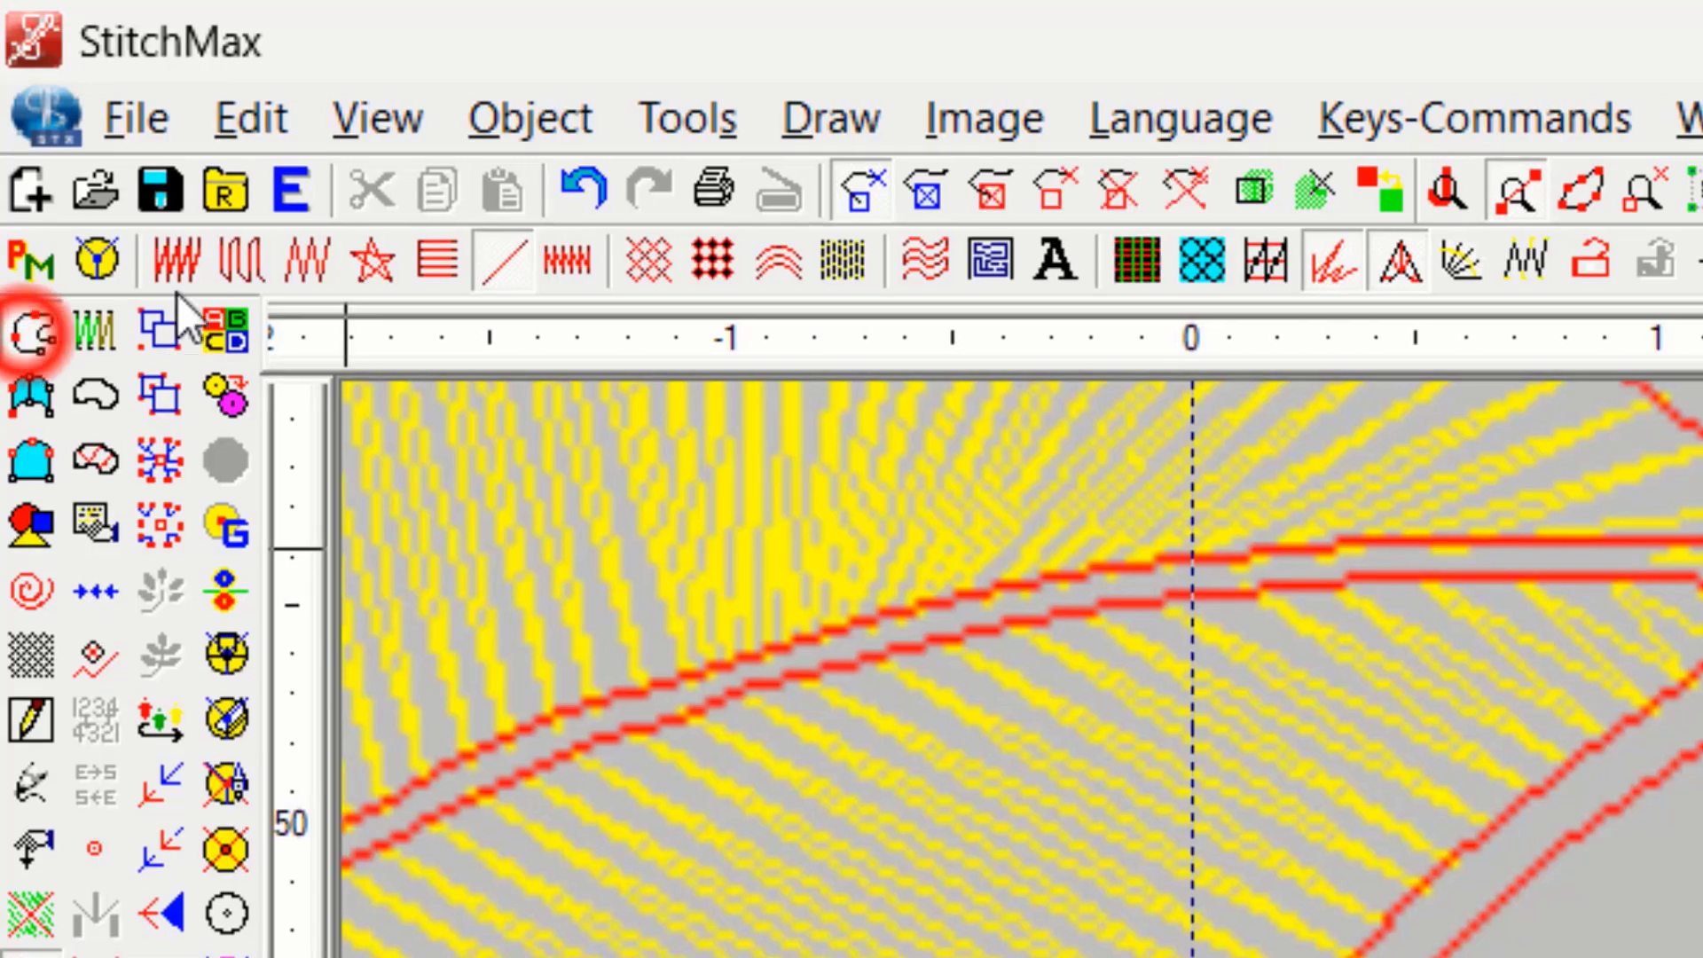
pyautogui.click(490, 260)
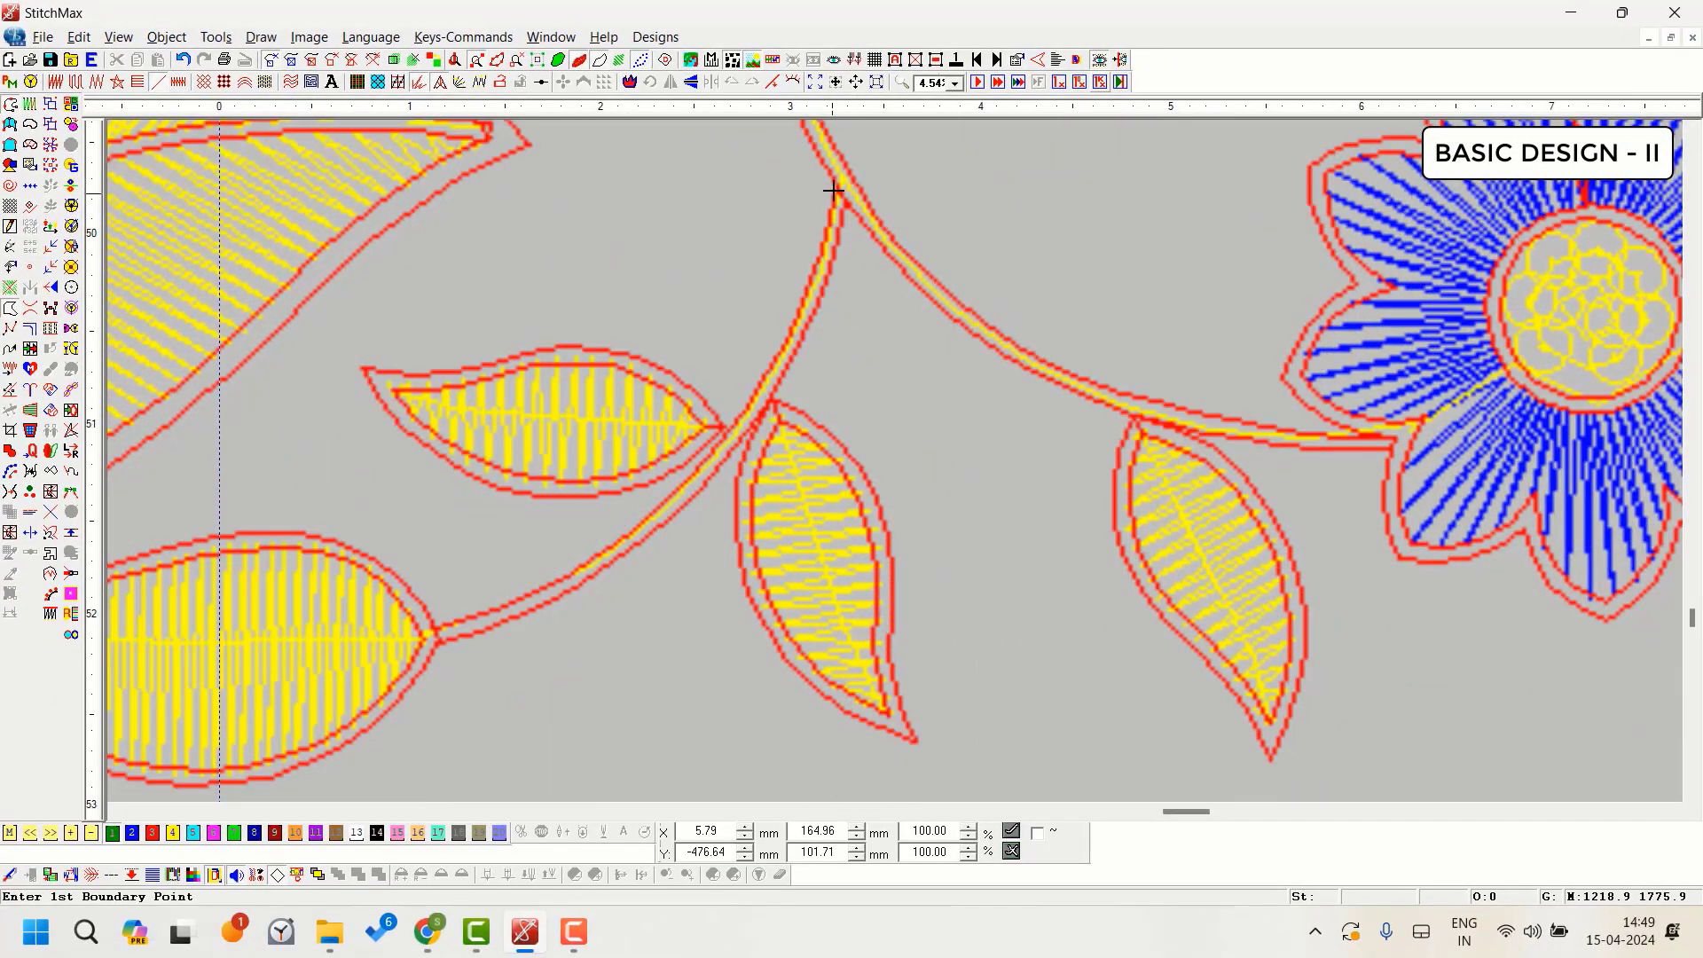
pyautogui.click(835, 186)
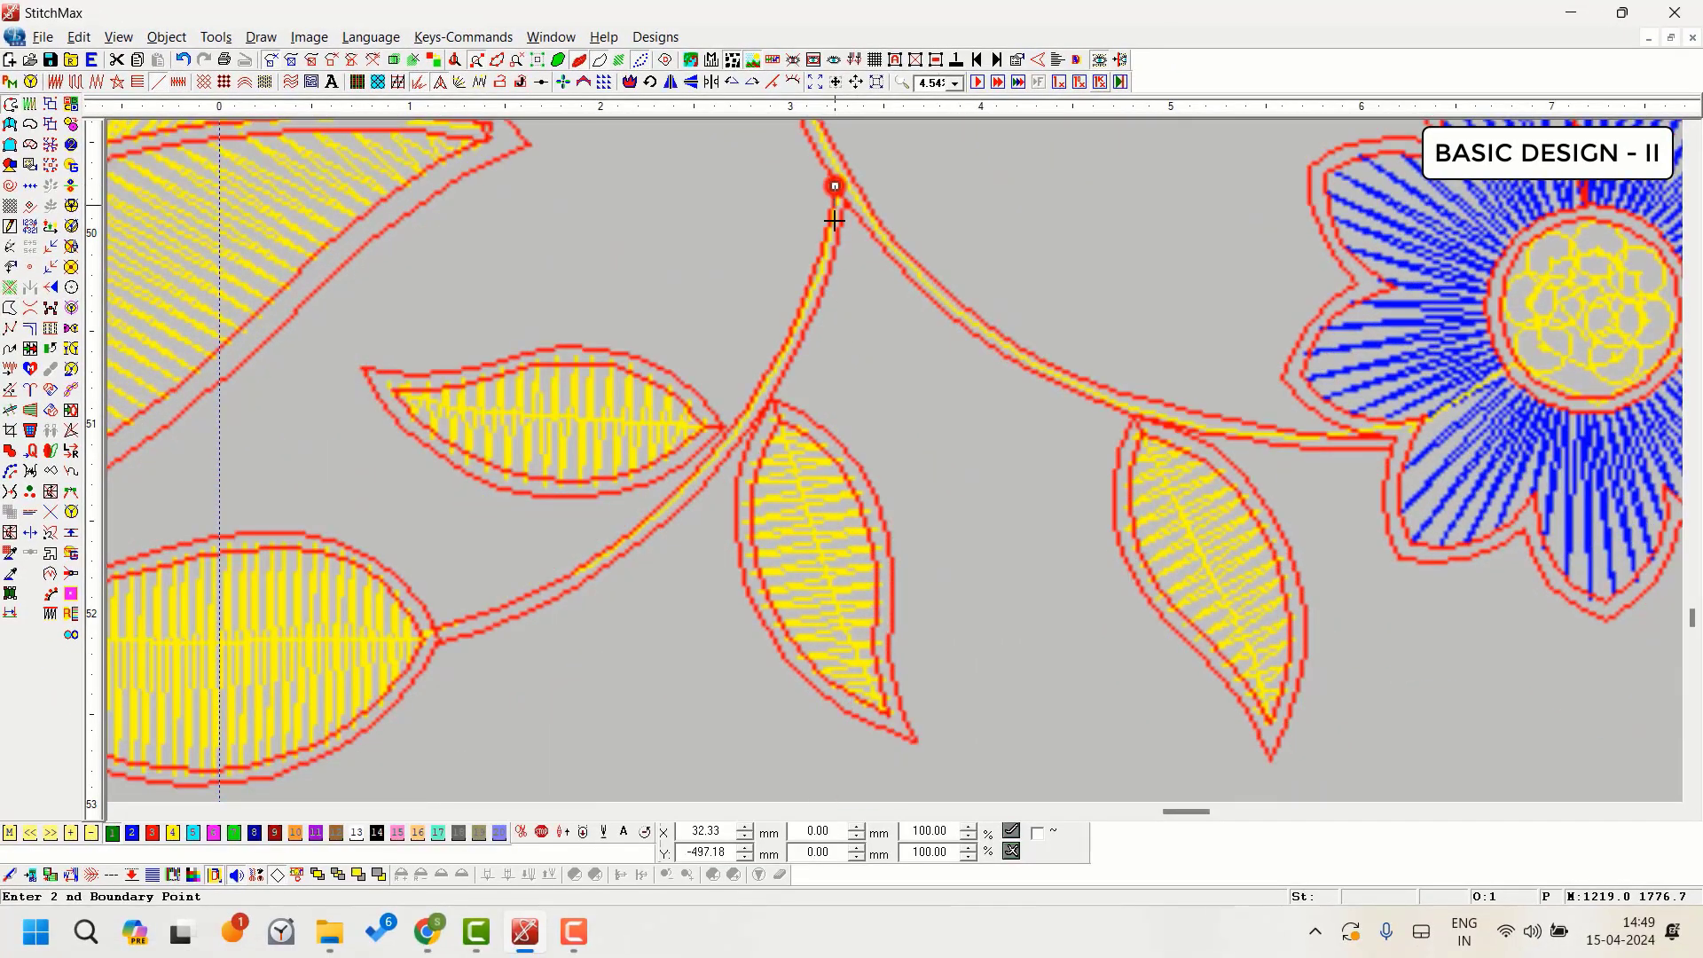
pyautogui.click(796, 323)
pyautogui.click(702, 465)
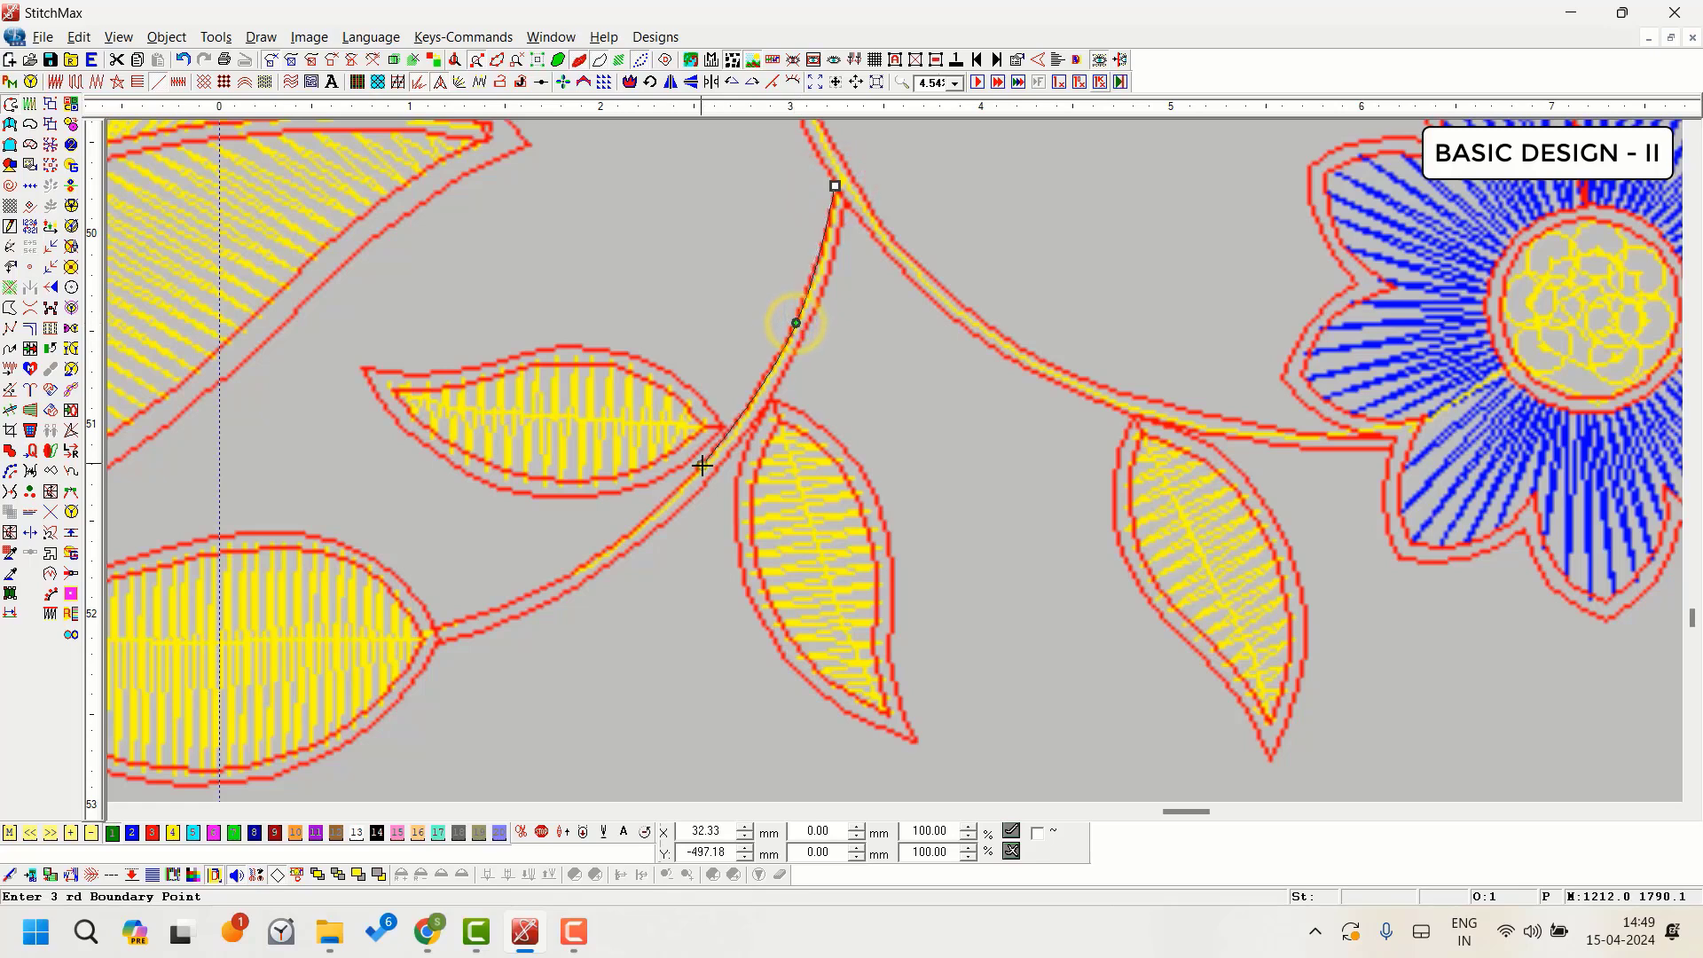
pyautogui.click(582, 565)
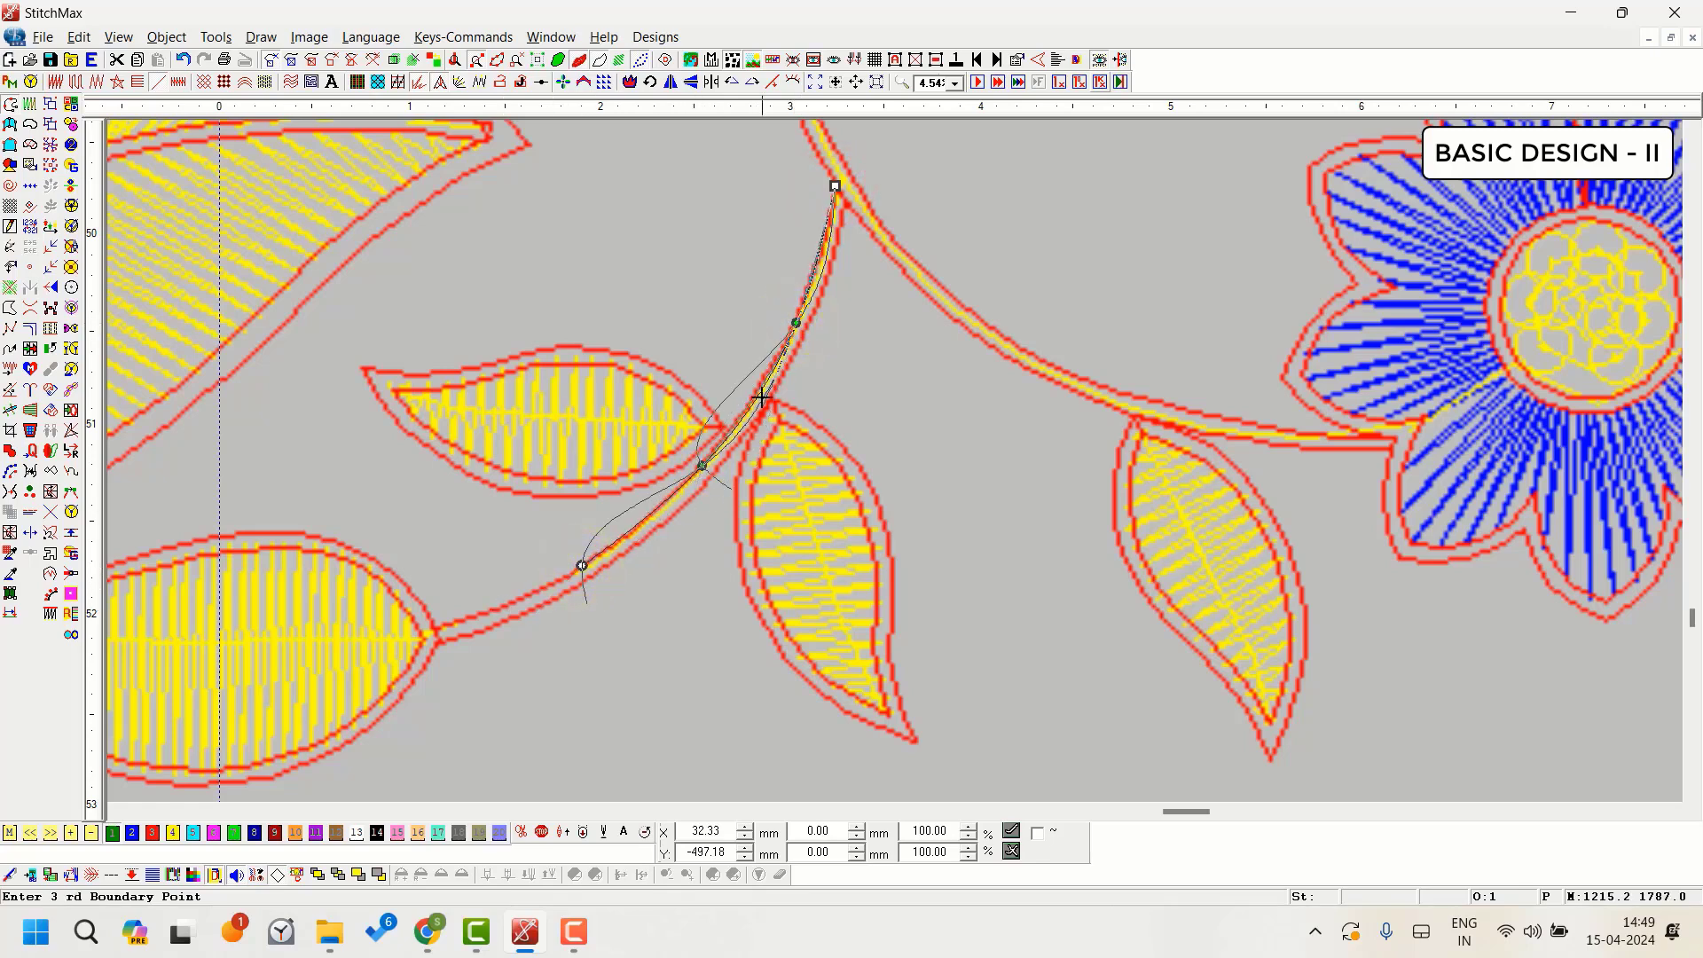
pyautogui.press('BackSpace')
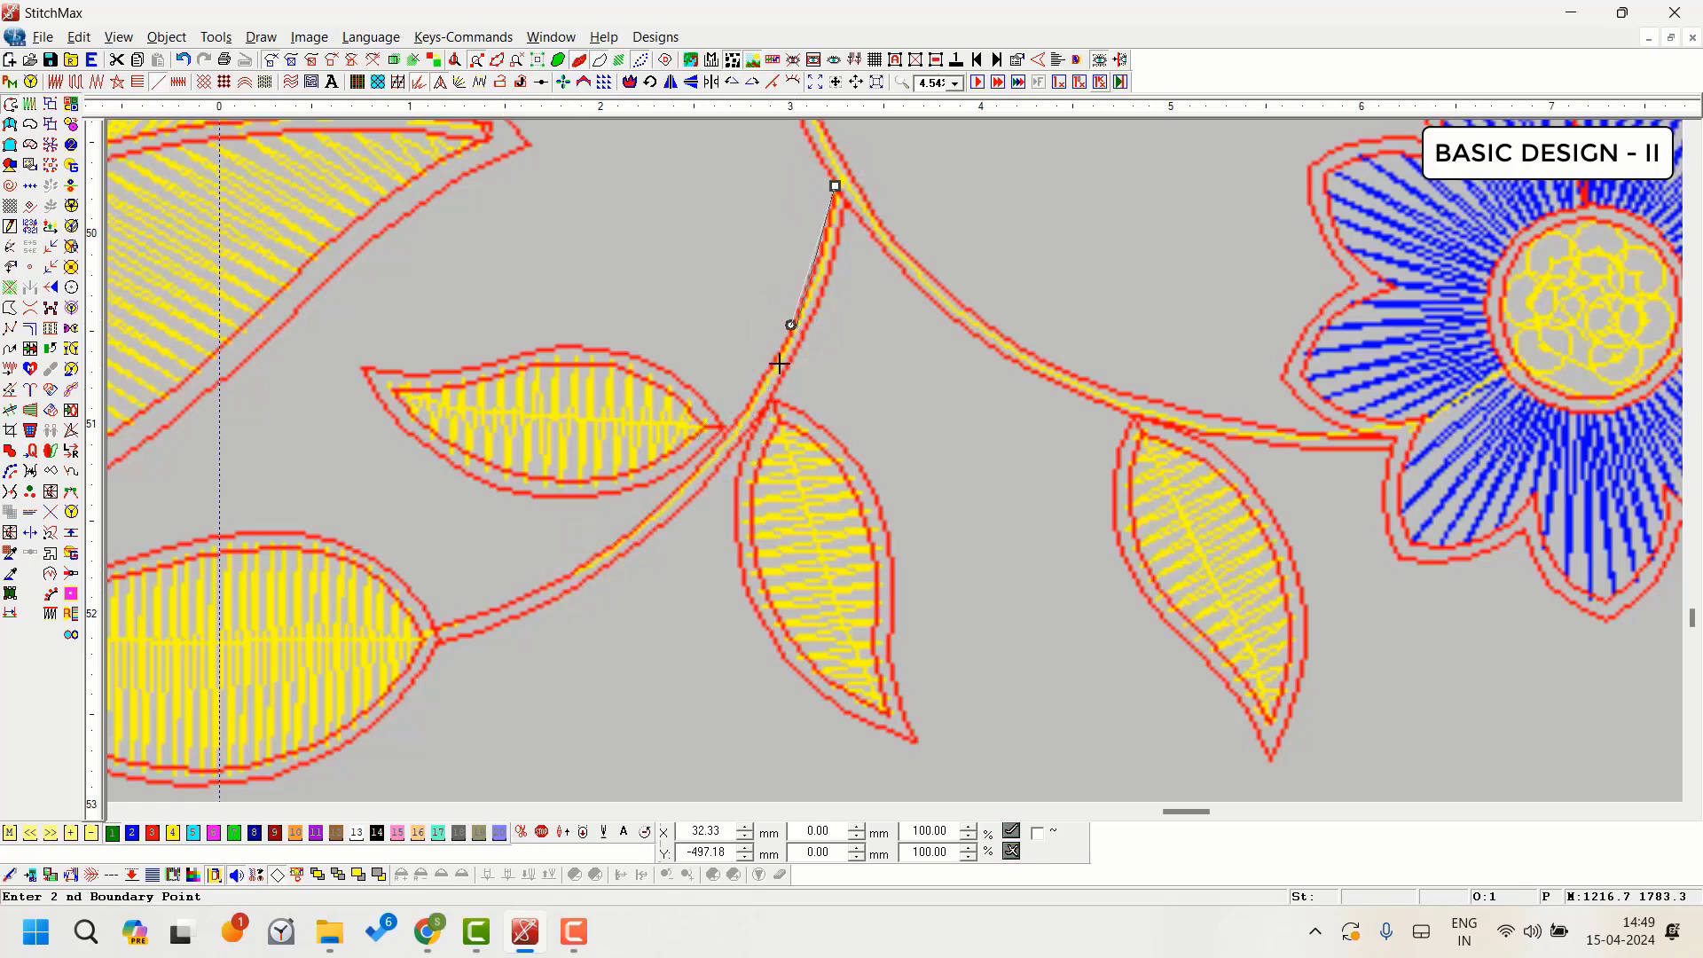
# Step: Trace the stem's upper edge with a curve through its middle down to the leaf tip, and finish the line
pyautogui.click(688, 483)
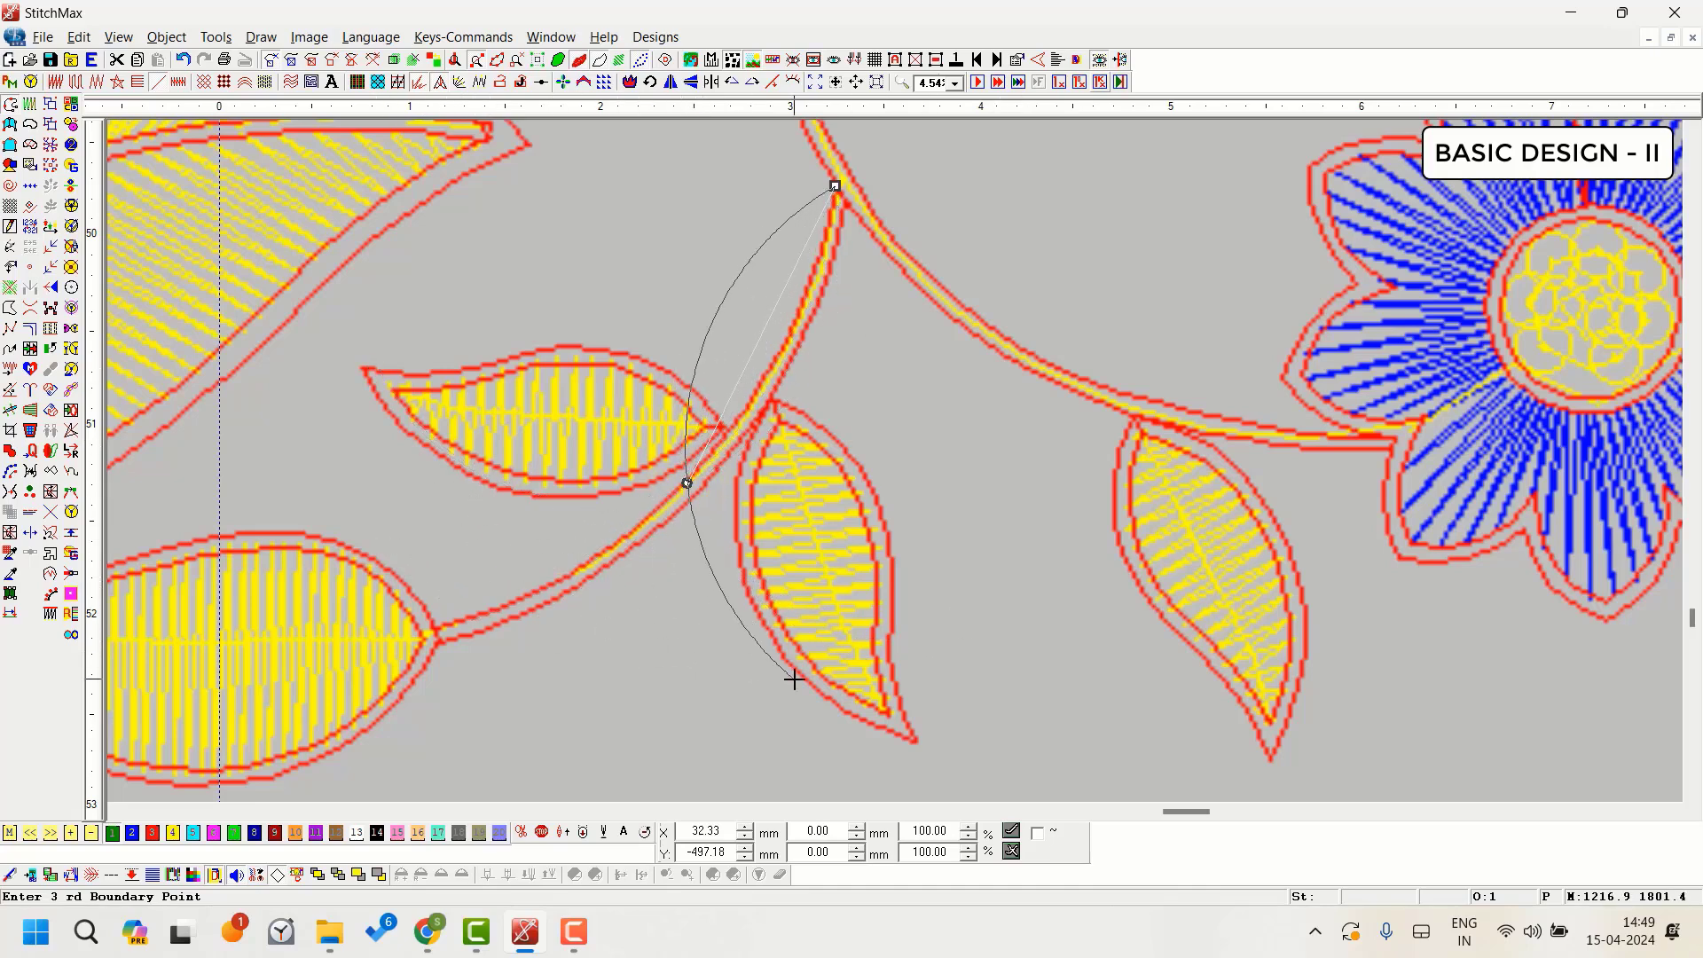
pyautogui.click(437, 629)
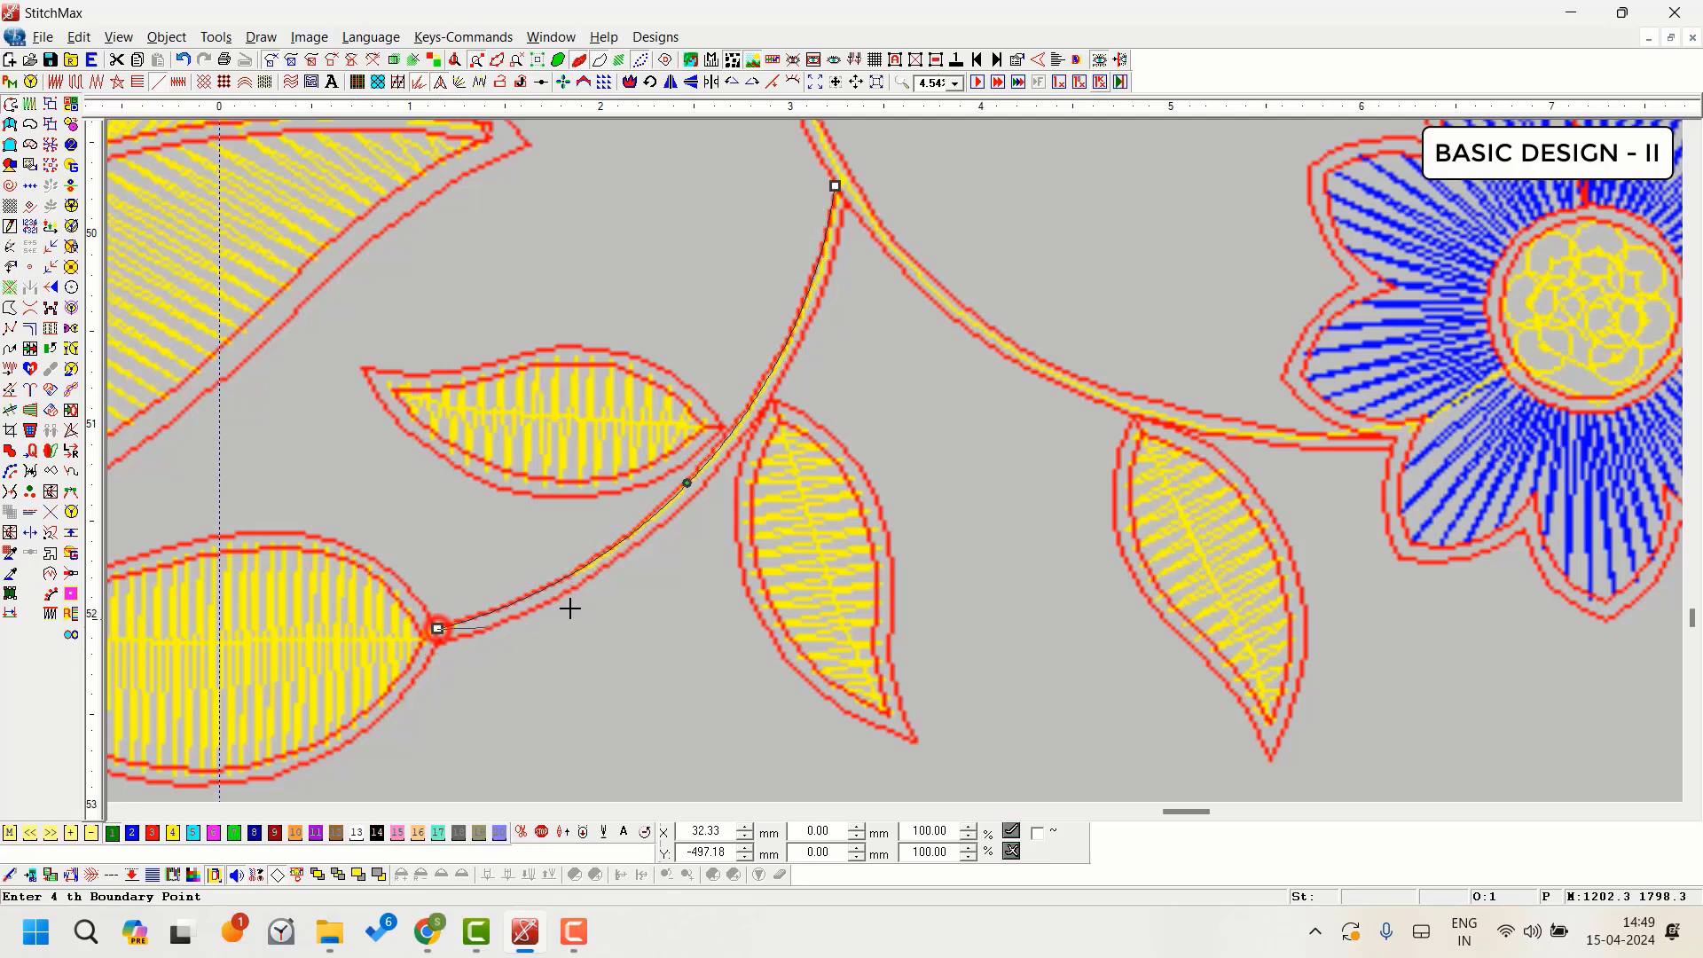
pyautogui.press('Return')
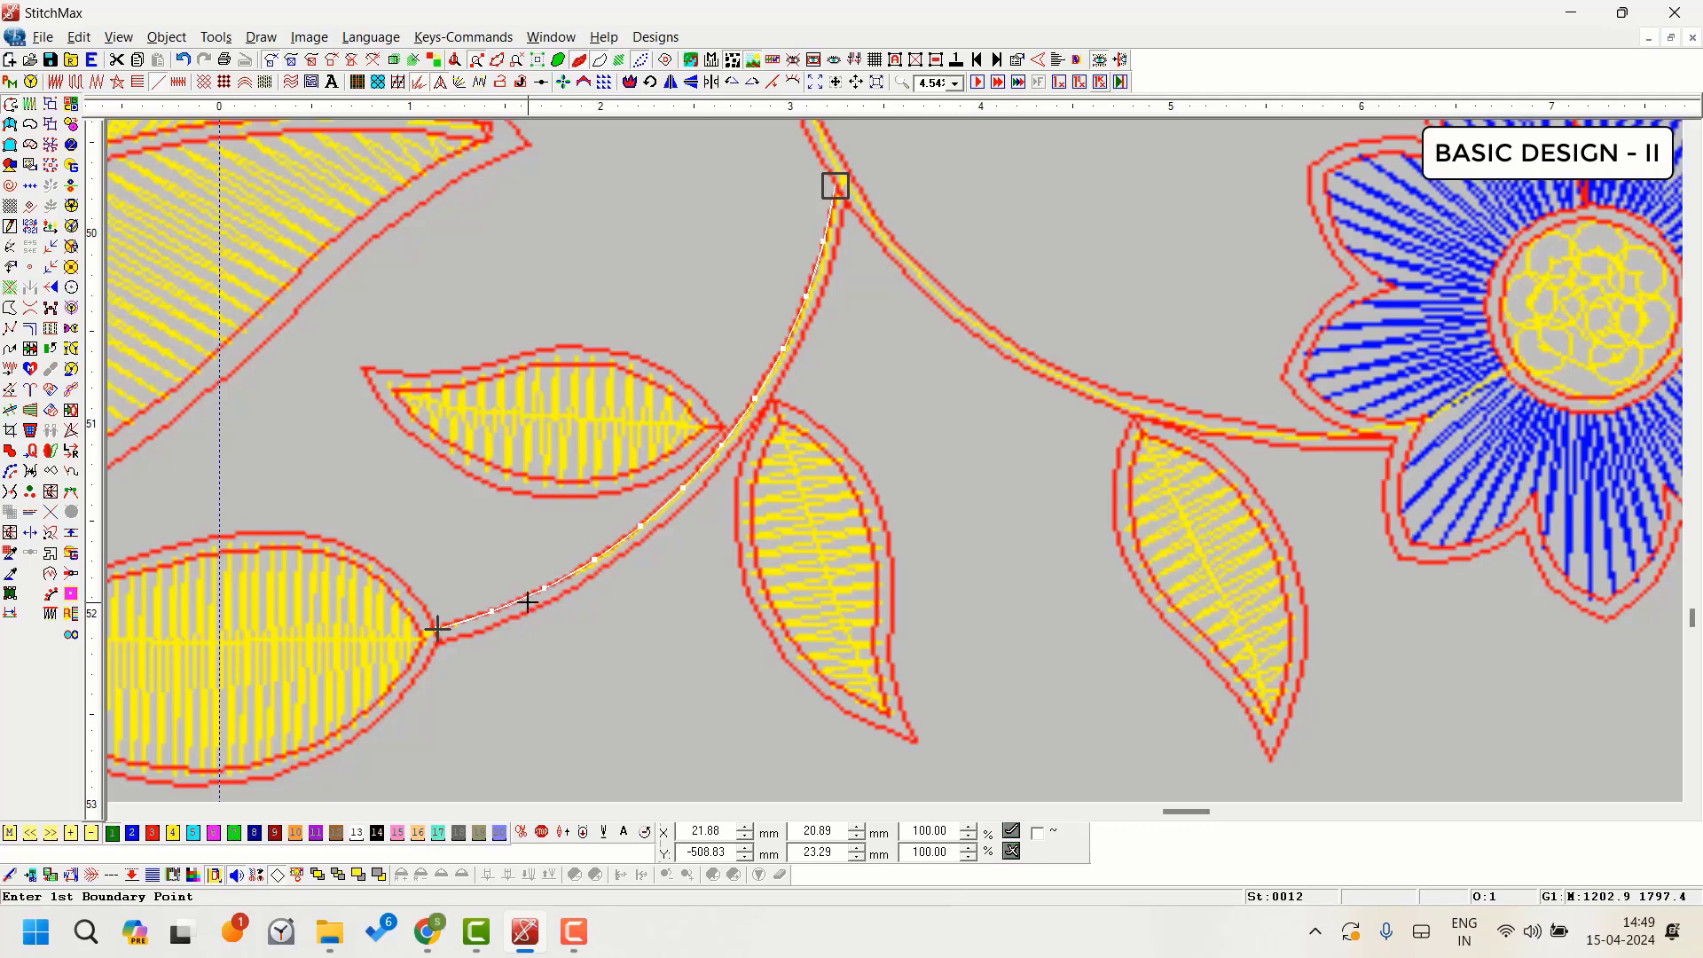
pyautogui.press('Escape')
pyautogui.click(960, 577)
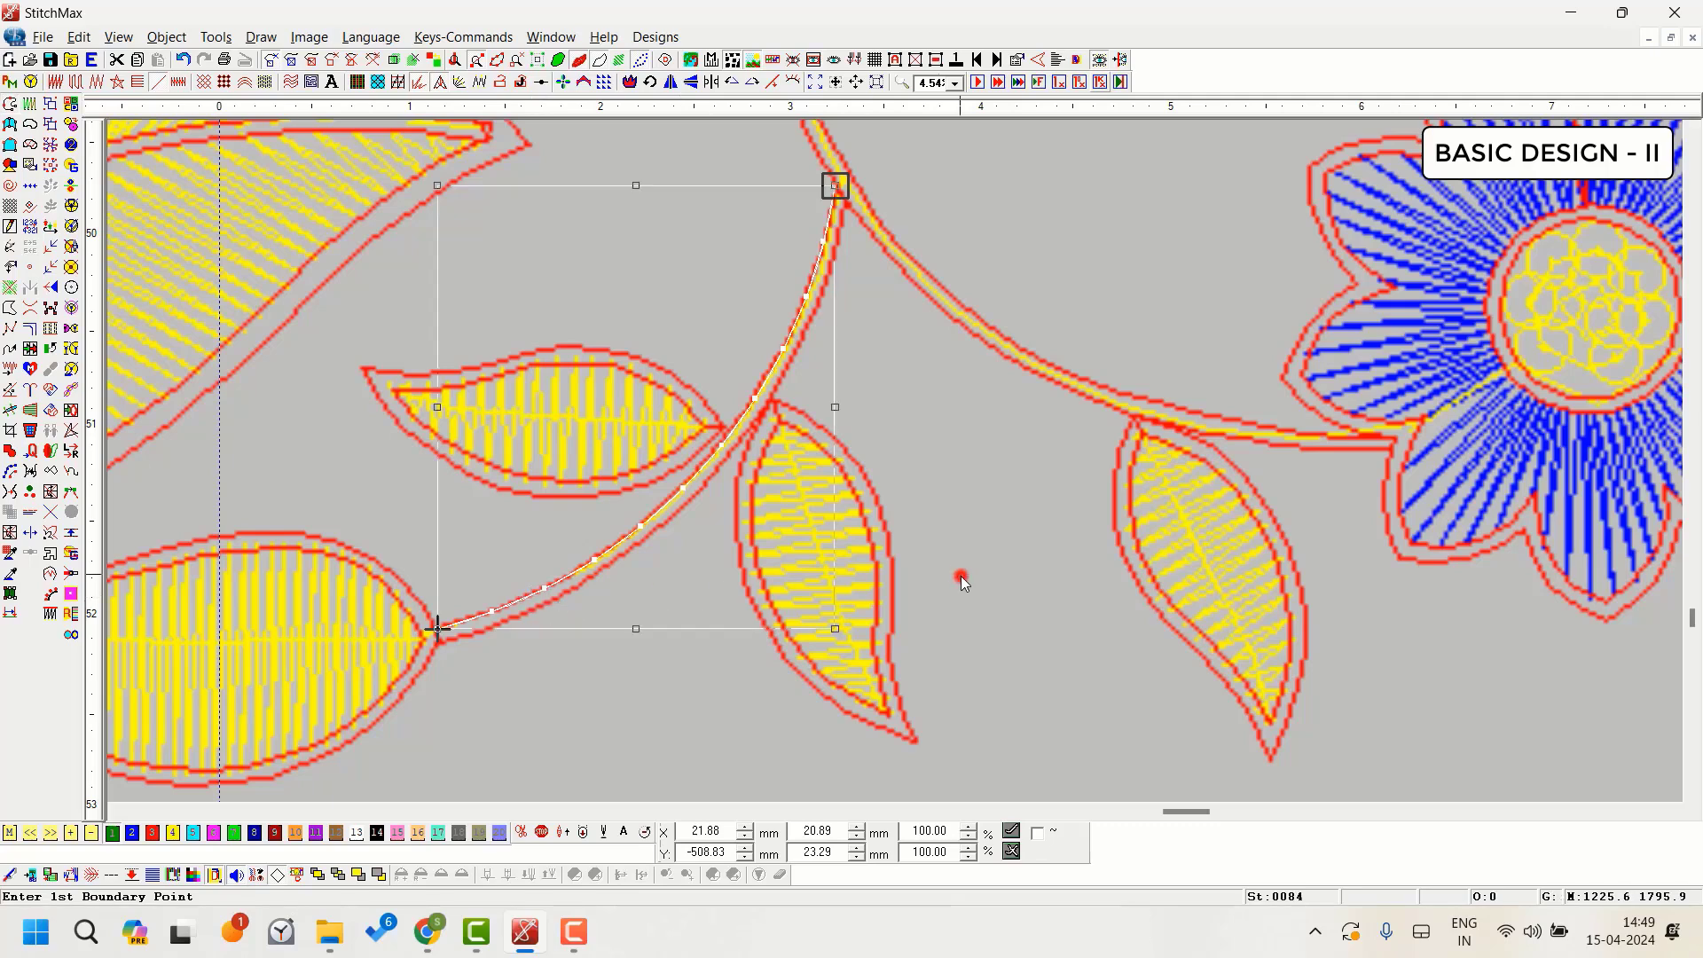
# Step: Hide the background image and set the traced stem line's stitch length to 2 mm
pyautogui.press('i')
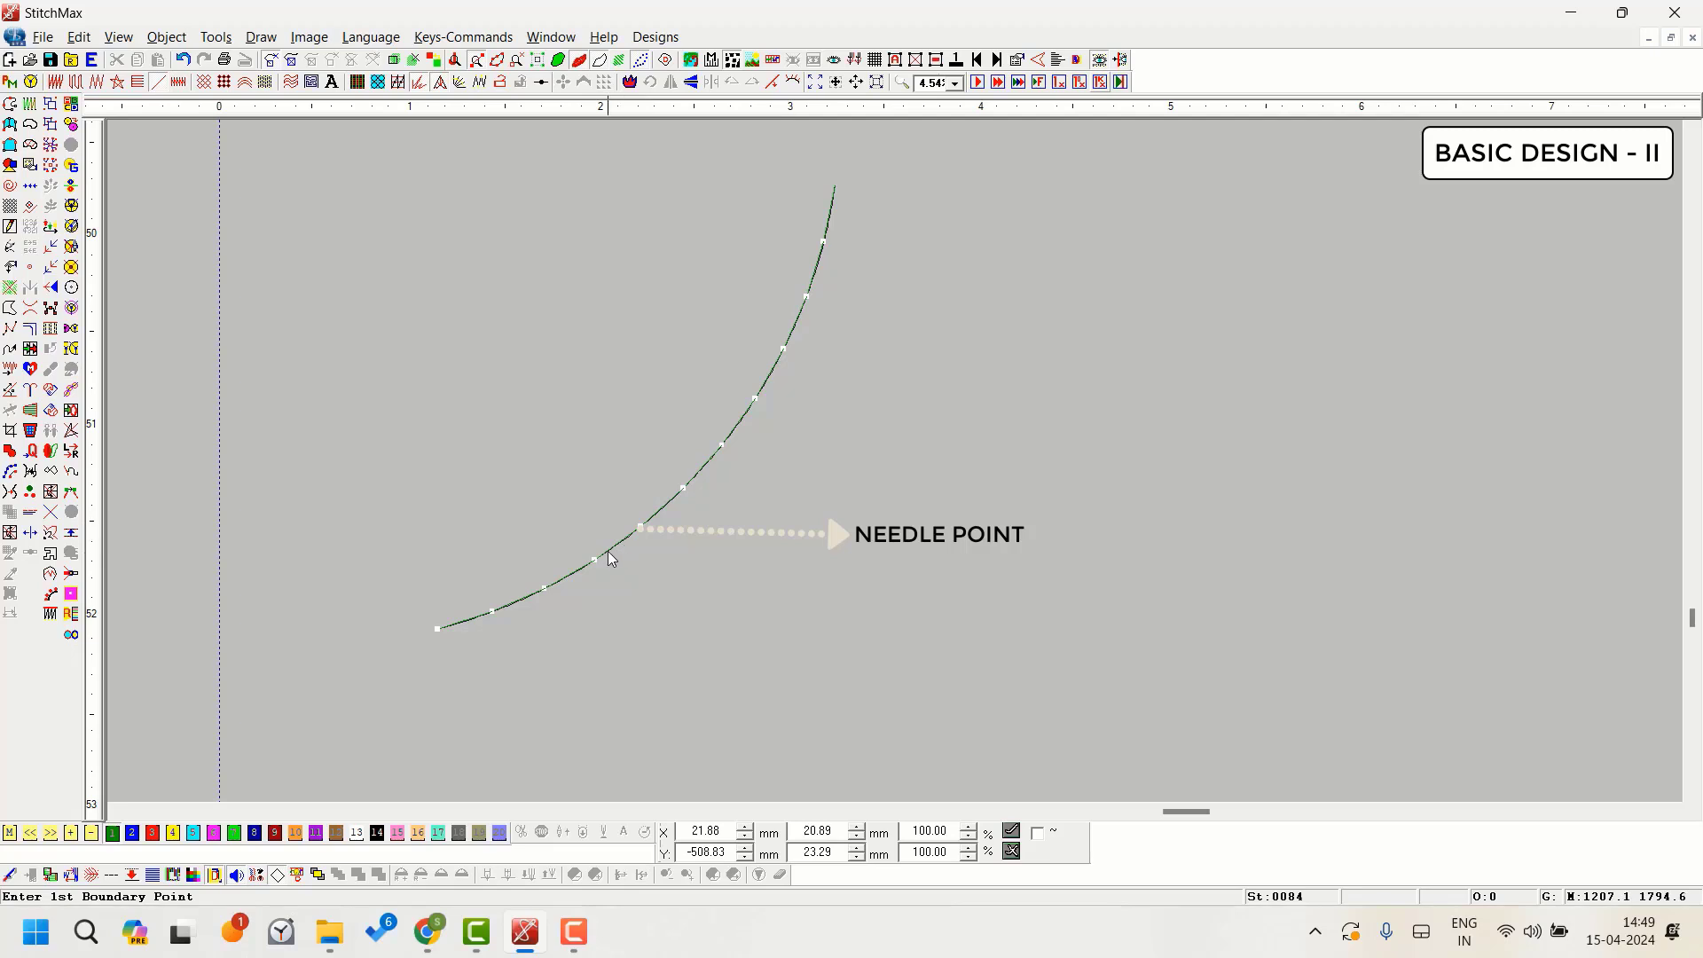
pyautogui.click(632, 538)
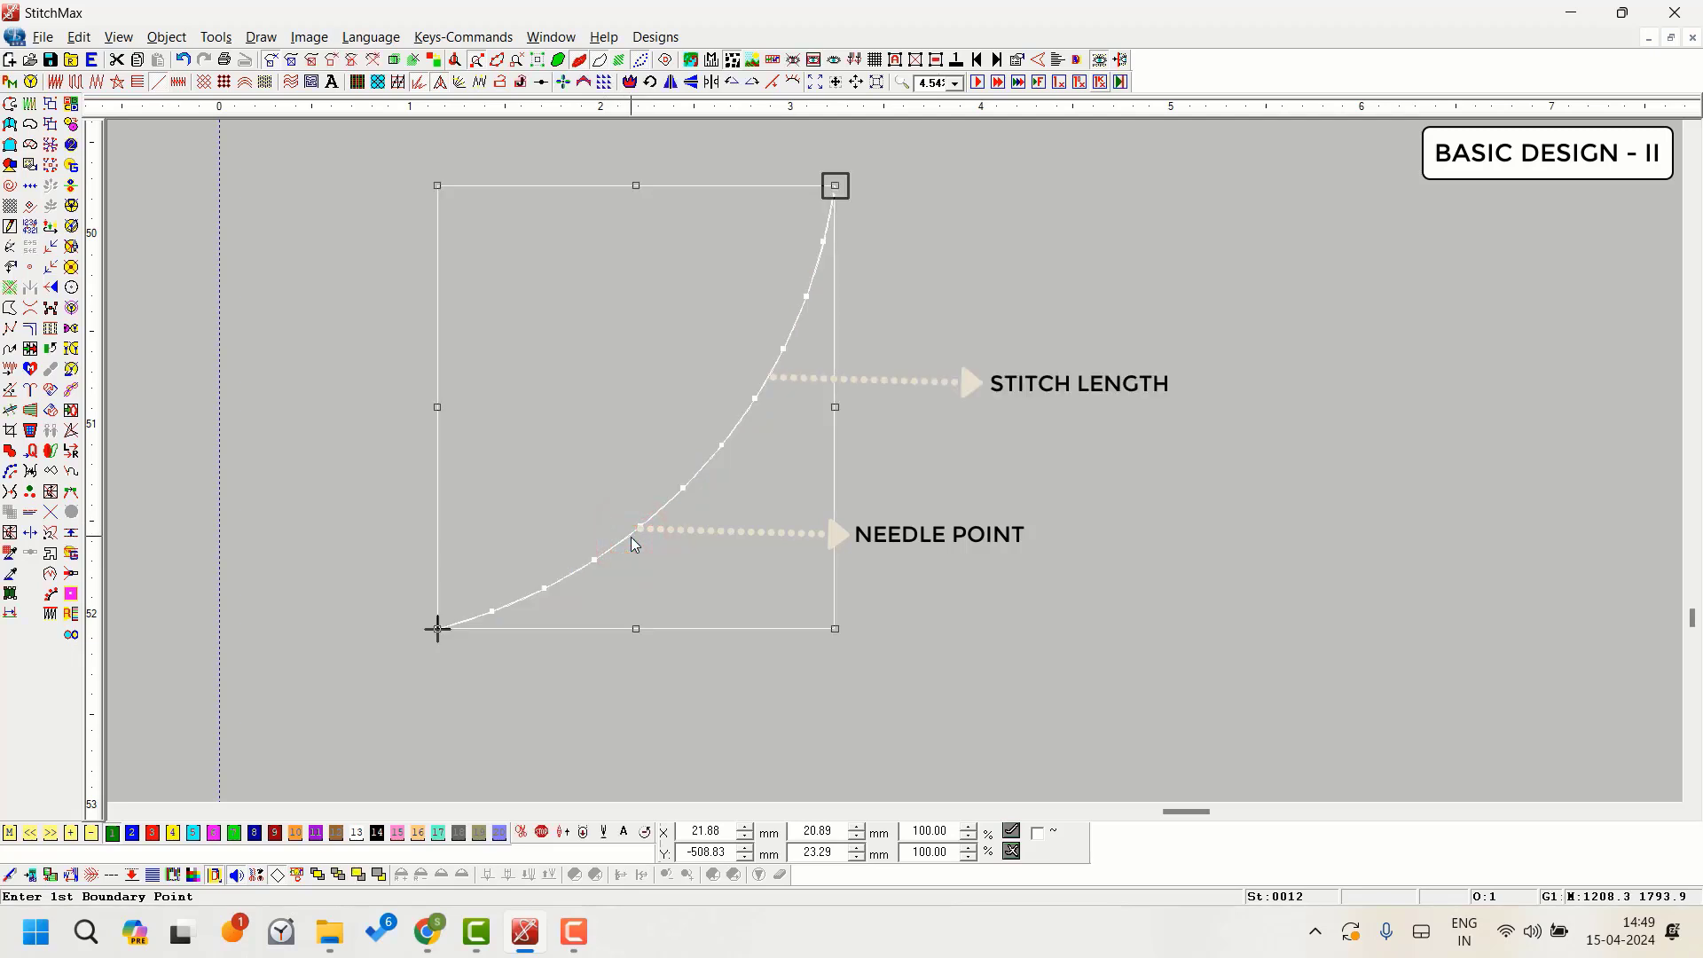
pyautogui.press('f')
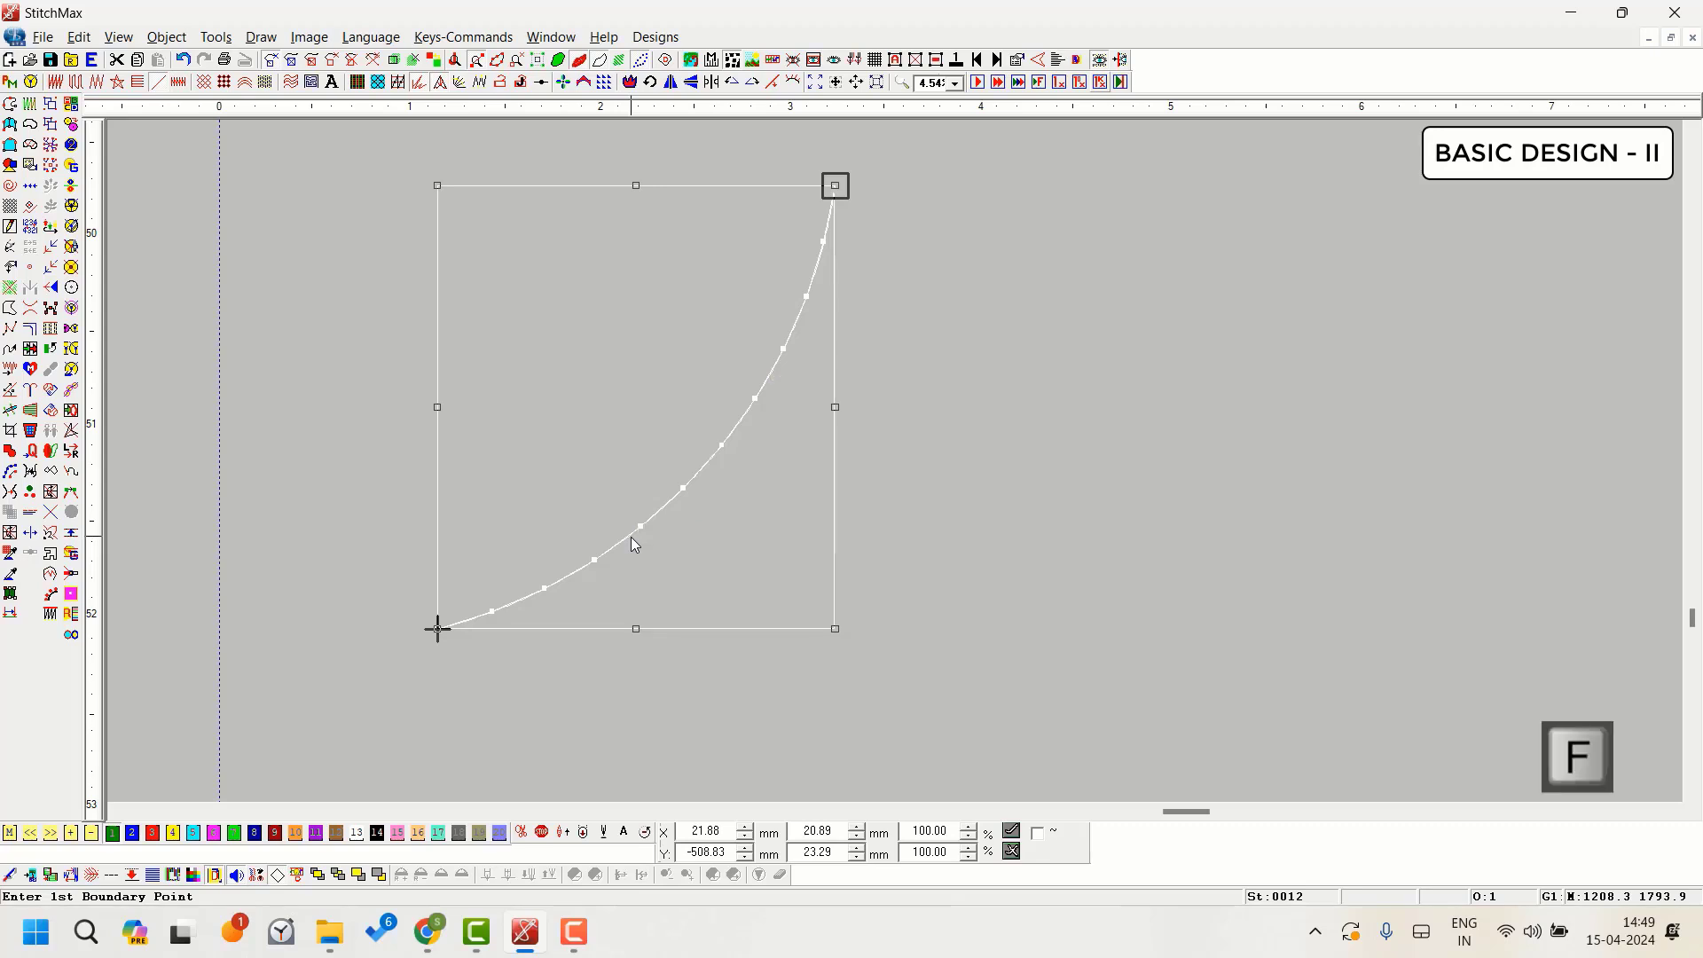
pyautogui.press('f')
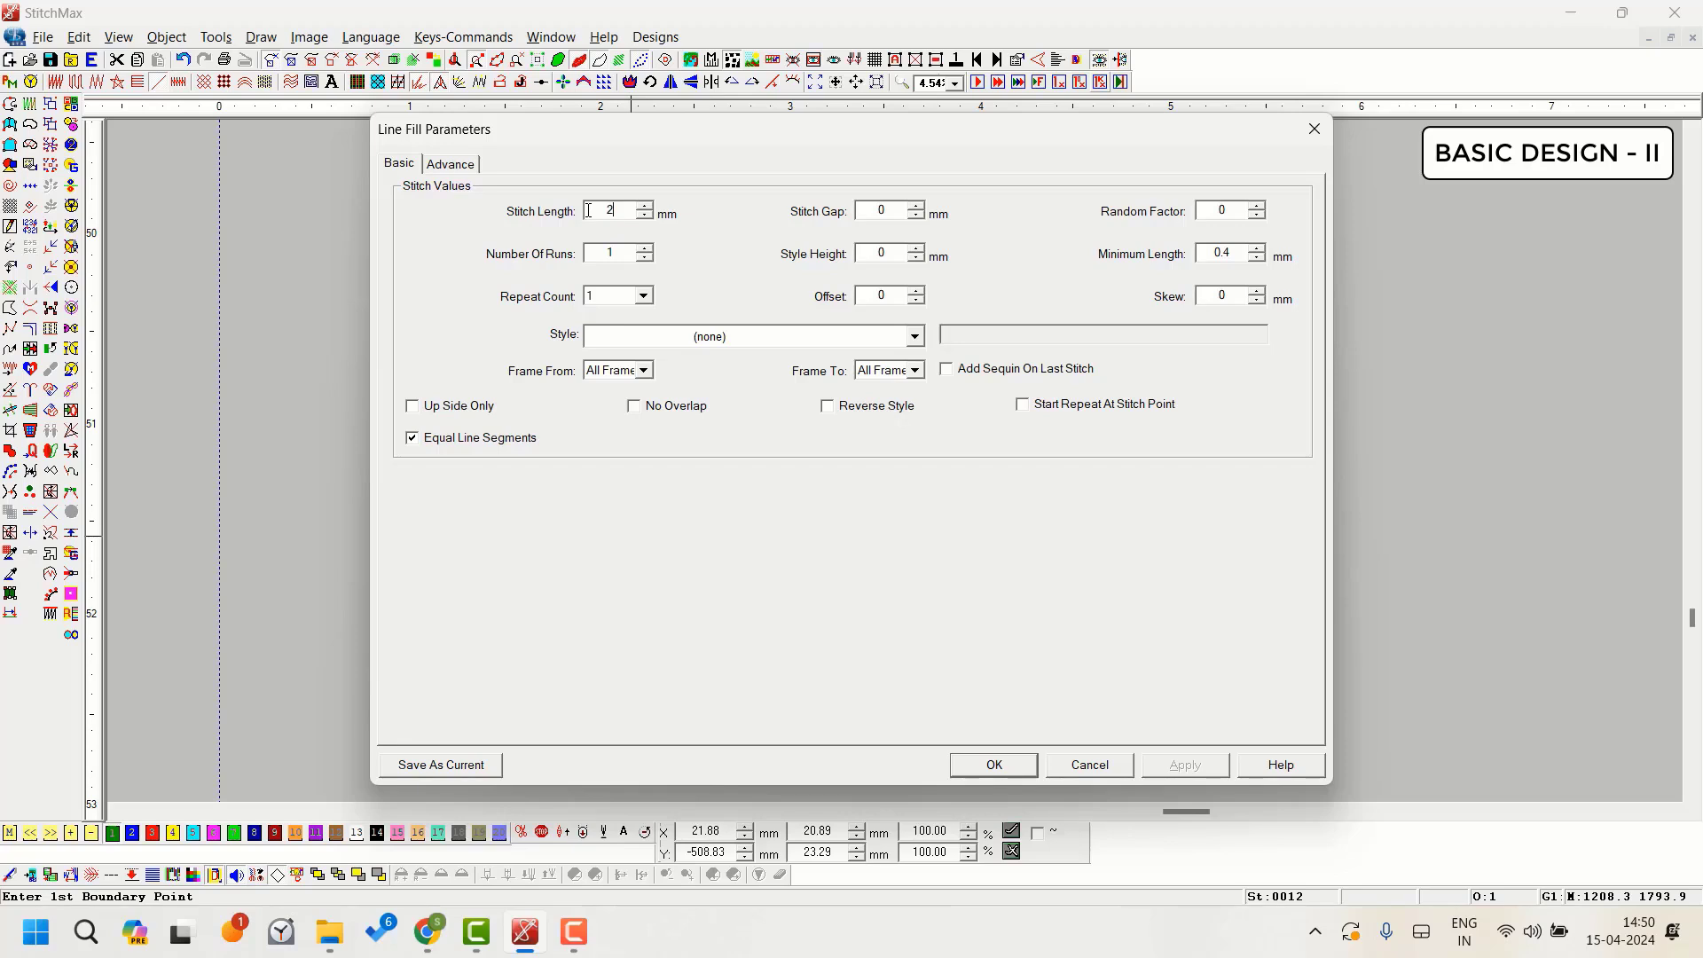
pyautogui.press('Return')
# Step: Measure the distance between two neighbouring needle points on the stem line
pyautogui.rightClick(981, 521)
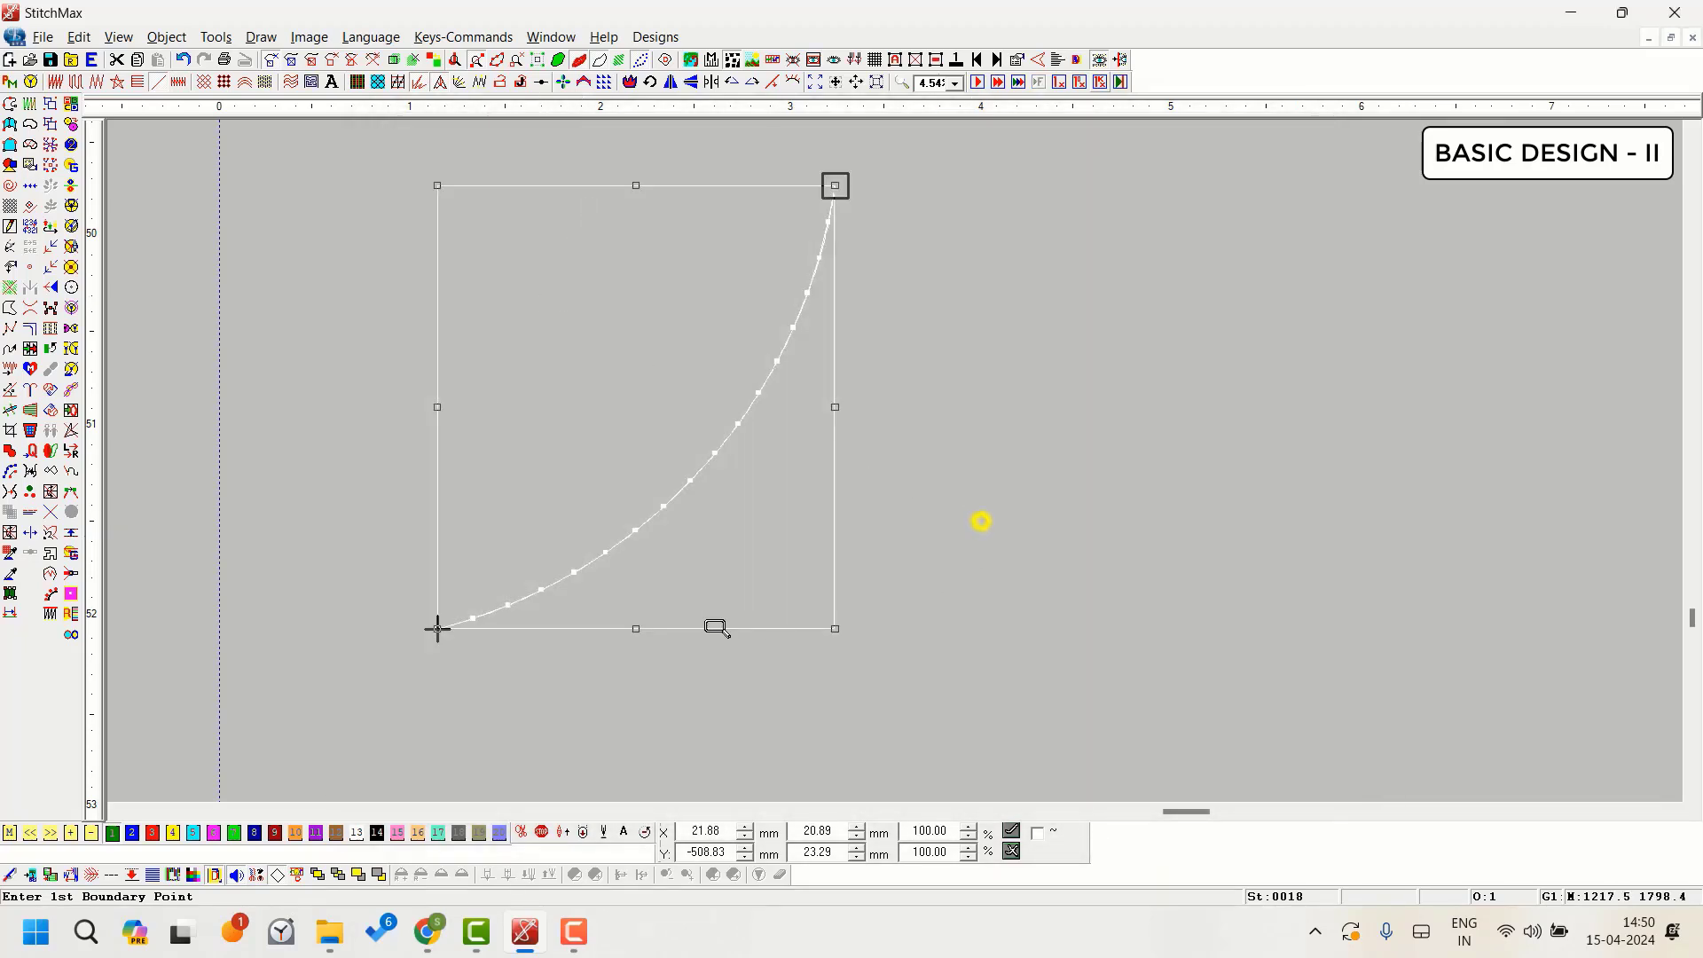
pyautogui.moveTo(382, 483); pyautogui.dragTo(857, 644)
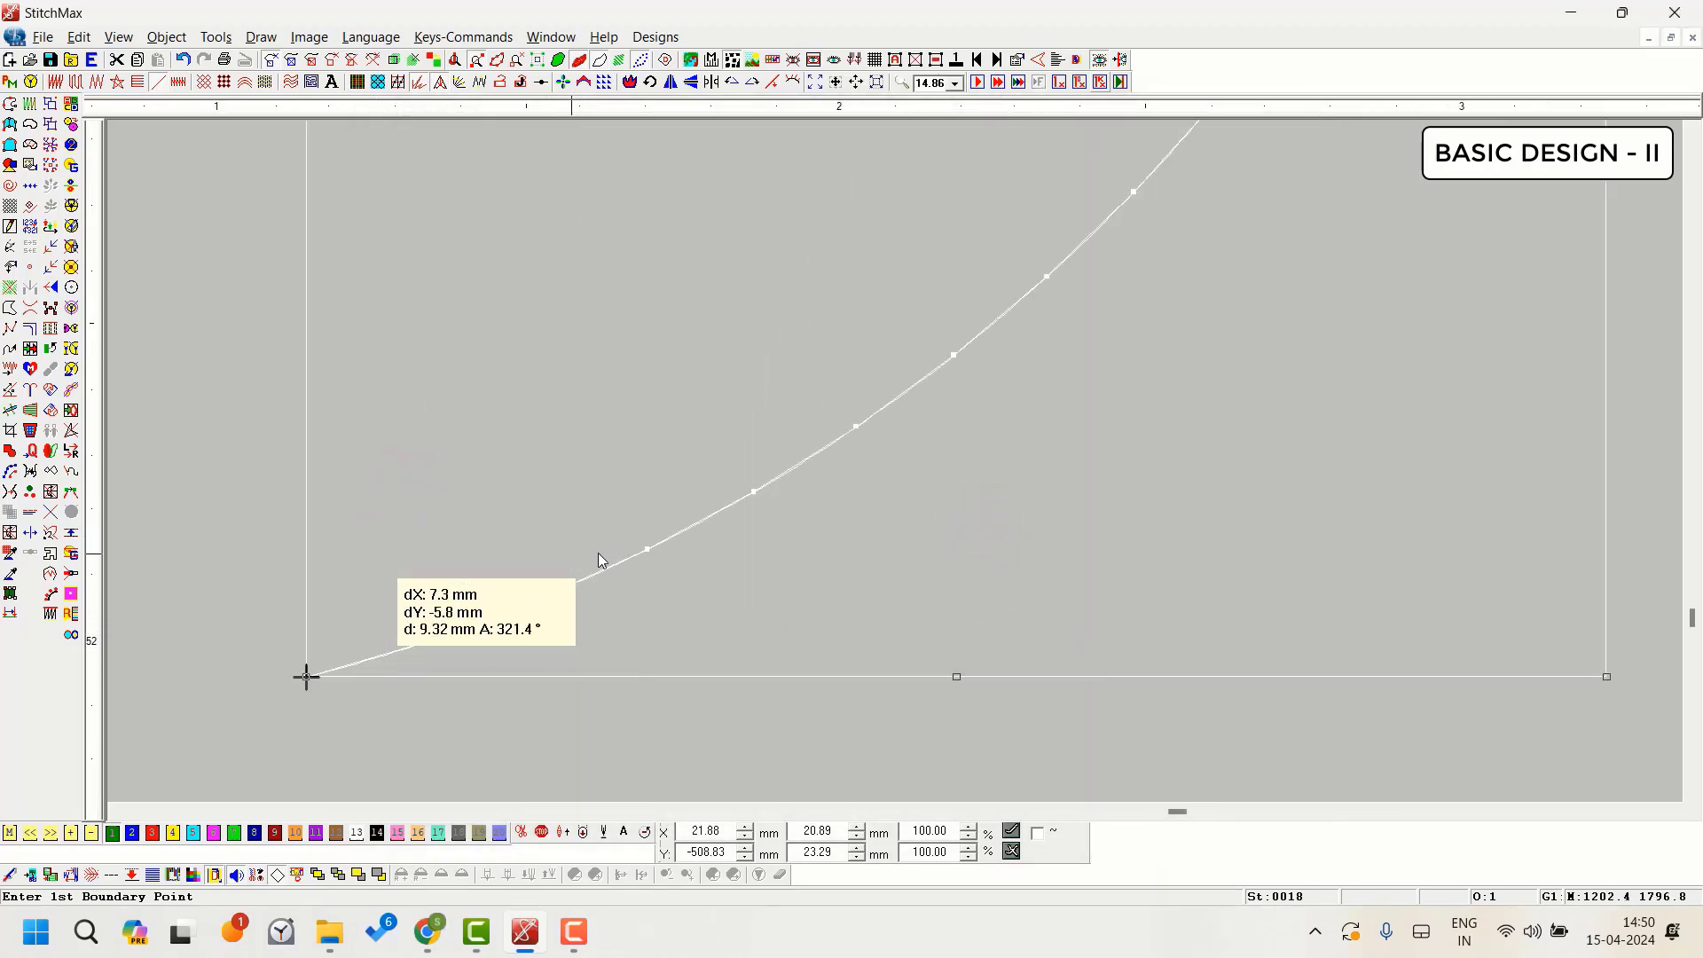
pyautogui.click(648, 549)
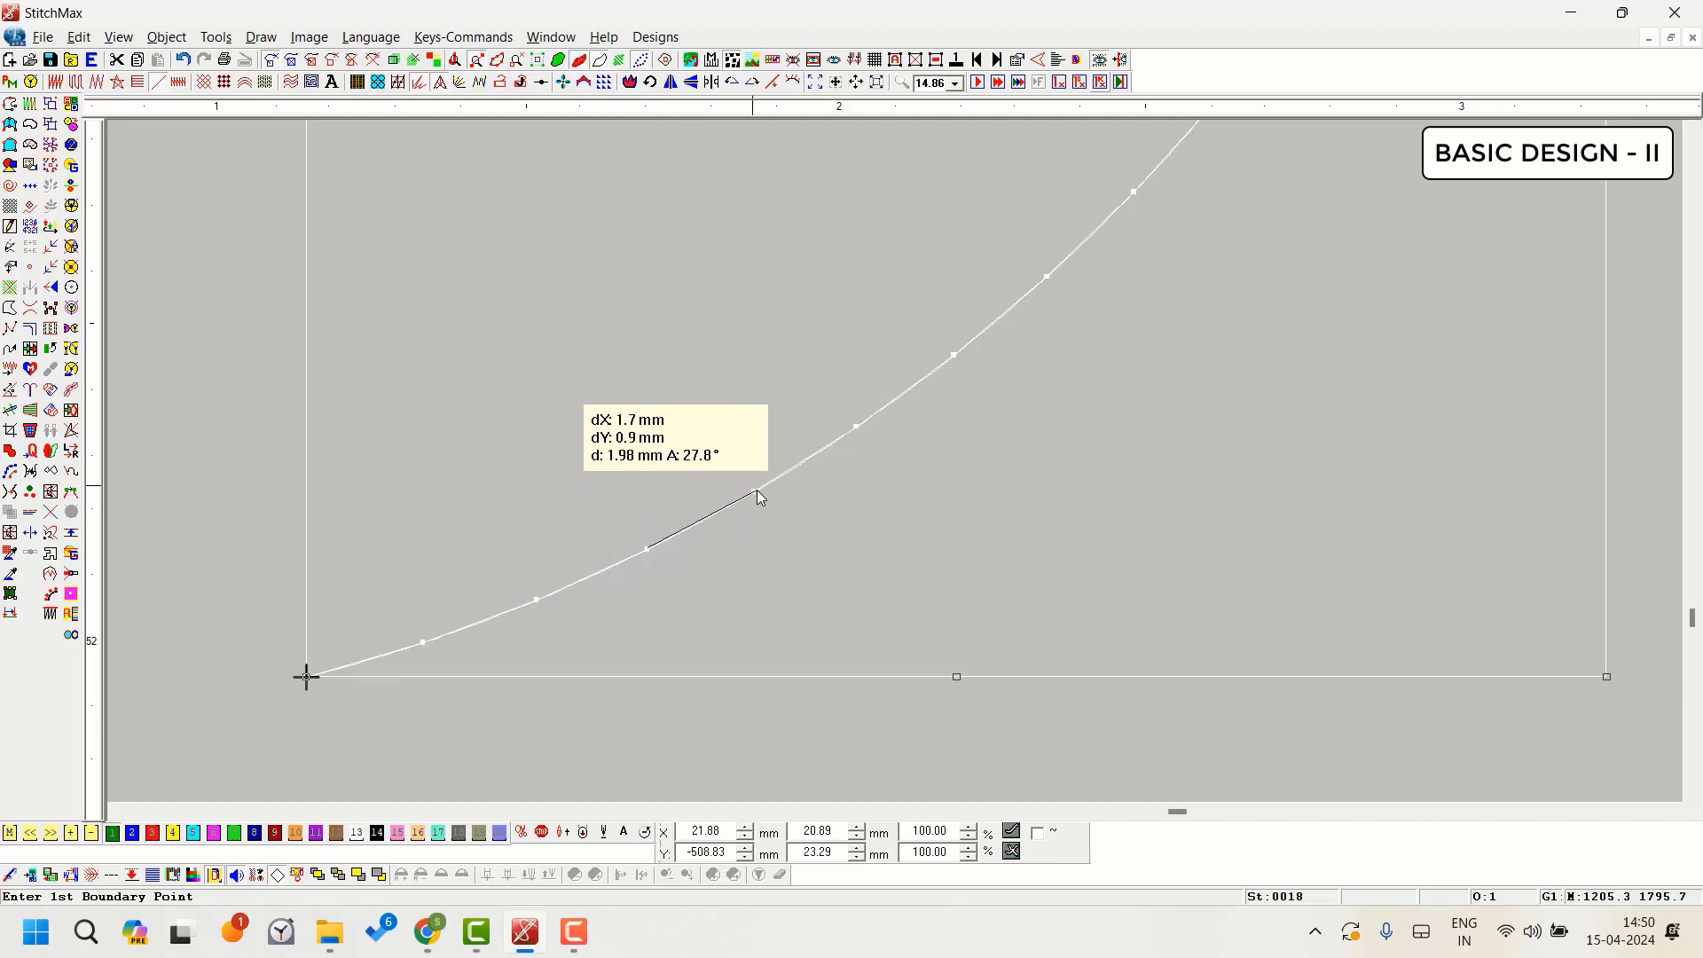
pyautogui.press('Escape')
pyautogui.scroll(-3, 758, 490)
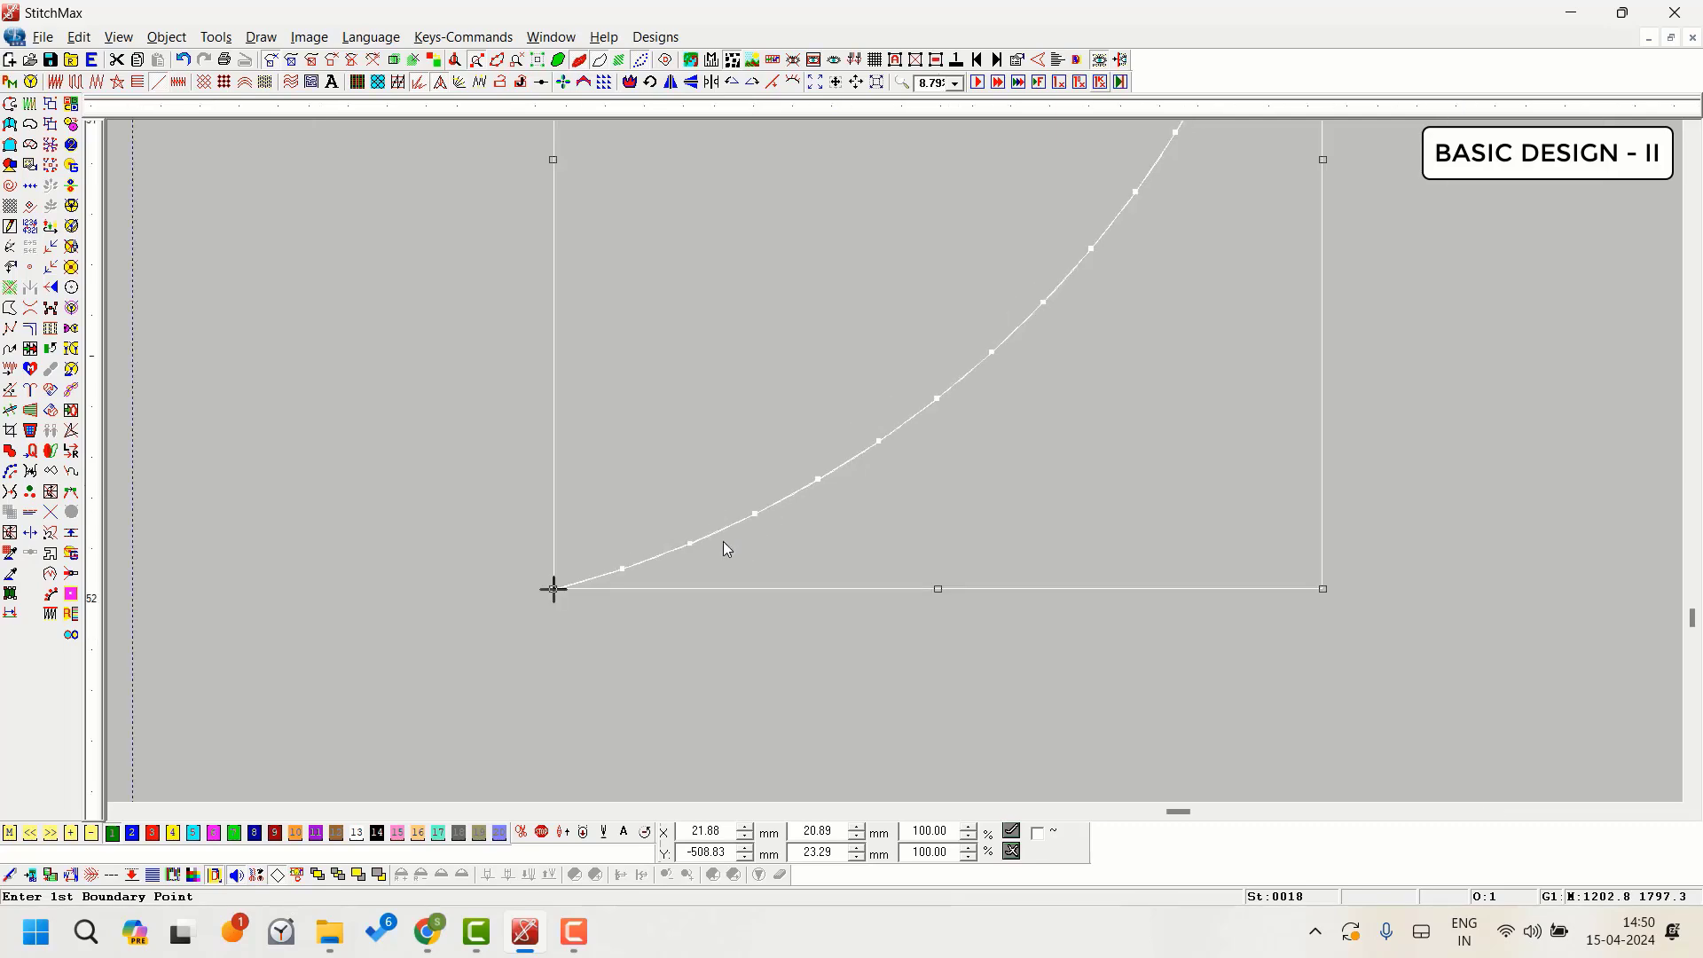
pyautogui.click(716, 656)
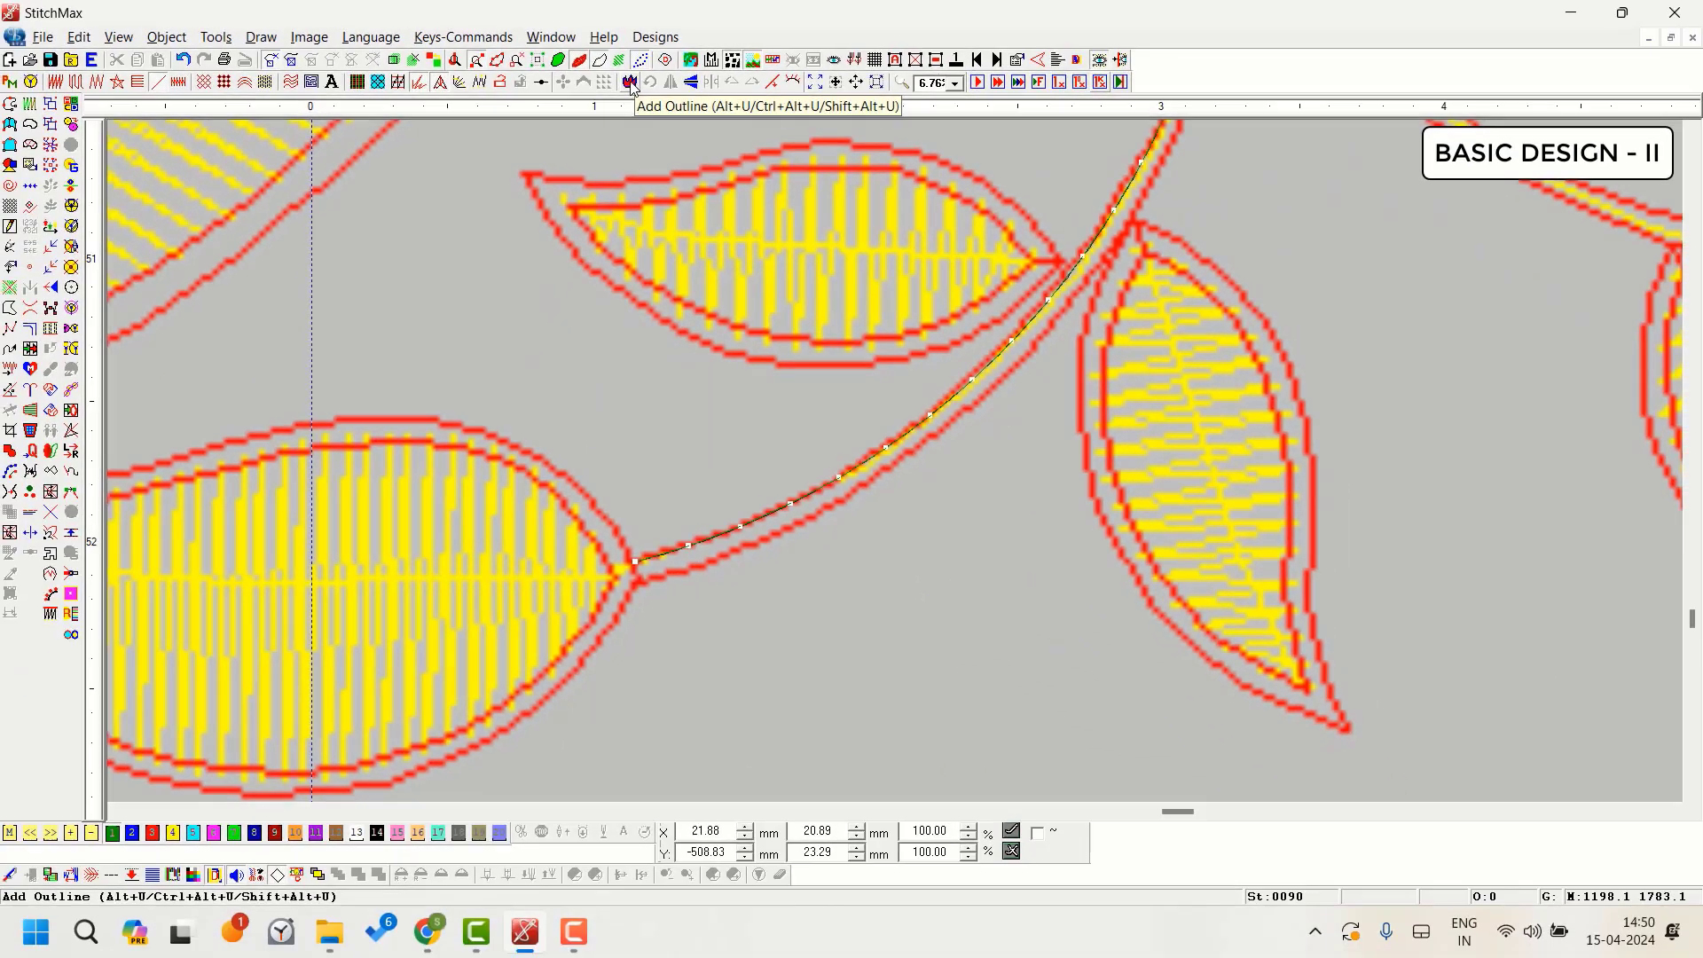
pyautogui.click(630, 83)
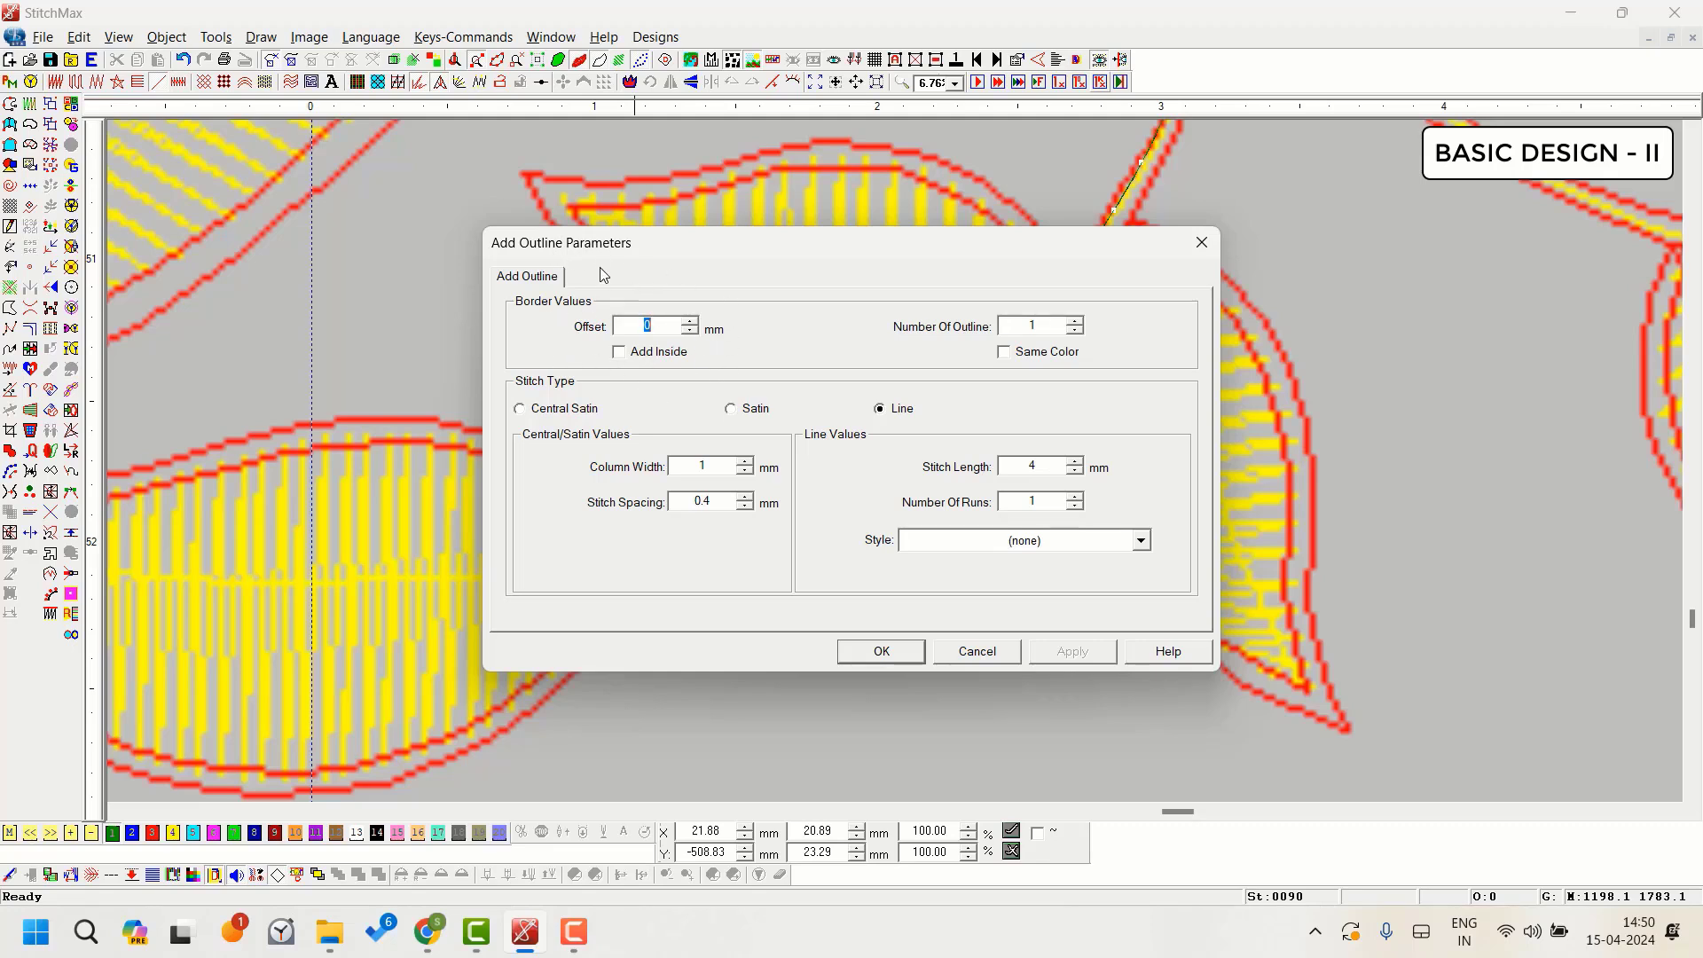
pyautogui.click(1201, 242)
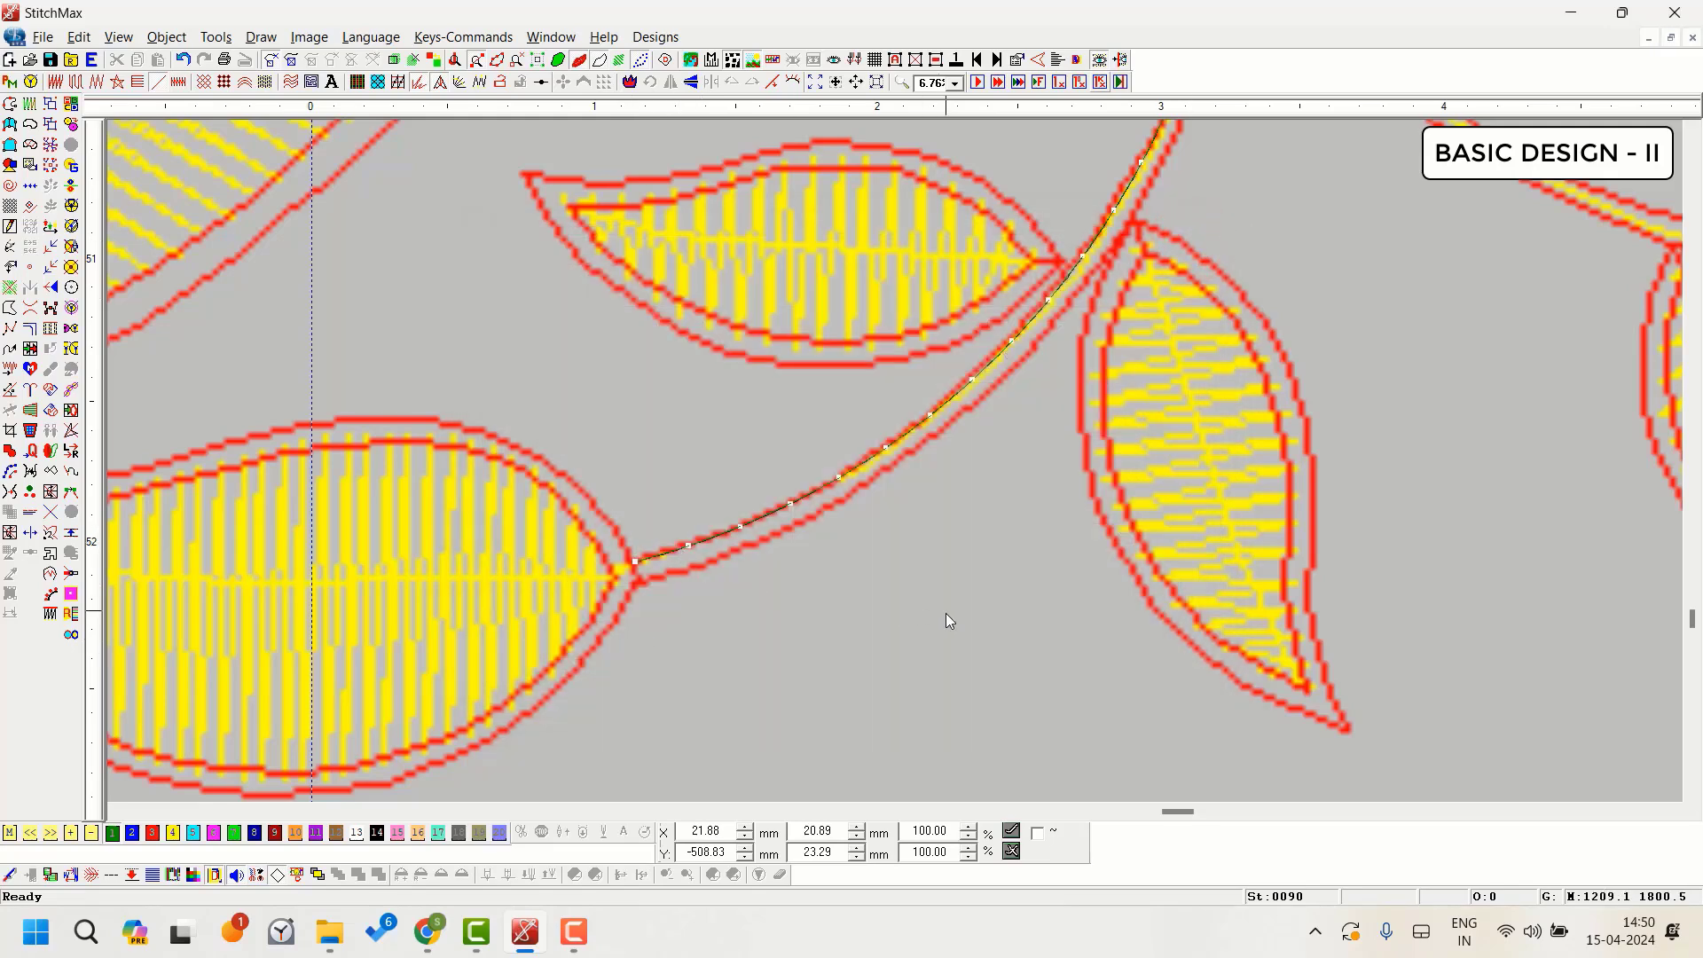
# Step: Measure the gap between the stem's two edges beside the leaf tip
pyautogui.rightClick(878, 593)
pyautogui.moveTo(594, 518); pyautogui.dragTo(744, 567)
pyautogui.click(820, 594)
pyautogui.scroll(-4, 955, 603)
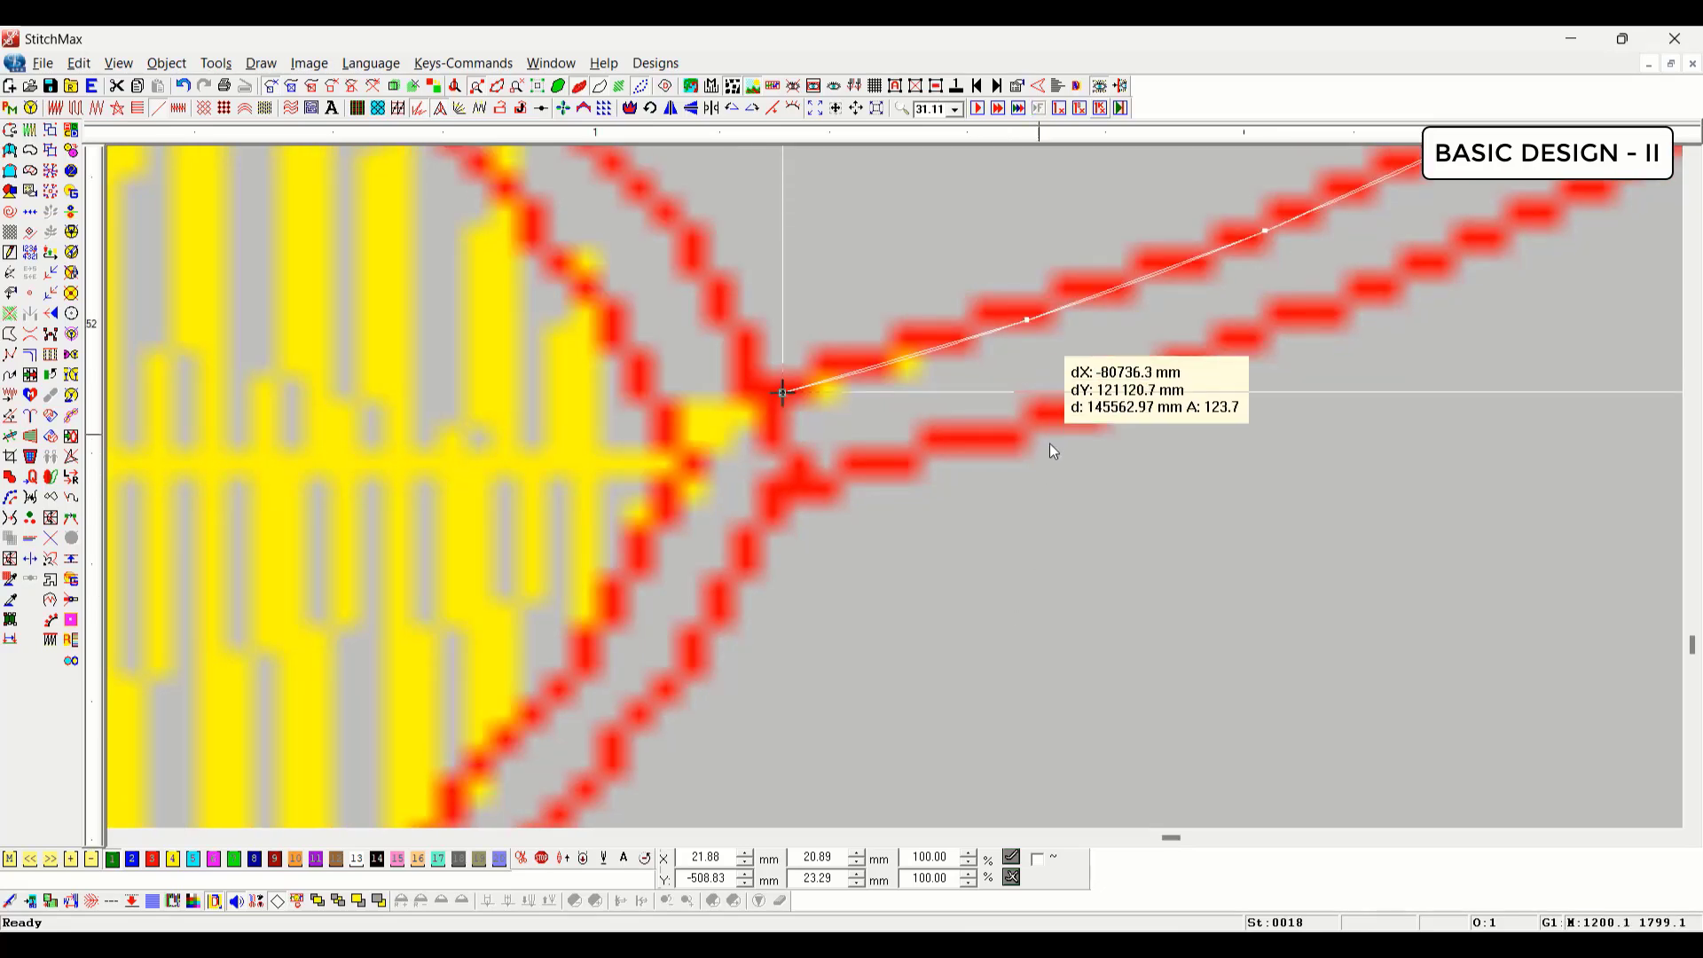
pyautogui.click(1093, 427)
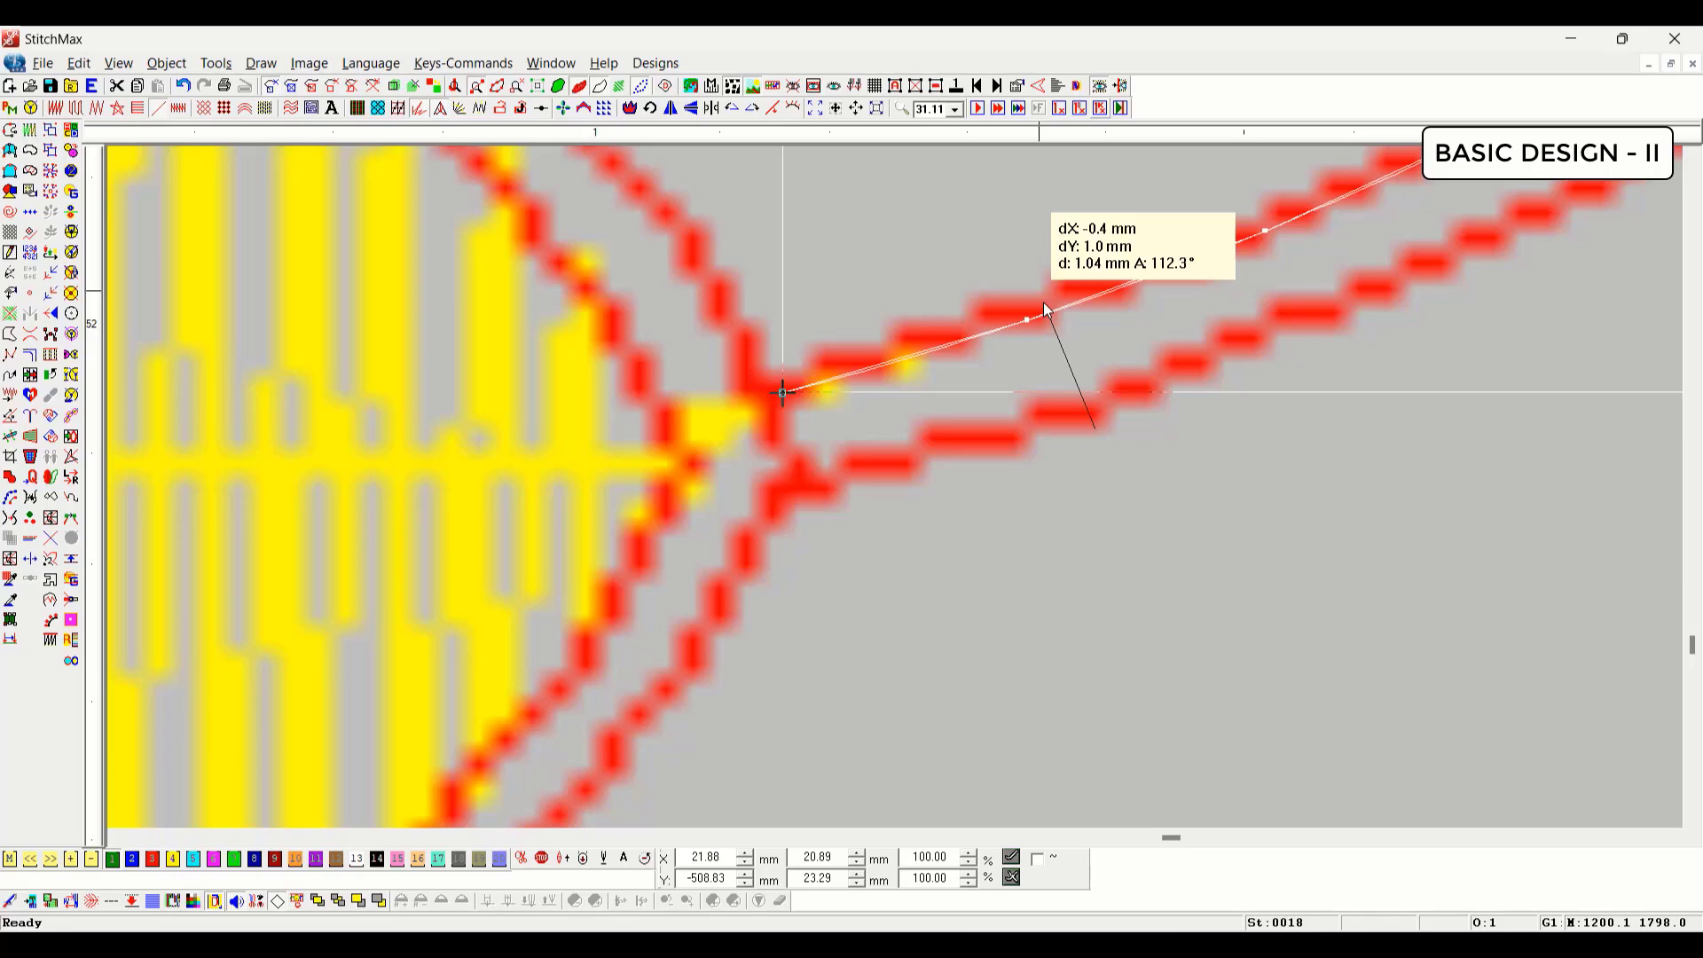
pyautogui.press('Escape')
pyautogui.scroll(-5, 1036, 383)
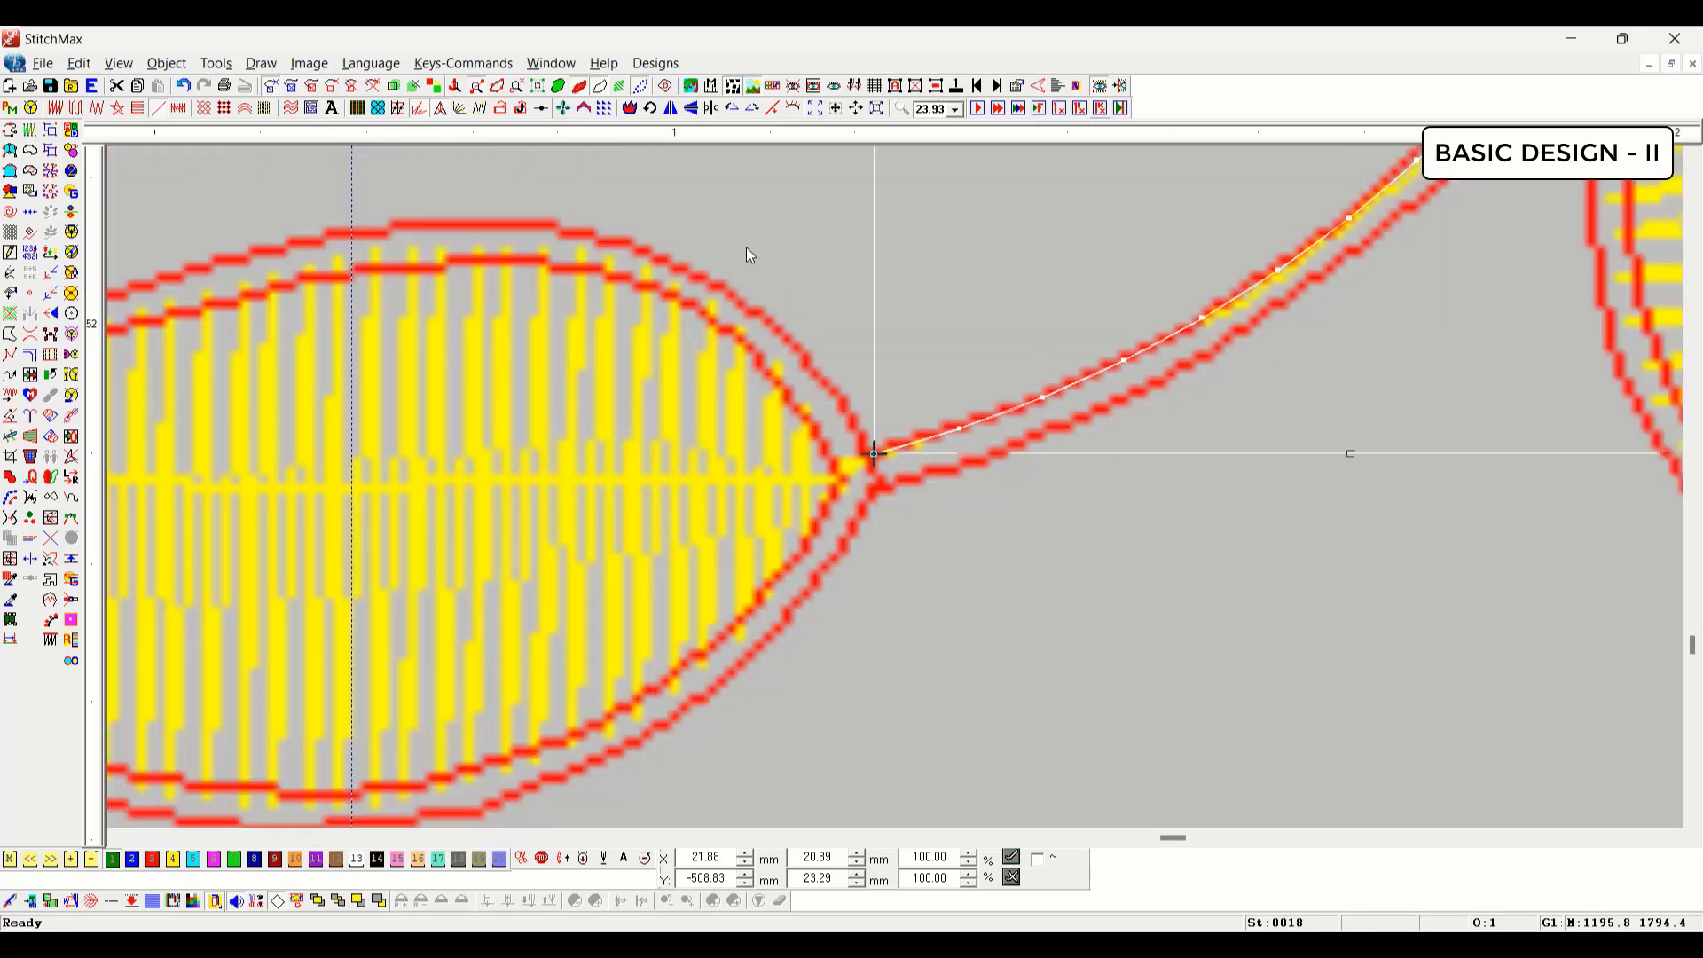
# Step: Set the outline parameters to a 1 mm offset, Add Inside, Same Color and a 2 mm line stitch length
pyautogui.click(630, 108)
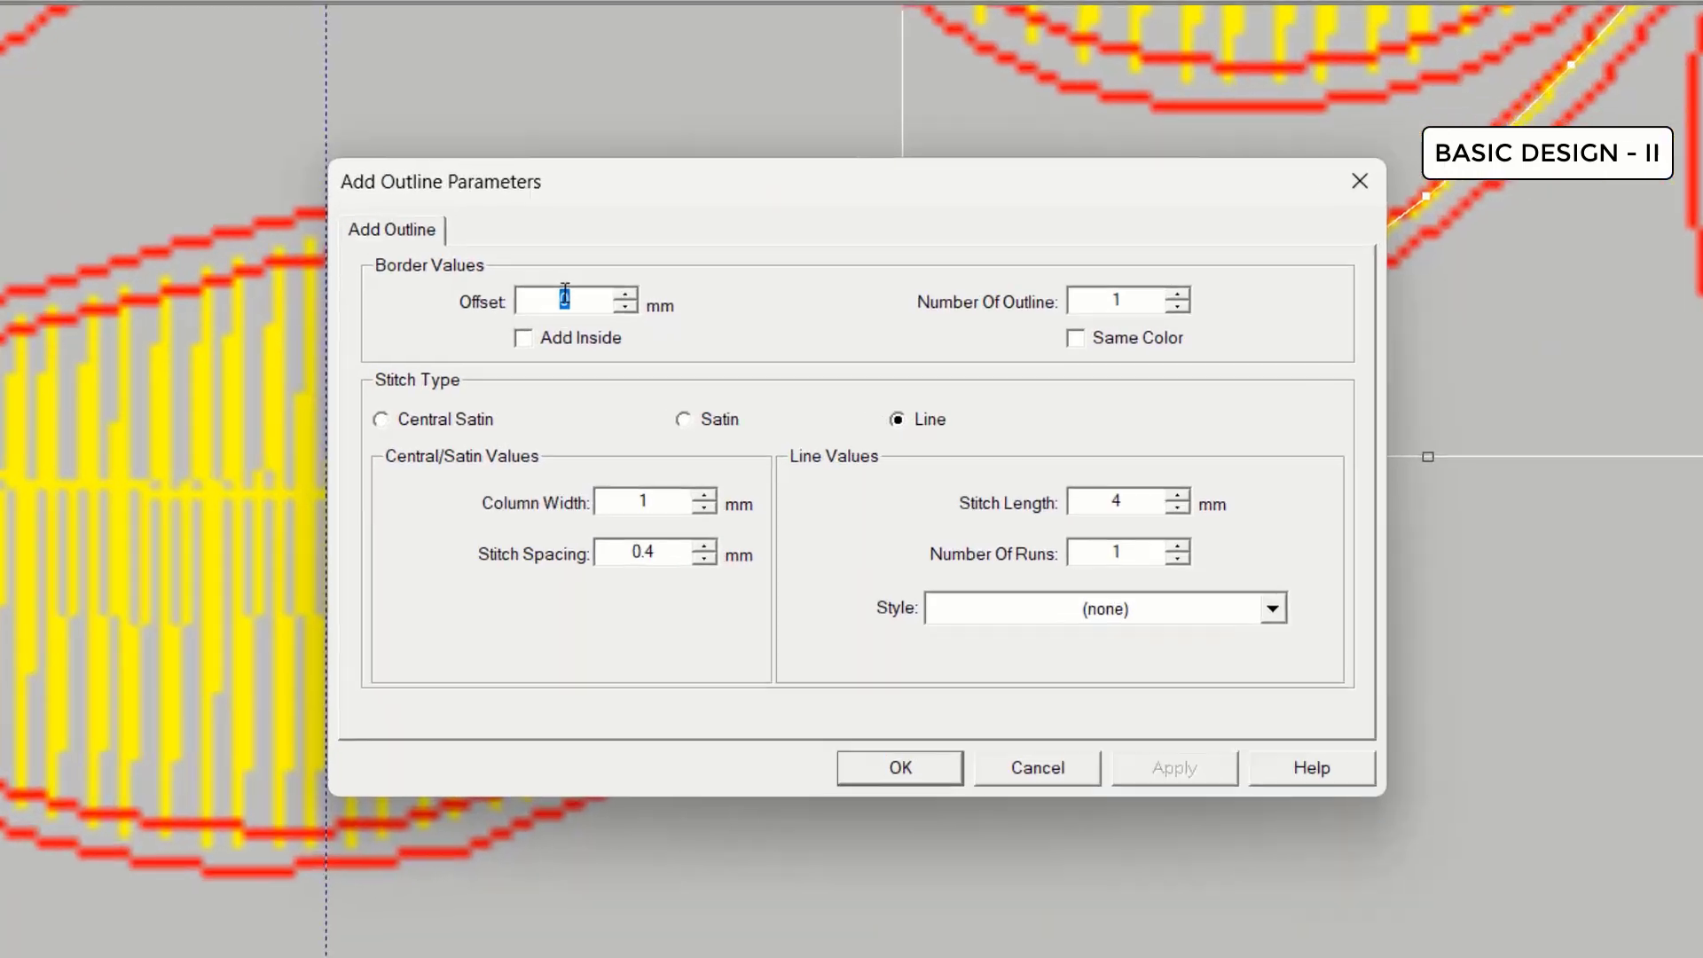
pyautogui.write('1')
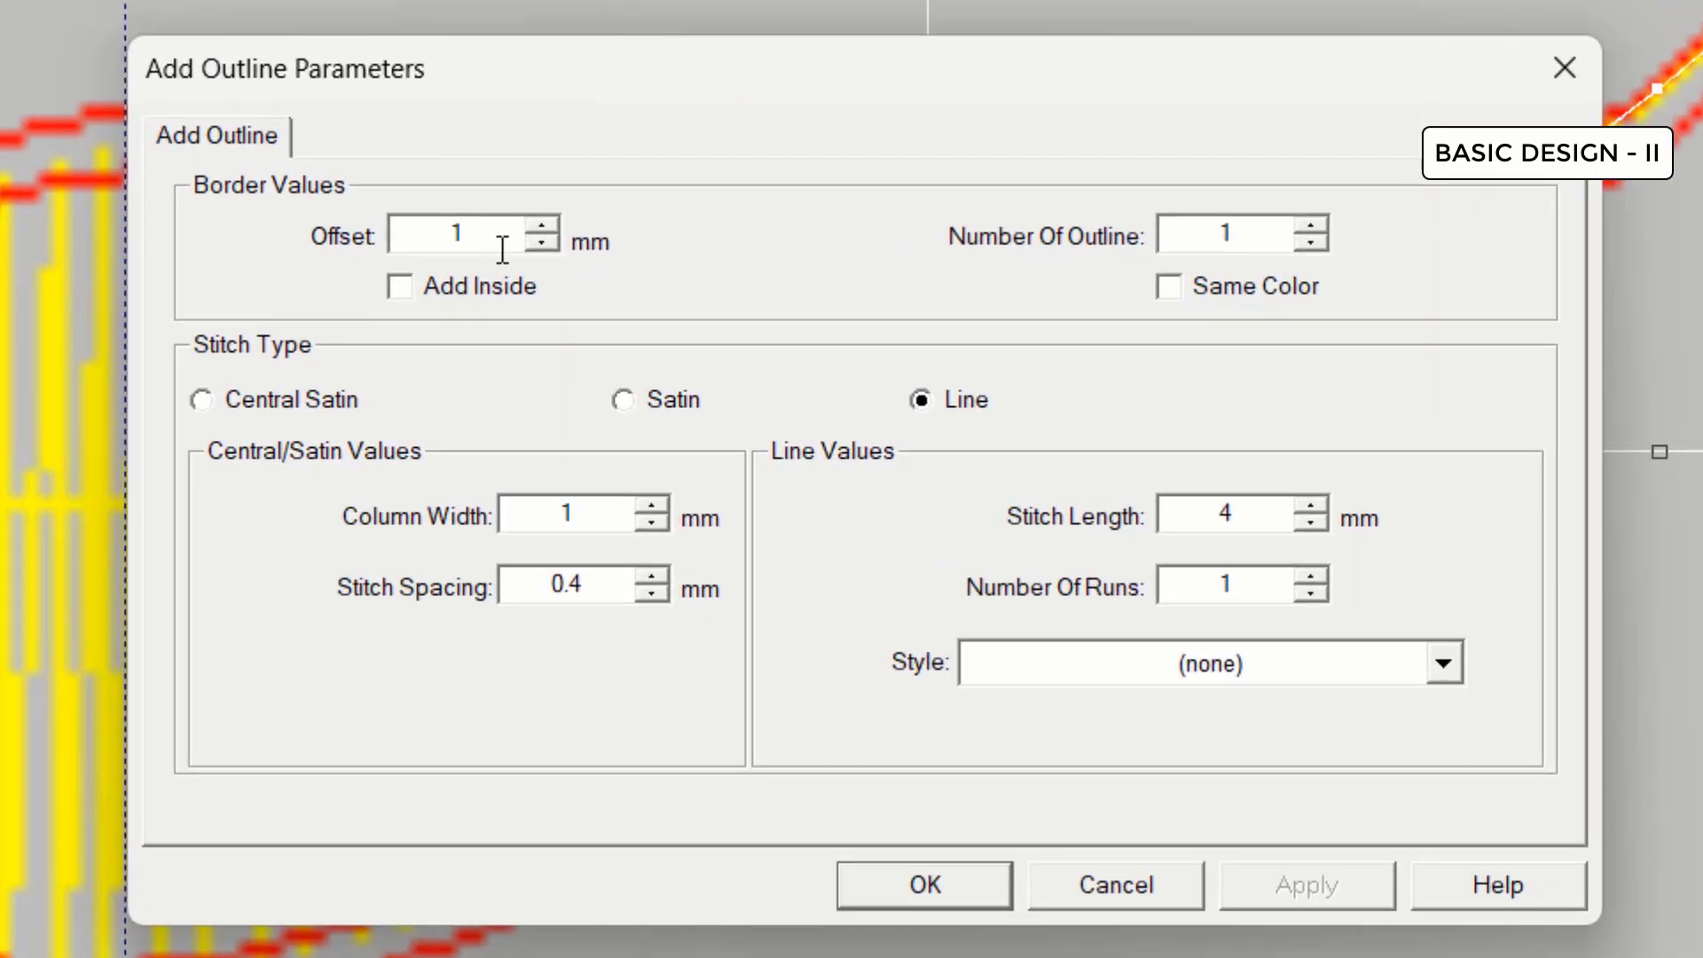
pyautogui.click(444, 295)
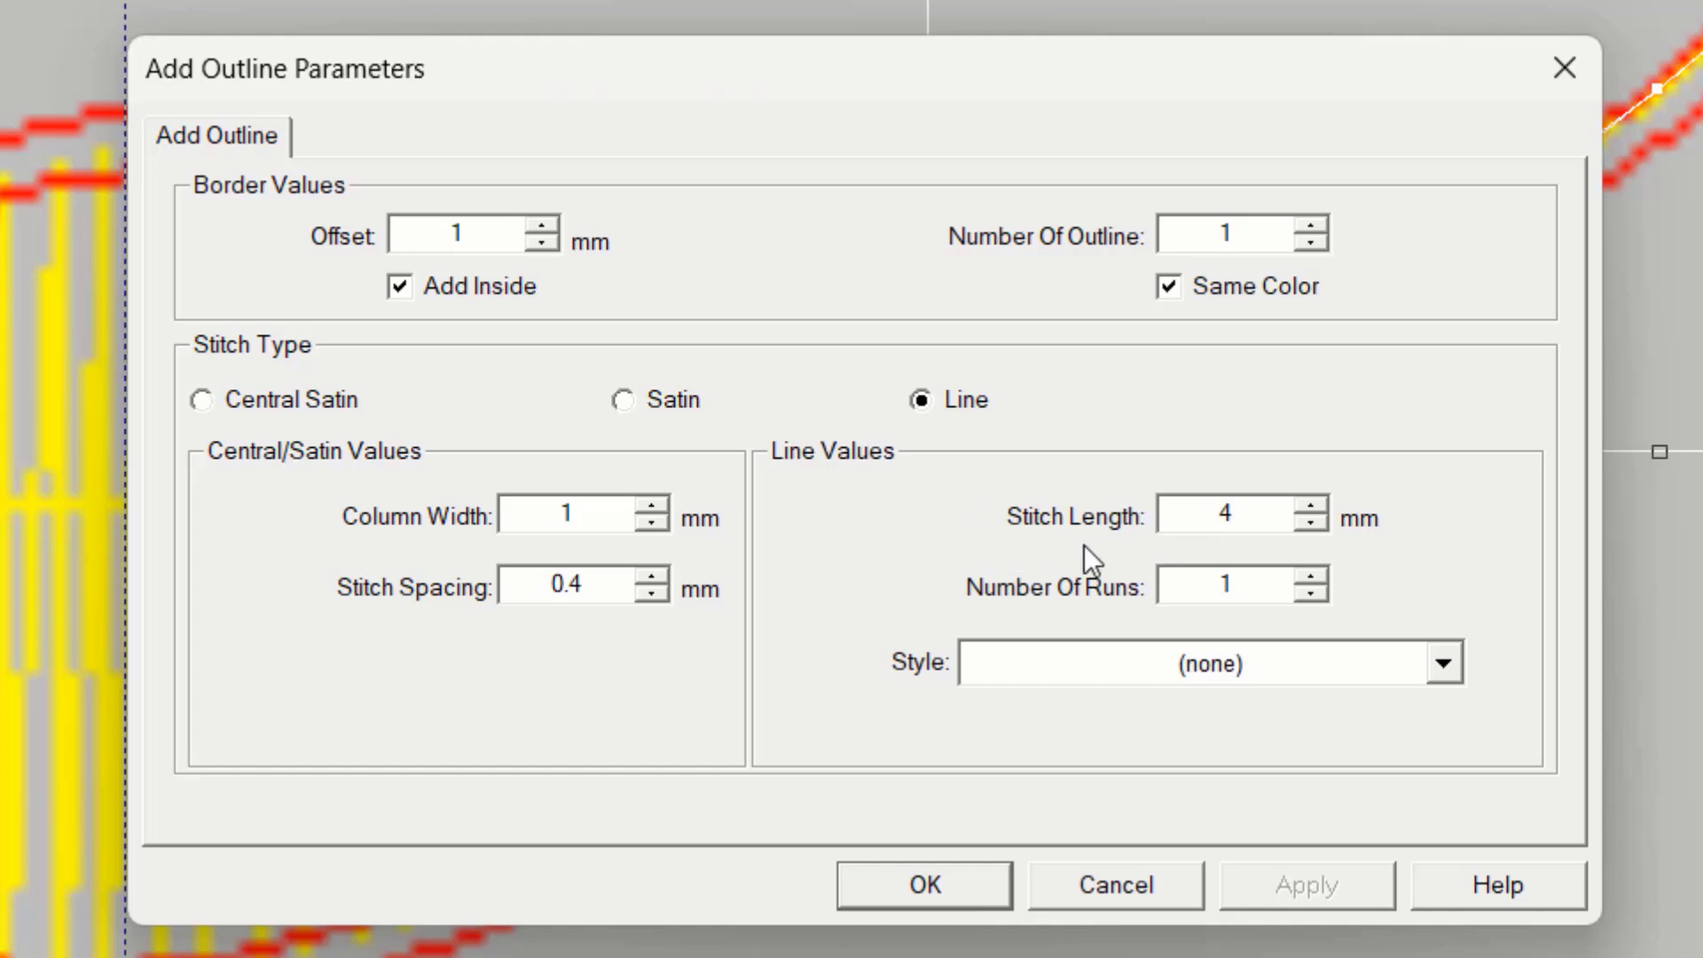
pyautogui.doubleClick(1255, 514)
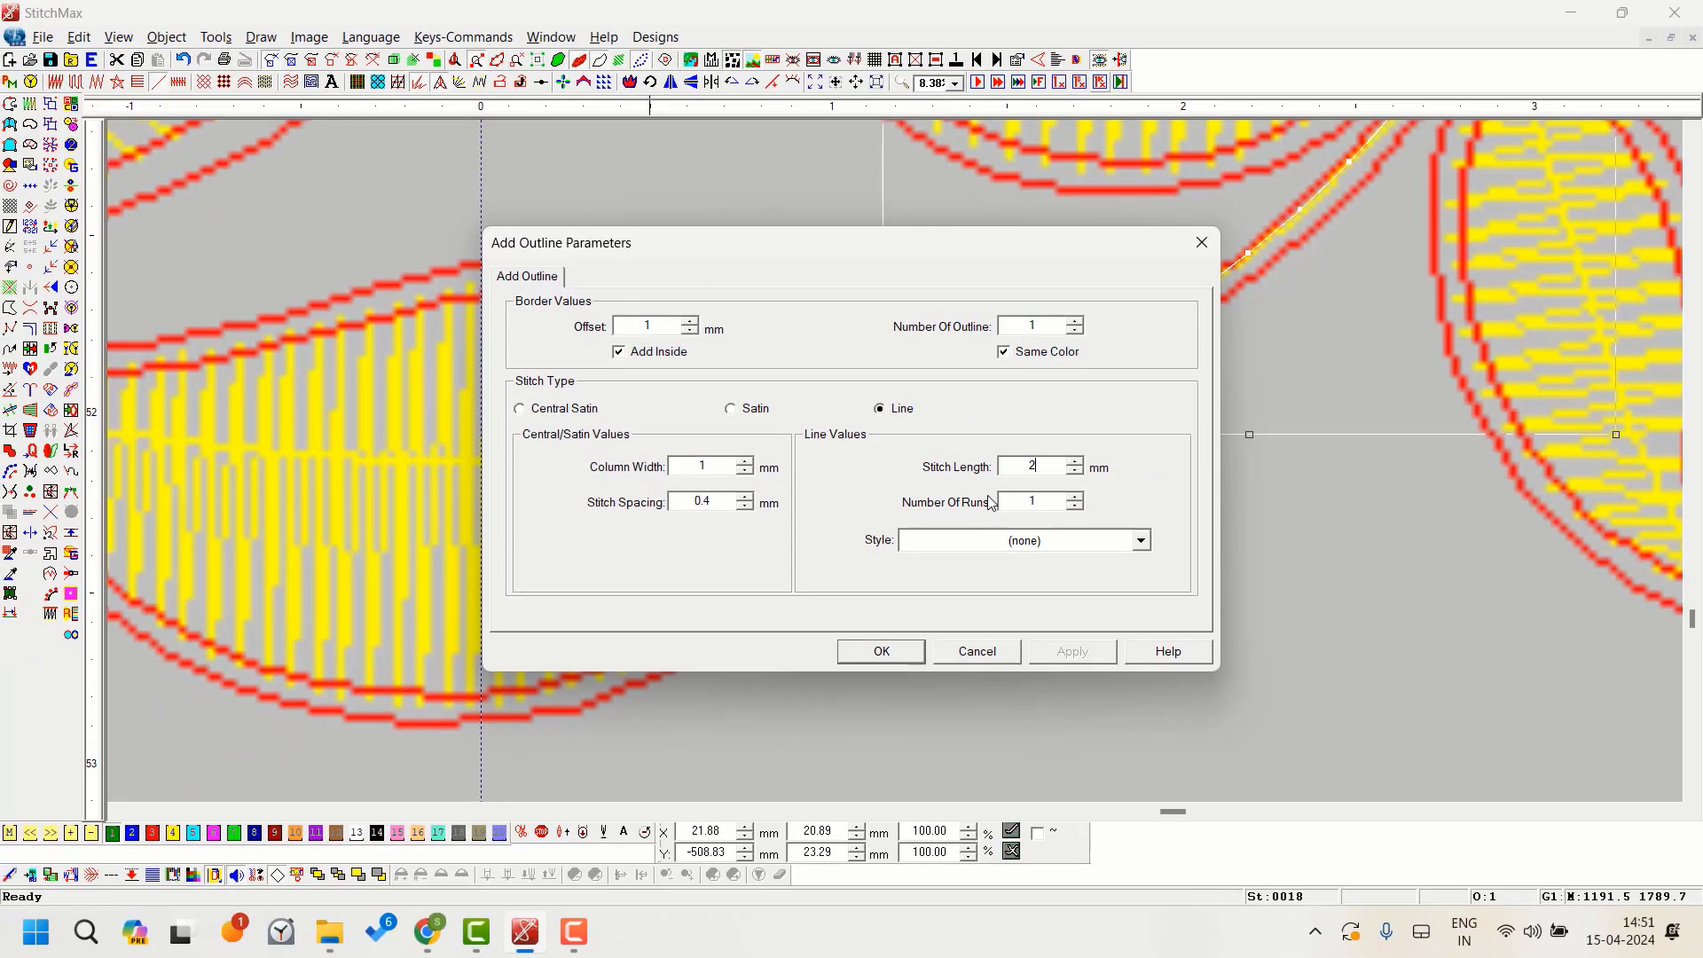
pyautogui.press('Return')
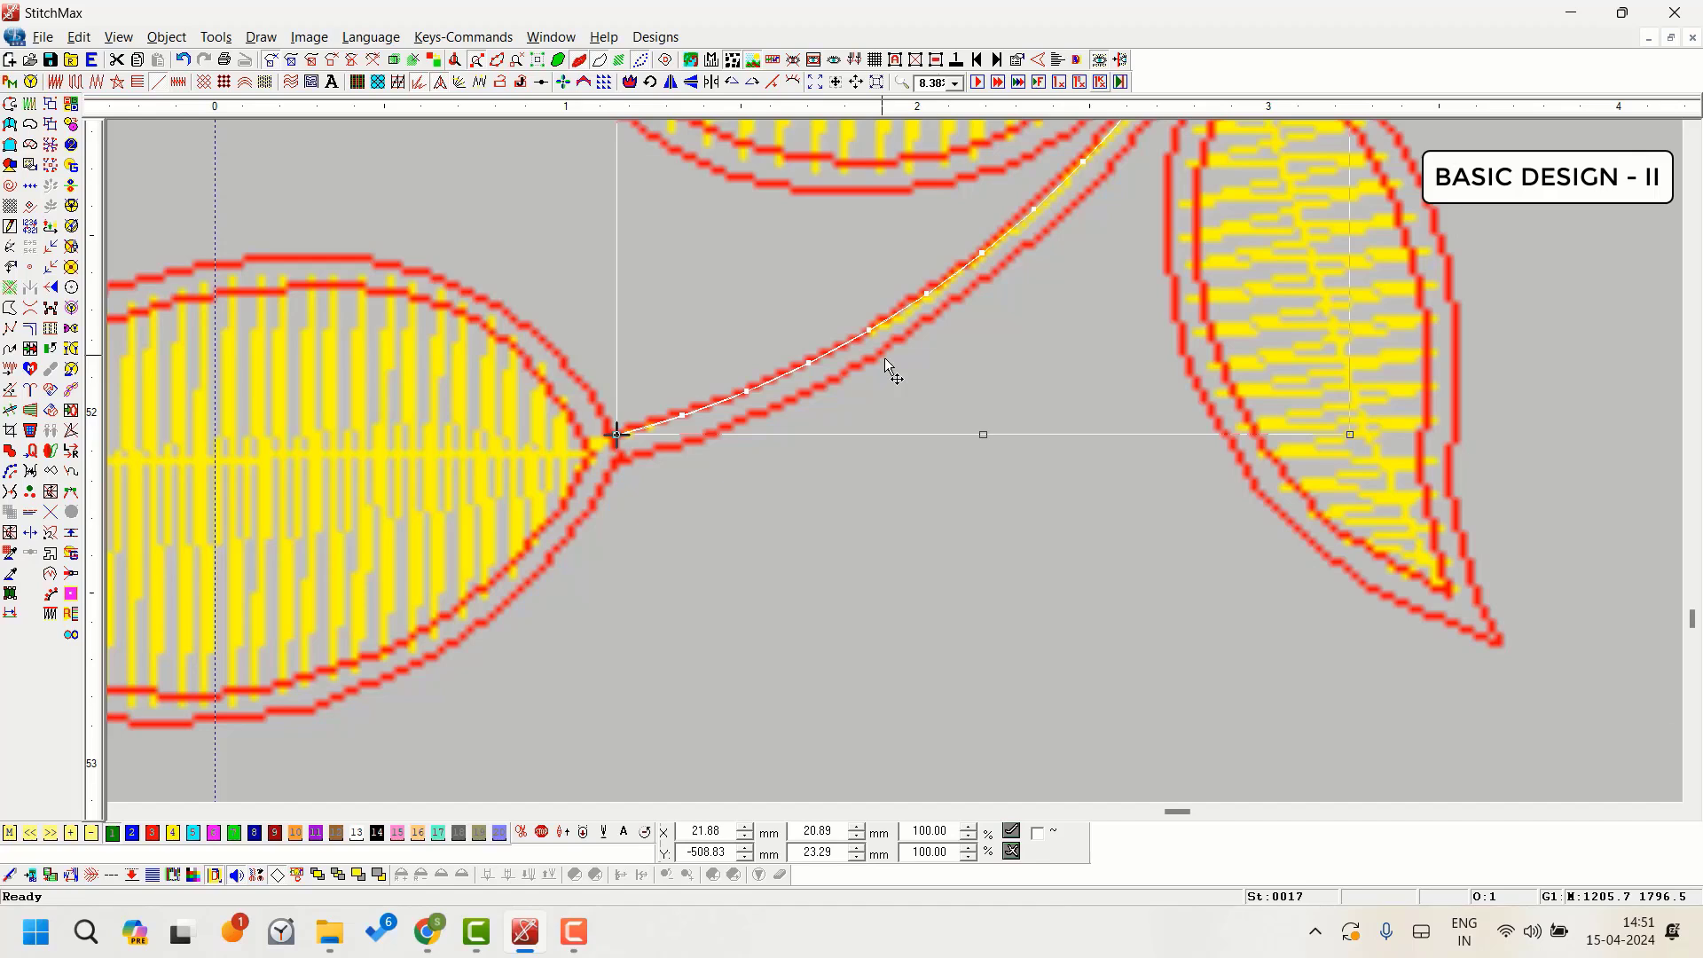
# Step: Add an inside outline to the stem line, reselect the stem line, and add an outside outline to it as well
pyautogui.hotkey('alt', 'u')
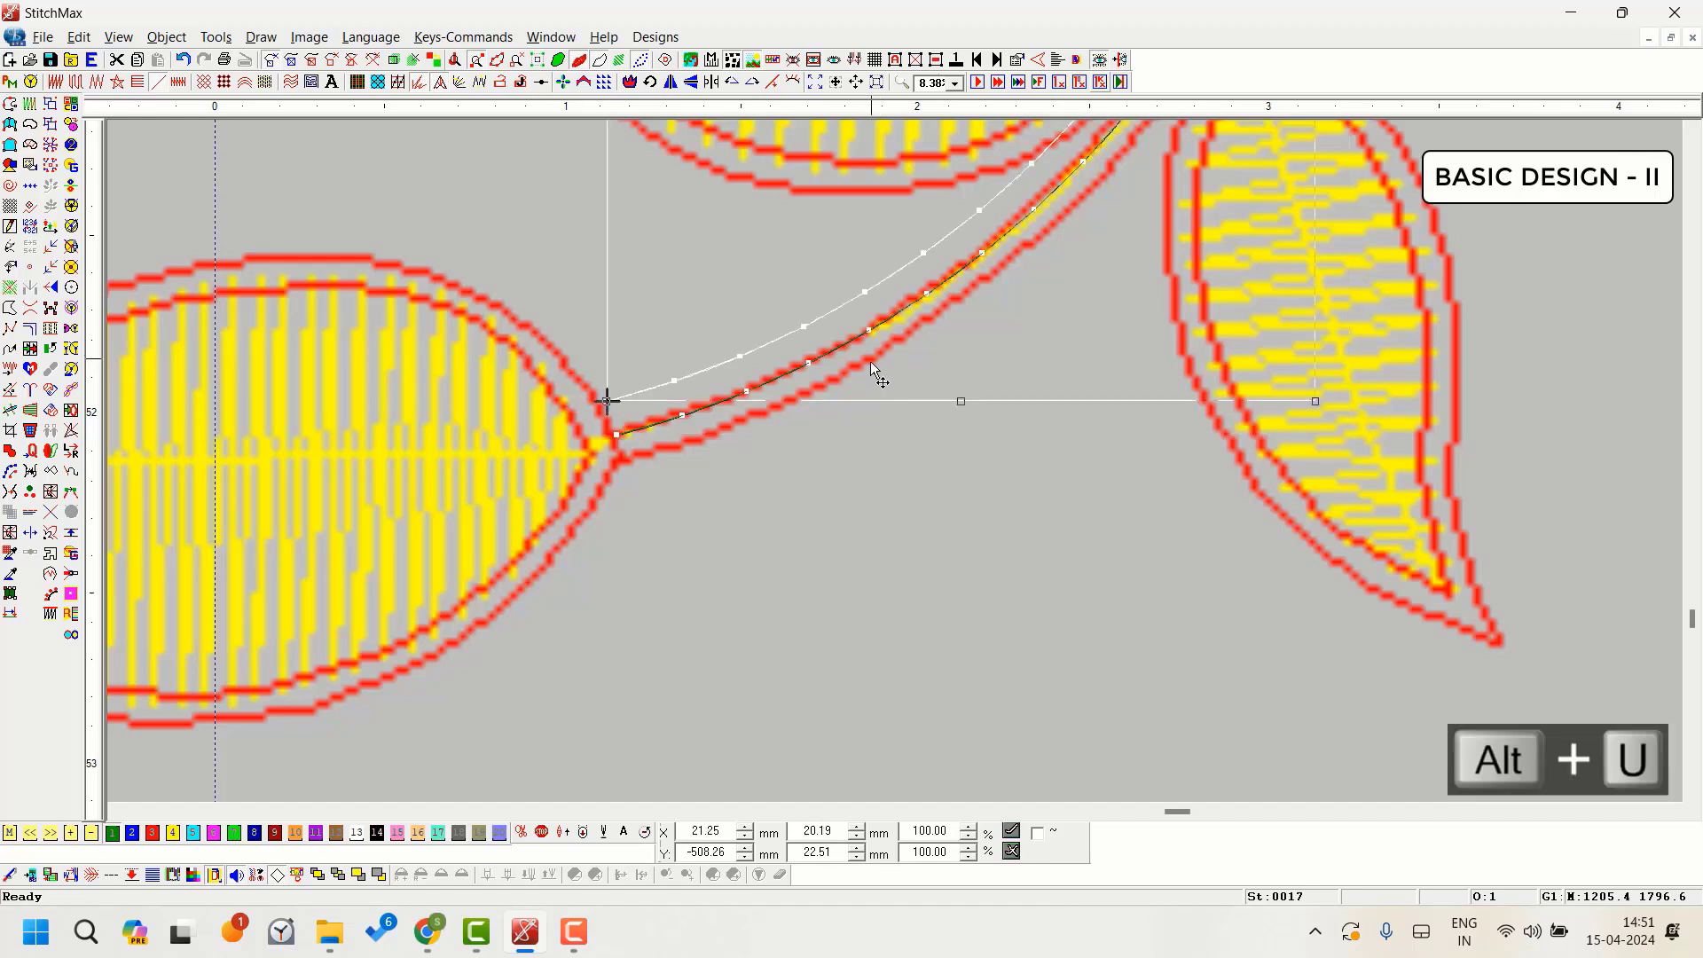
pyautogui.click(792, 370)
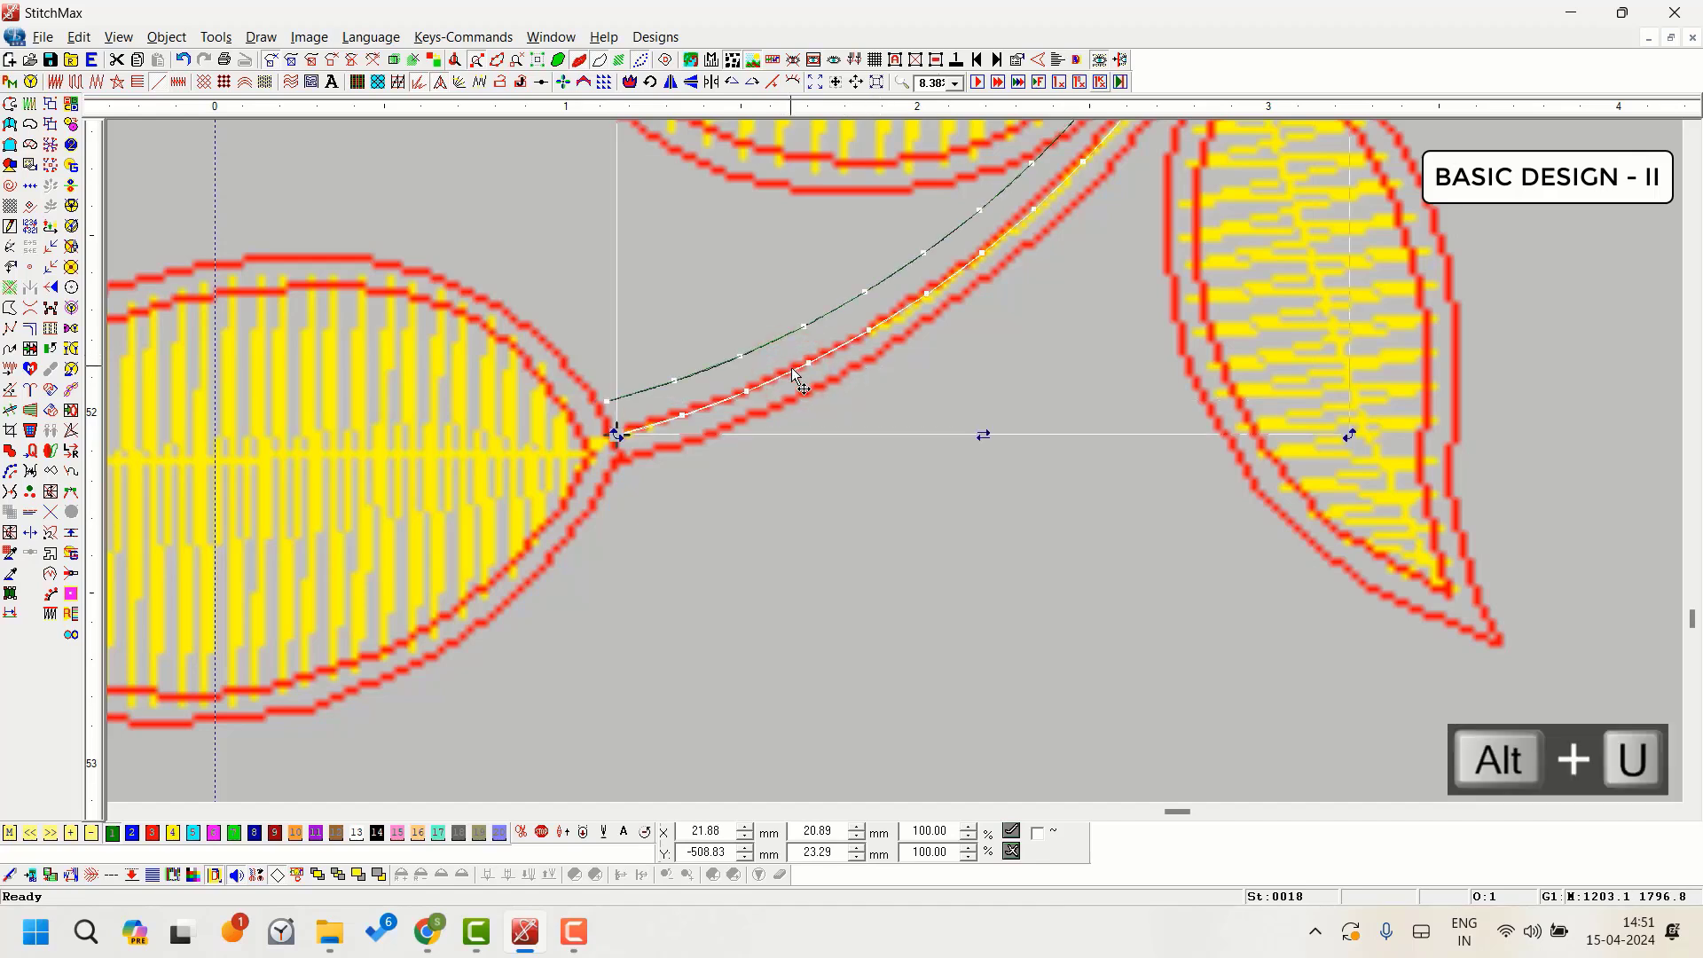
pyautogui.hotkey('ctrl', 'alt', 'u')
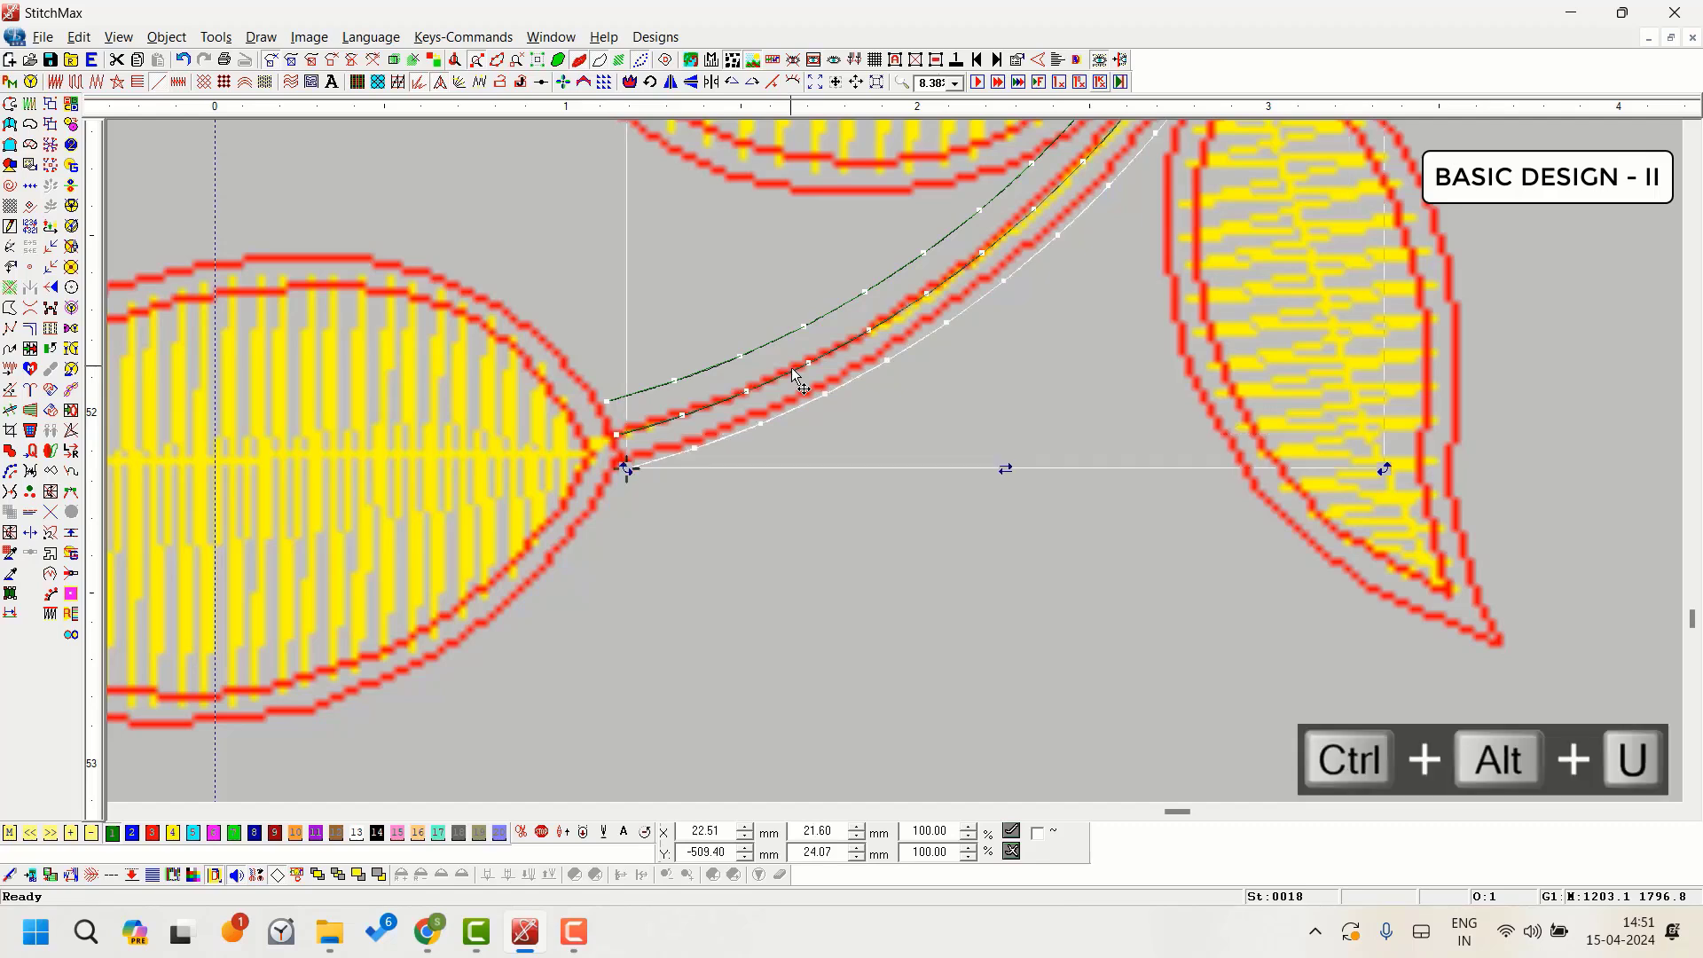
pyautogui.click(816, 556)
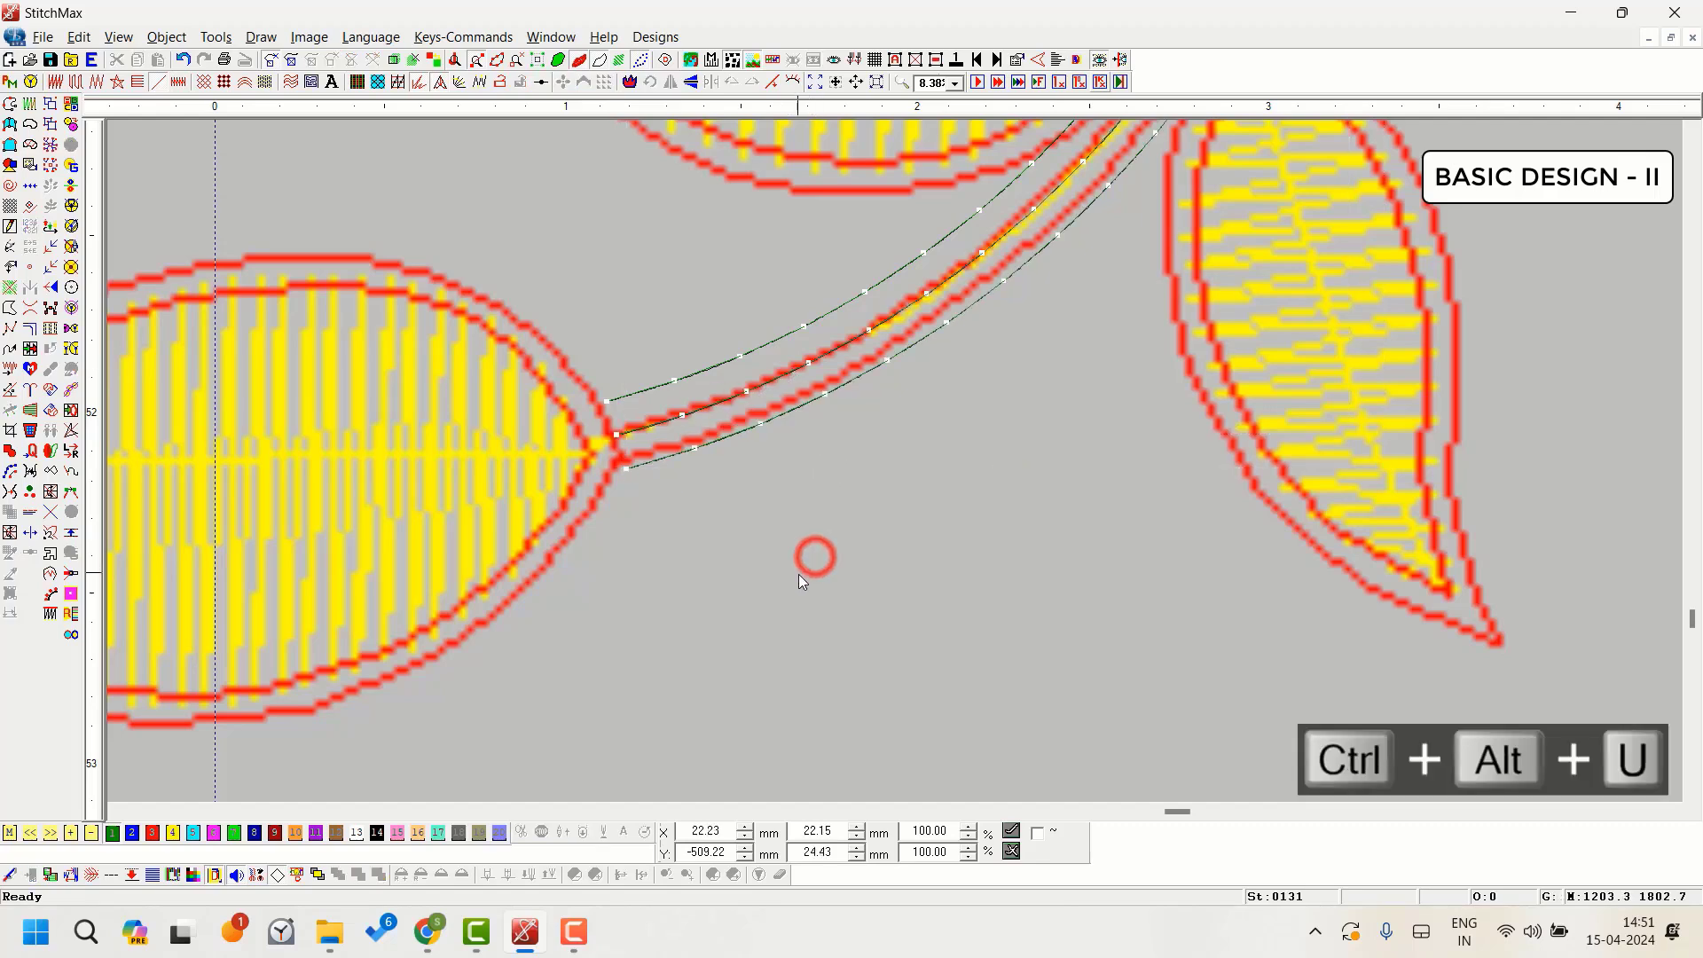
# Step: Move the outline above the stem to the empty area below it and add outlines on both of its sides
pyautogui.doubleClick(730, 362)
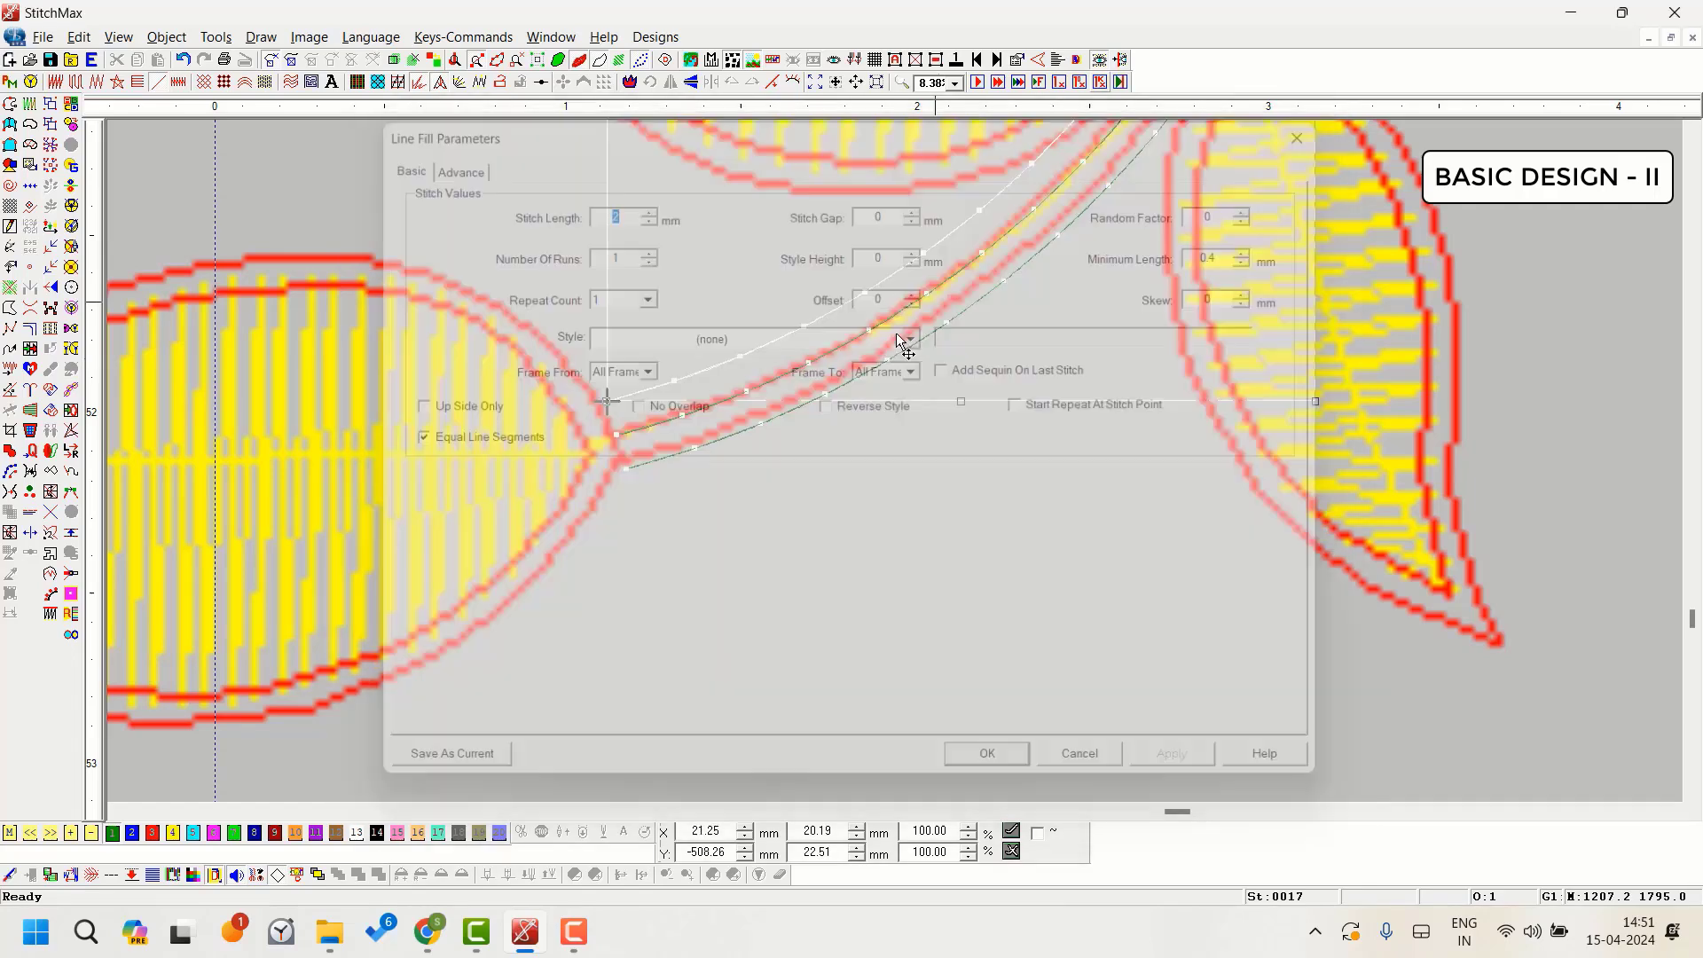
pyautogui.moveTo(787, 338); pyautogui.dragTo(844, 672)
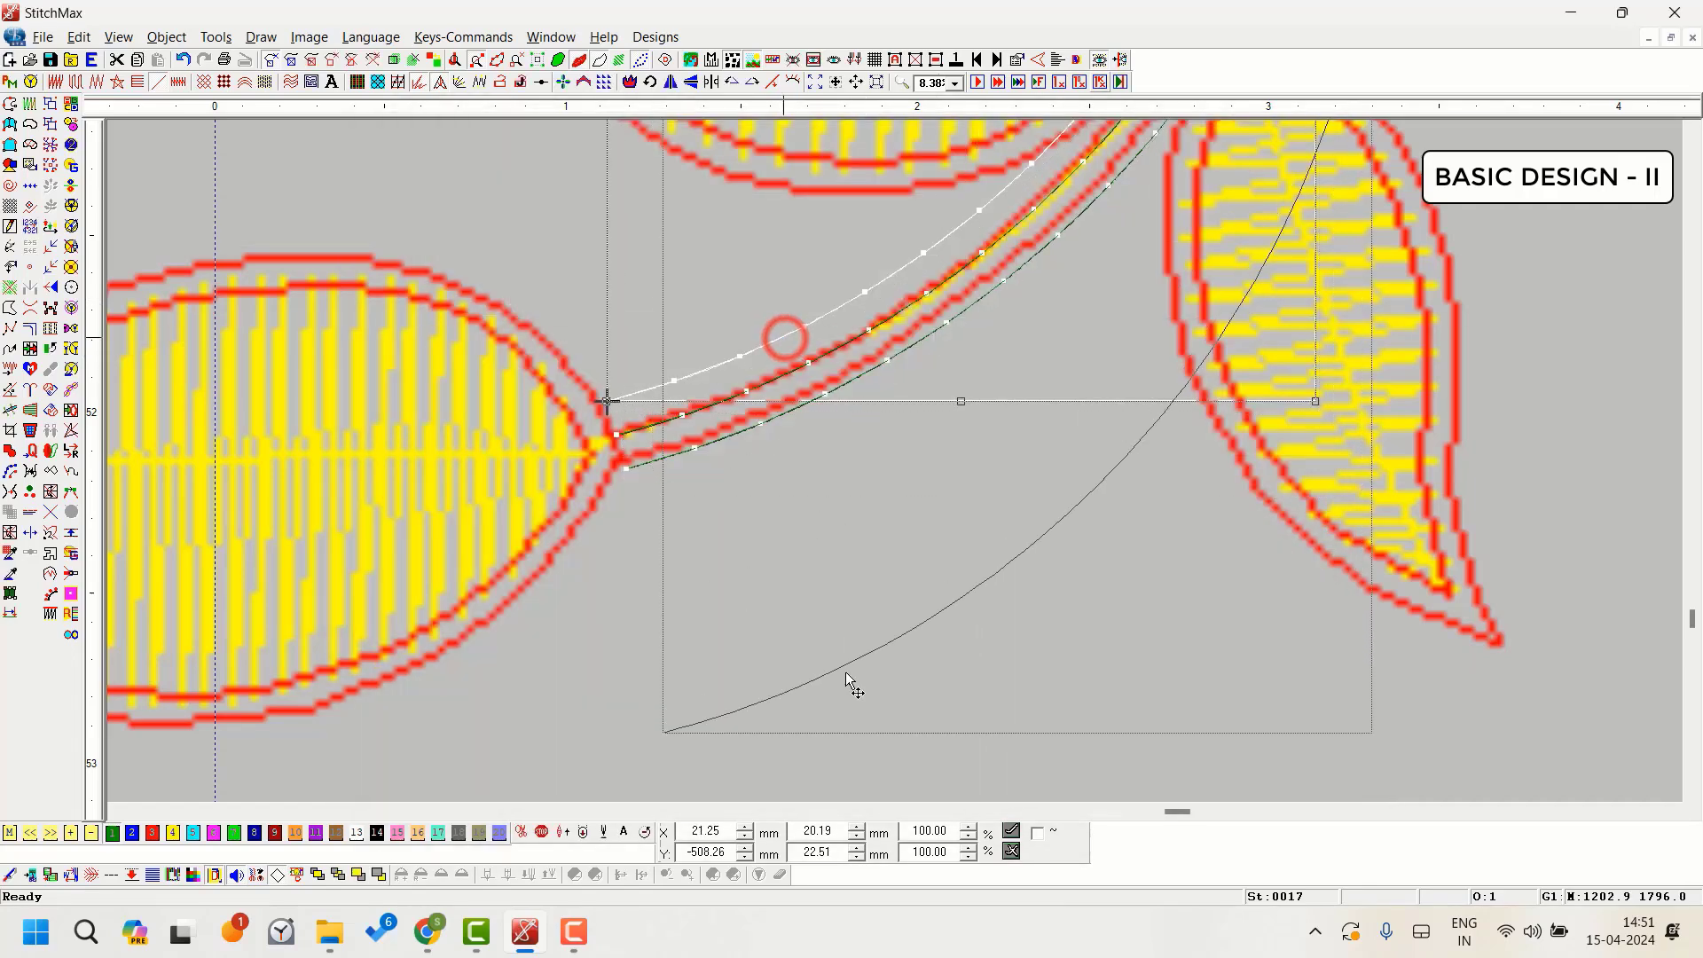
pyautogui.hotkey('shift', 'alt', 'u')
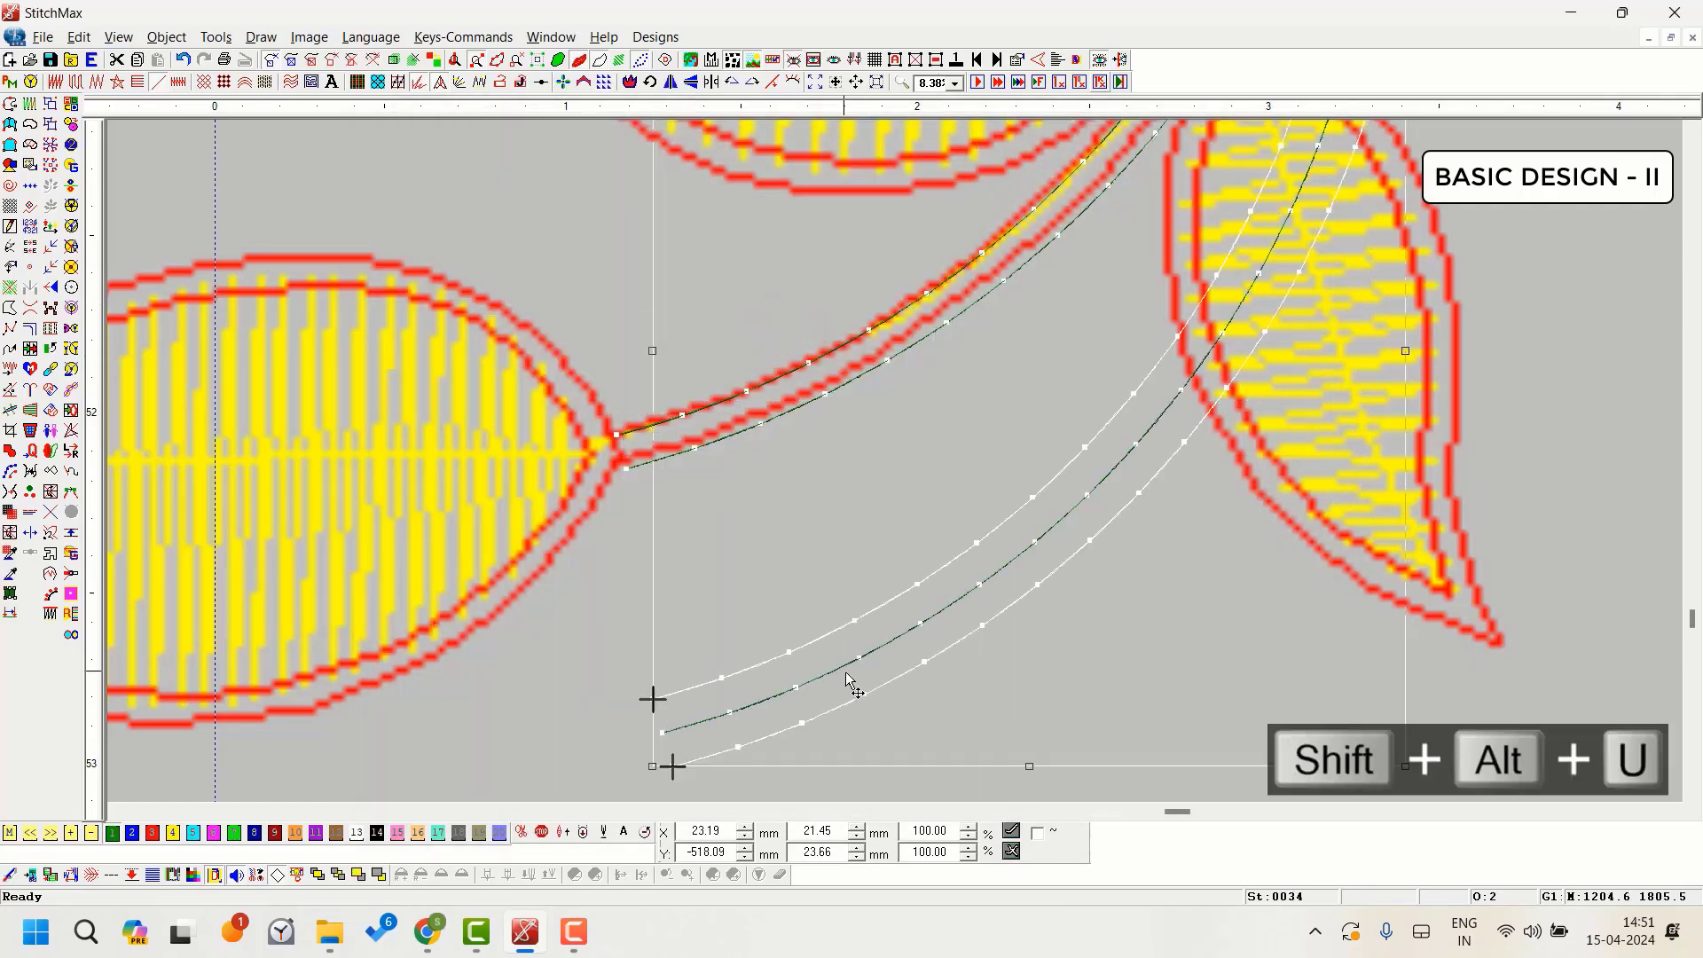
# Step: Delete the pair of trial outlines and the moved line between them, keeping the stem and its lower outline
pyautogui.scroll(-2, 865, 683)
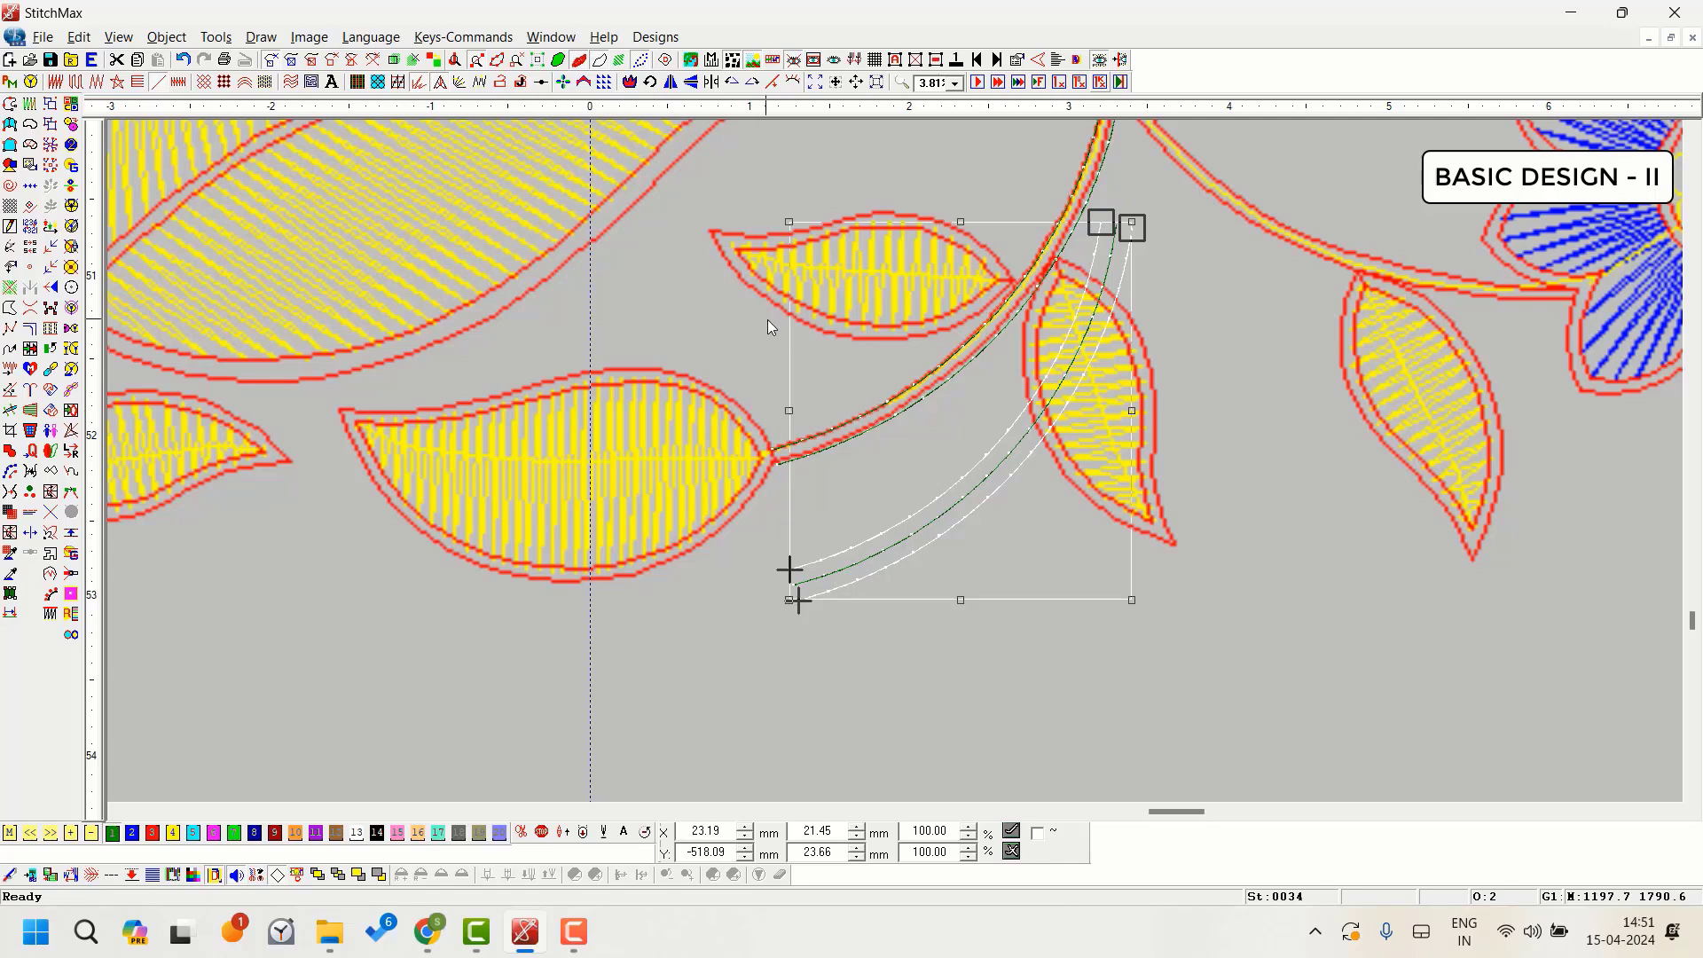
pyautogui.press('Delete')
pyautogui.click(894, 543)
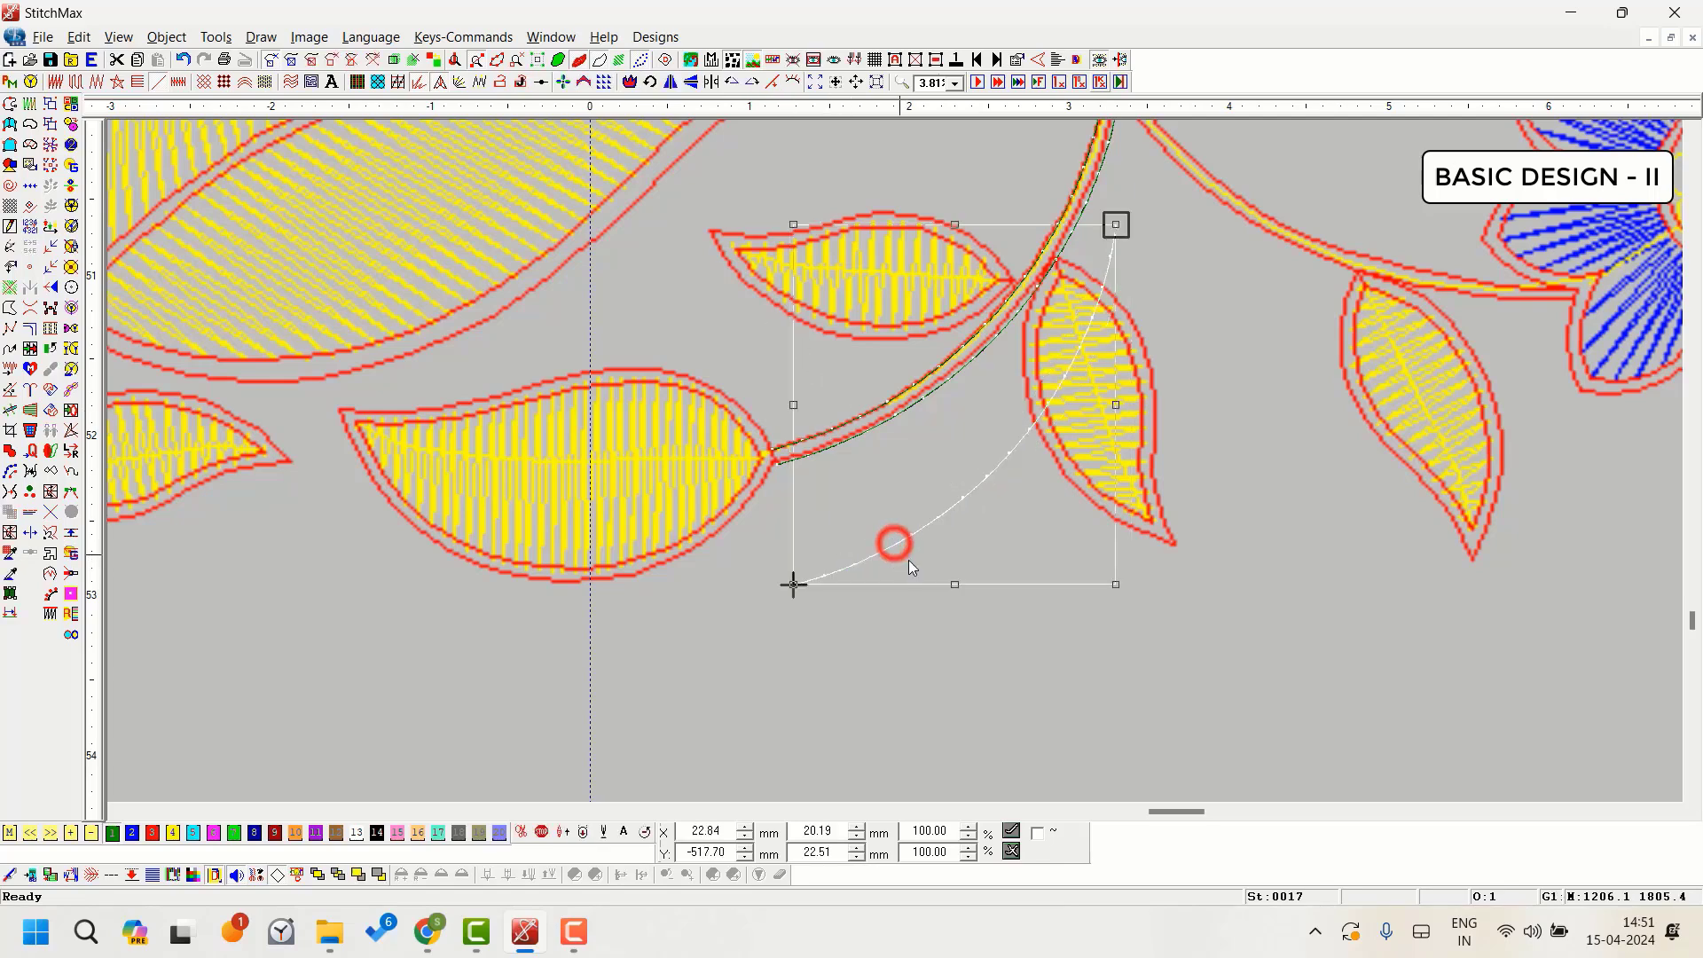
pyautogui.press('Delete')
# Step: Trace the outer edge of the small leaf hanging below the stem as a curved line about 9 mm wide and 18 mm high
pyautogui.press('z')
pyautogui.click(1027, 281)
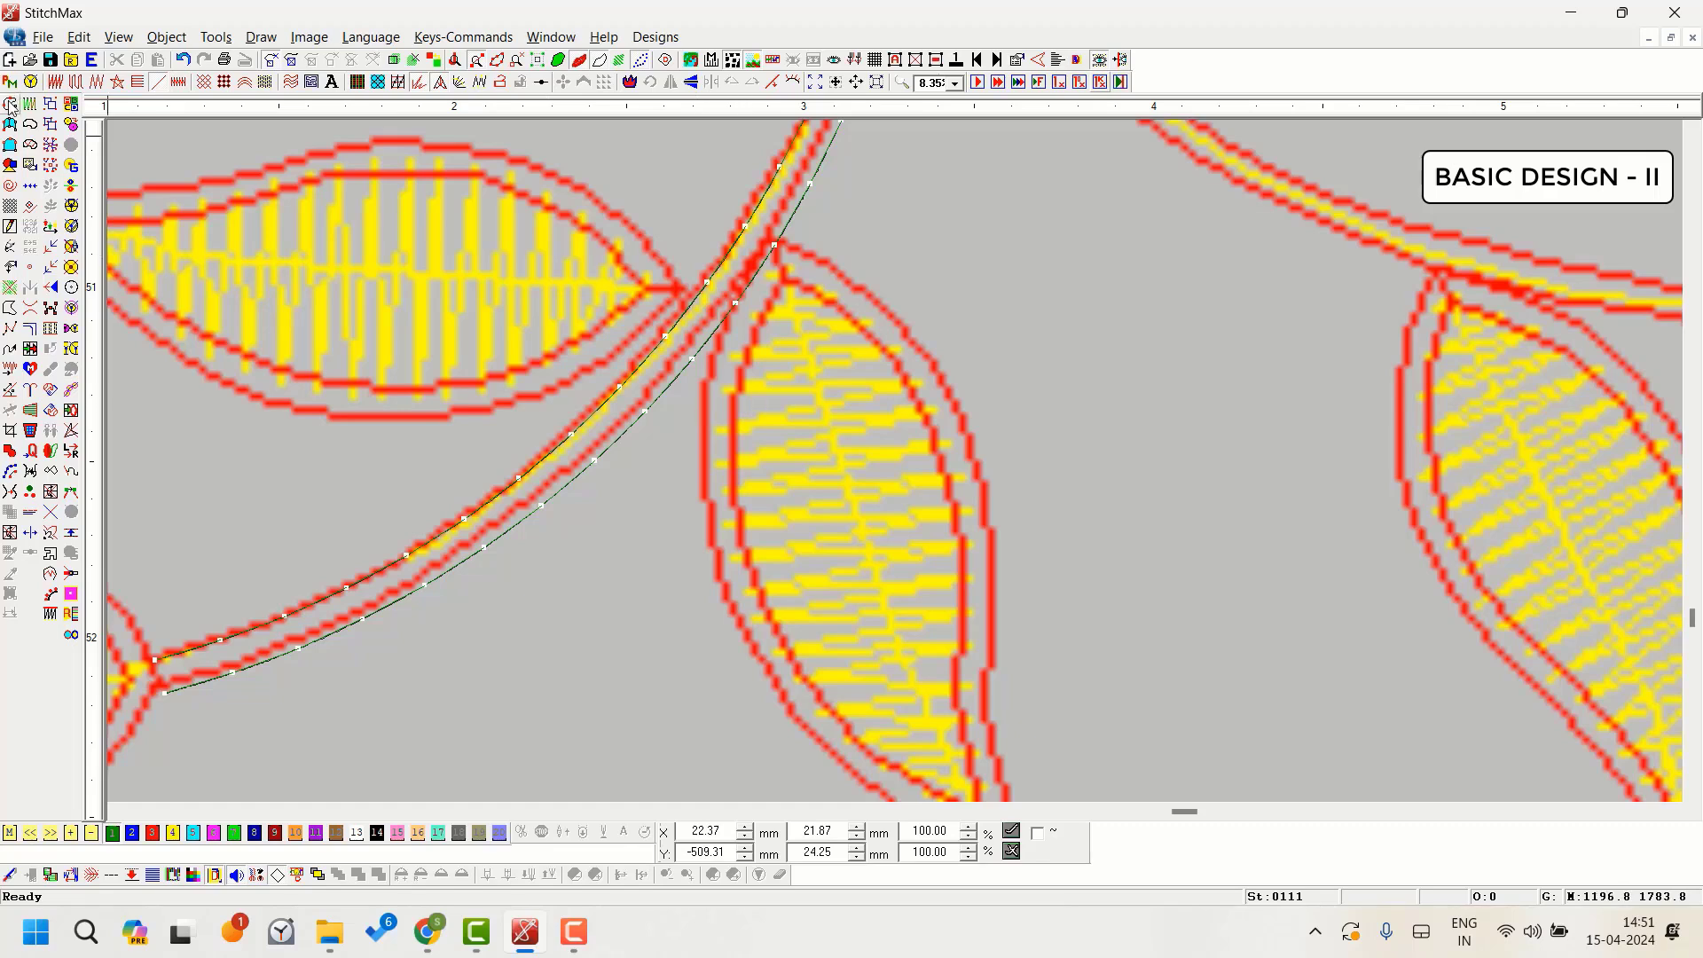
pyautogui.click(158, 82)
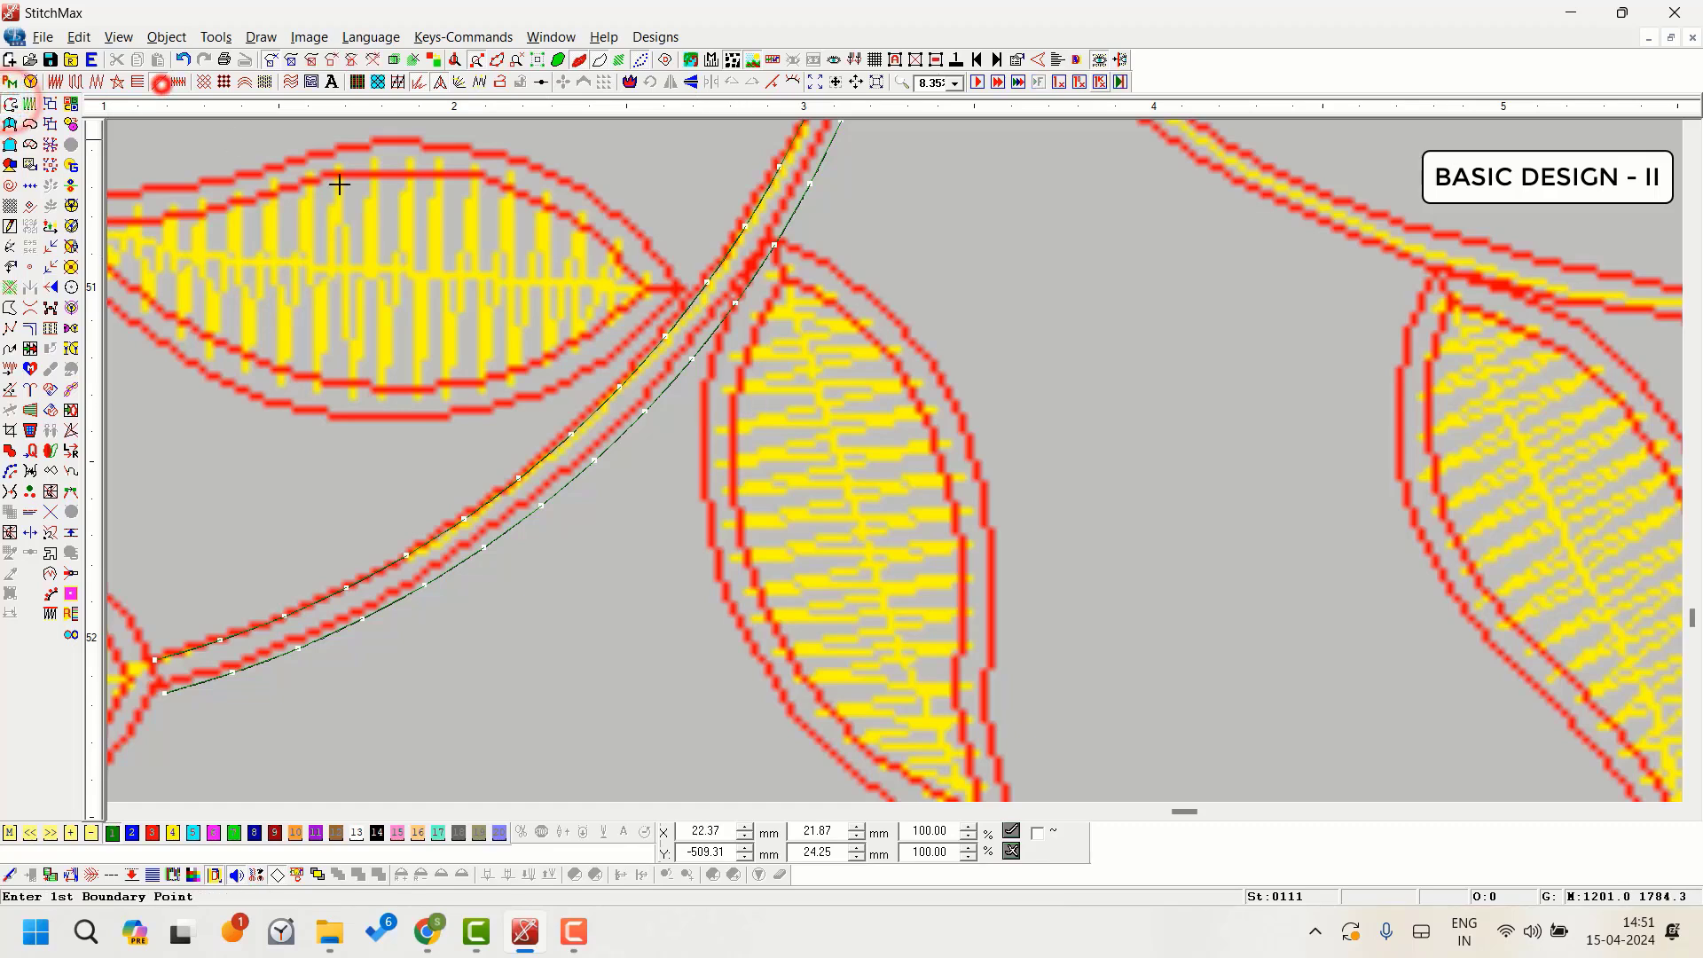
pyautogui.click(780, 241)
pyautogui.scroll(-2, 772, 266)
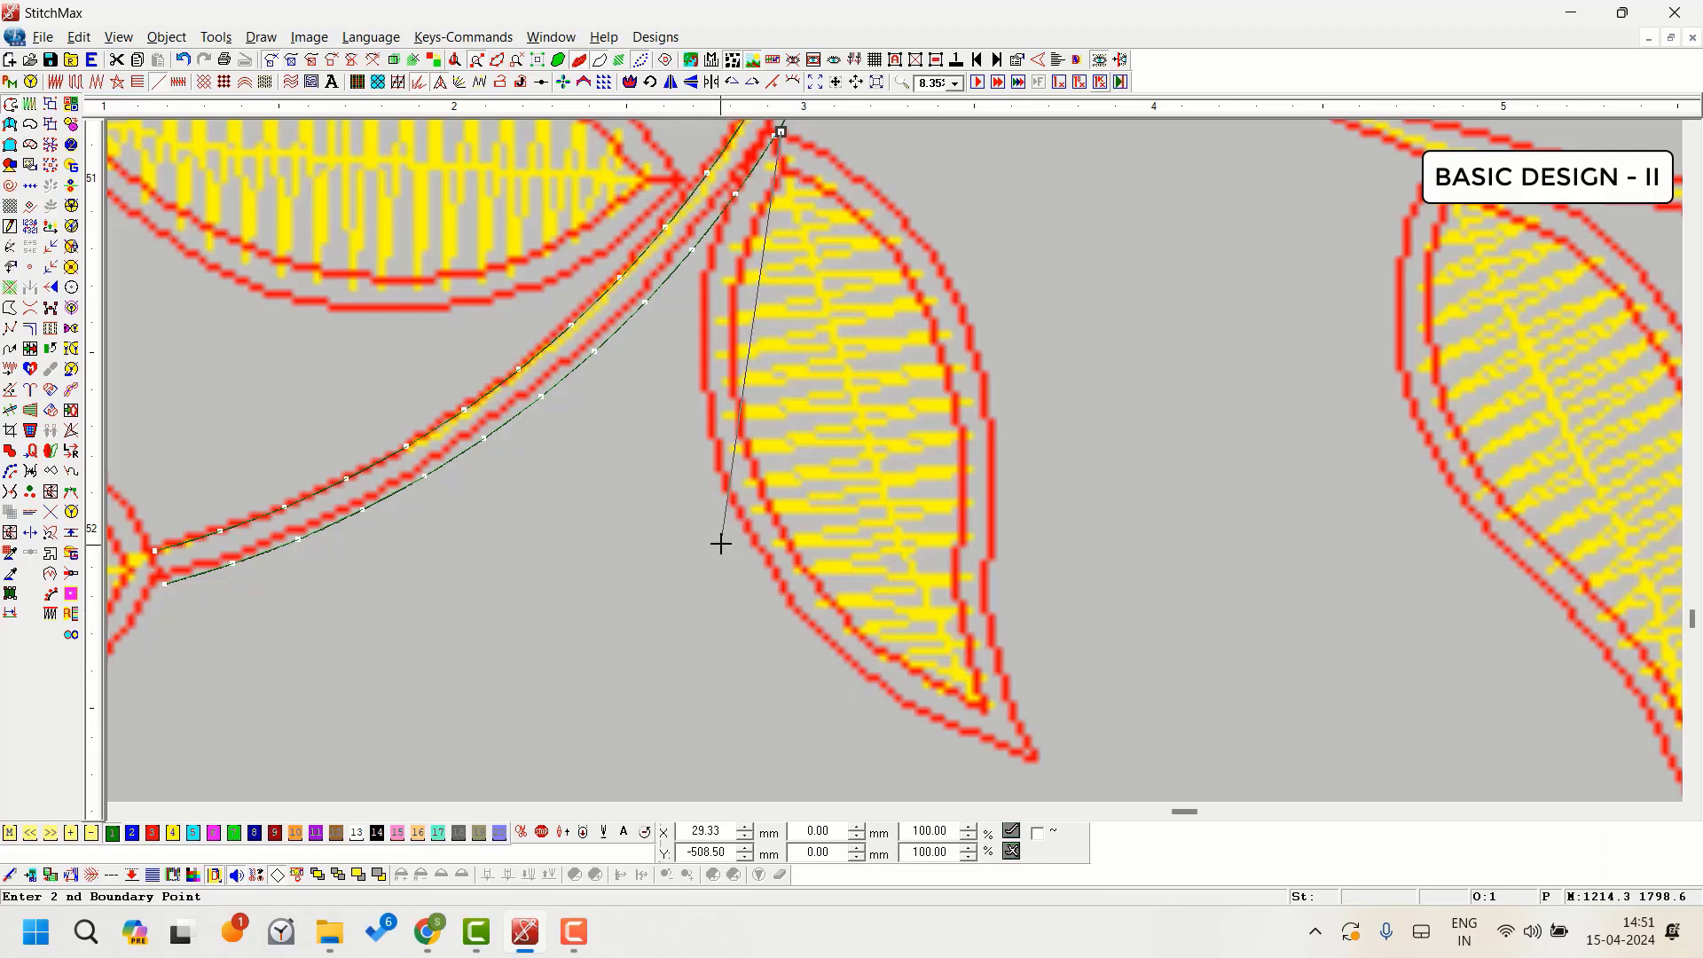
pyautogui.click(733, 505)
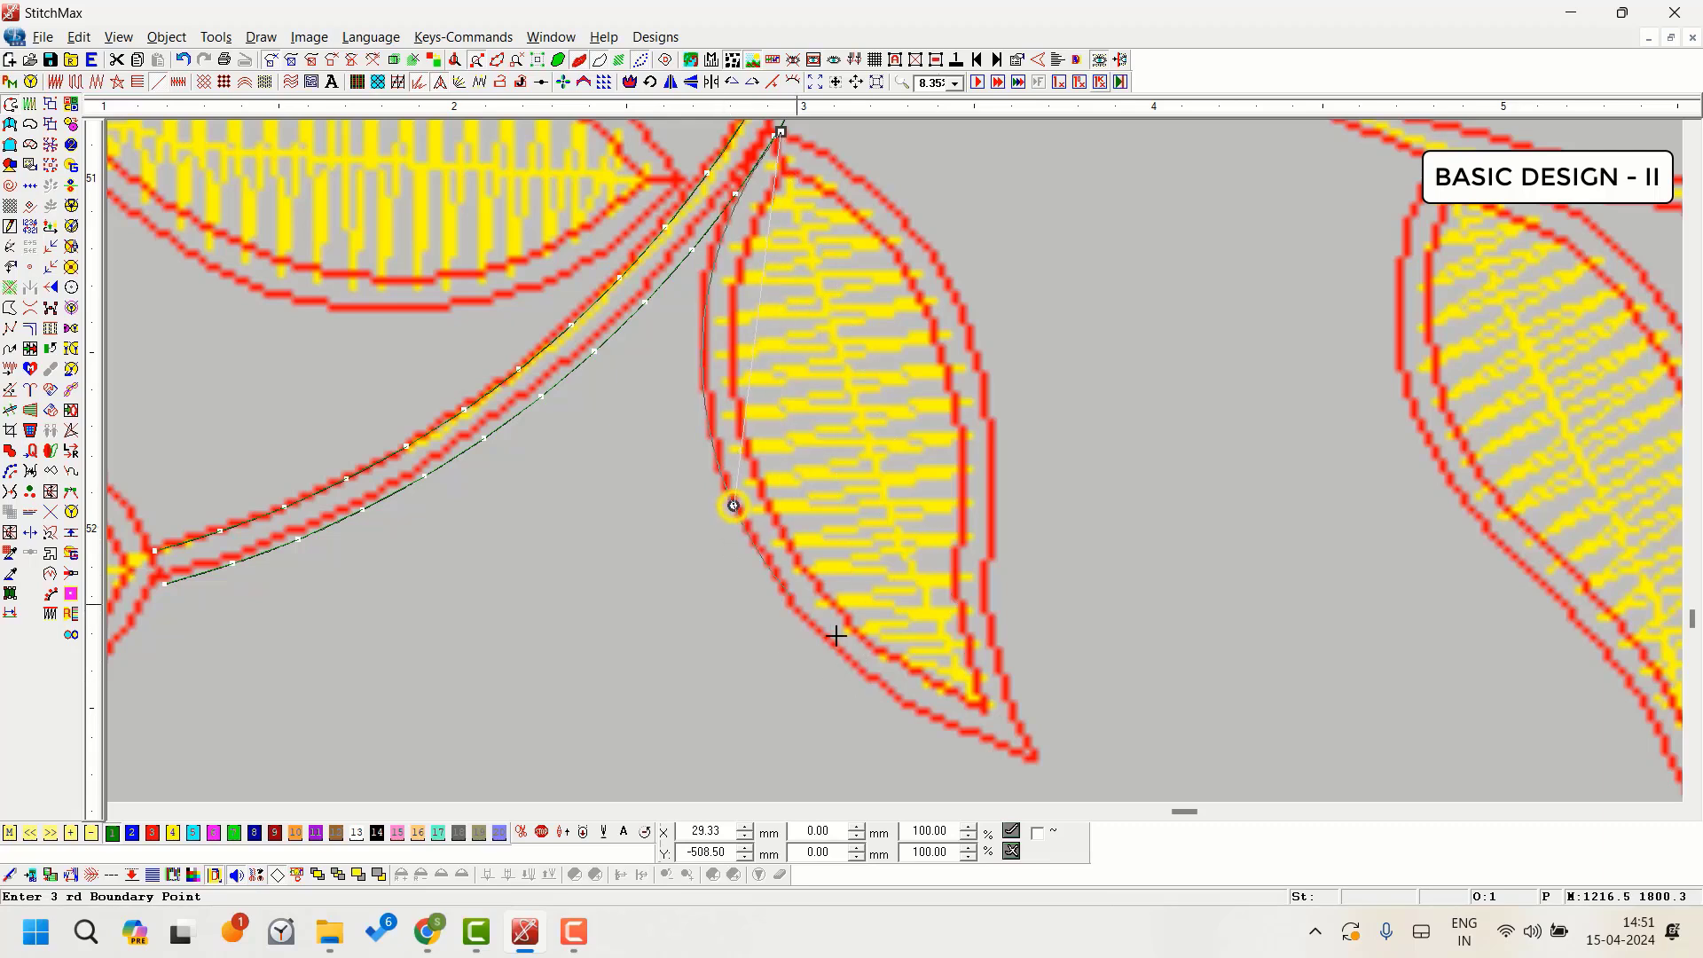
pyautogui.click(1033, 755)
pyautogui.click(989, 641)
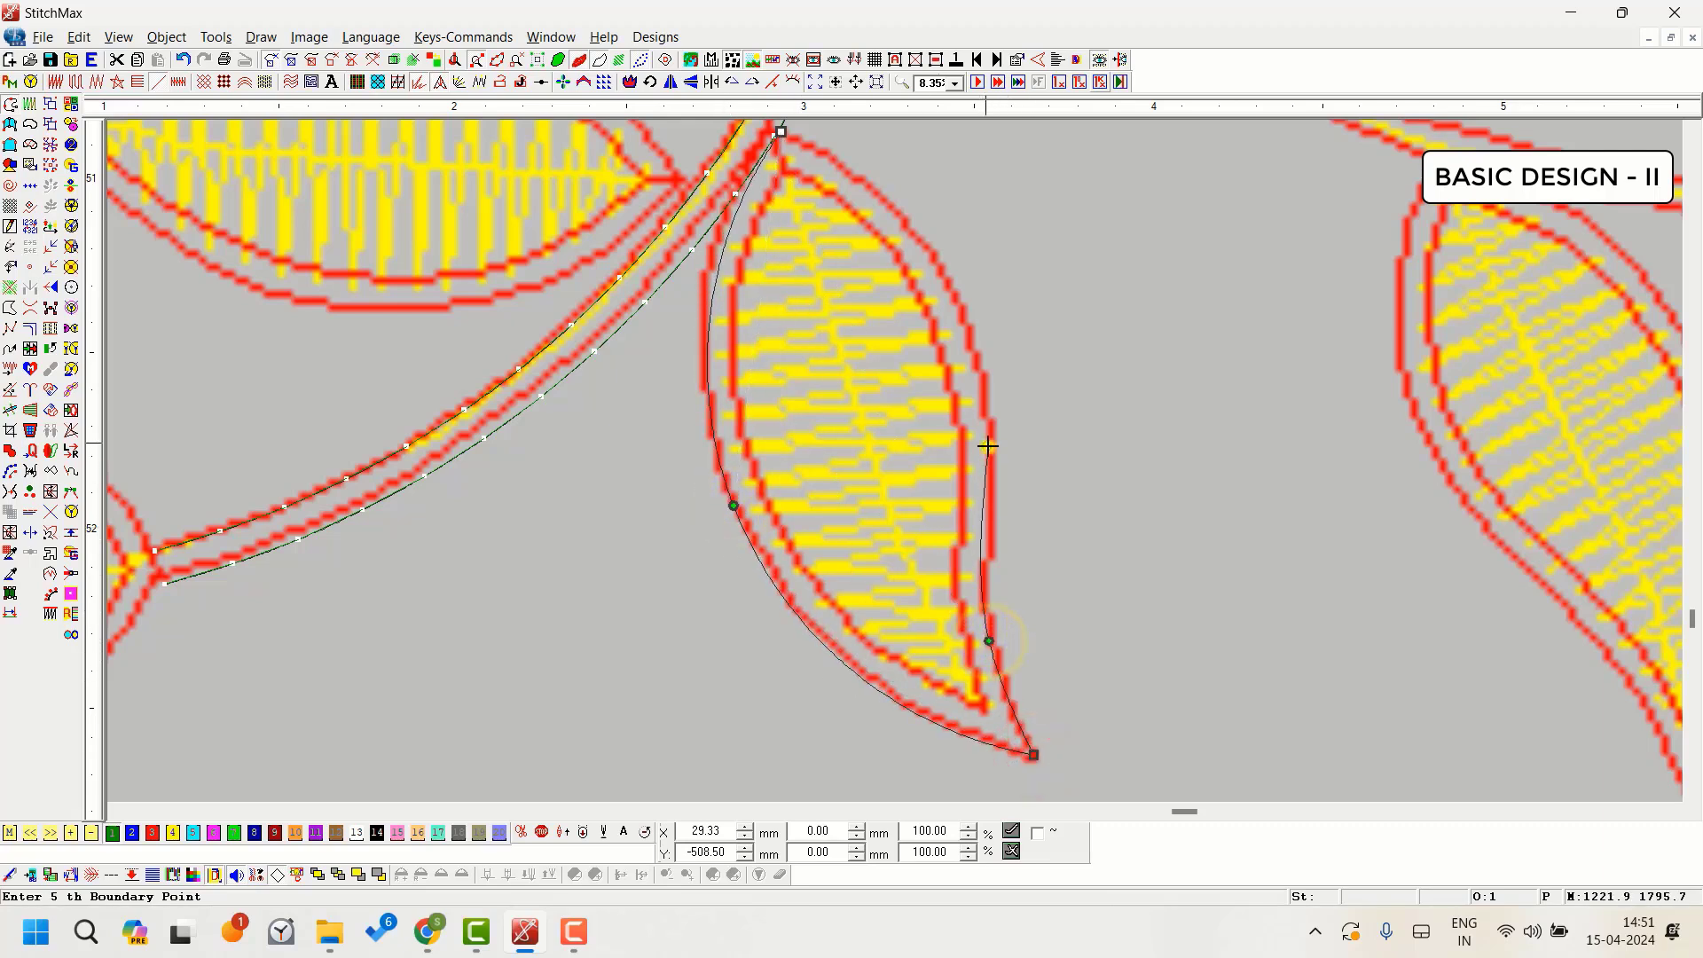
pyautogui.click(988, 447)
pyautogui.click(954, 292)
pyautogui.click(842, 166)
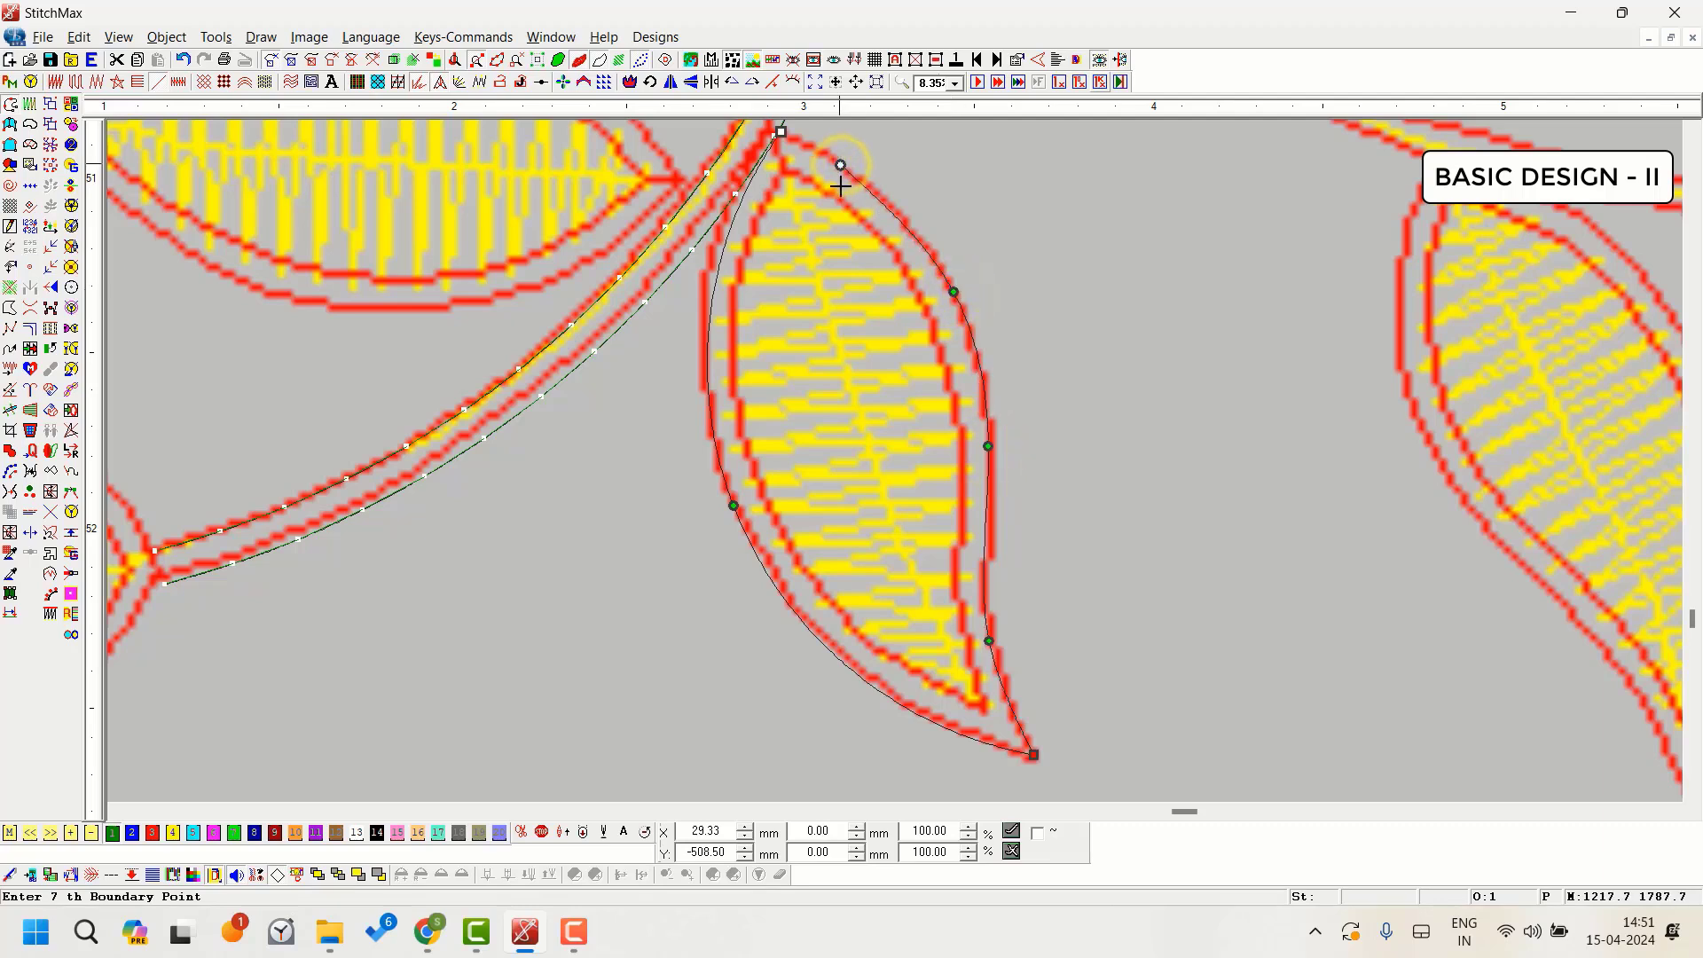
pyautogui.press('Return')
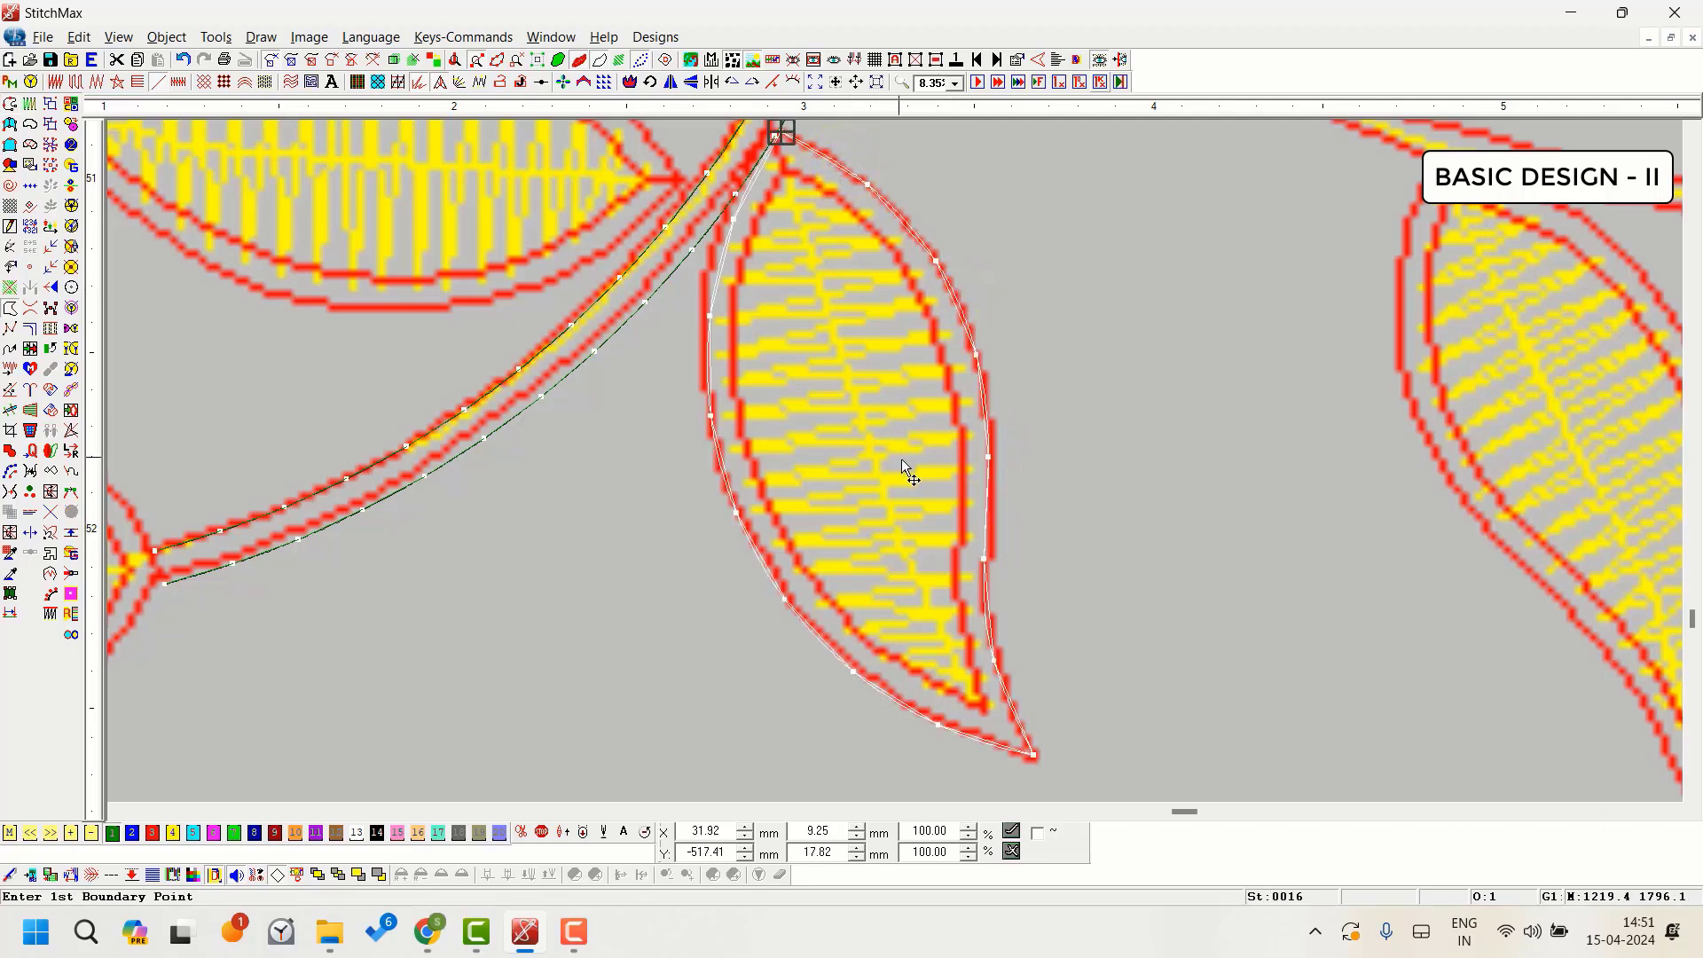
# Step: Reduce the stitch length of the traced leaf line and add a parallel outline inside the leaf
pyautogui.doubleClick(902, 459)
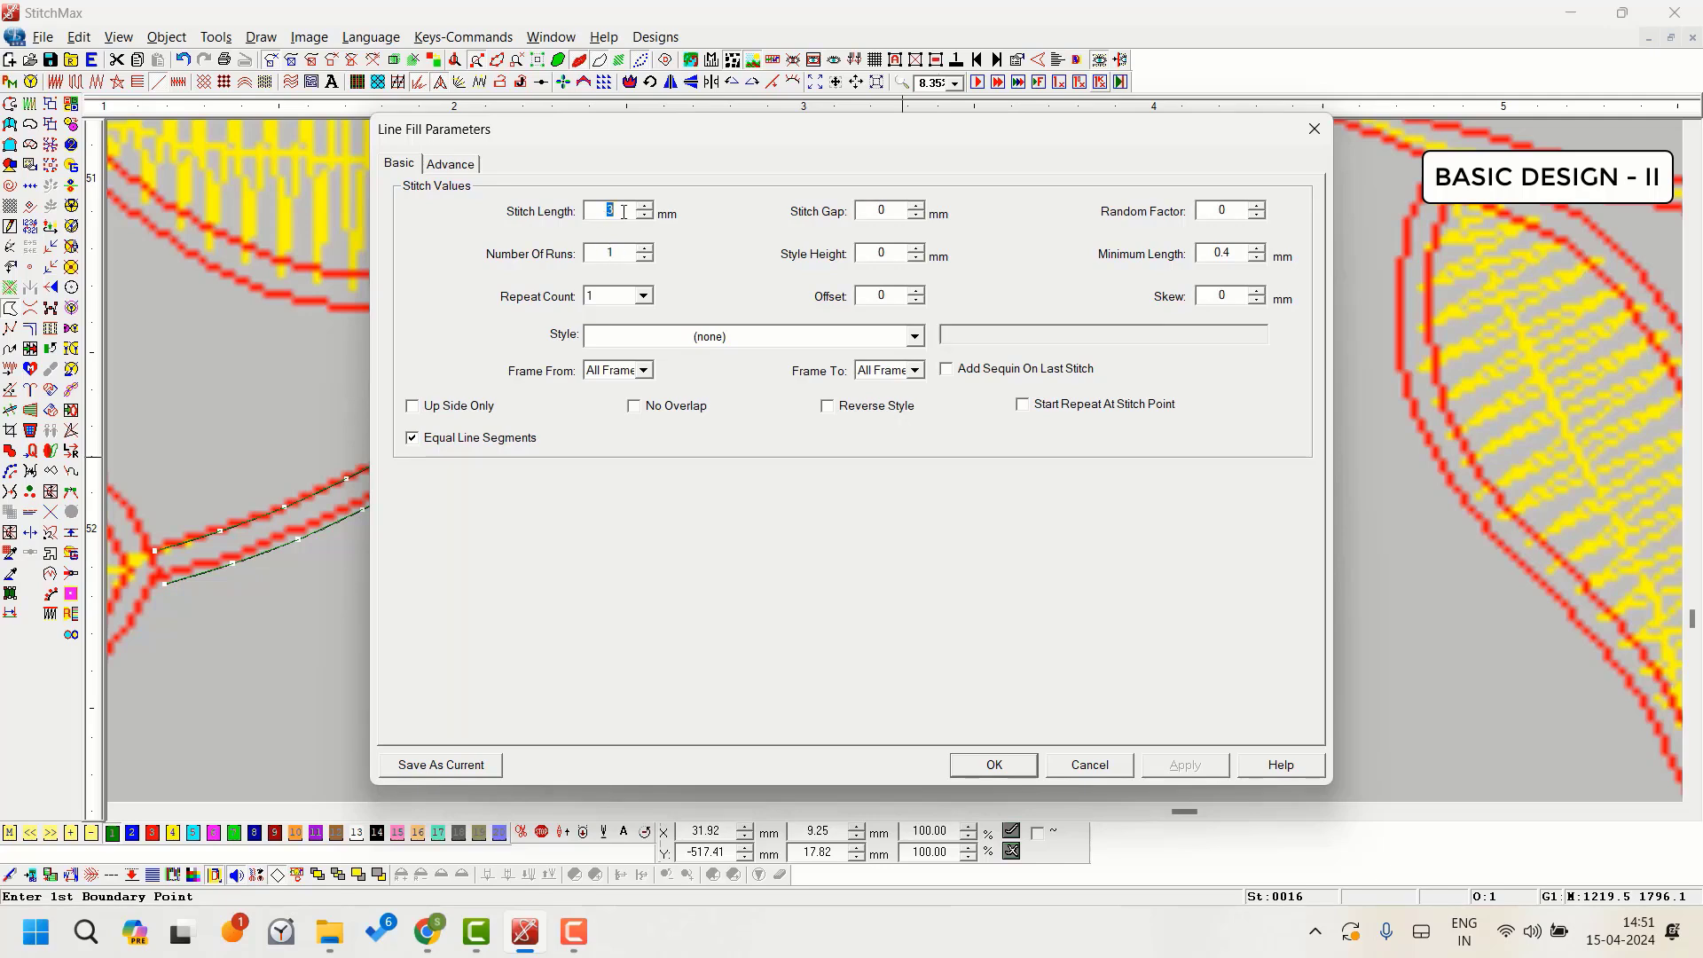
pyautogui.press('Return')
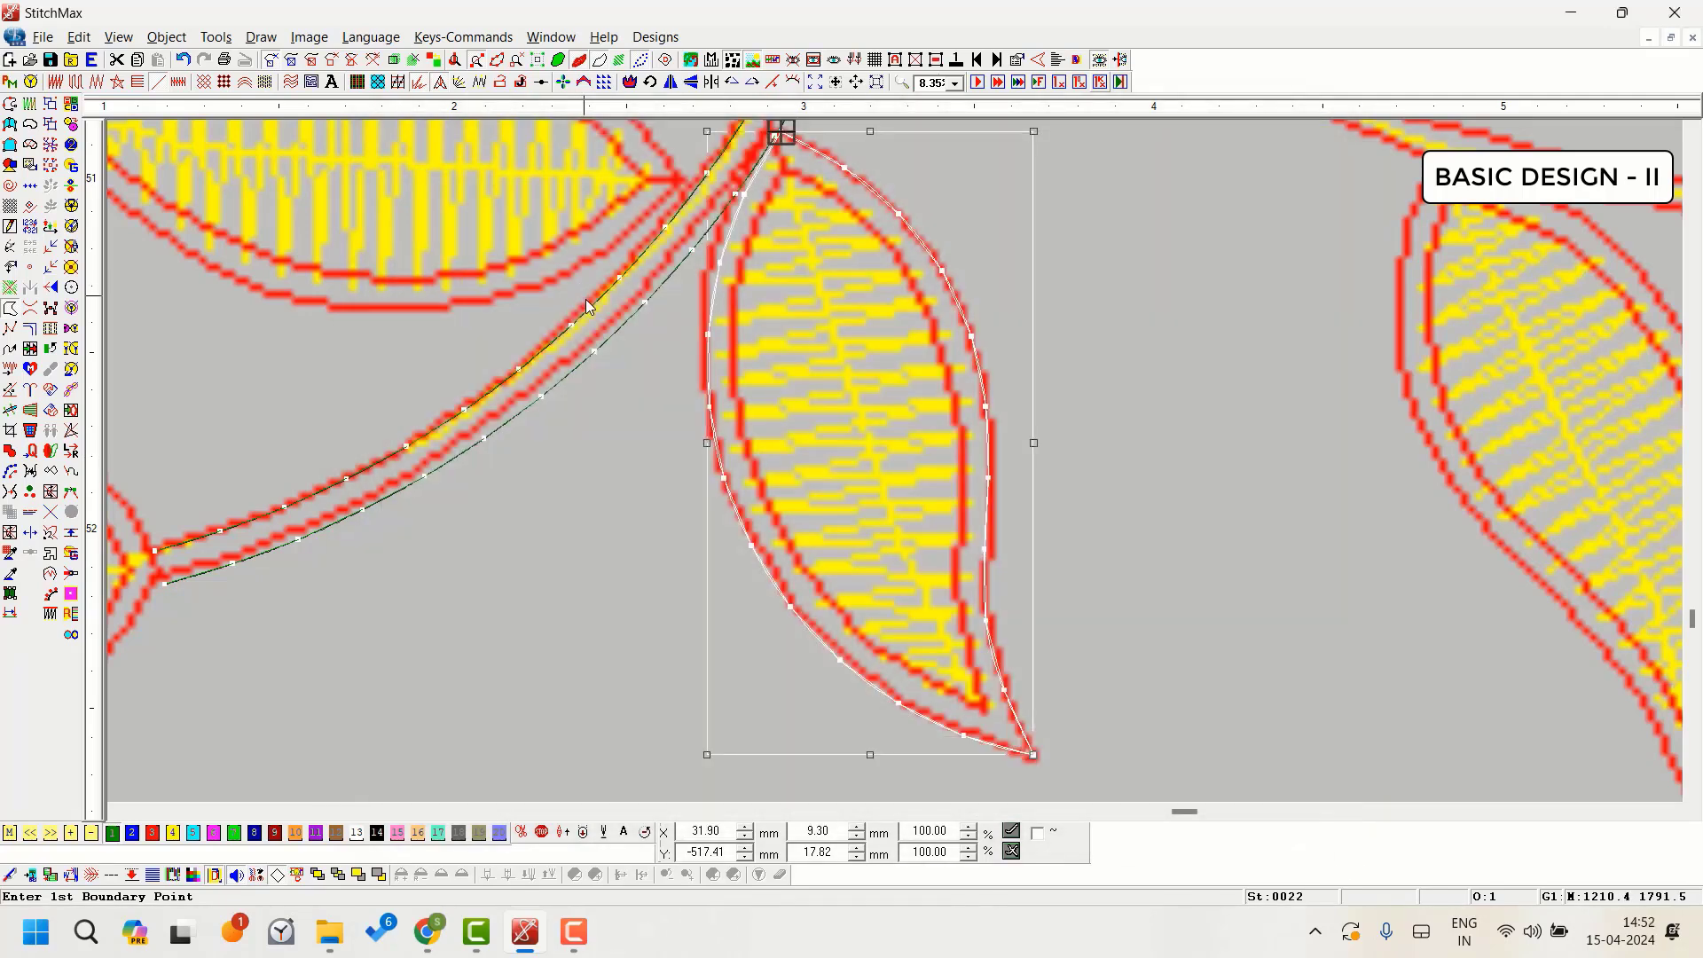
pyautogui.hotkey('alt', 'u')
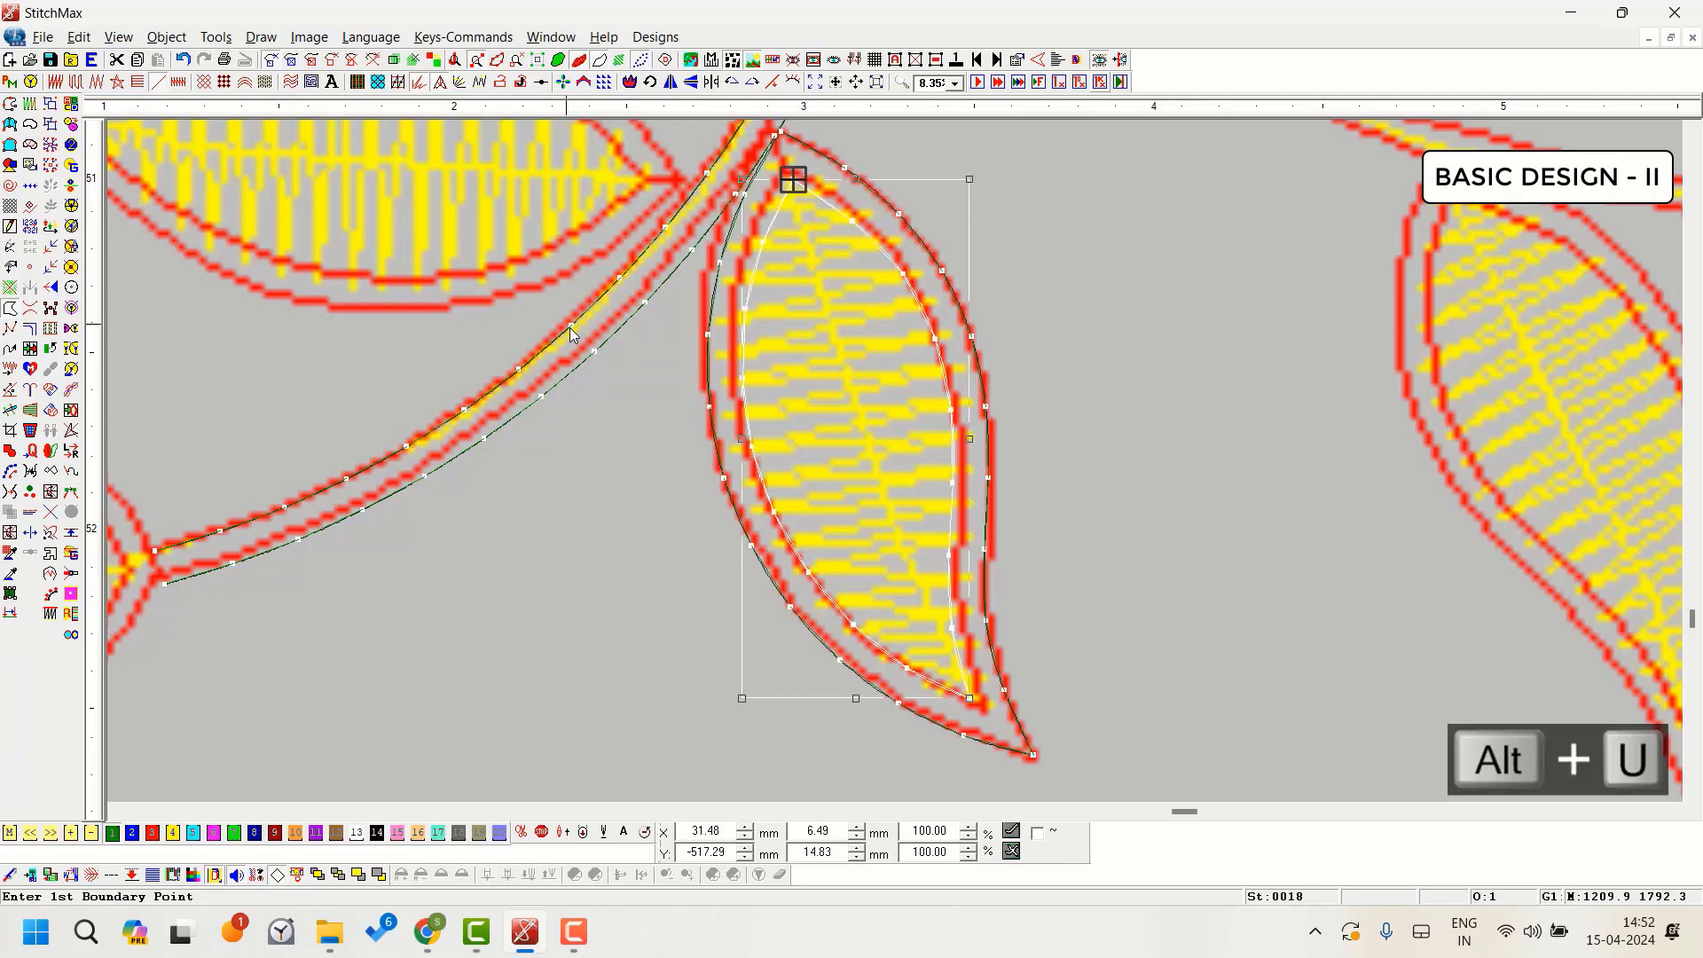
pyautogui.scroll(-3, 1020, 452)
pyautogui.click(1107, 561)
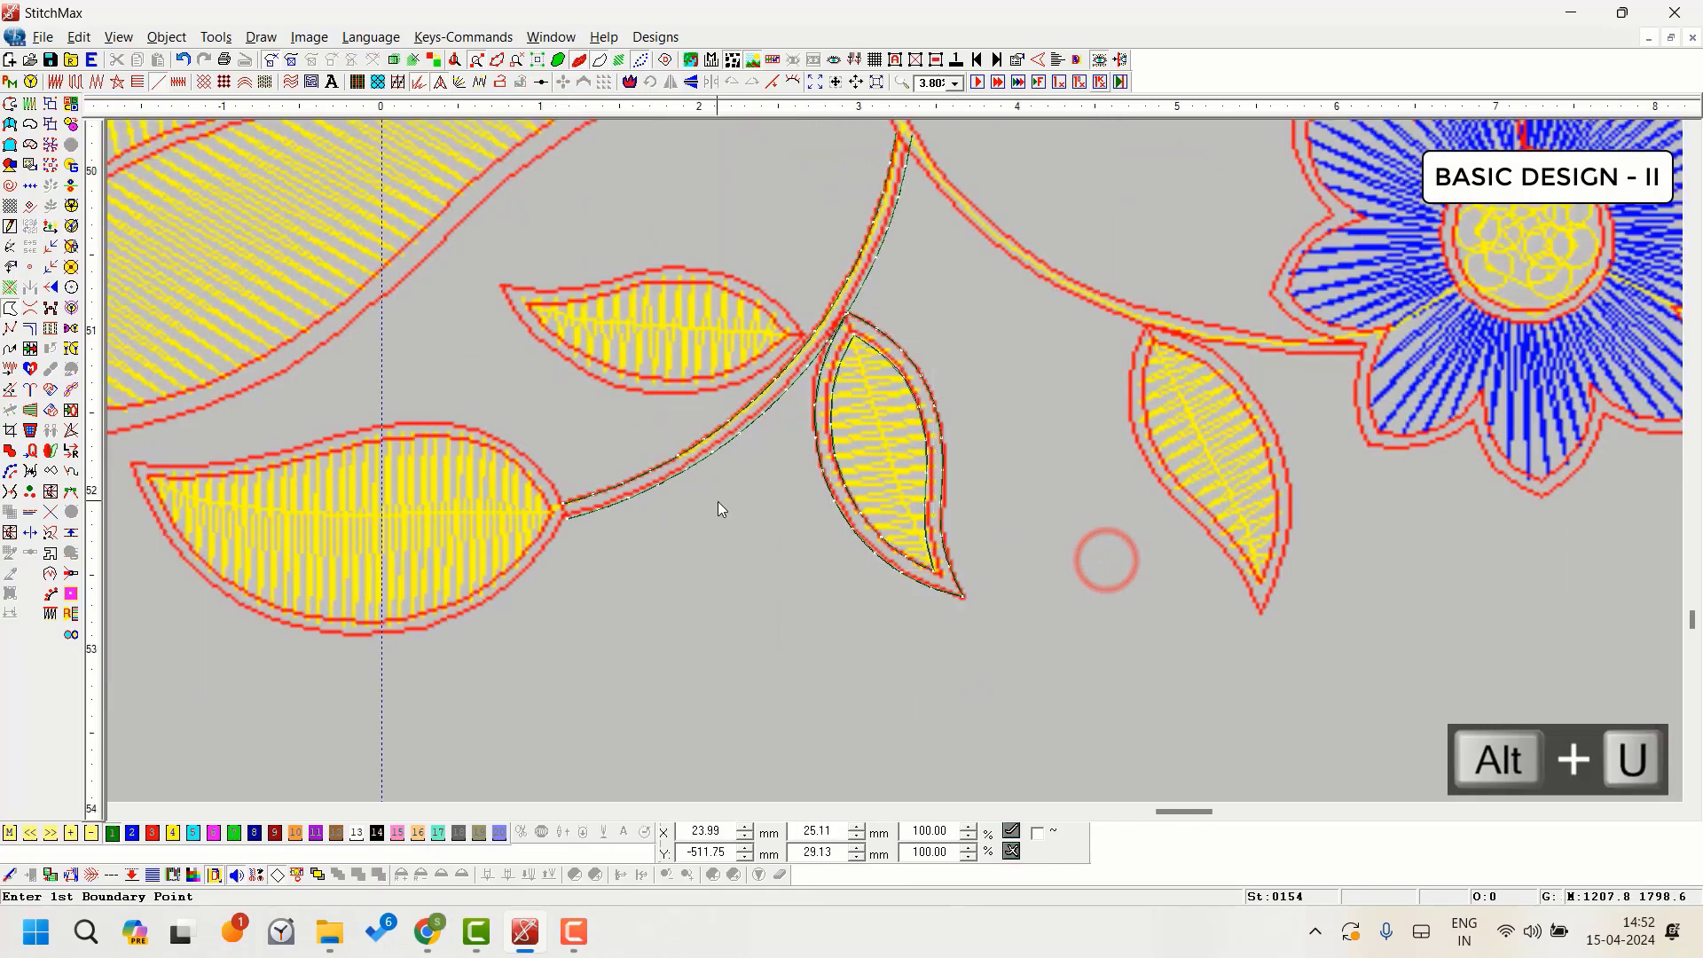
# Step: Examine the surrounding leaves, stems and flowers of the design that remain untraced
pyautogui.press('i')
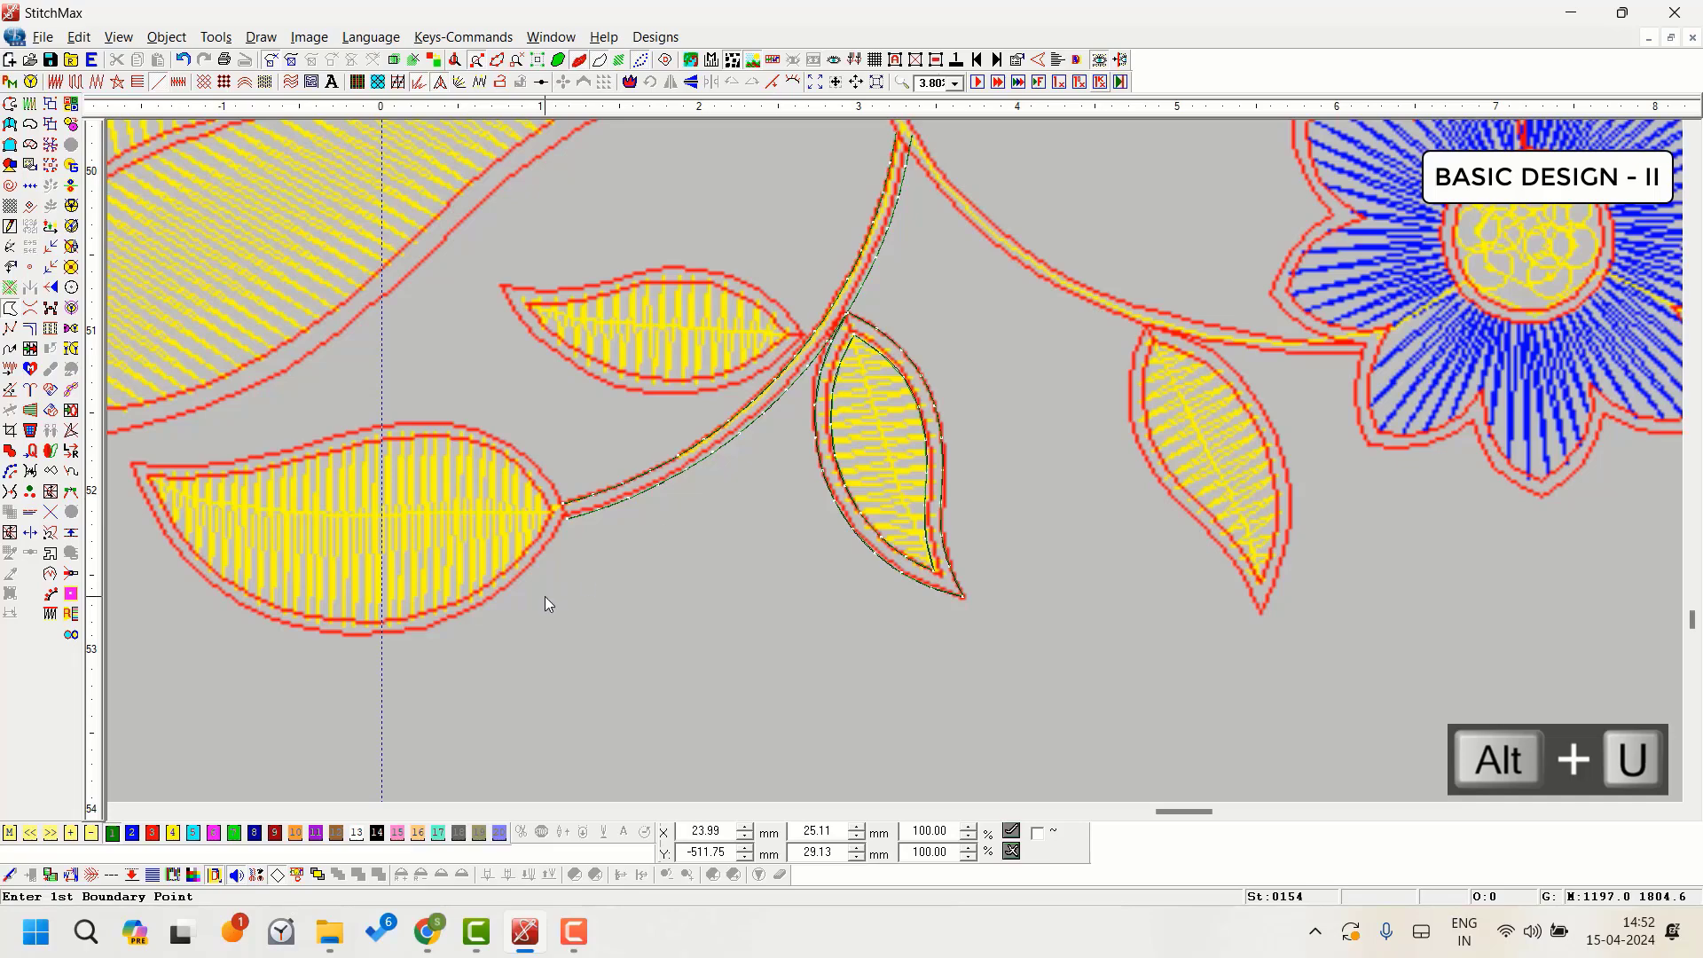
pyautogui.press('Left')
pyautogui.press('Left')
pyautogui.press('Up')
pyautogui.press('Up')
pyautogui.press('Up')
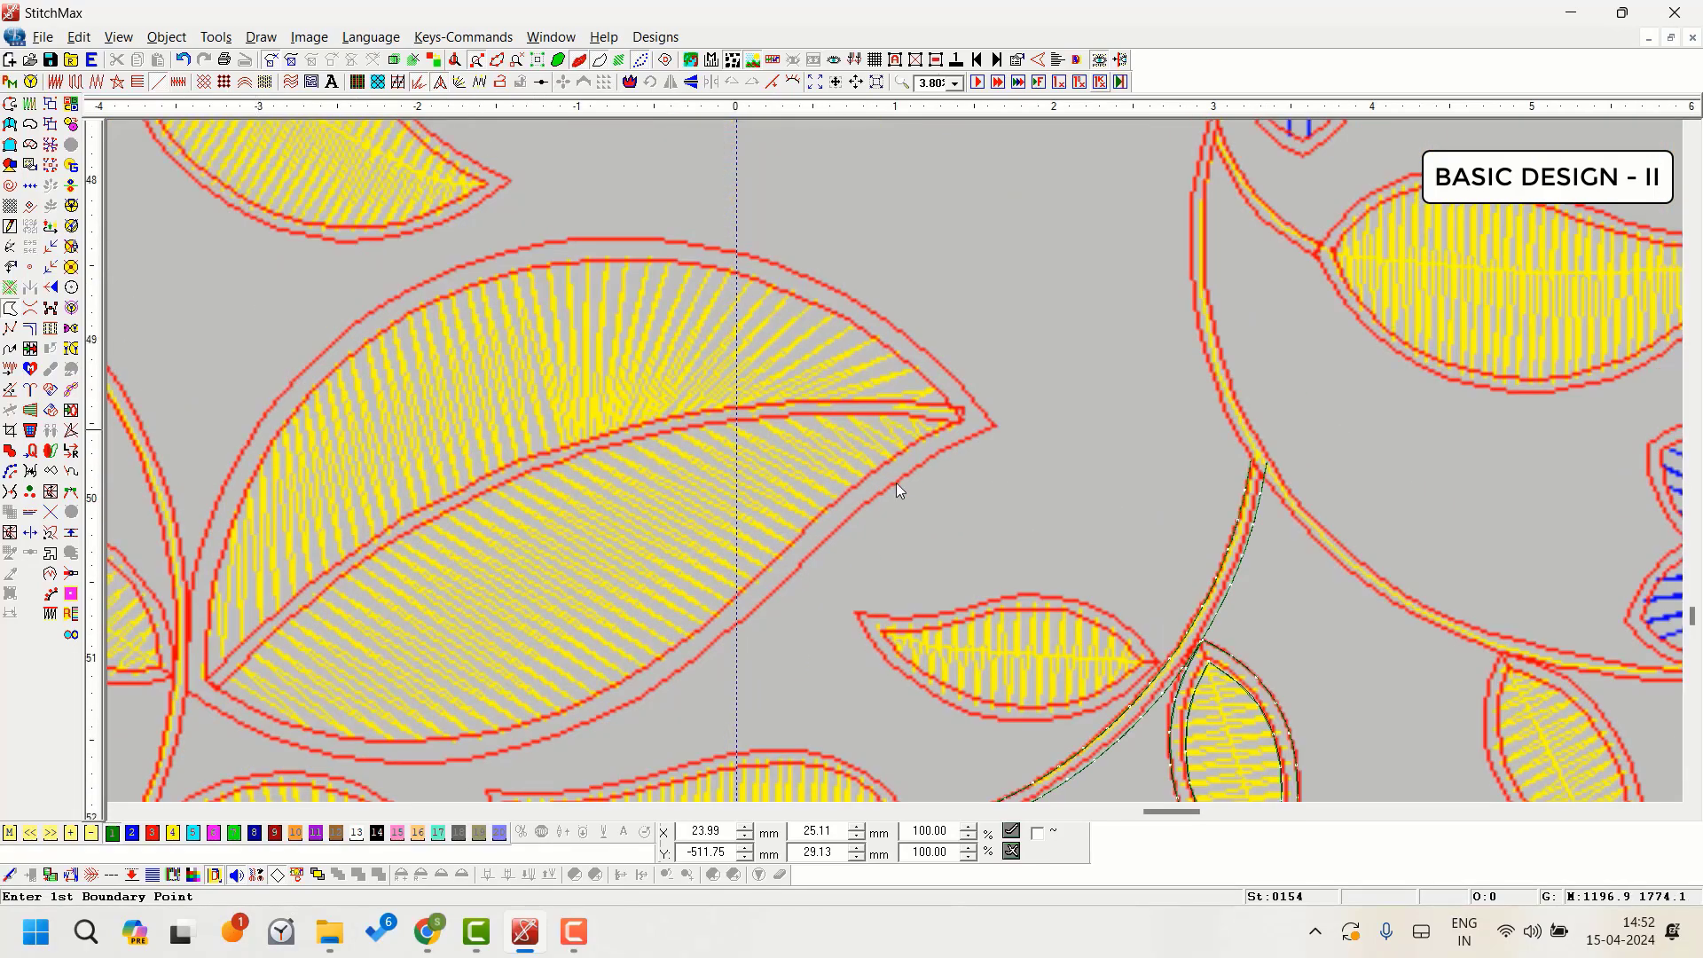
pyautogui.scroll(-1, 704, 630)
pyautogui.press('Right')
pyautogui.scroll(-4, 772, 631)
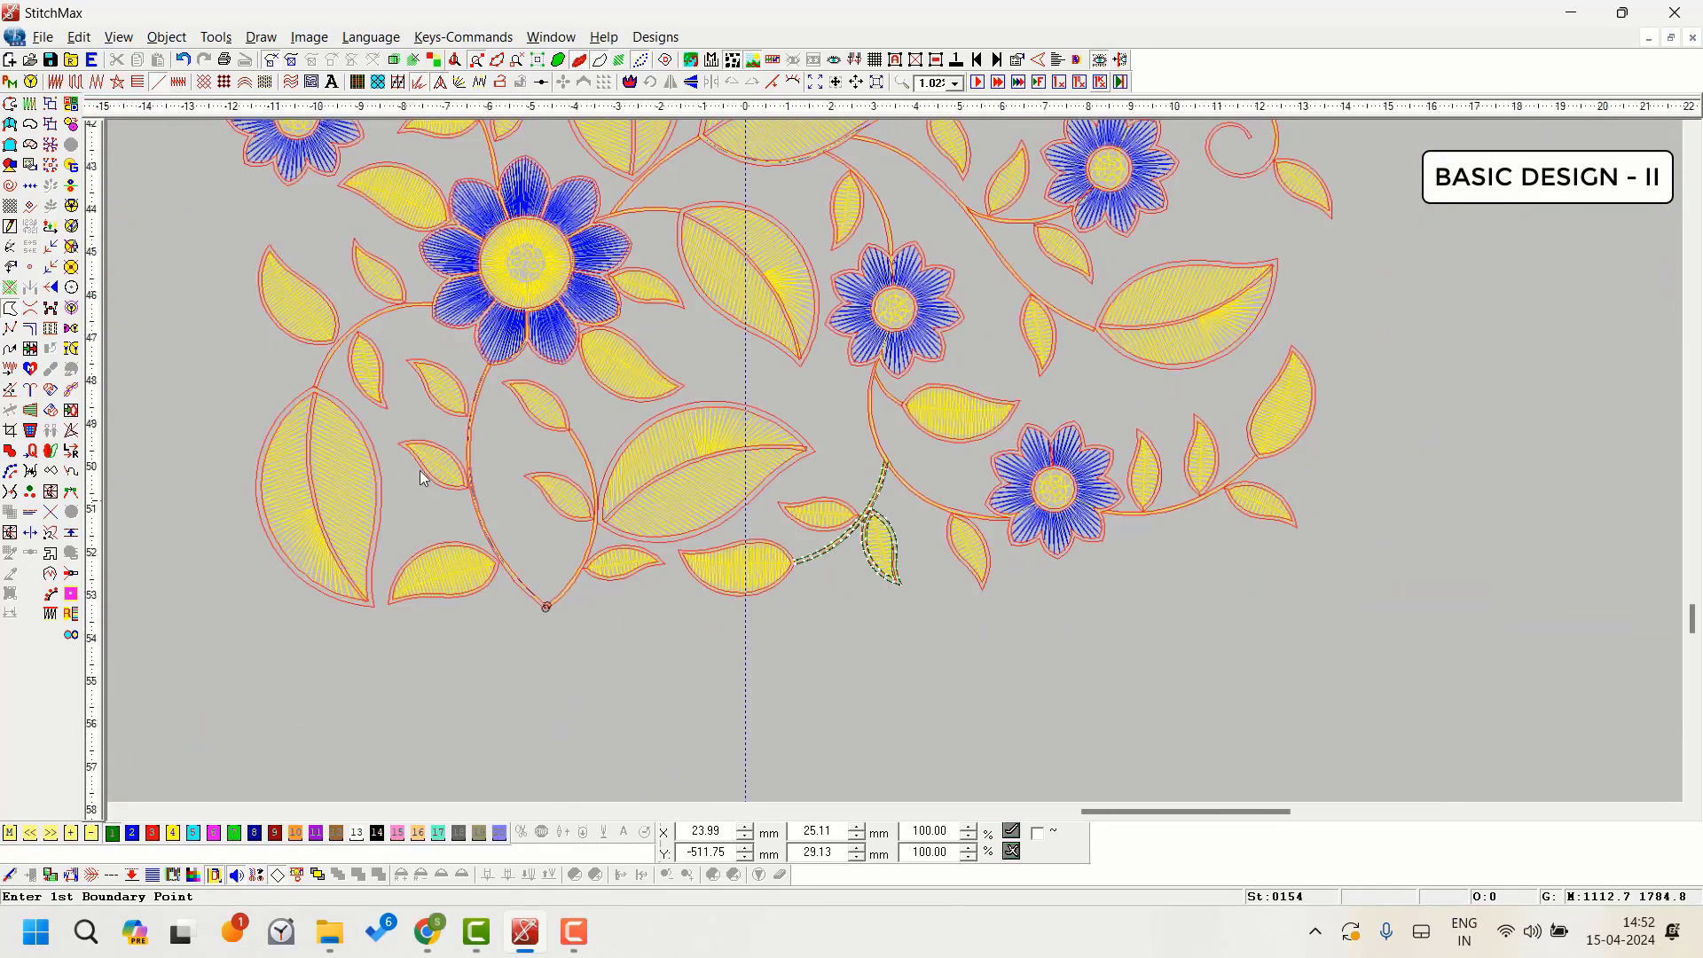
pyautogui.press('Up')
pyautogui.press('Up')
pyautogui.press('Up')
pyautogui.press('Down')
pyautogui.press('Down')
pyautogui.press('Down')
pyautogui.press('Down')
# Step: Trace the outer scalloped edge of the flower beside the small leaves as a curved closed line about 33 mm wide and 32 mm high
pyautogui.rightClick(1281, 528)
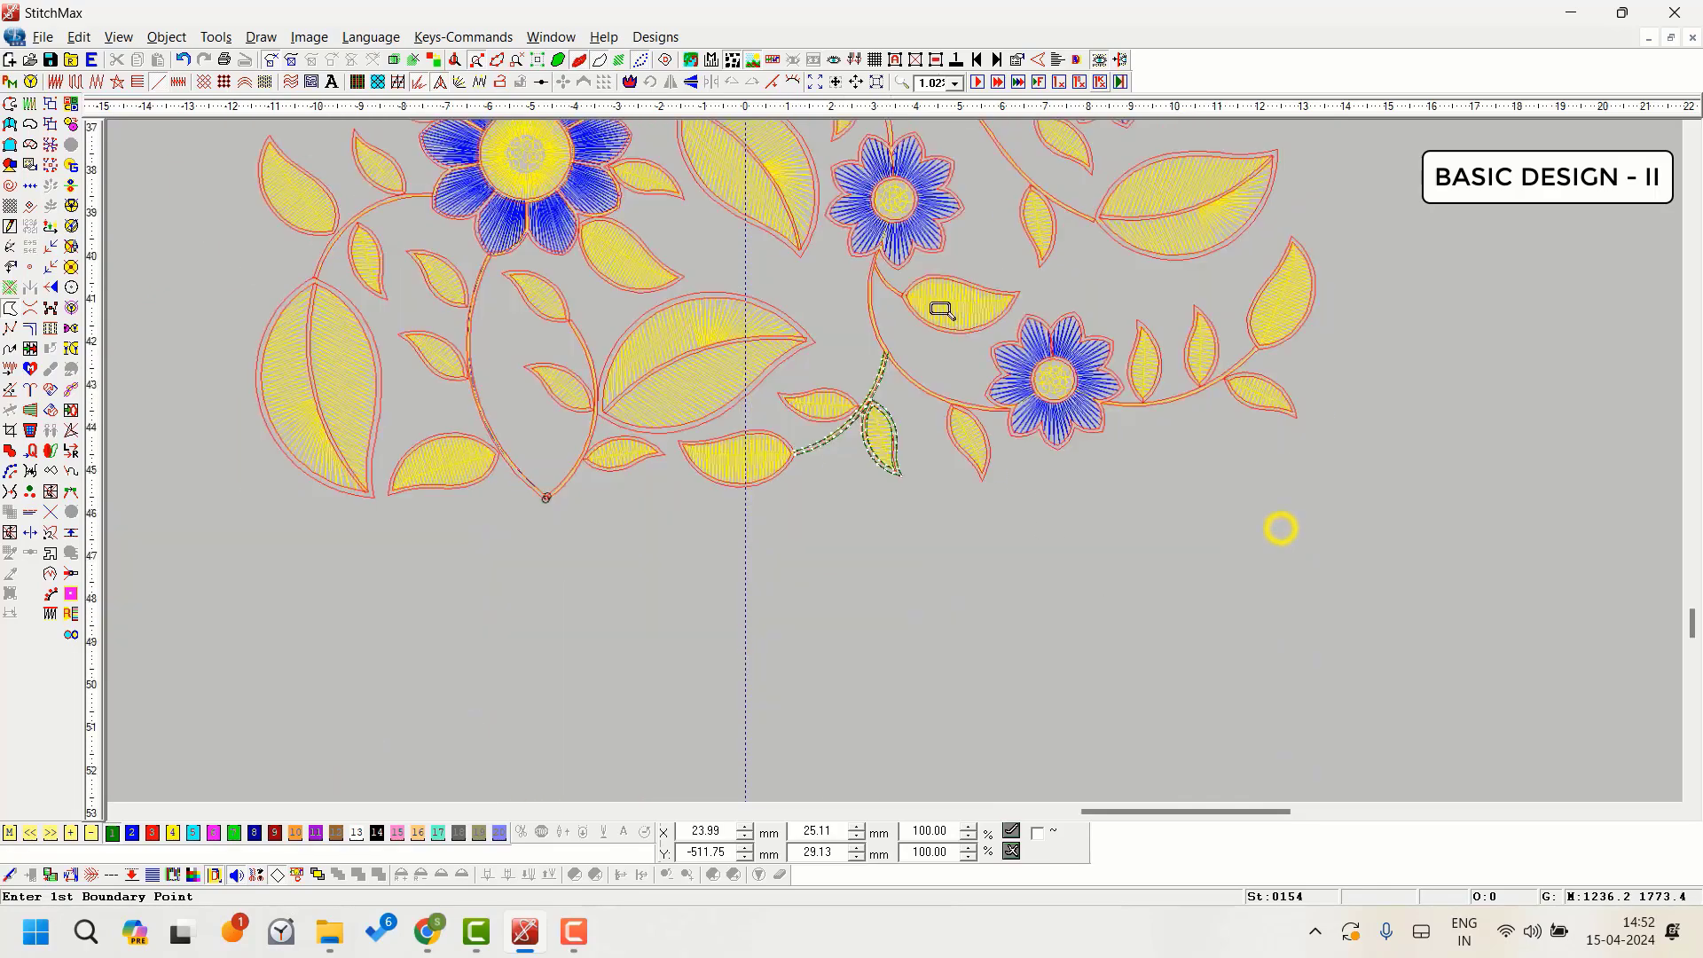
pyautogui.moveTo(914, 272); pyautogui.dragTo(1161, 445)
pyautogui.press('Right')
pyautogui.press('Right')
pyautogui.press('Right')
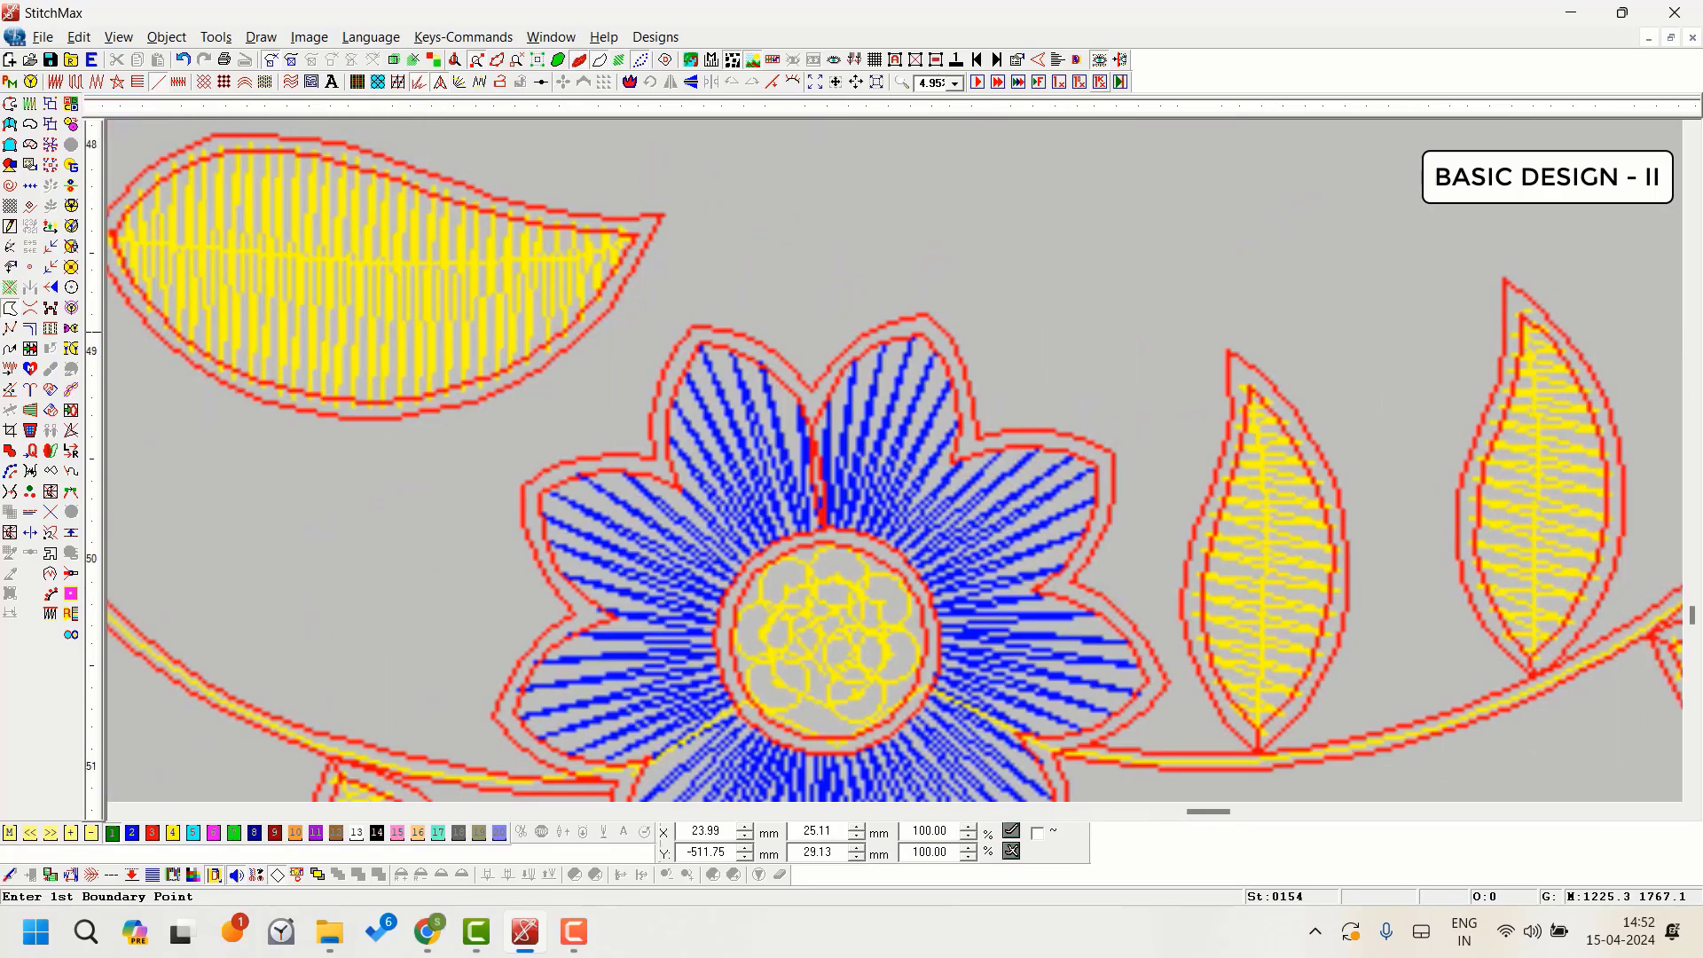
pyautogui.press('Down')
pyautogui.press('Down')
pyautogui.press('Up')
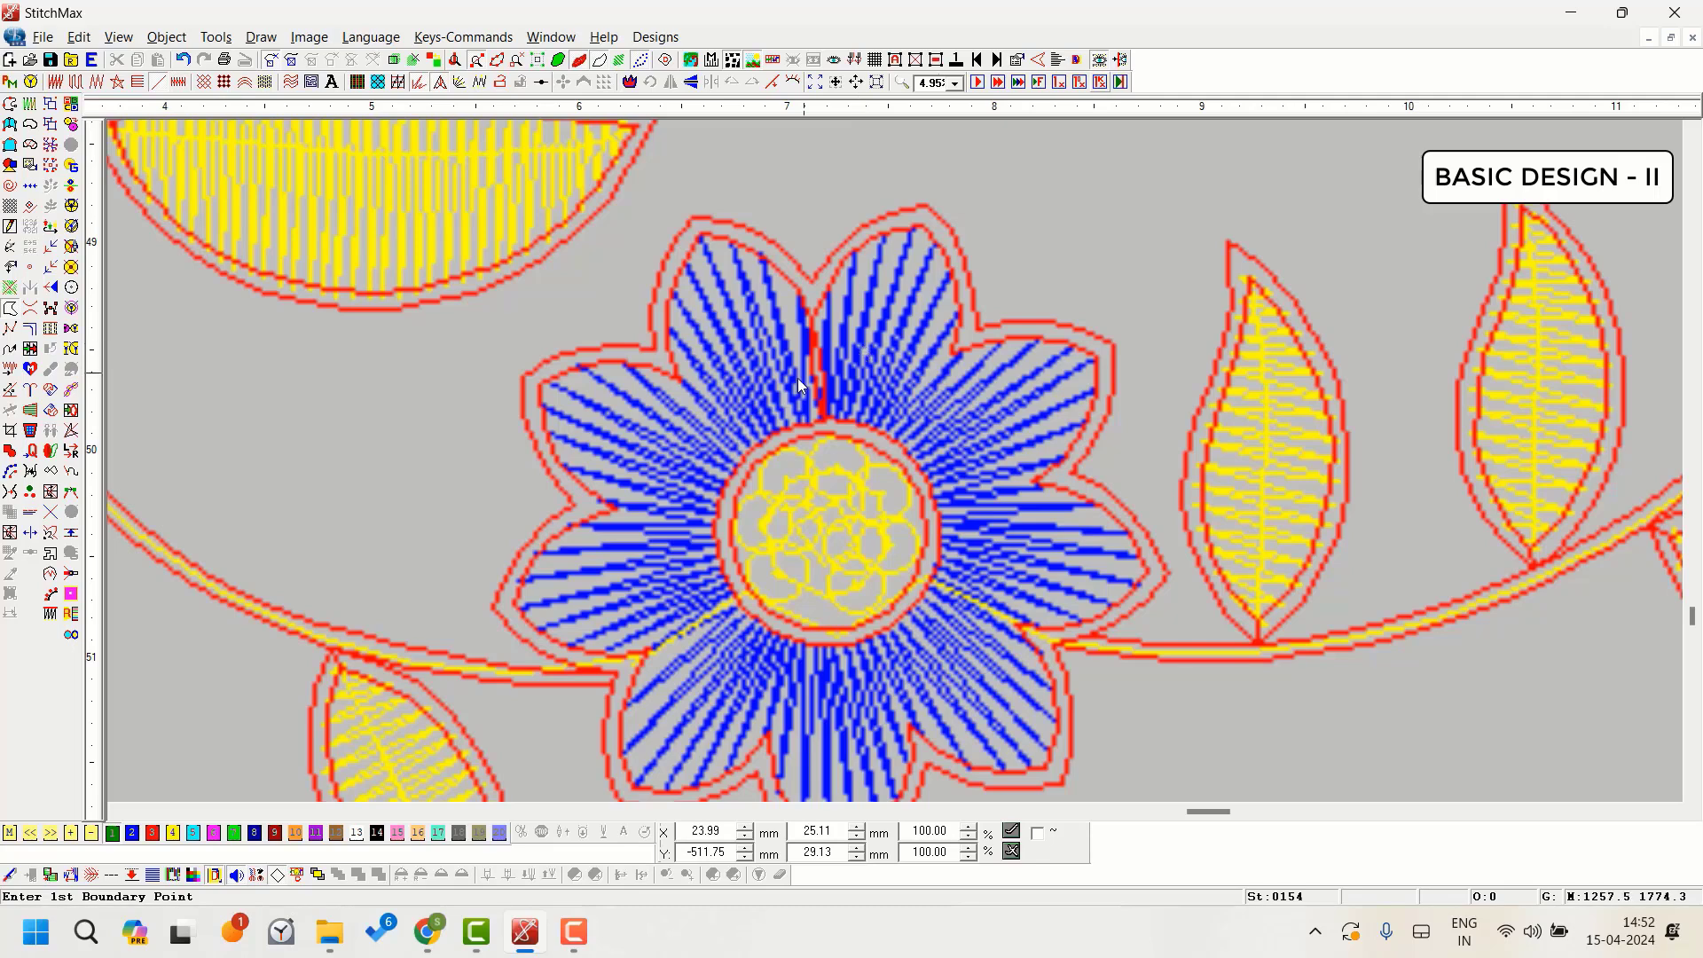
pyautogui.click(6, 98)
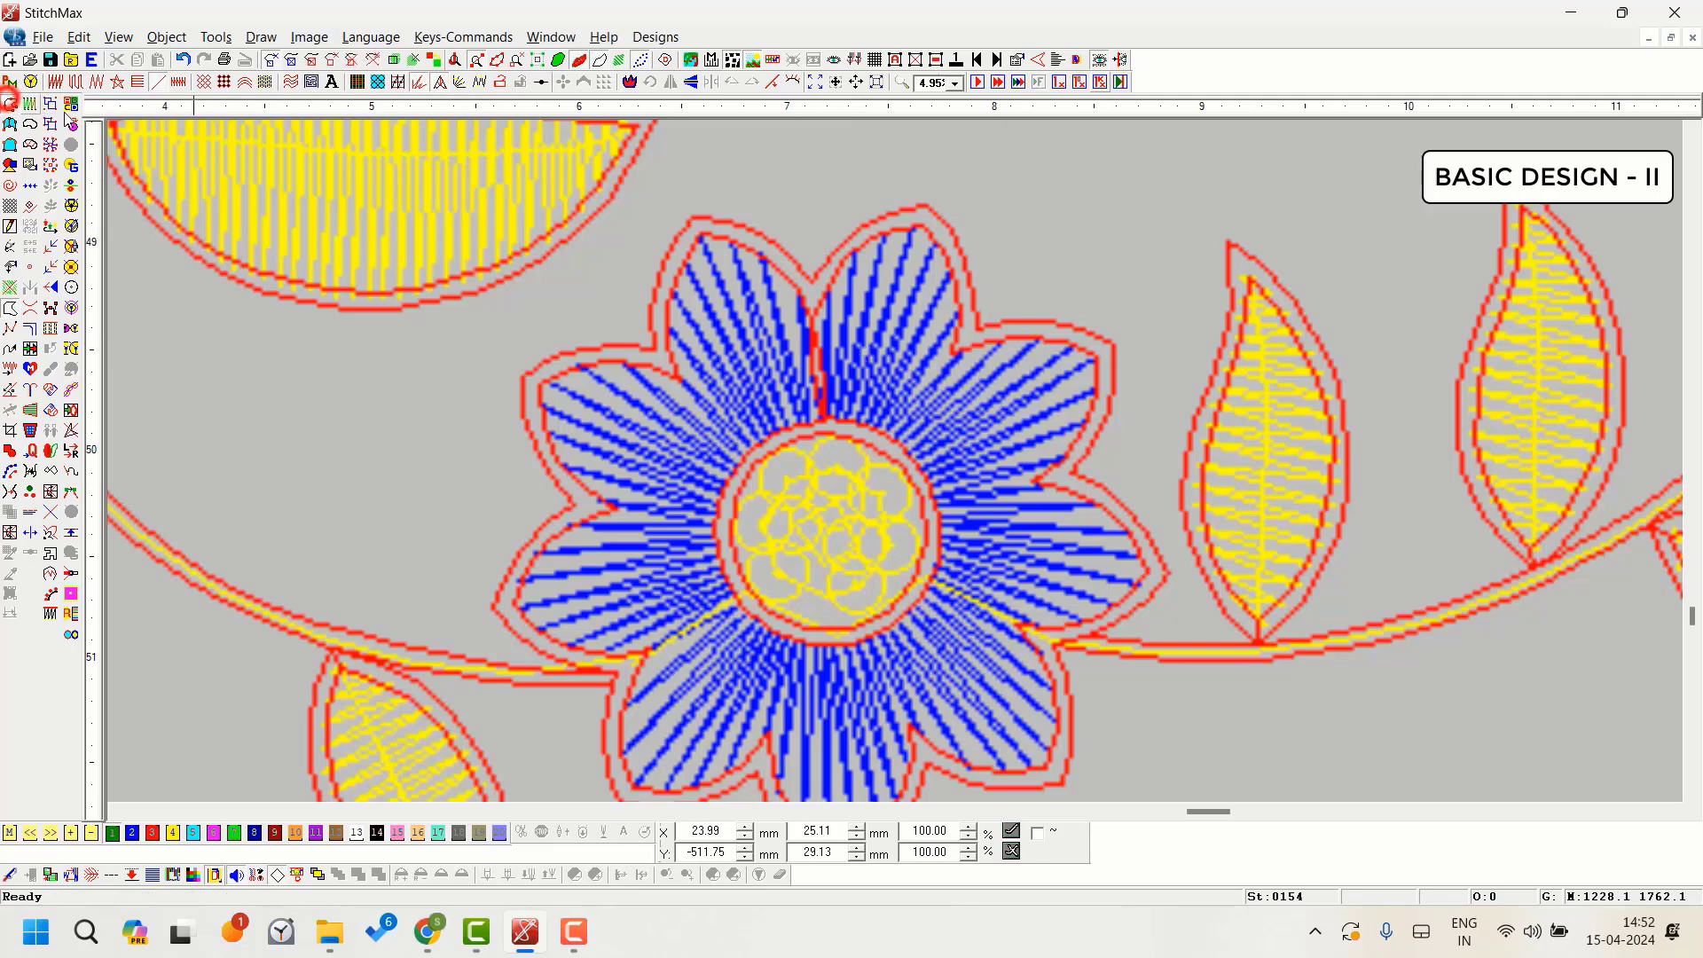
pyautogui.click(165, 88)
pyautogui.press('Up')
pyautogui.scroll(2, 803, 369)
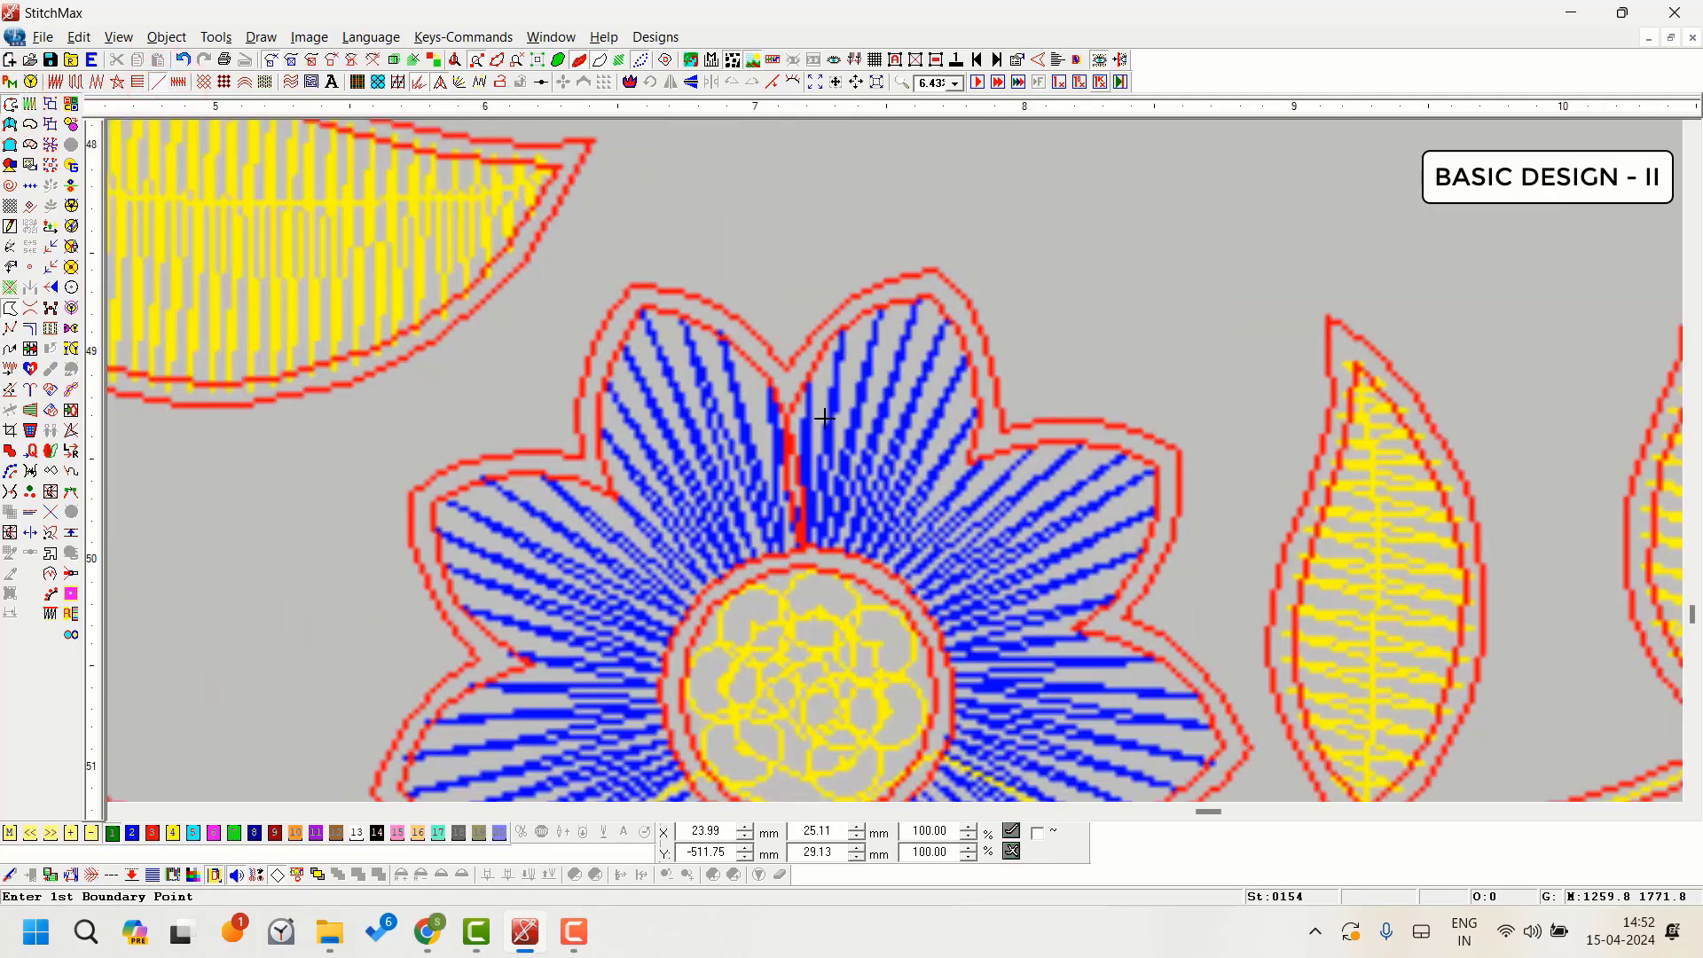
pyautogui.click(756, 350)
pyautogui.click(833, 260)
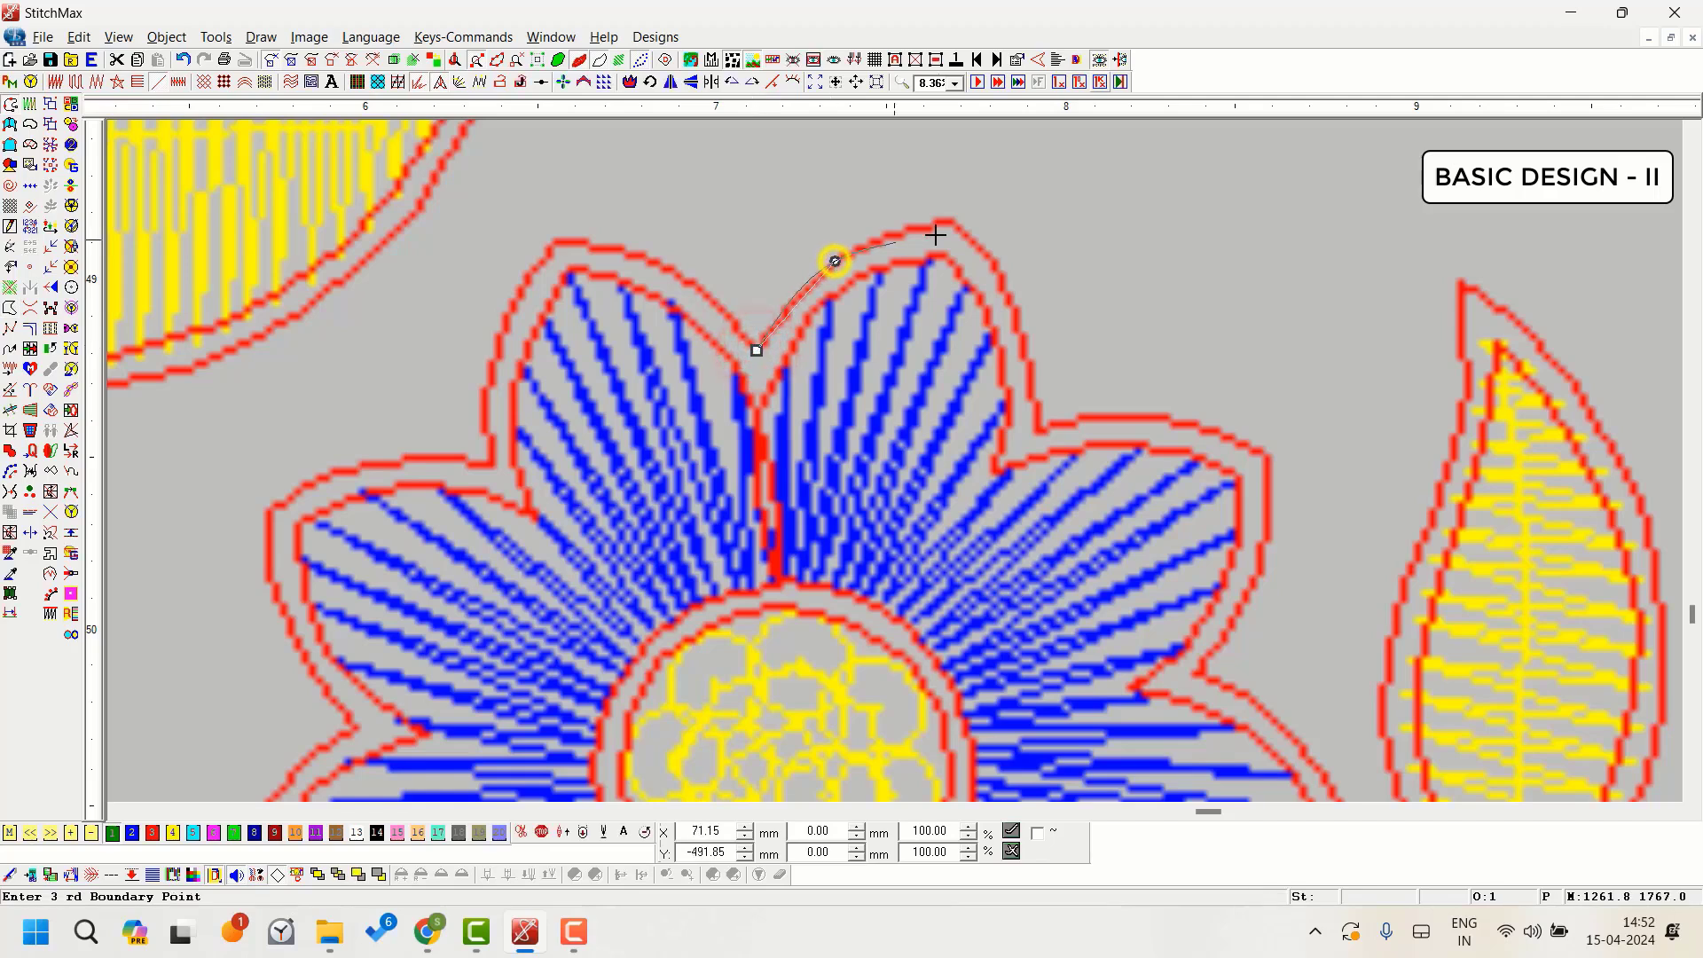
pyautogui.click(956, 220)
pyautogui.click(1029, 353)
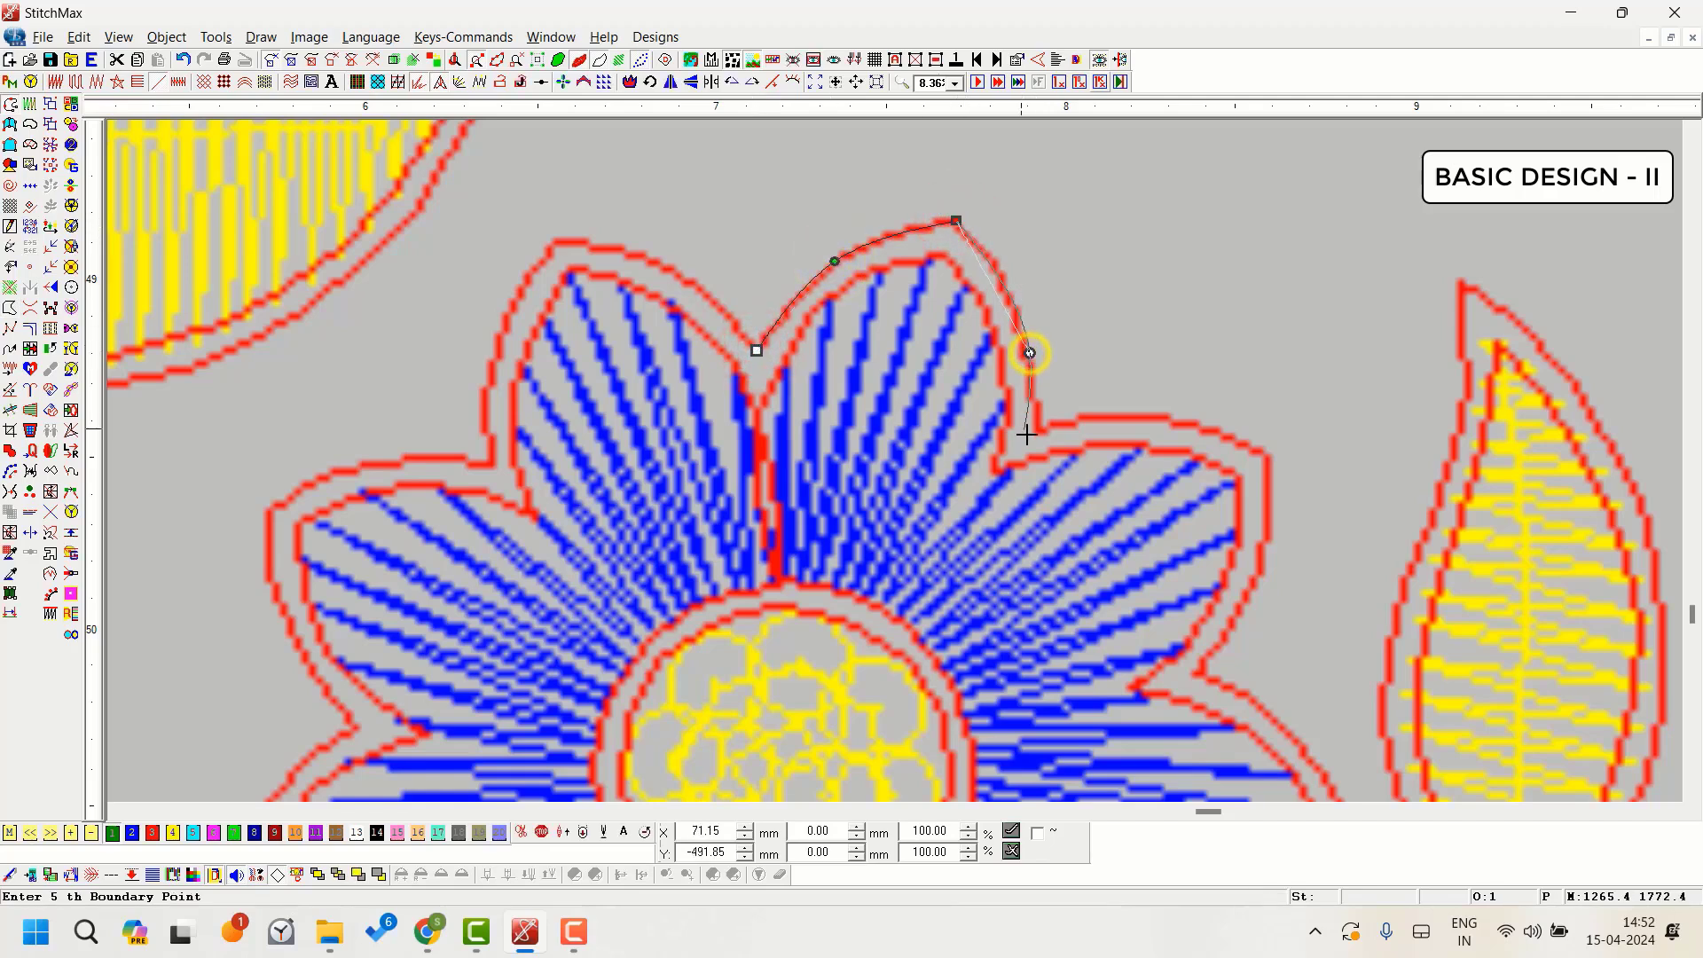
pyautogui.click(1037, 435)
pyautogui.click(1151, 418)
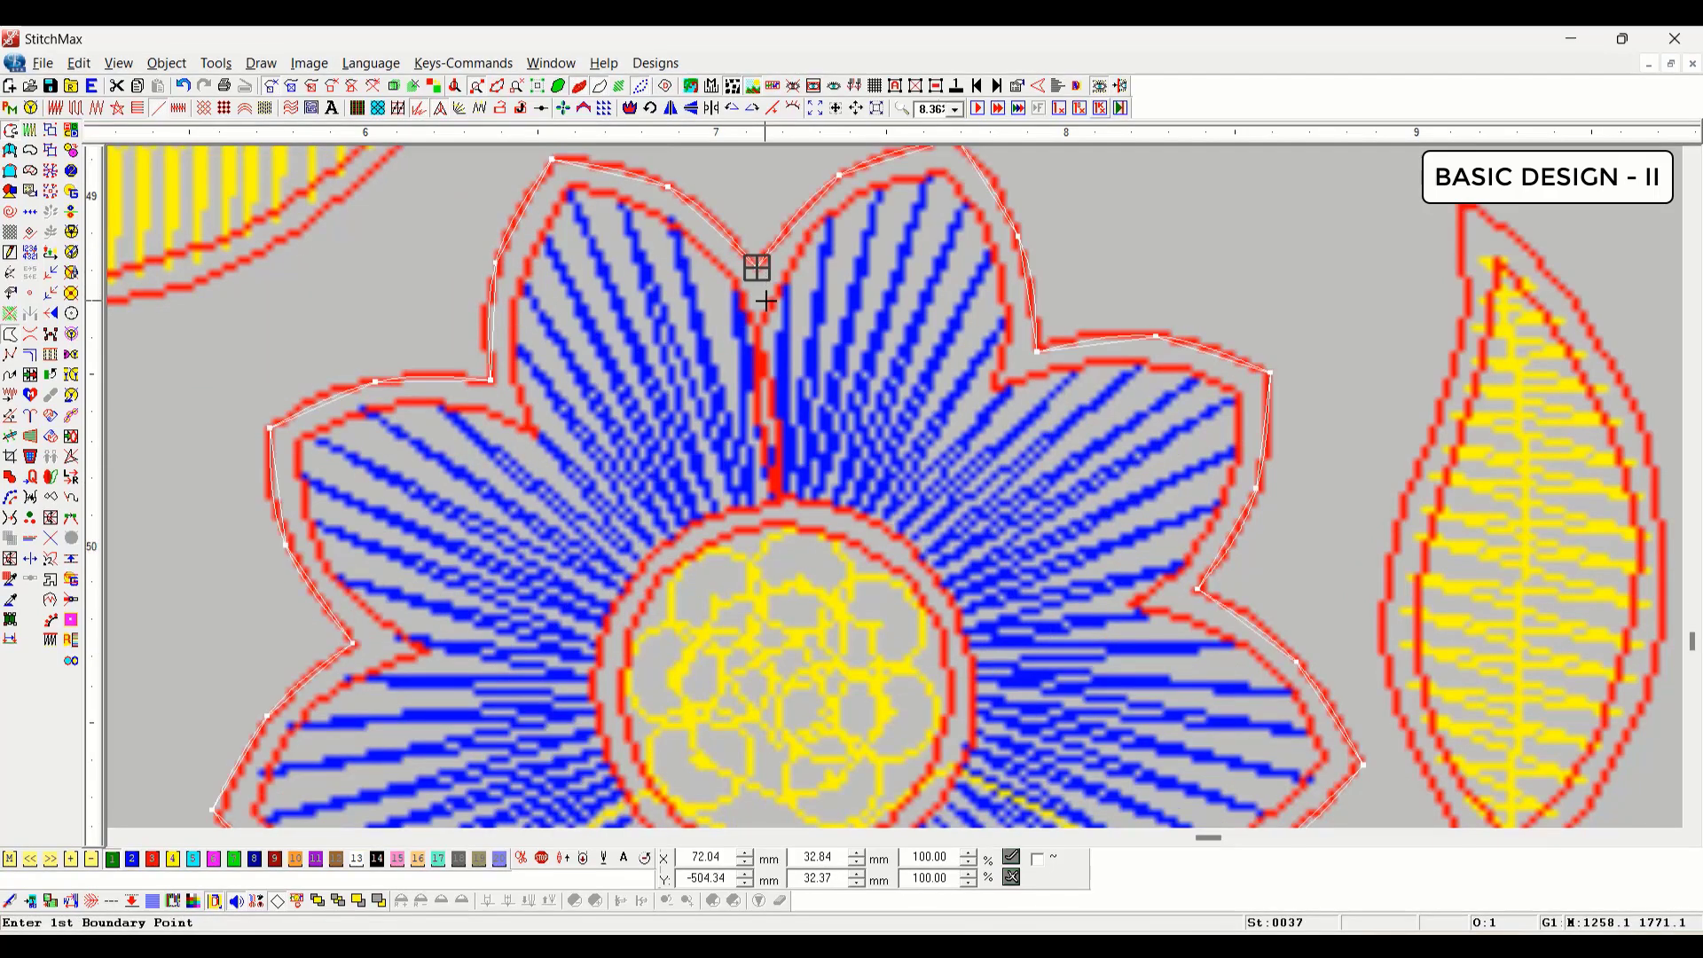
# Step: Reduce the stitch length of the traced flower line and add a parallel outline inside the petals
pyautogui.press('Return')
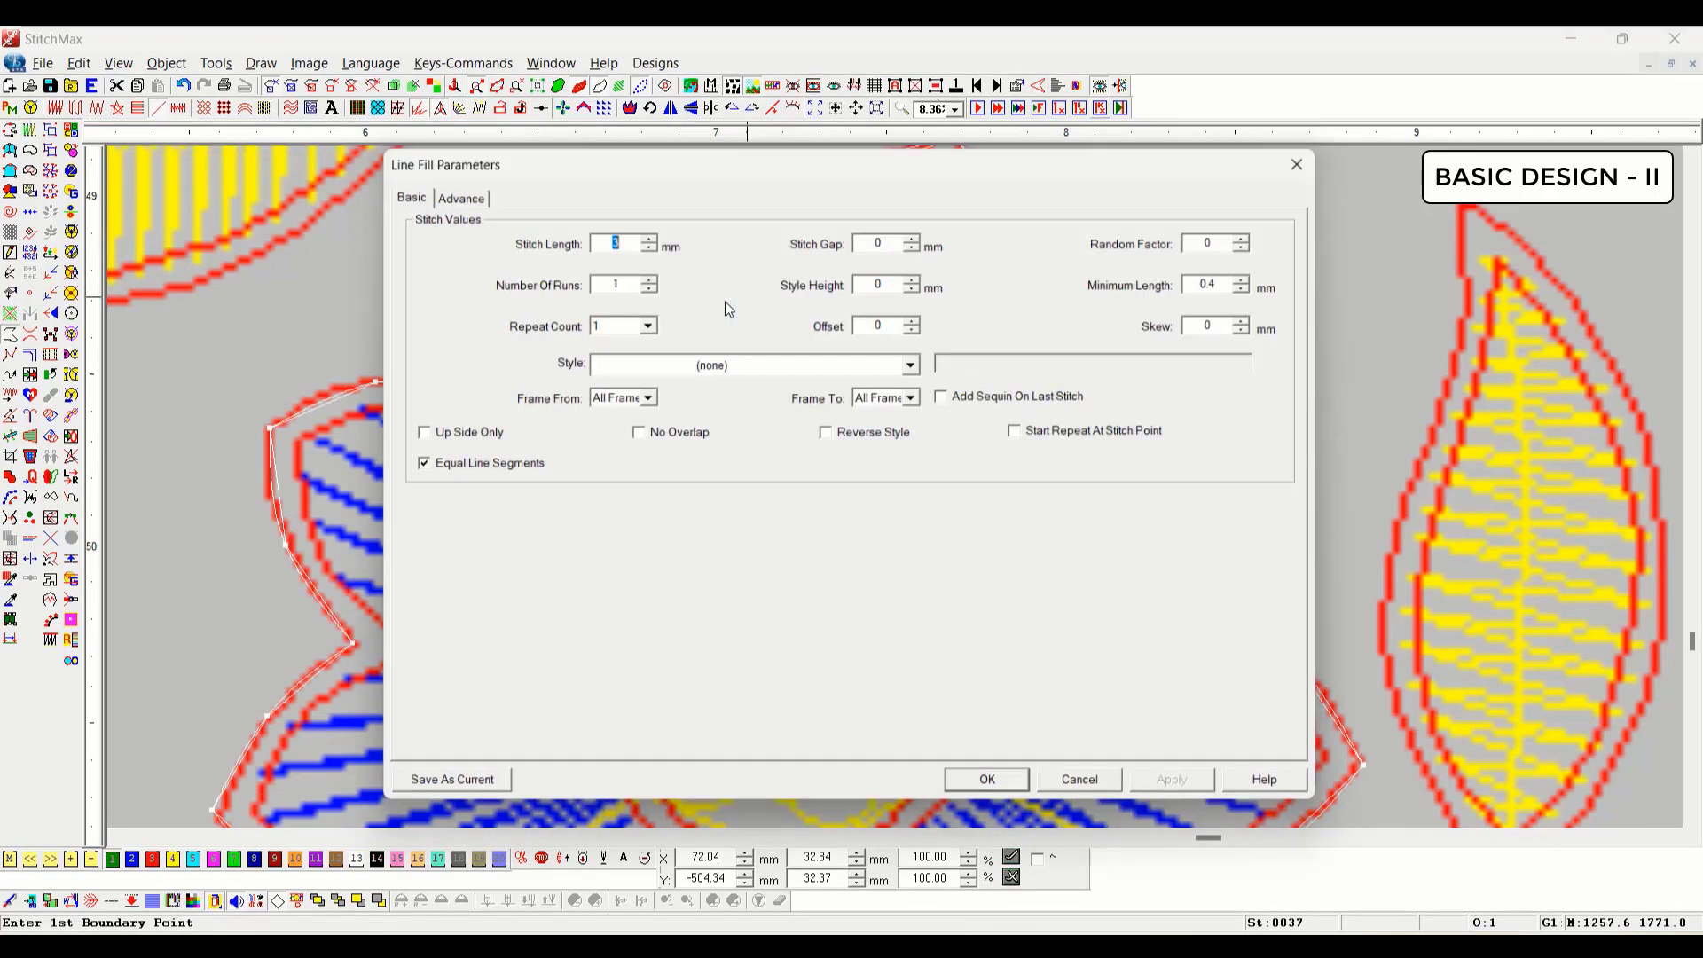
pyautogui.press('Return')
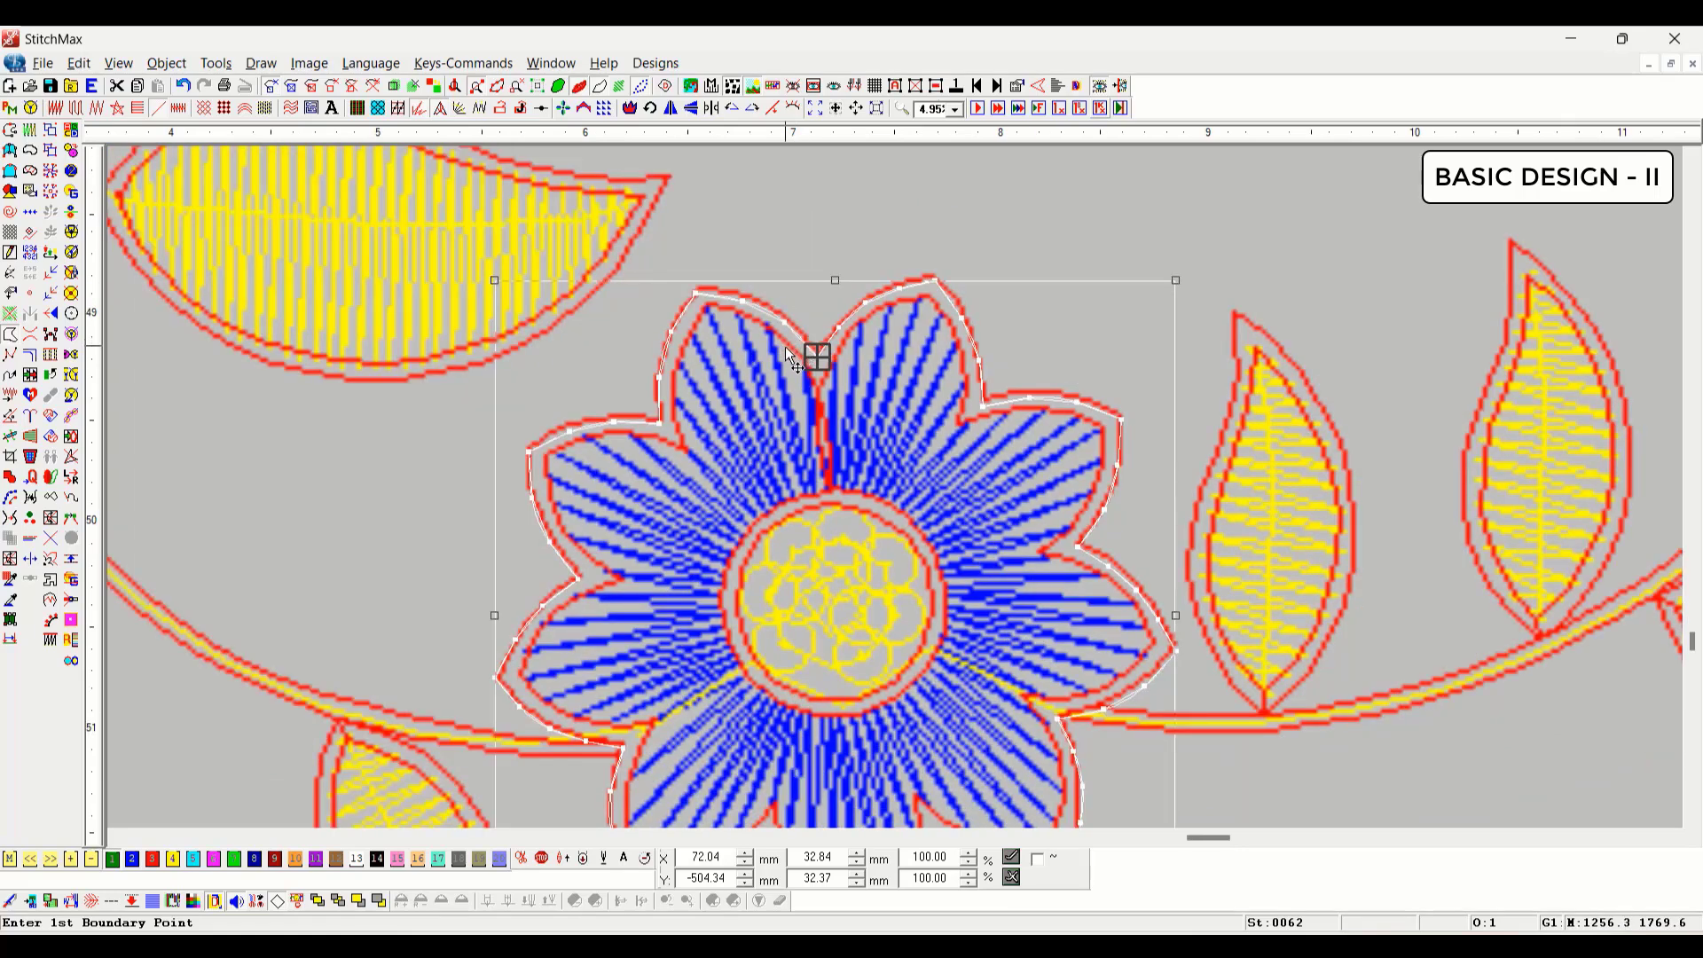
pyautogui.click(784, 348)
pyautogui.click(311, 529)
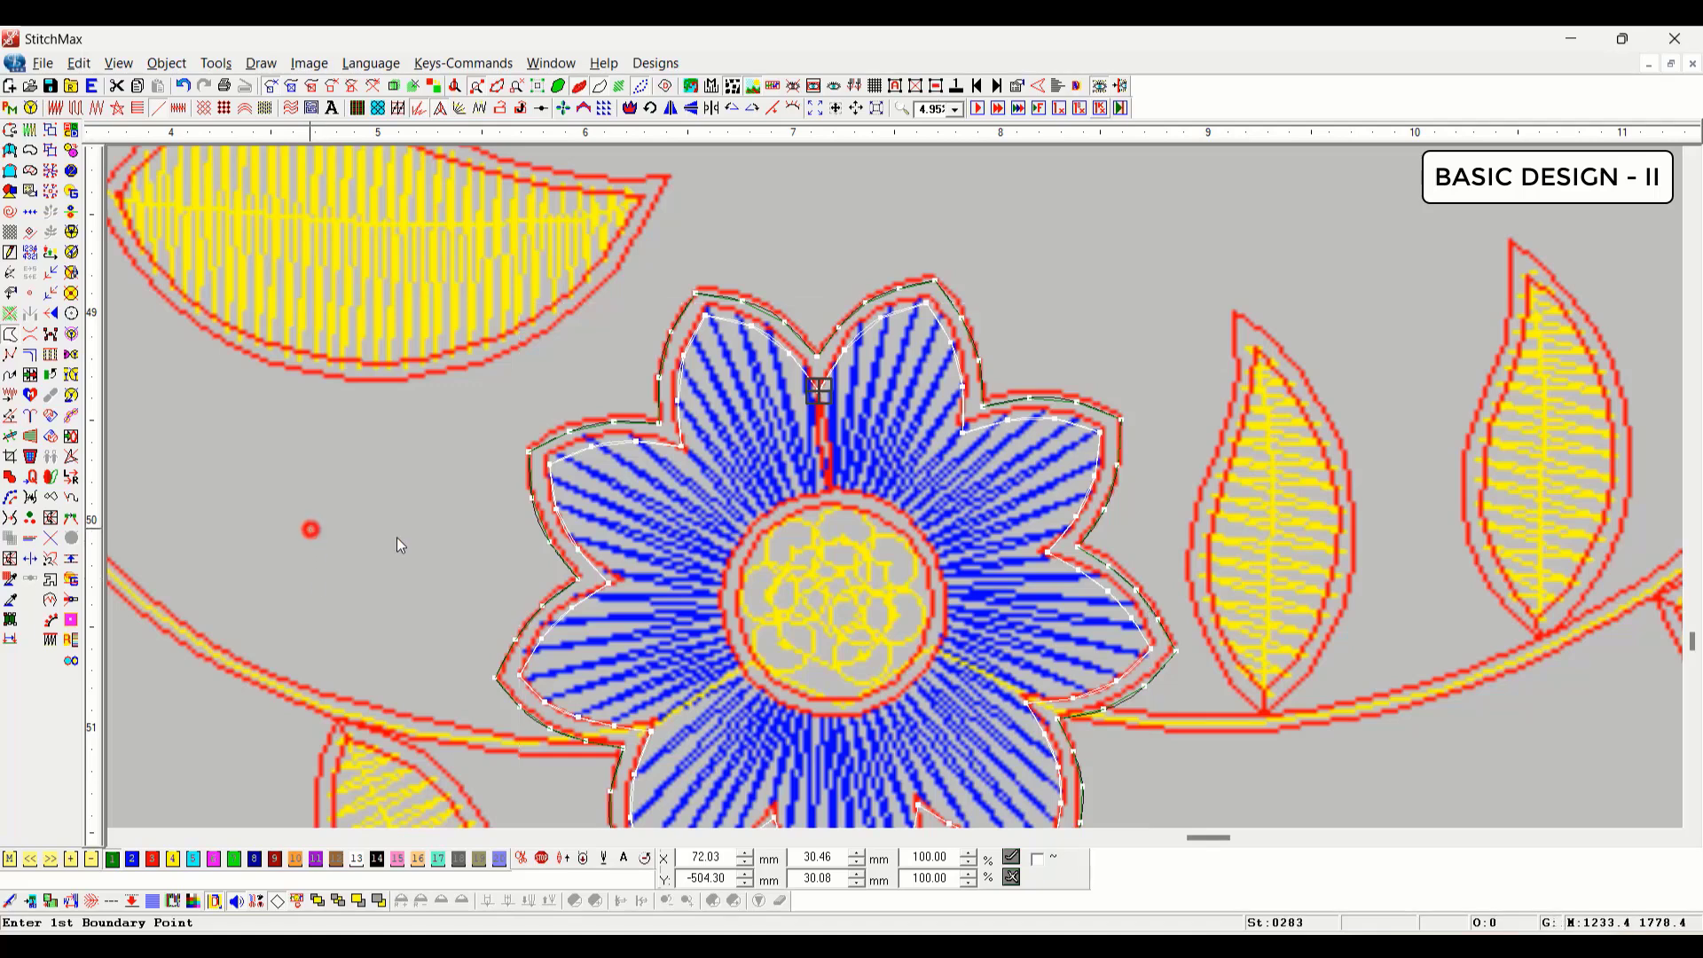
# Step: Examine the traced flower, stem and leaf outlines against the surrounding artwork
pyautogui.scroll(-3, 930, 493)
pyautogui.press('d')
pyautogui.press('d')
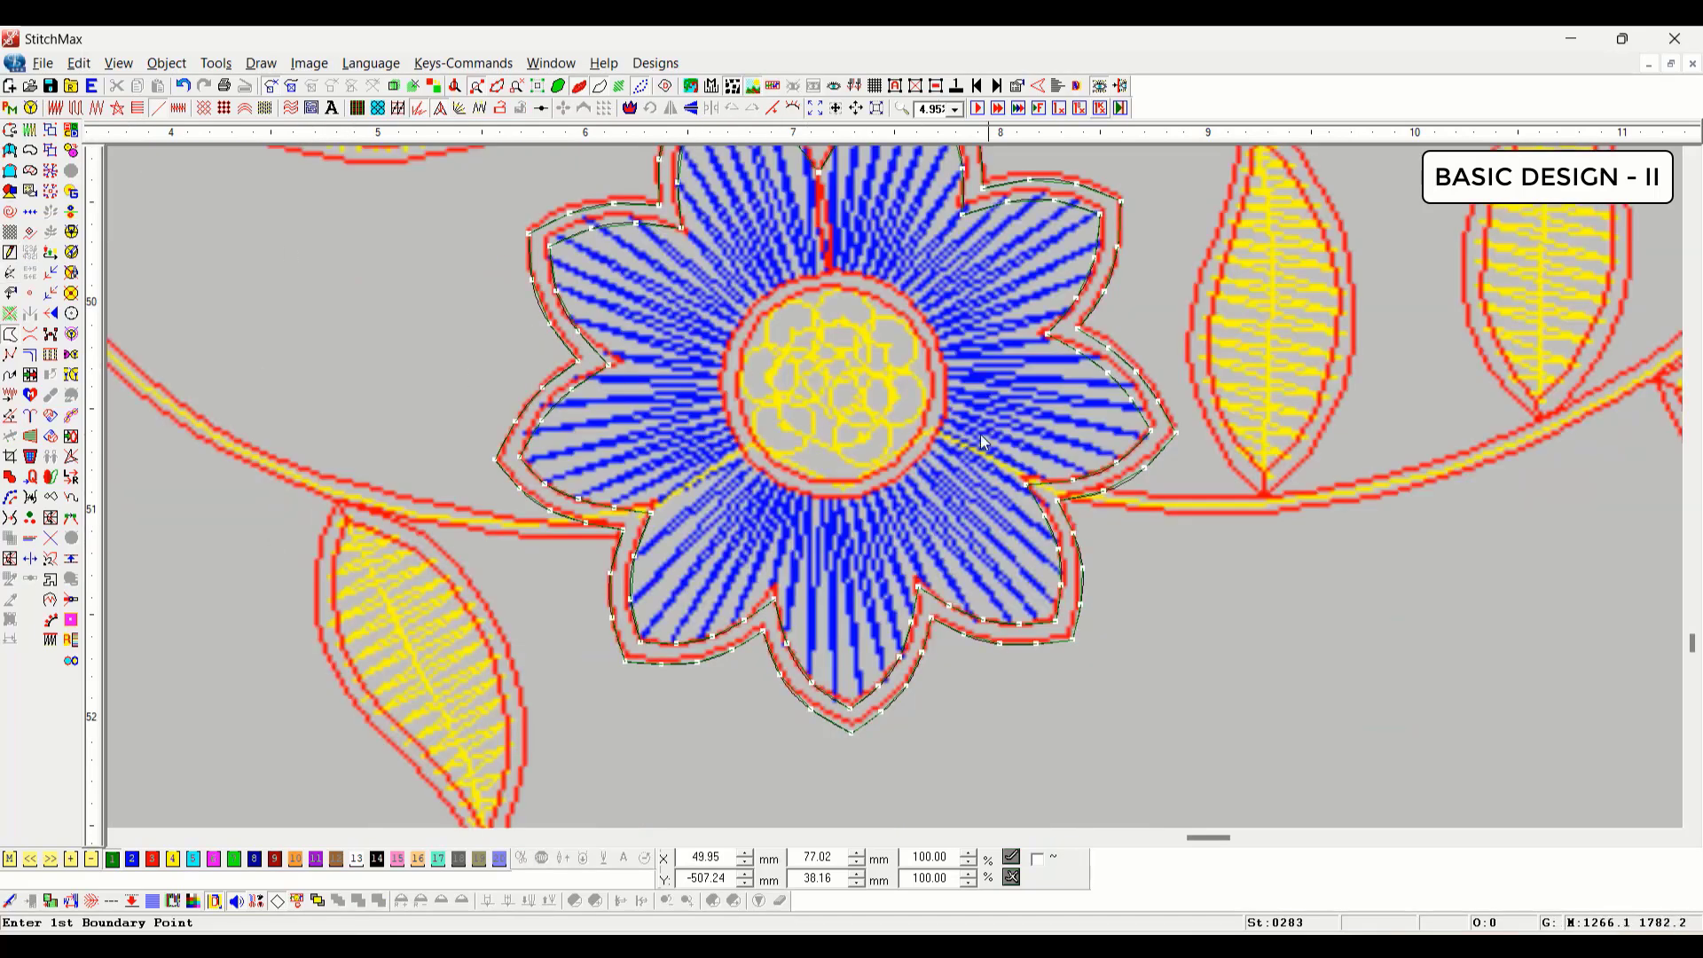
pyautogui.scroll(-4, 625, 396)
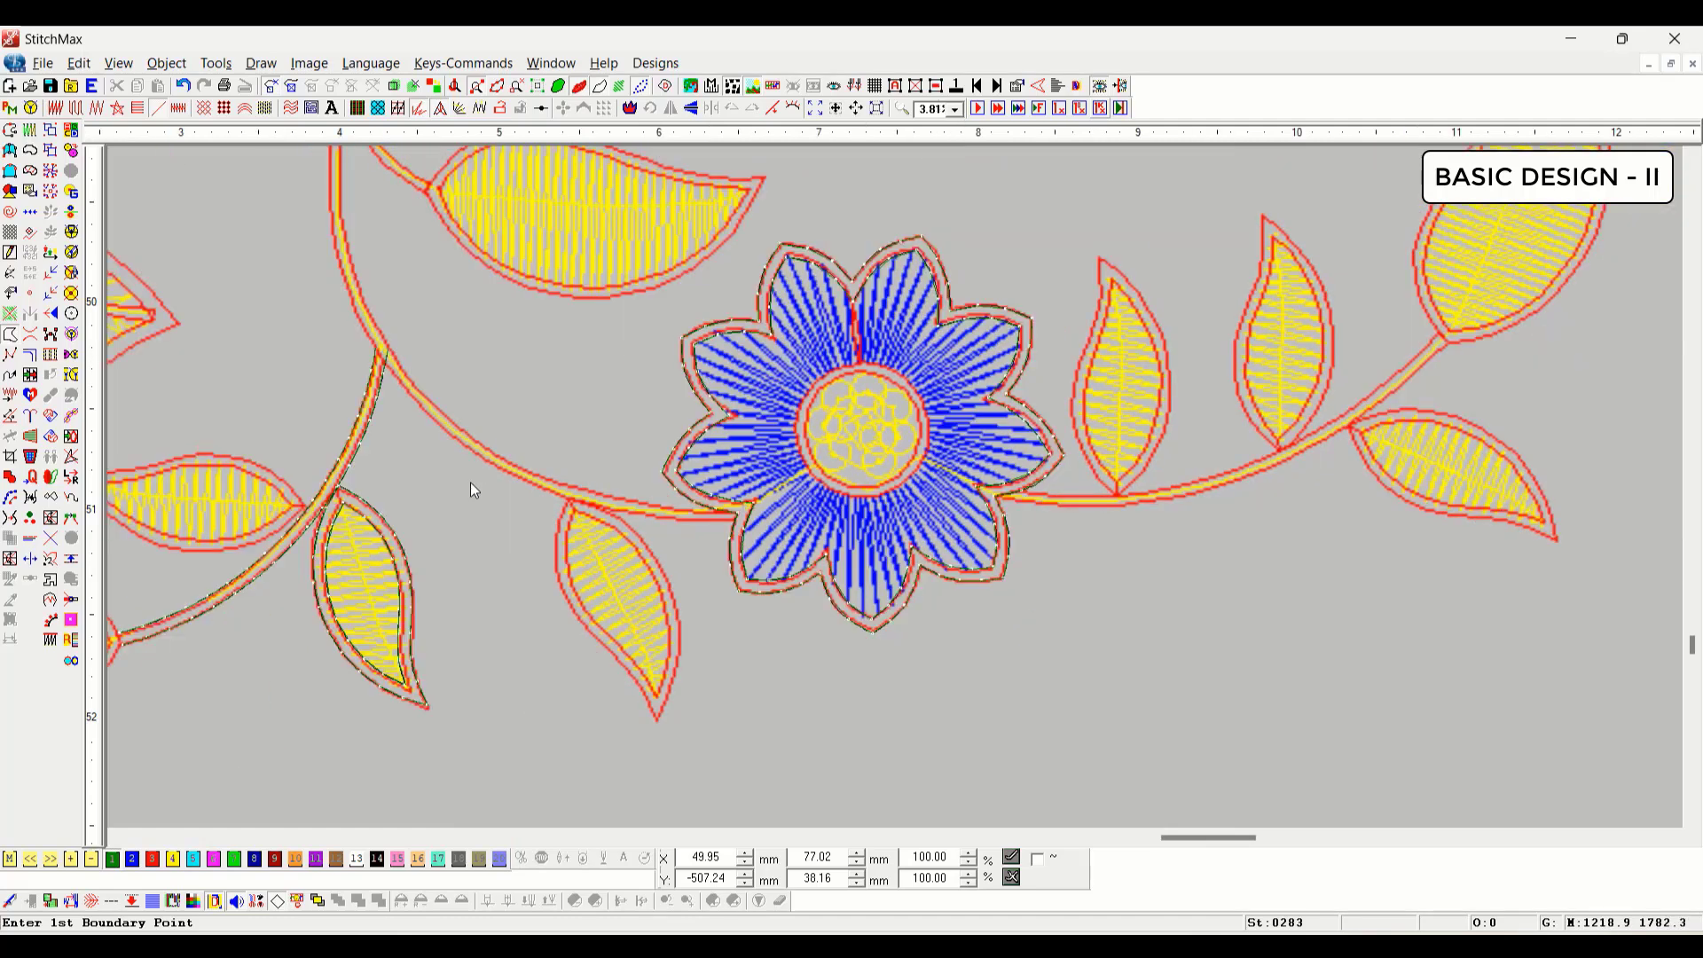
pyautogui.hscroll(-5, 398, 513)
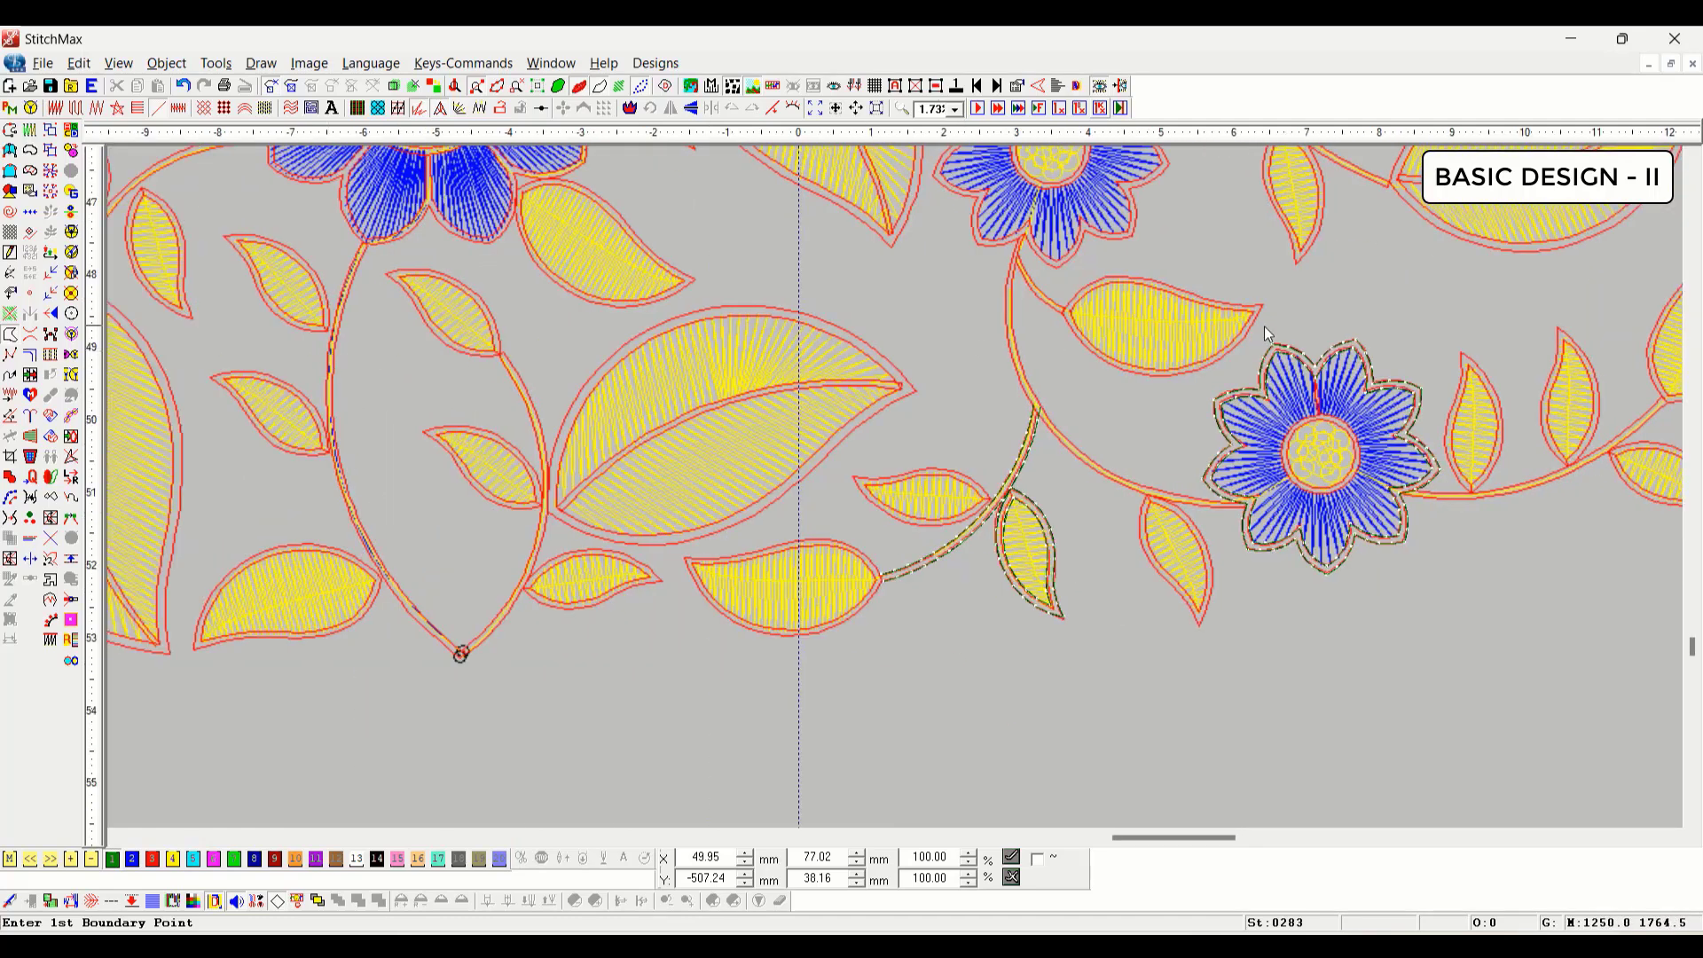
pyautogui.scroll(-2, 1209, 480)
pyautogui.scroll(2, 1209, 480)
pyautogui.hscroll(4, 923, 487)
pyautogui.scroll(1, 887, 496)
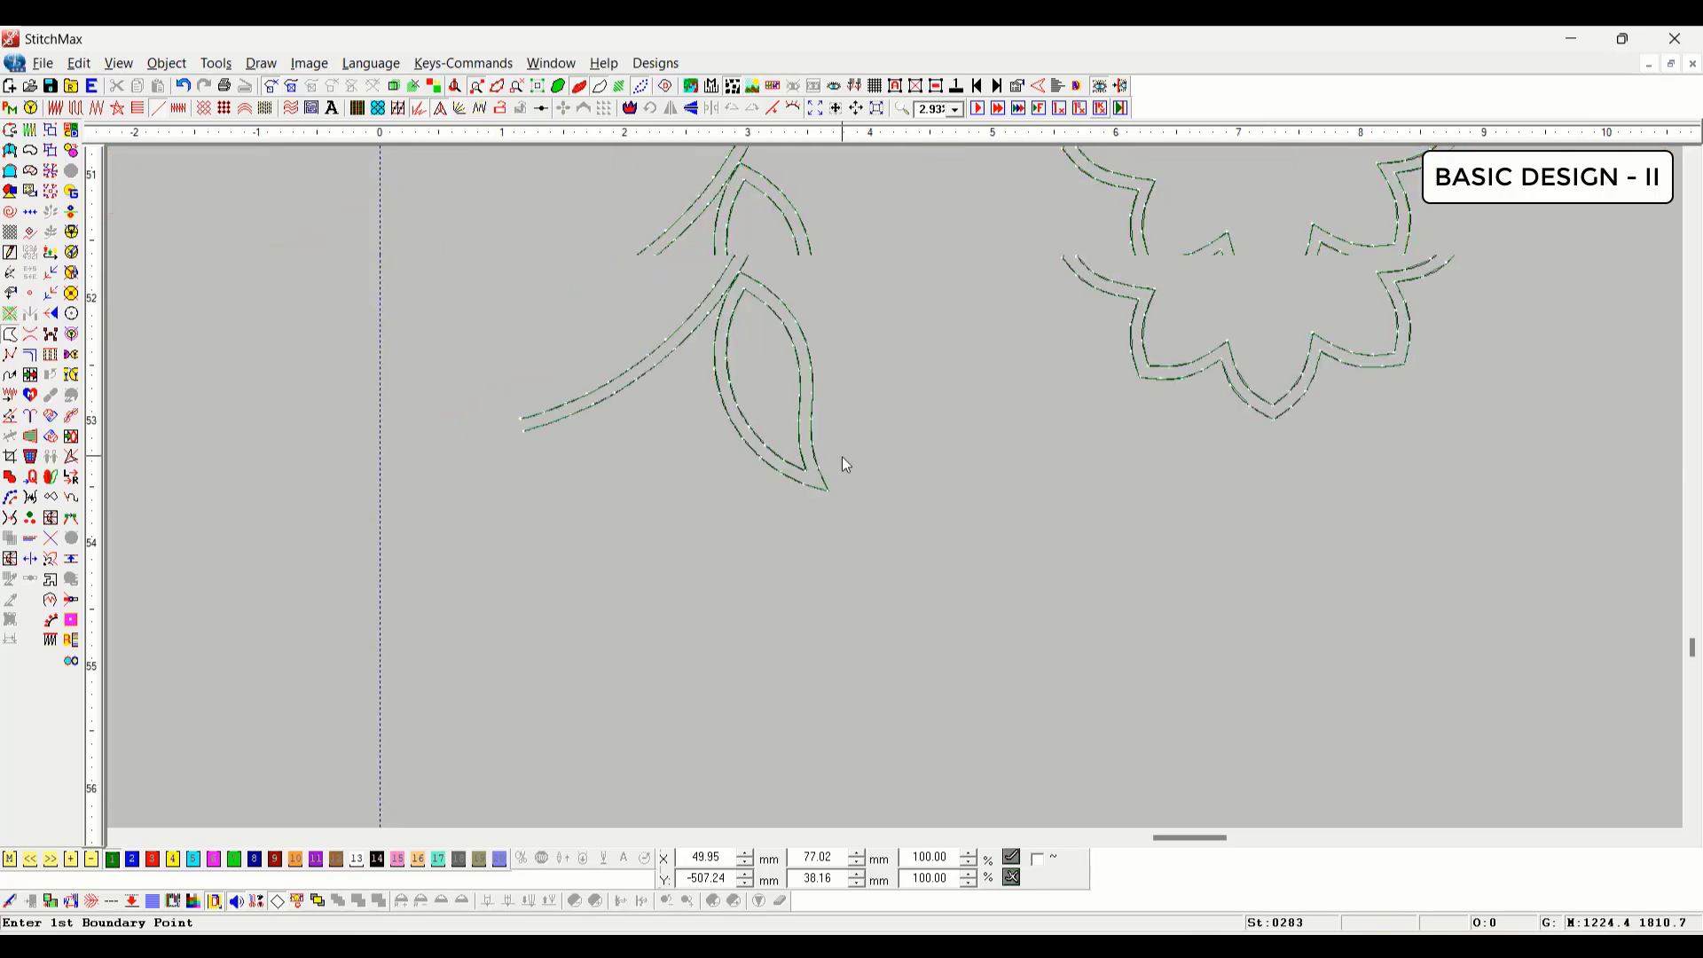
# Step: Select all the traced stem, leaf and flower outlines and recolour them red with colour 3
pyautogui.scroll(3, 843, 461)
pyautogui.click(768, 388)
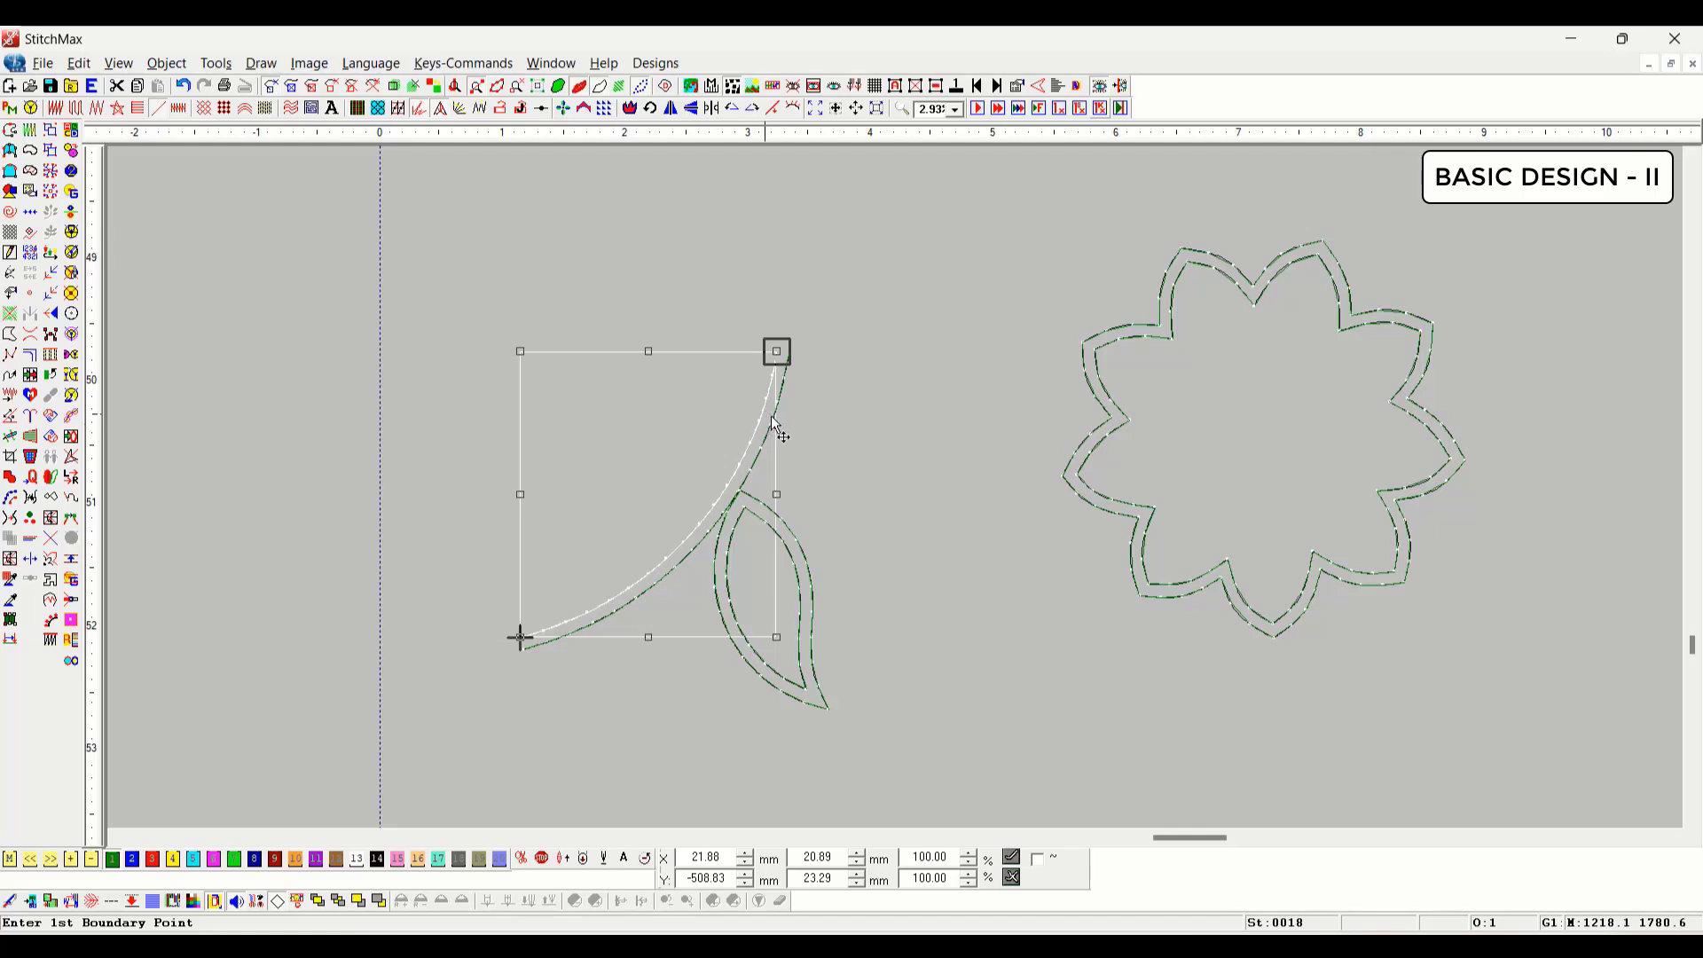
pyautogui.hotkey('alt', 'u')
pyautogui.click(164, 108)
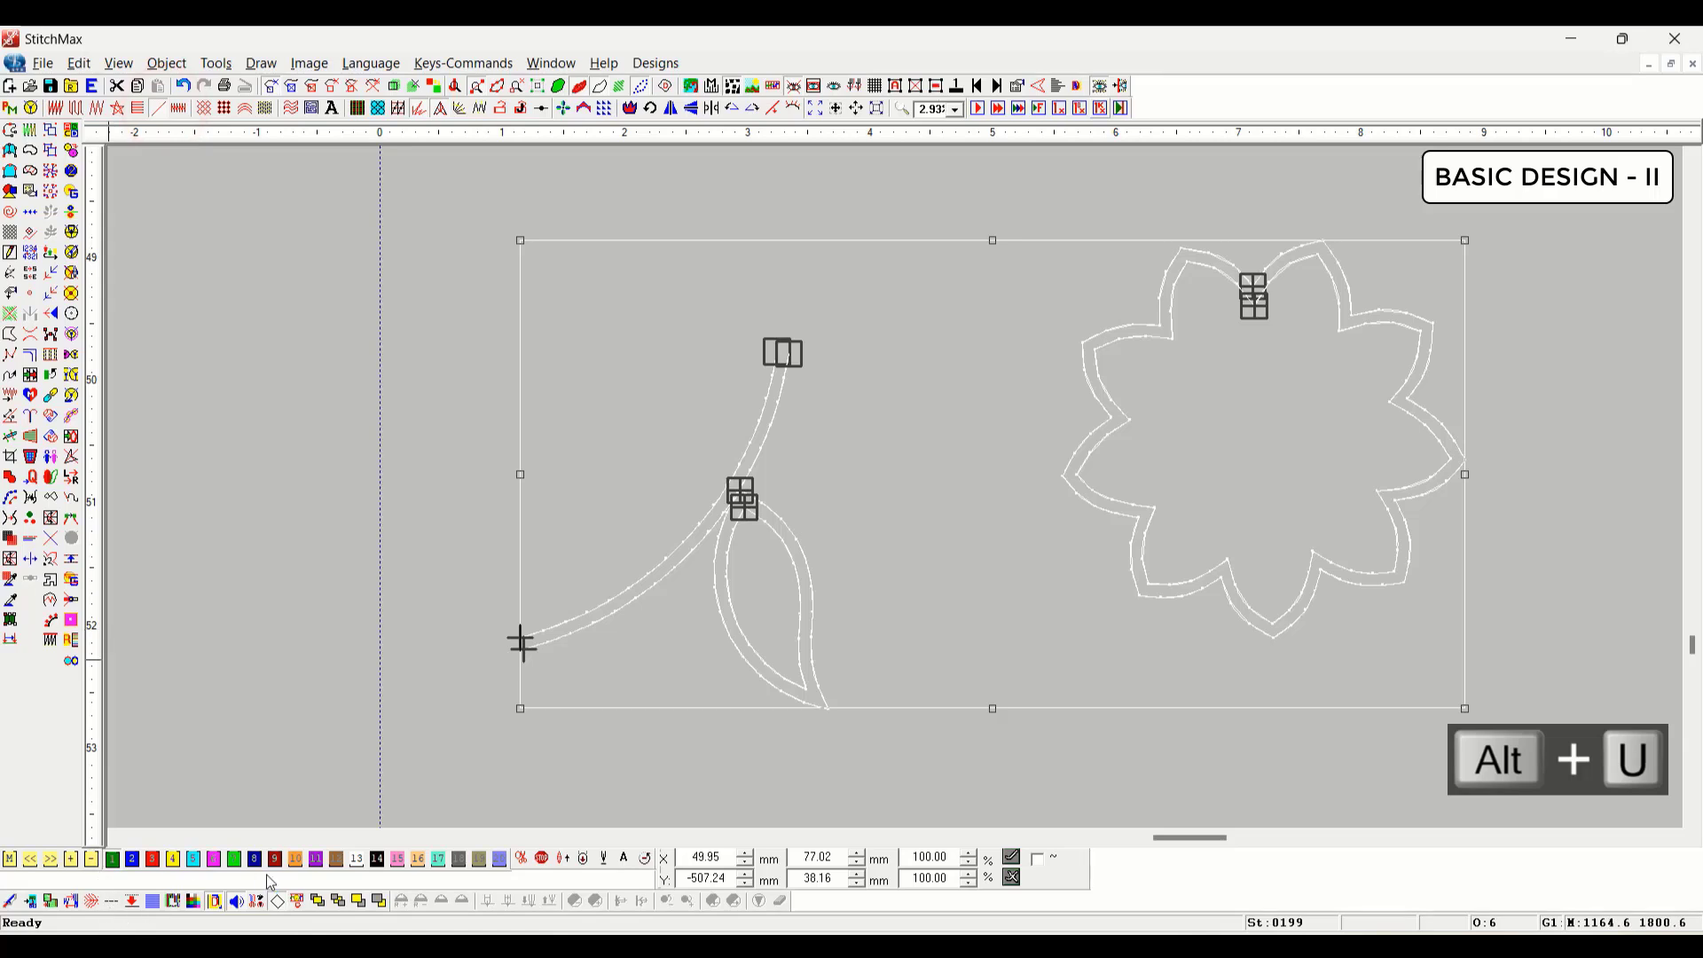
pyautogui.click(153, 859)
pyautogui.click(217, 614)
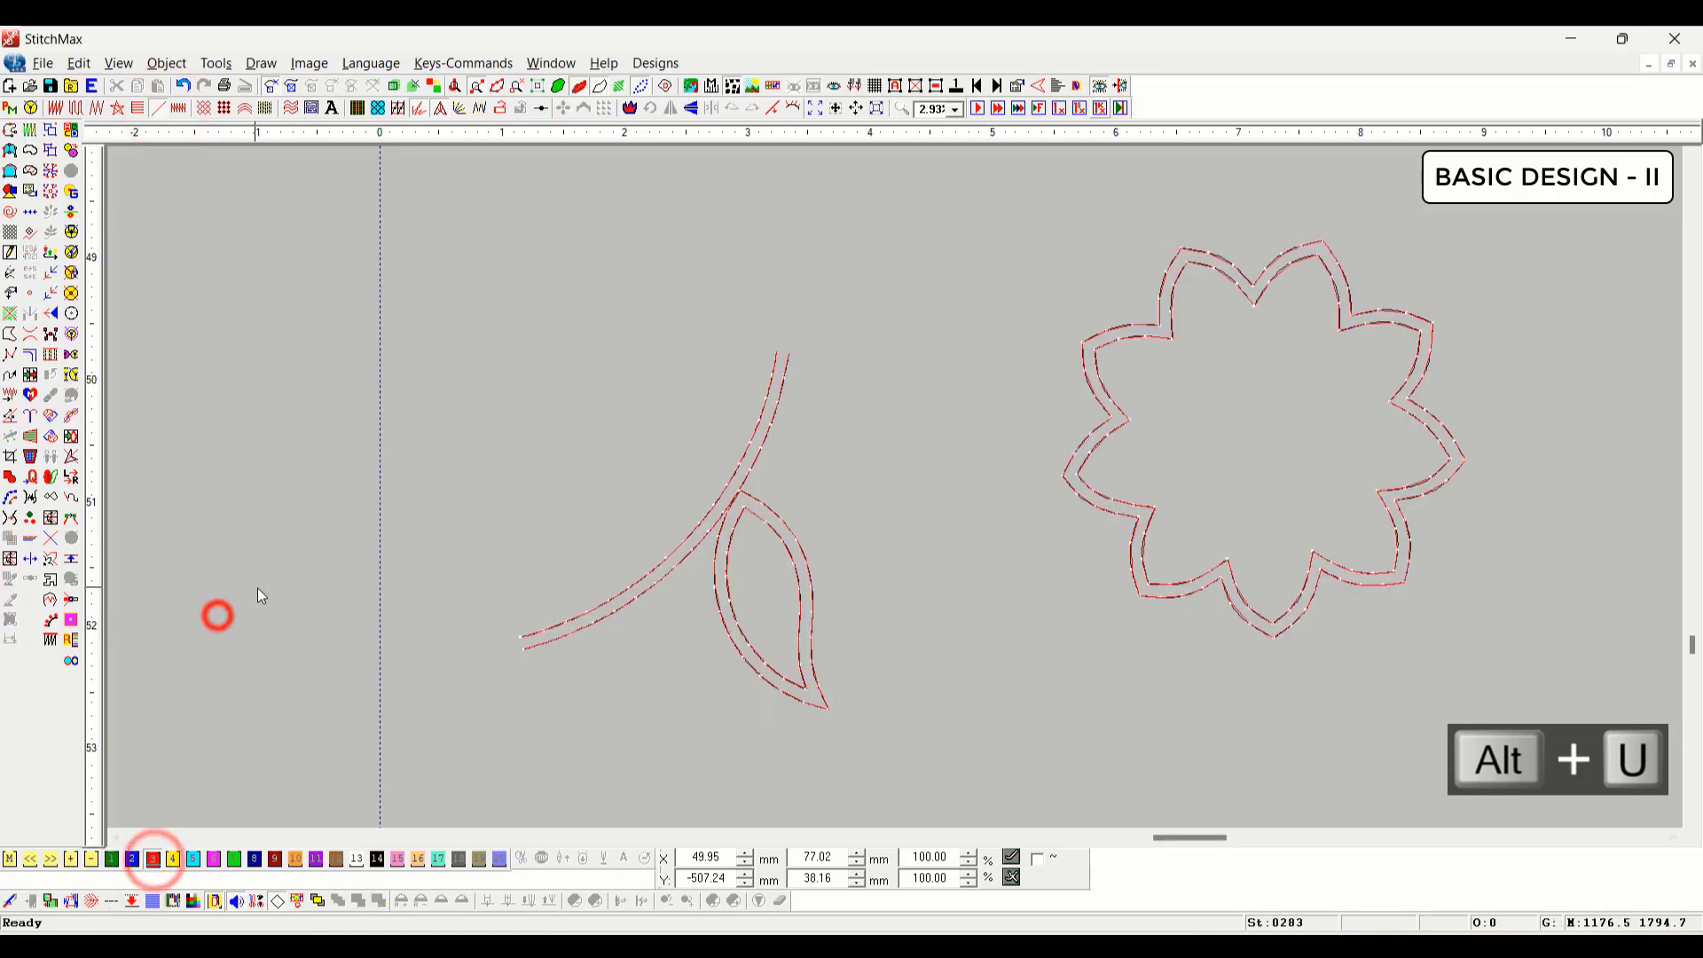
# Step: Inspect the red outlines of the flowers, large leaf, stems and small leaves with and without the background artwork
pyautogui.scroll(-3, 892, 576)
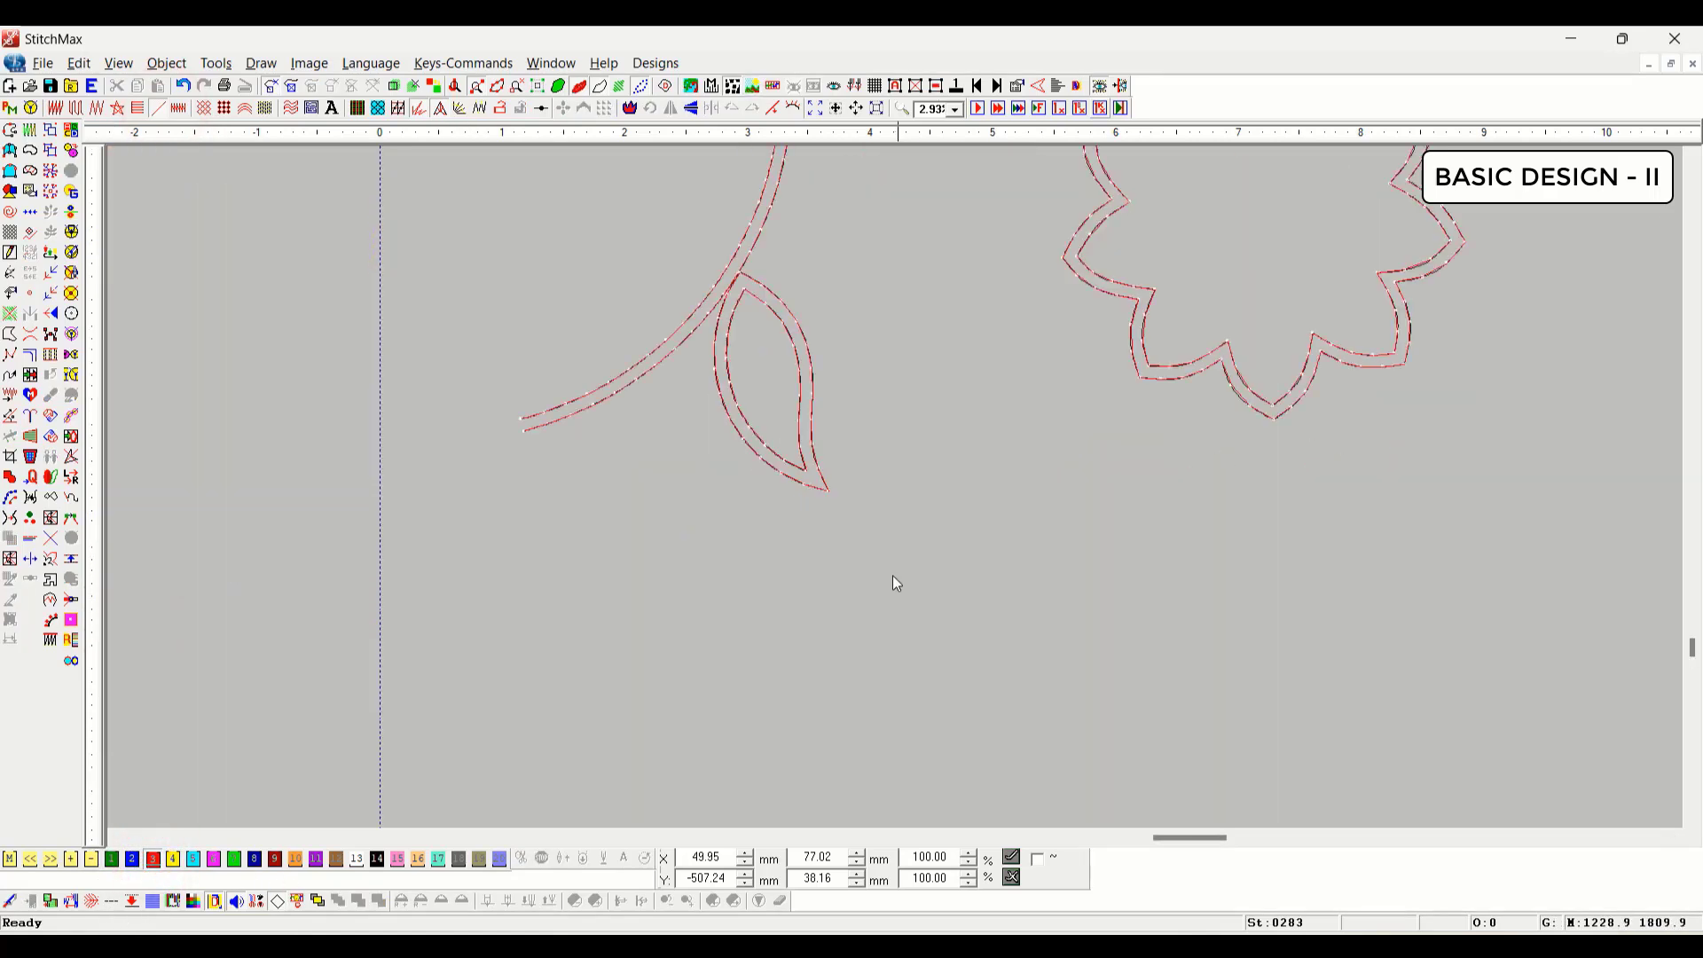
pyautogui.keyDown('shift'); pyautogui.click(732, 575); pyautogui.keyUp('shift')
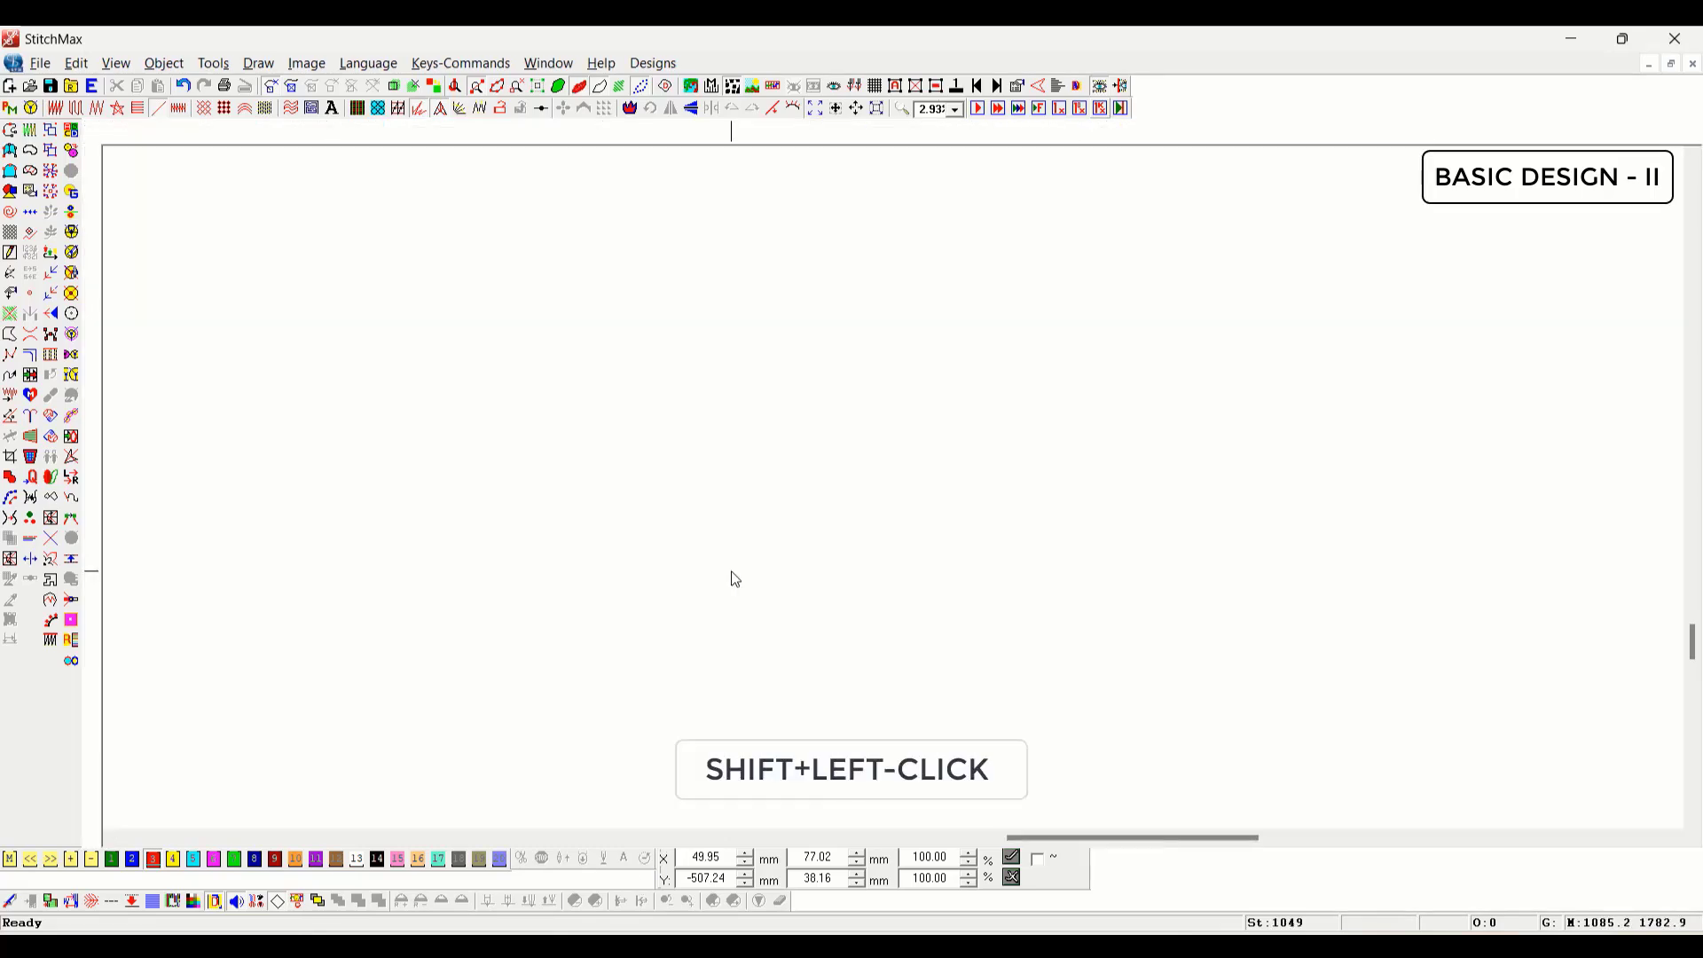
pyautogui.scroll(7, 1128, 602)
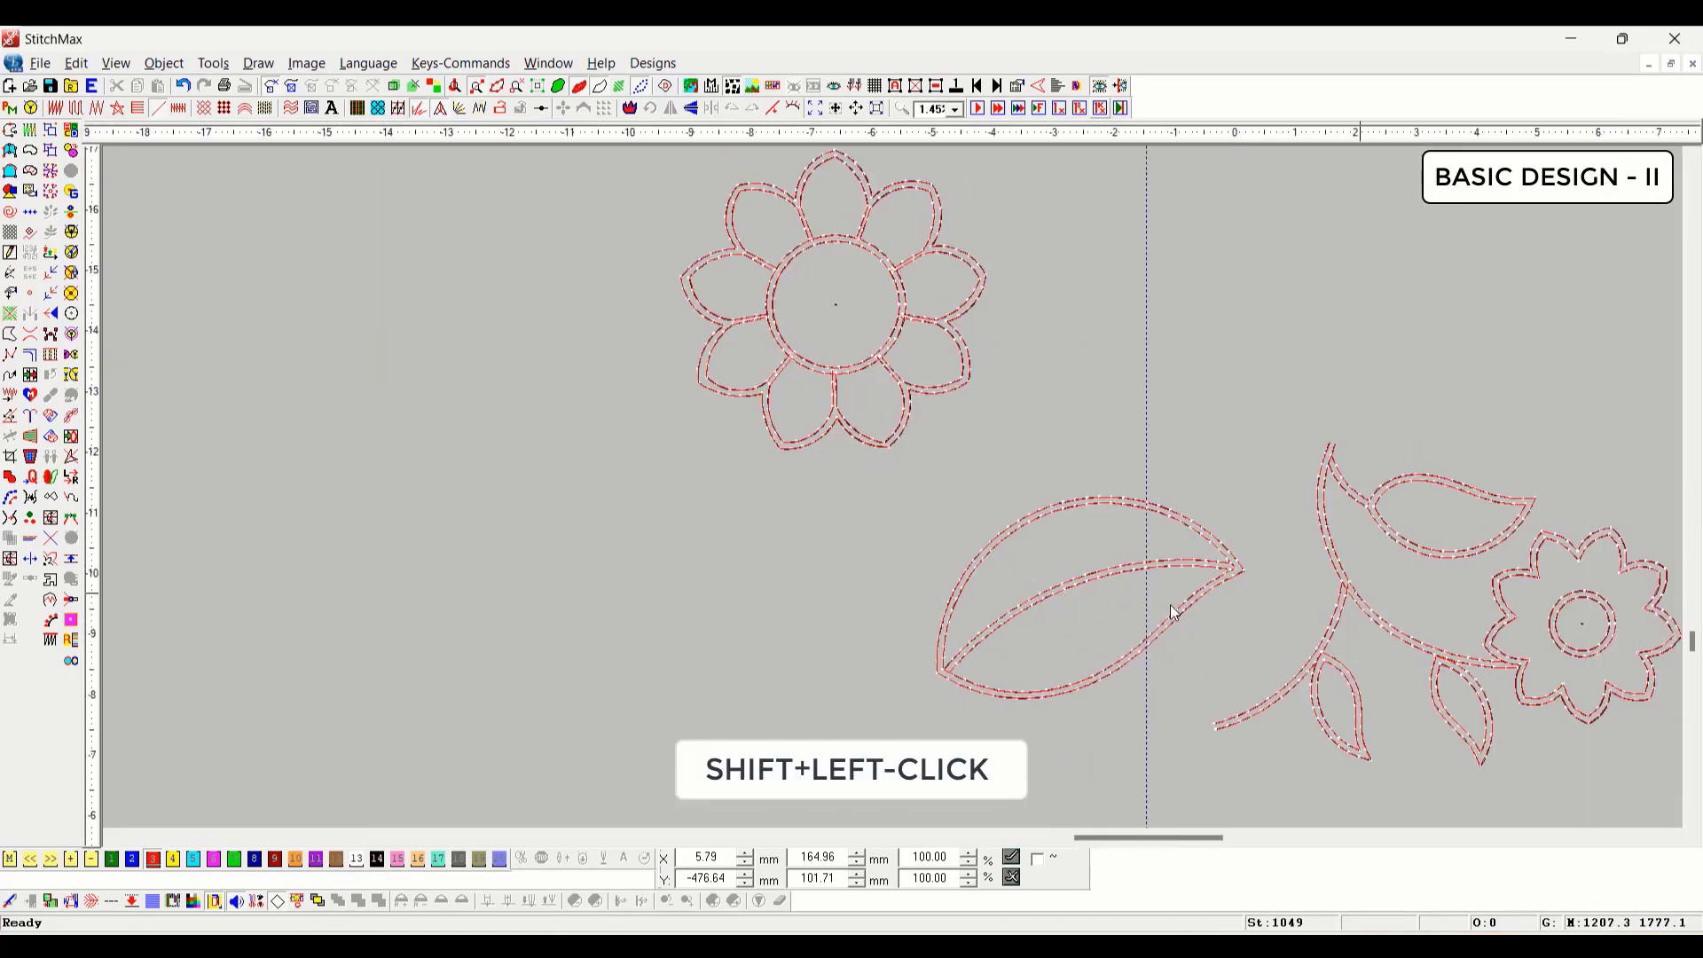
pyautogui.scroll(2, 1151, 608)
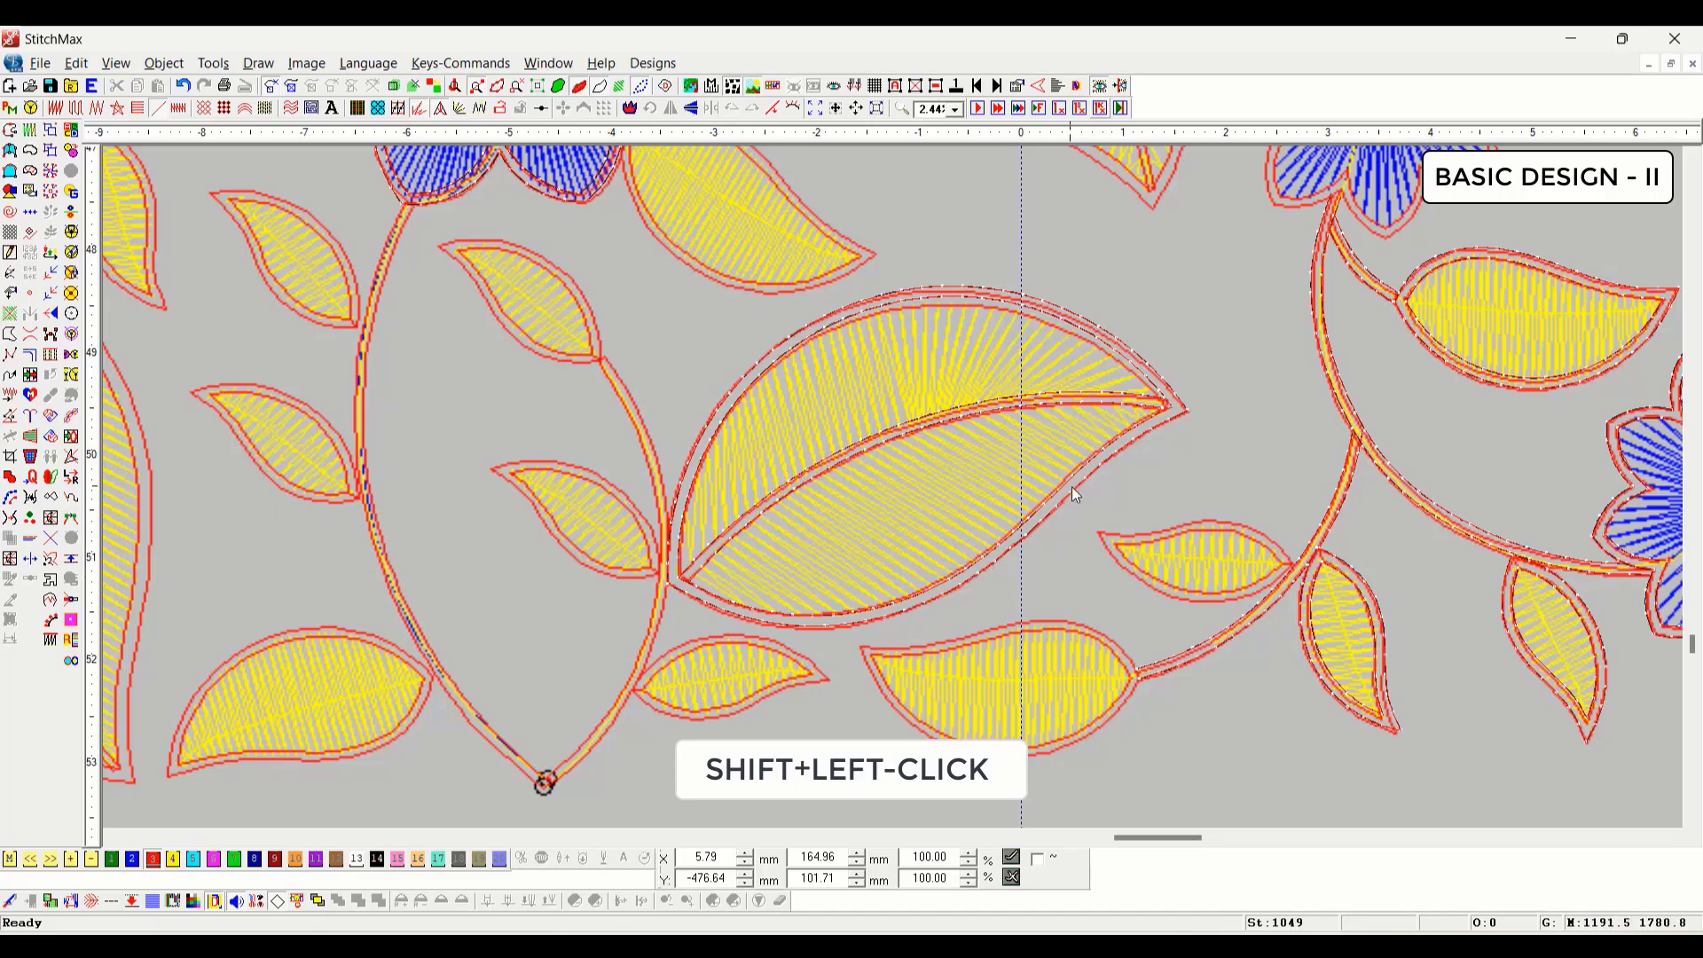
pyautogui.keyDown('shift'); pyautogui.click(1073, 531); pyautogui.keyUp('shift')
pyautogui.scroll(-3, 1513, 502)
pyautogui.hscroll(3, 1513, 502)
pyautogui.scroll(4, 1051, 479)
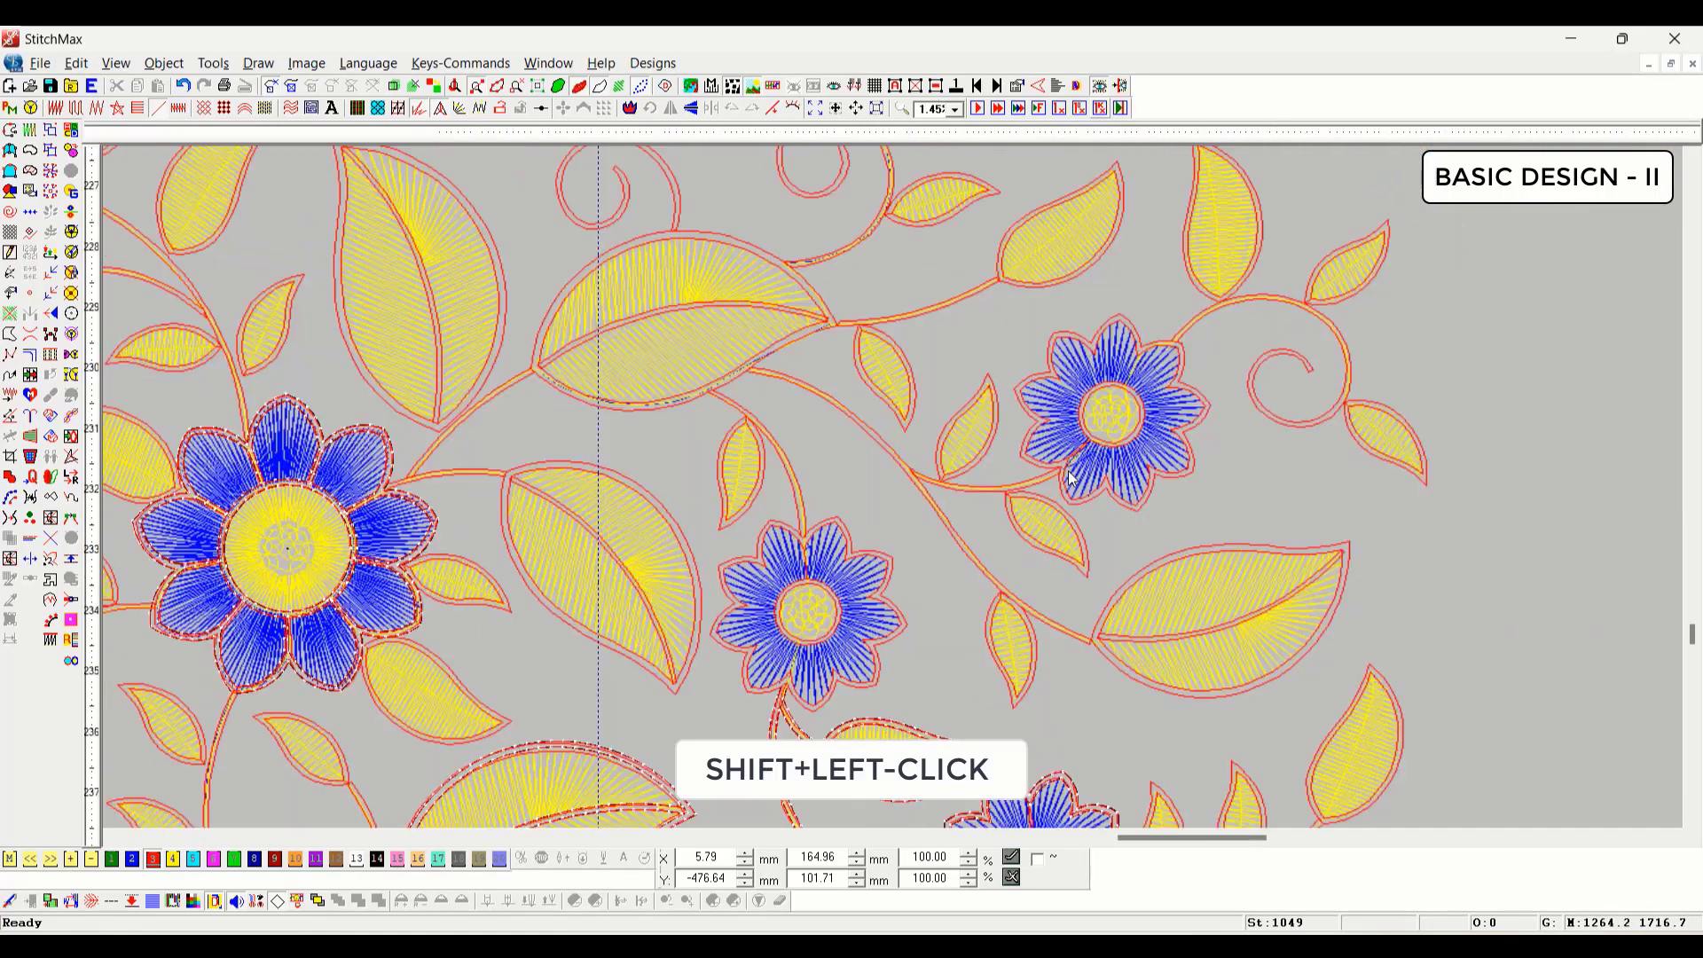
pyautogui.scroll(-3, 1051, 479)
pyautogui.hotkey('shift', 'h')
pyautogui.click(825, 521)
pyautogui.click(993, 692)
pyautogui.scroll(1, 993, 692)
pyautogui.scroll(-2, 1152, 715)
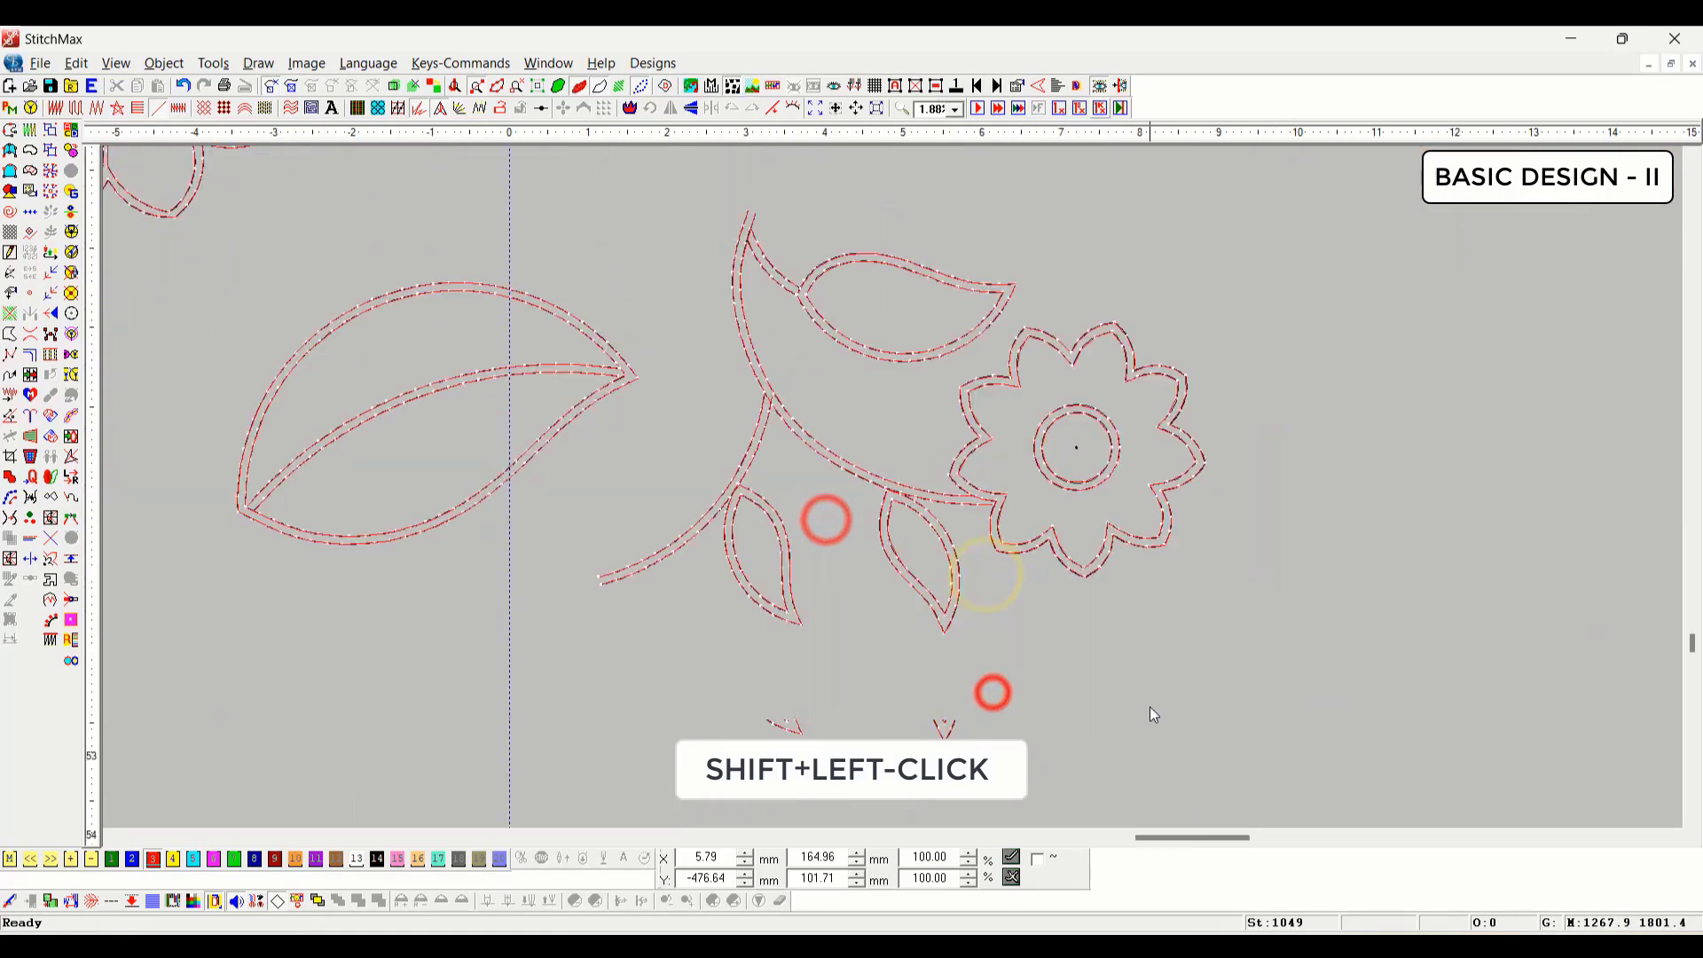
# Step: Trace the small leaf hanging beside the lower flower midway between its two outlines, as a satin-filled shape about 9 mm wide and 16 mm high
pyautogui.rightClick(1092, 537)
pyautogui.moveTo(819, 359); pyautogui.dragTo(1273, 660)
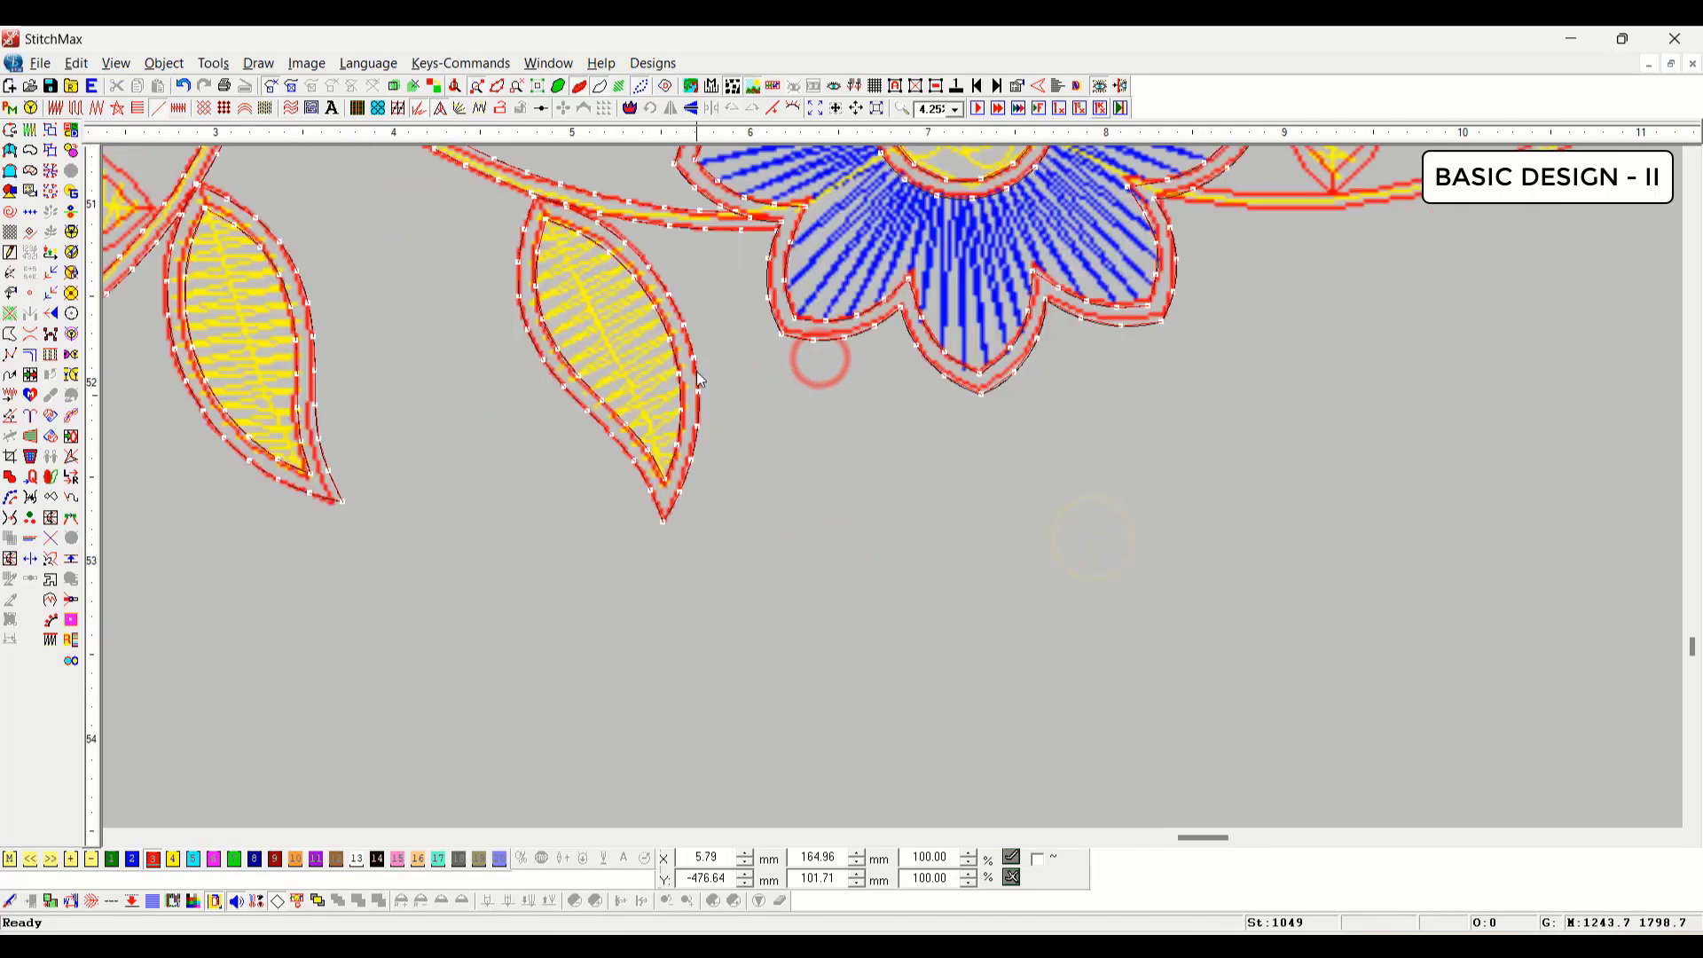
pyautogui.scroll(3, 655, 313)
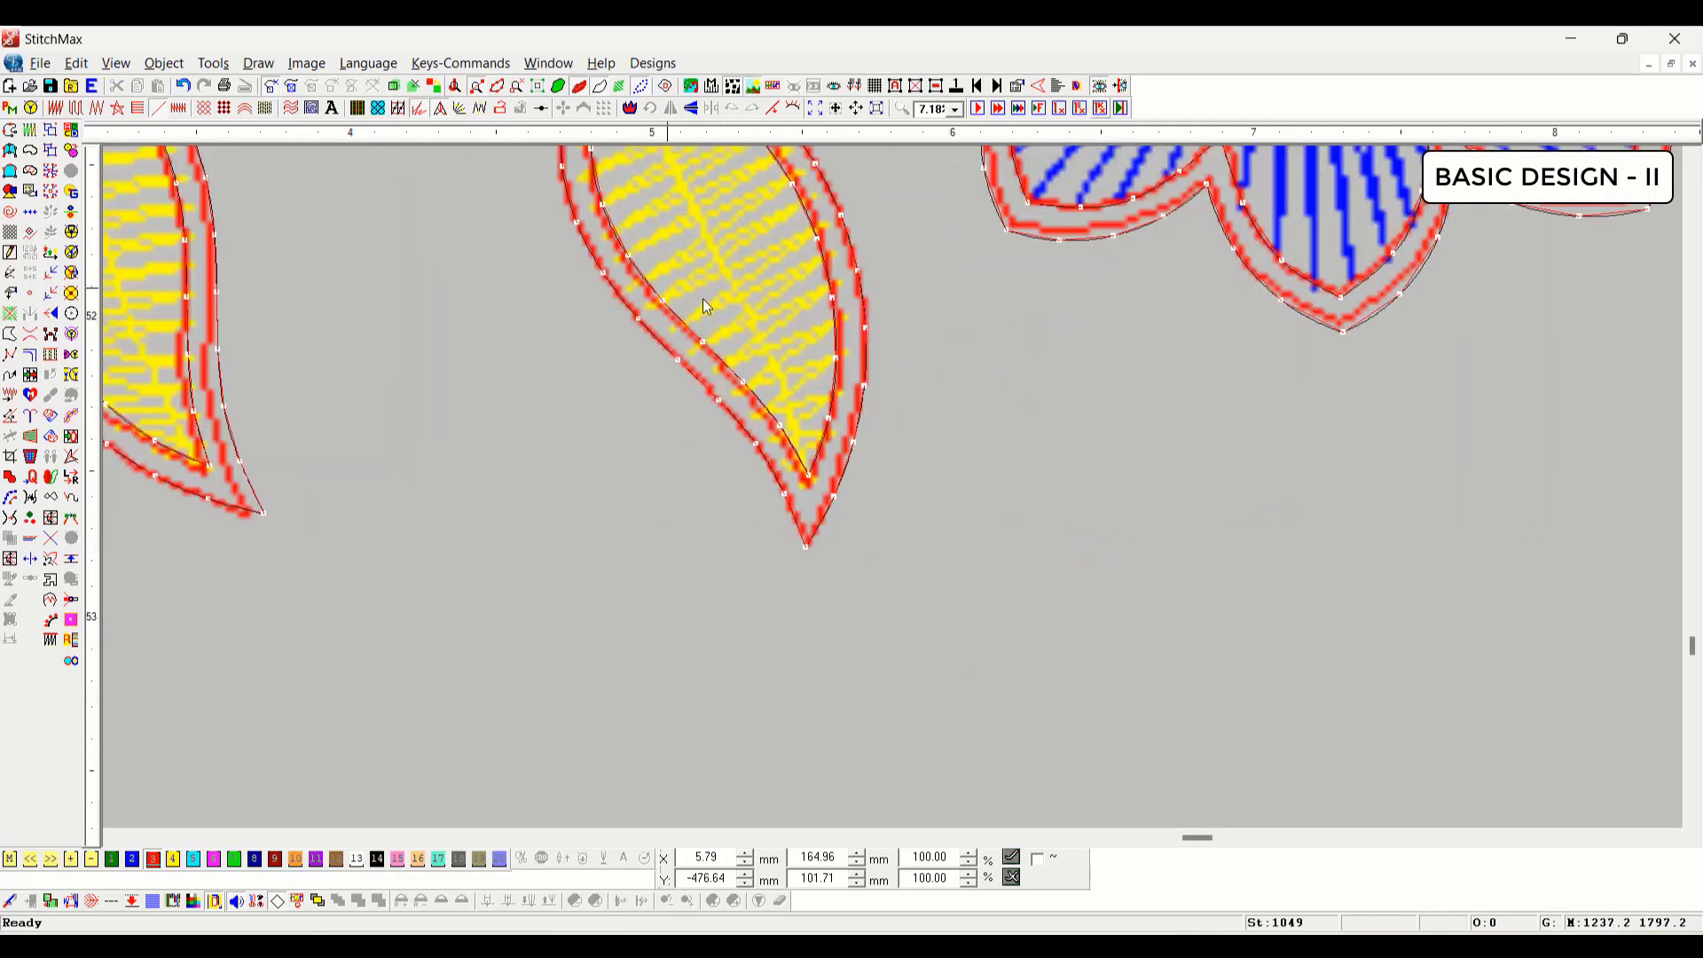
pyautogui.scroll(2, 699, 277)
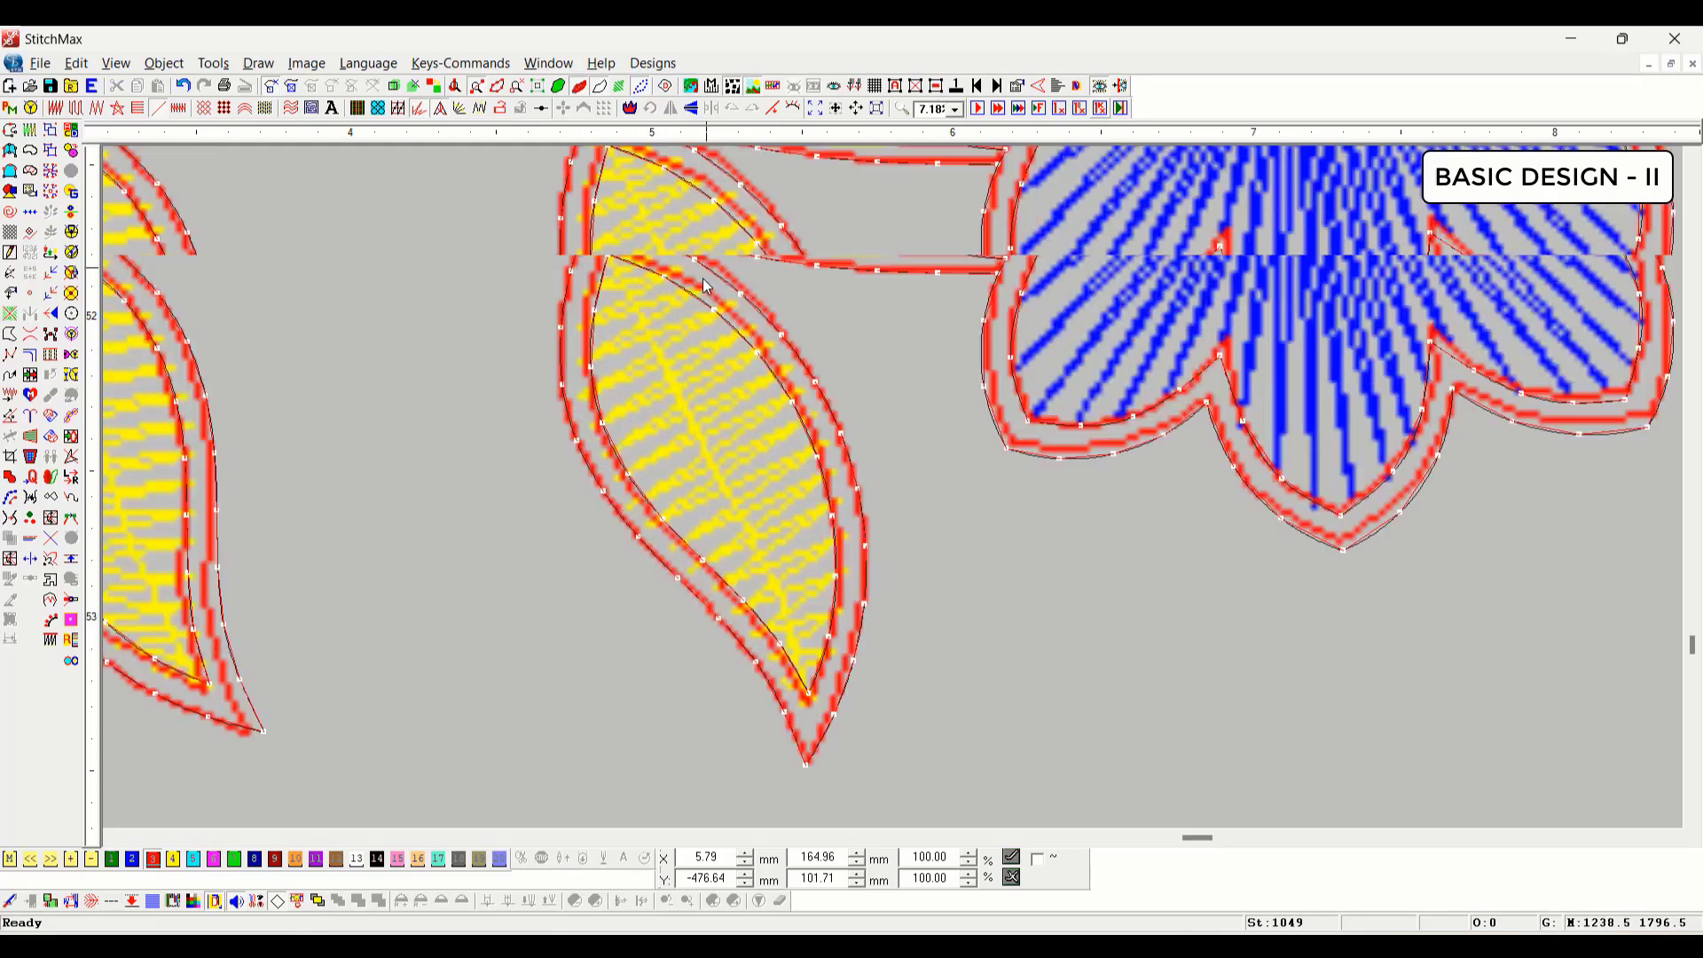
pyautogui.press('F2')
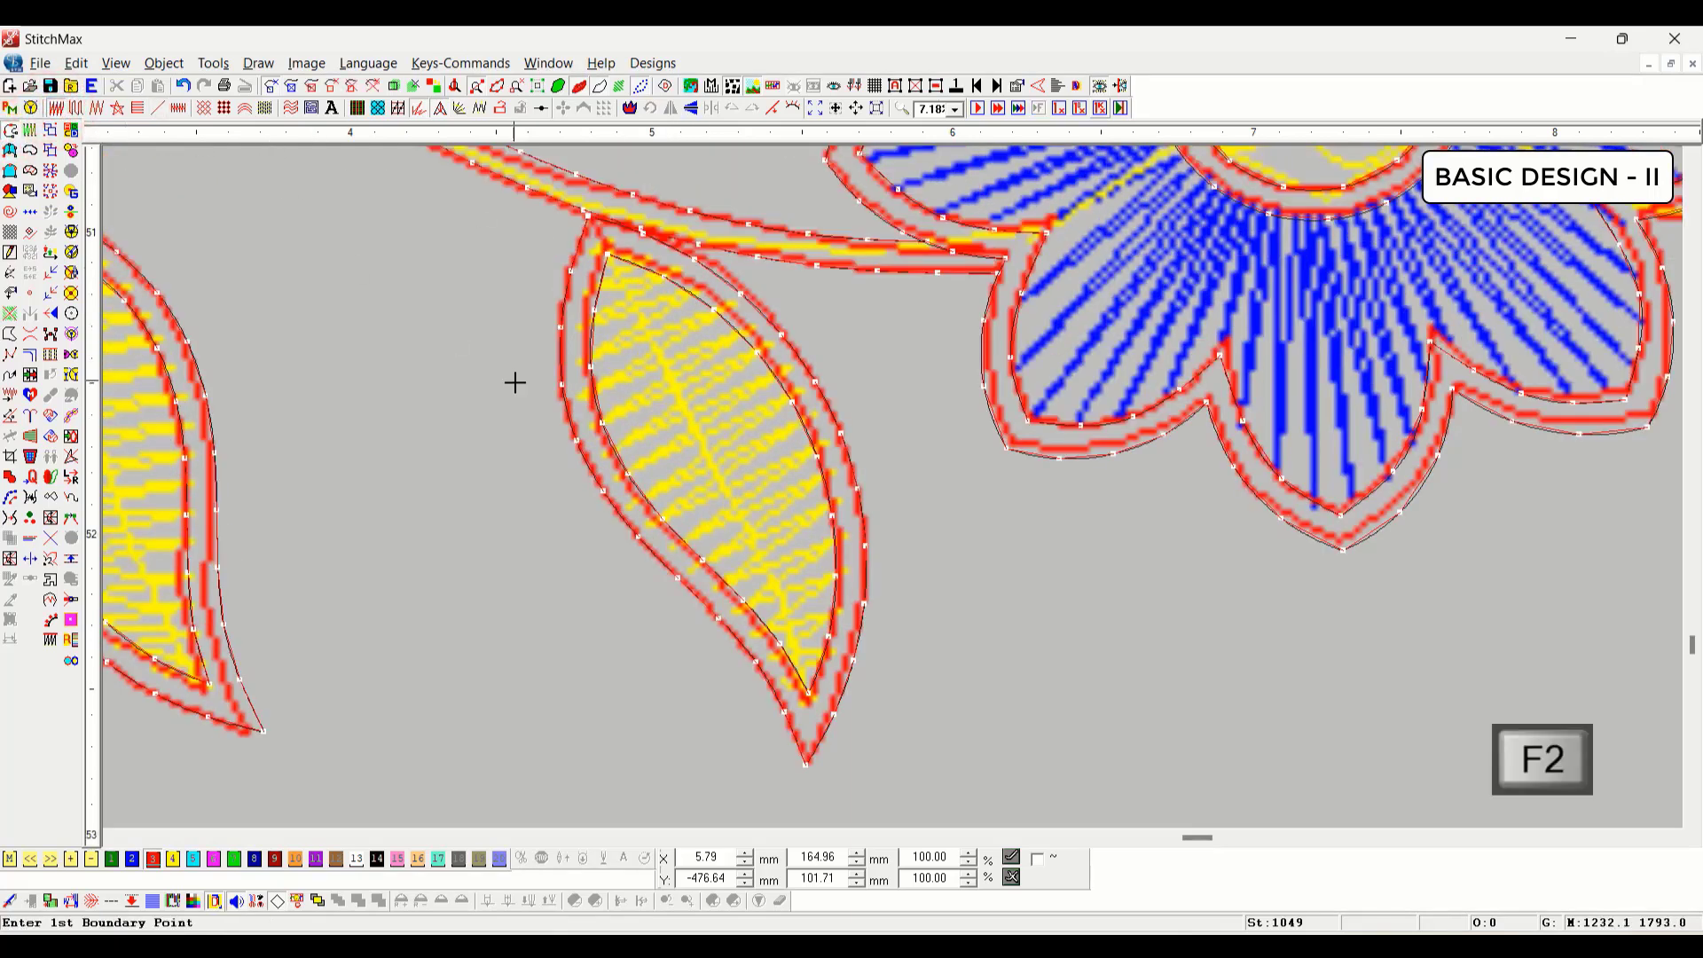
pyautogui.hotkey('ctrl', 'Tab')
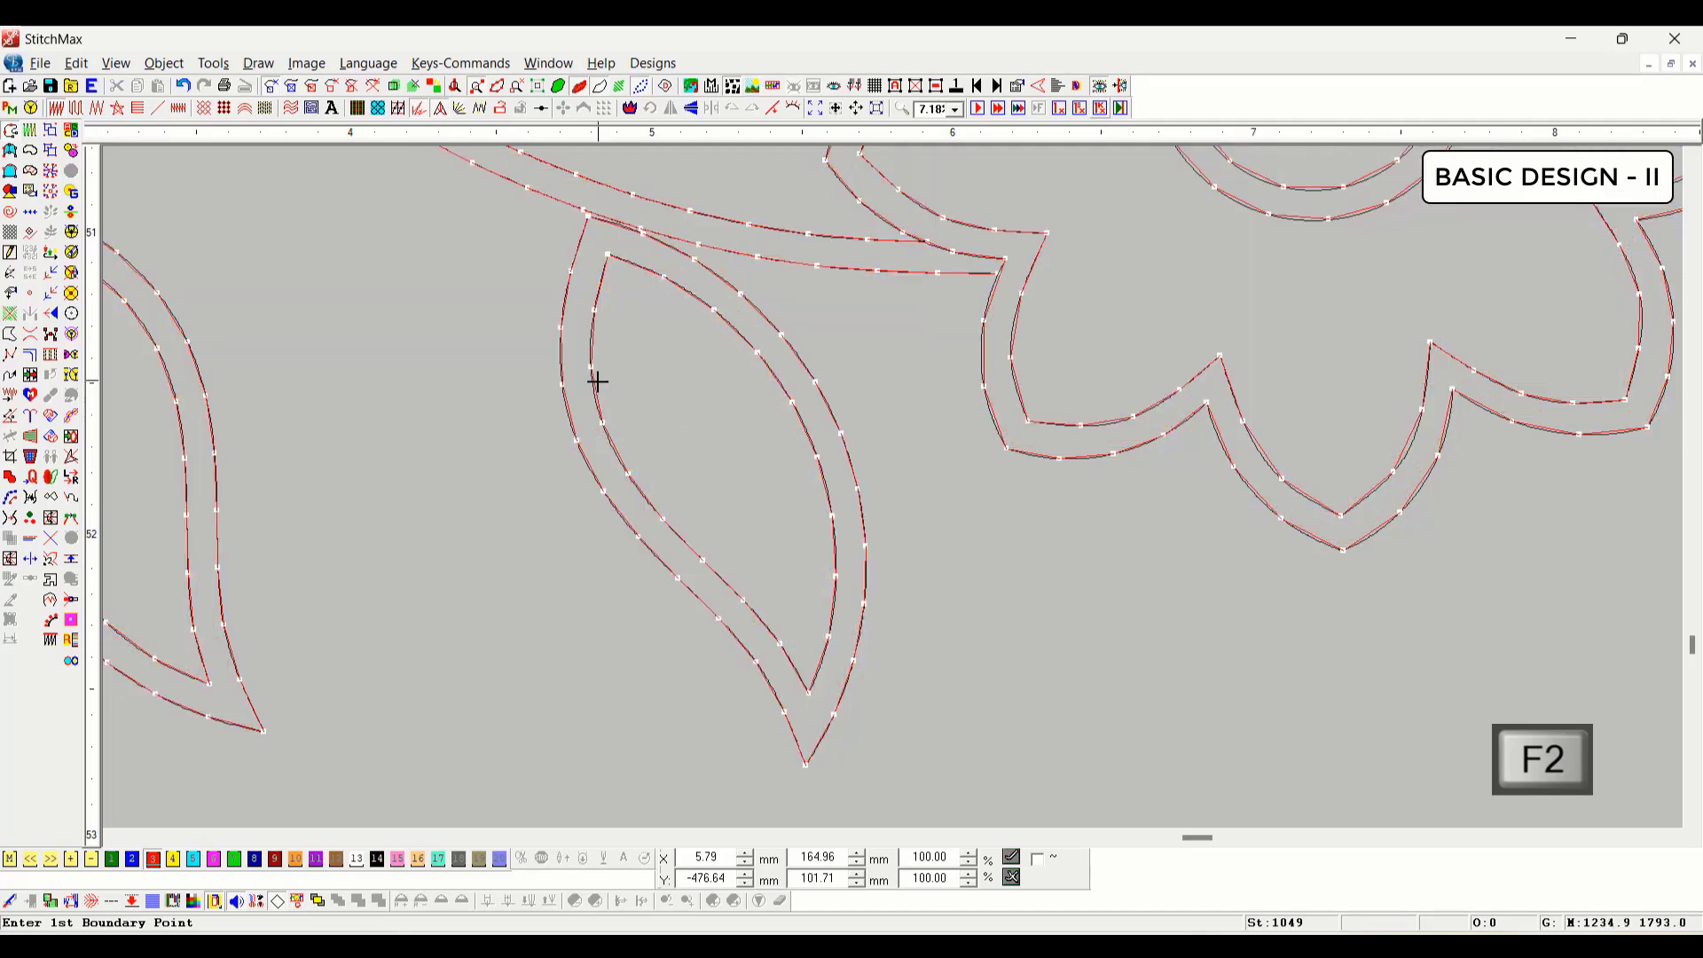
pyautogui.scroll(1, 760, 320)
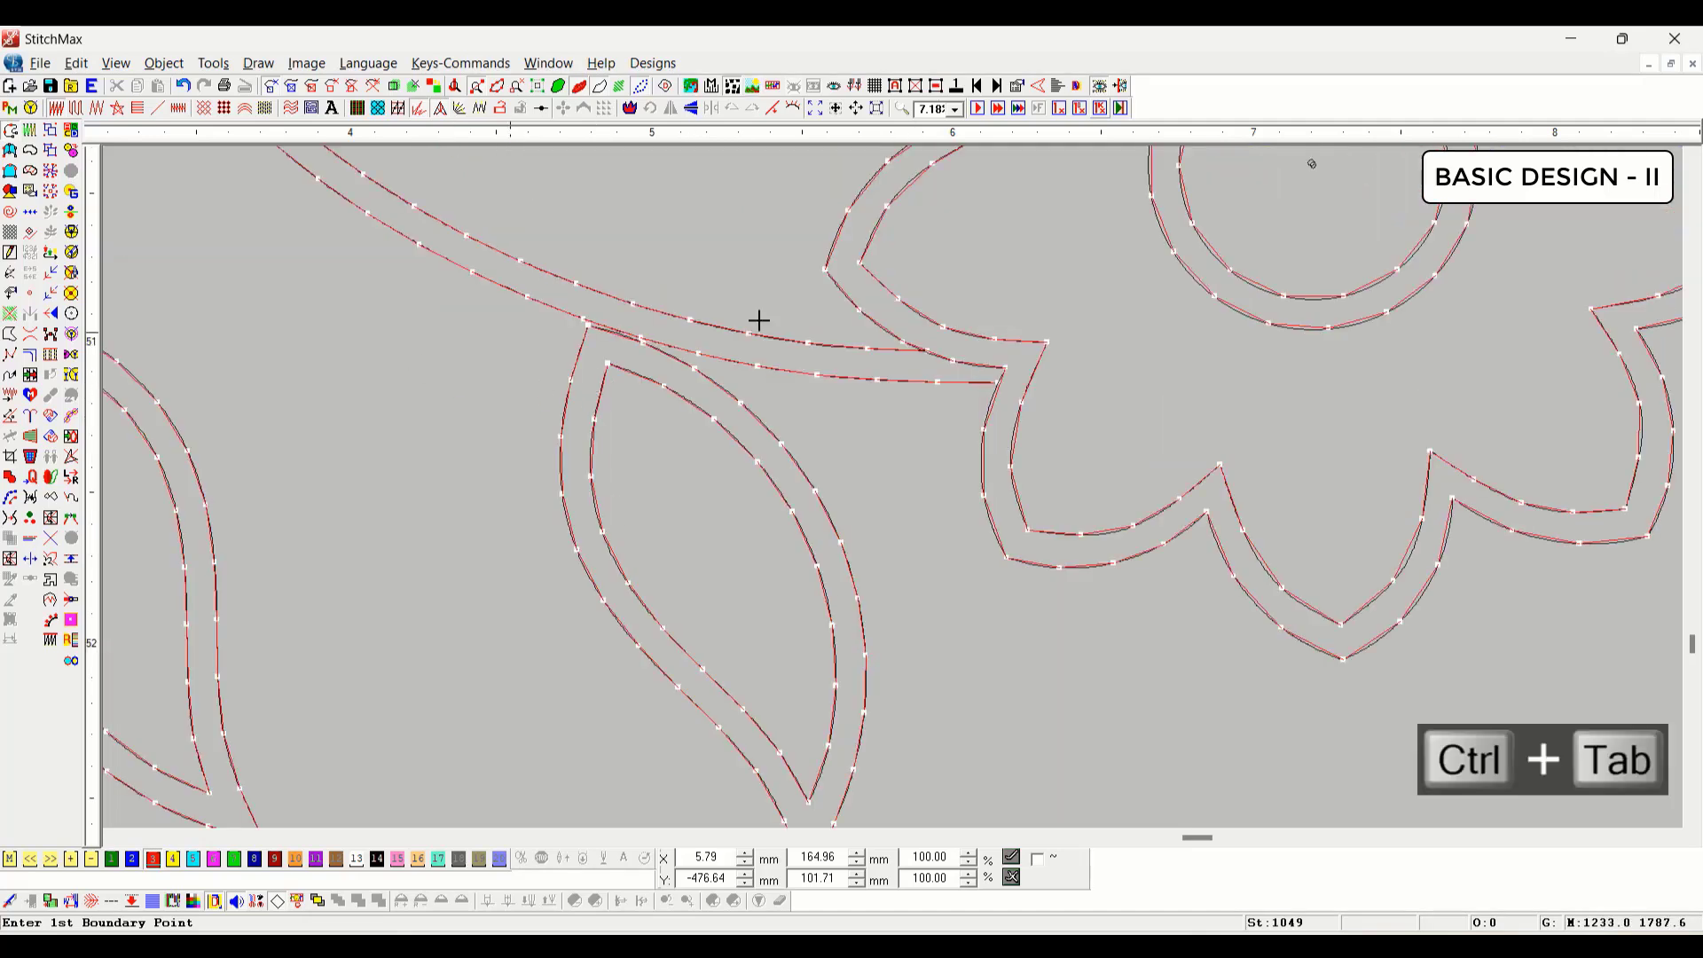
pyautogui.click(600, 348)
pyautogui.scroll(-2, 866, 471)
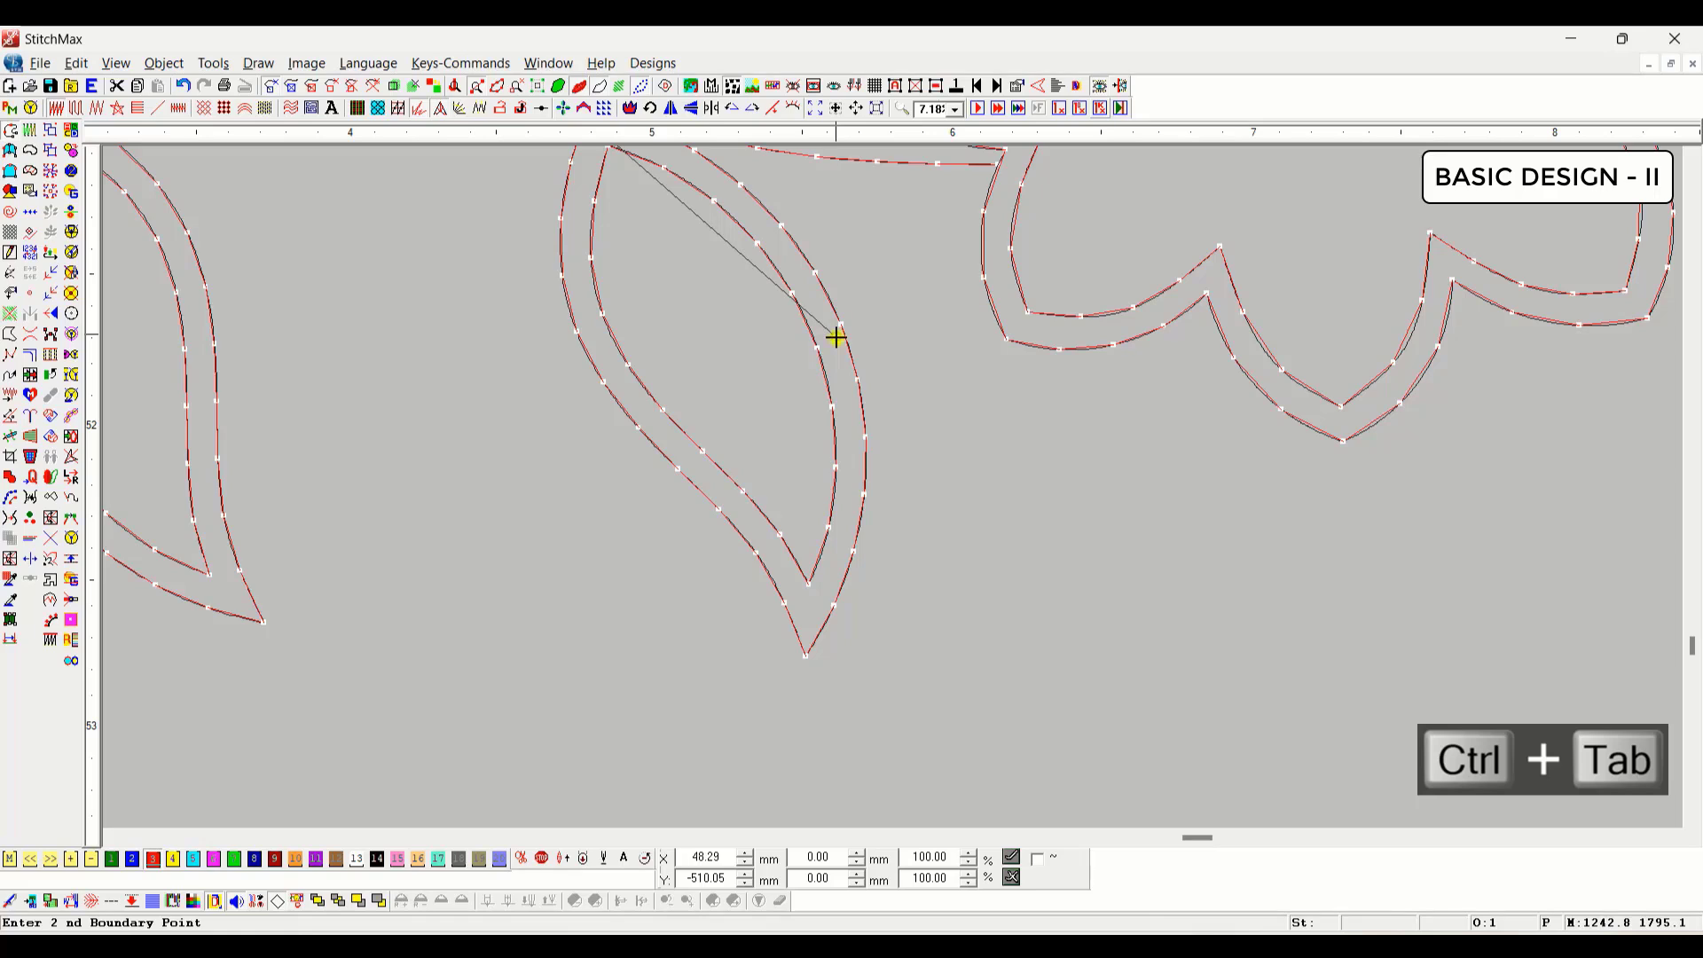
pyautogui.click(836, 337)
pyautogui.rightClick(805, 623)
pyautogui.click(736, 502)
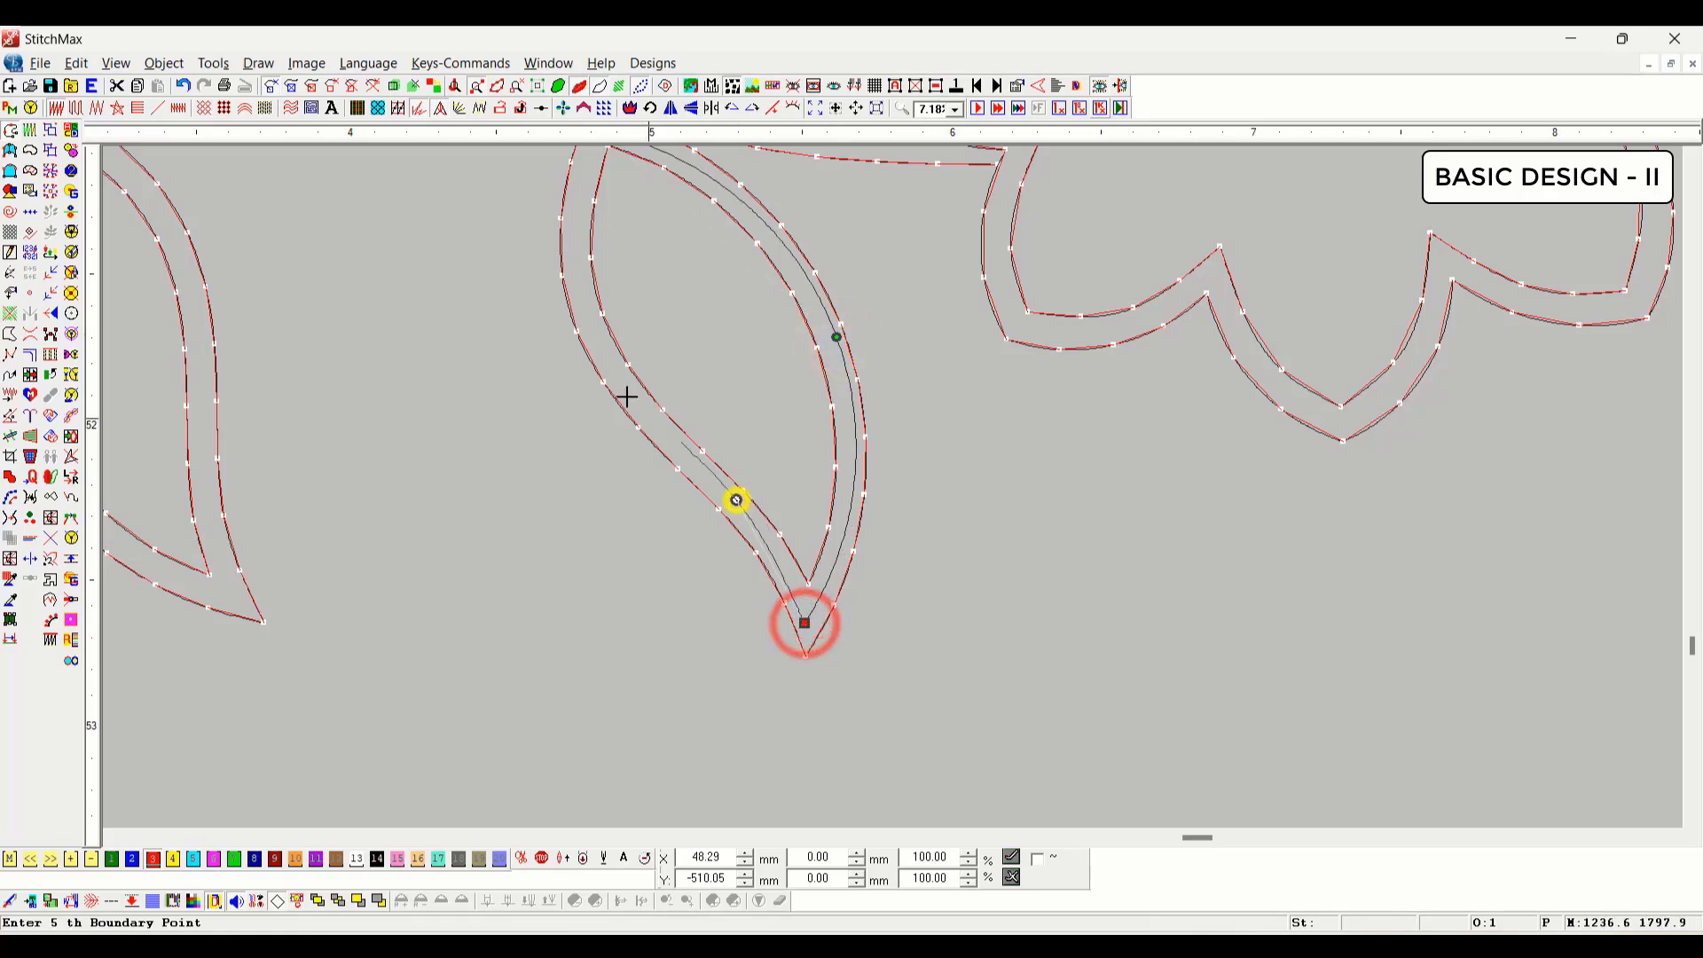
pyautogui.click(620, 381)
pyautogui.click(570, 240)
pyautogui.scroll(1, 573, 291)
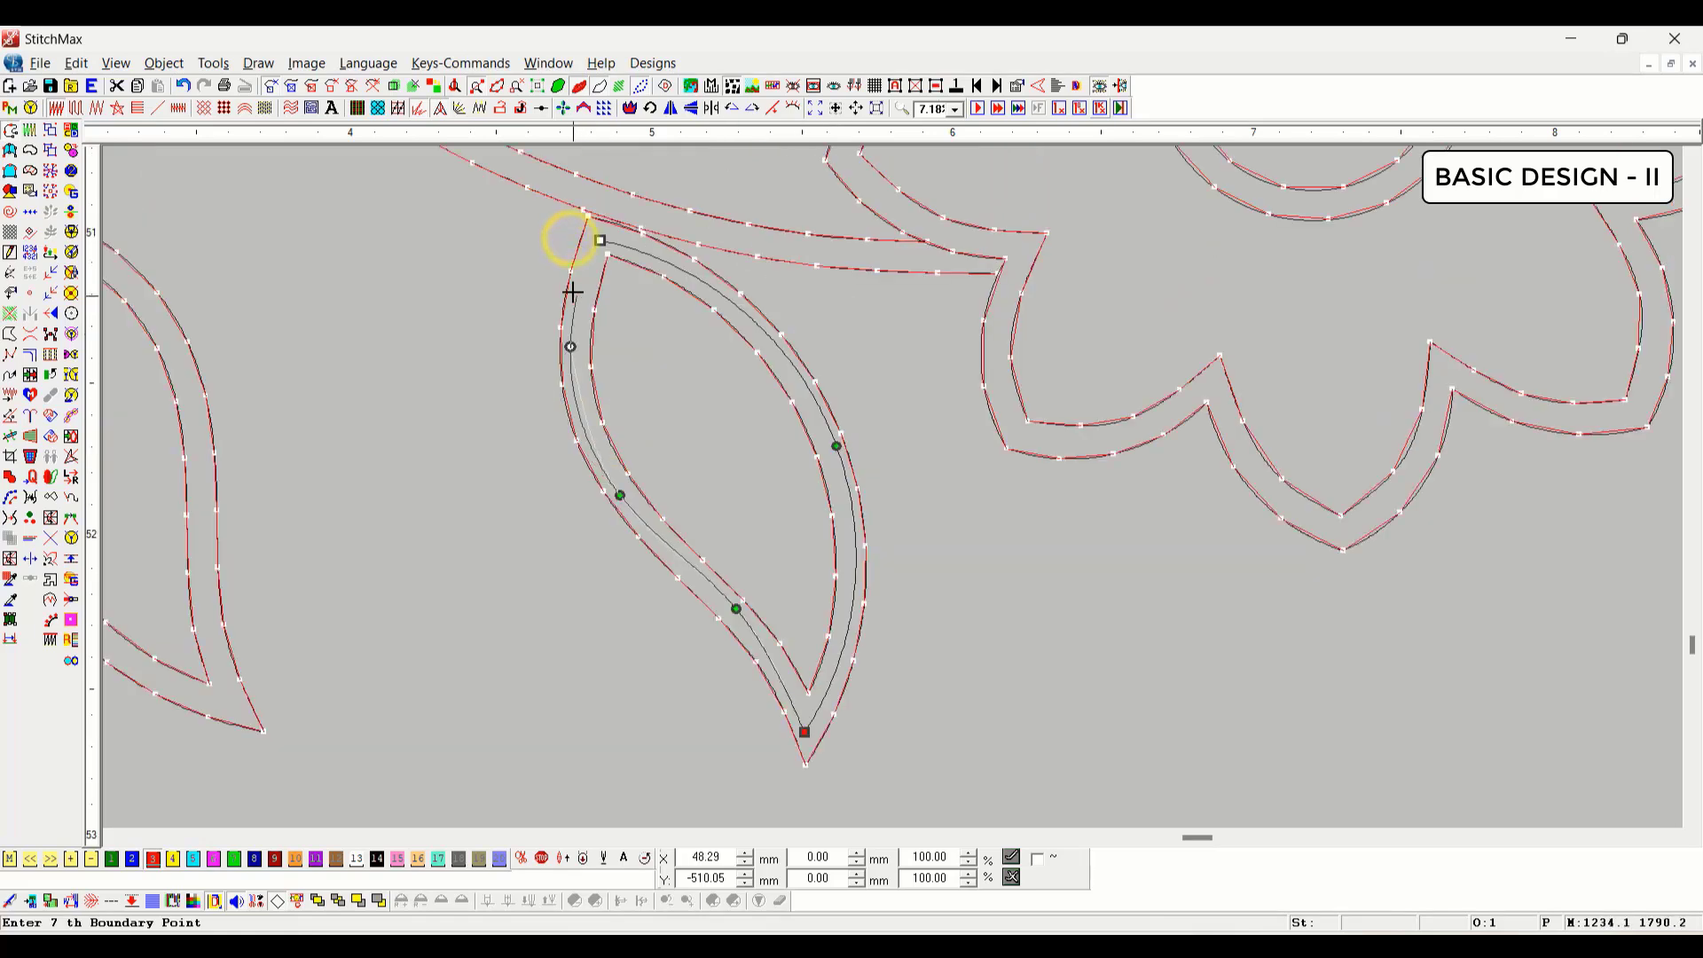
pyautogui.press('Return')
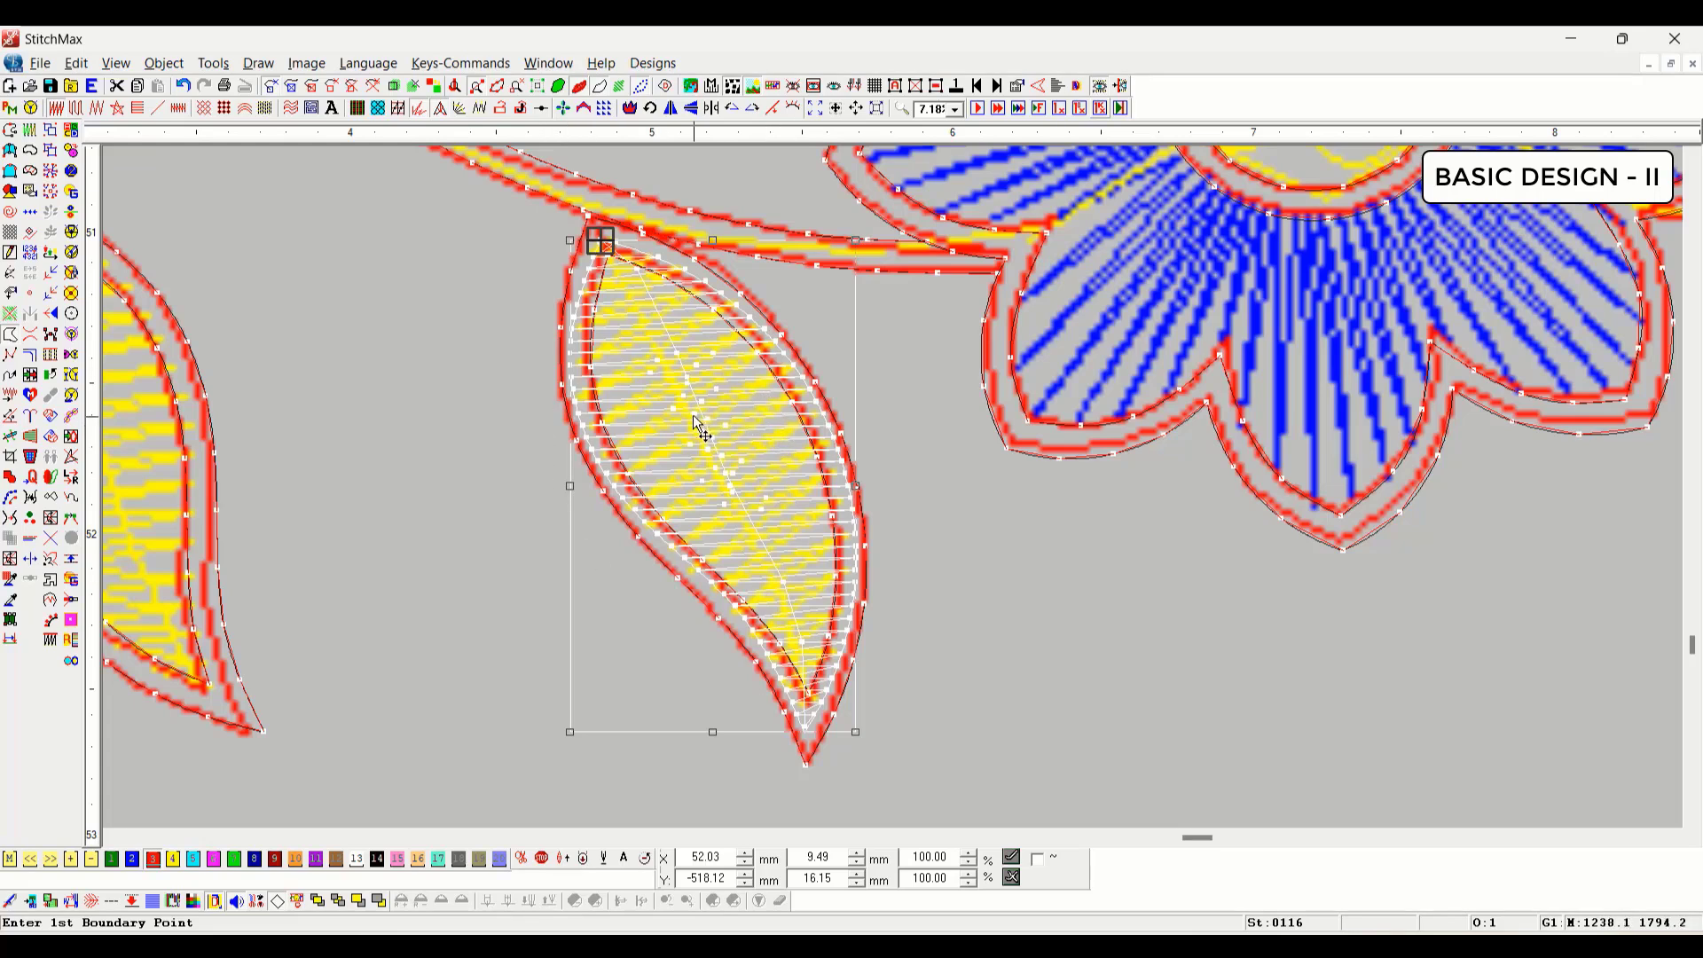
# Step: Set the small hanging leaf's satin stitch spacing to 0.75 mm and its fill direction to 36 degrees
pyautogui.press('f')
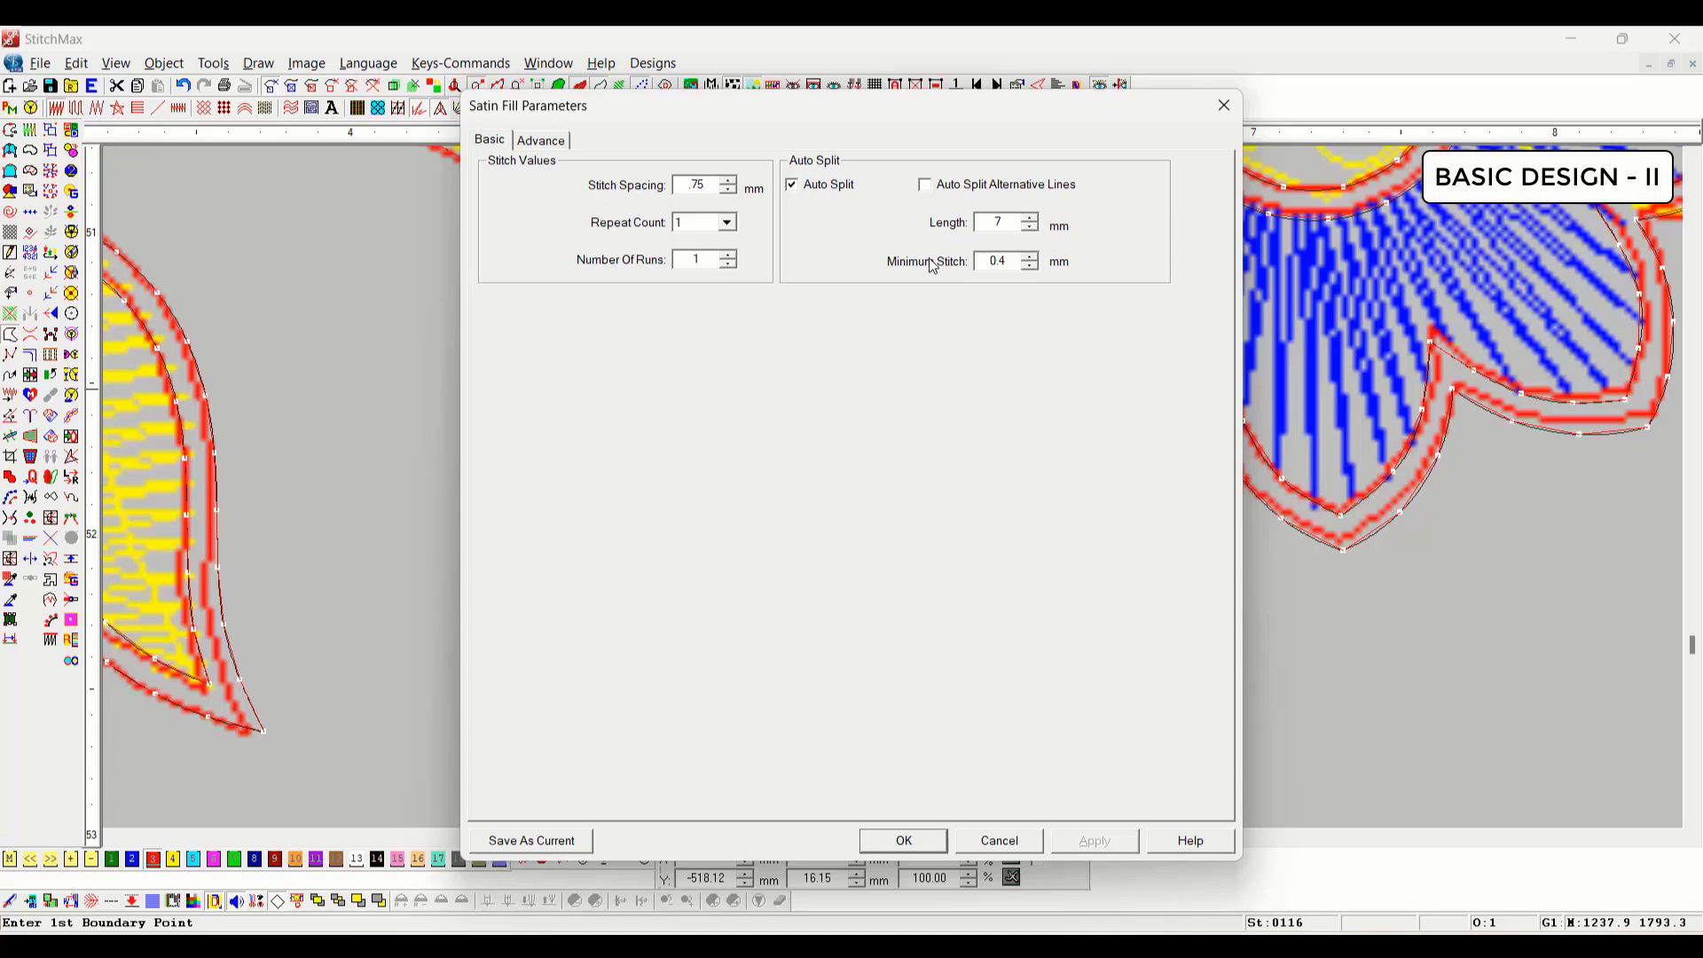
pyautogui.press('Return')
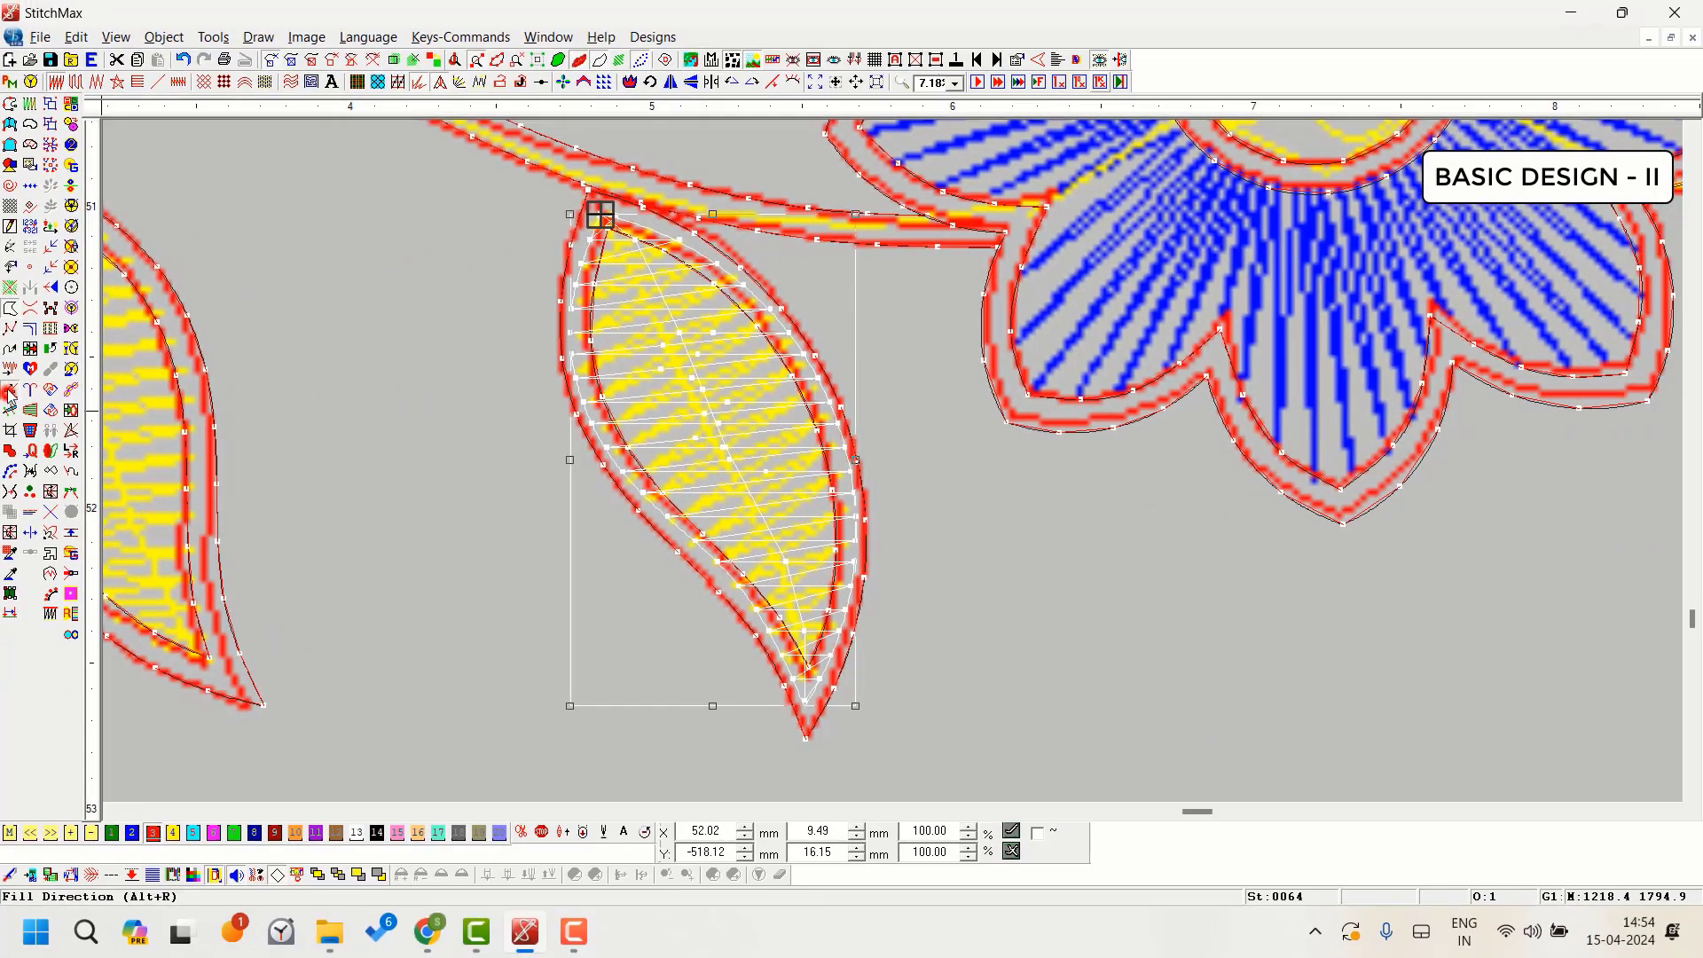
pyautogui.click(24, 407)
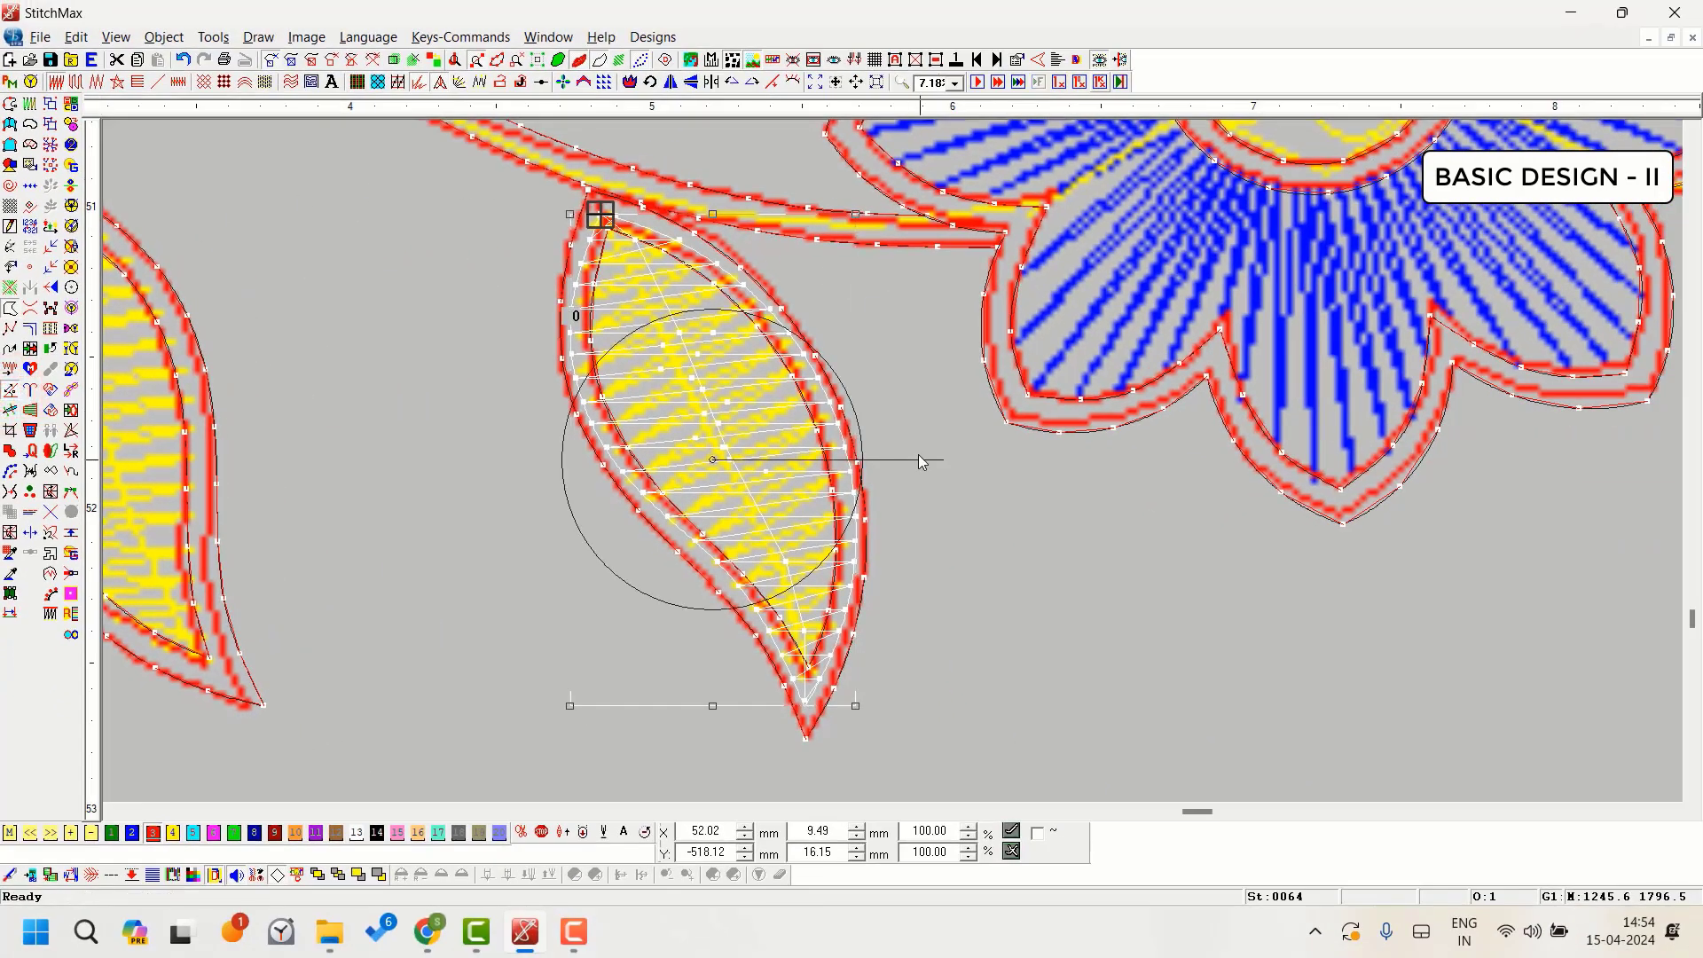
pyautogui.moveTo(919, 458); pyautogui.dragTo(916, 312)
pyautogui.click(909, 307)
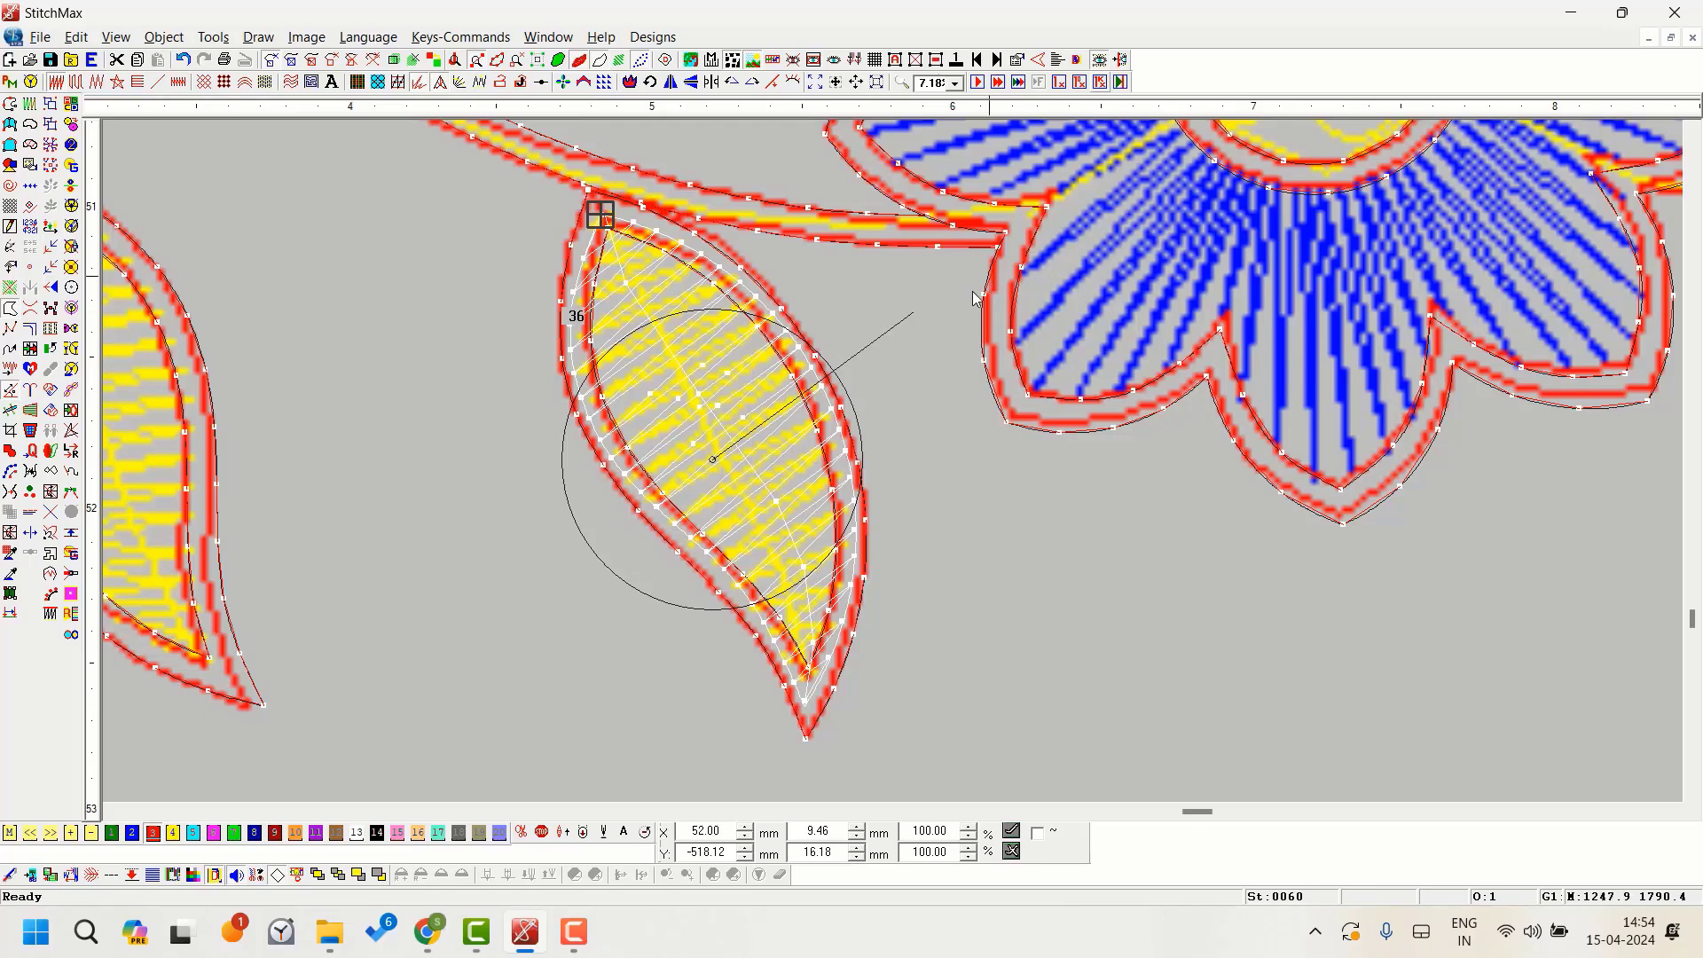
pyautogui.press('Escape')
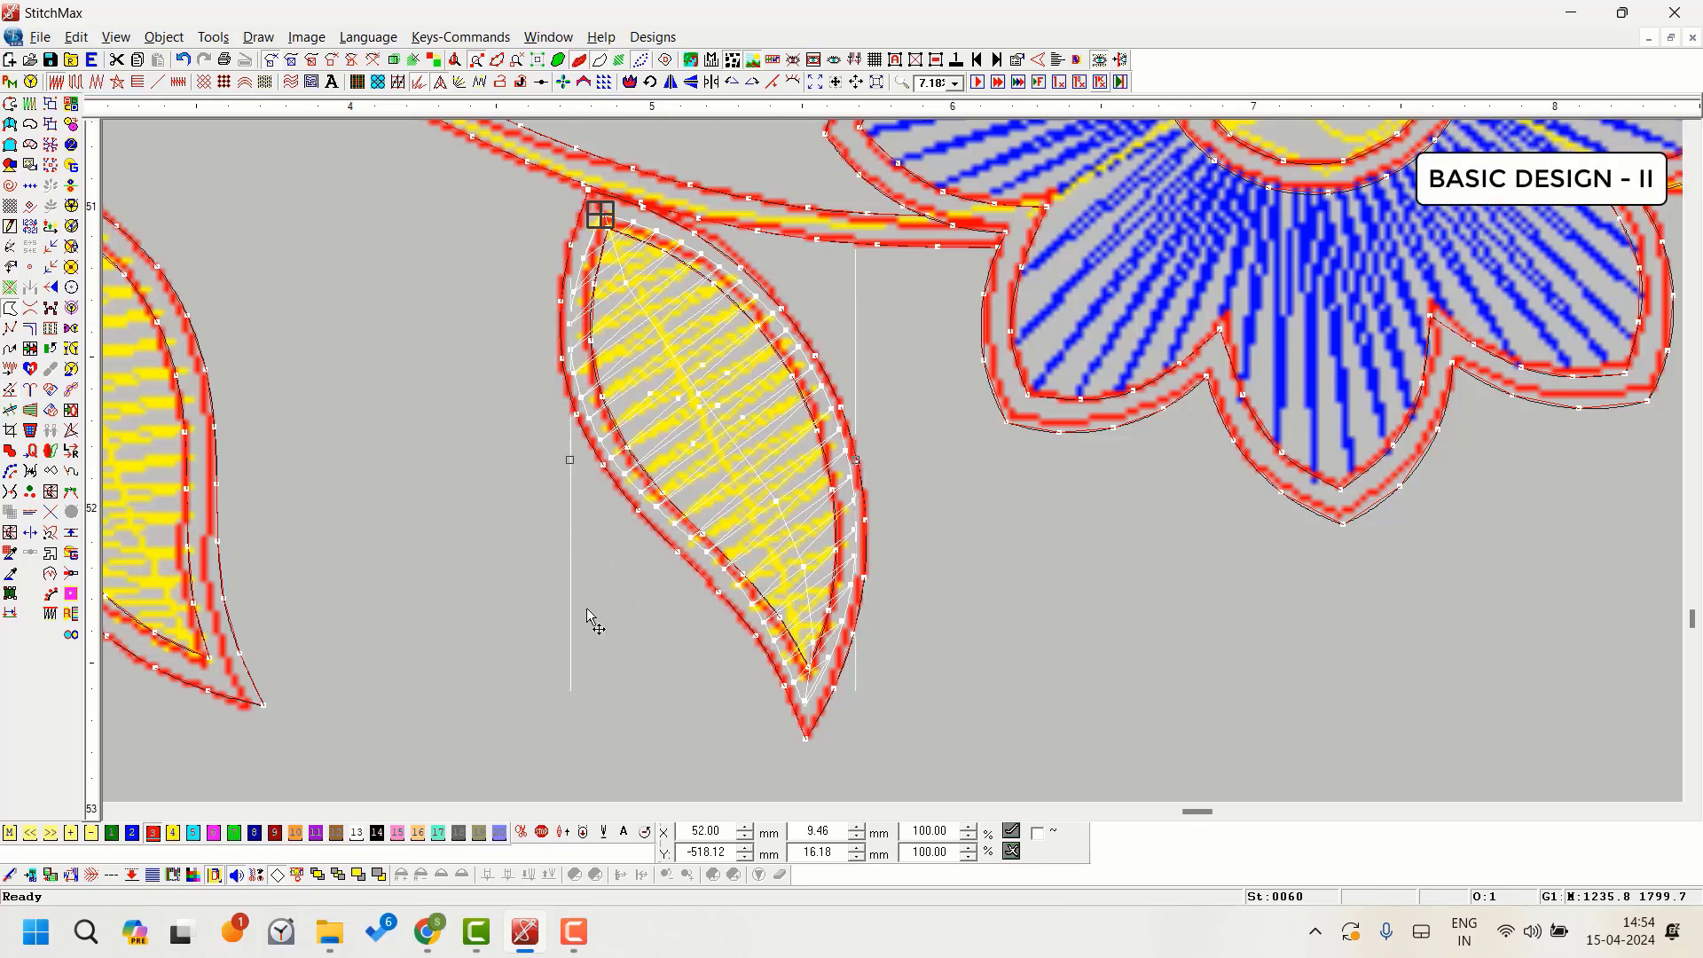
# Step: Recolour the small hanging leaf's satin fill yellow with colour 4 and deselect it
pyautogui.click(175, 832)
pyautogui.click(309, 635)
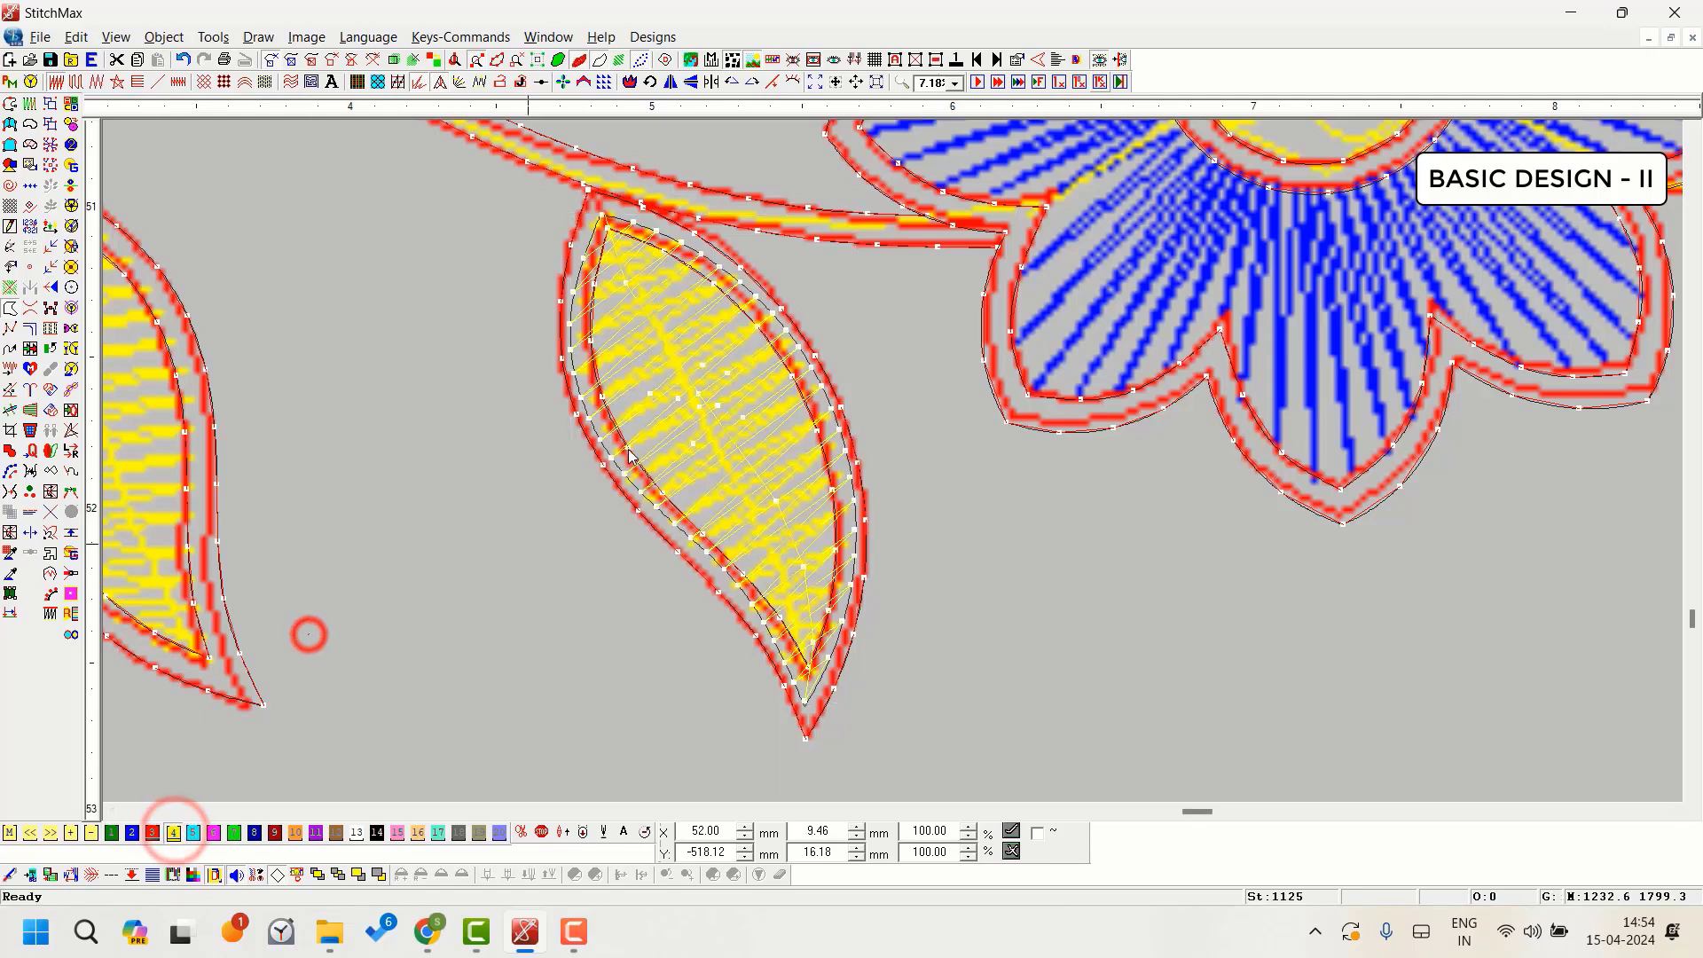
pyautogui.scroll(-1, 994, 608)
pyautogui.scroll(-1, 995, 608)
pyautogui.click(994, 608)
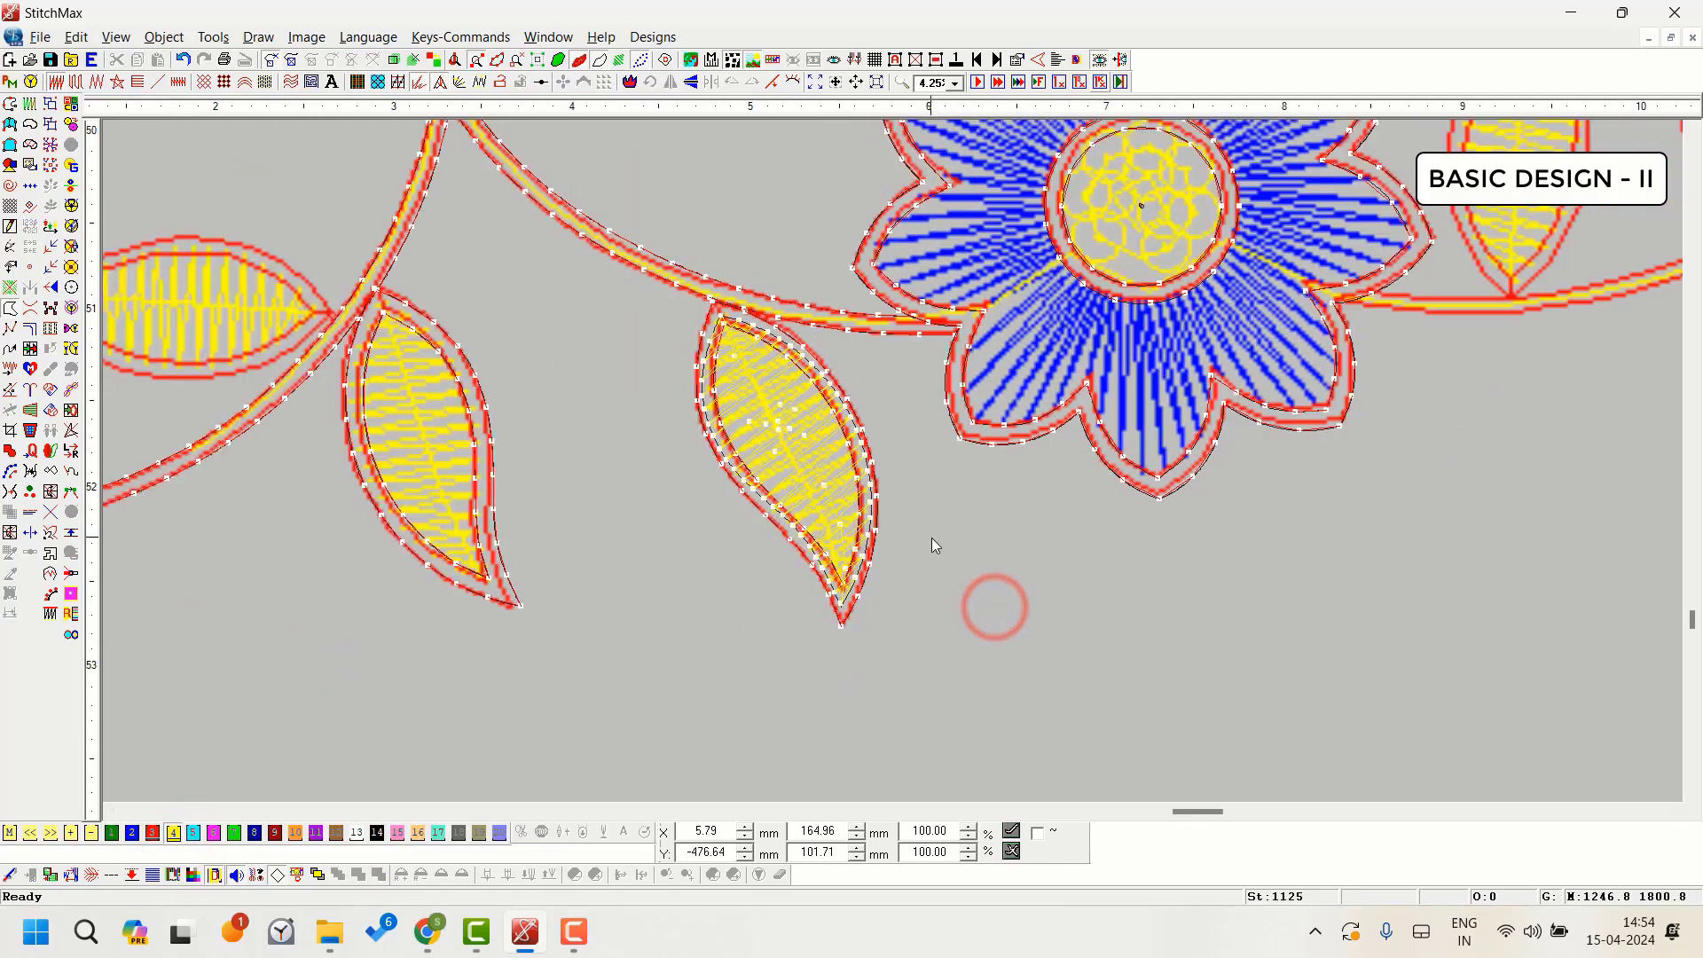
# Step: Examine the yellow-filled leaf within the whole floral design and the artwork around the large flower and leaves
pyautogui.press('i')
pyautogui.press('i')
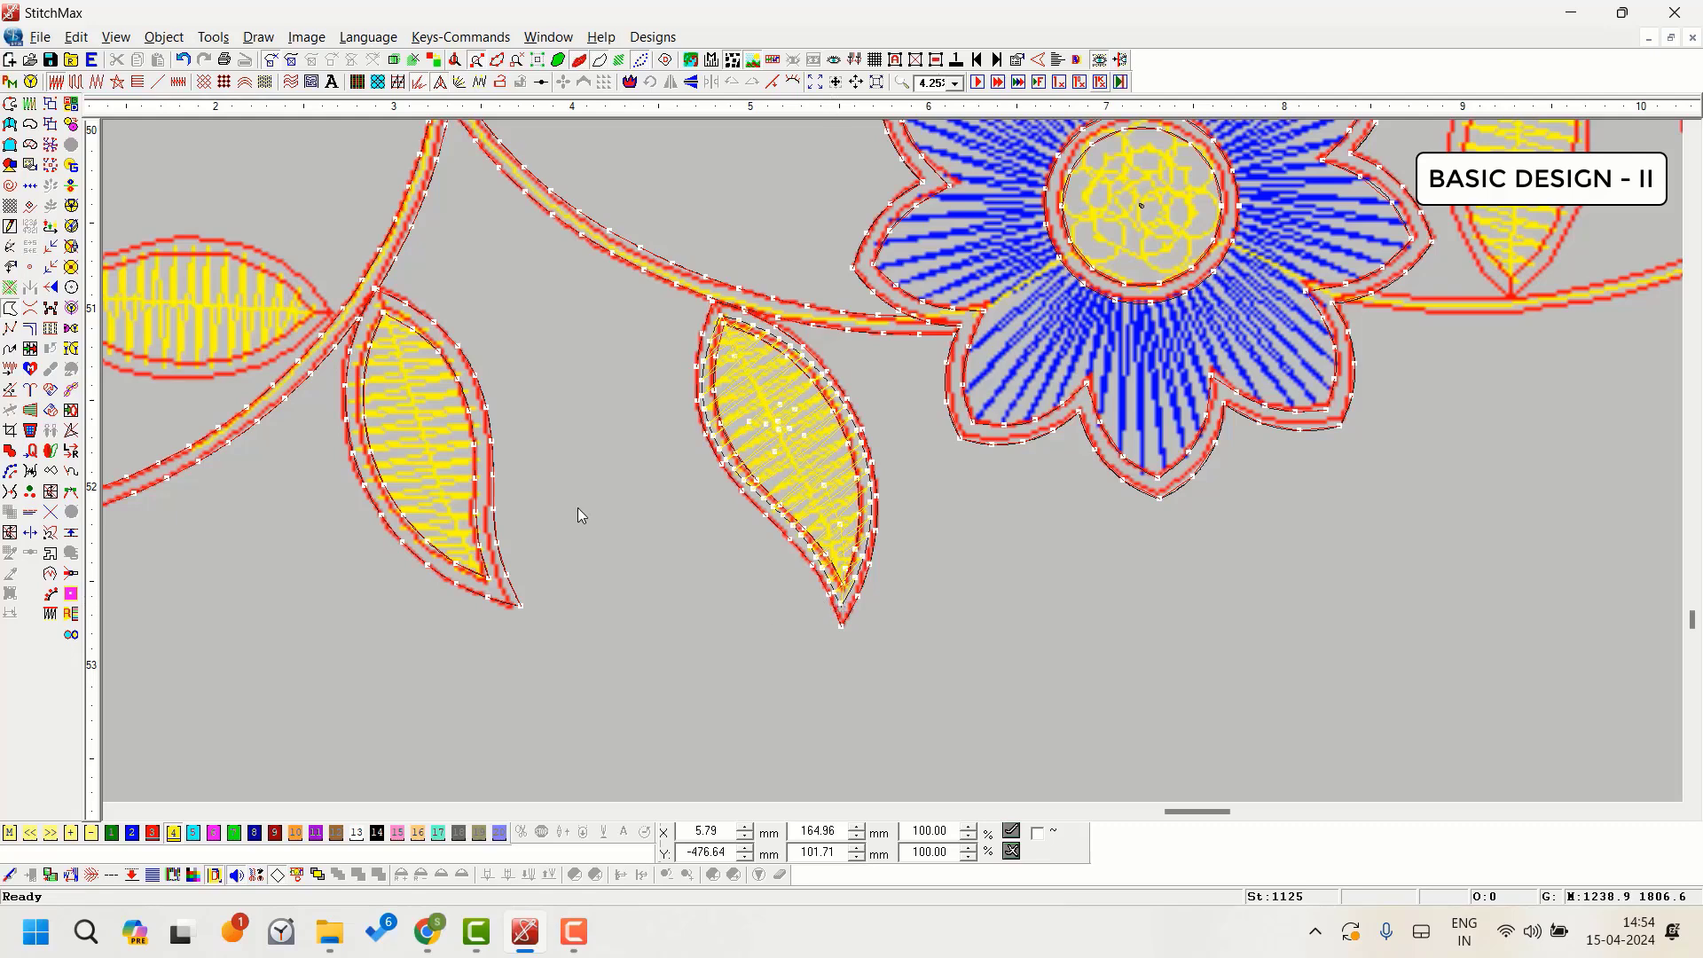
pyautogui.scroll(-4, 580, 516)
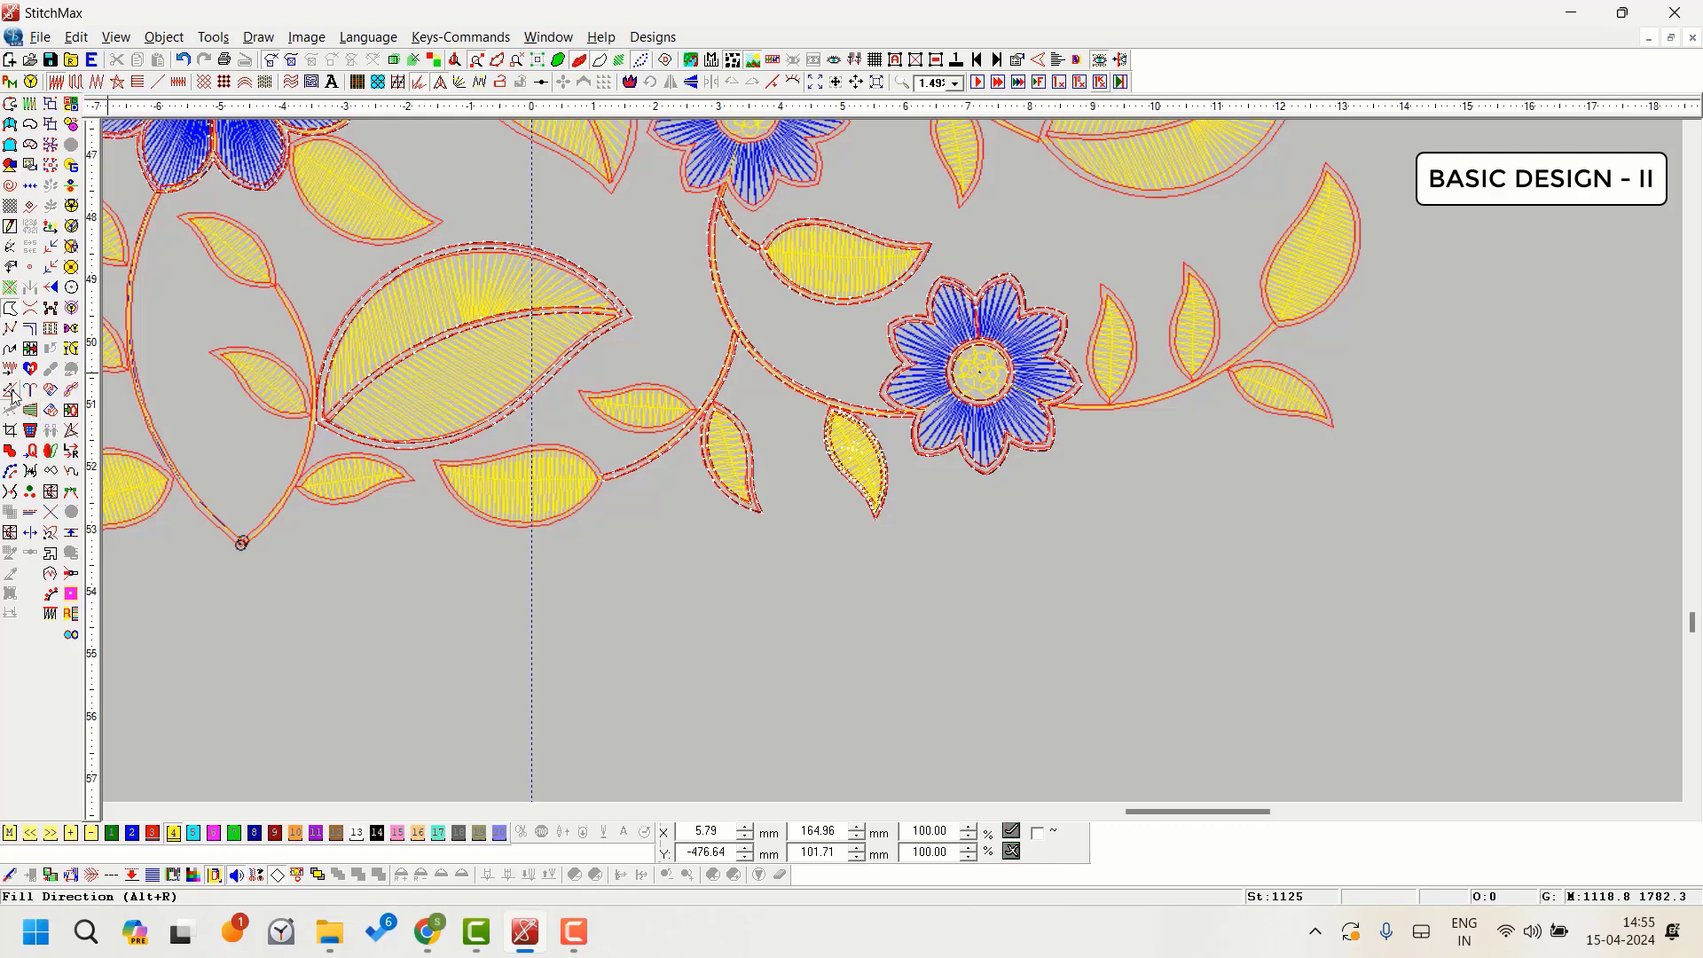
pyautogui.scroll(-4, 595, 431)
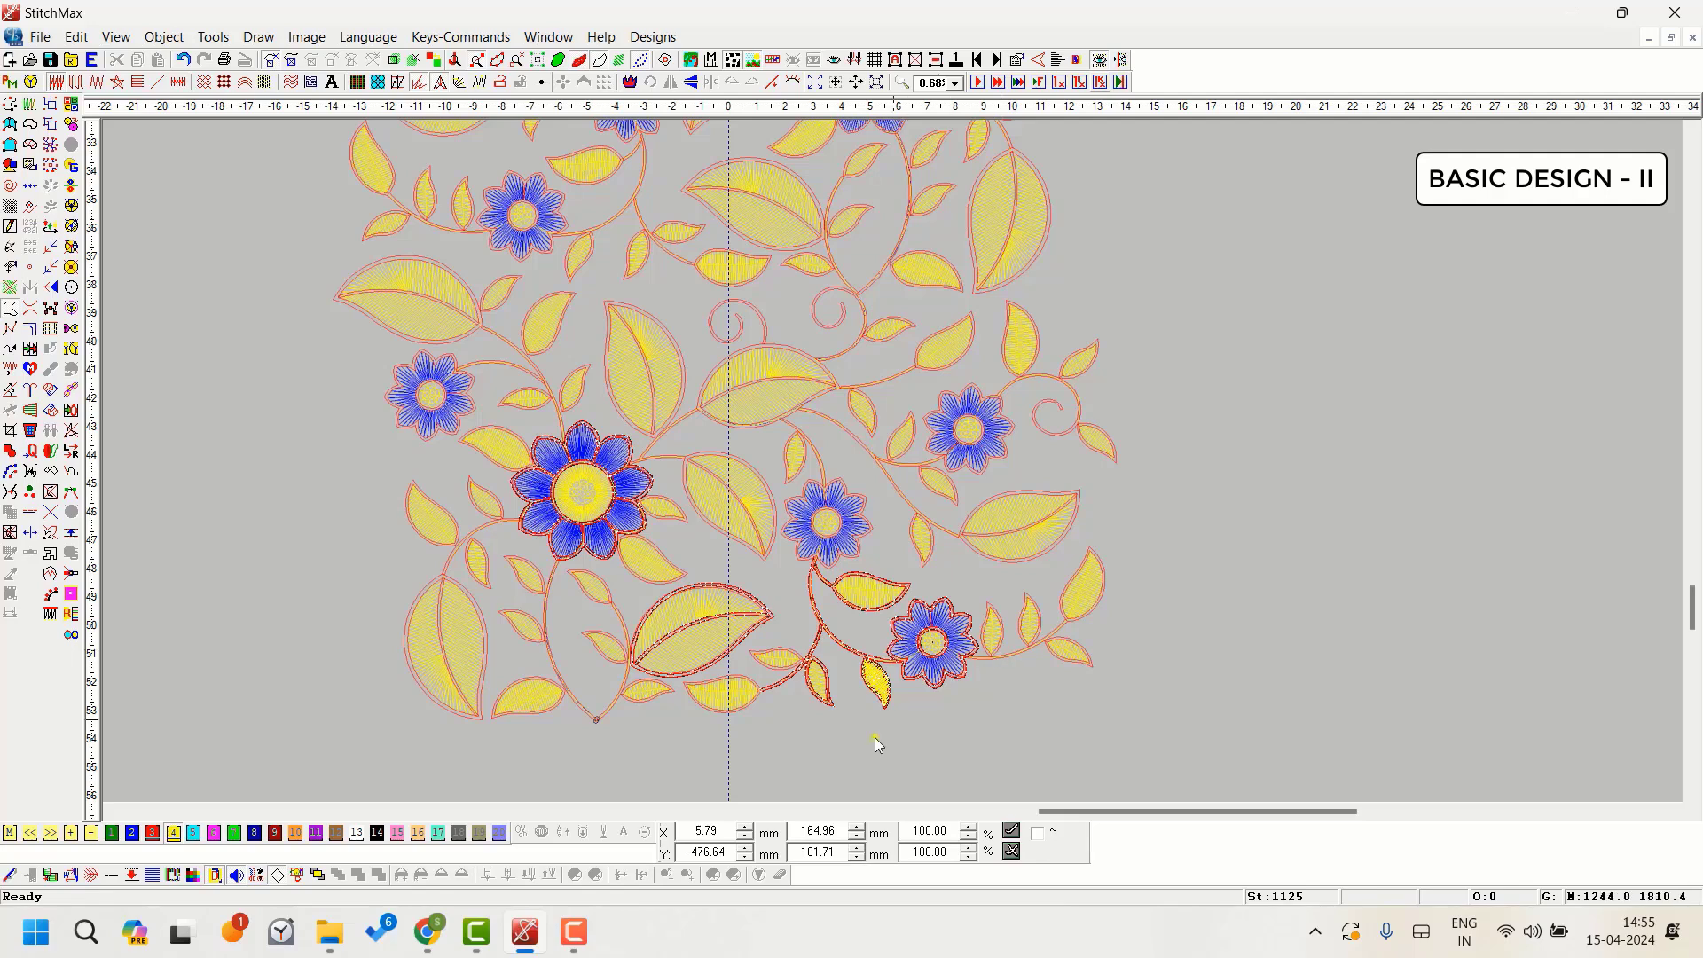
pyautogui.rightClick(875, 739)
pyautogui.click(776, 551)
pyautogui.click(833, 568)
pyautogui.click(955, 604)
pyautogui.scroll(-1, 1045, 623)
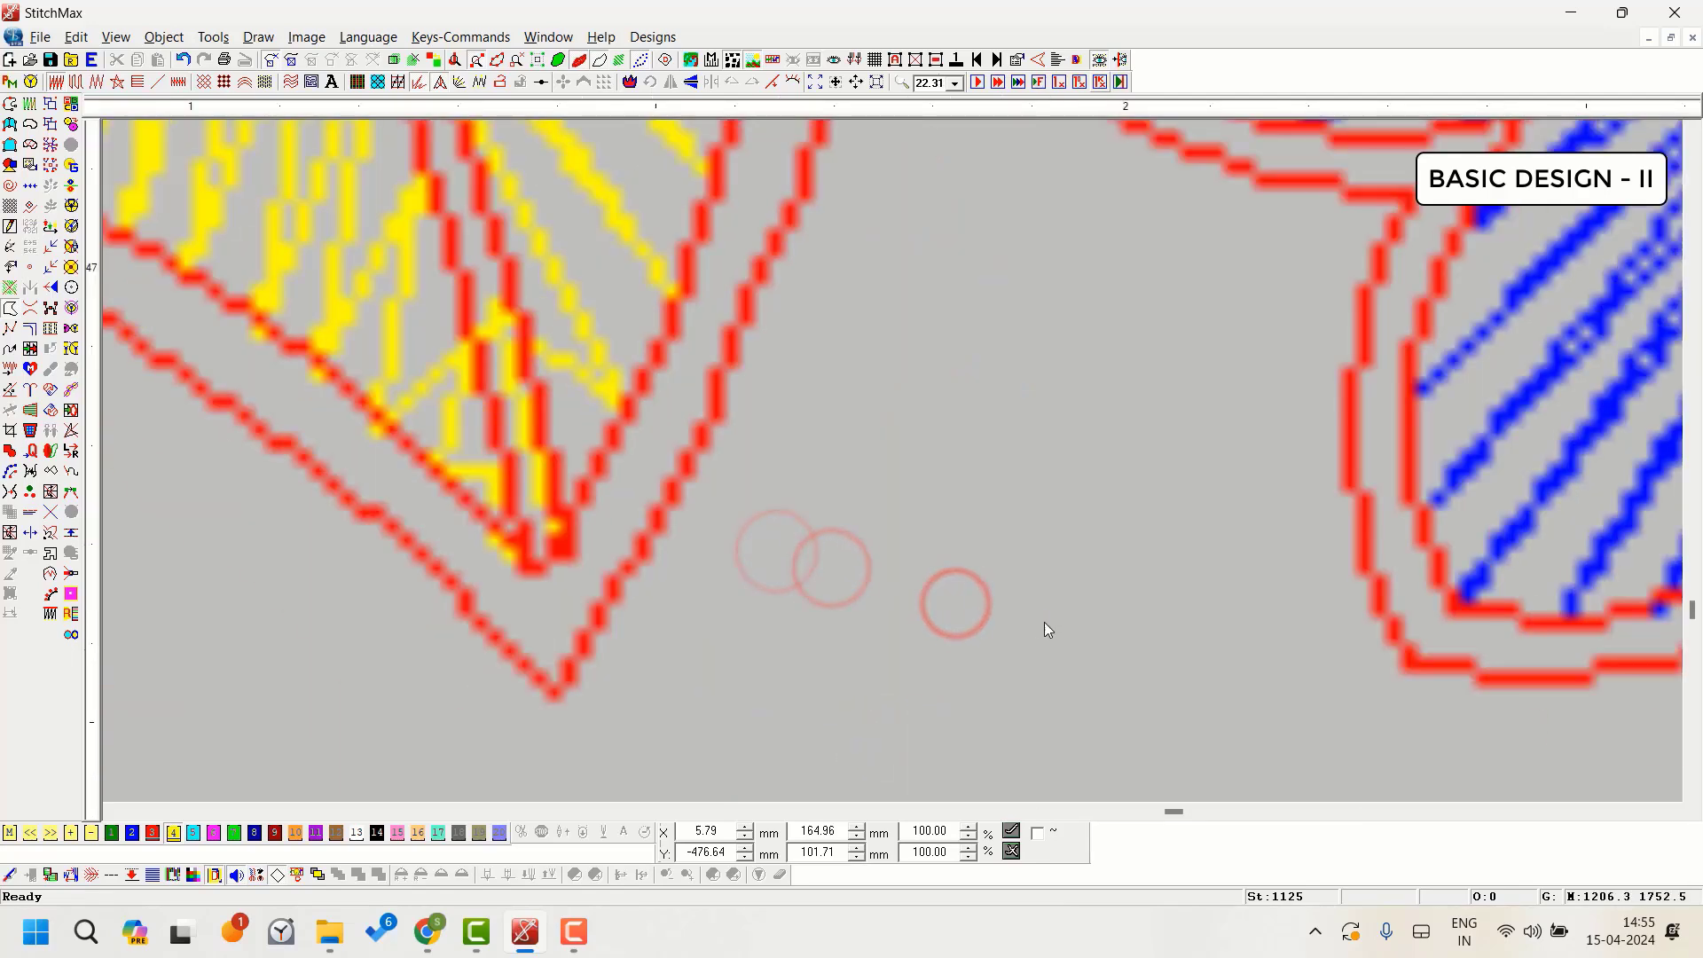
pyautogui.scroll(-6, 1045, 630)
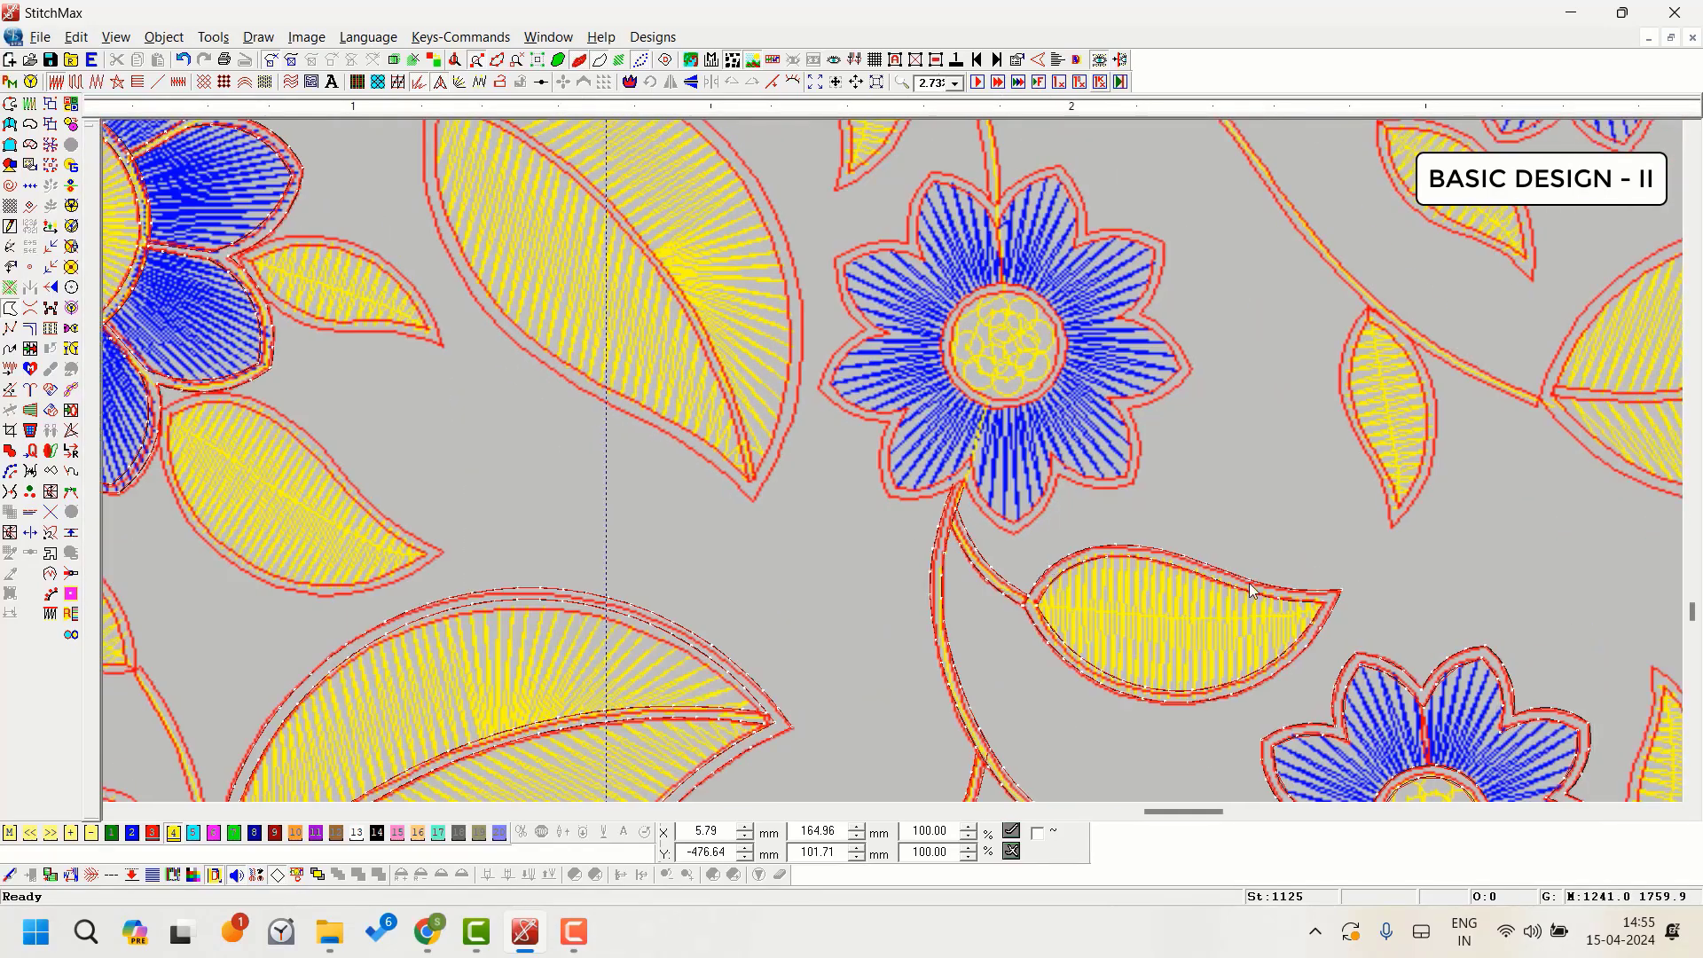
# Step: Start a Dual Sides shape on the leaf above the lower flower, tracing its lower edge midway between the two outlines
pyautogui.press('Right')
pyautogui.press('Right')
pyautogui.press('Right')
pyautogui.scroll(1, 1394, 568)
pyautogui.press('Down')
pyautogui.press('Down')
pyautogui.scroll(1, 1371, 519)
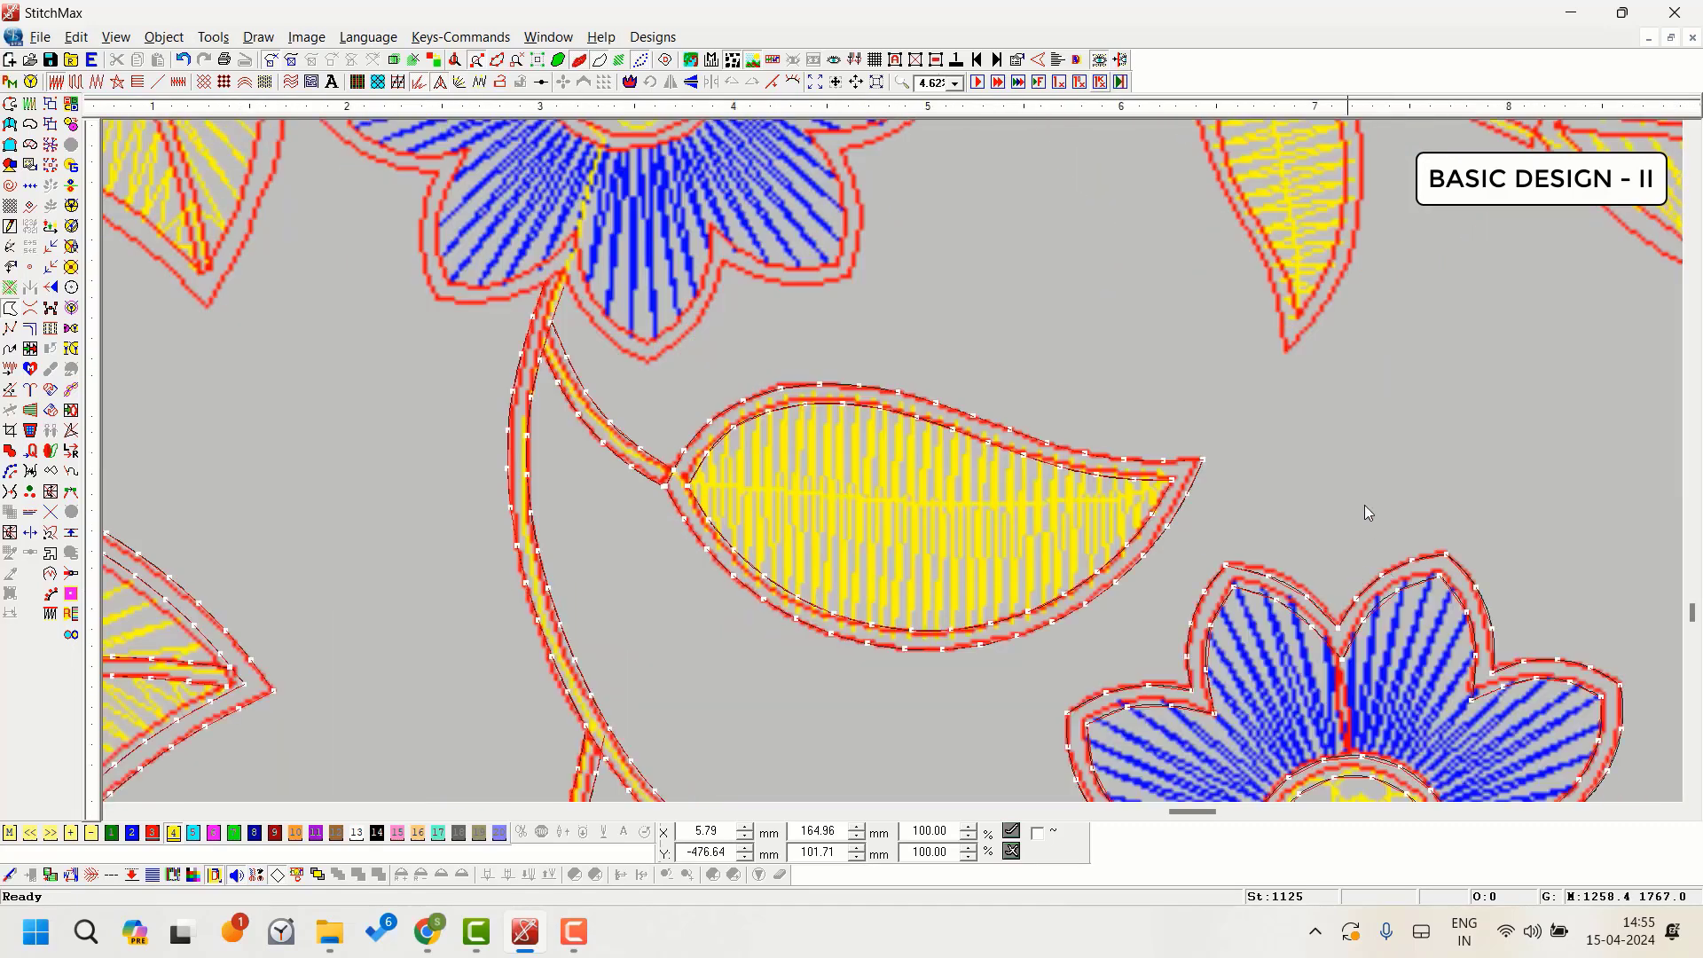
pyautogui.press('F11')
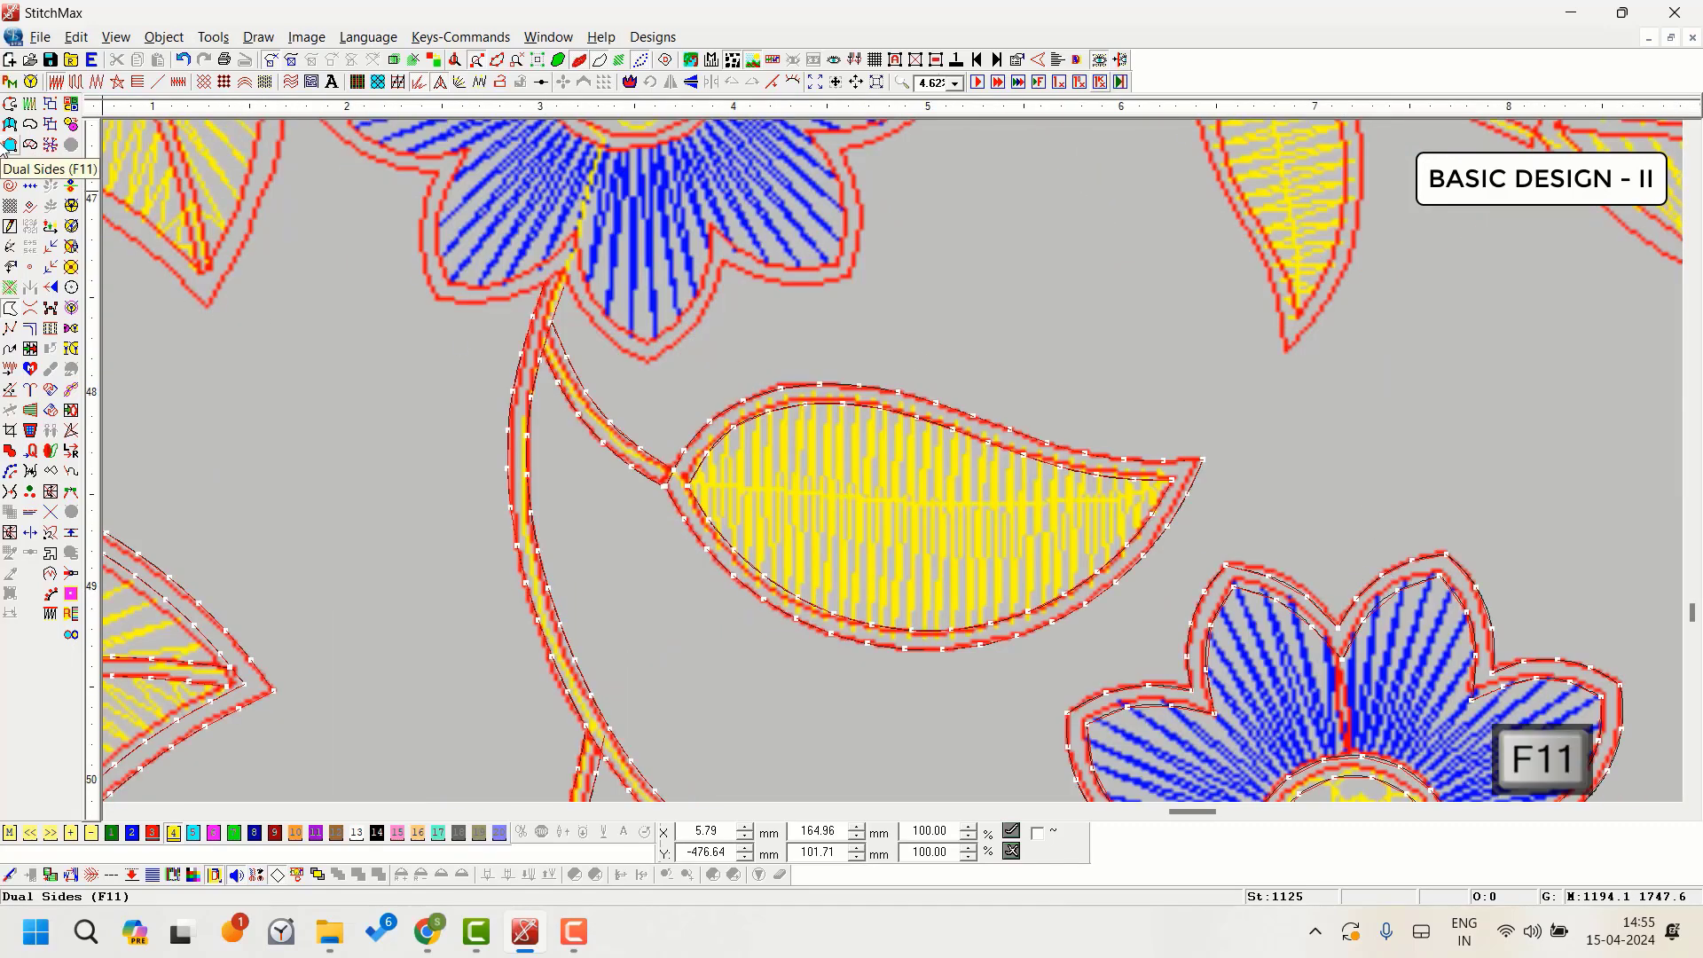
pyautogui.press('Down')
pyautogui.scroll(2, 833, 470)
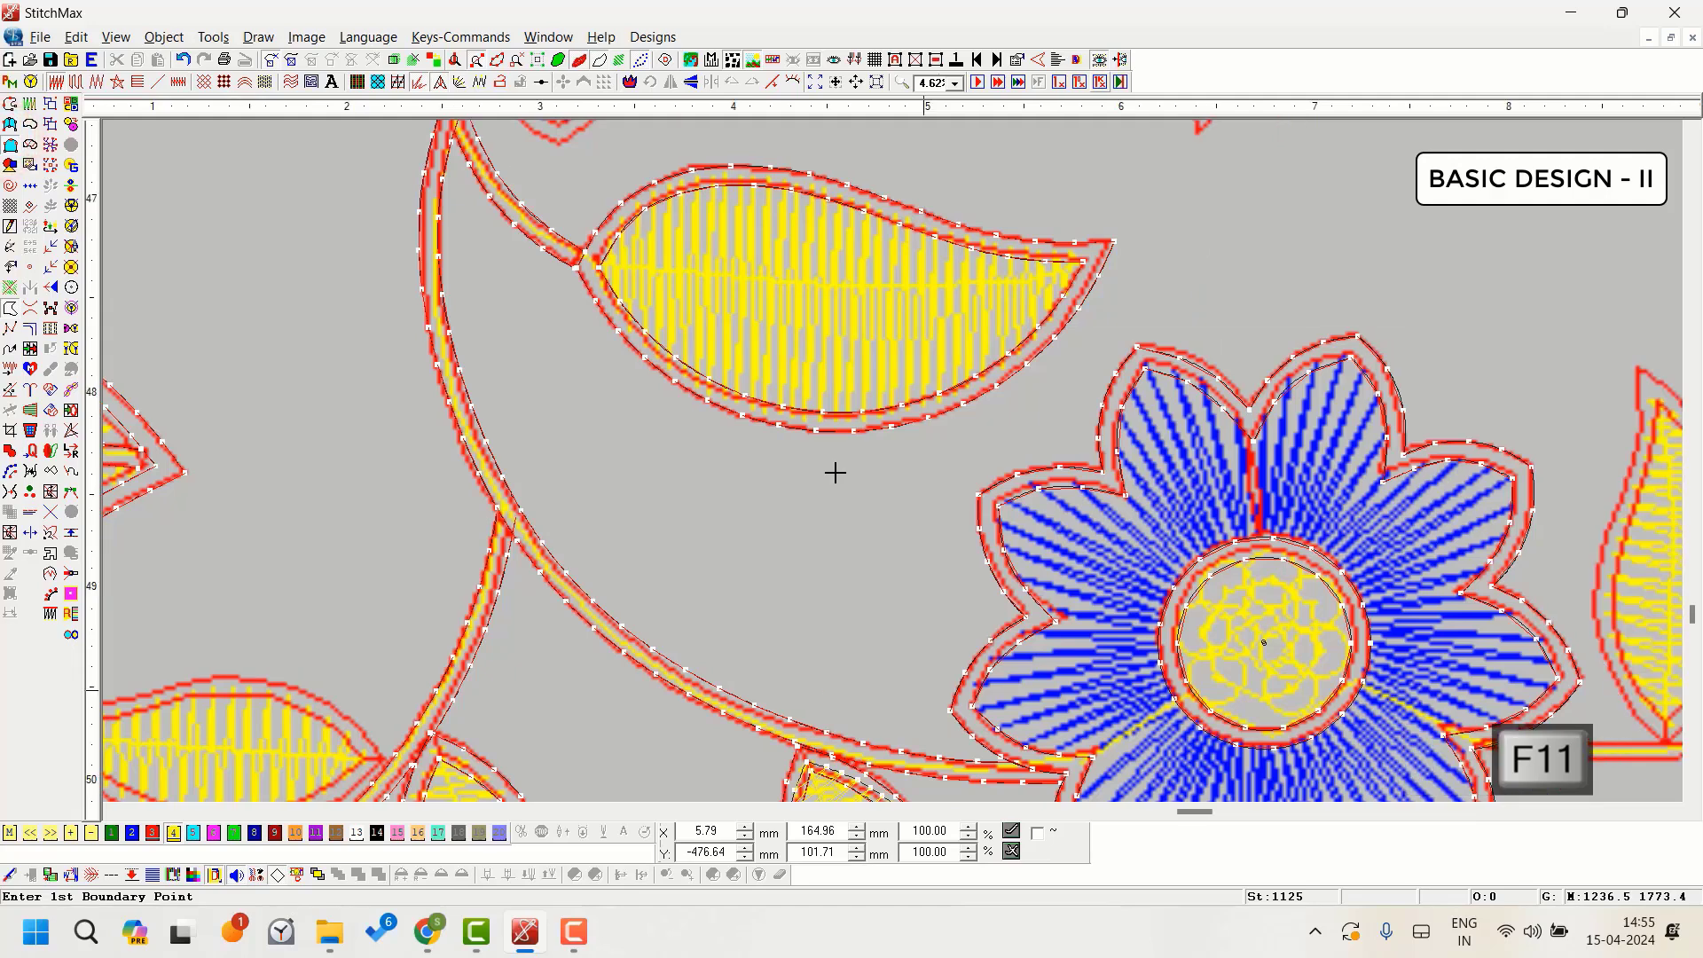
pyautogui.press('Up')
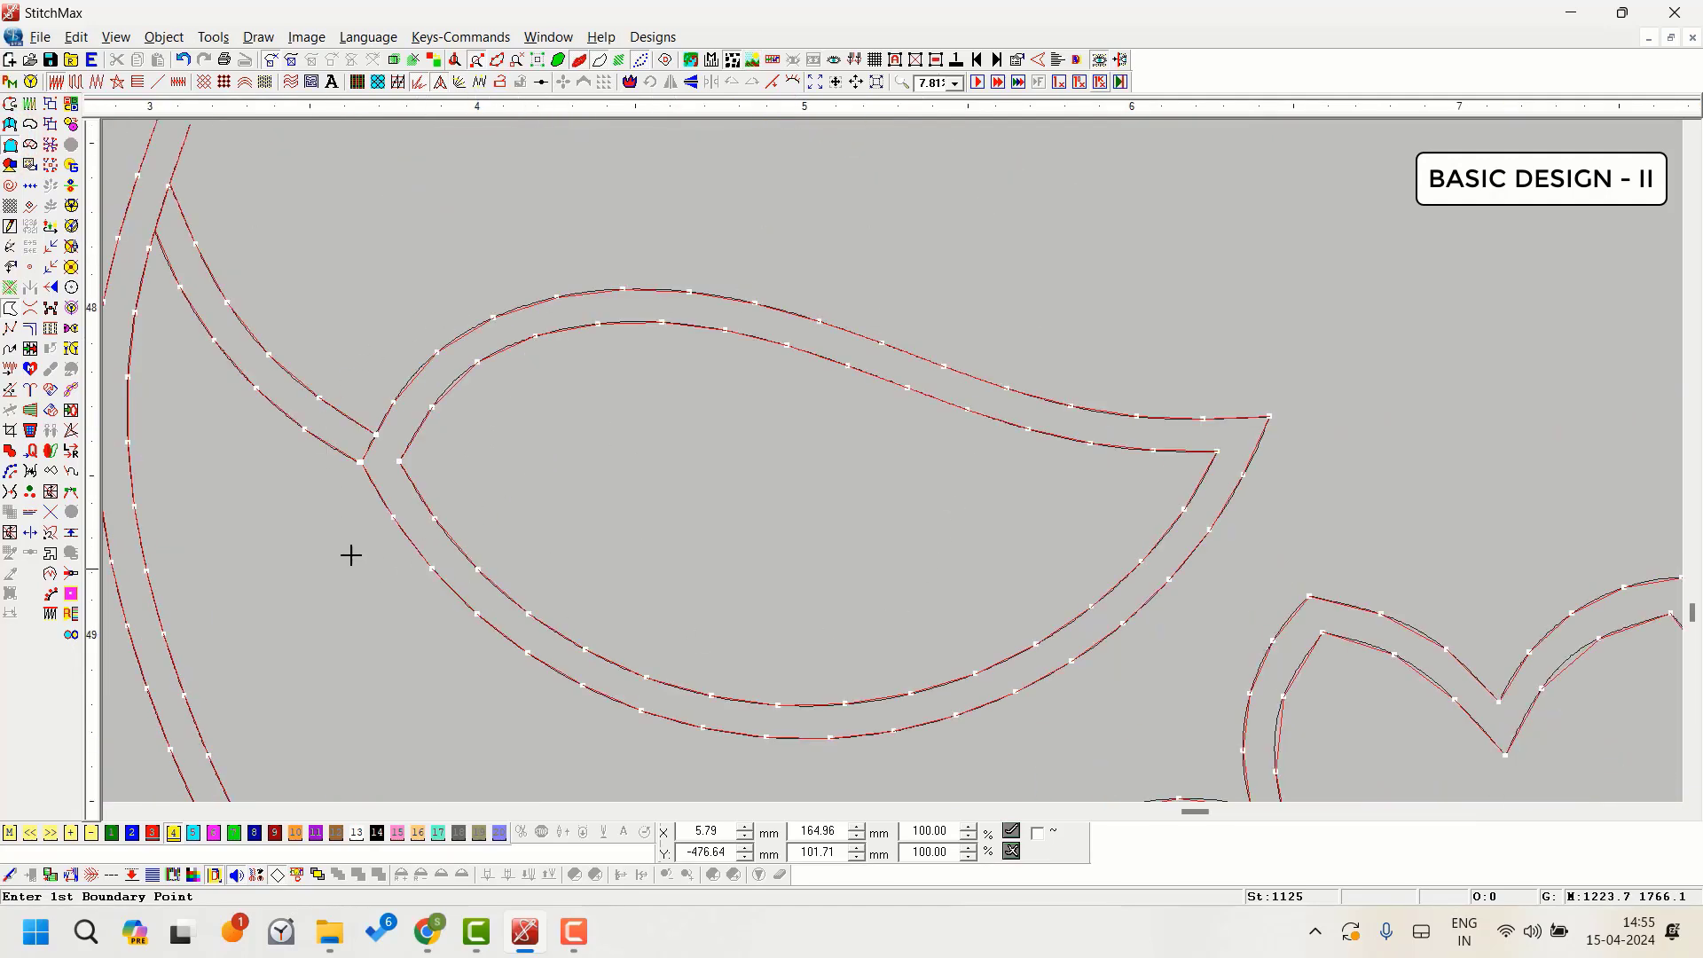
pyautogui.click(415, 515)
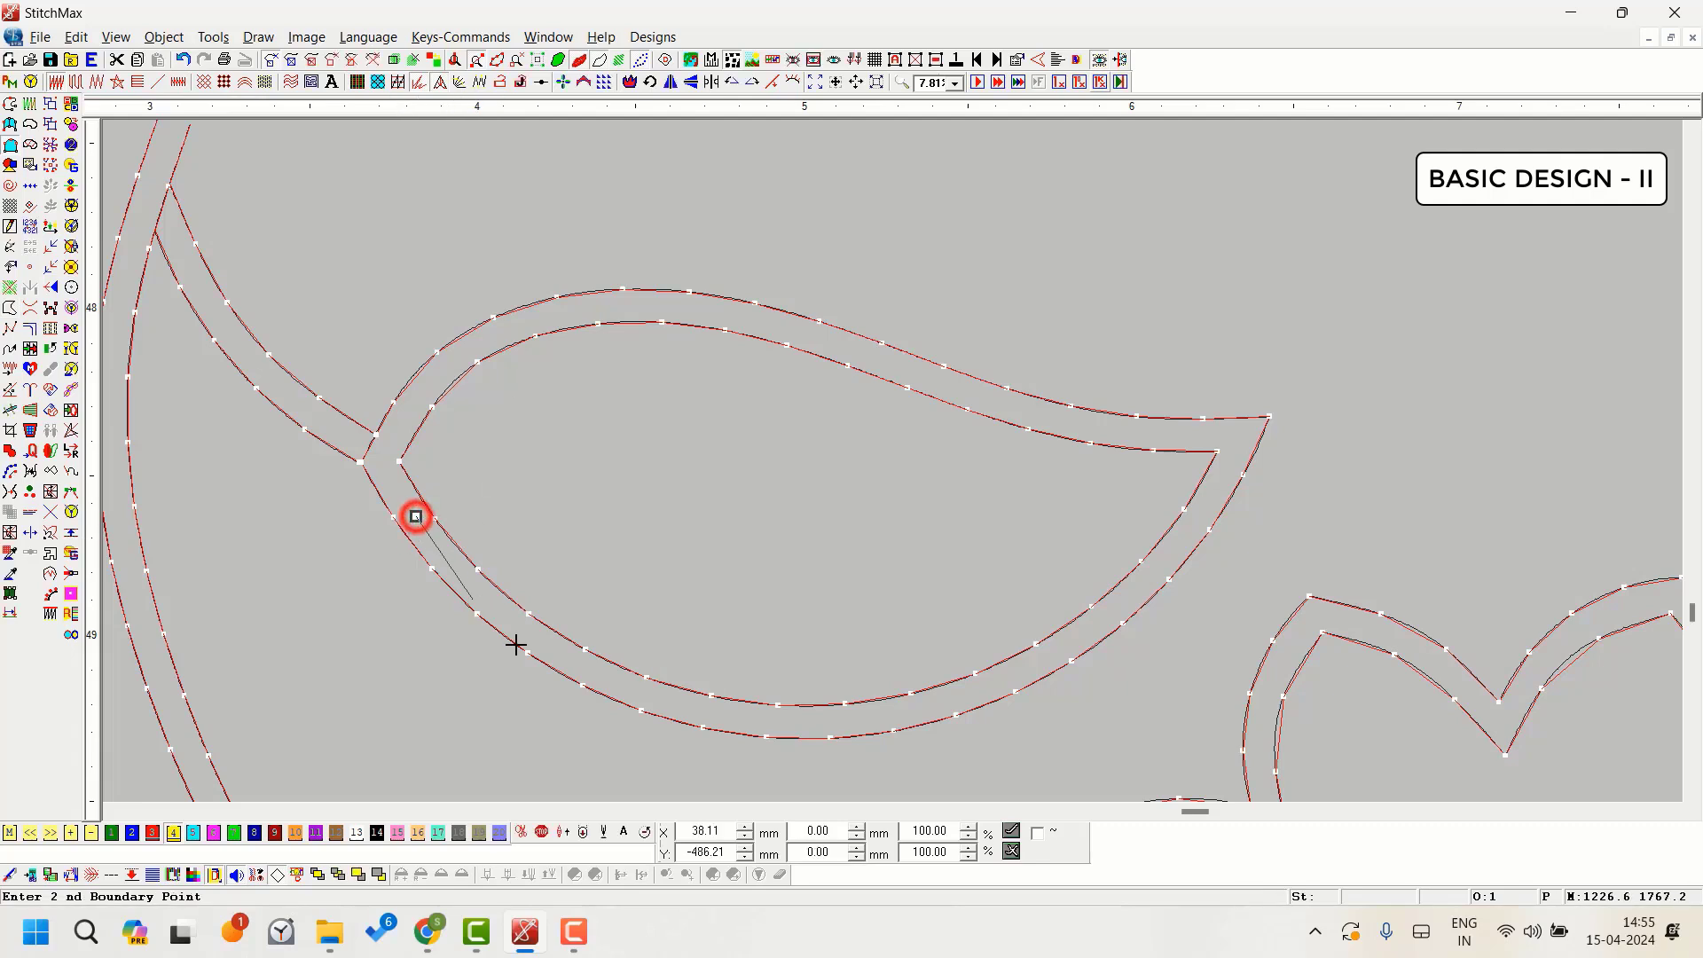
pyautogui.click(849, 725)
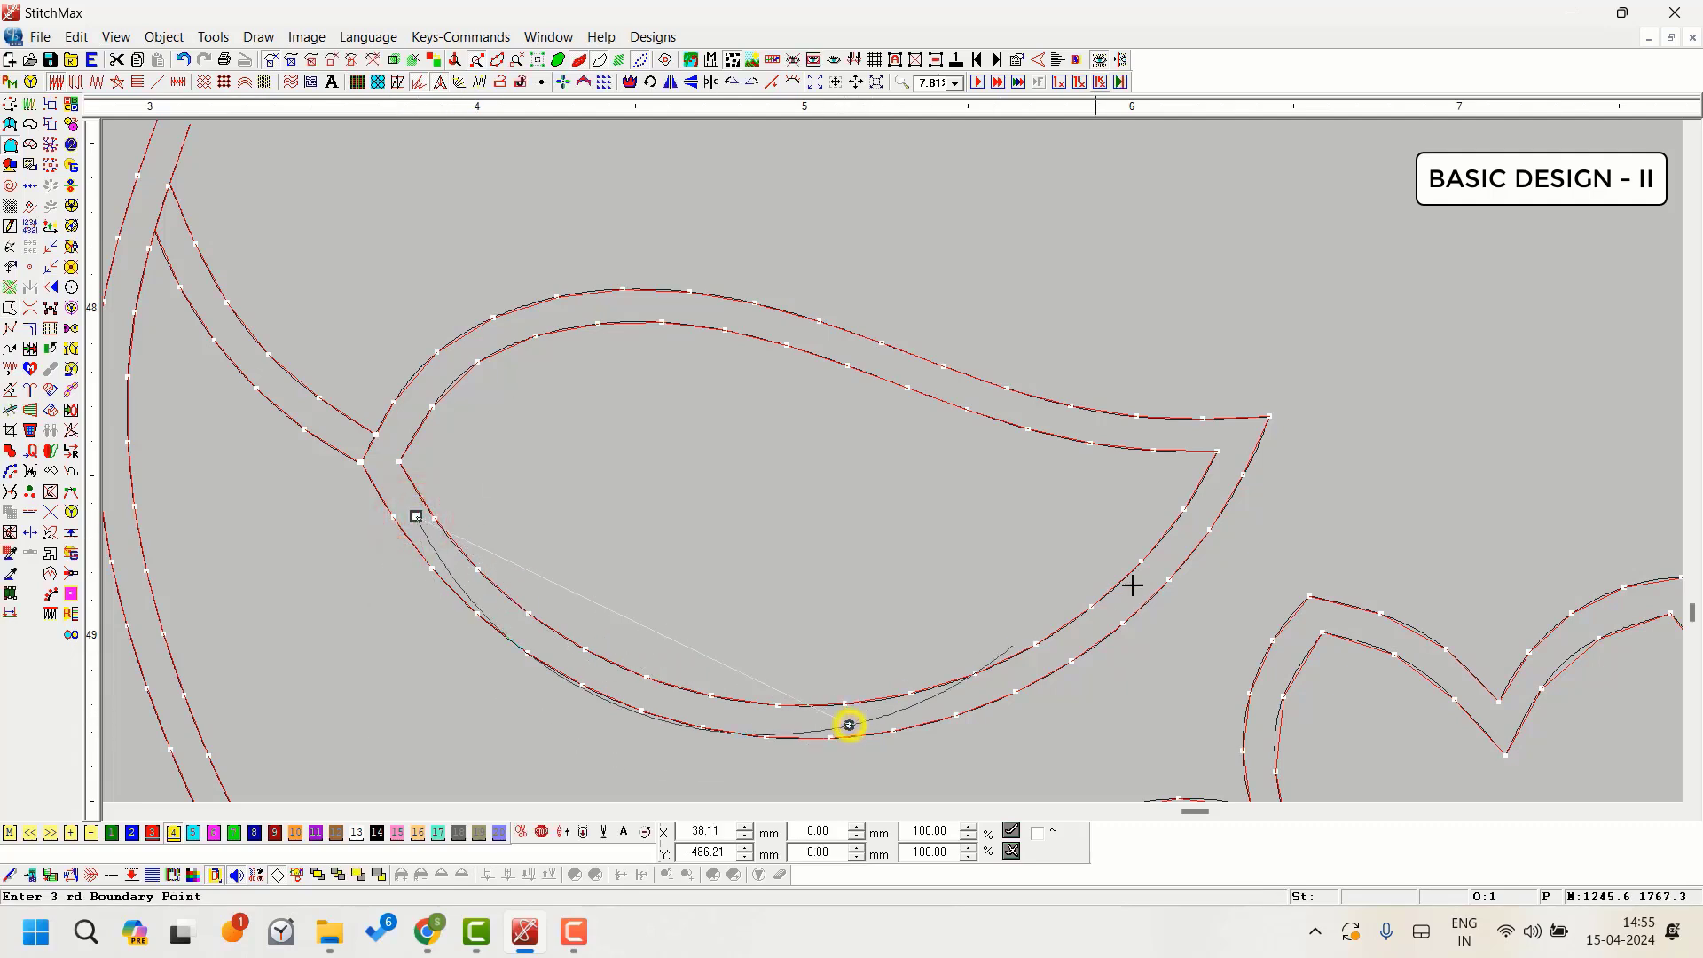
pyautogui.click(1218, 478)
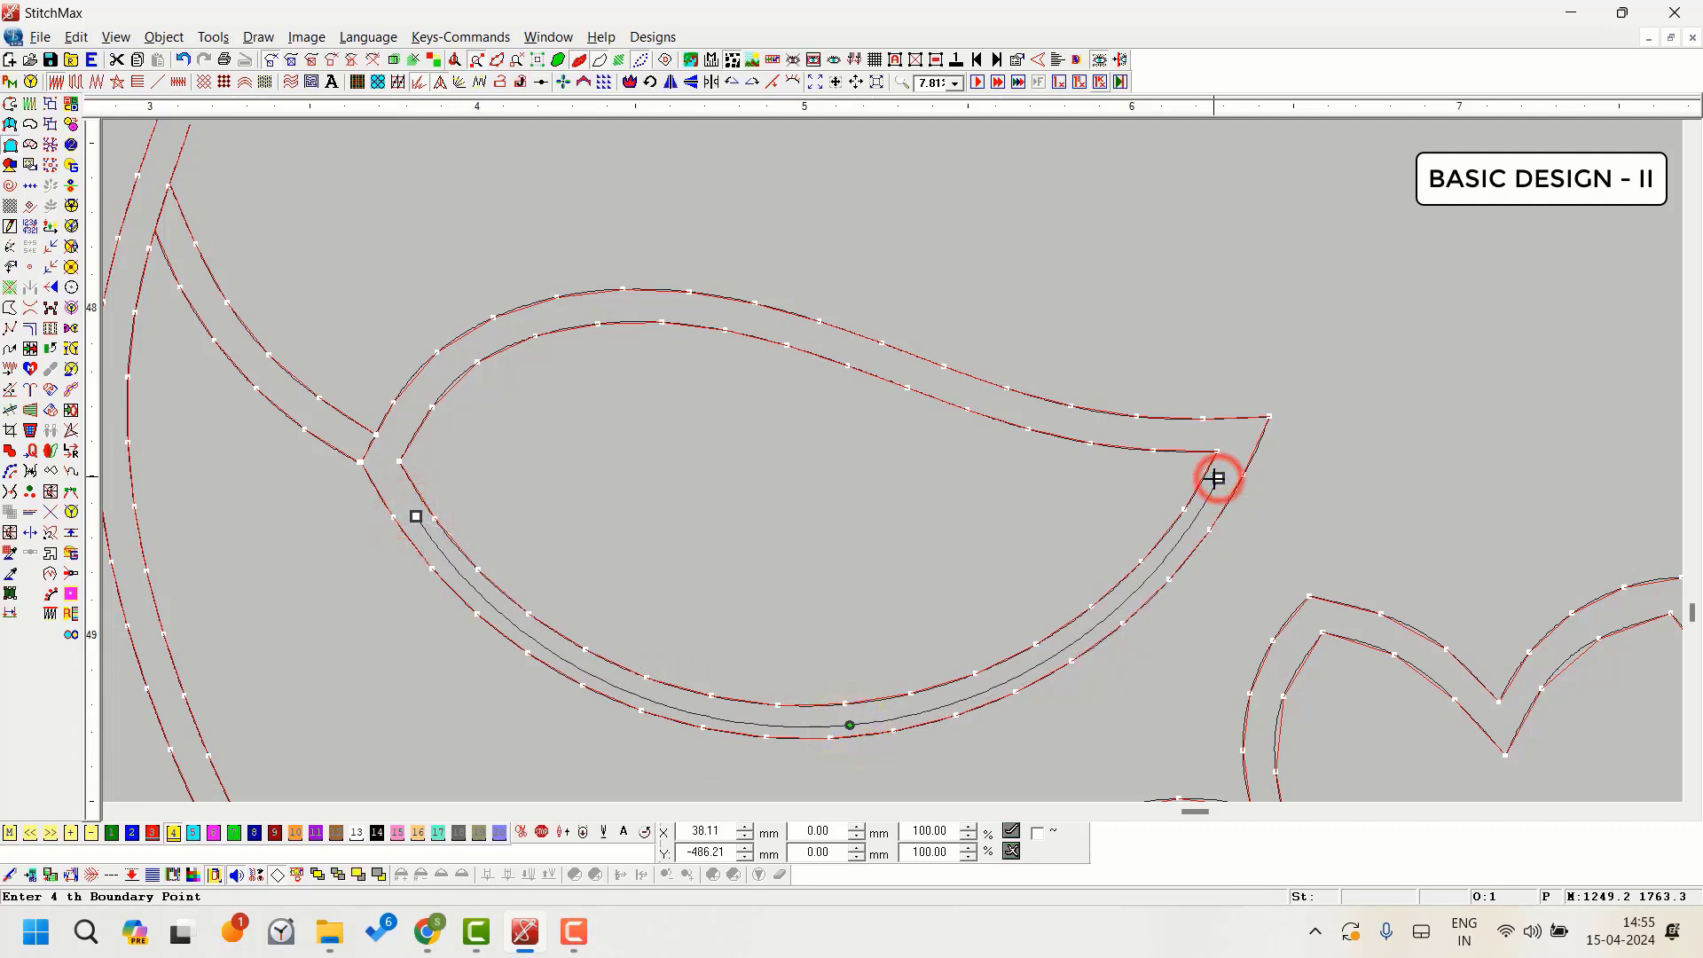
# Step: Trace the same leaf's upper edge midway between its outlines, completing a satin fill about 25 mm wide and 13 mm high
pyautogui.click(407, 418)
pyautogui.click(530, 323)
pyautogui.click(741, 320)
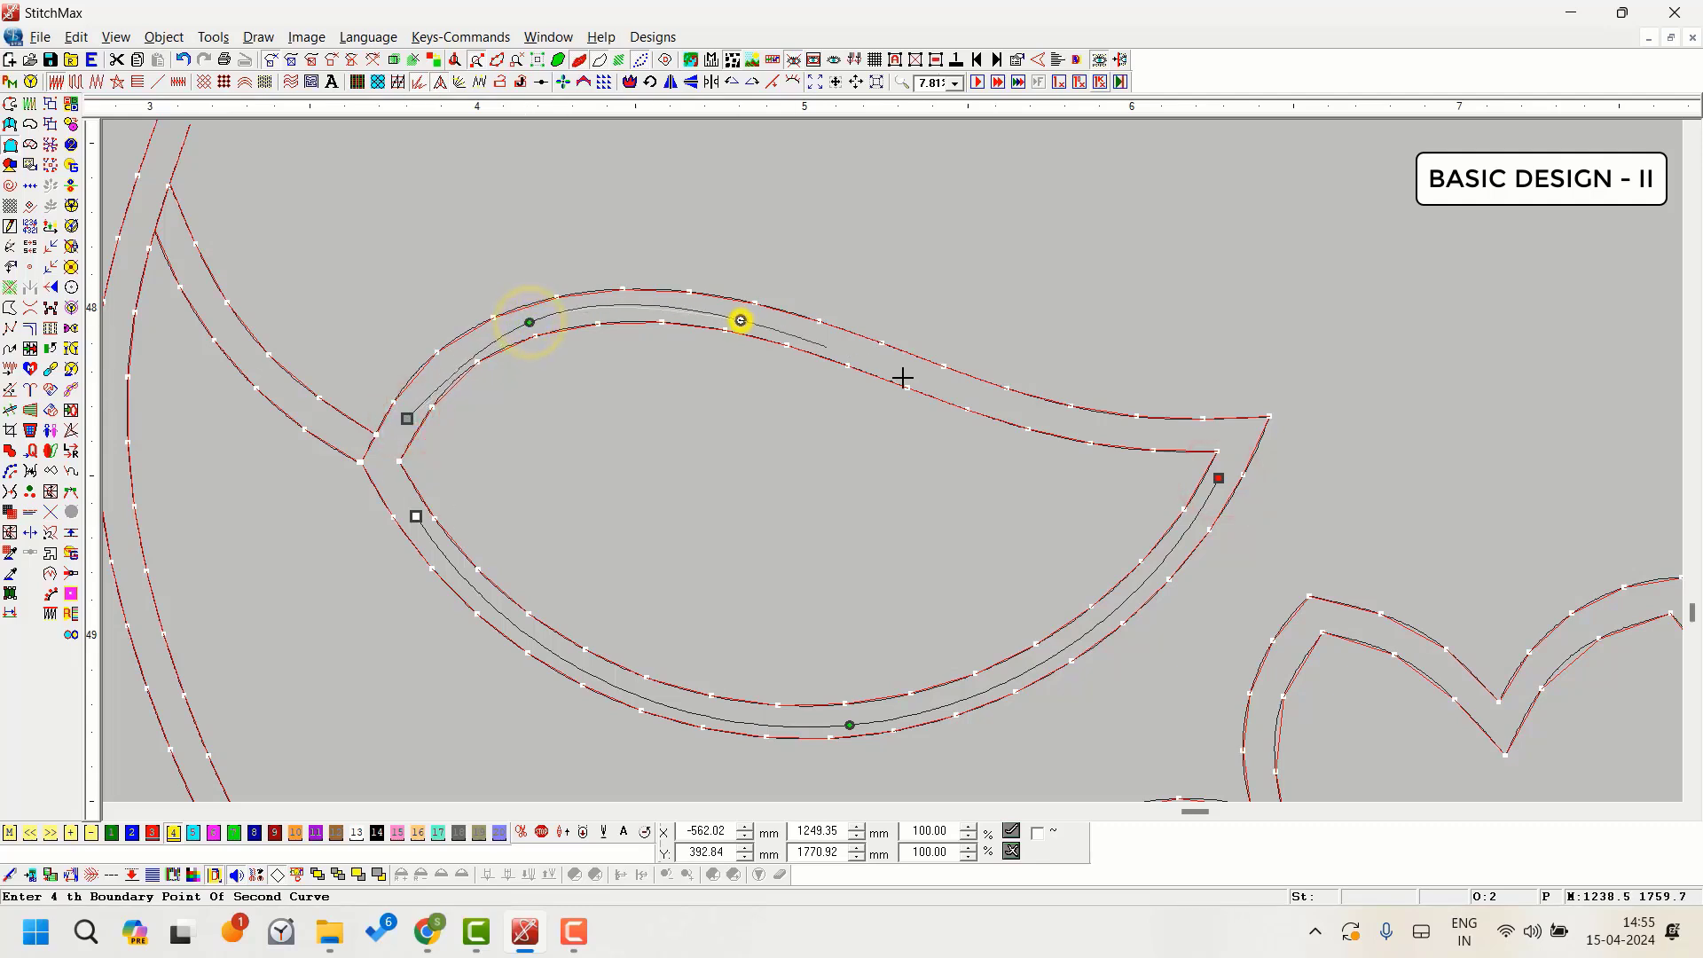
pyautogui.click(962, 387)
pyautogui.click(1186, 436)
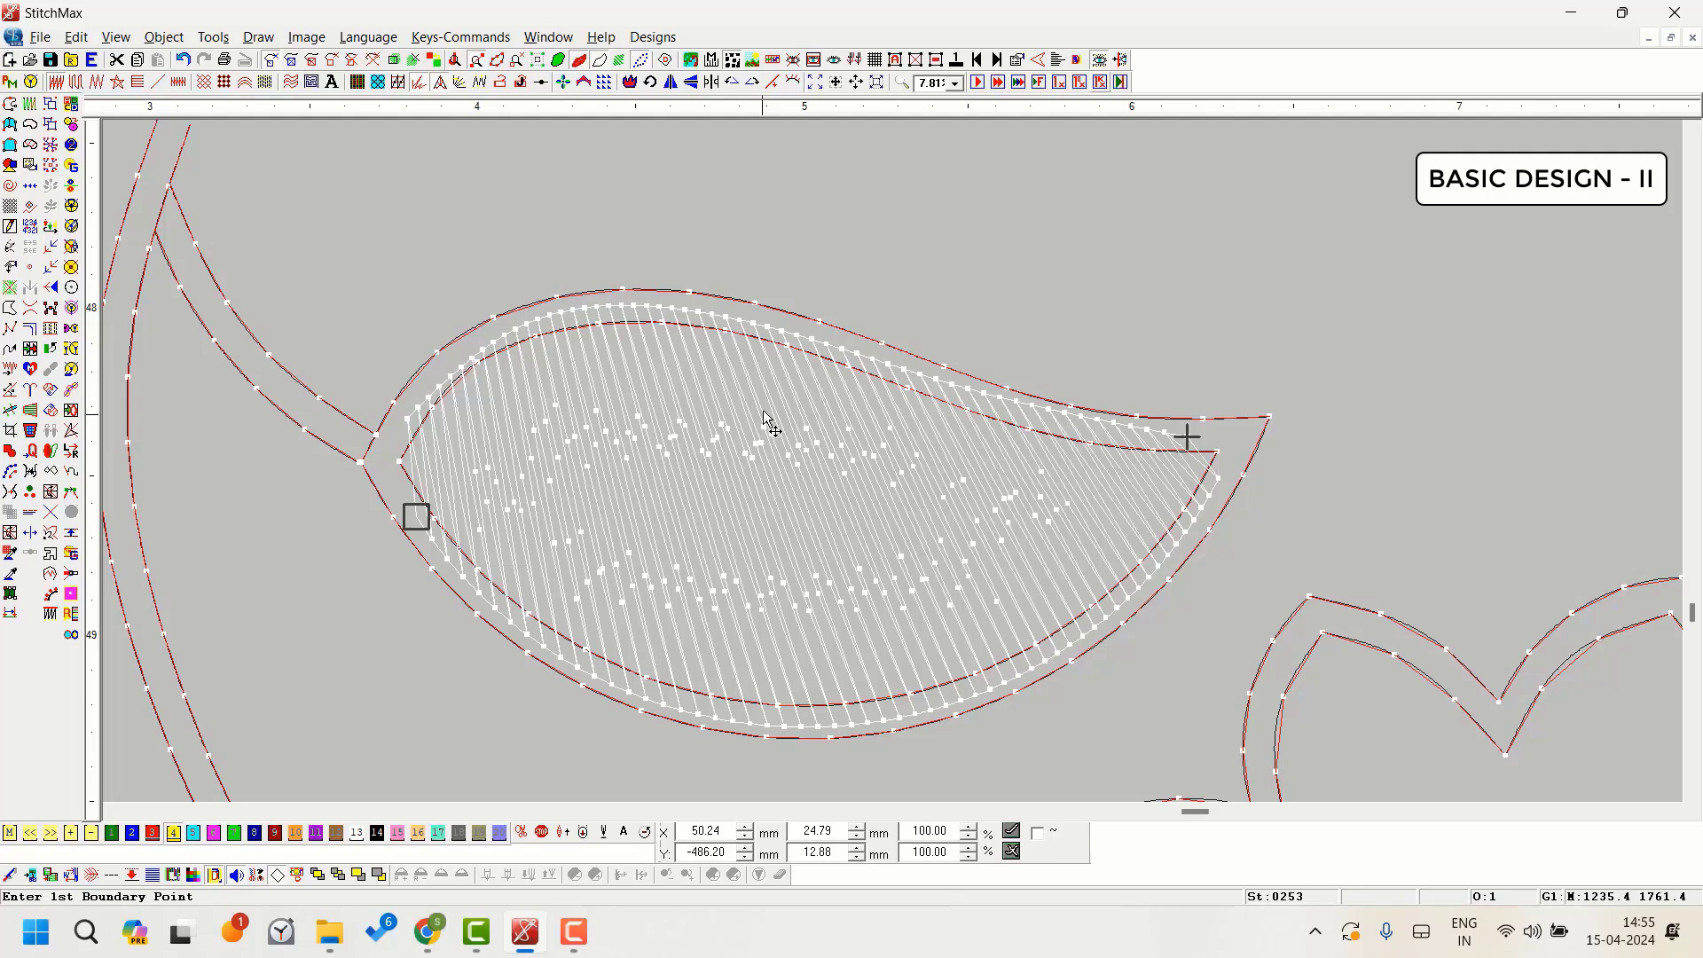
# Step: Add two near-vertical stitch direction lines across the leaf's fill, one near each end, and adjust the upper edge's end point at the tip
pyautogui.click(8, 411)
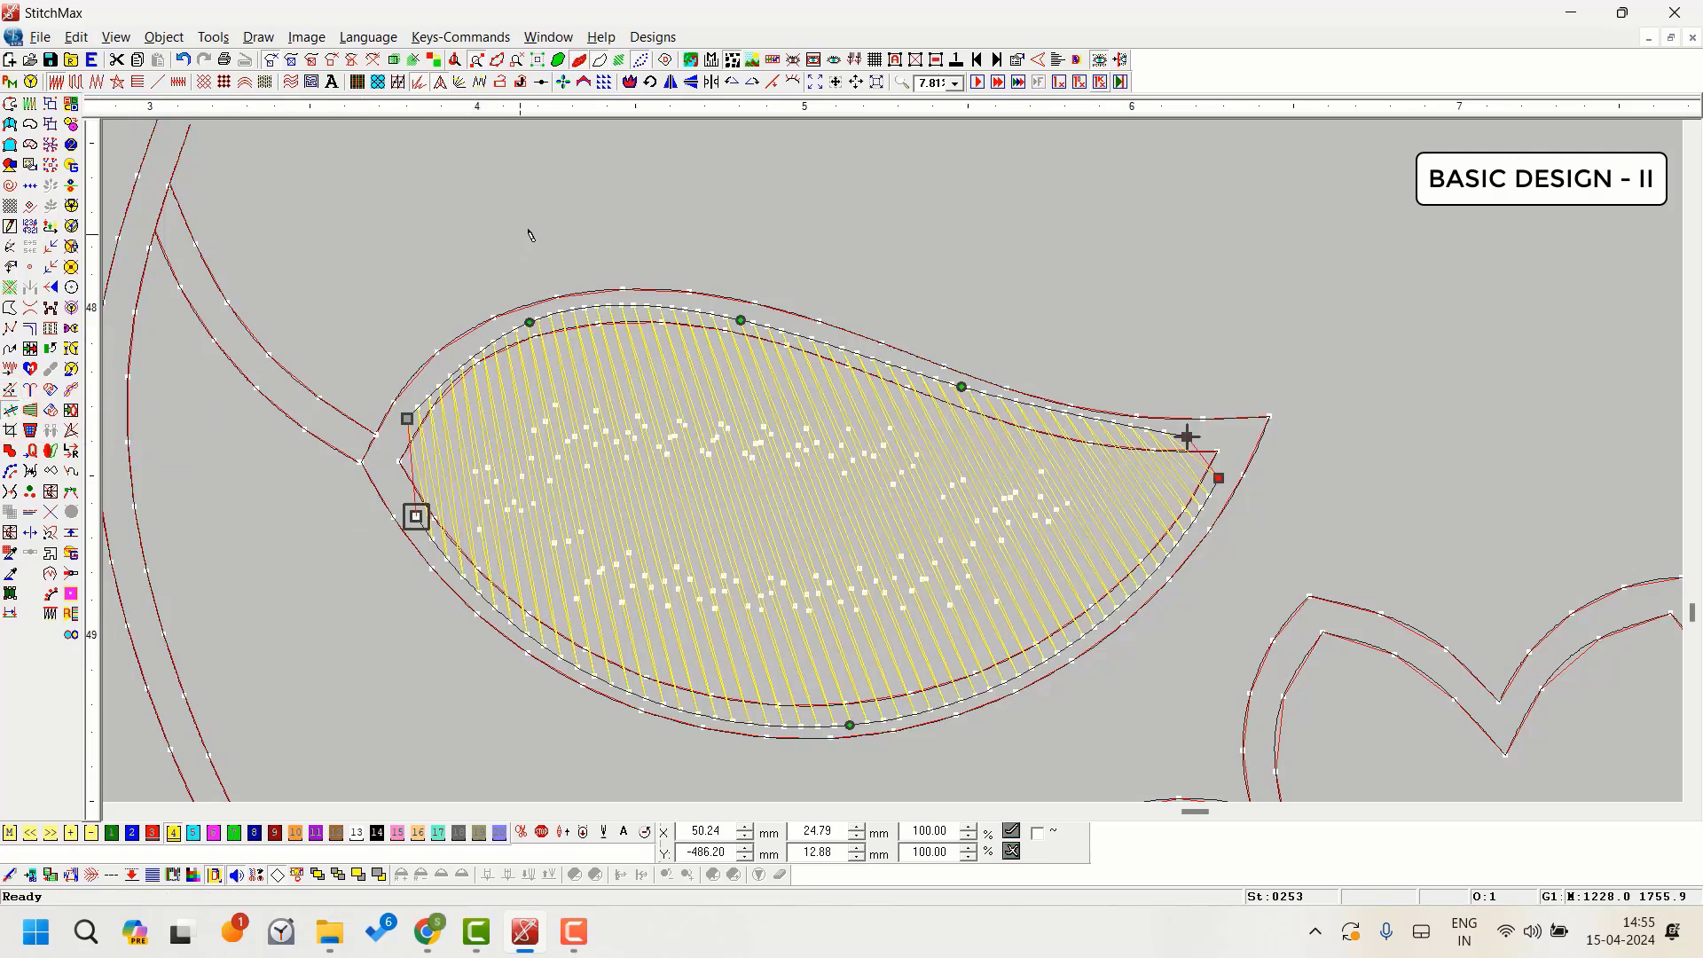
pyautogui.click(554, 208)
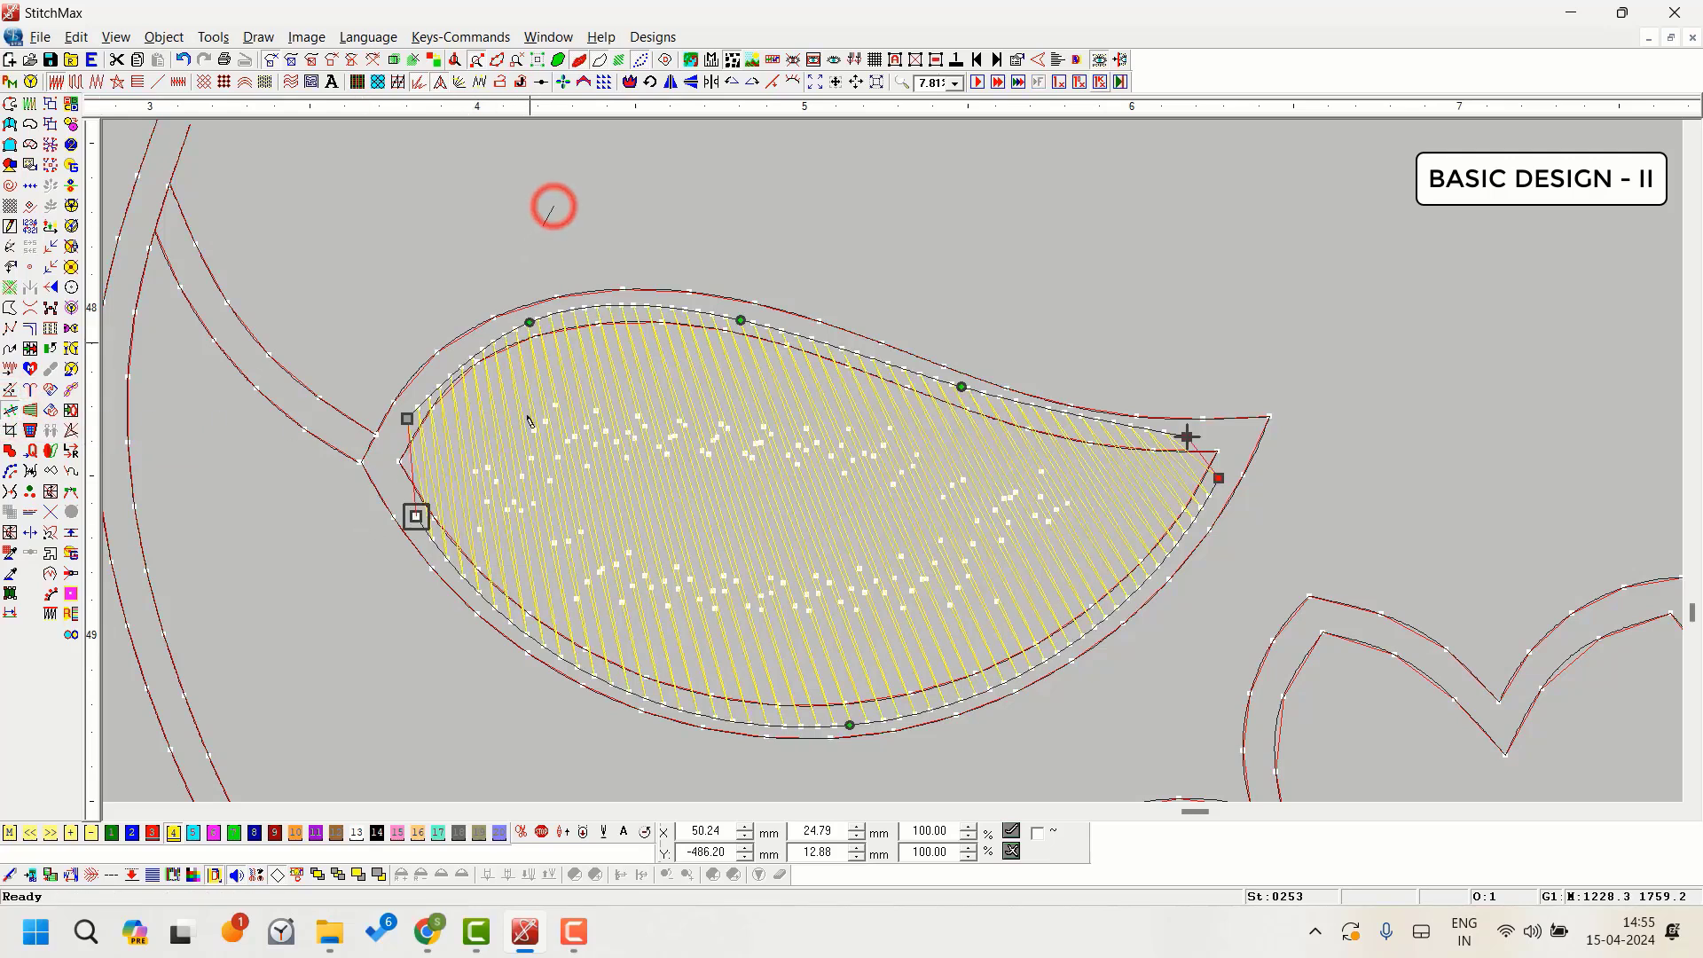
pyautogui.click(508, 760)
pyautogui.click(1069, 333)
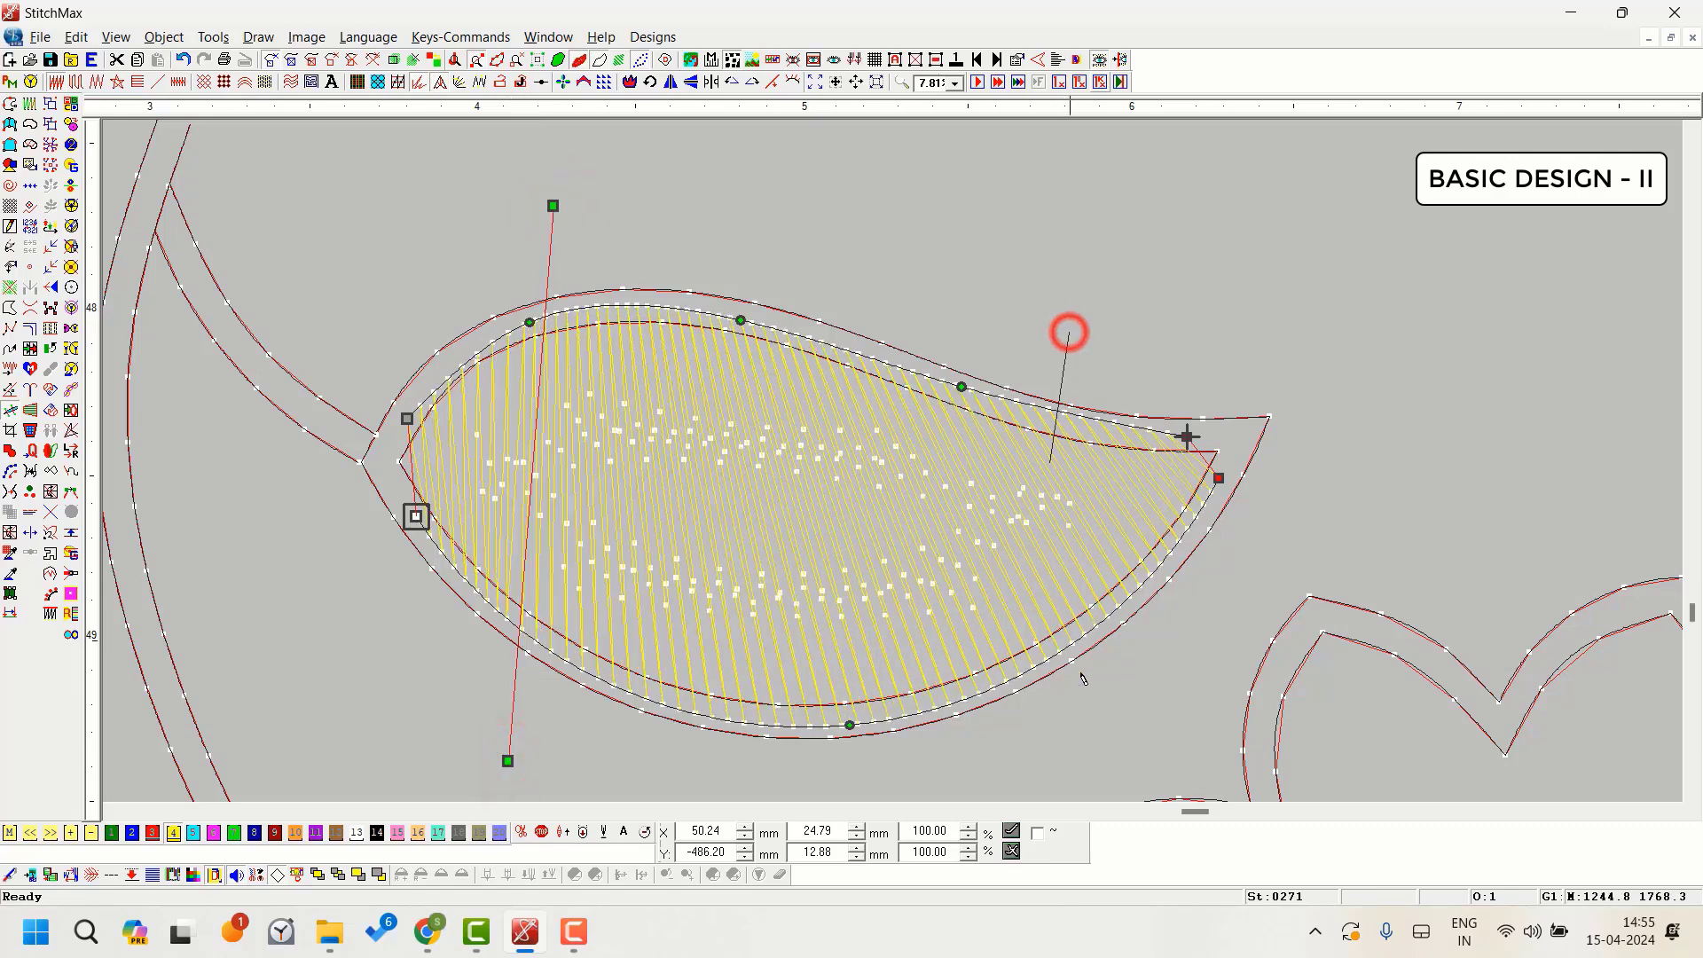
pyautogui.click(1077, 751)
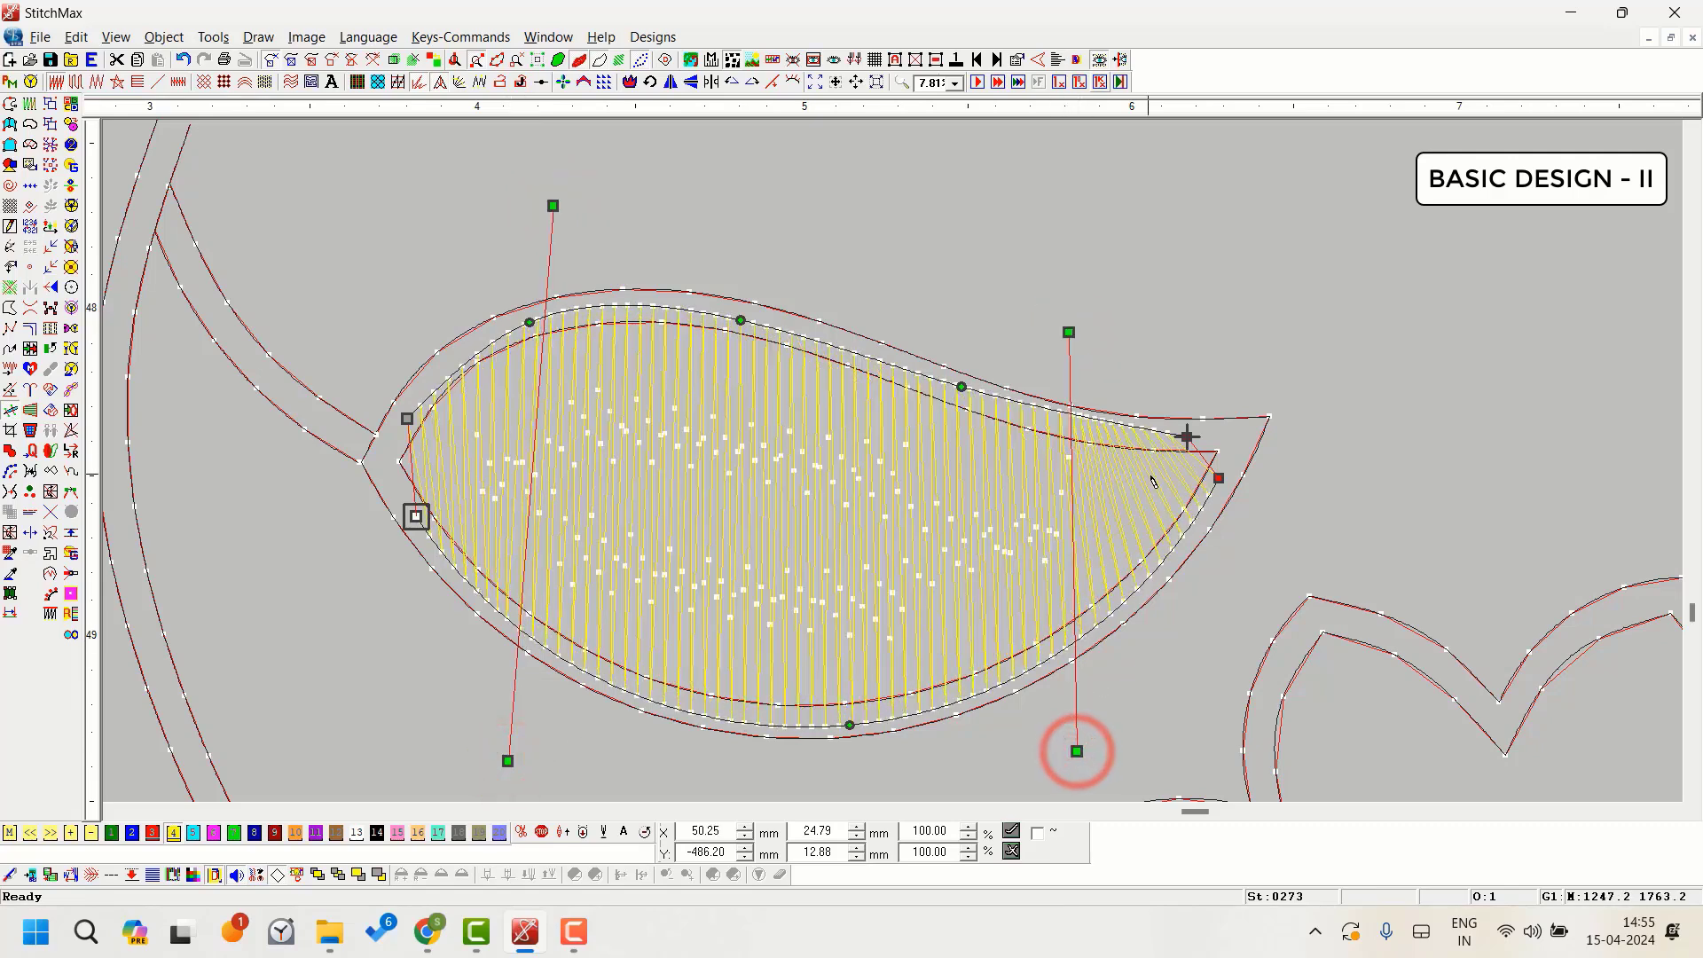
pyautogui.press('Return')
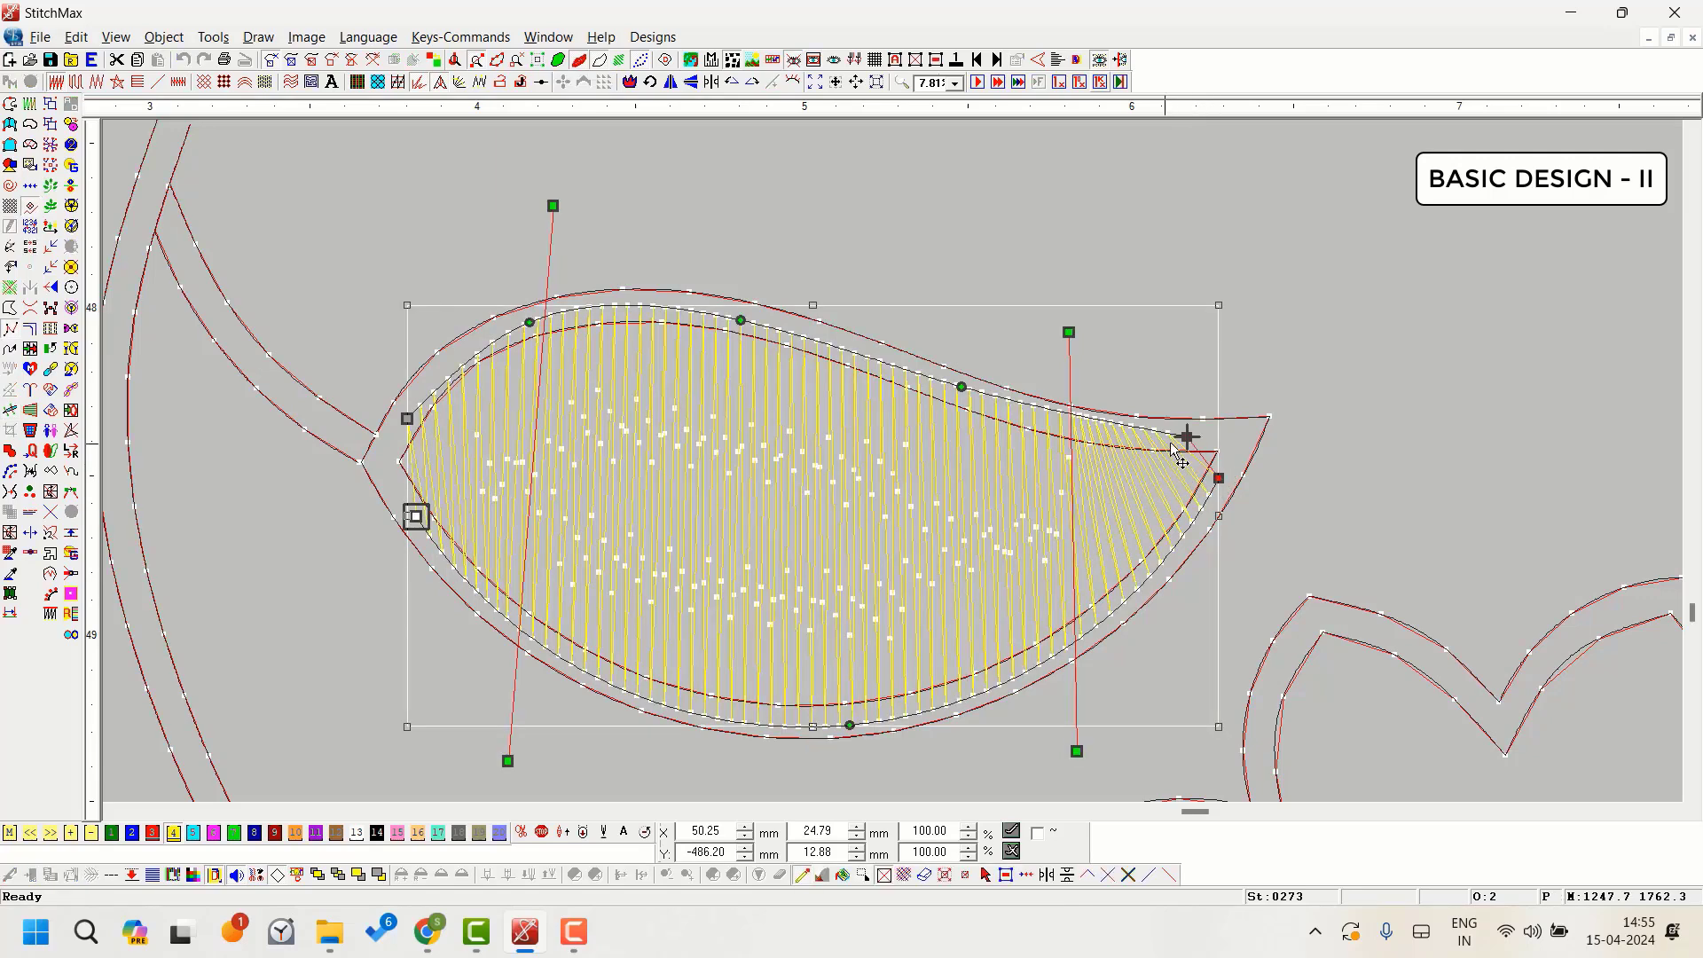
pyautogui.click(1186, 436)
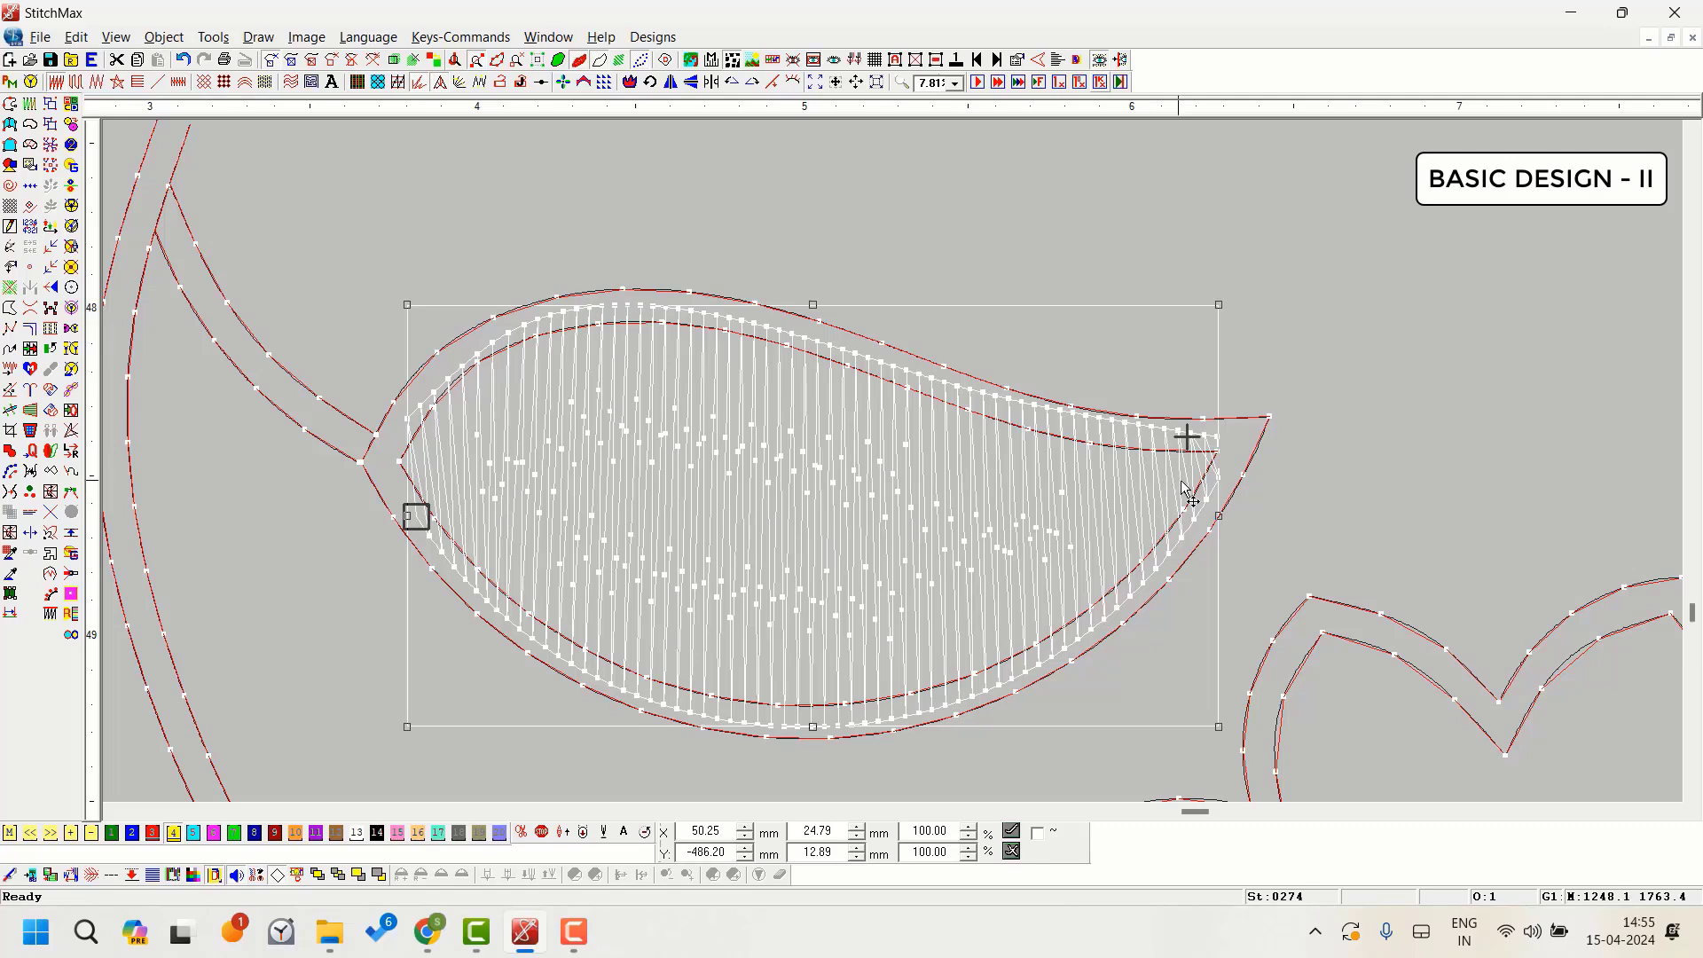
pyautogui.scroll(-2, 1188, 492)
pyautogui.click(1194, 342)
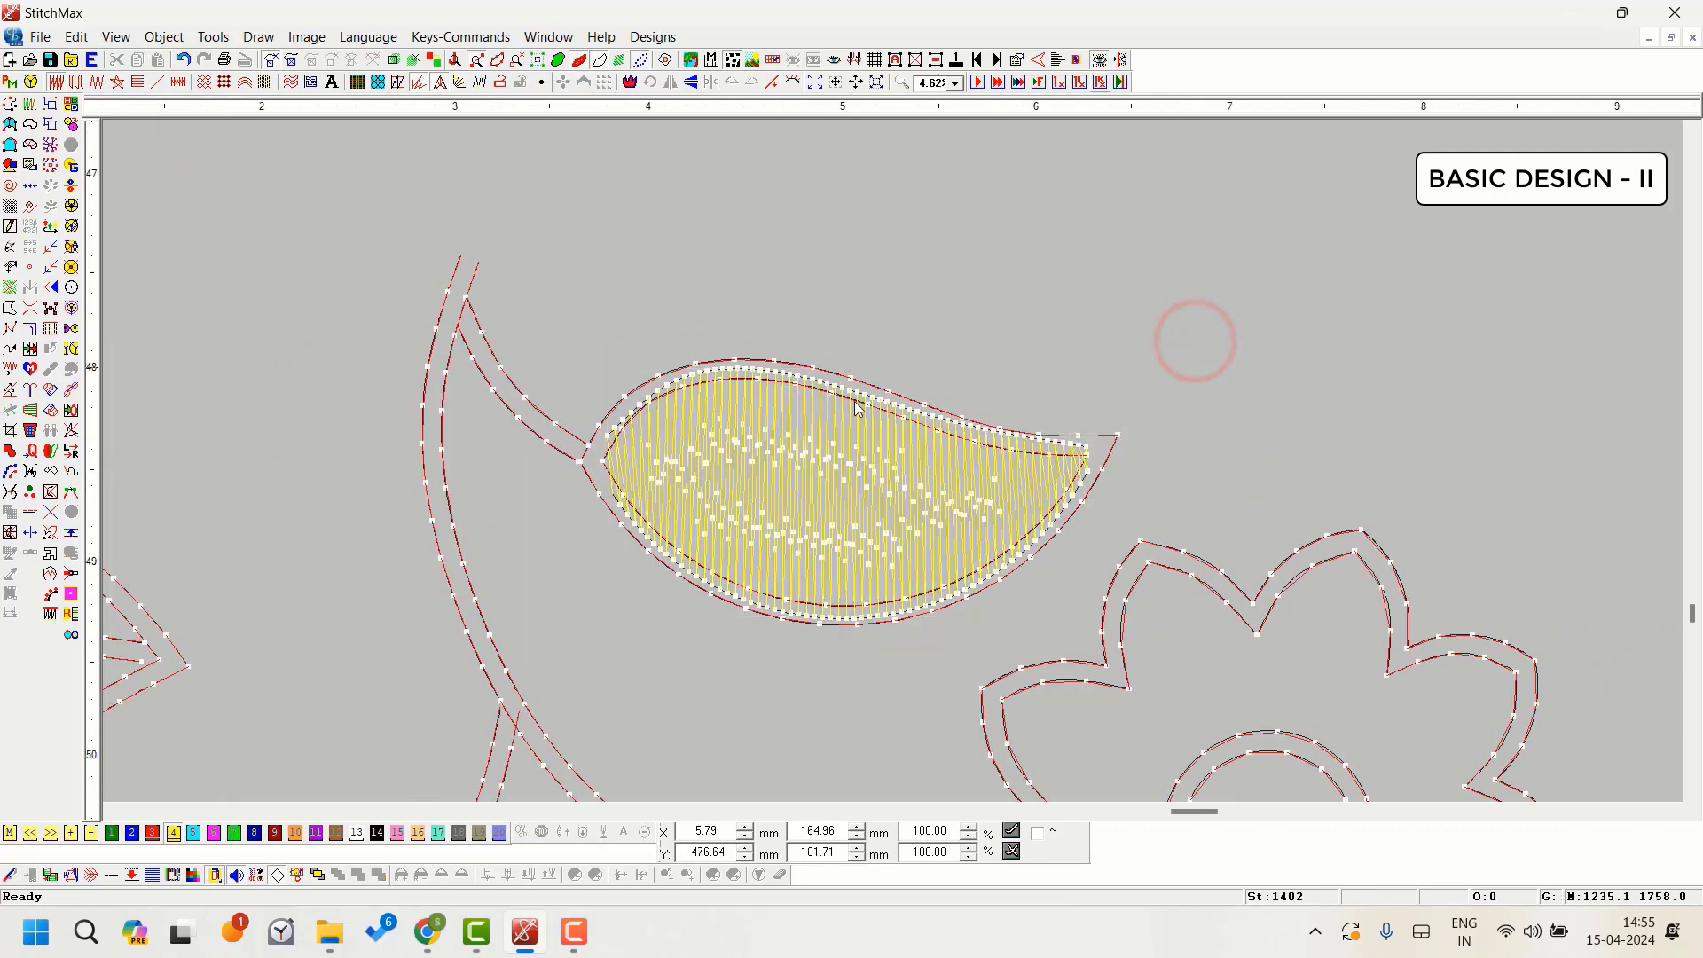
# Step: Start a Dual Sides shape on the large leaf's upper half, tracing its upper edge midway between the two outlines with the background artwork shown
pyautogui.scroll(-2, 775, 557)
pyautogui.press('Left')
pyautogui.press('Left')
pyautogui.press('Left')
pyautogui.press('Left')
pyautogui.press('Left')
pyautogui.press('Left')
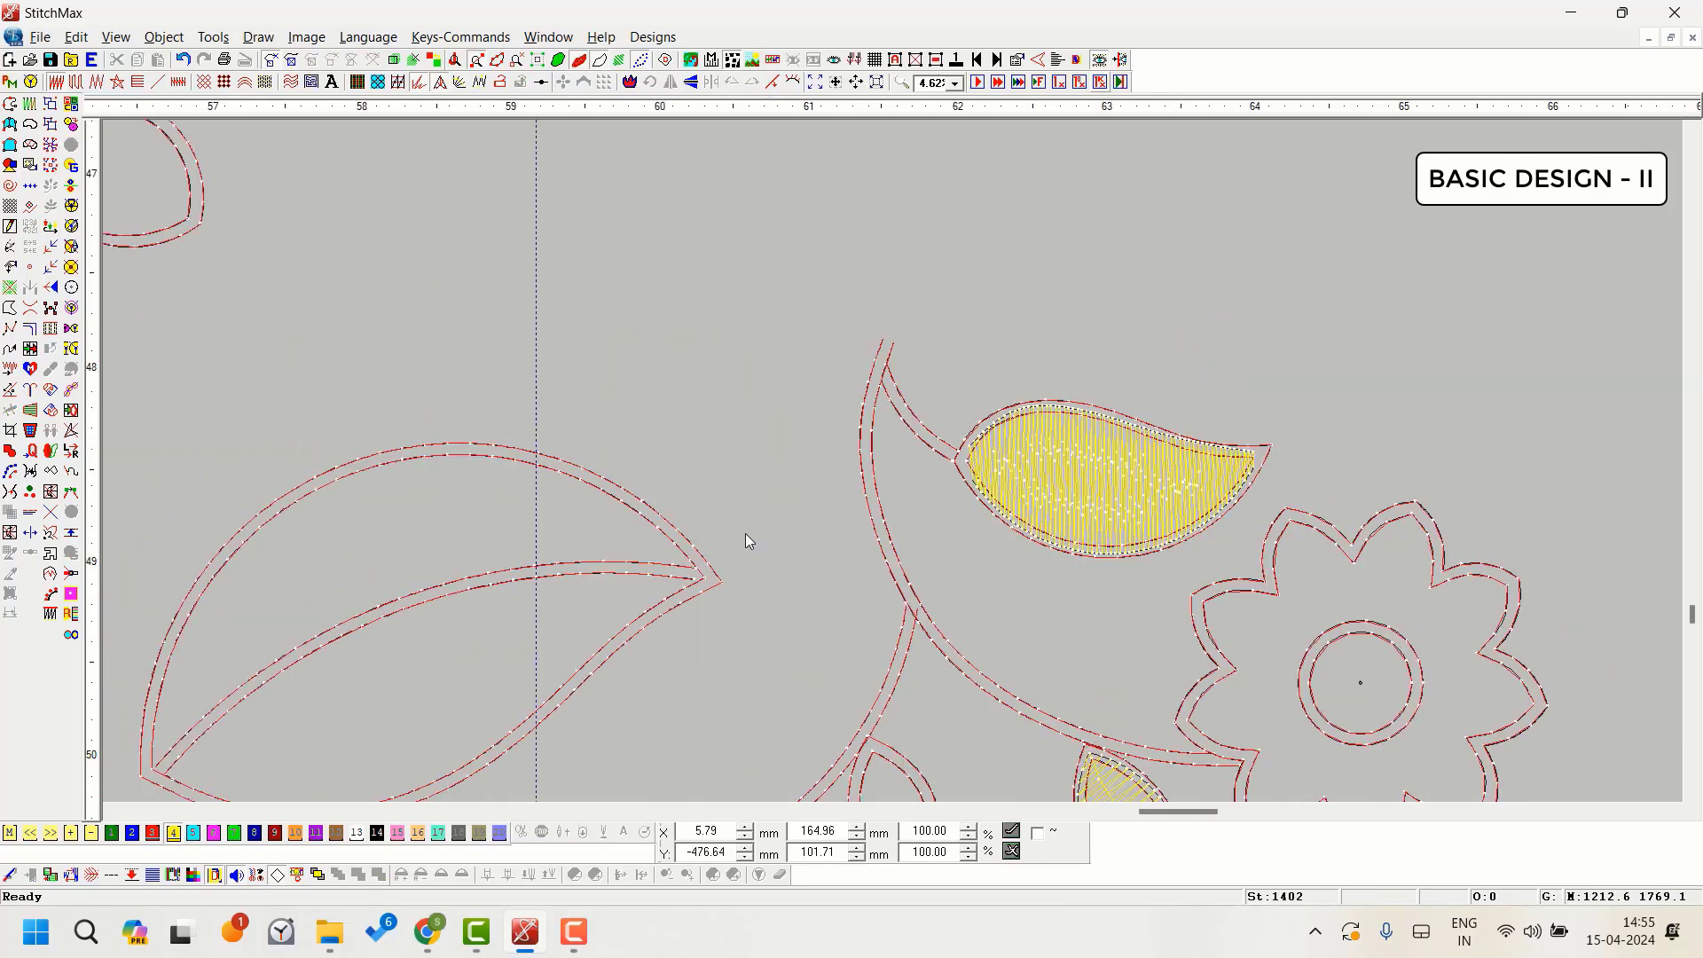
pyautogui.press('Down')
pyautogui.press('Down')
pyautogui.press('Down')
pyautogui.press('Down')
pyautogui.scroll(2, 667, 616)
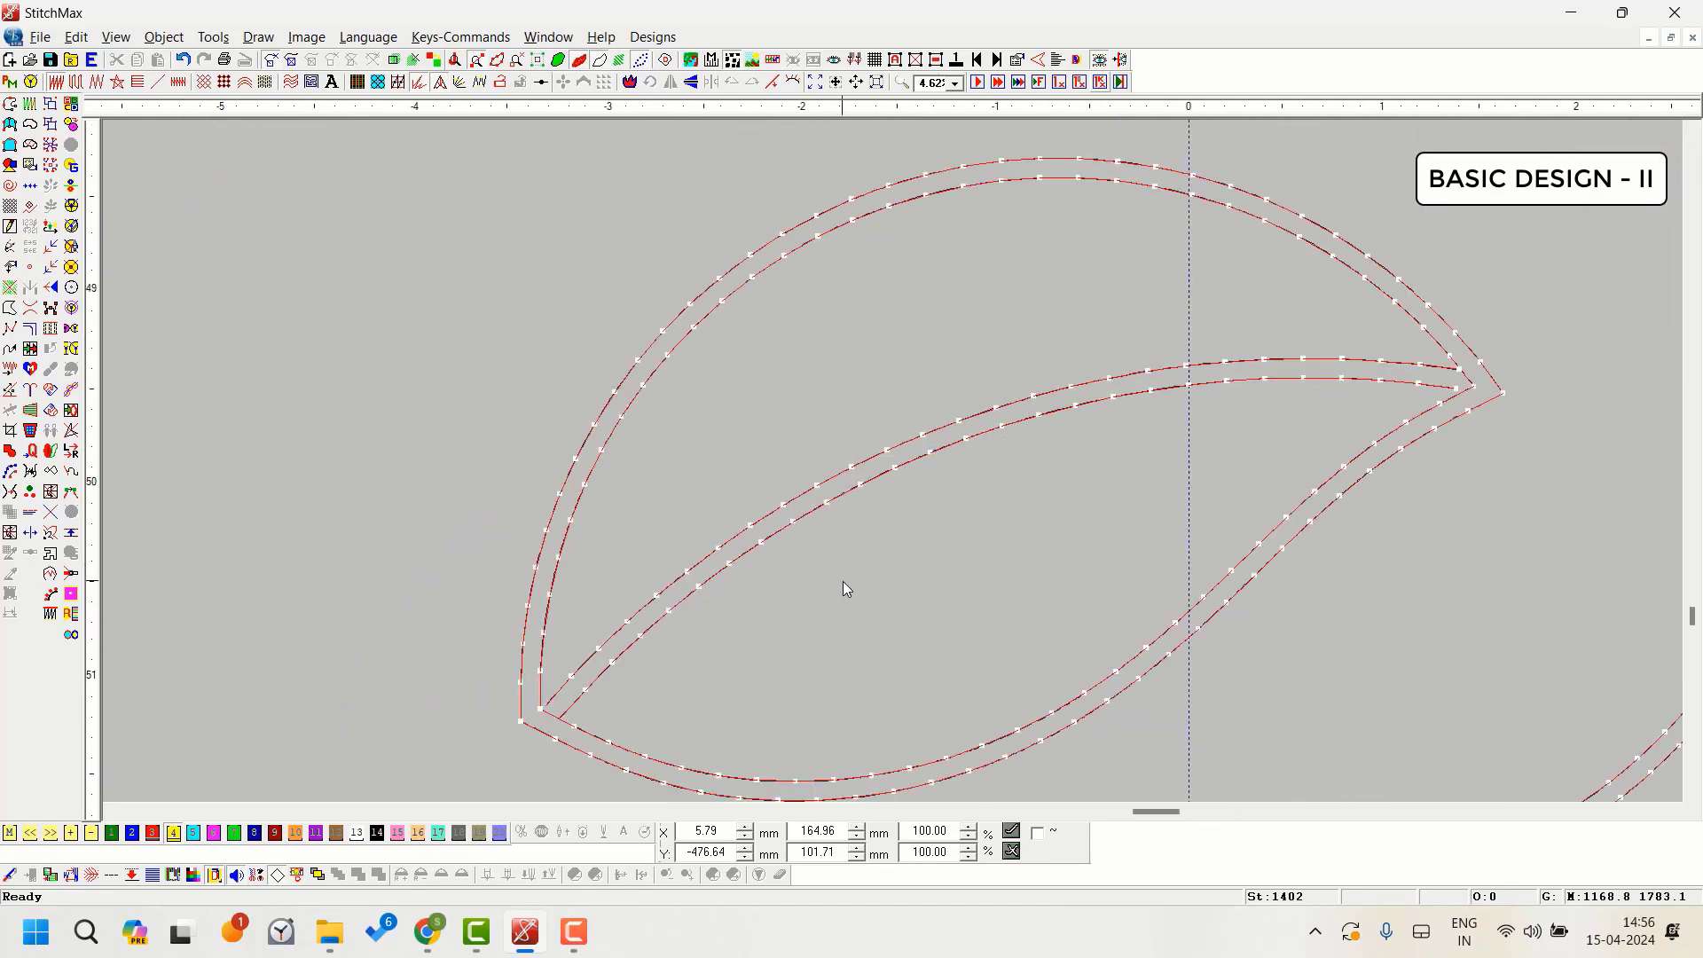
pyautogui.press('i')
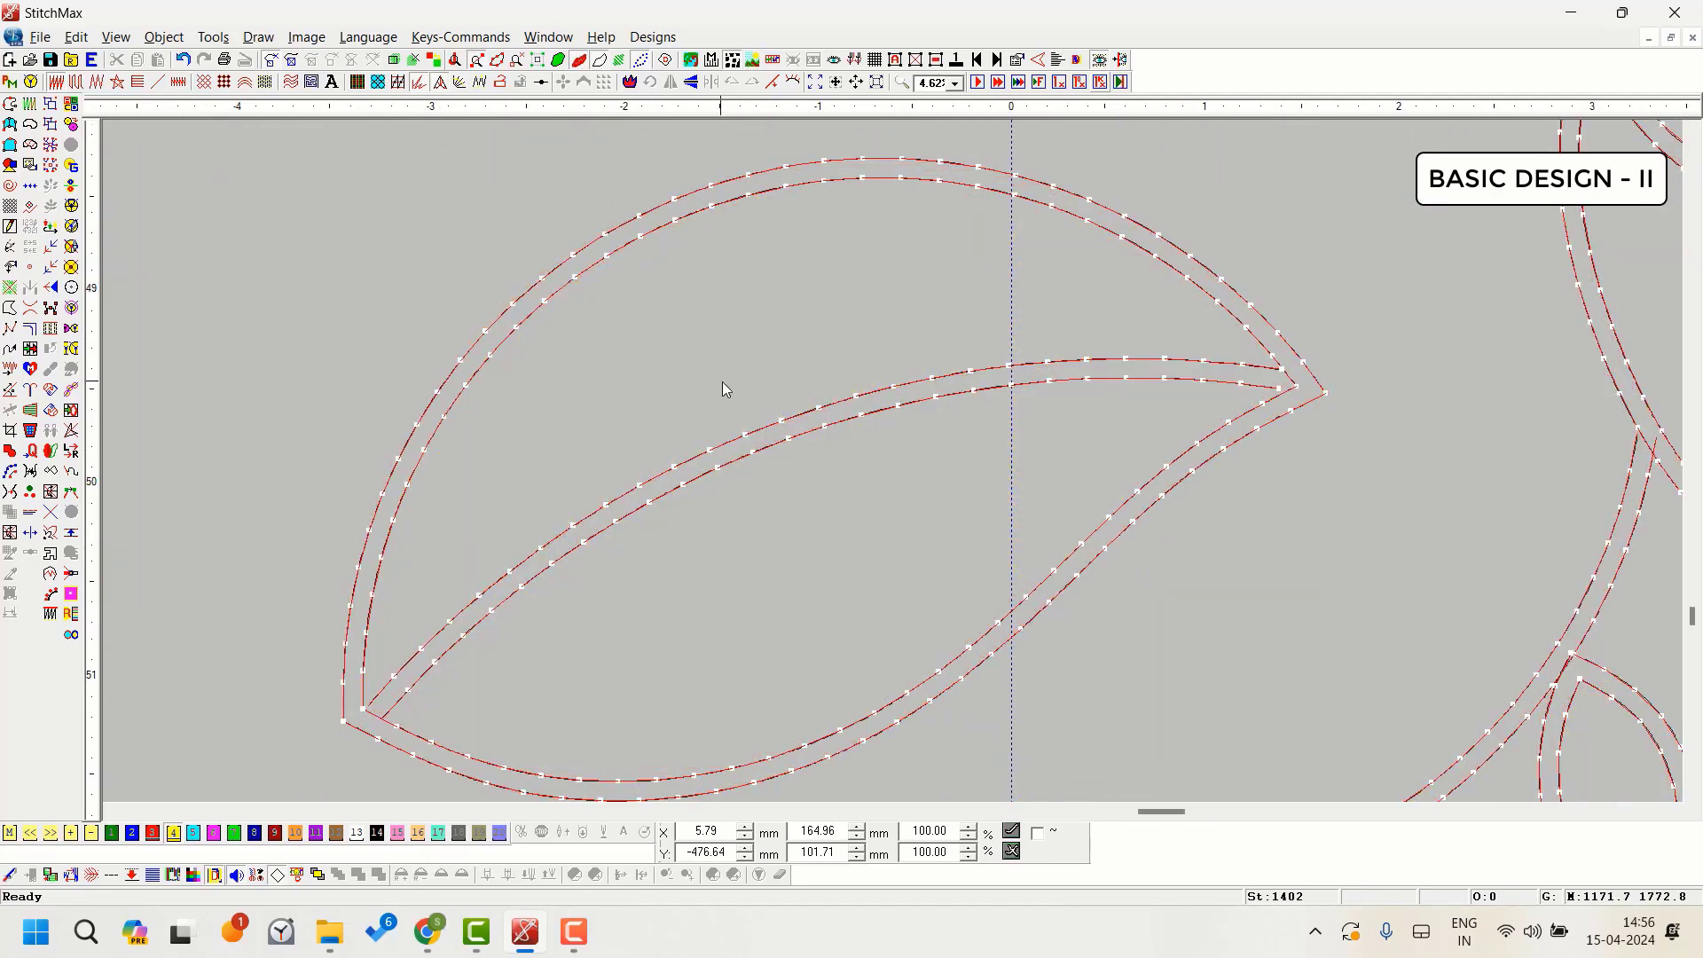
pyautogui.click(9, 146)
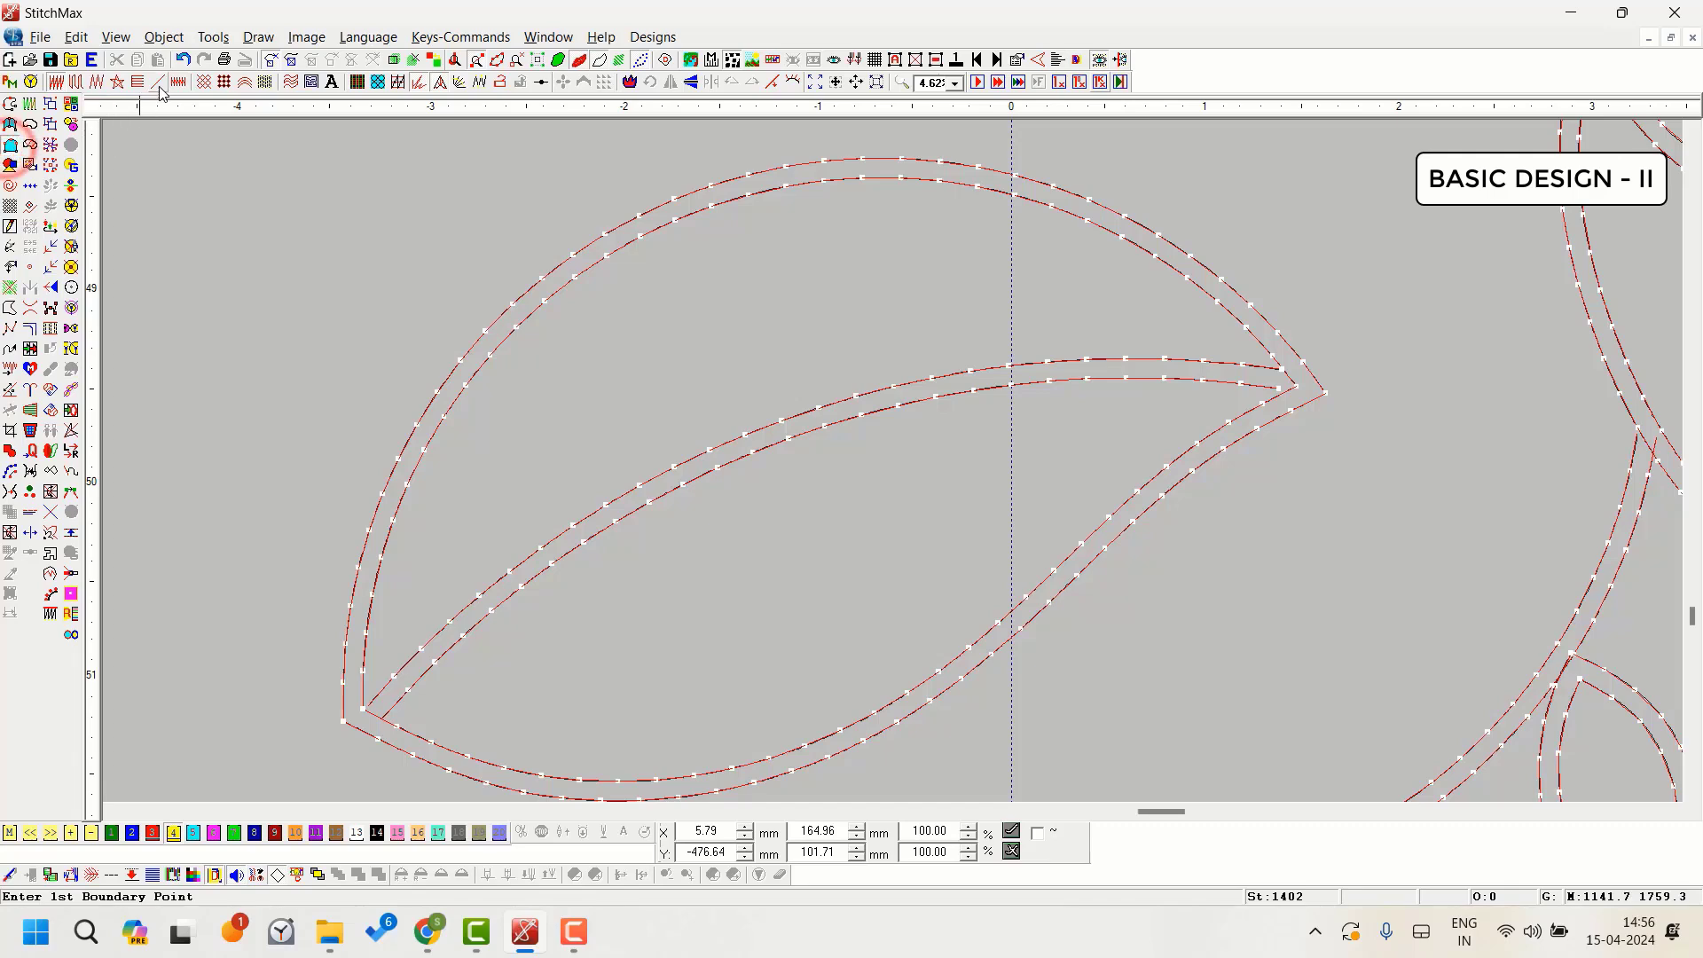
pyautogui.press('Down')
pyautogui.press('Down')
pyautogui.press('Up')
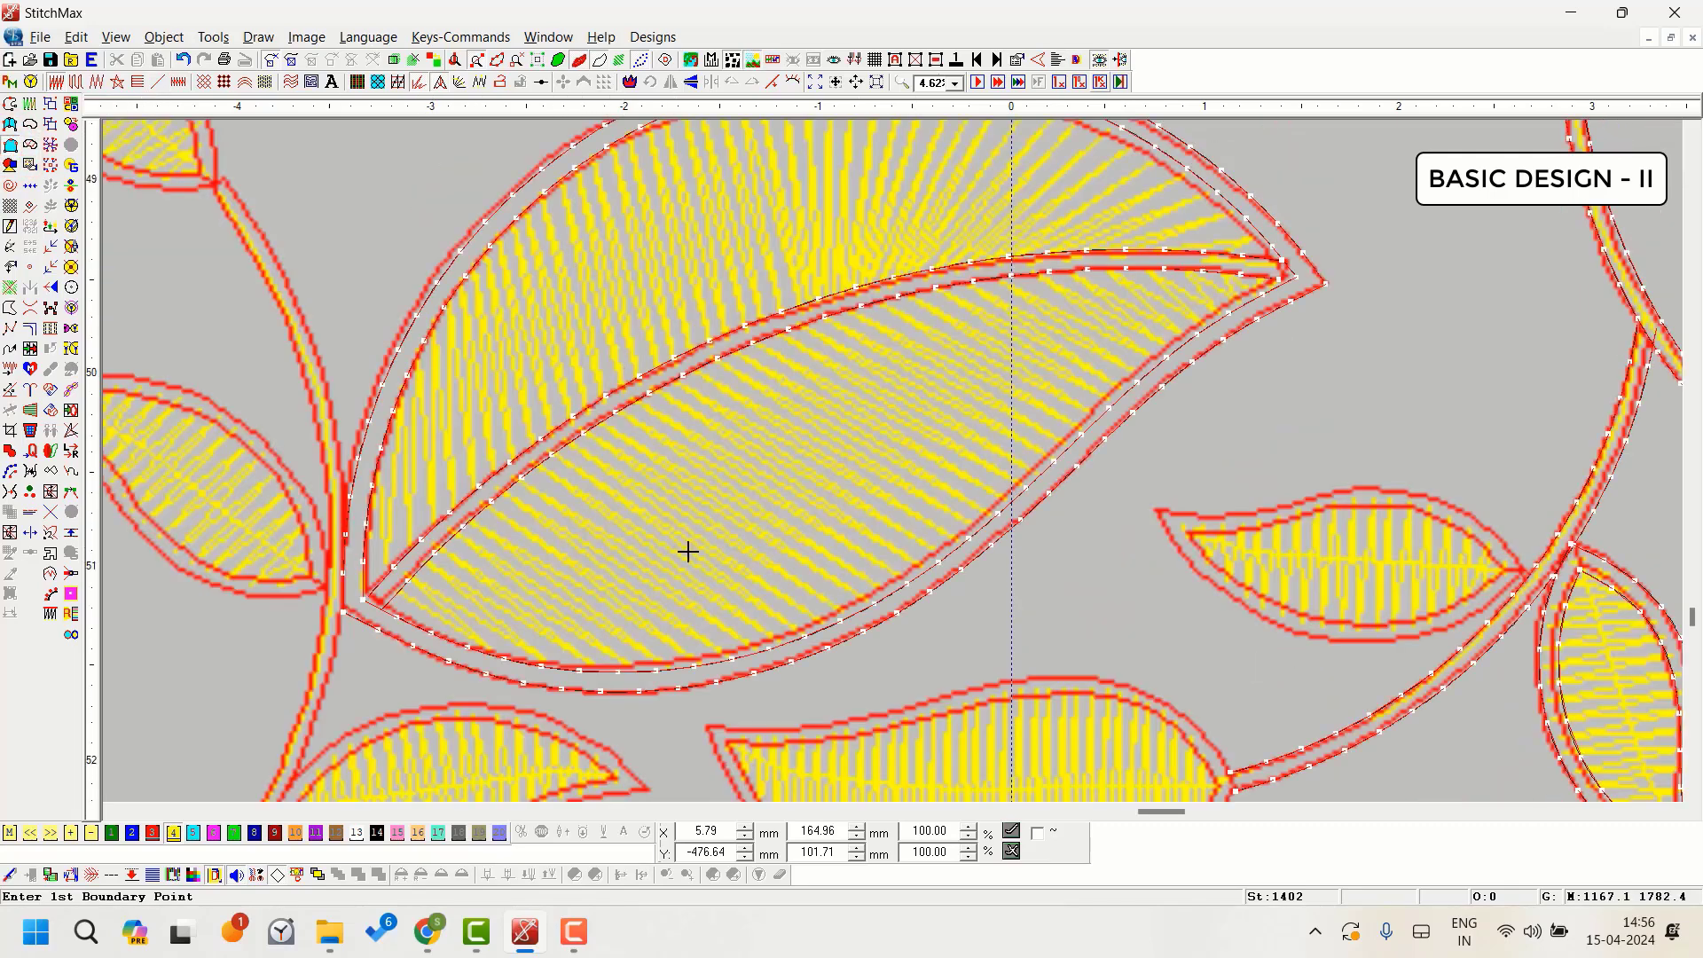
pyautogui.press('Up')
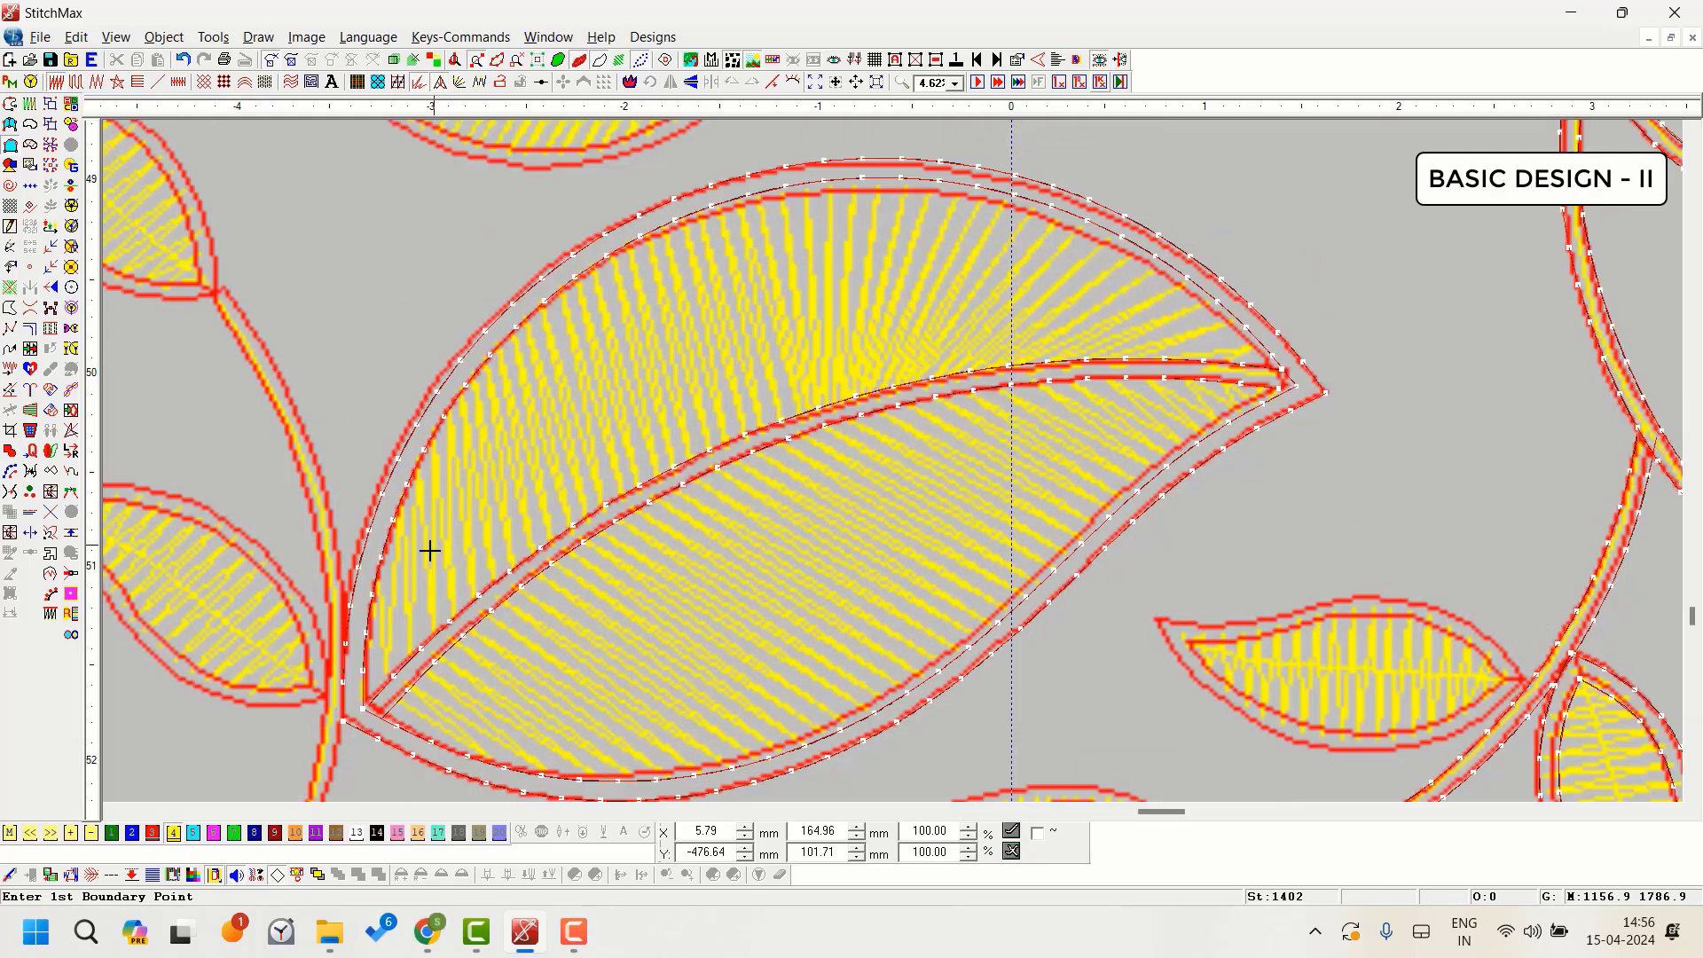
pyautogui.click(358, 603)
pyautogui.click(723, 193)
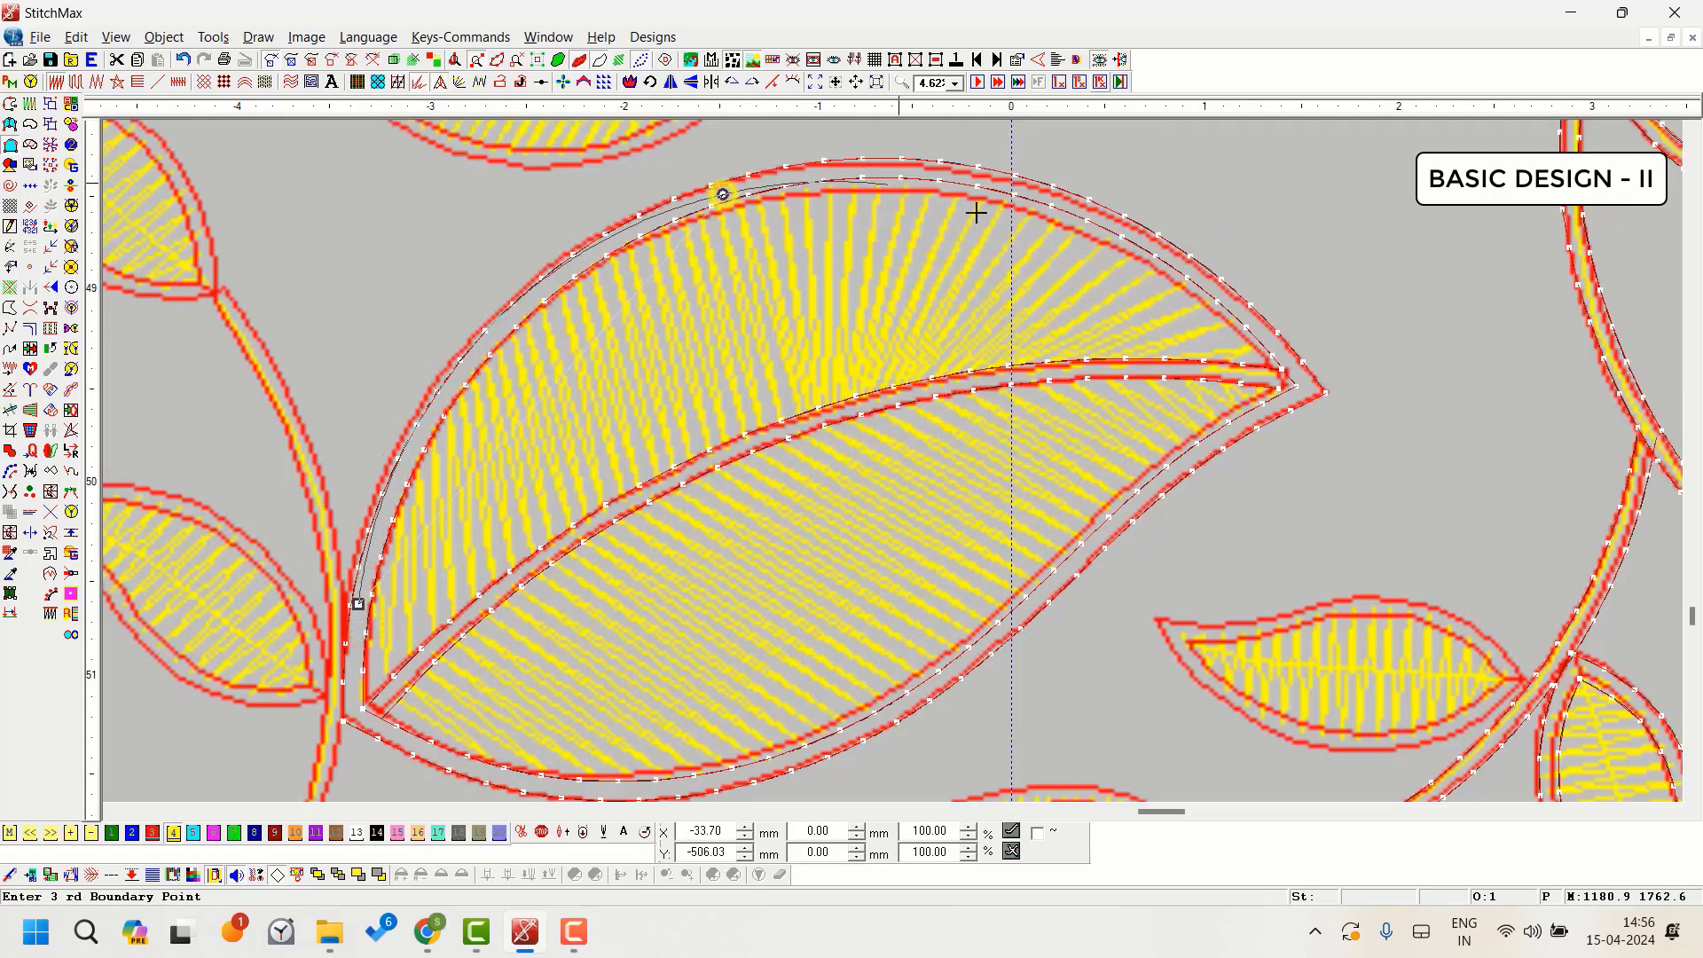
pyautogui.click(1261, 337)
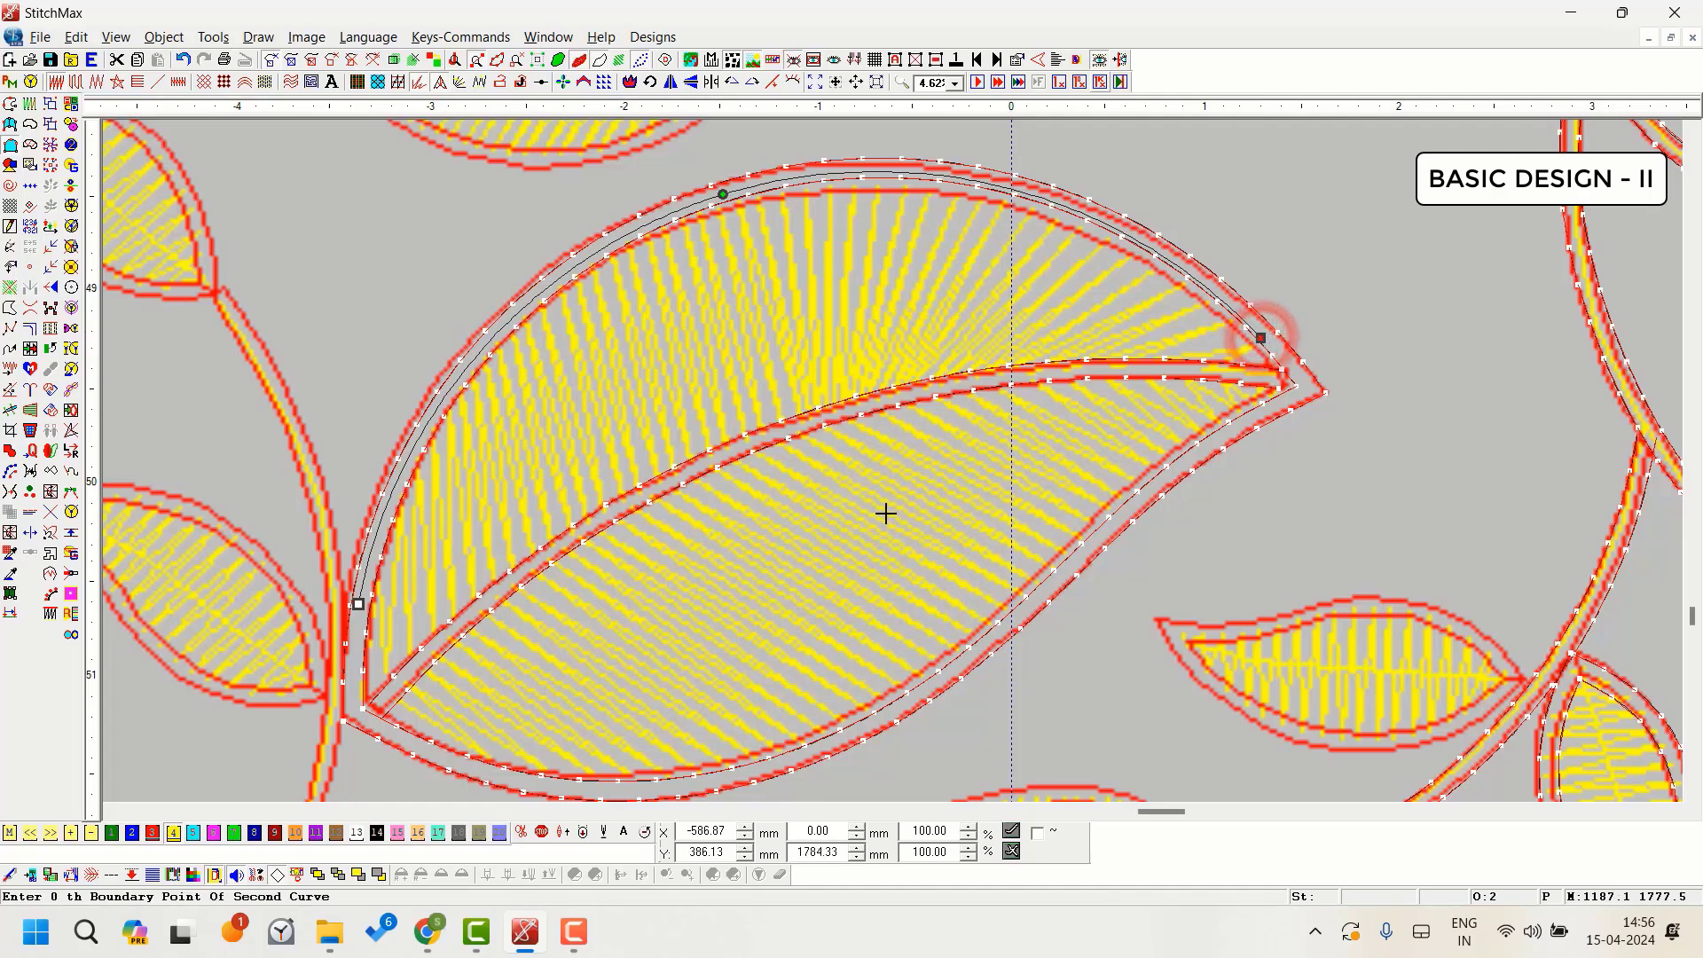
# Step: Trace the upper half's other edge along the leaf's central vein, completing a satin fill about 47 mm wide and 27 mm high
pyautogui.click(376, 698)
pyautogui.click(801, 428)
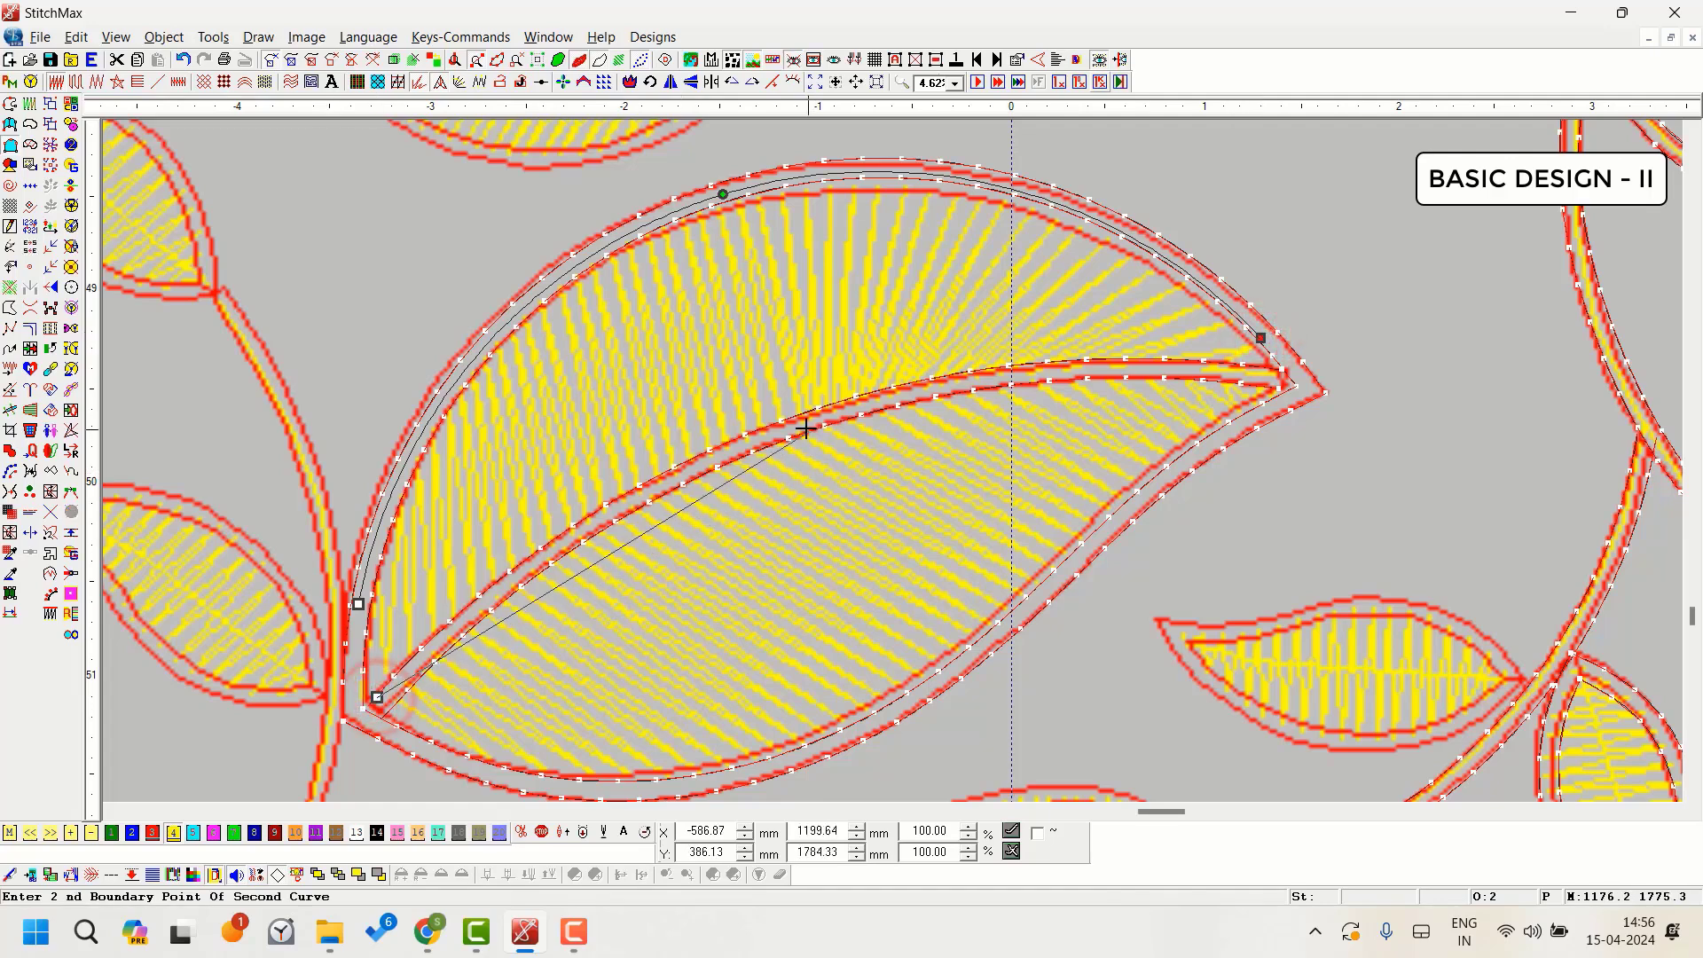
pyautogui.click(1215, 373)
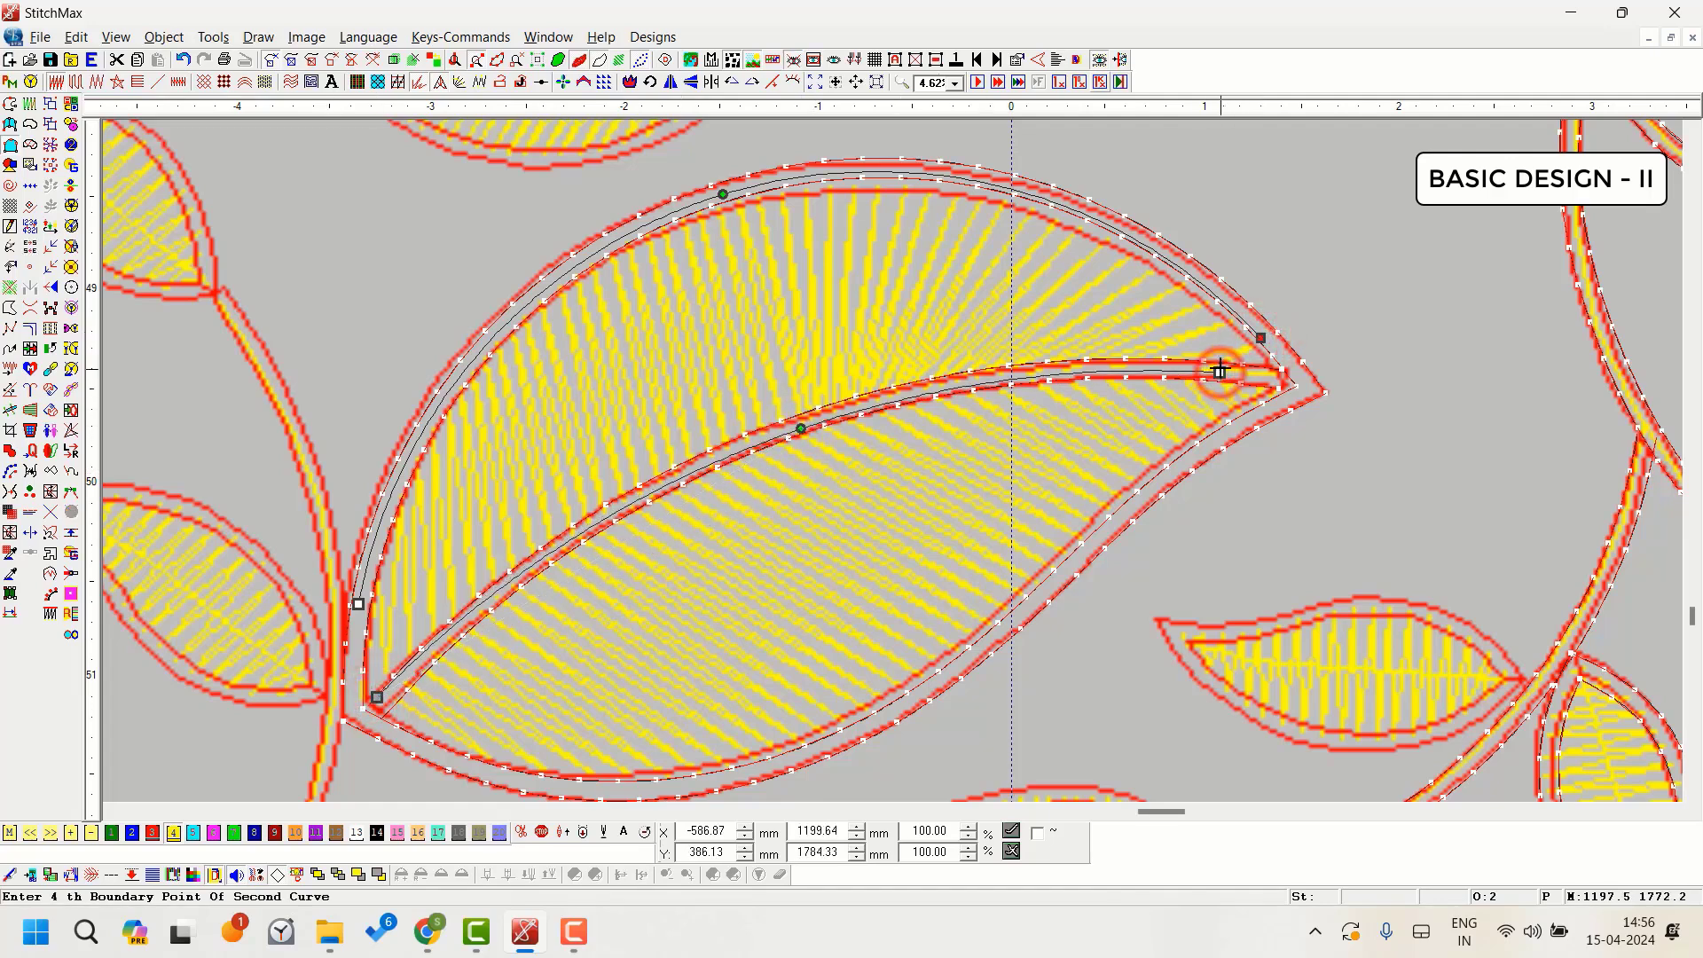
pyautogui.scroll(-2, 286, 610)
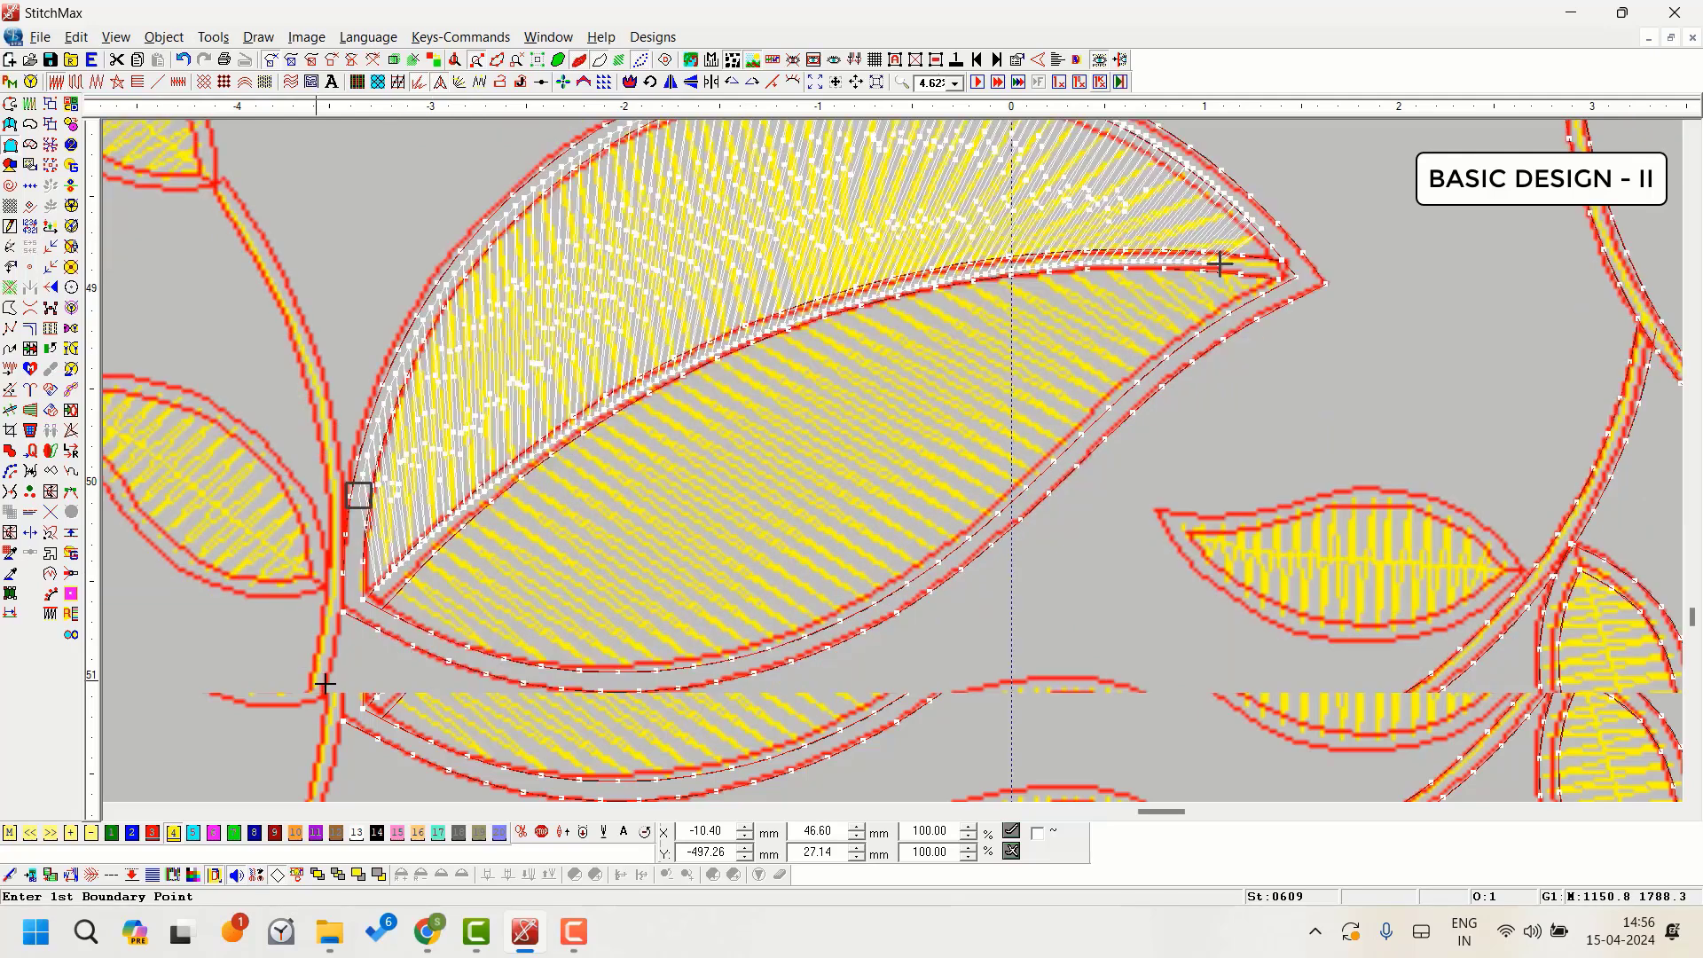
# Step: Create a Dual Sides satin fill on the large leaf's lower half, from the central vein to its lower double outline, about 47 by 22 mm
pyautogui.click(380, 593)
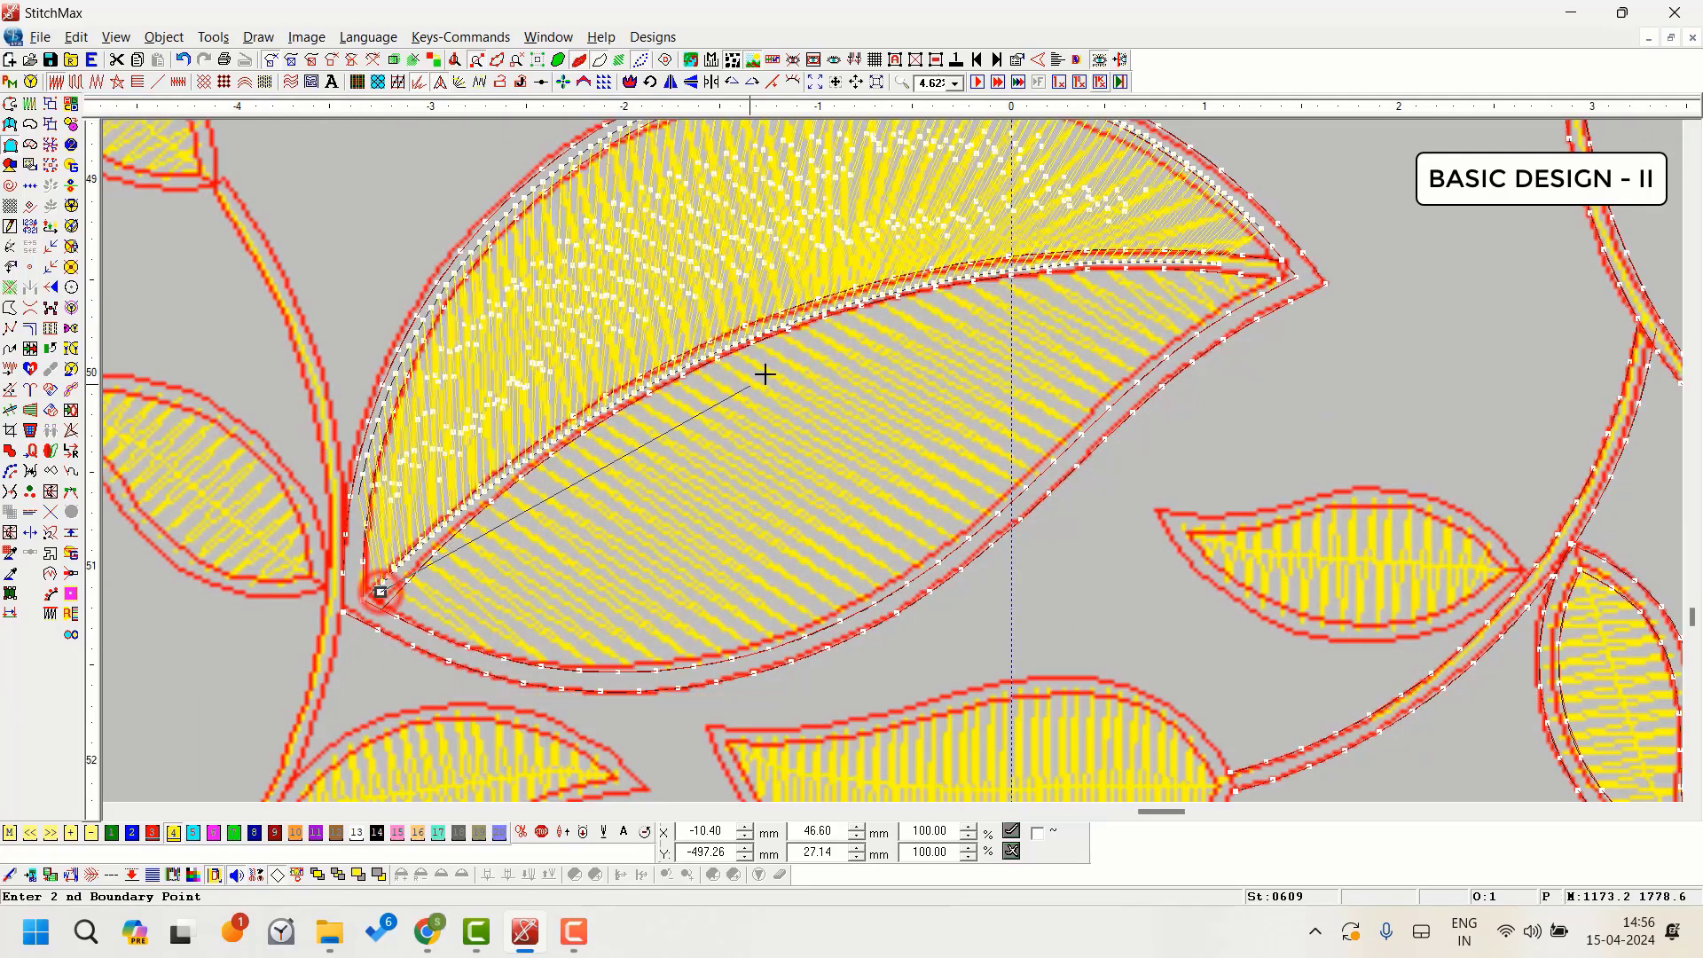
pyautogui.click(788, 321)
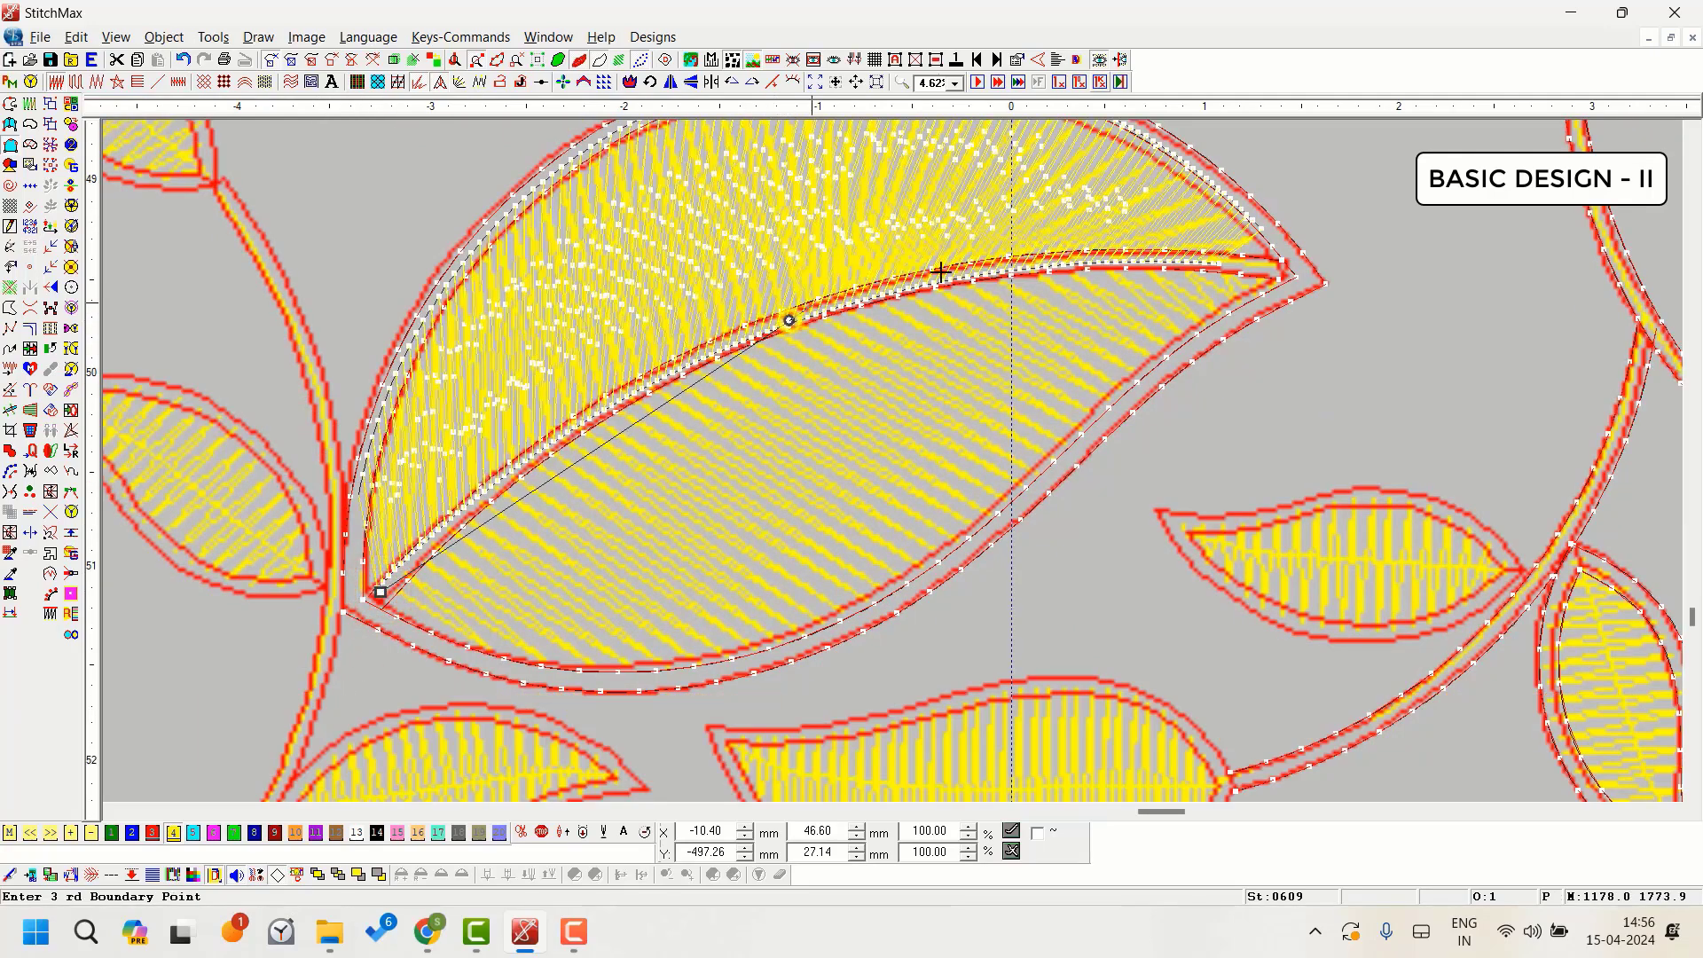
pyautogui.rightClick(1229, 263)
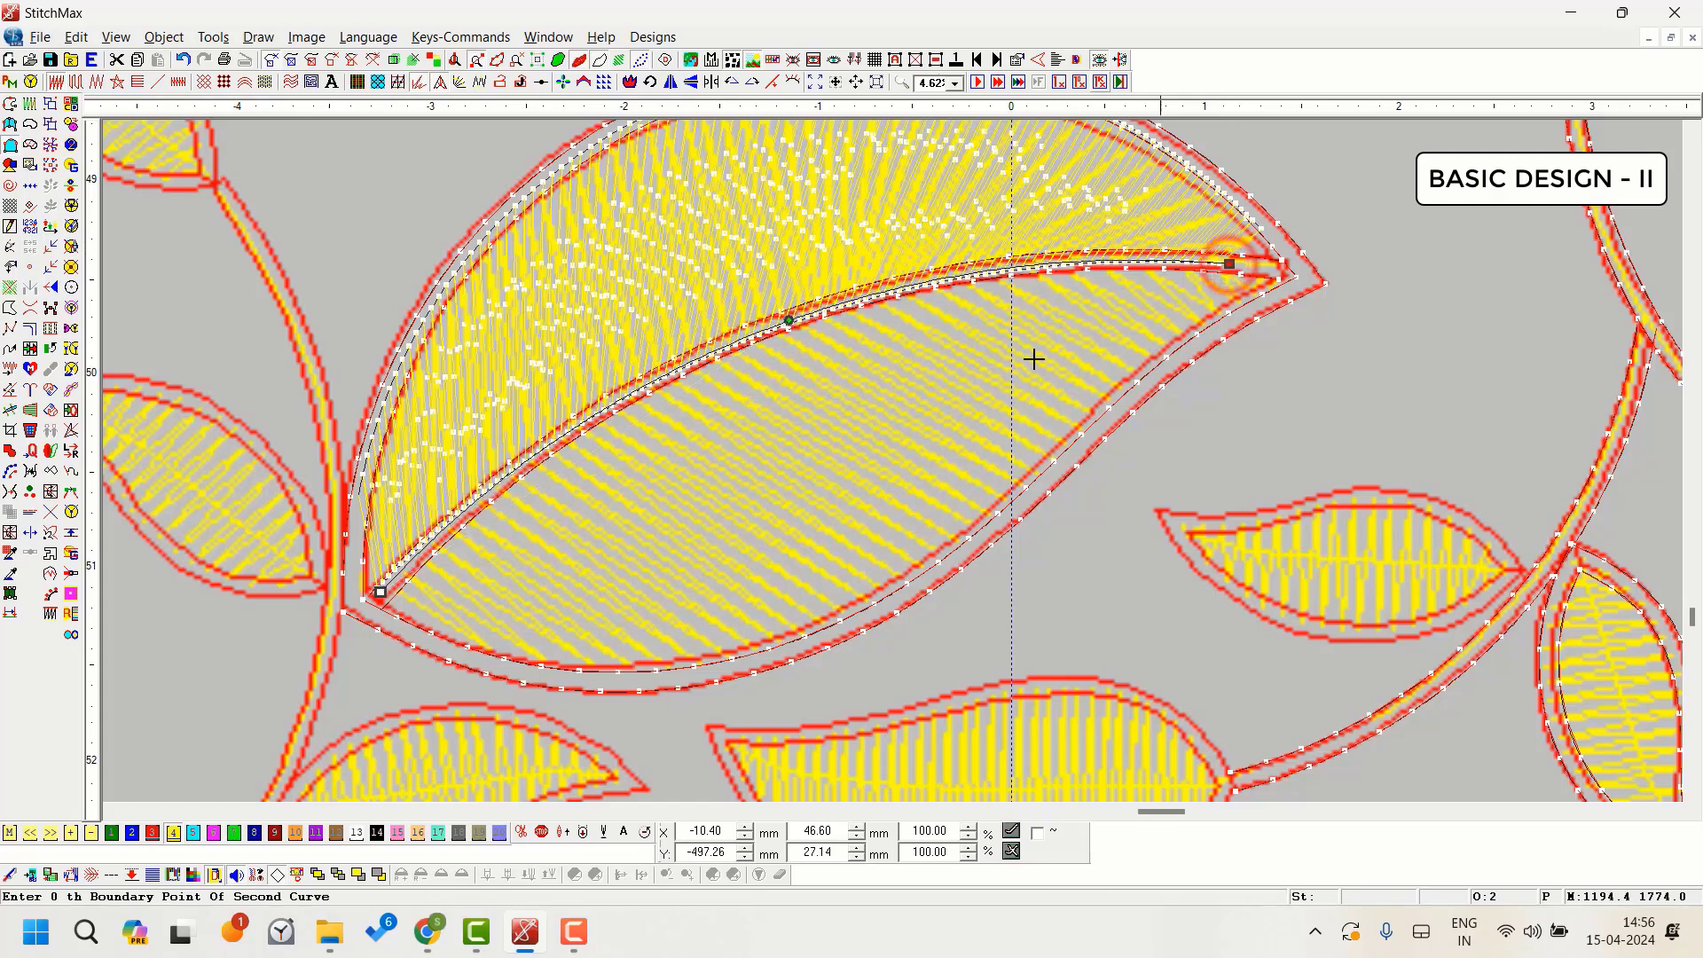
pyautogui.click(460, 652)
pyautogui.click(625, 680)
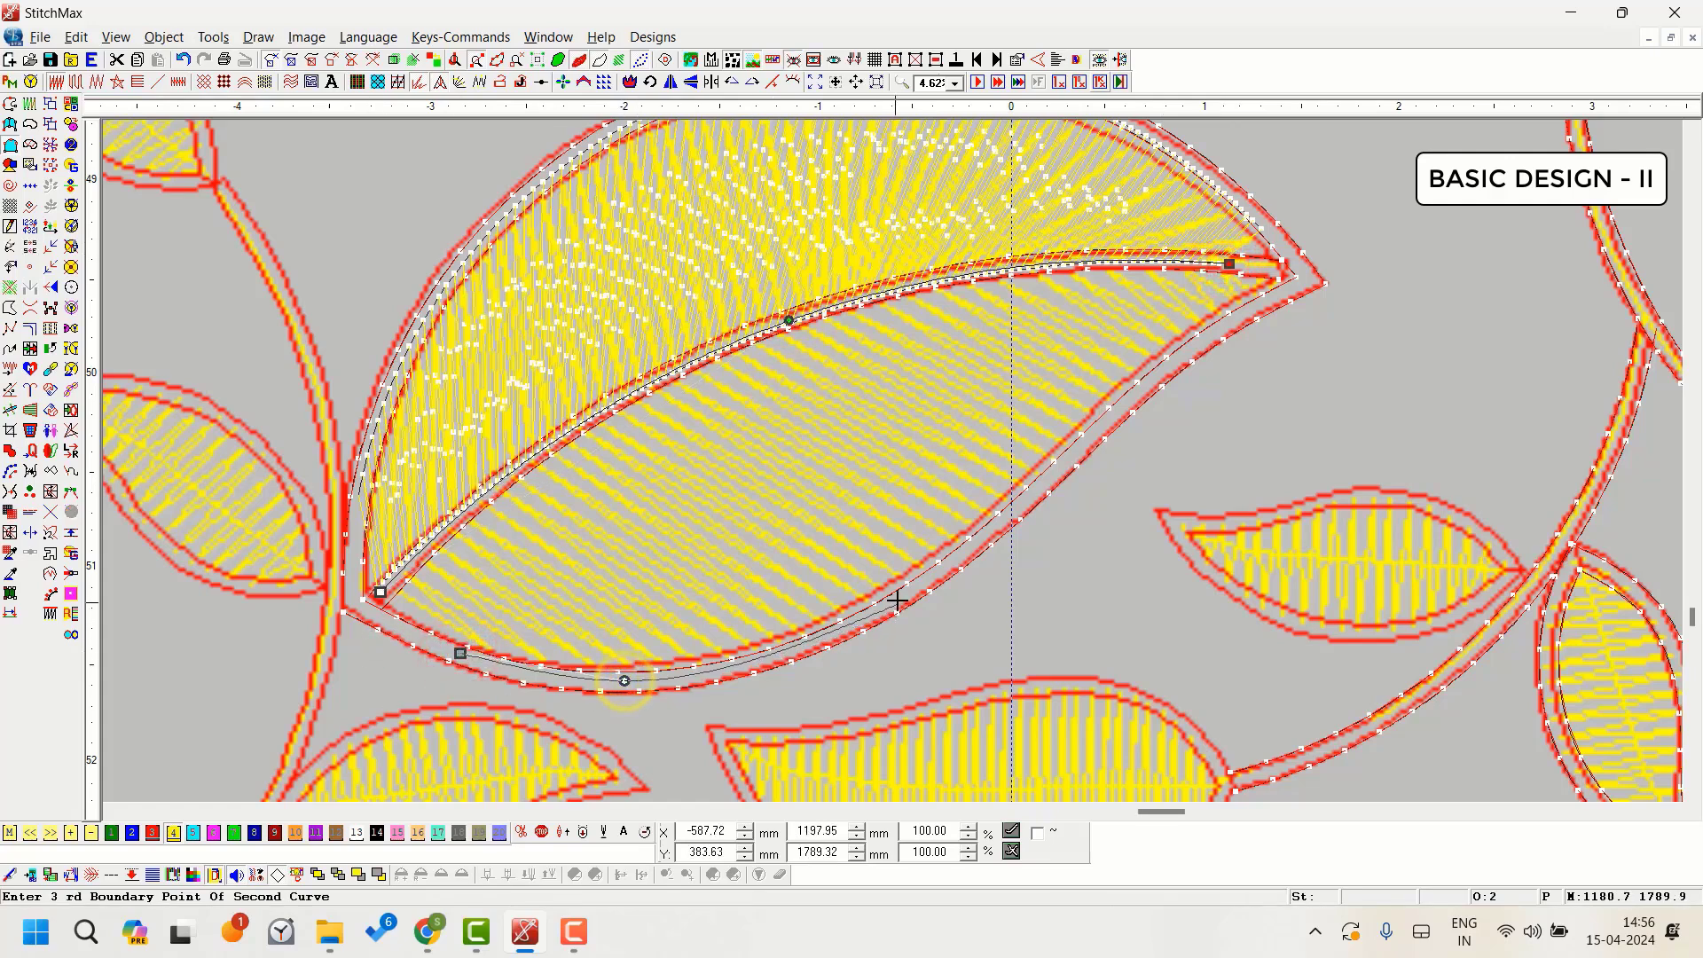
pyautogui.click(897, 600)
pyautogui.click(1091, 440)
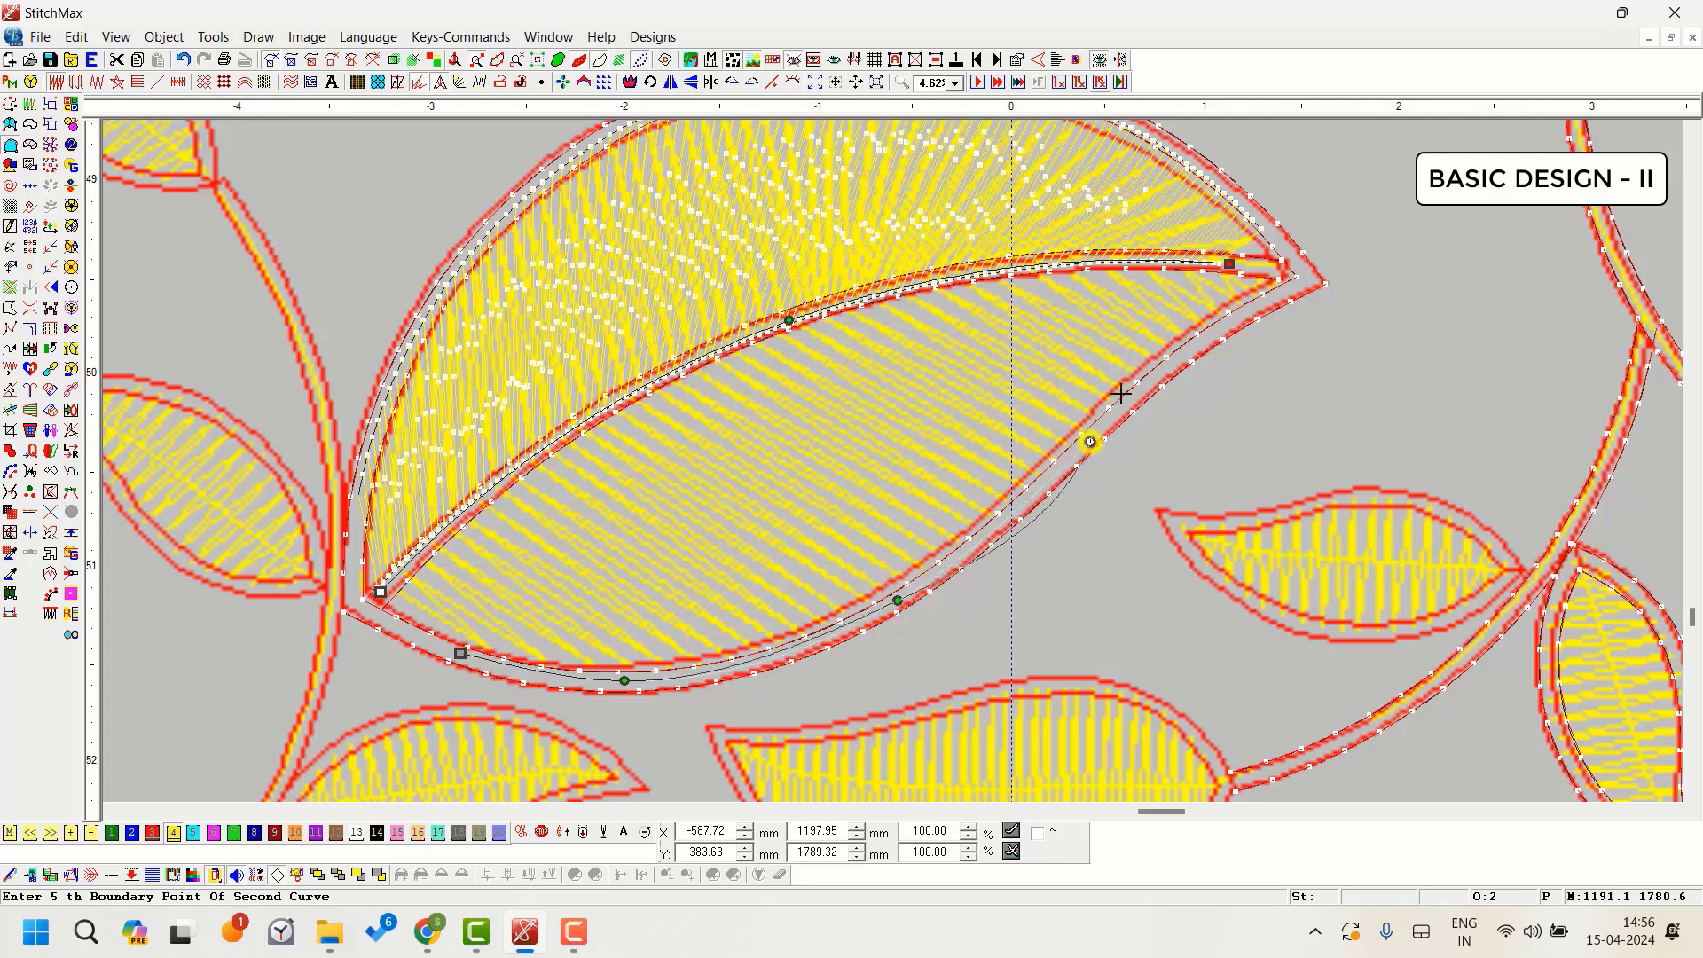
pyautogui.click(1195, 347)
pyautogui.click(1295, 288)
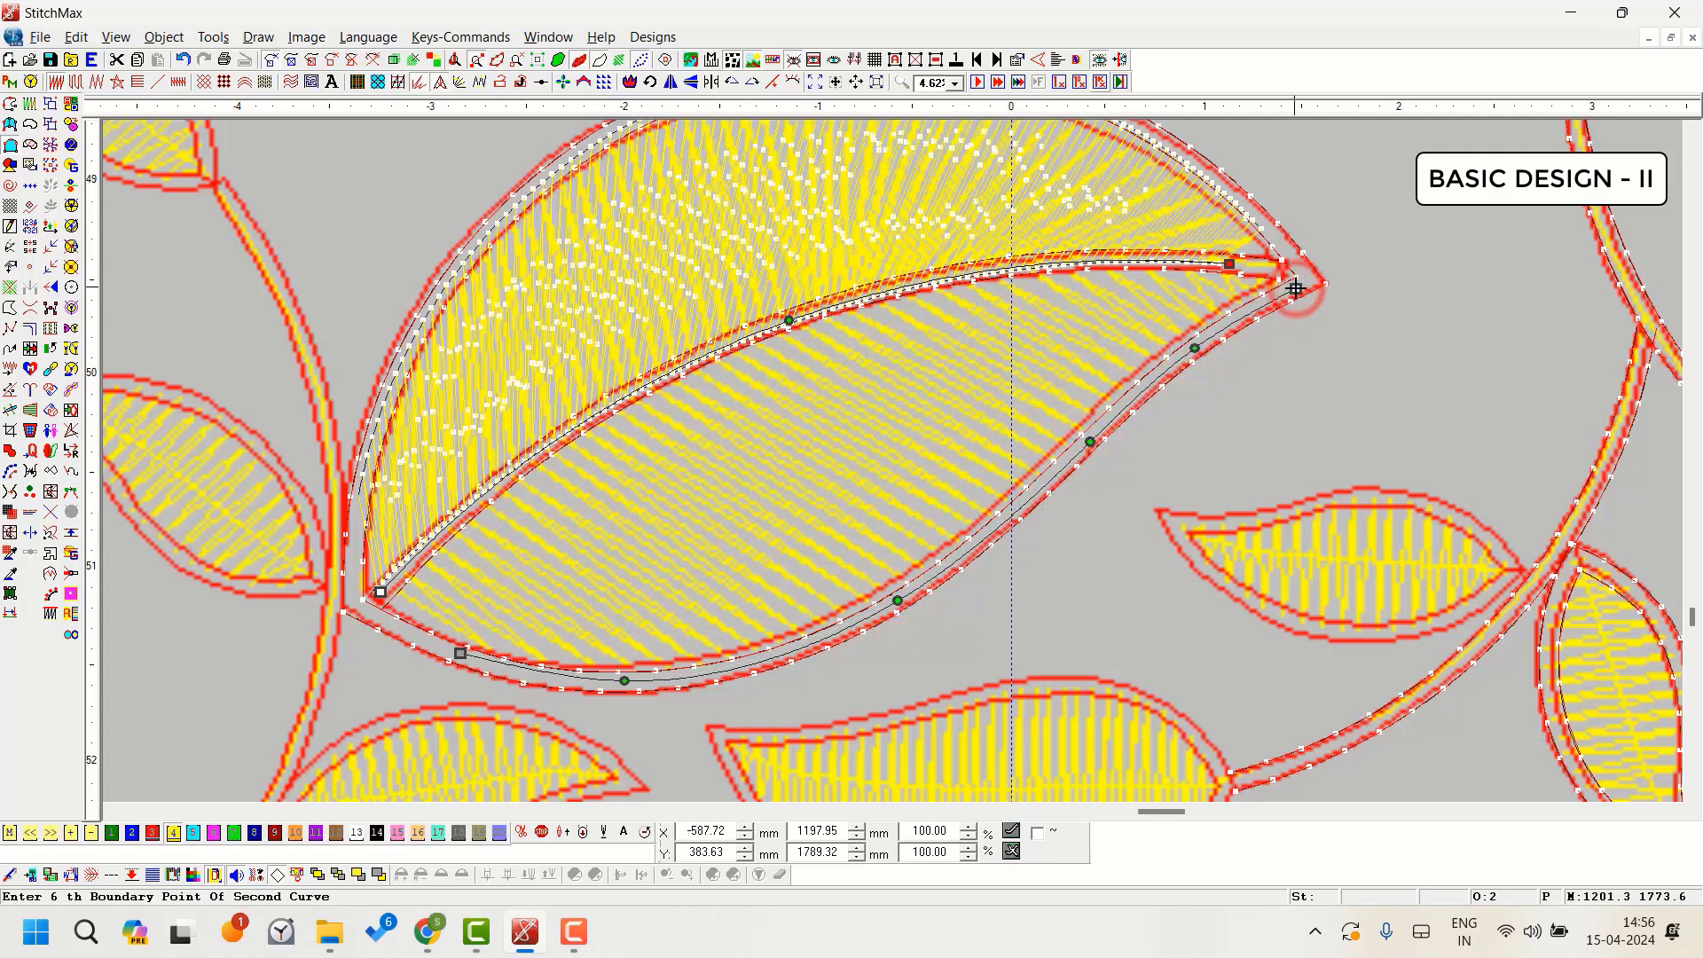
pyautogui.press('Return')
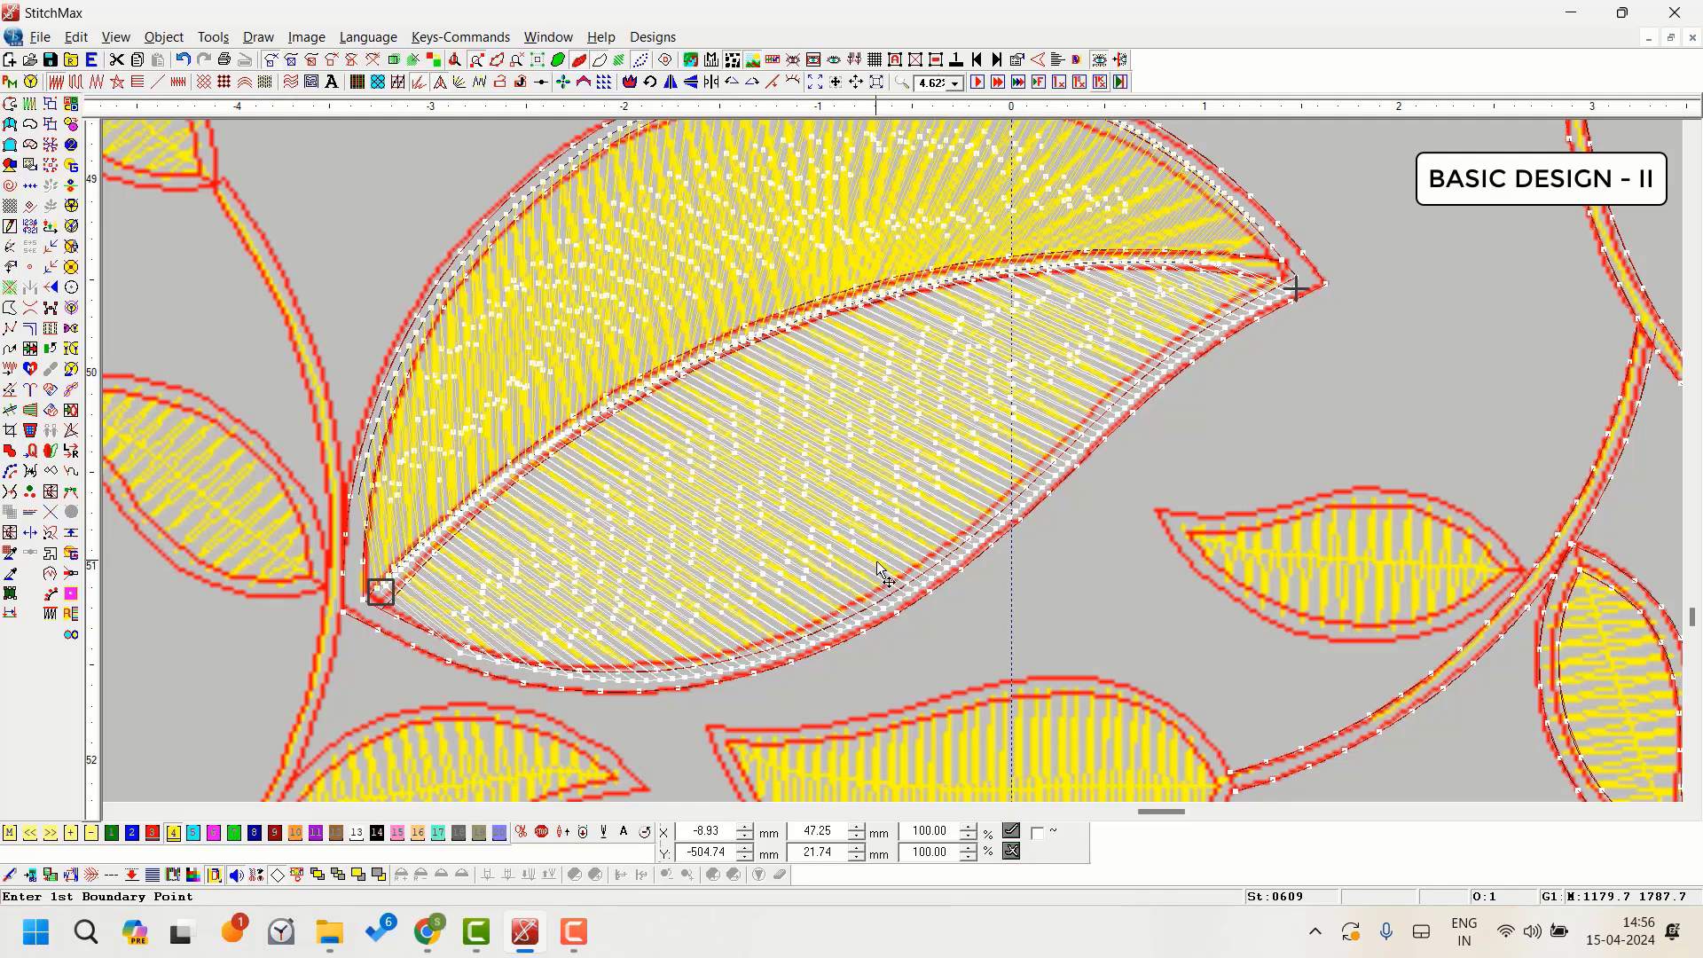
# Step: Hide the background artwork and set the stitch spacing of both large-leaf satin fills to 0.75 mm
pyautogui.press('i')
pyautogui.scroll(-2, 372, 674)
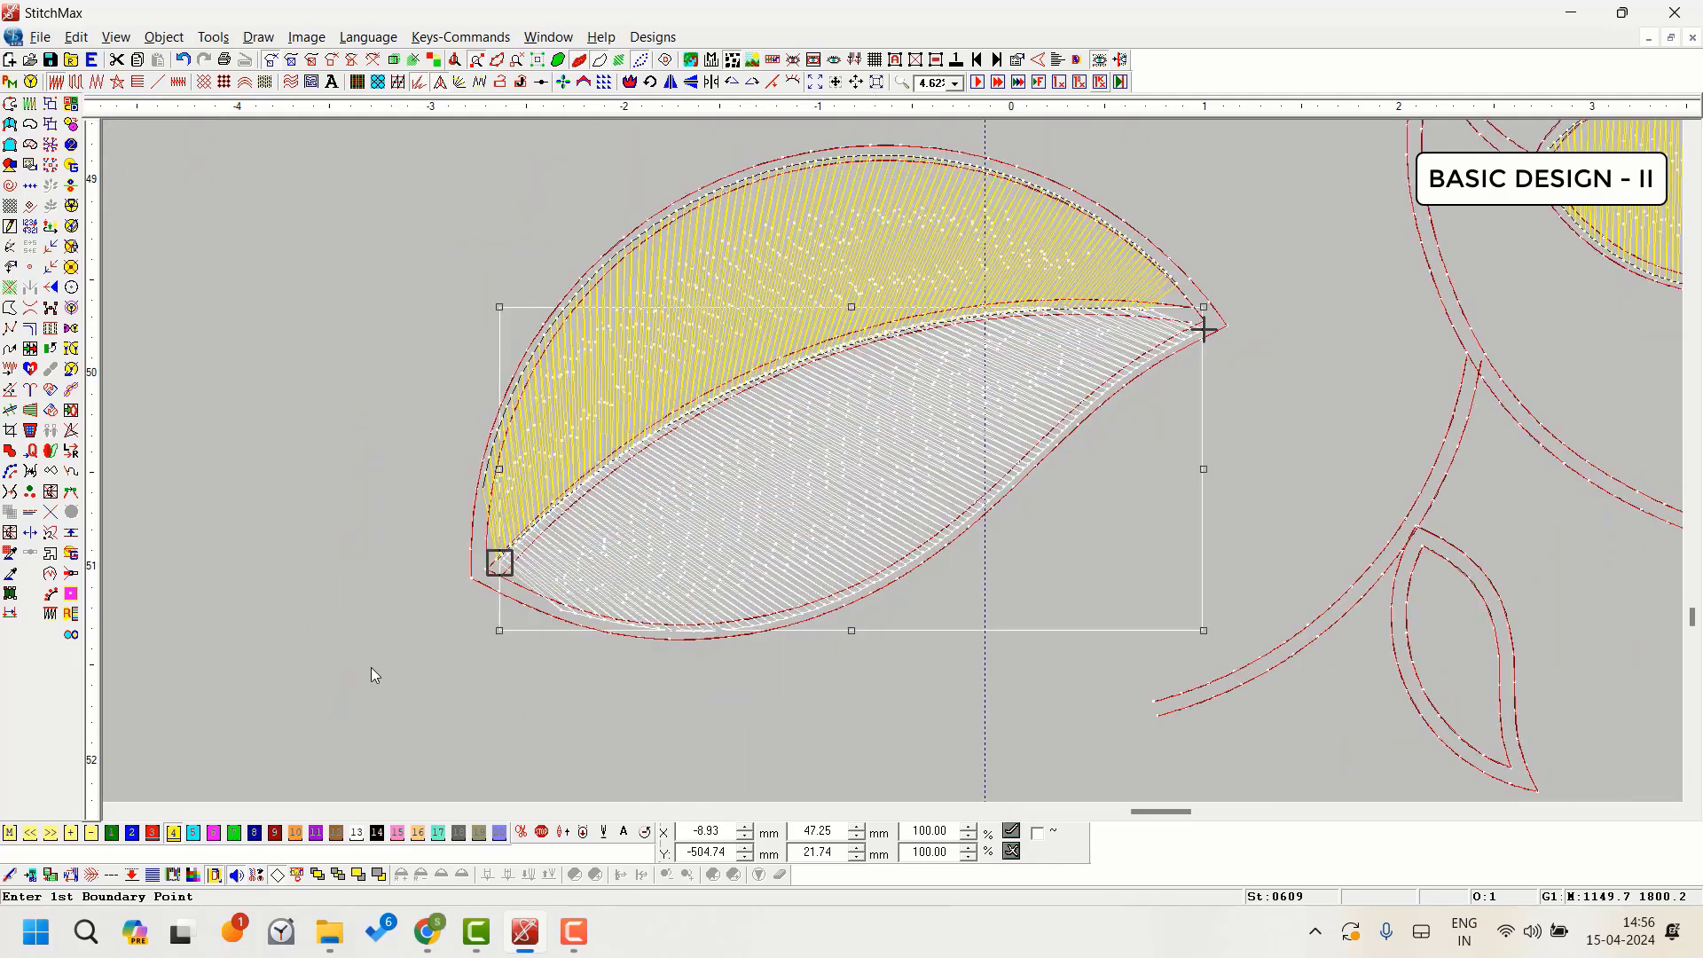
pyautogui.click(404, 556)
pyautogui.click(724, 356)
pyautogui.click(801, 485)
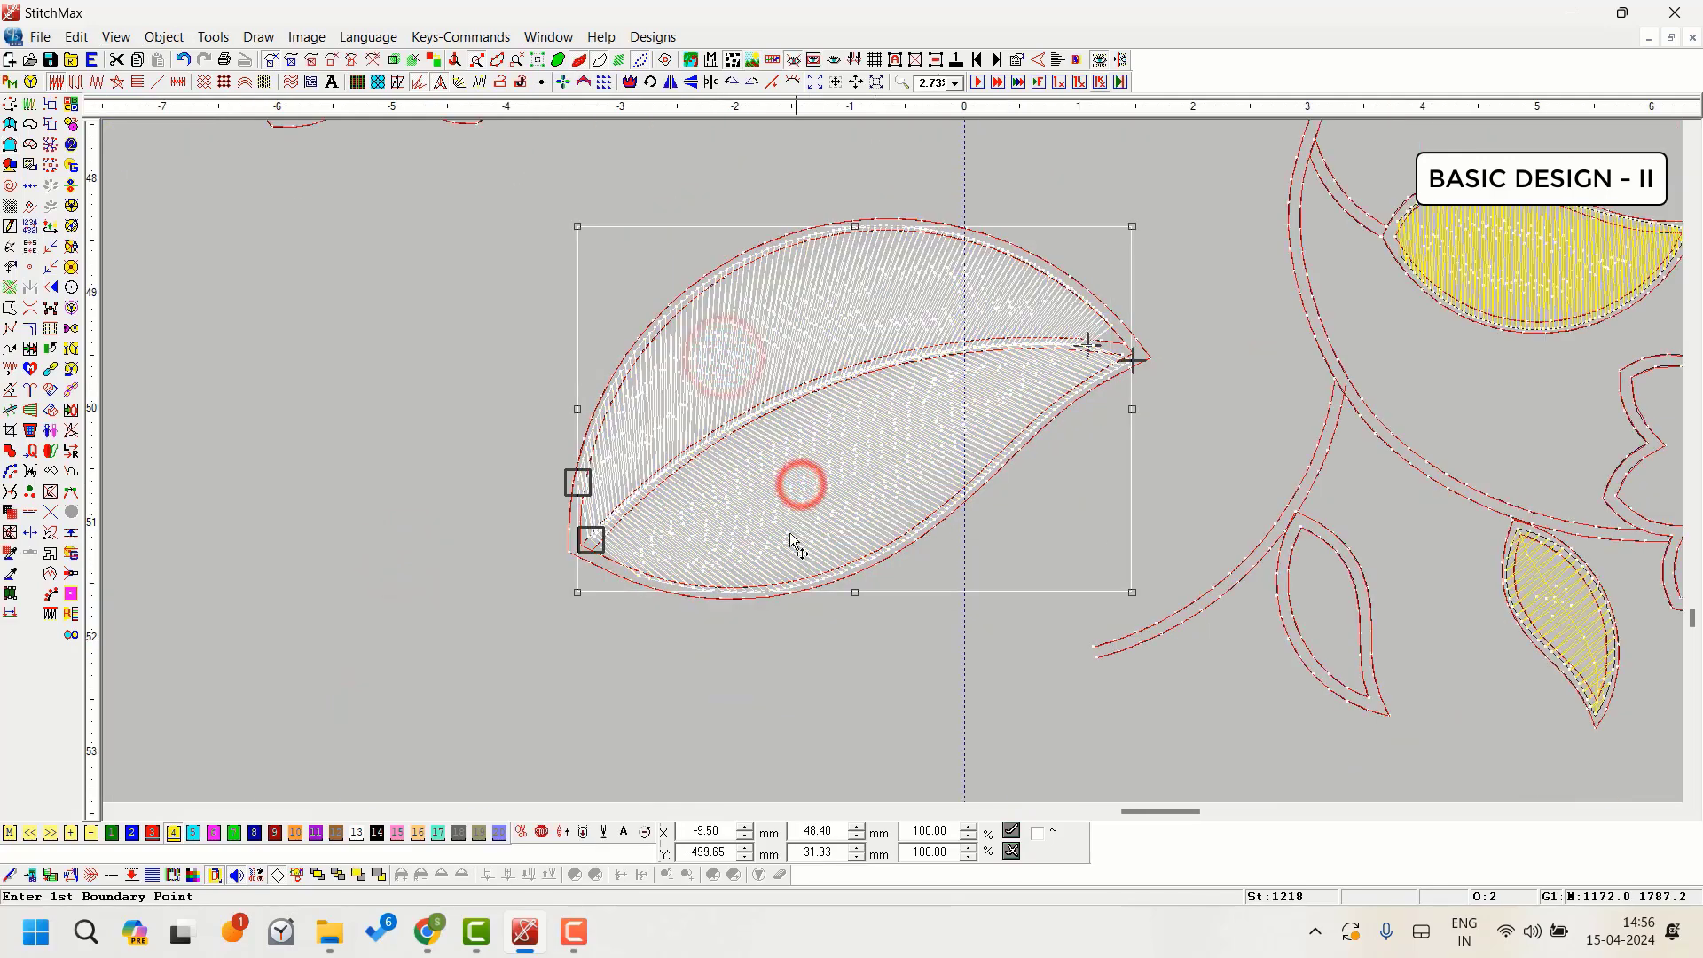
pyautogui.press('p')
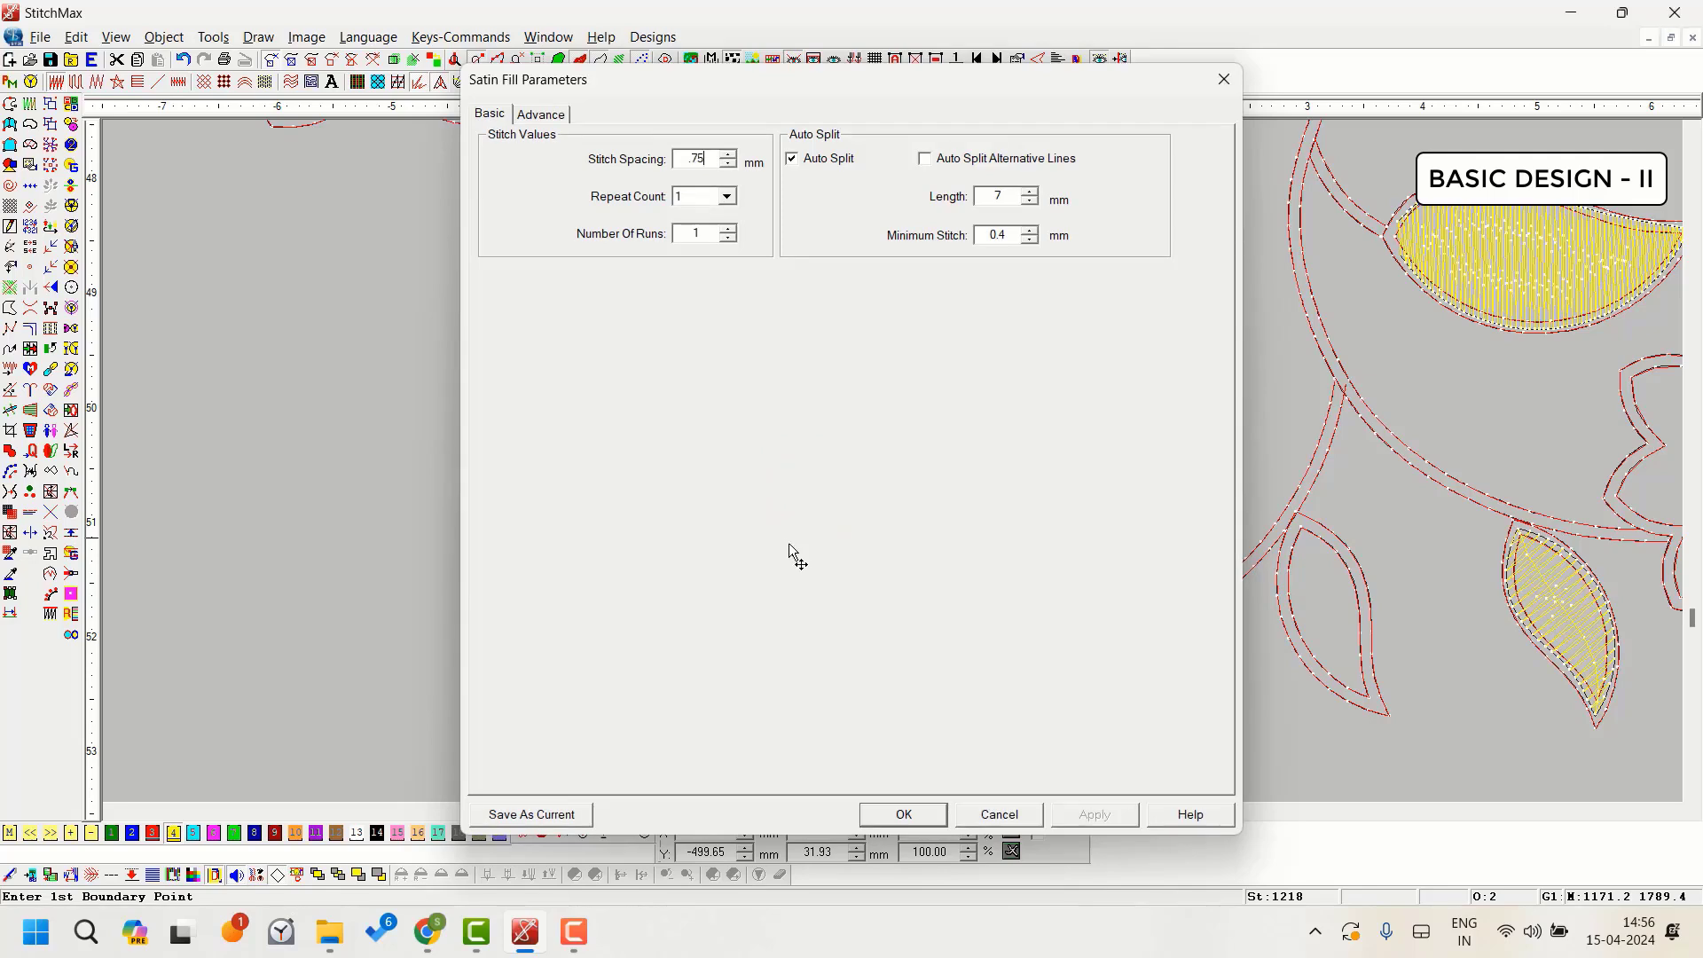
pyautogui.press('Return')
pyautogui.click(715, 734)
# Step: Set the stitch spacing of the satin fill in the leaf above the lower flower to 0.75 mm
pyautogui.press('Right')
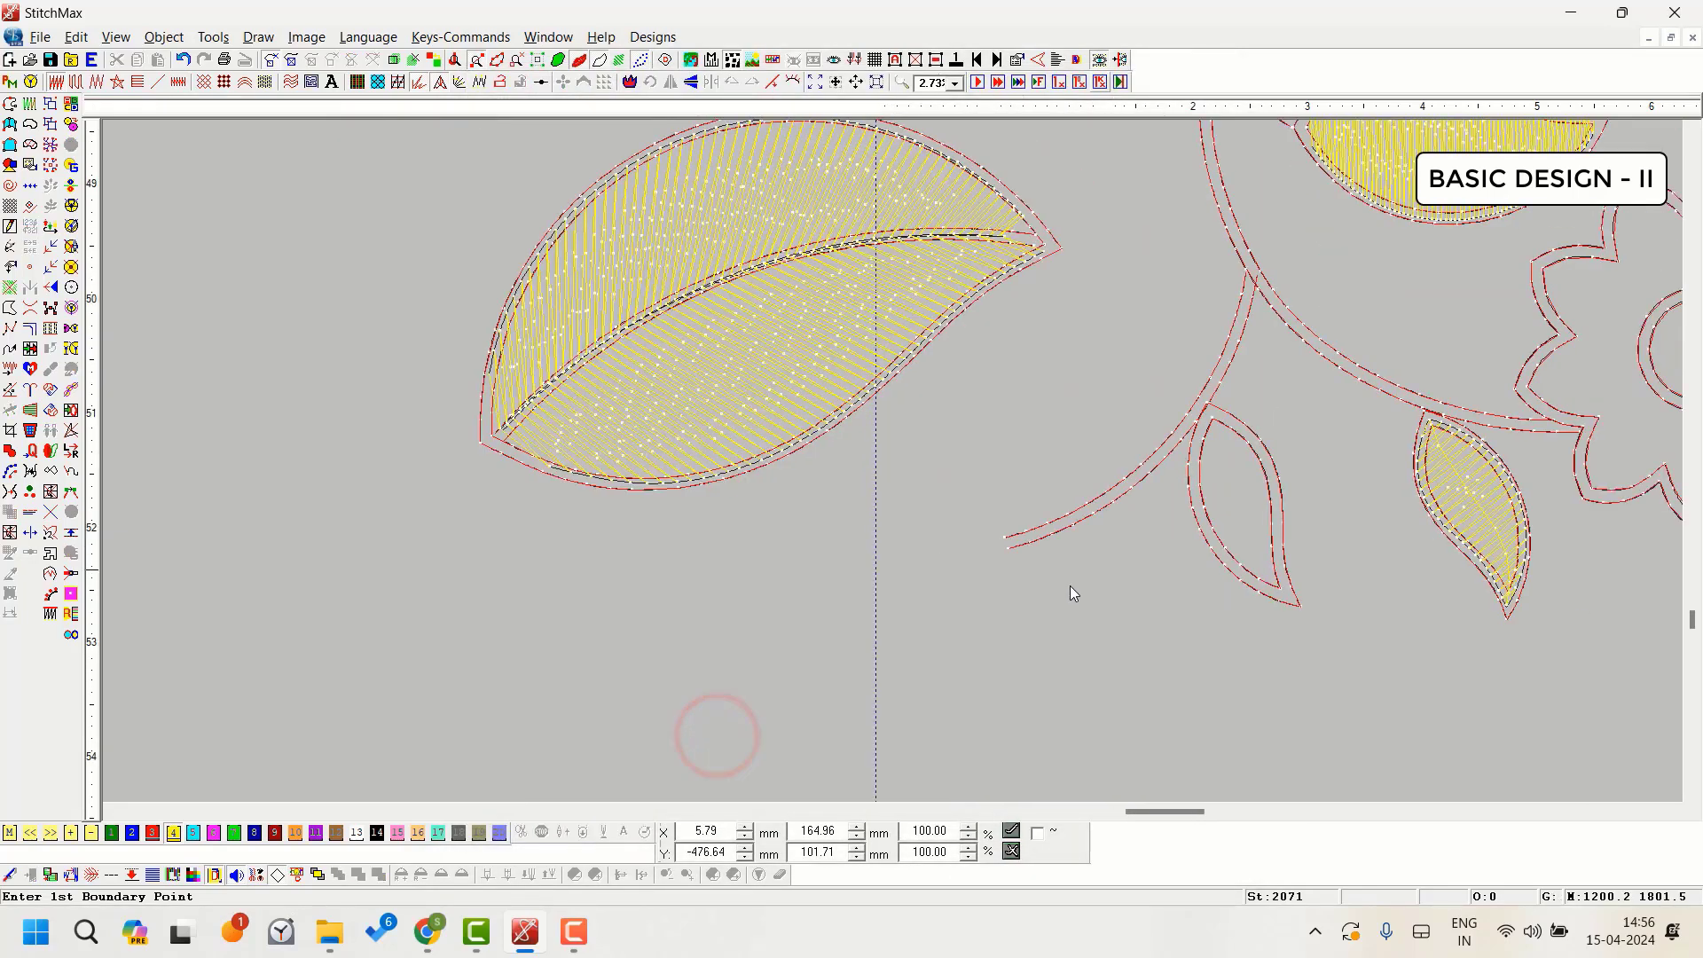
pyautogui.press('Left')
pyautogui.press('Right')
pyautogui.press('Right')
pyautogui.press('Right')
pyautogui.press('Right')
pyautogui.press('Up')
pyautogui.press('Up')
pyautogui.click(1184, 362)
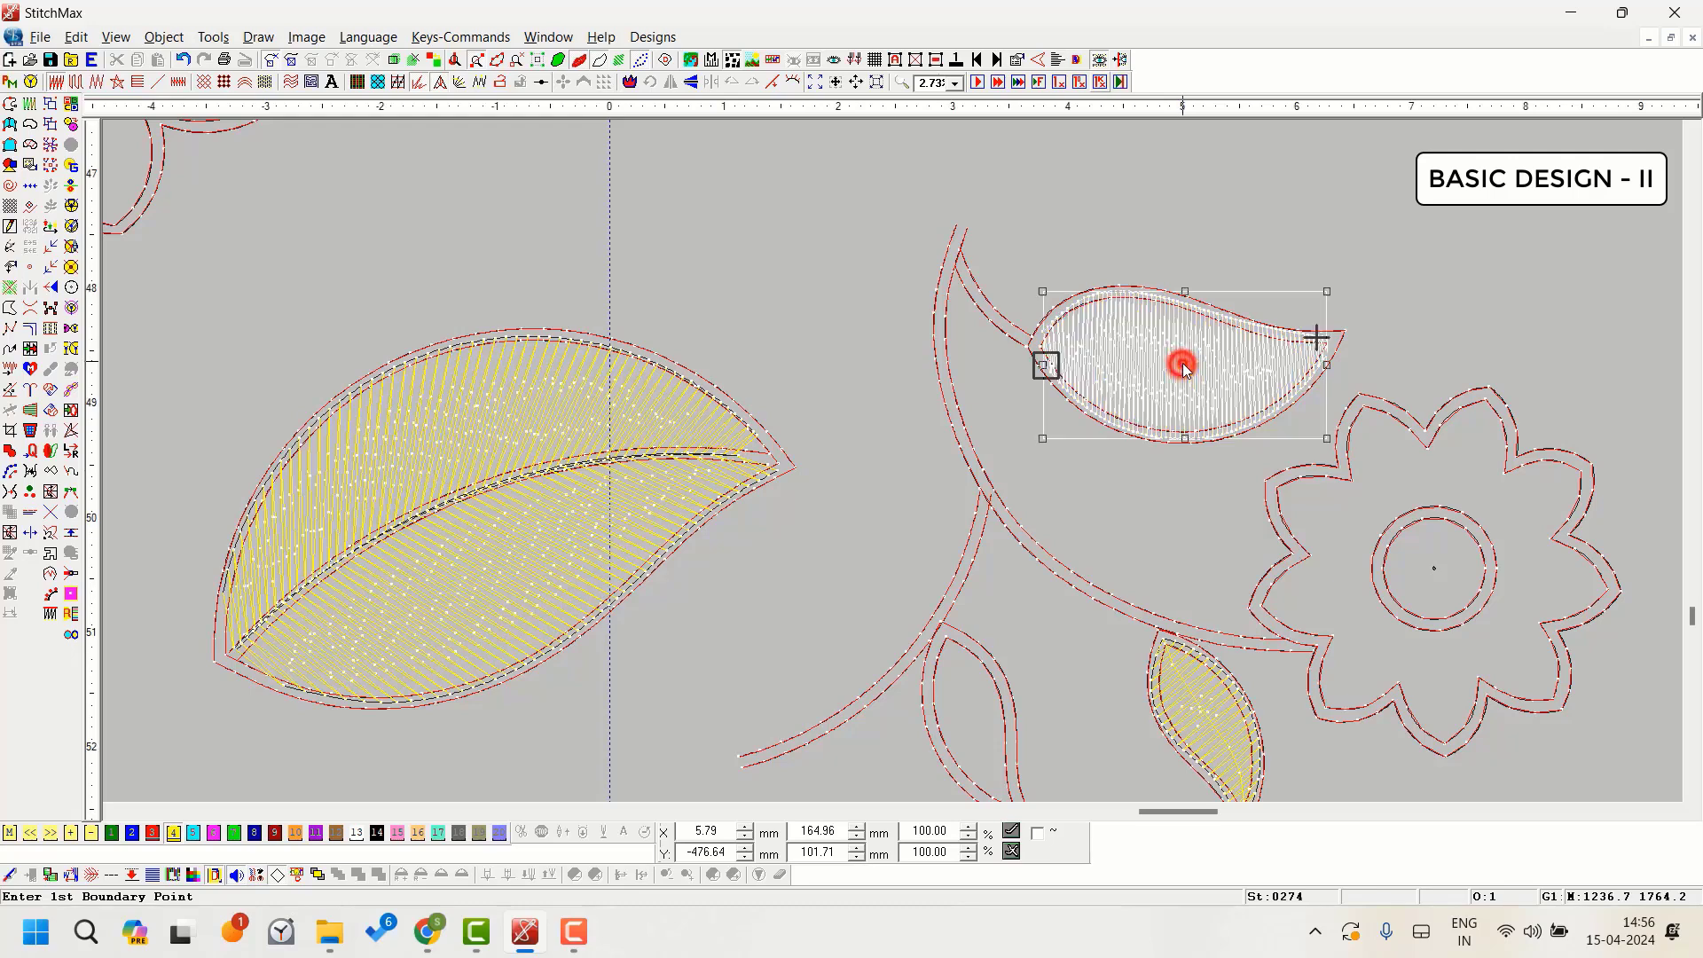
pyautogui.press('p')
pyautogui.press('Return')
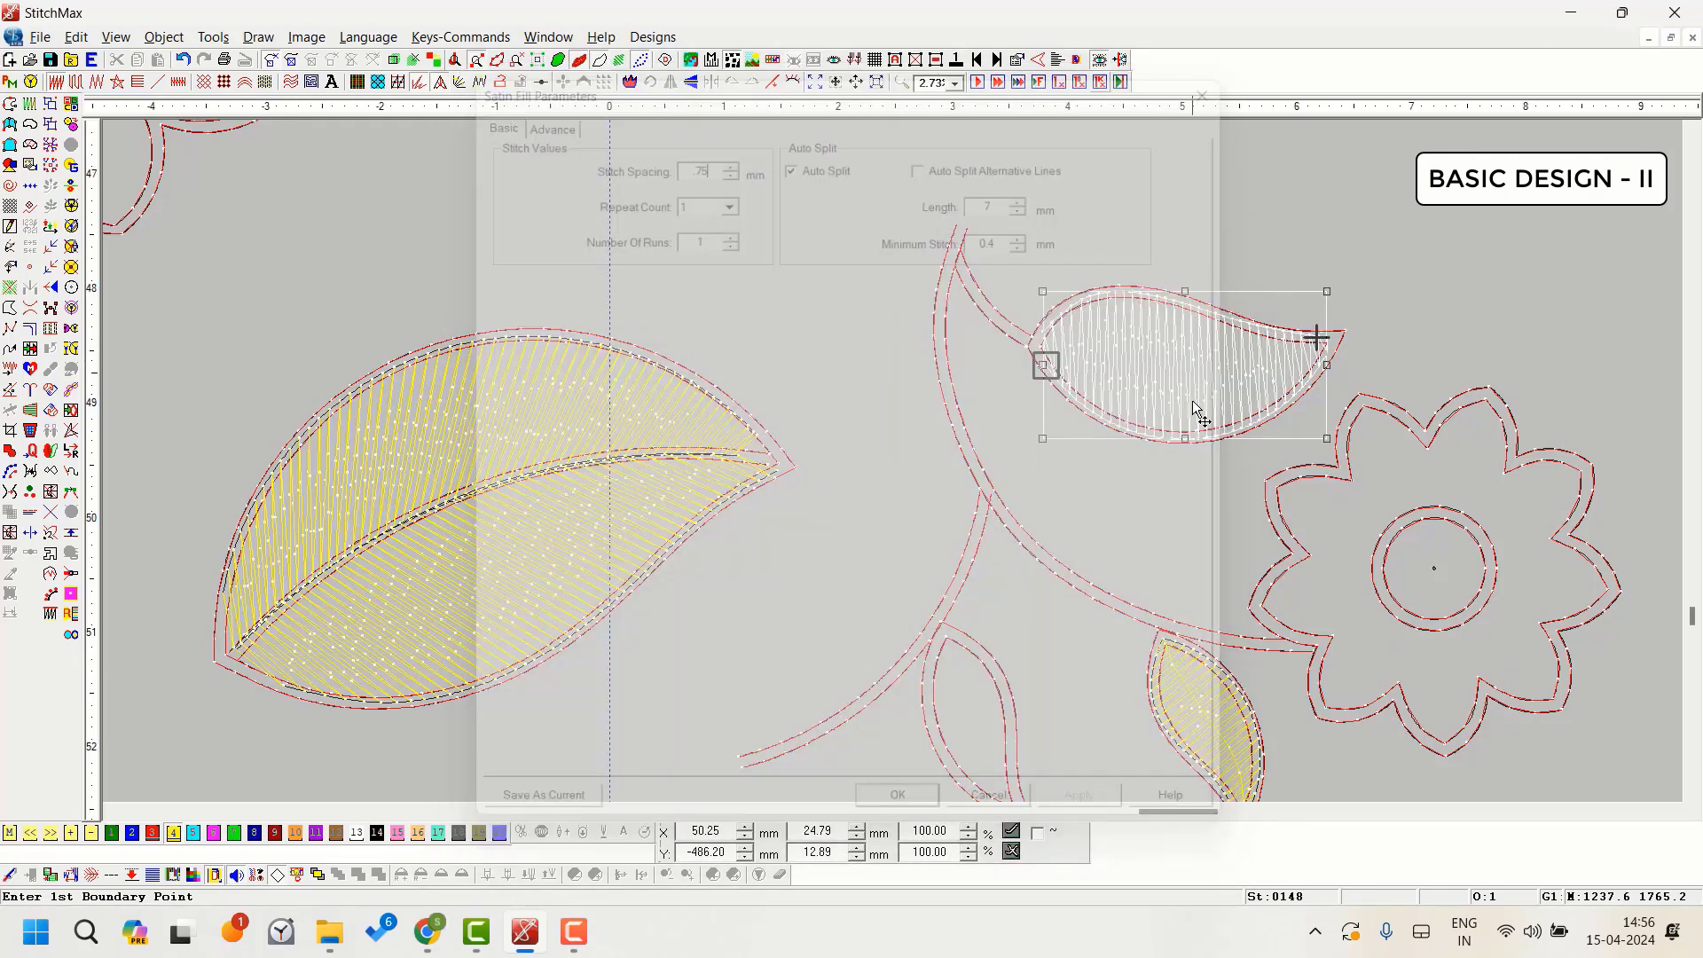
pyautogui.click(806, 581)
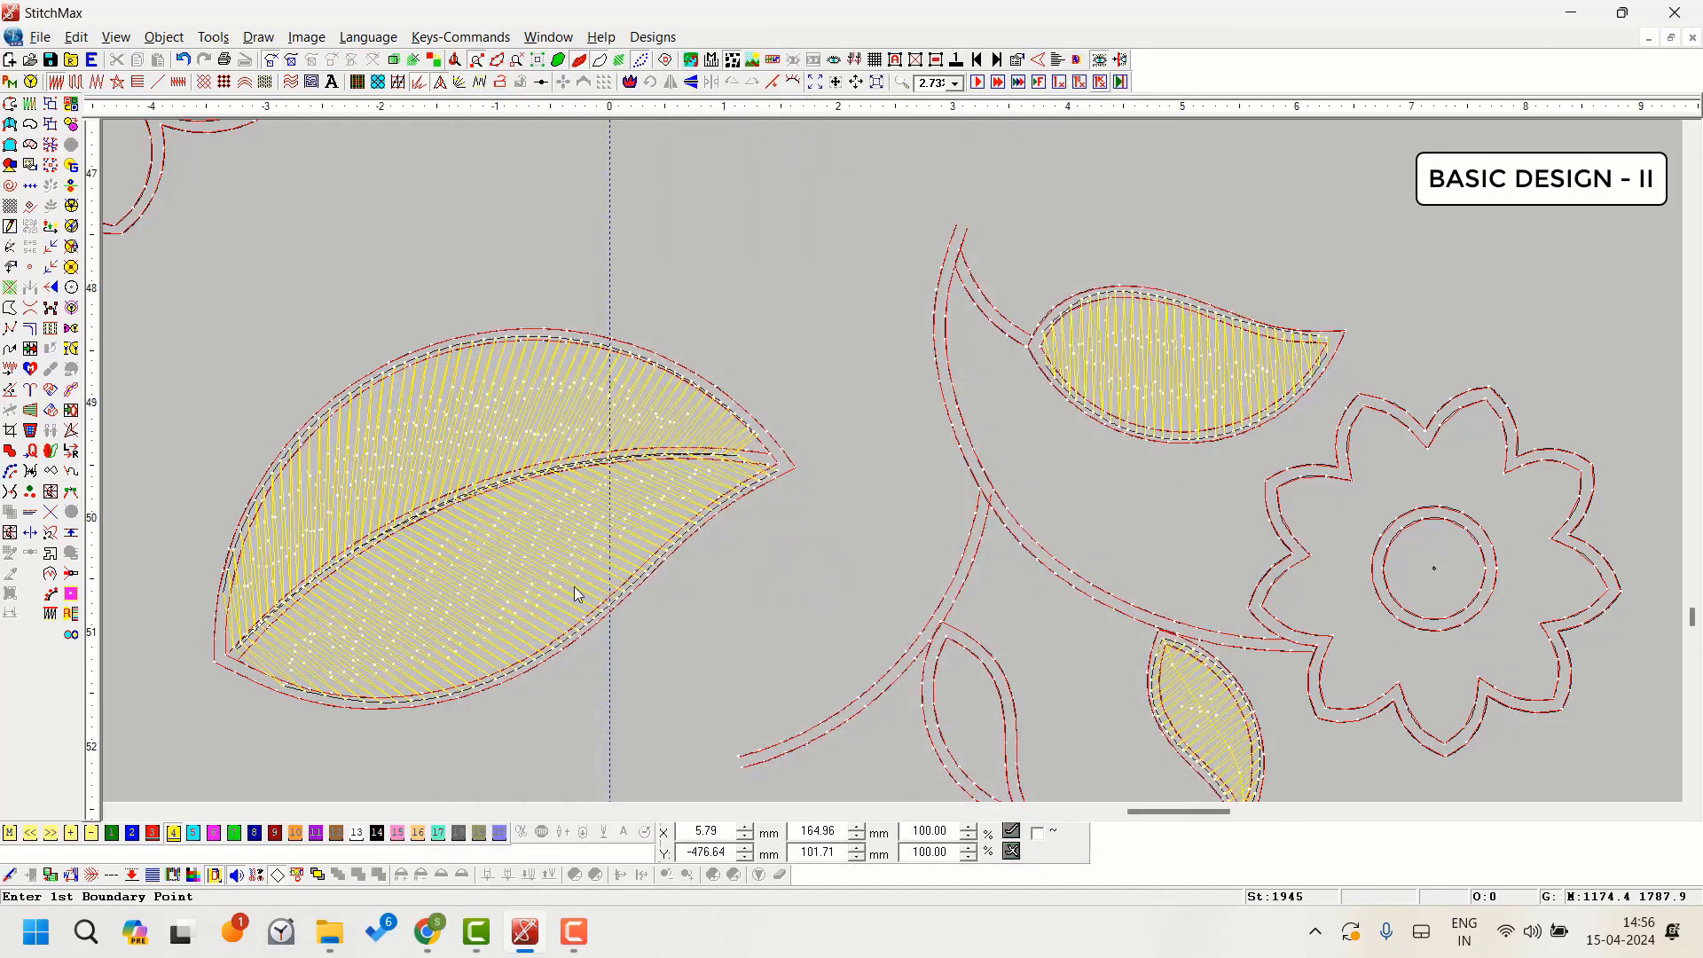
# Step: Start a Dual Sides shape on the lower flower, tracing two petals clockwise from the top notch midway between the outlines, with corners at tips and notches
pyautogui.scroll(-2, 576, 593)
pyautogui.press('Right')
pyautogui.press('Right')
pyautogui.press('Right')
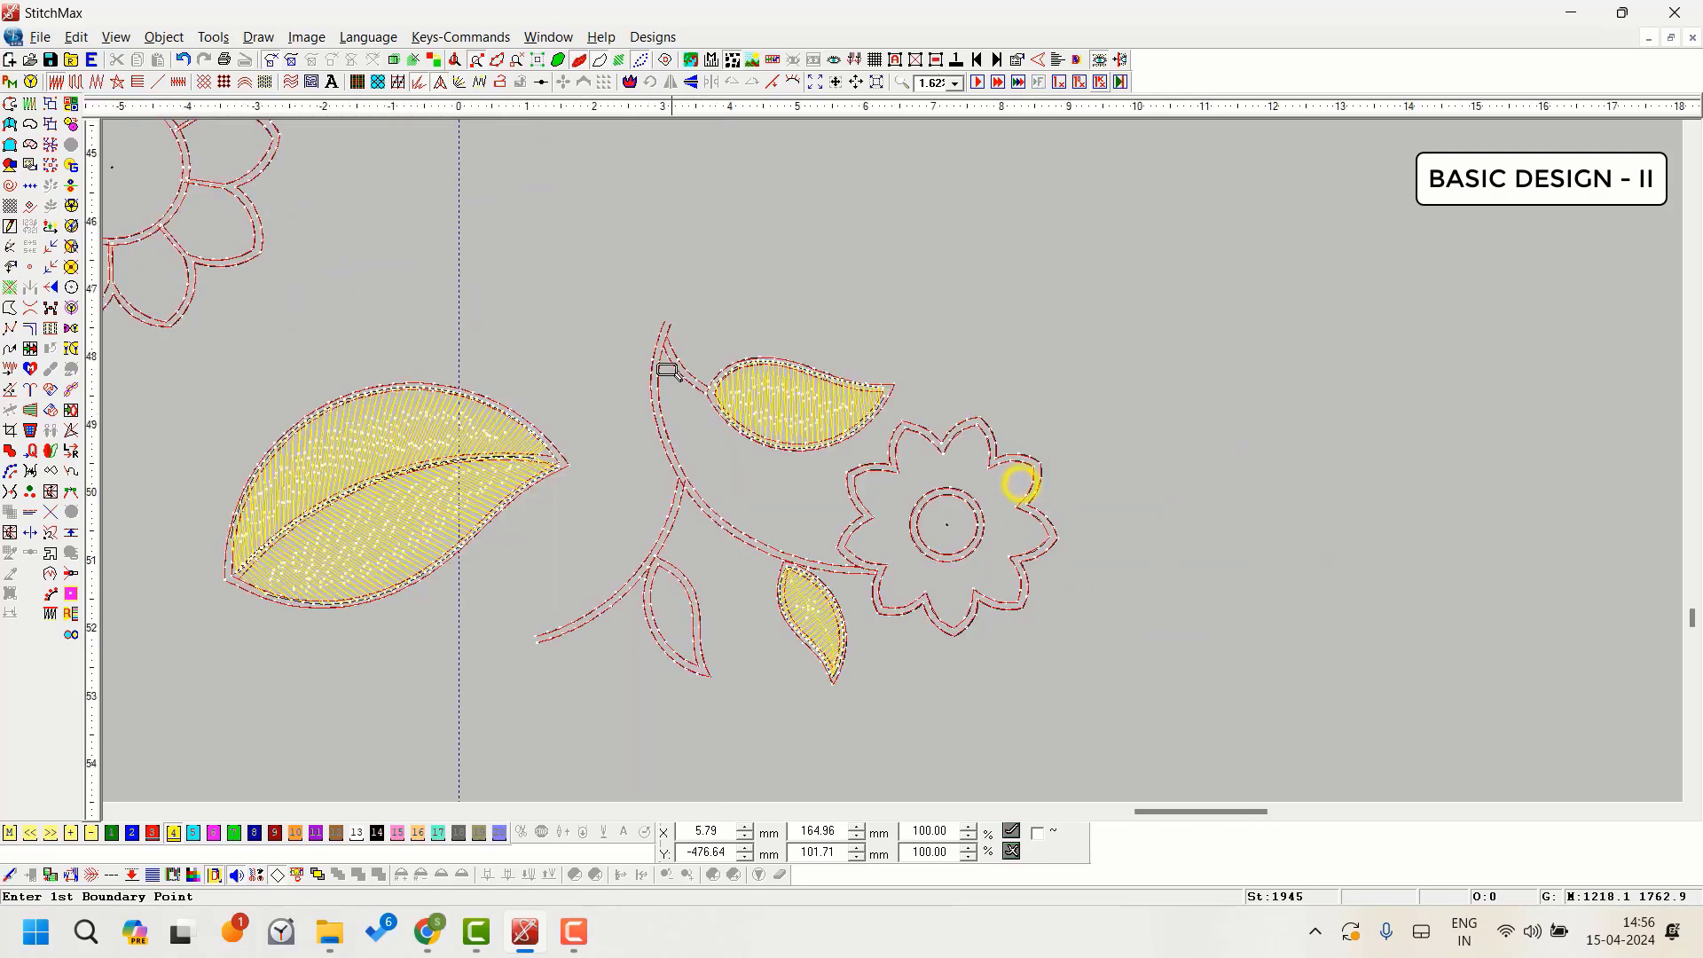
pyautogui.scroll(5, 668, 371)
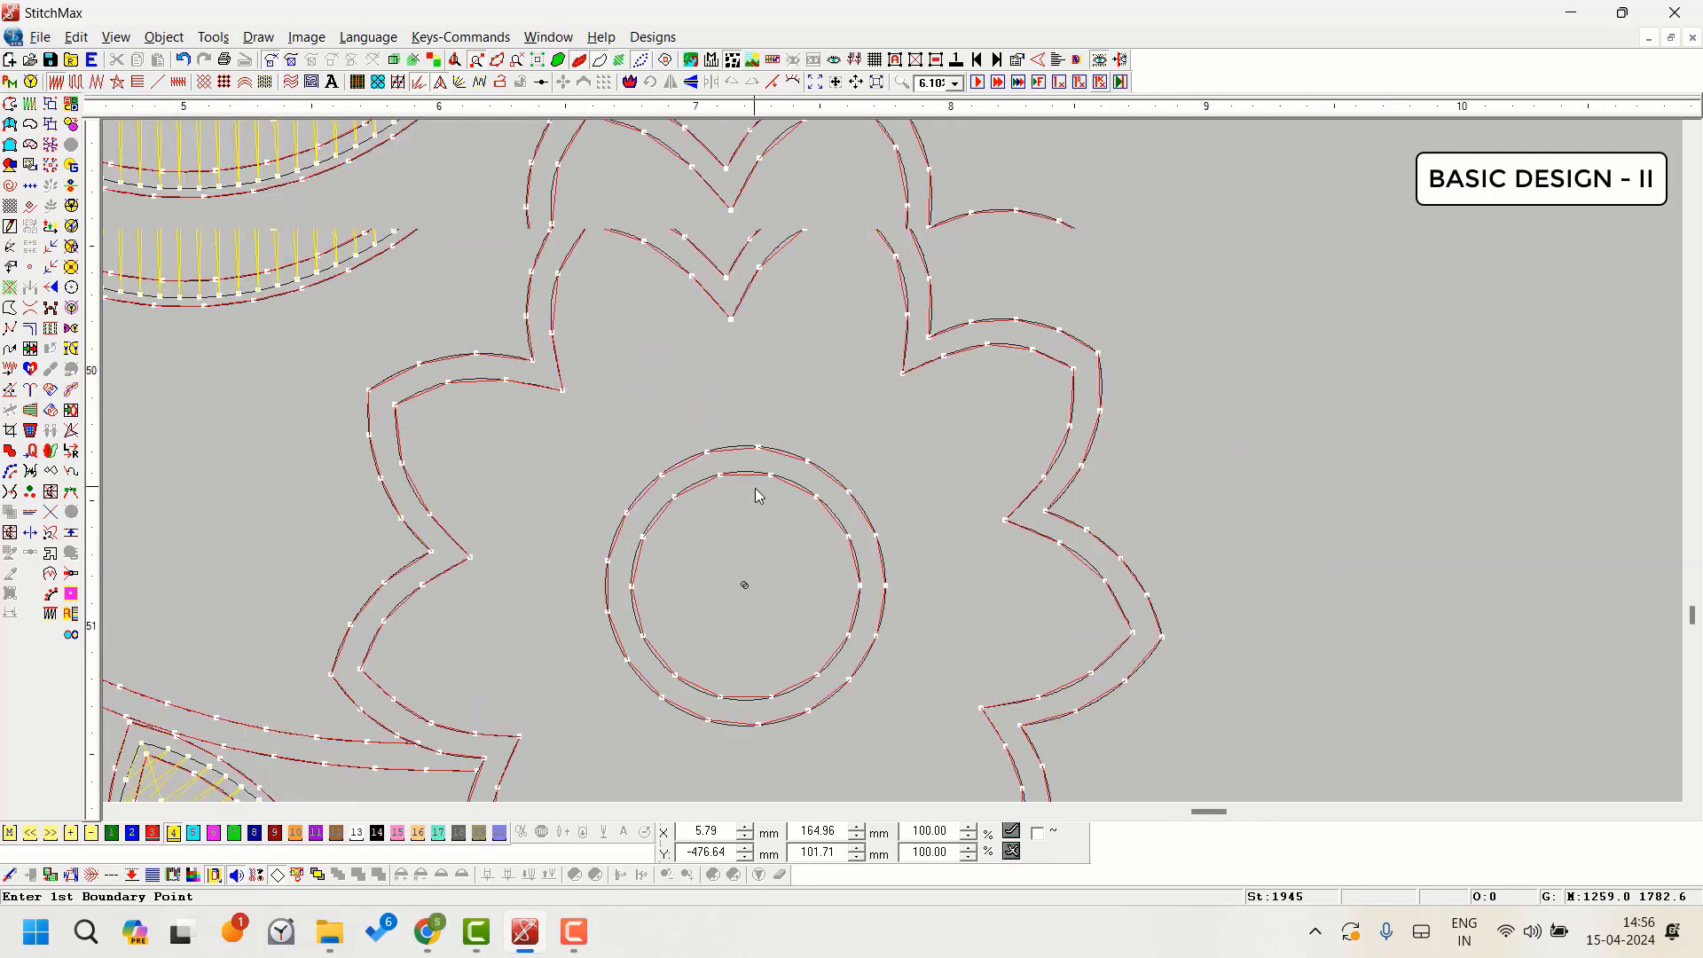
pyautogui.click(8, 142)
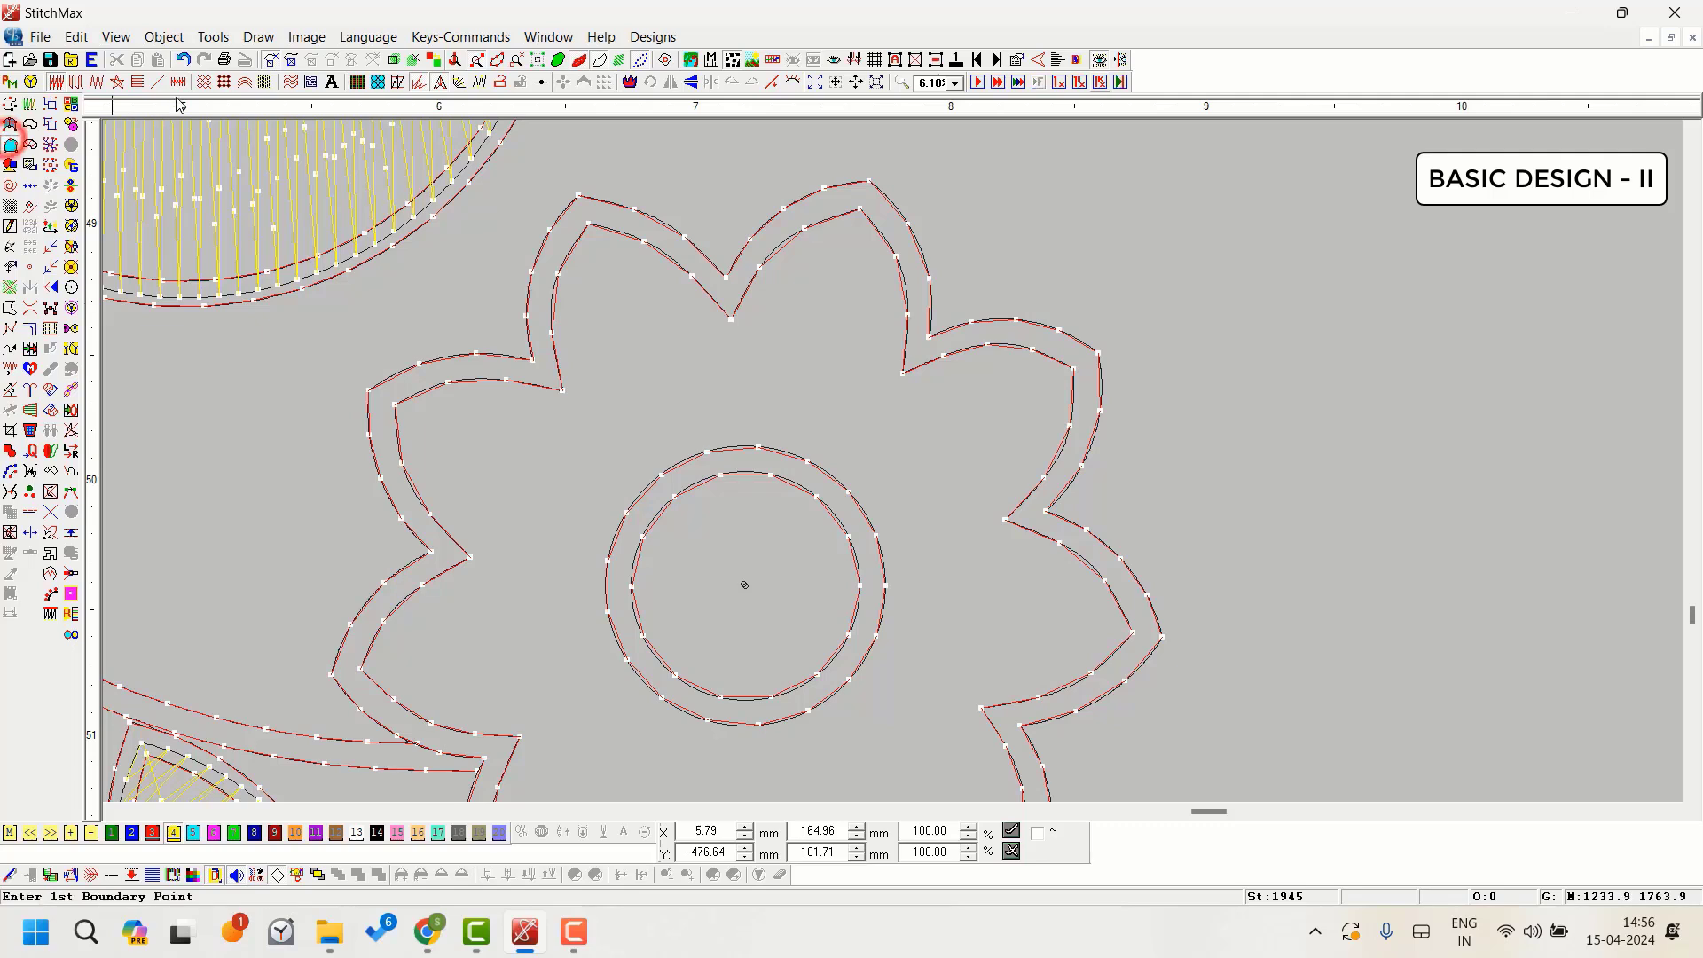
pyautogui.click(160, 81)
pyautogui.press('Up')
pyautogui.press('Up')
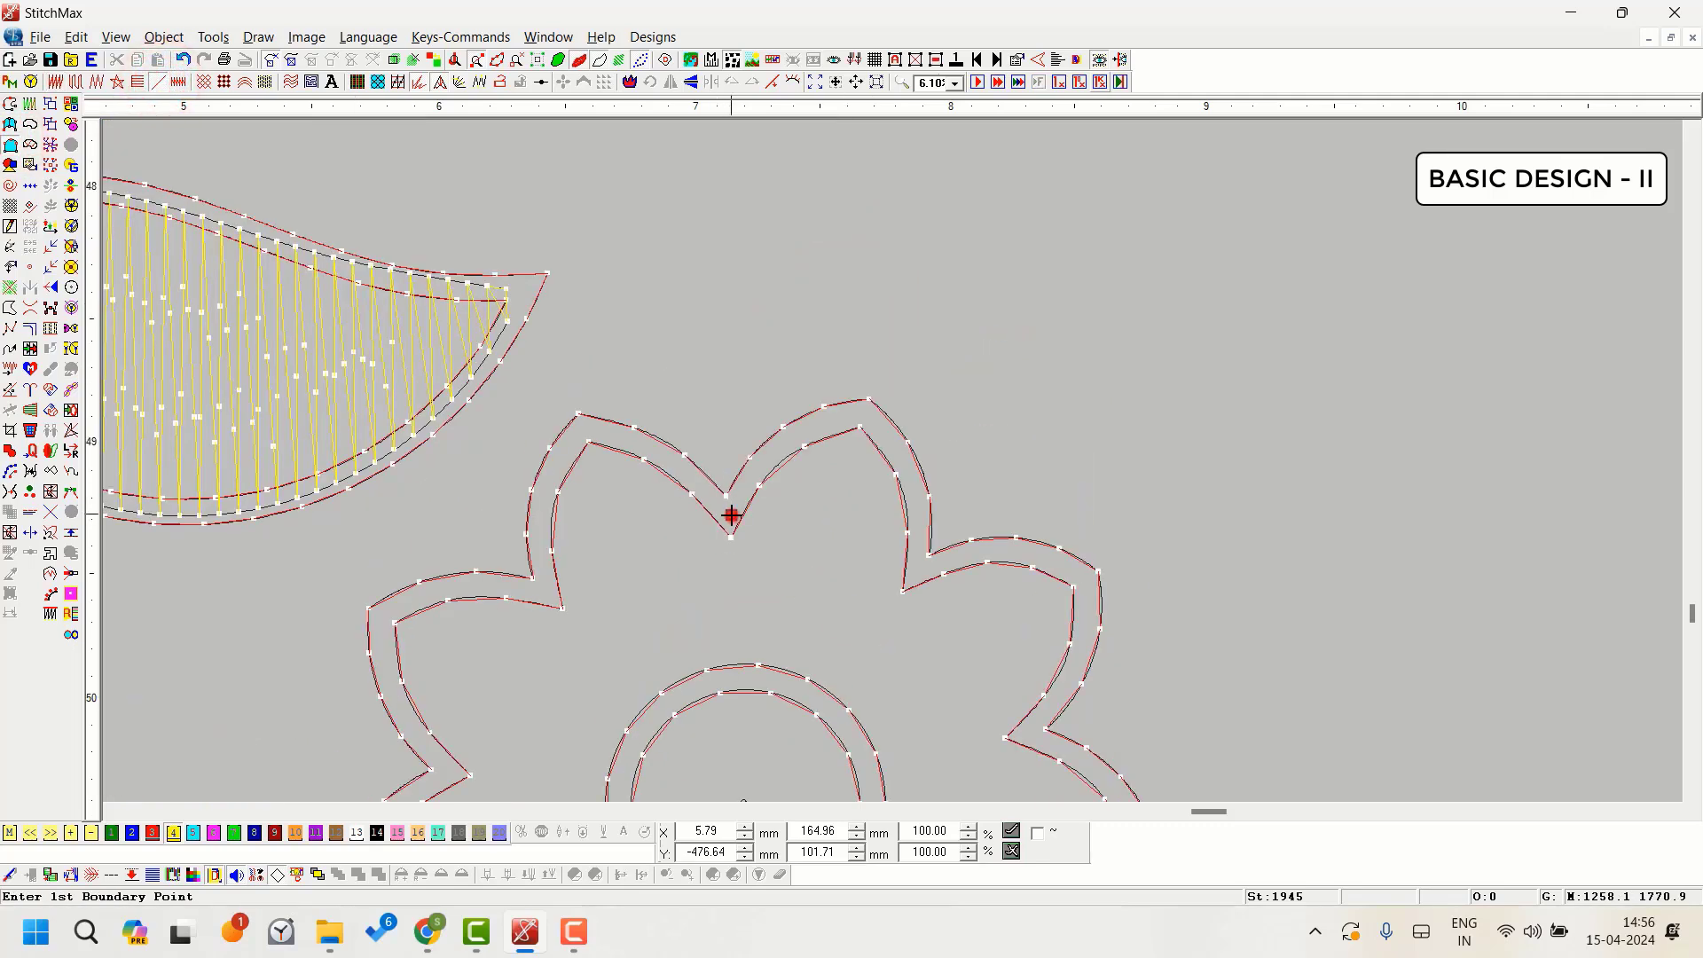
pyautogui.click(732, 515)
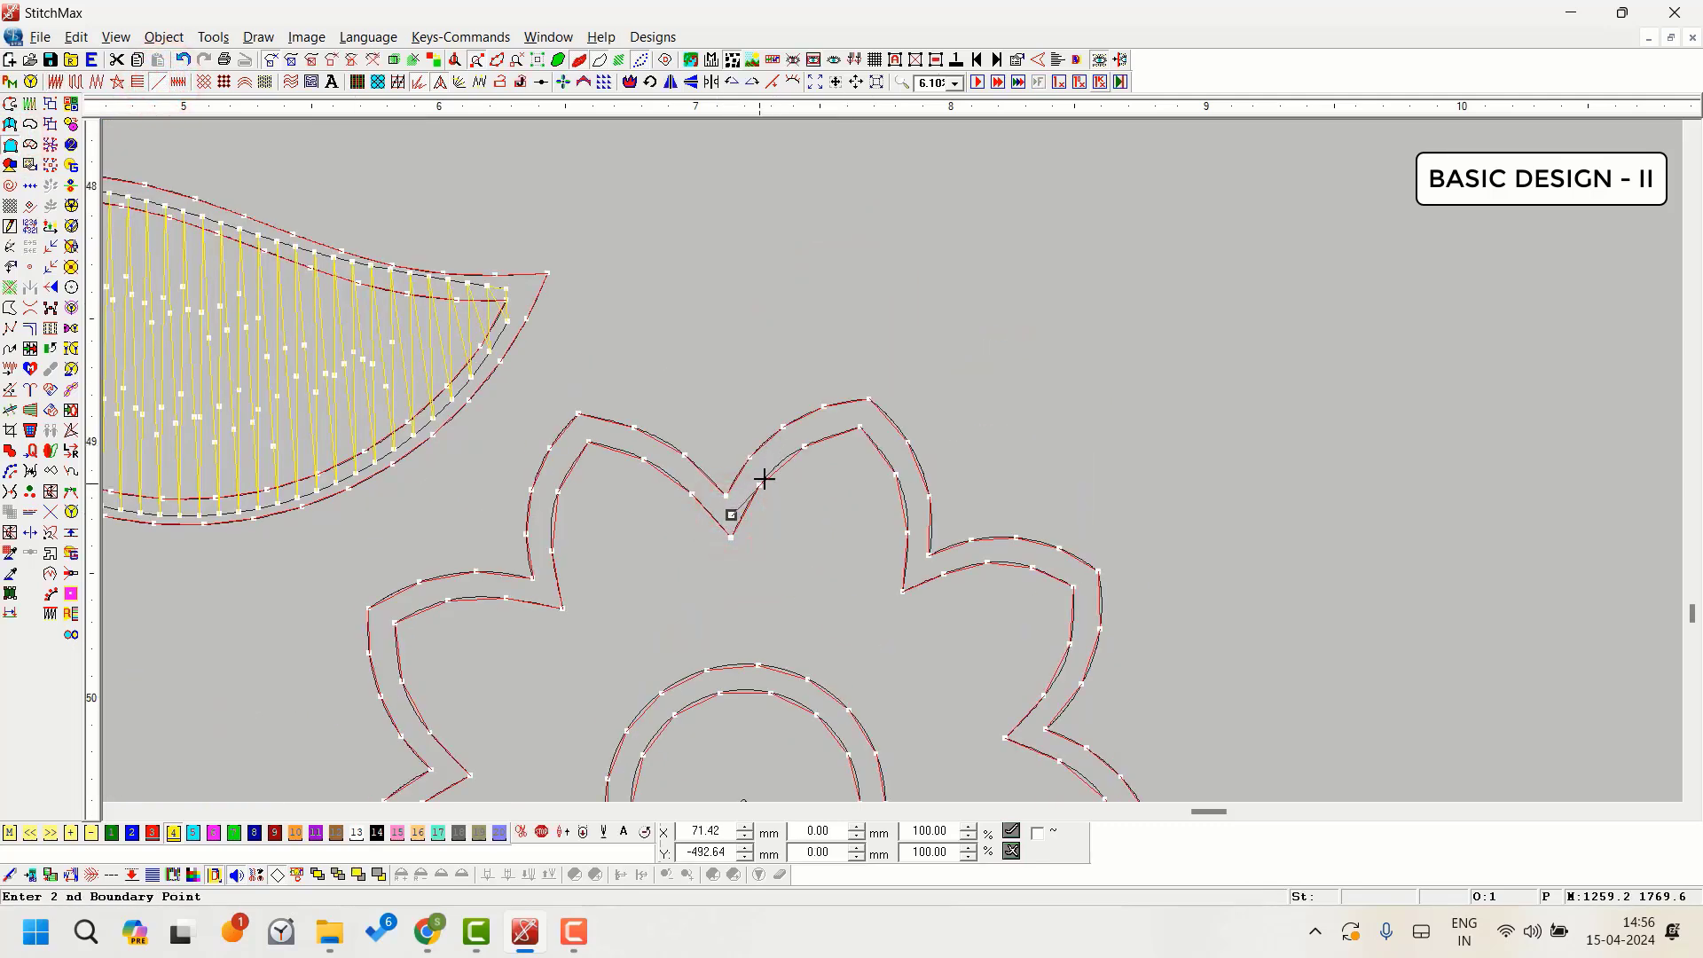
pyautogui.click(927, 498)
pyautogui.rightClick(918, 575)
pyautogui.click(983, 545)
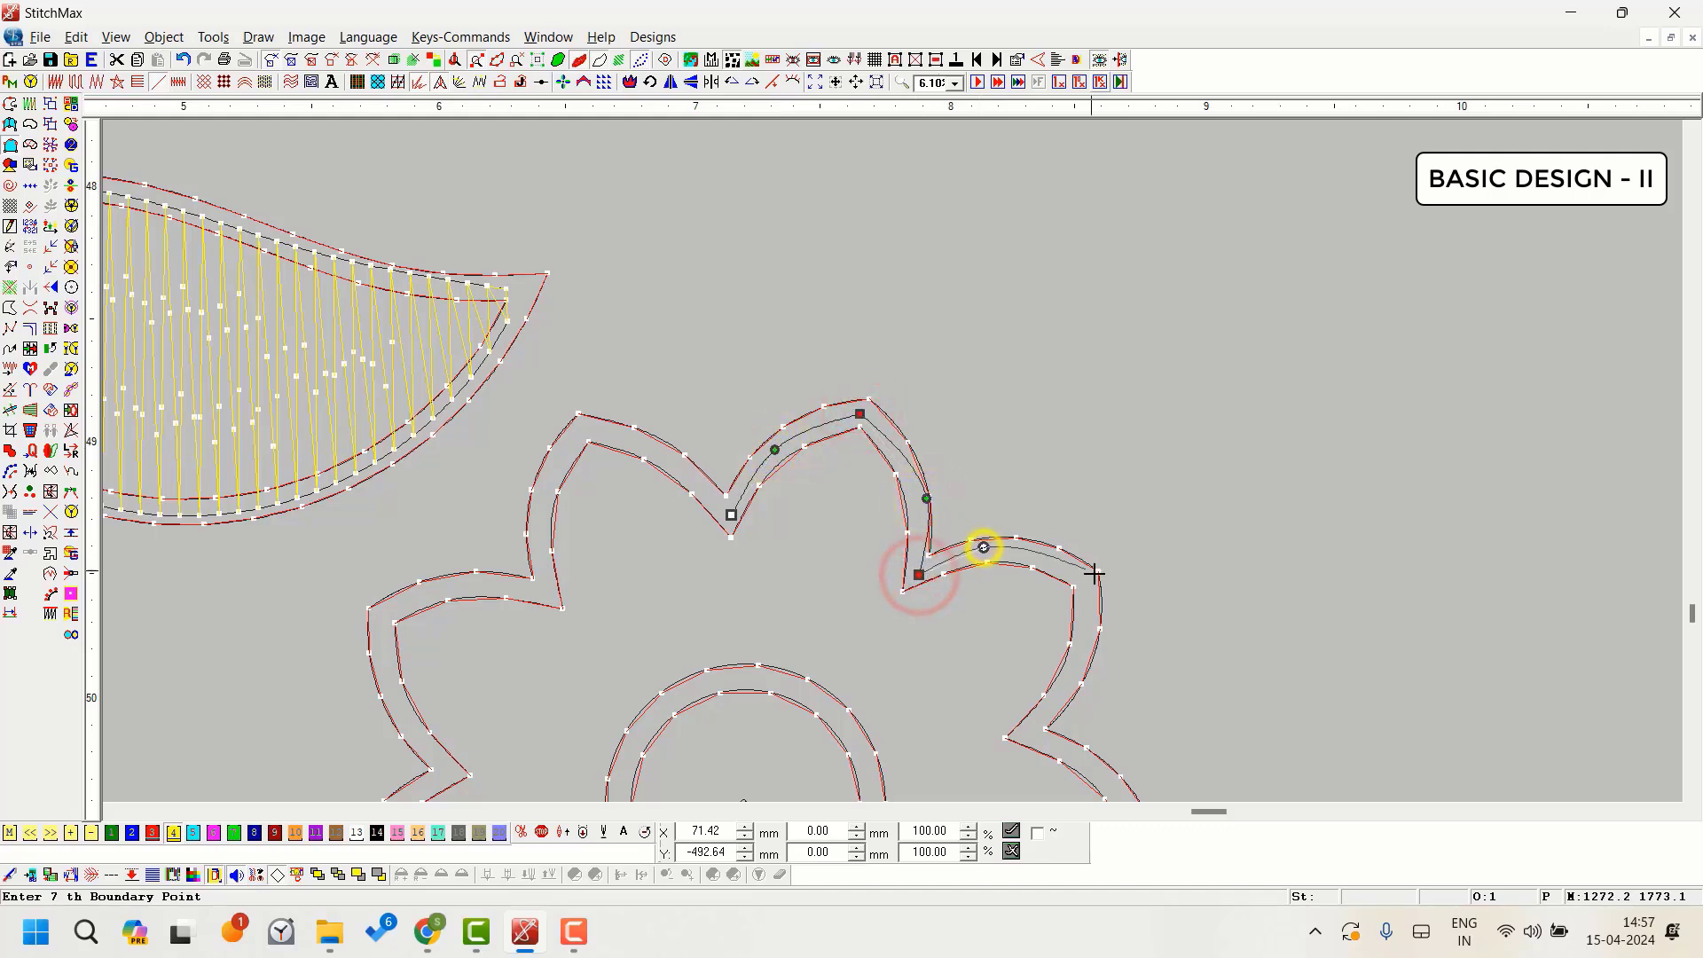
pyautogui.rightClick(1092, 582)
pyautogui.press('Down')
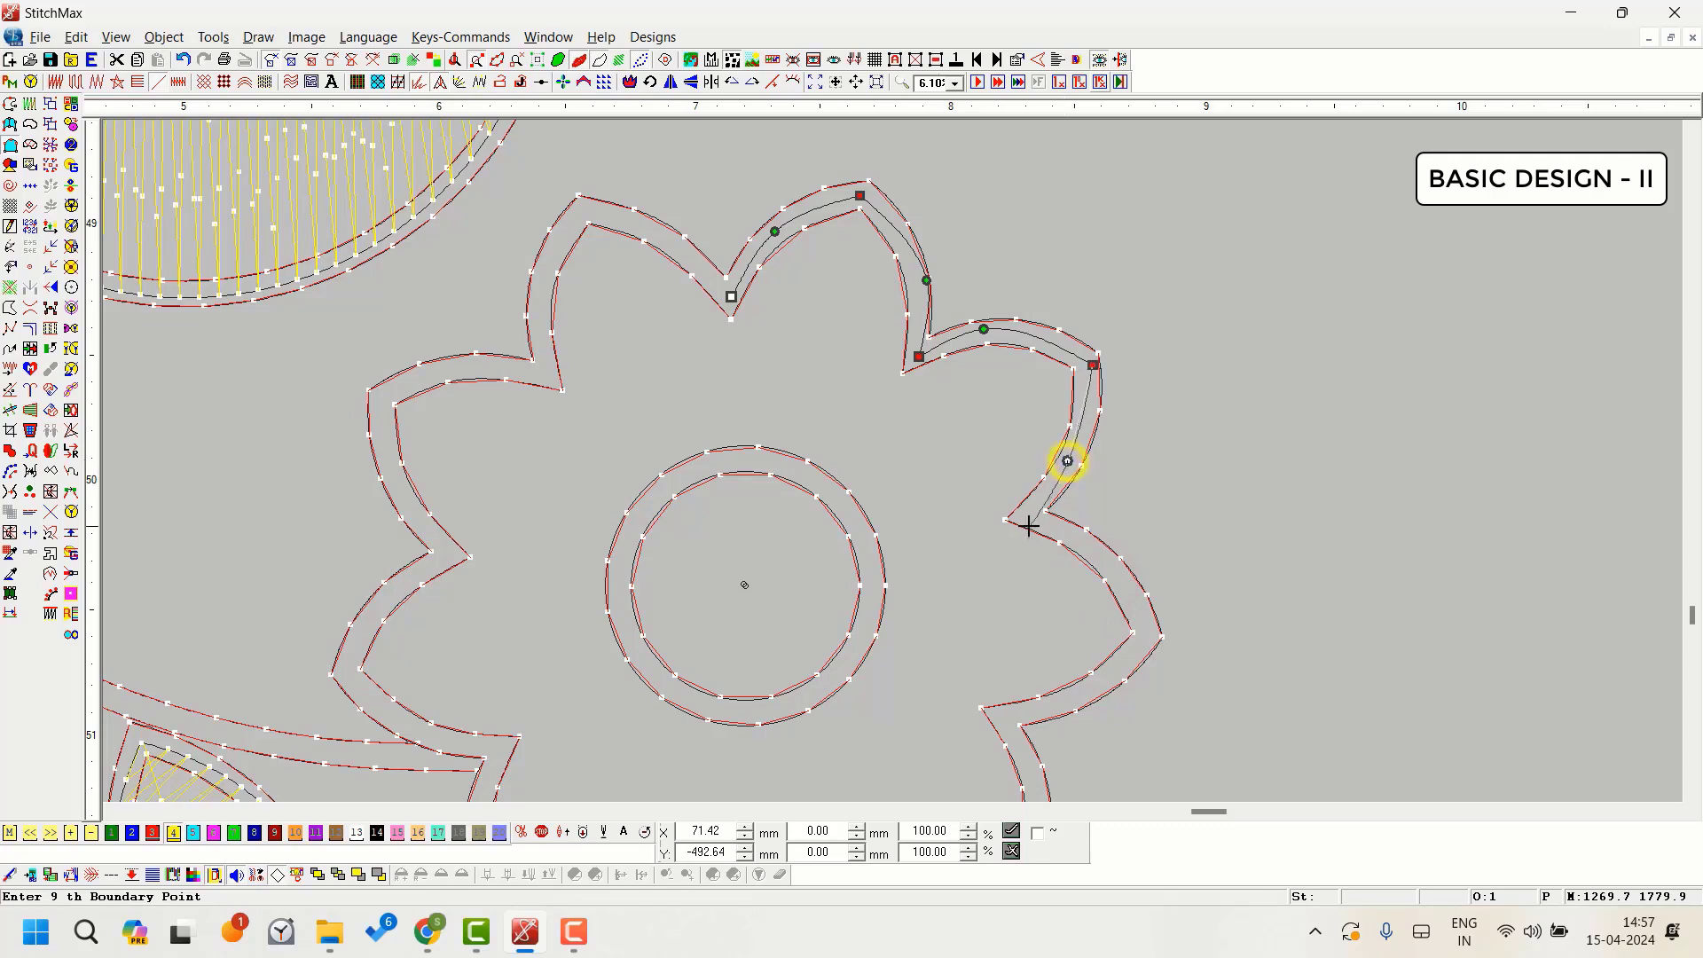
pyautogui.rightClick(1029, 513)
# Step: Continue tracing the lower flower's outer boundary clockwise along the right, lower-right and bottom petals, with corners at tips and notches
pyautogui.click(1123, 574)
pyautogui.rightClick(1142, 643)
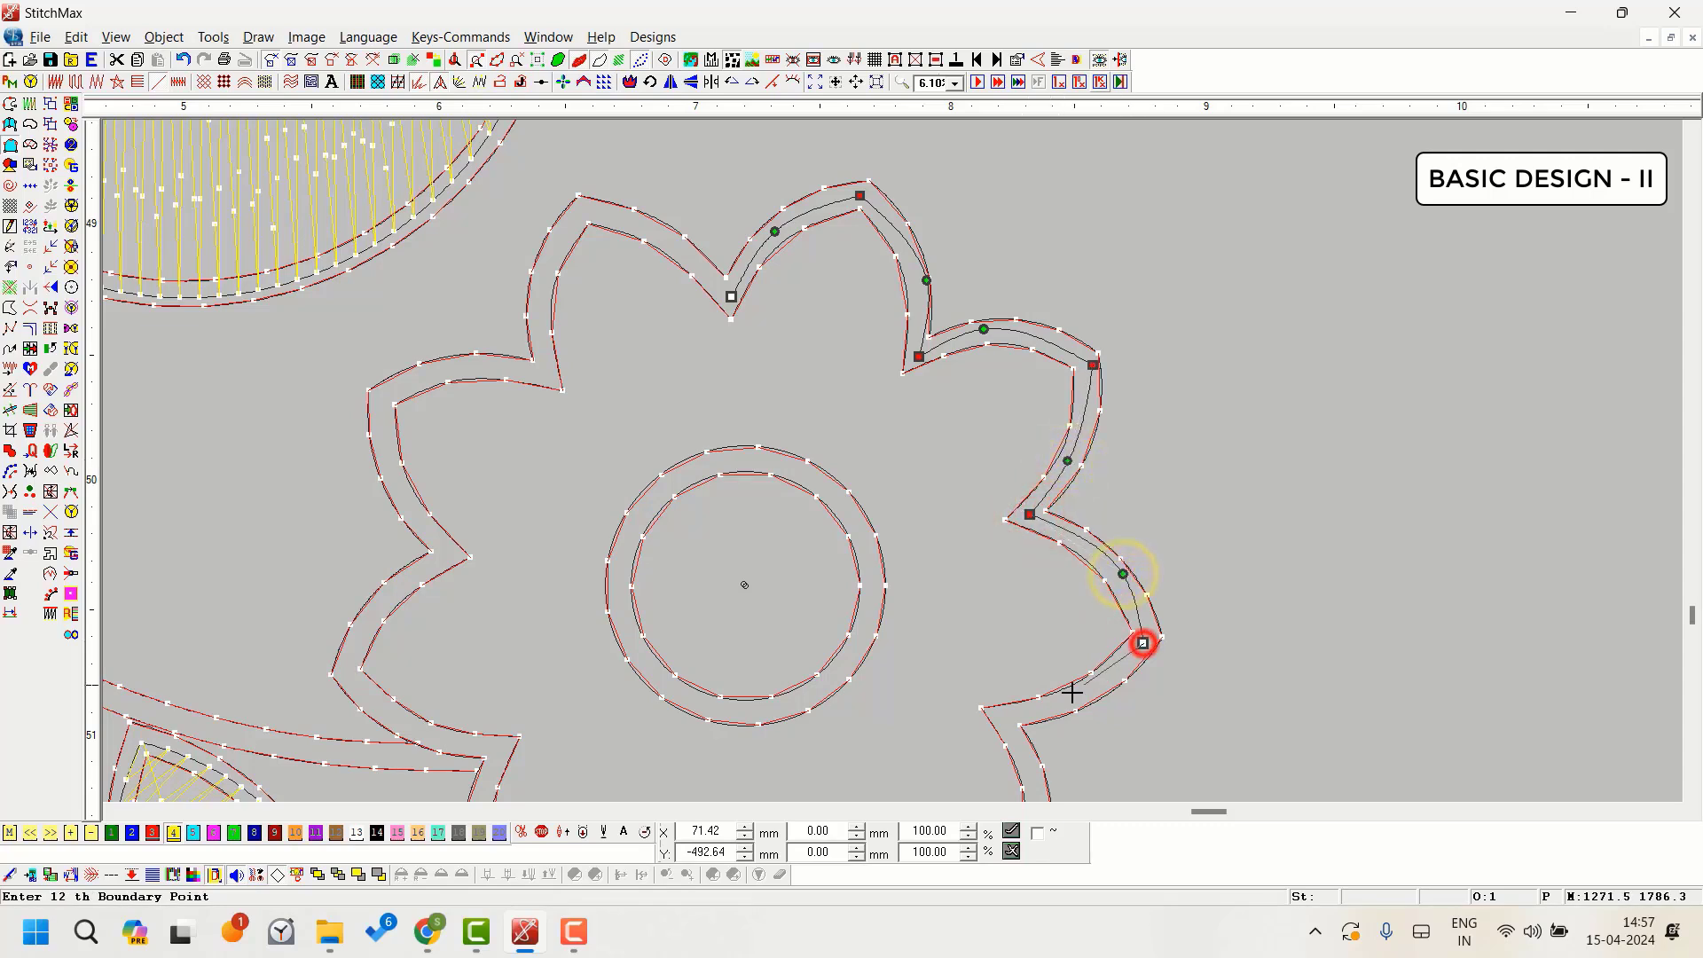
pyautogui.click(1071, 702)
pyautogui.rightClick(995, 718)
pyautogui.press('Down')
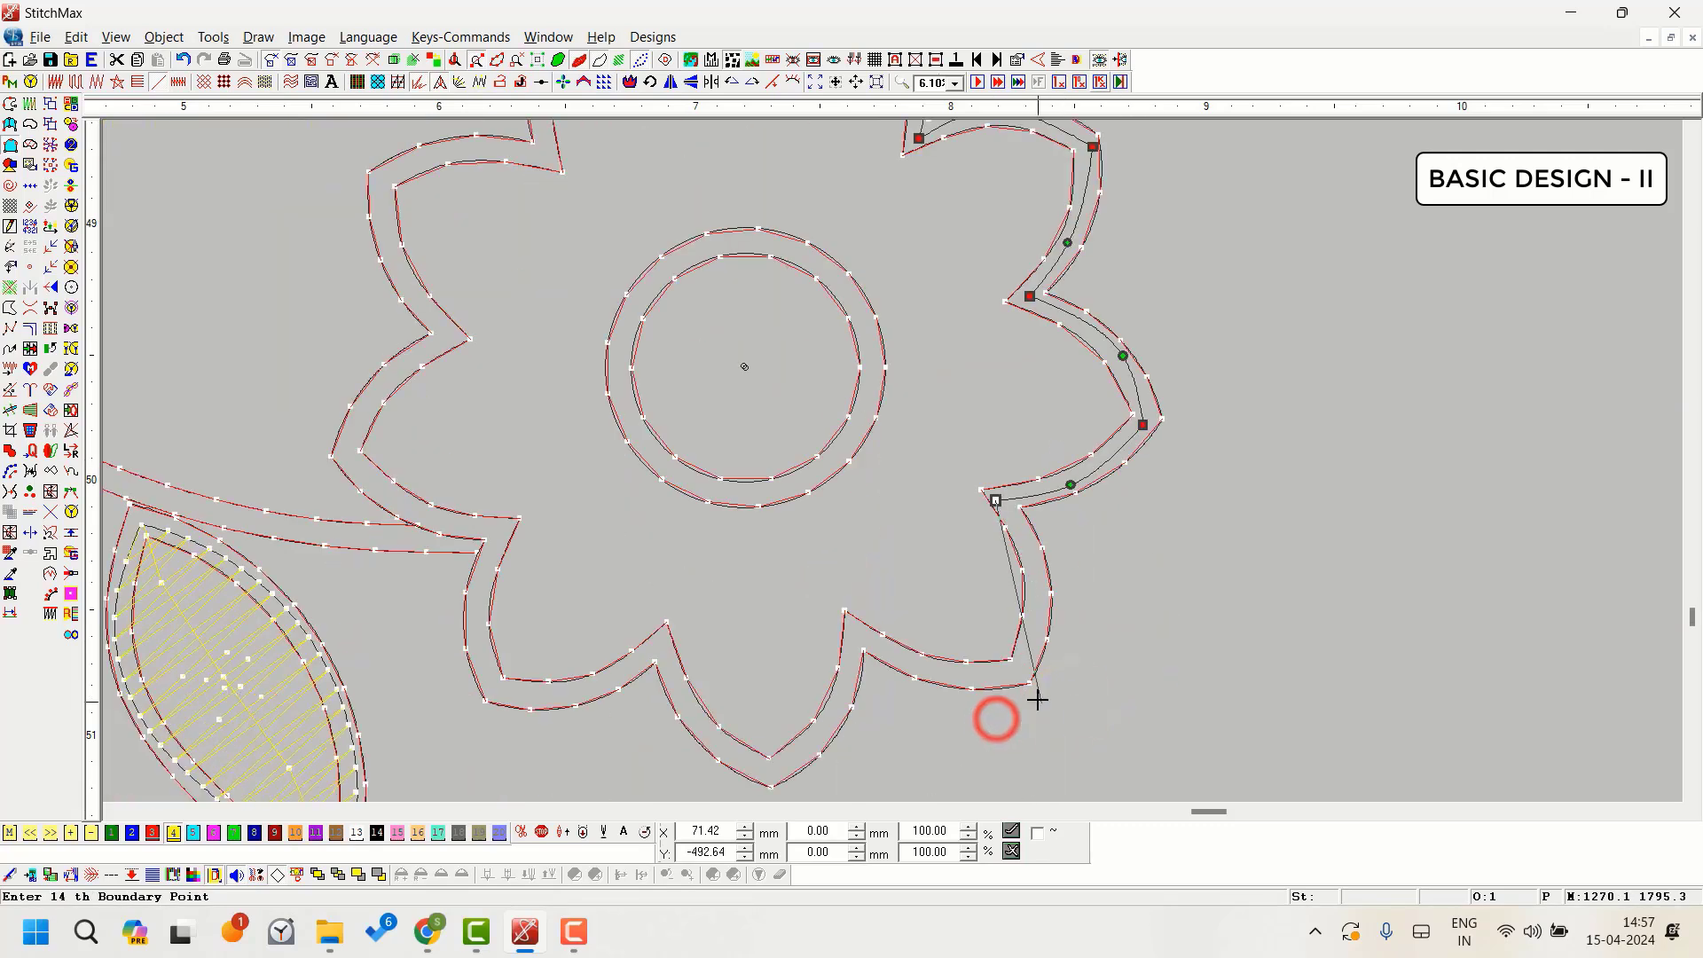
pyautogui.click(1039, 593)
pyautogui.rightClick(1018, 674)
pyautogui.click(914, 664)
pyautogui.rightClick(853, 630)
pyautogui.click(833, 716)
pyautogui.rightClick(770, 776)
pyautogui.click(693, 713)
pyautogui.rightClick(659, 642)
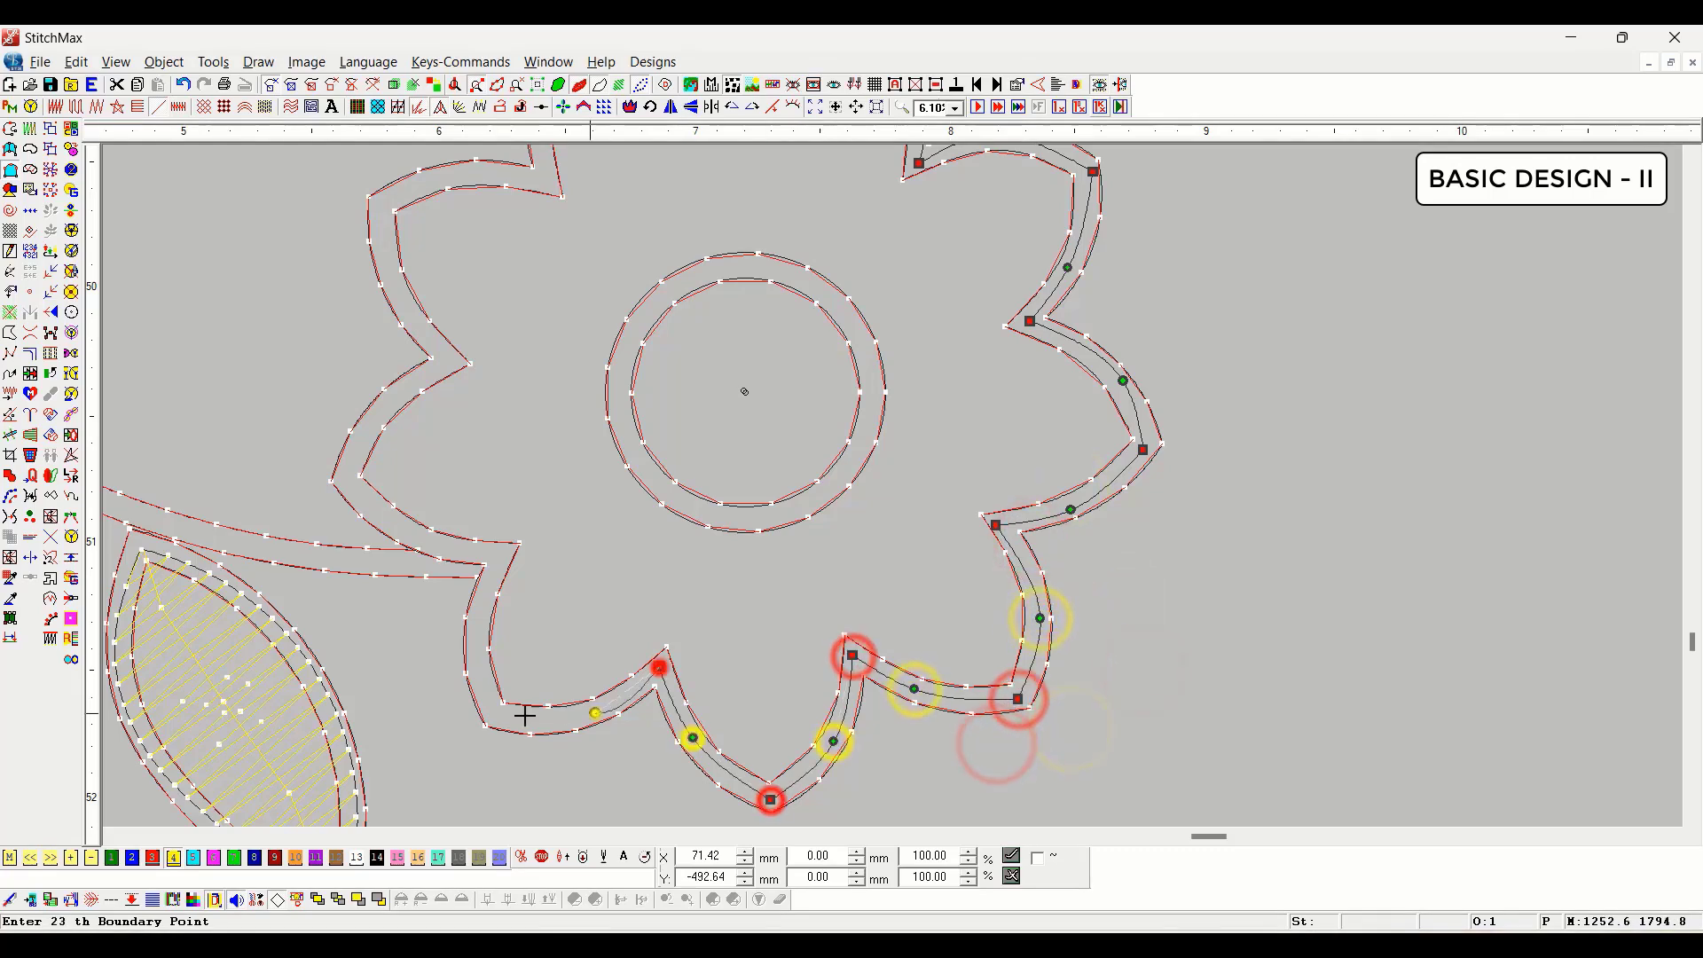
# Step: Trace the remaining four petals midway between the double outlines back to the top notch and finish the outer boundary curve
pyautogui.rightClick(494, 714)
pyautogui.click(476, 631)
pyautogui.rightClick(499, 548)
pyautogui.click(401, 525)
pyautogui.rightClick(343, 480)
pyautogui.click(380, 406)
pyautogui.rightClick(450, 363)
pyautogui.scroll(1, 451, 363)
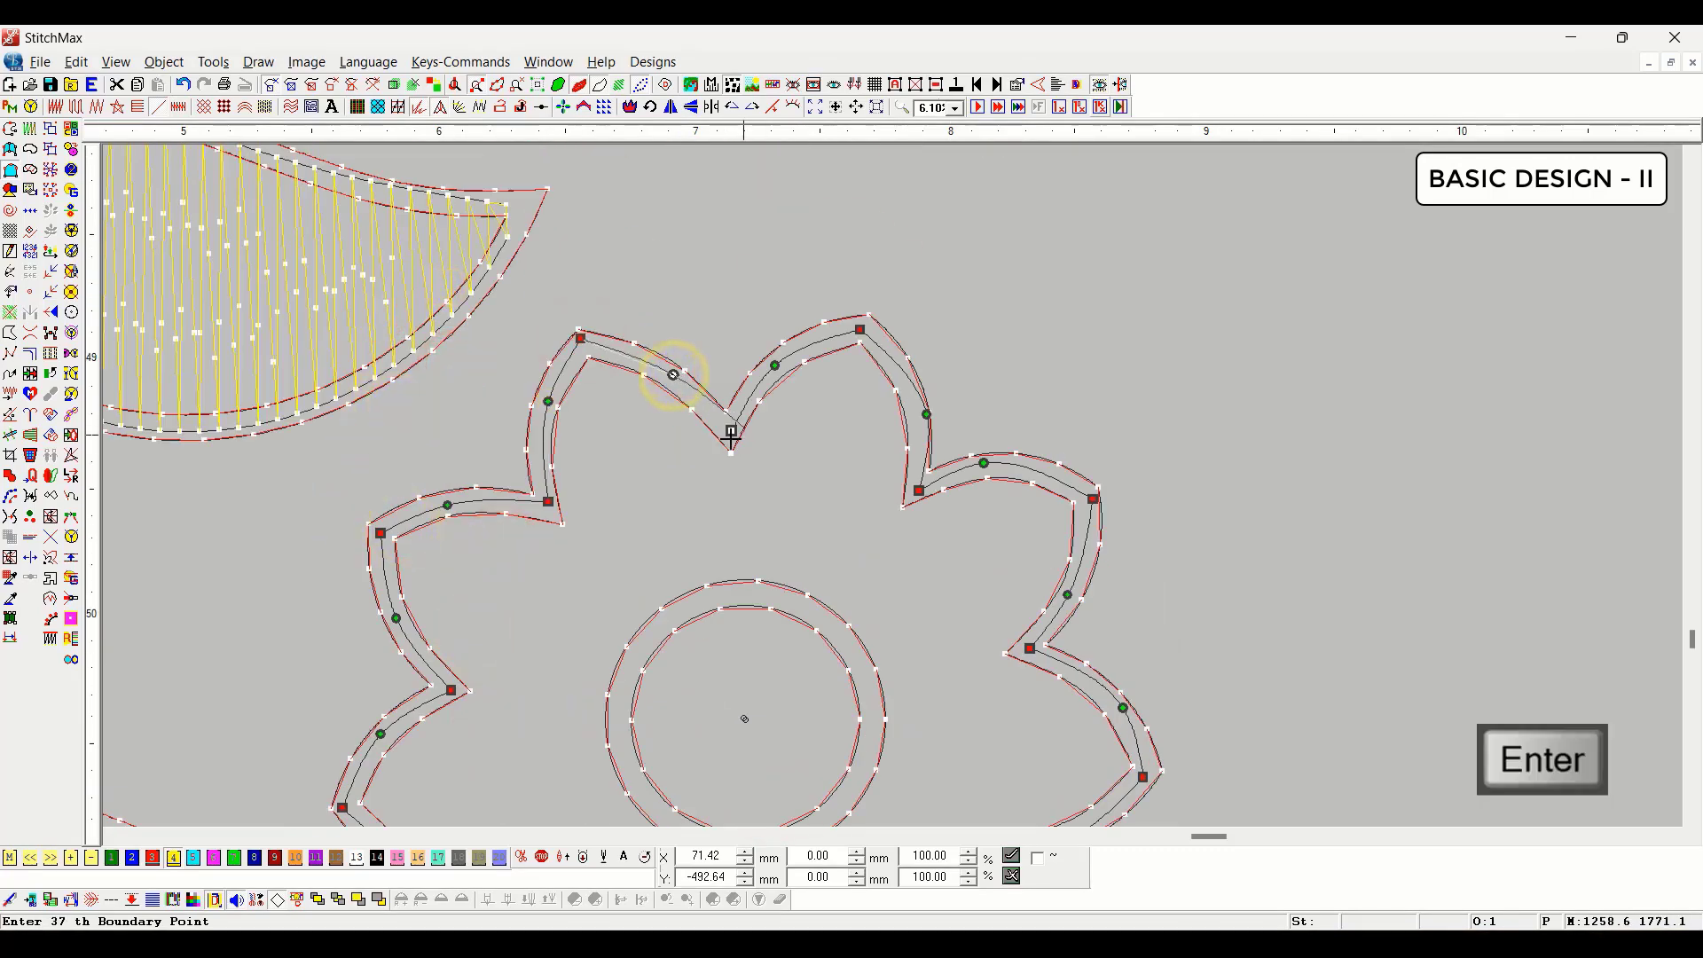
pyautogui.rightClick(729, 430)
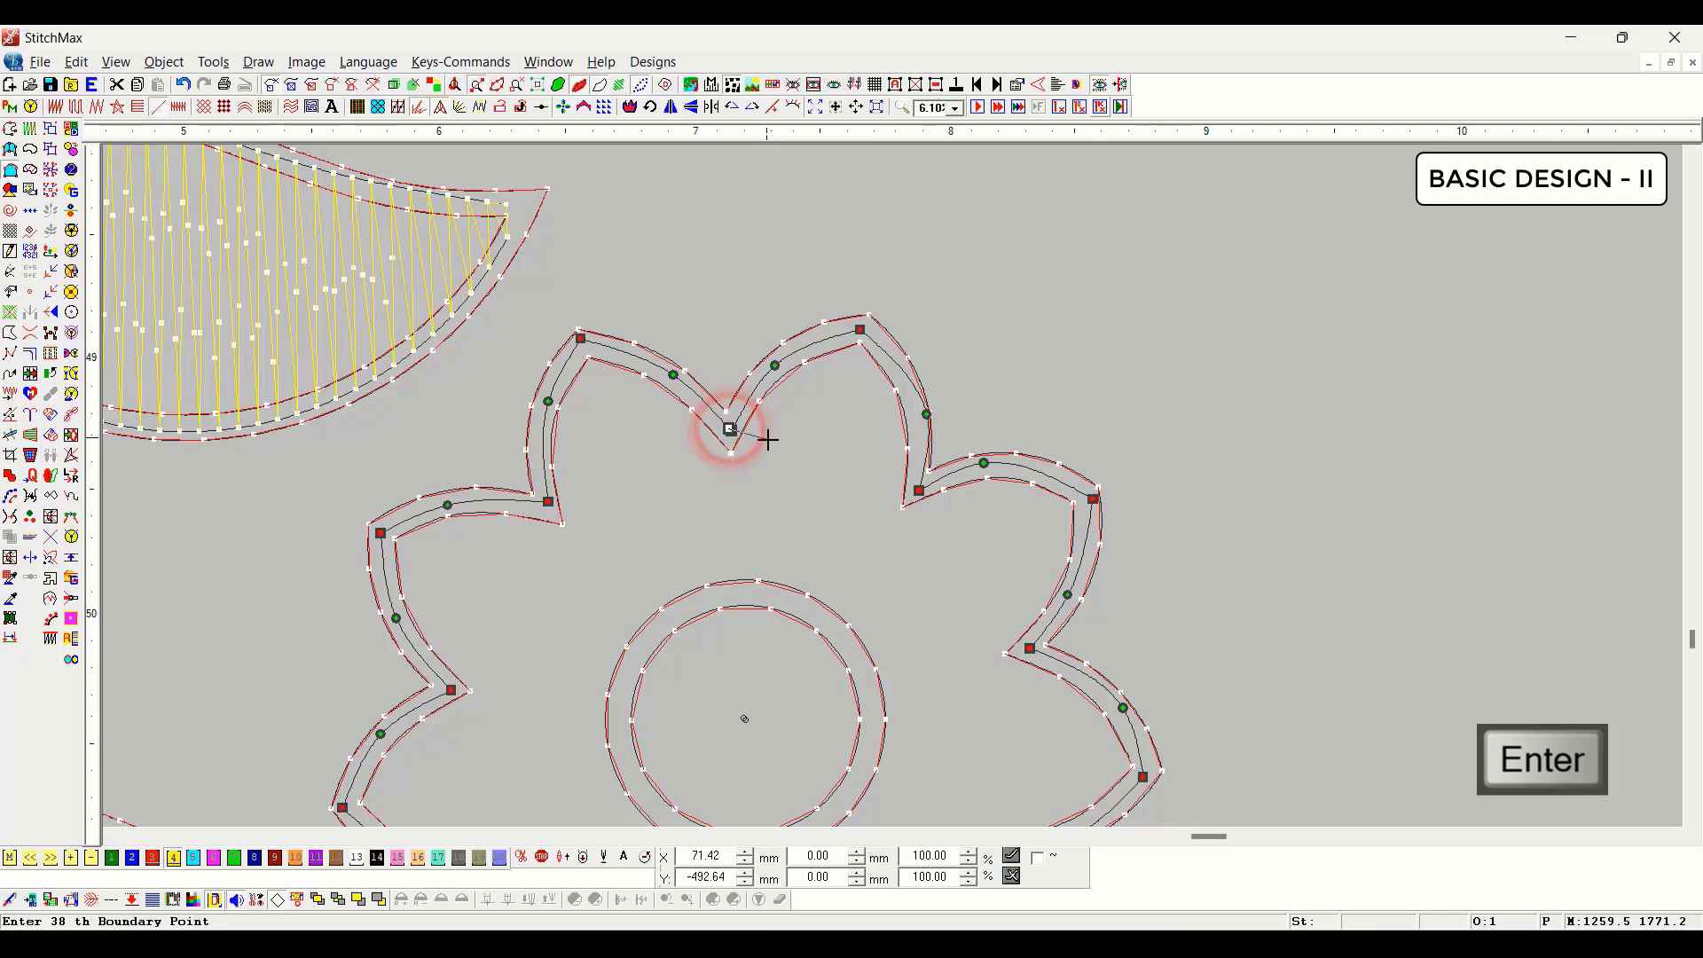
pyautogui.press('Return')
# Step: Trace the second curve clockwise between the flower's two centre circles to create the Dual Sides petal fill, about 31 by 31 mm
pyautogui.scroll(-1, 814, 508)
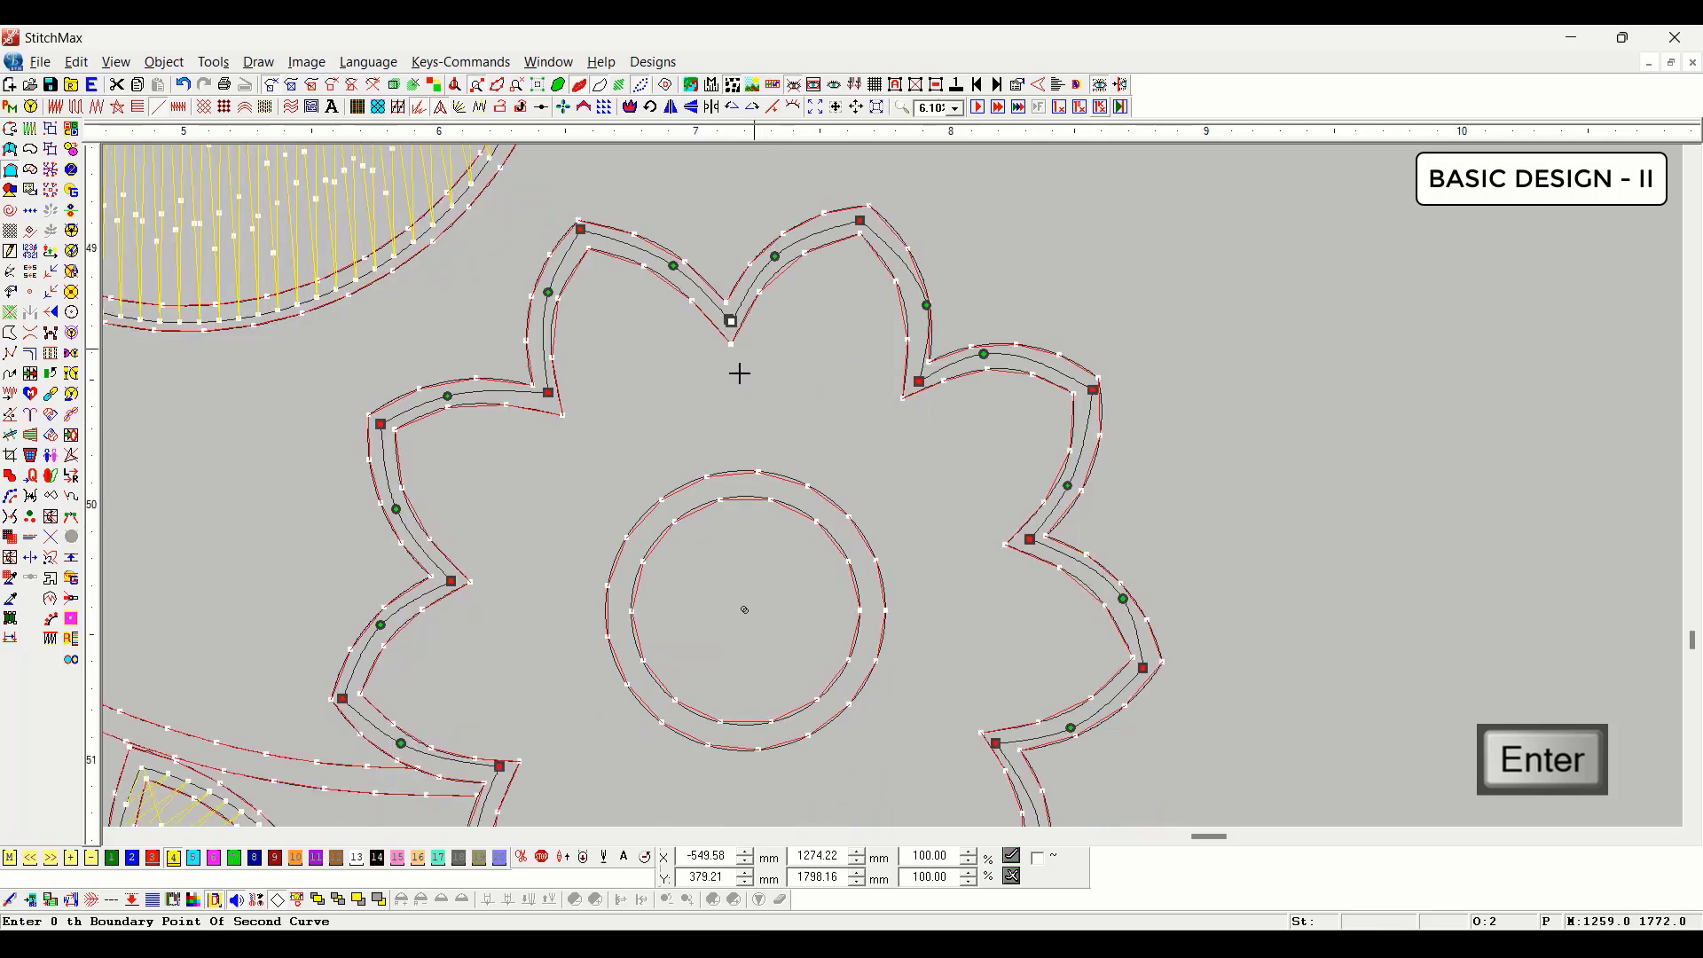
pyautogui.scroll(-1, 813, 802)
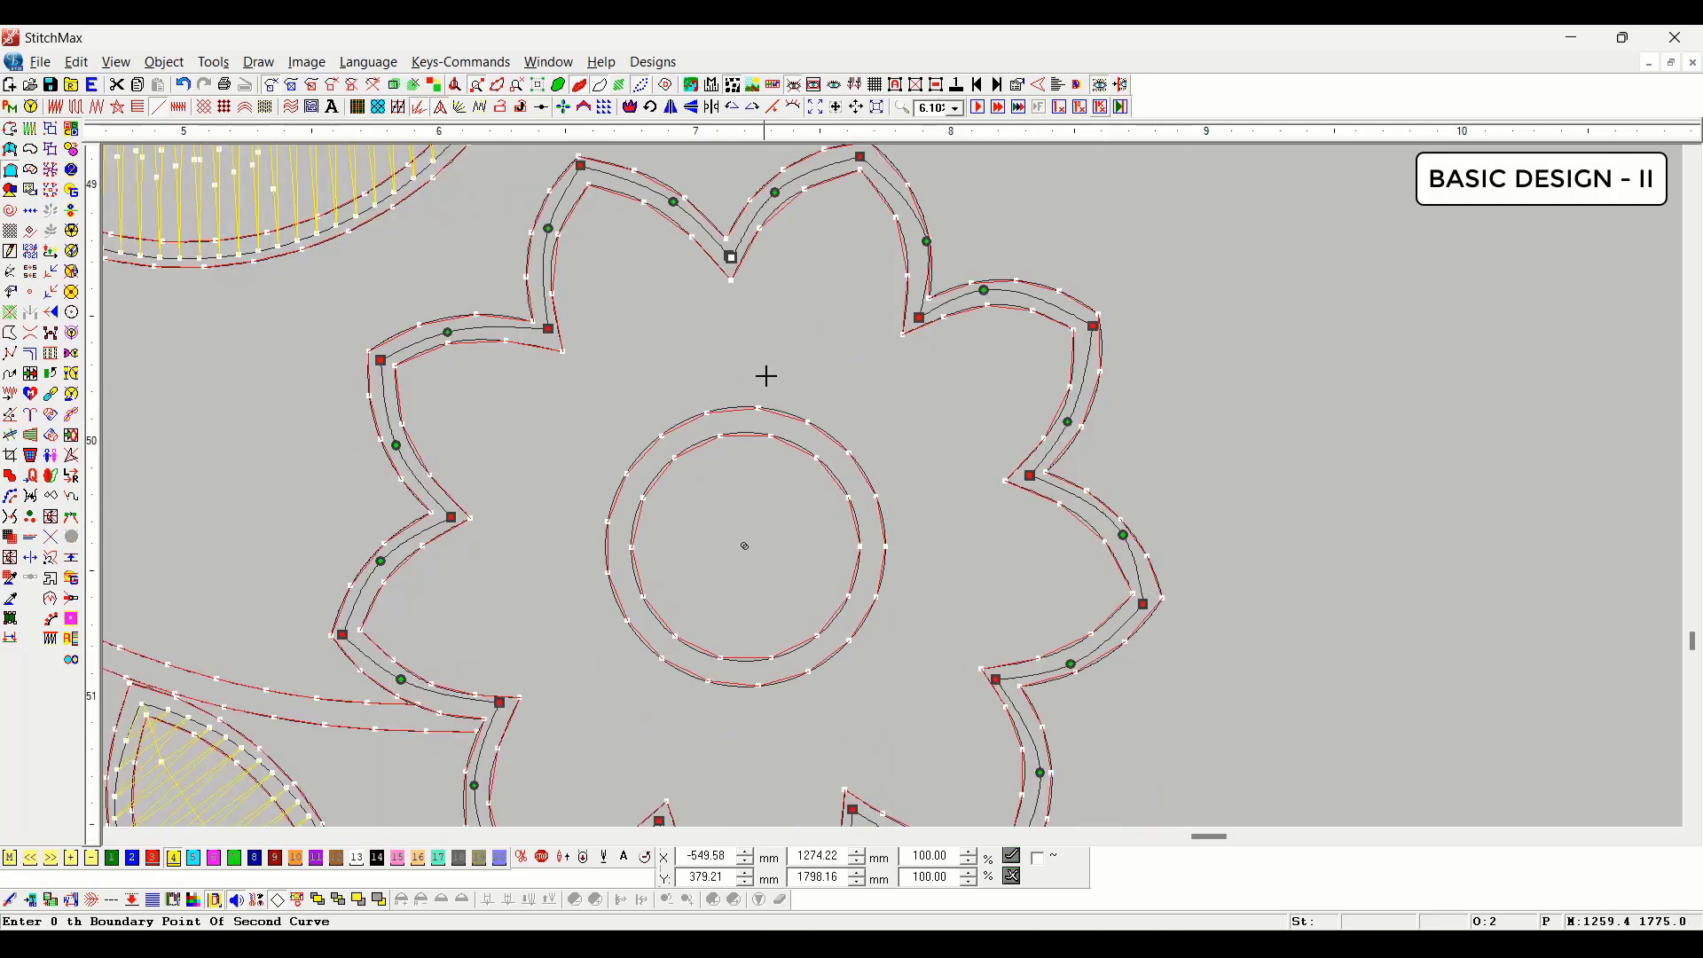
pyautogui.rightClick(746, 421)
pyautogui.click(871, 585)
pyautogui.click(631, 605)
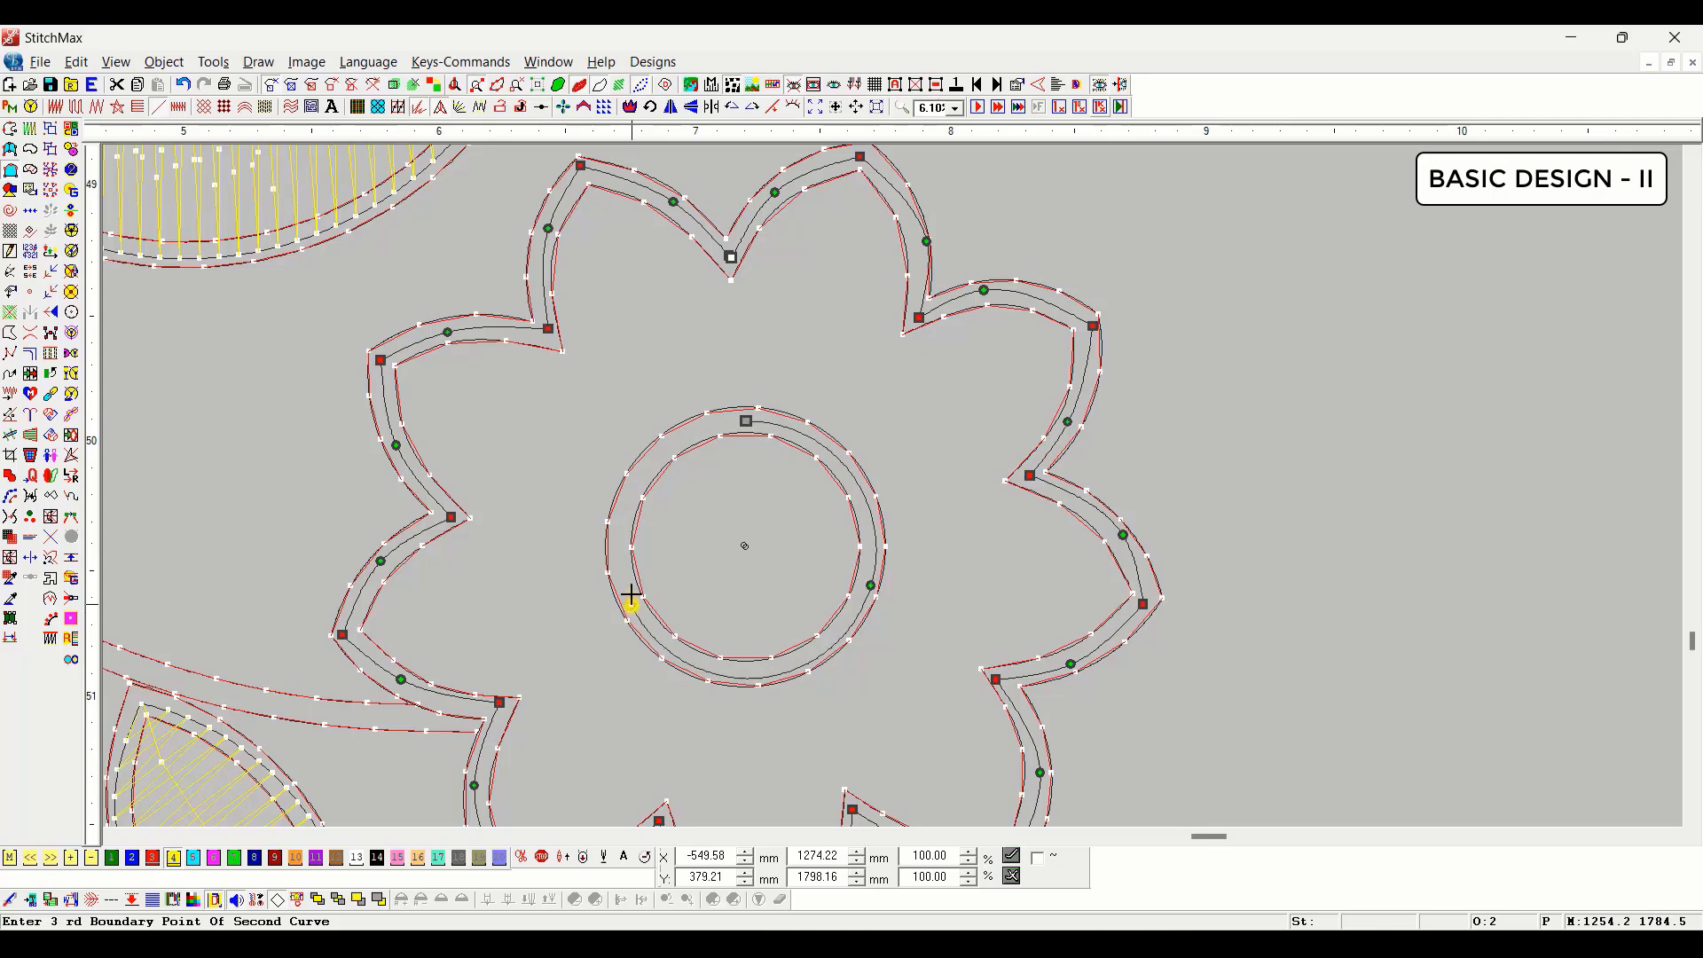
pyautogui.click(627, 504)
pyautogui.click(685, 435)
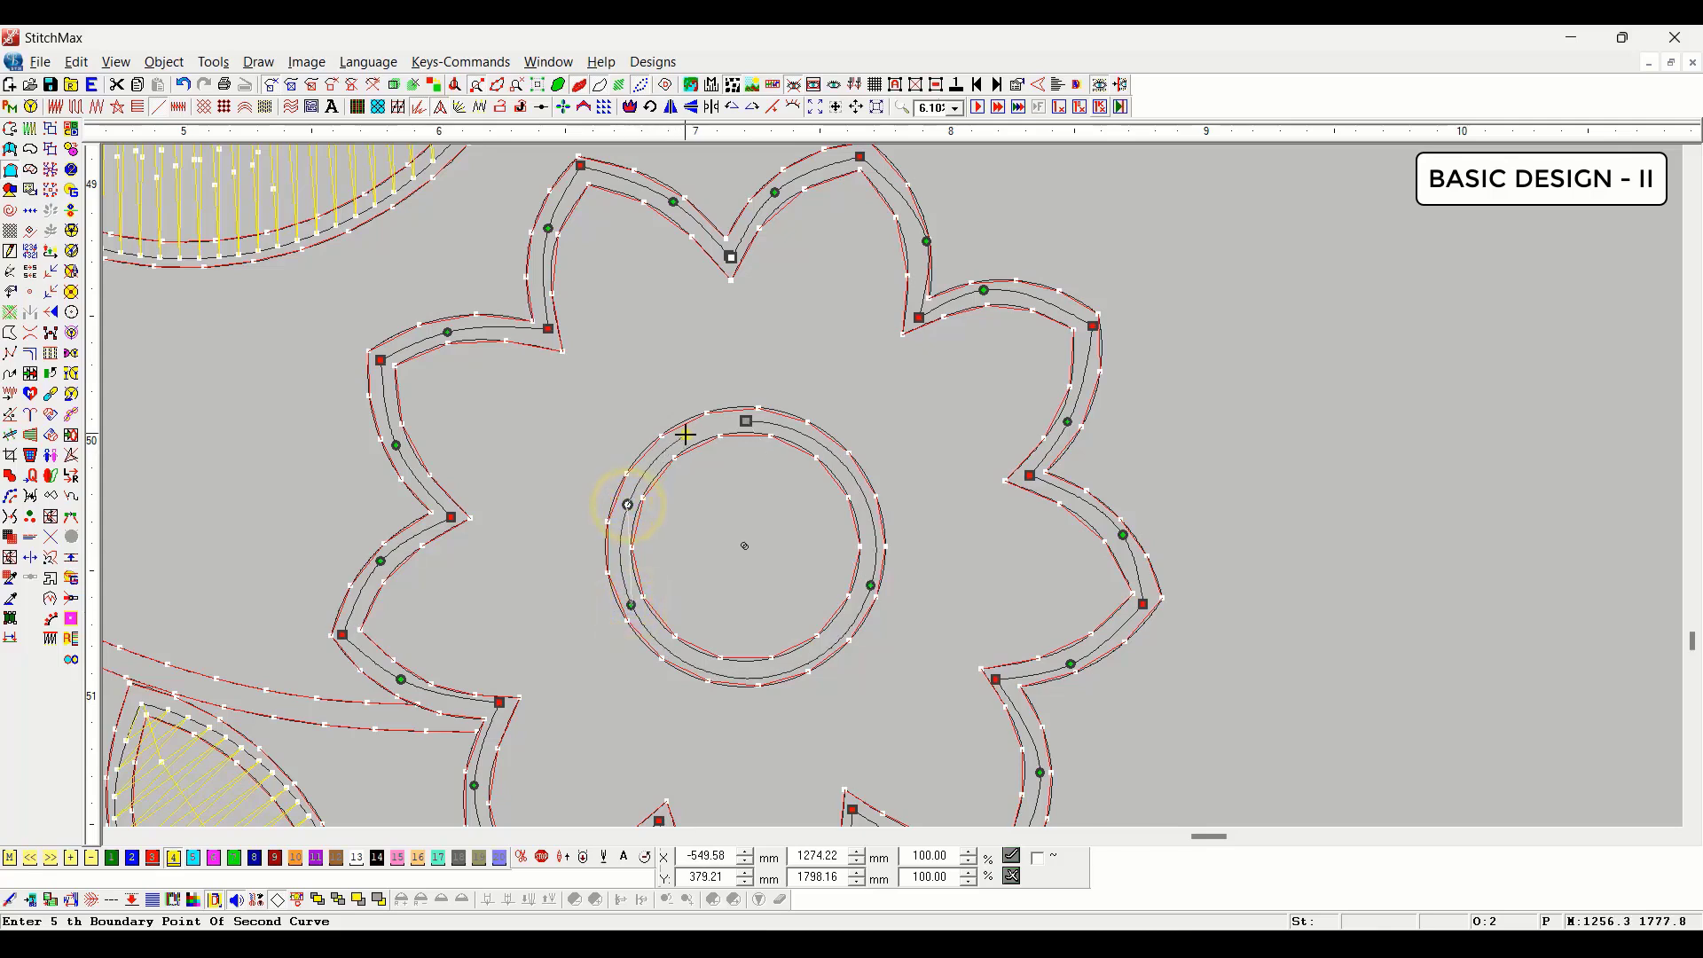
pyautogui.rightClick(745, 421)
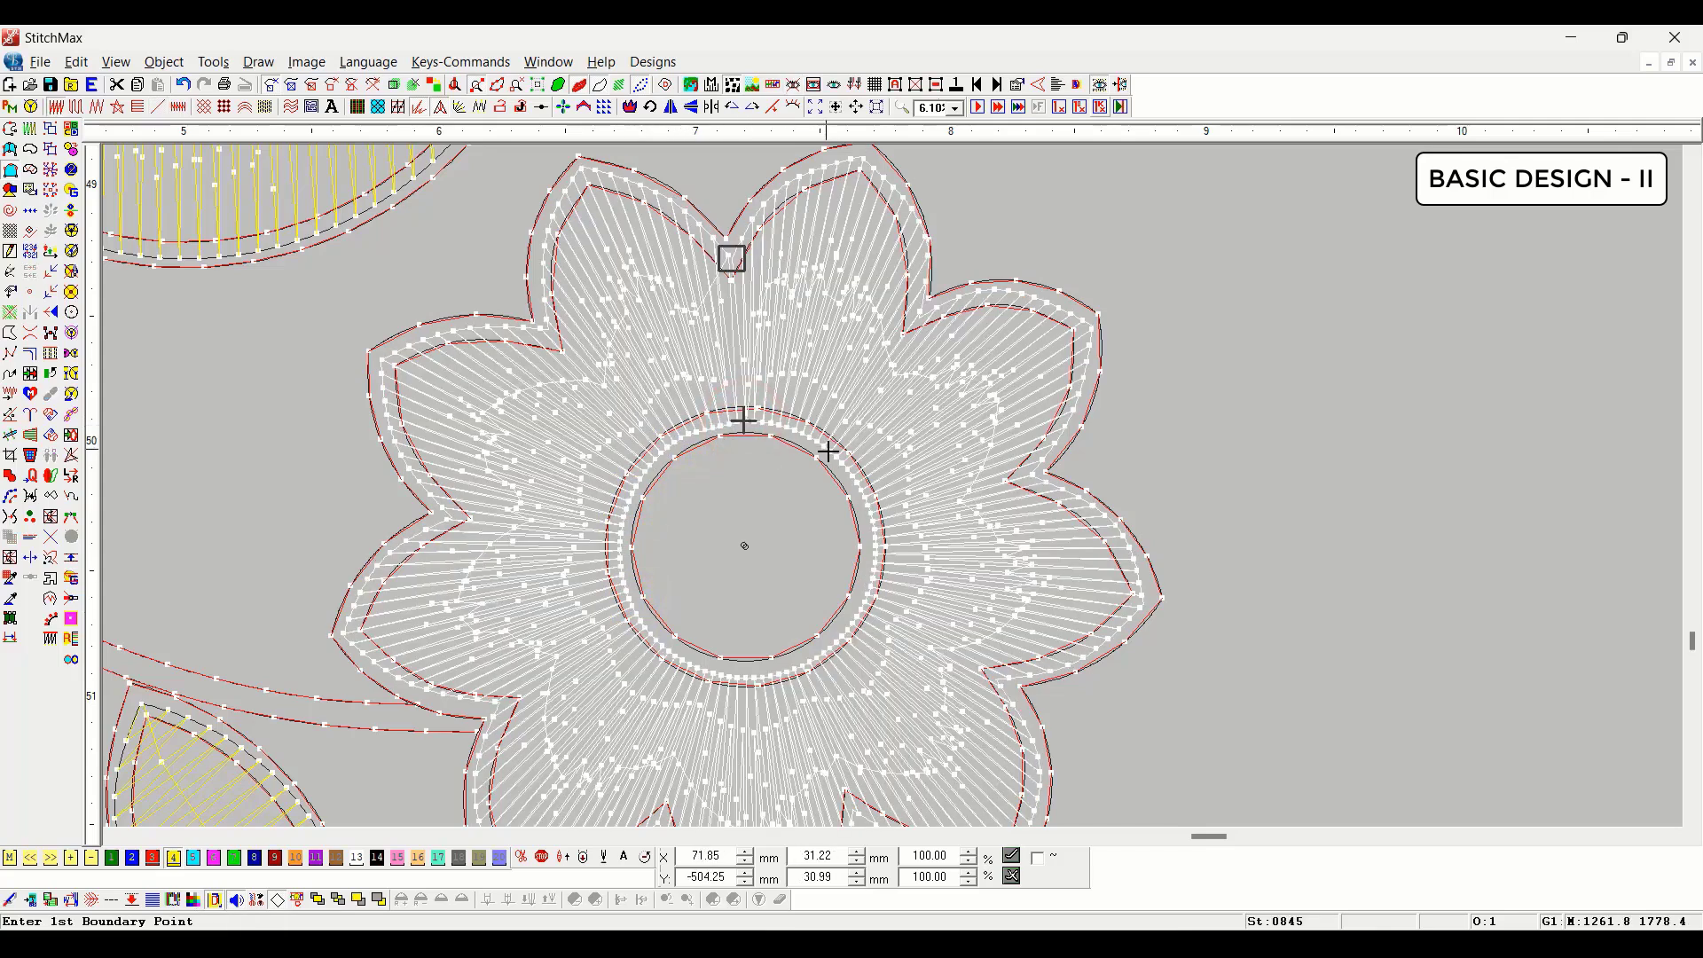
# Step: Add three stitch-direction lines to the flower's petal fill, running from the centre through the bottom, right and upper-left petals
pyautogui.scroll(-4, 842, 468)
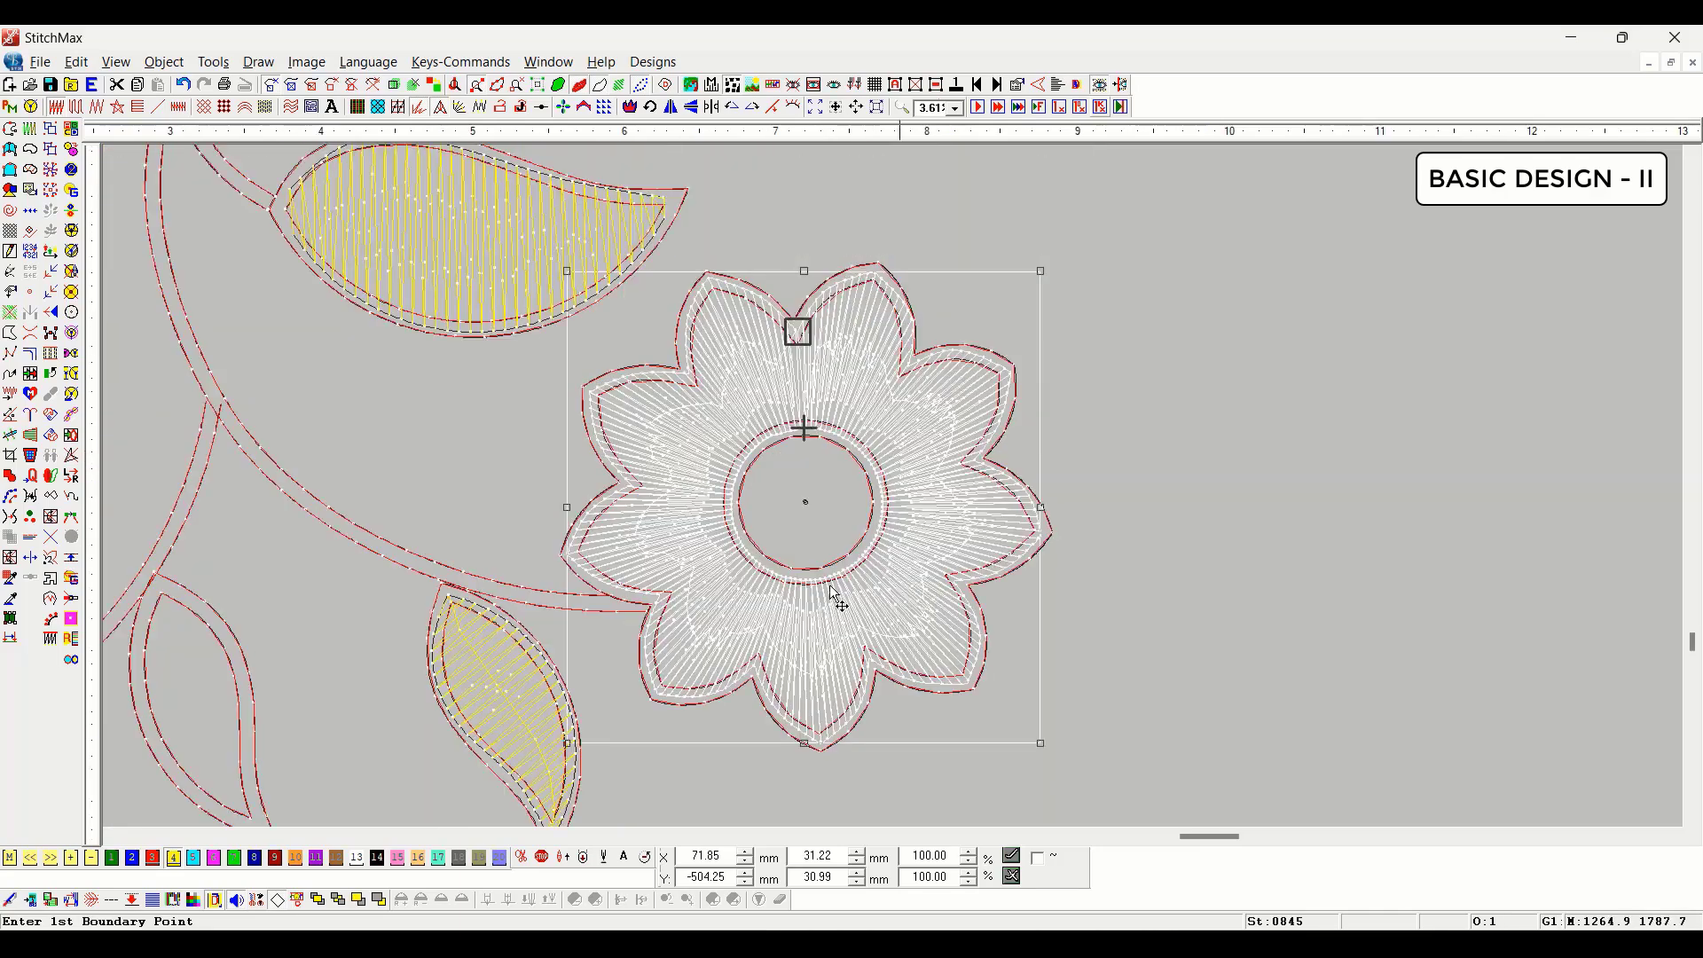
pyautogui.scroll(4, 667, 656)
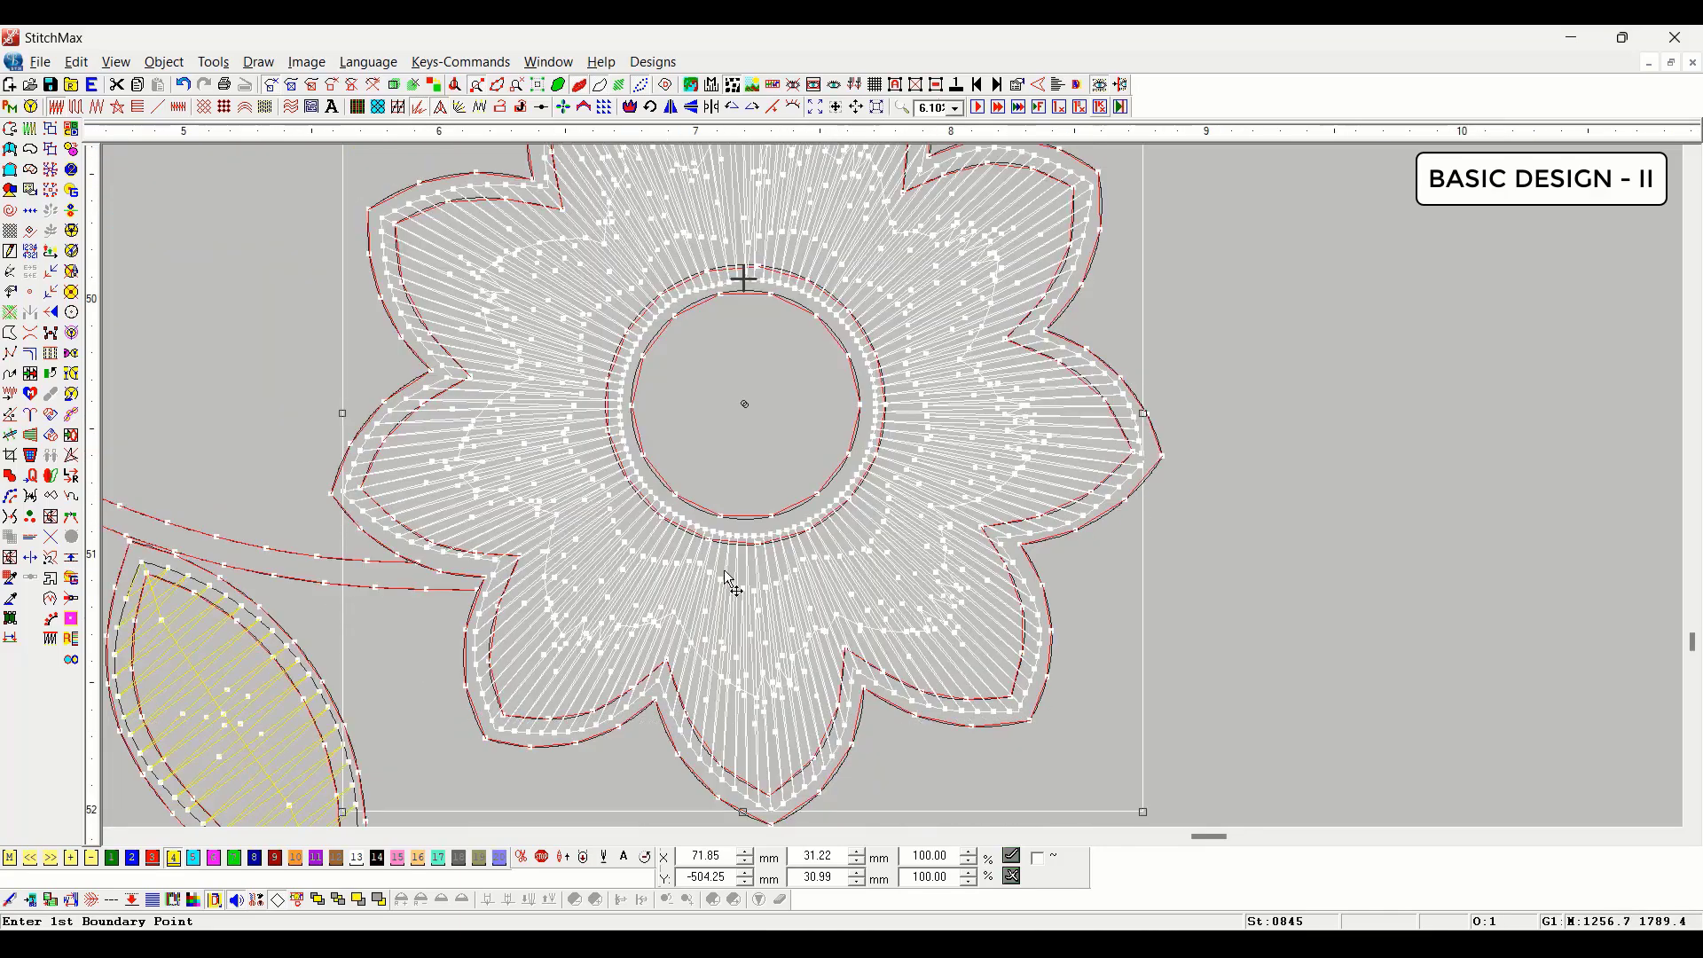
pyautogui.click(7, 436)
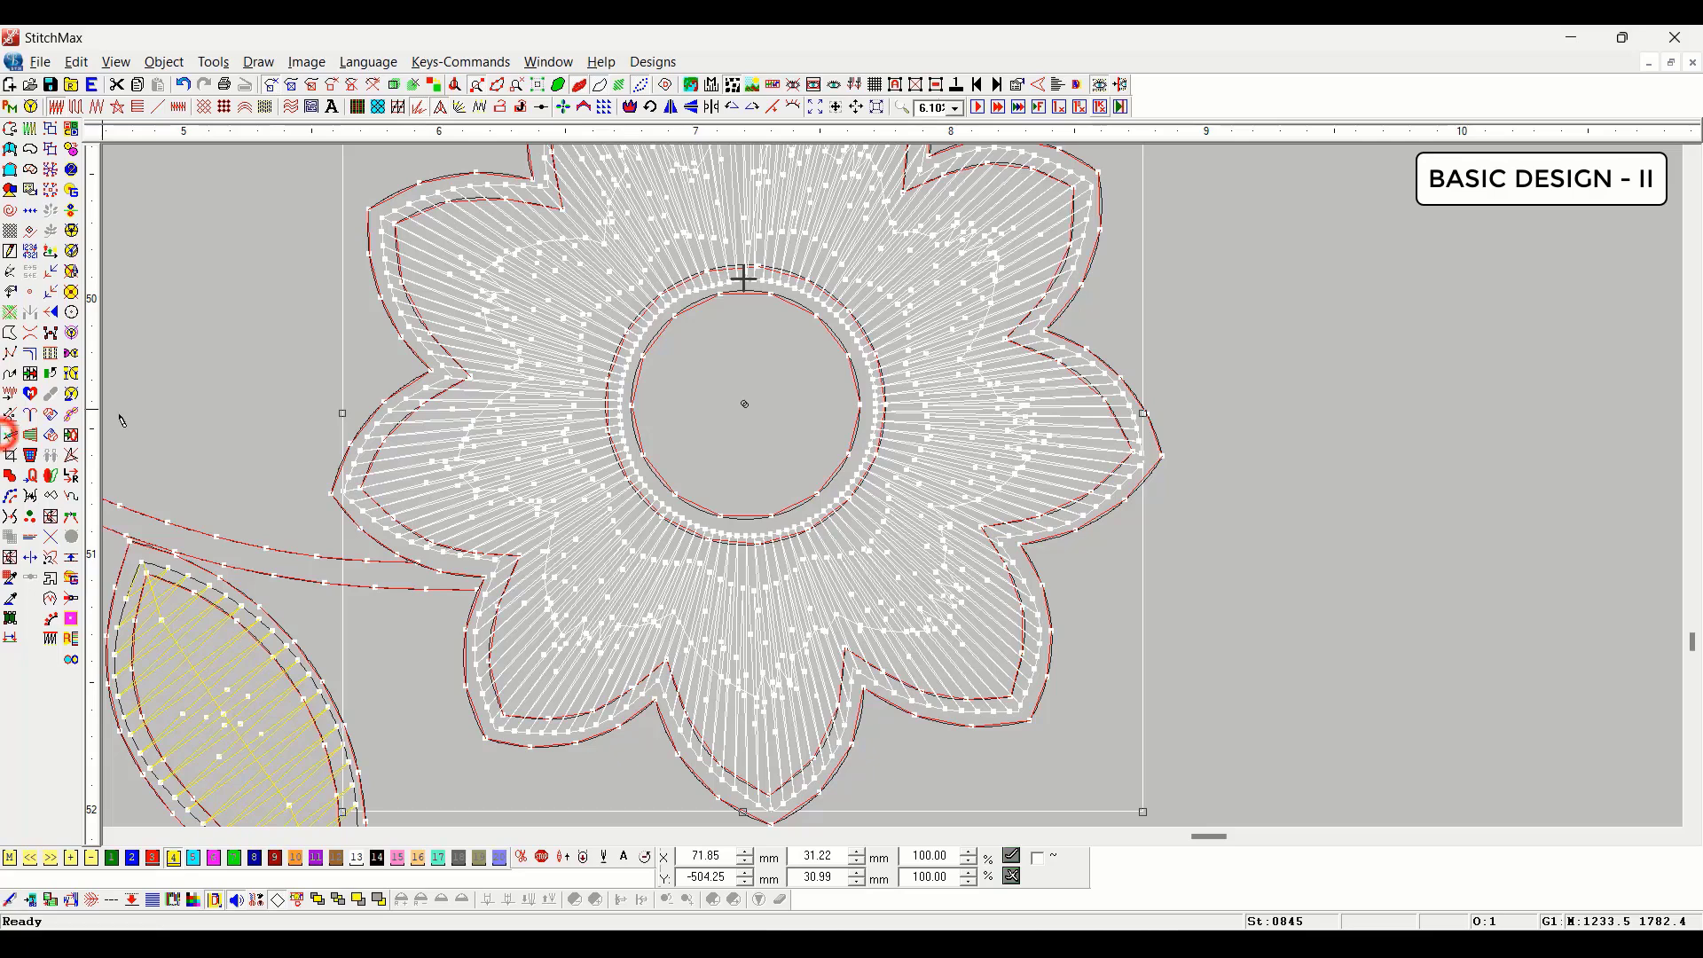
pyautogui.scroll(-2, 723, 349)
pyautogui.click(746, 269)
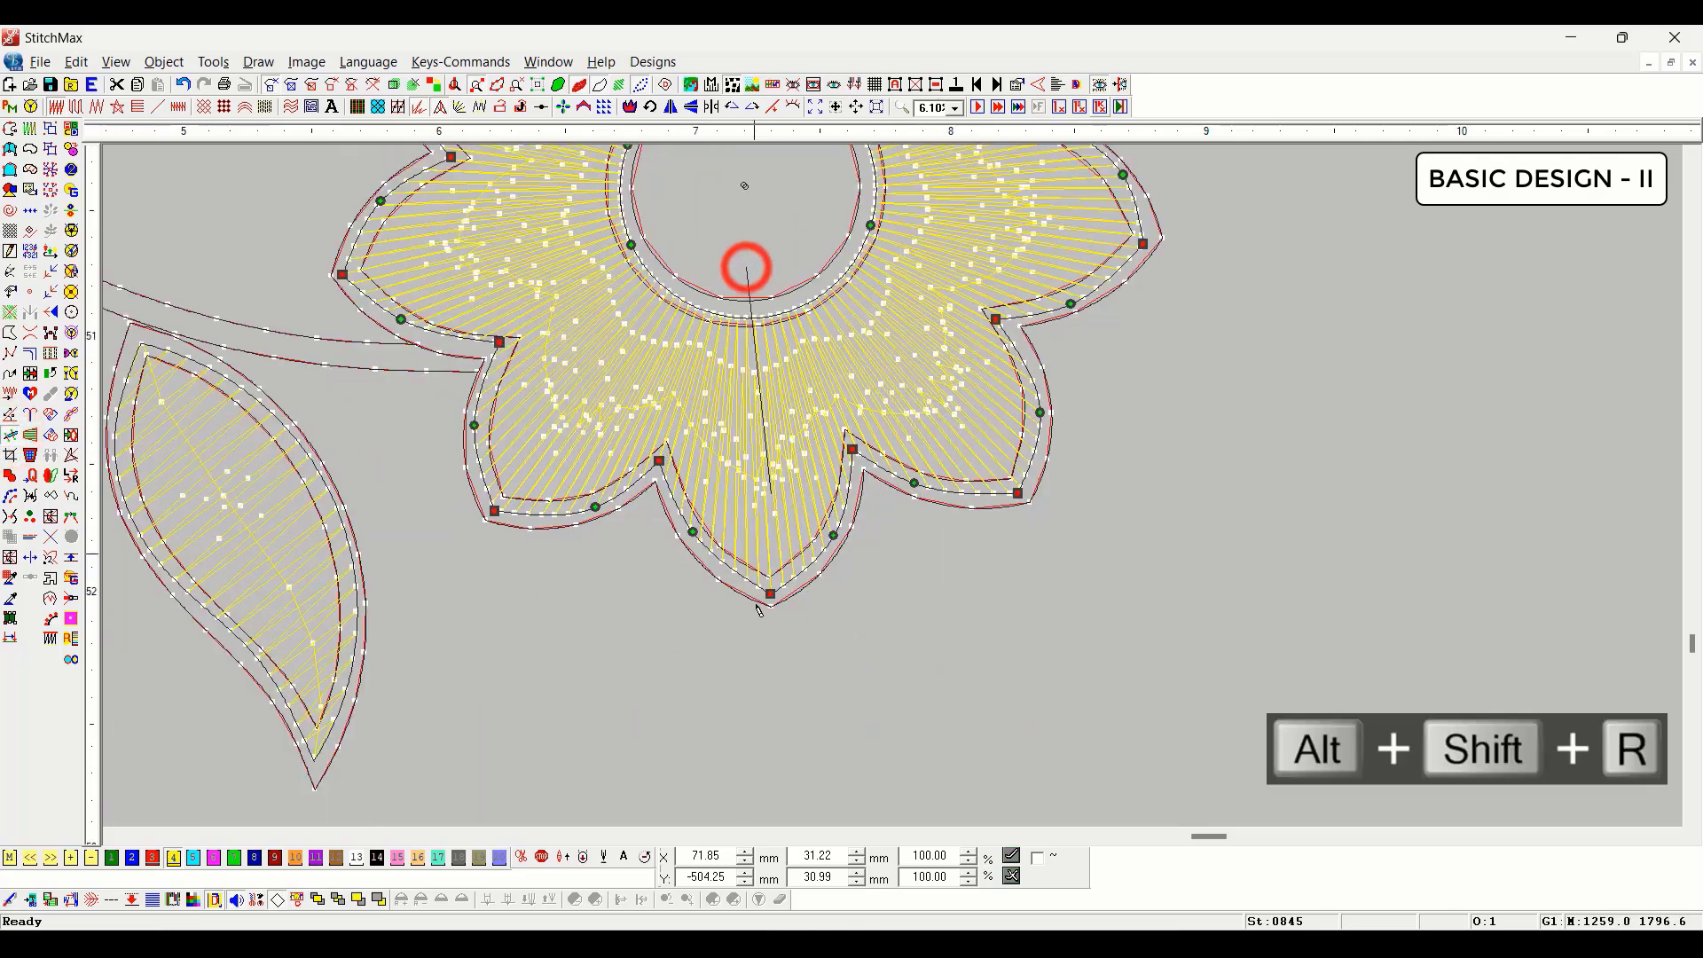
pyautogui.click(772, 685)
pyautogui.scroll(2, 810, 746)
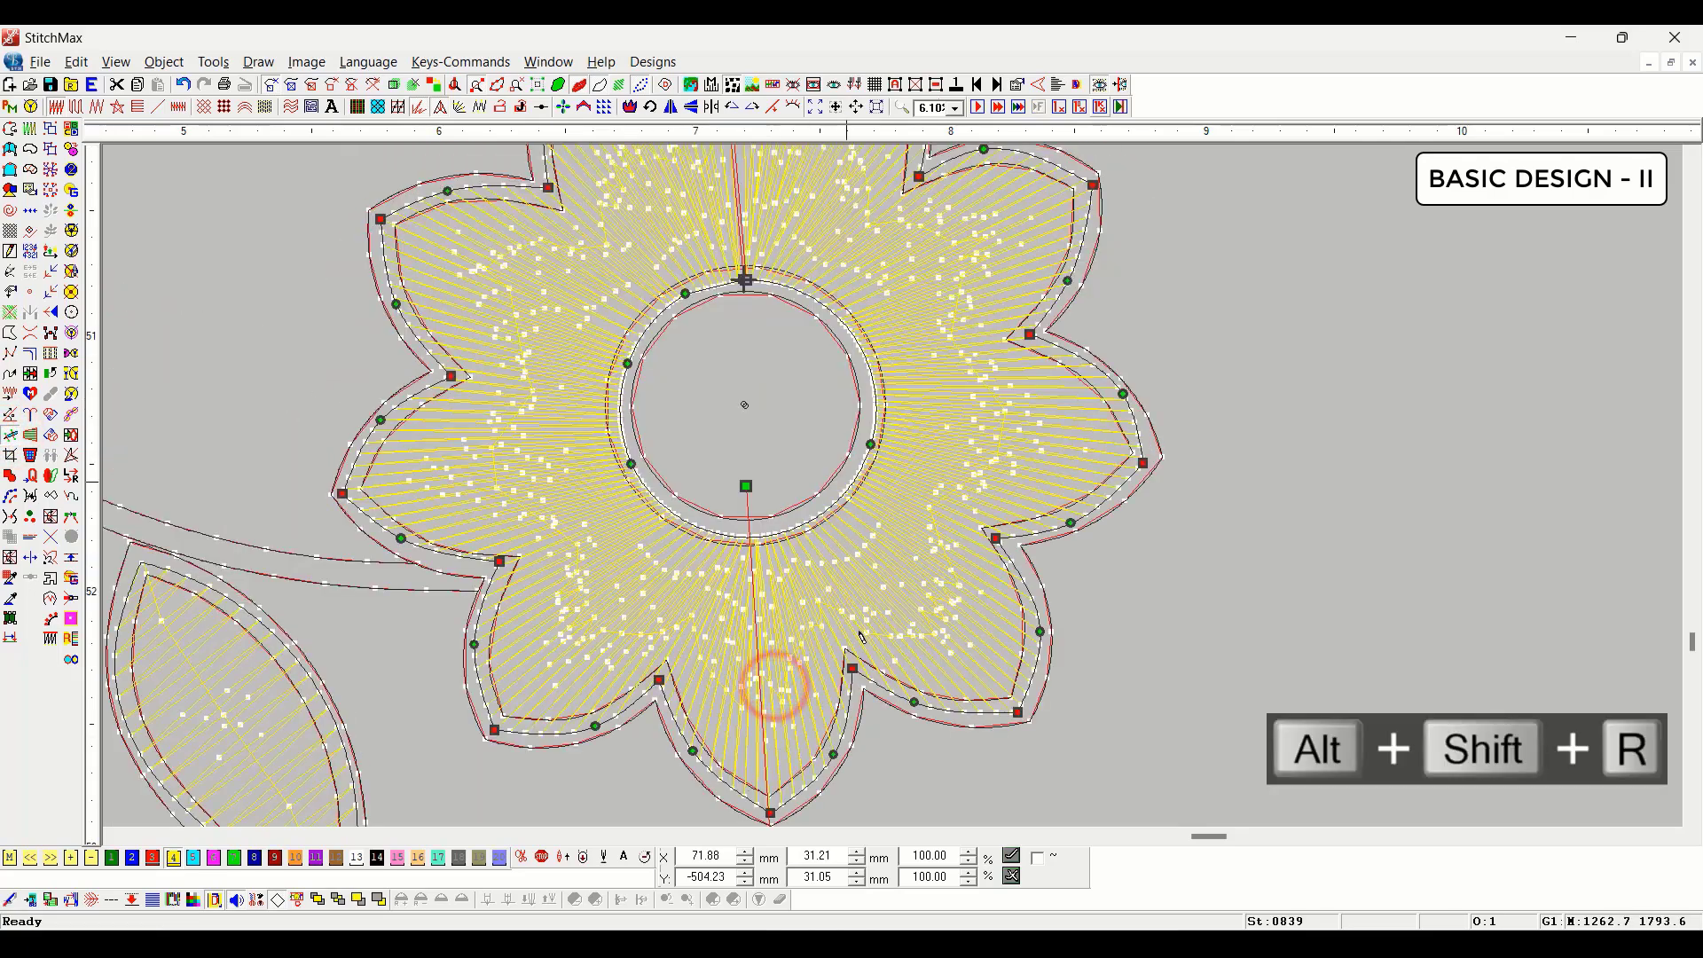
pyautogui.click(821, 398)
pyautogui.click(1373, 467)
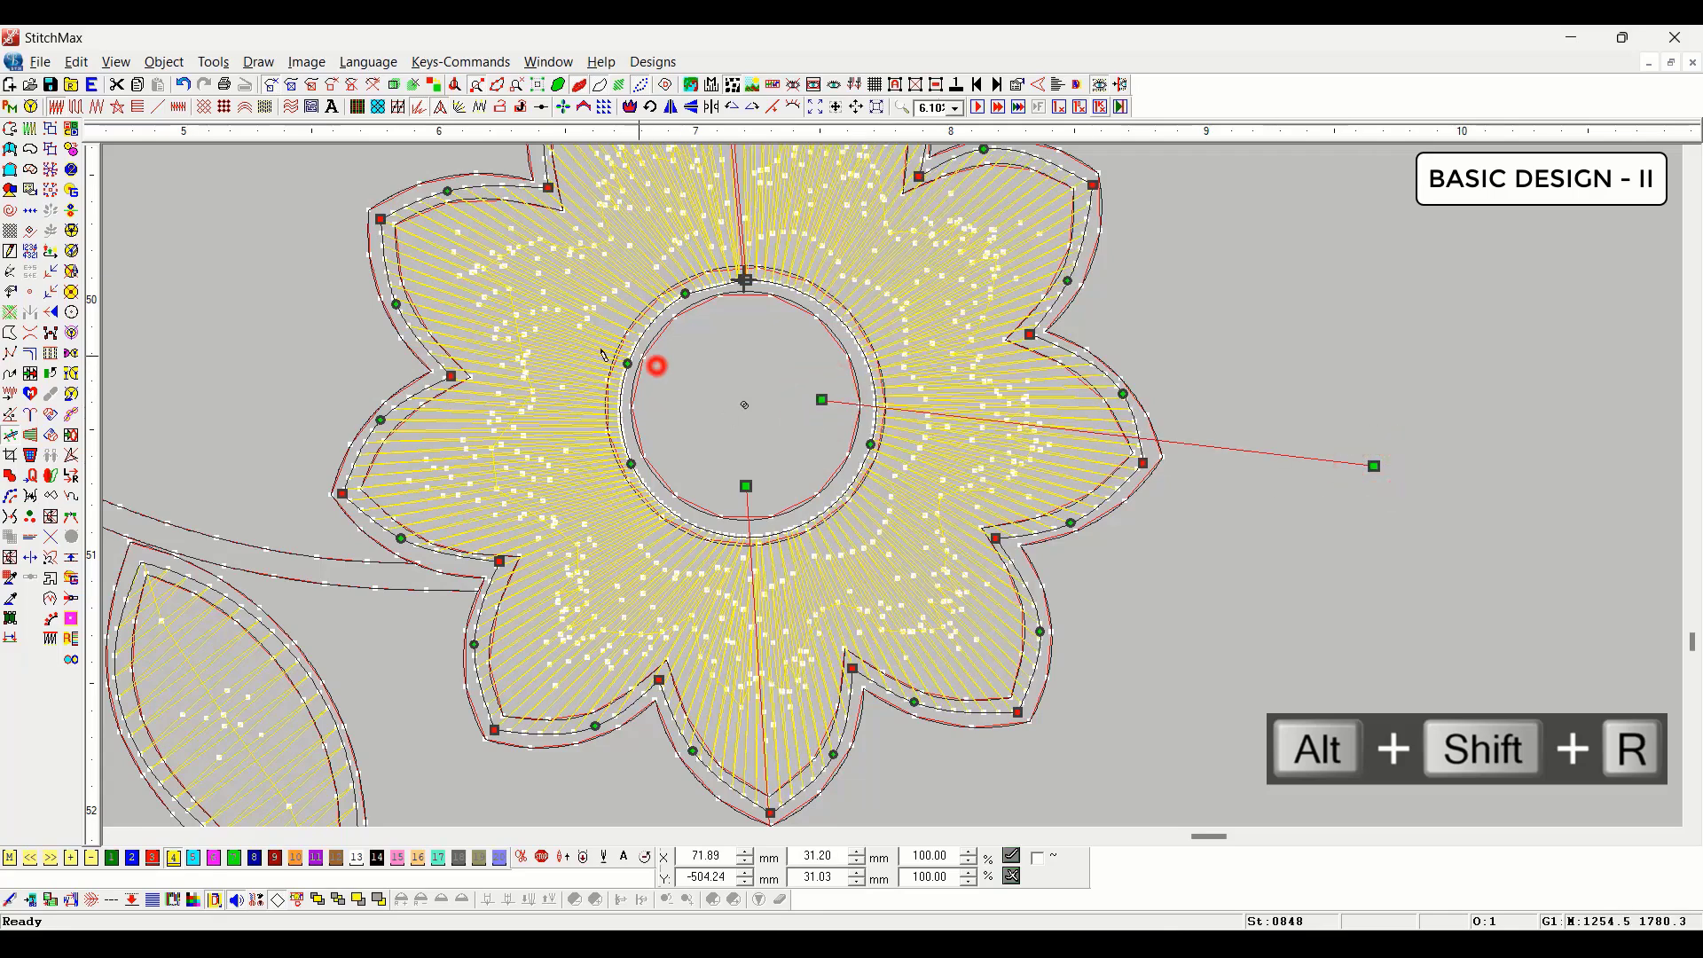
pyautogui.click(286, 186)
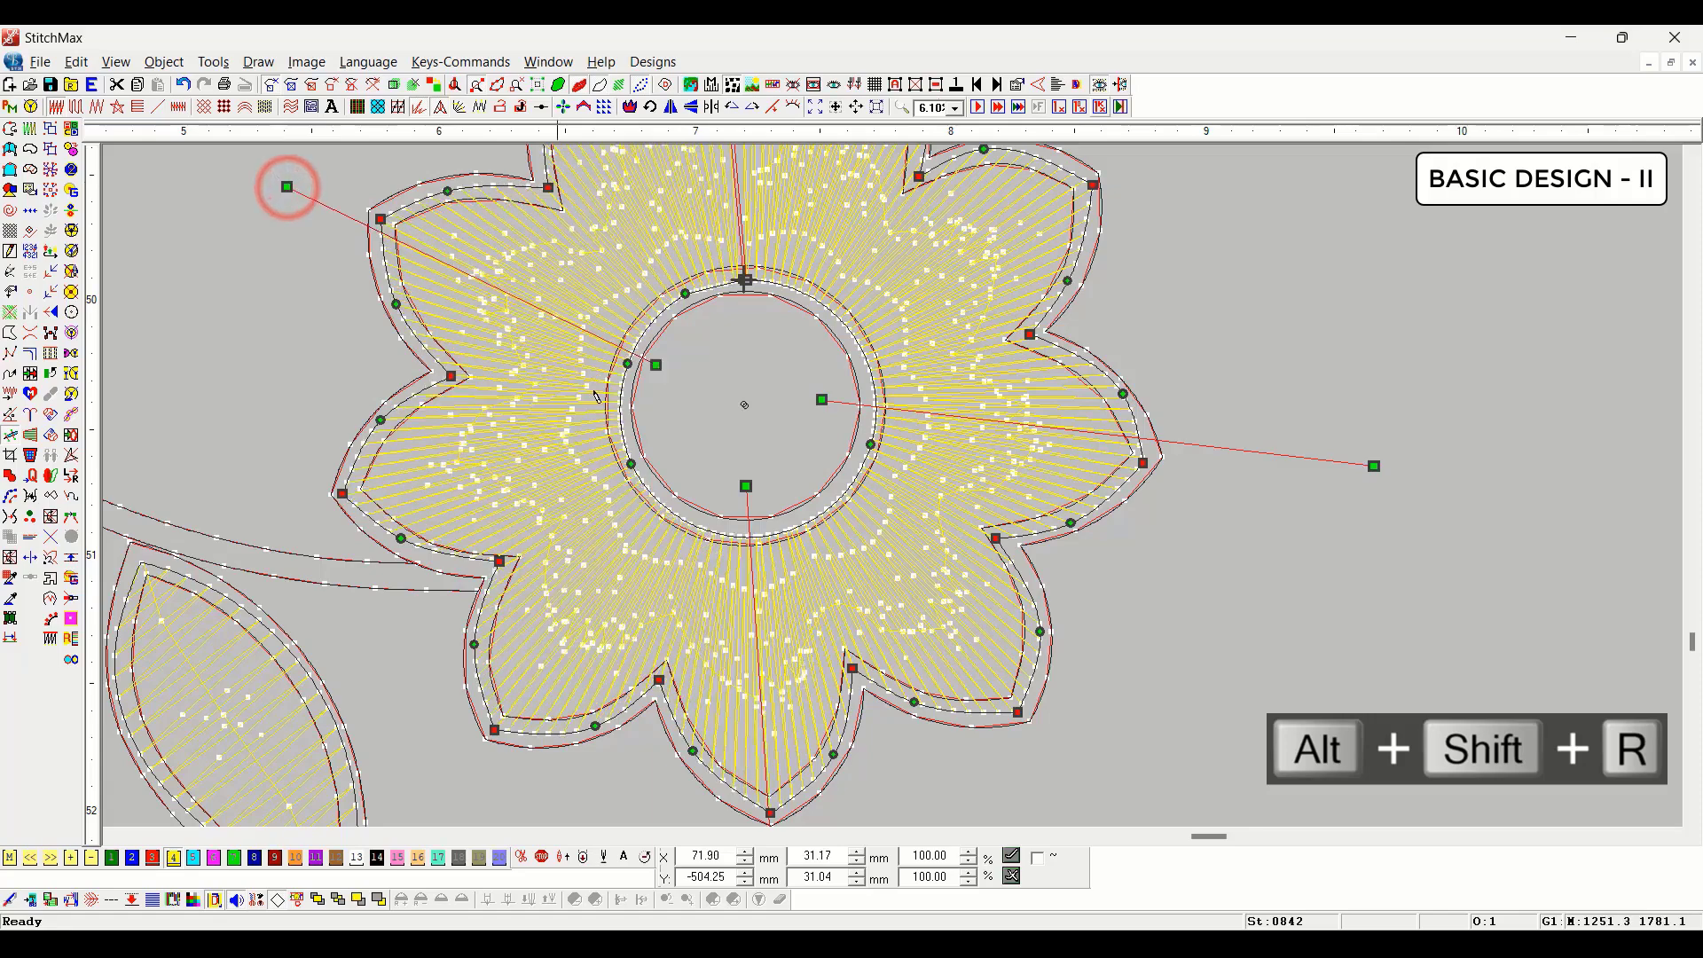
# Step: Set the stitch spacing of the lower flower's satin petal fill to 0.75 mm
pyautogui.scroll(3, 612, 408)
pyautogui.rightClick(632, 424)
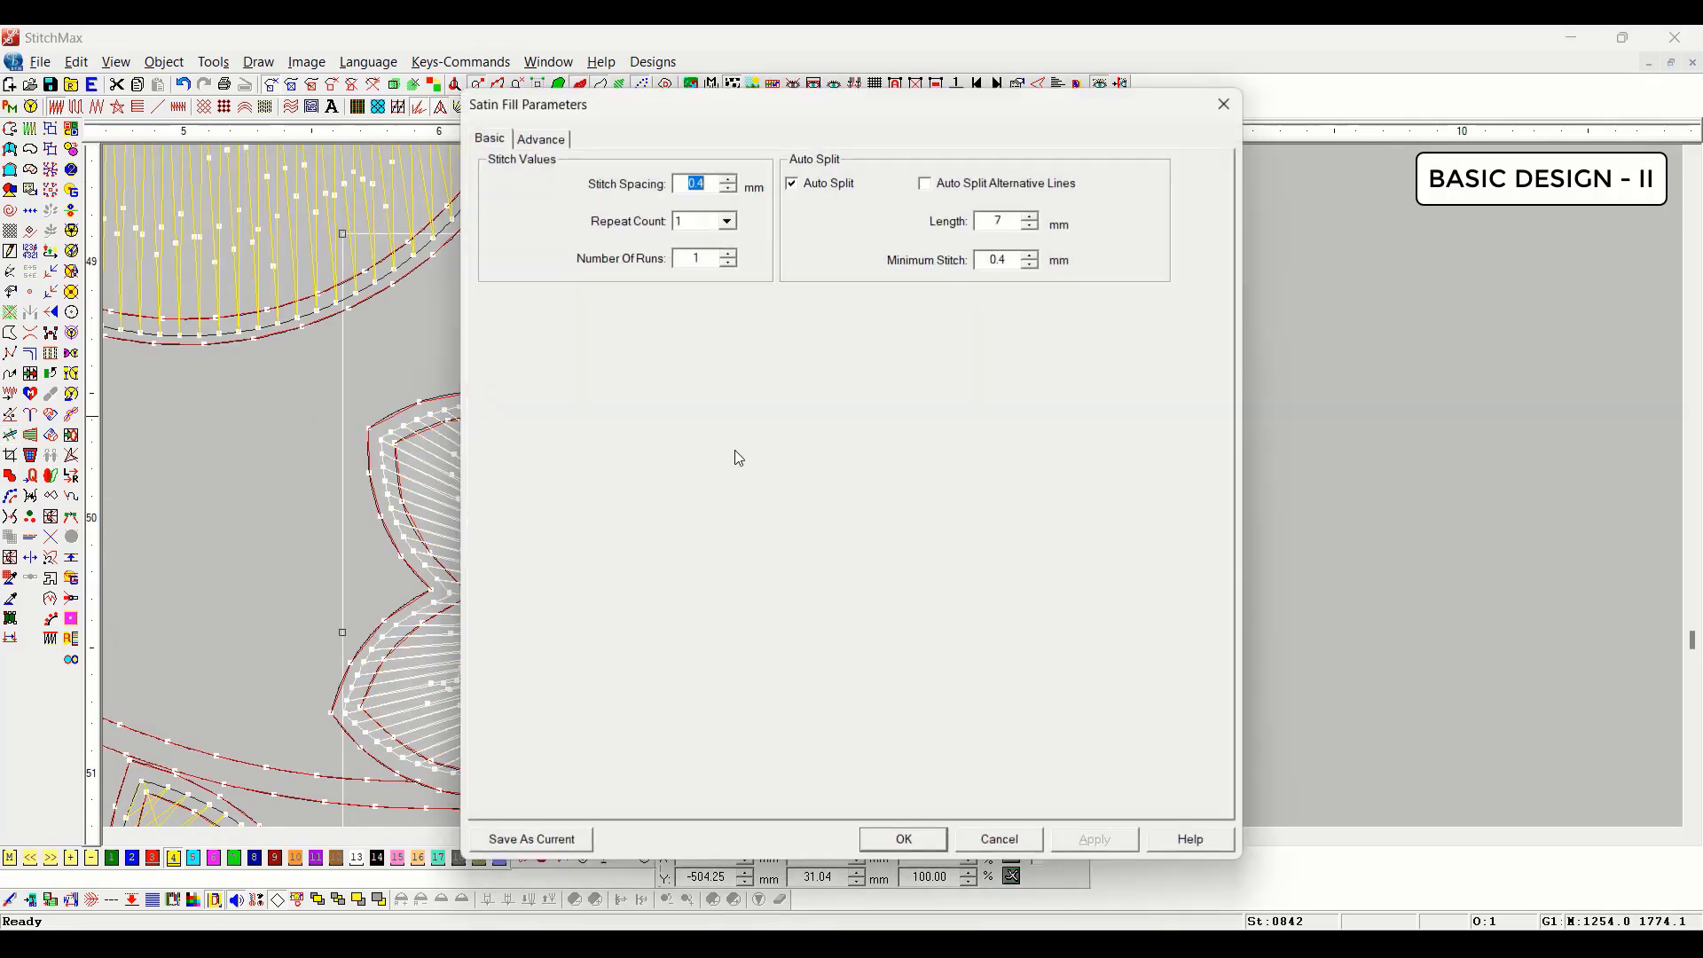
pyautogui.write('.35')
pyautogui.press('Return')
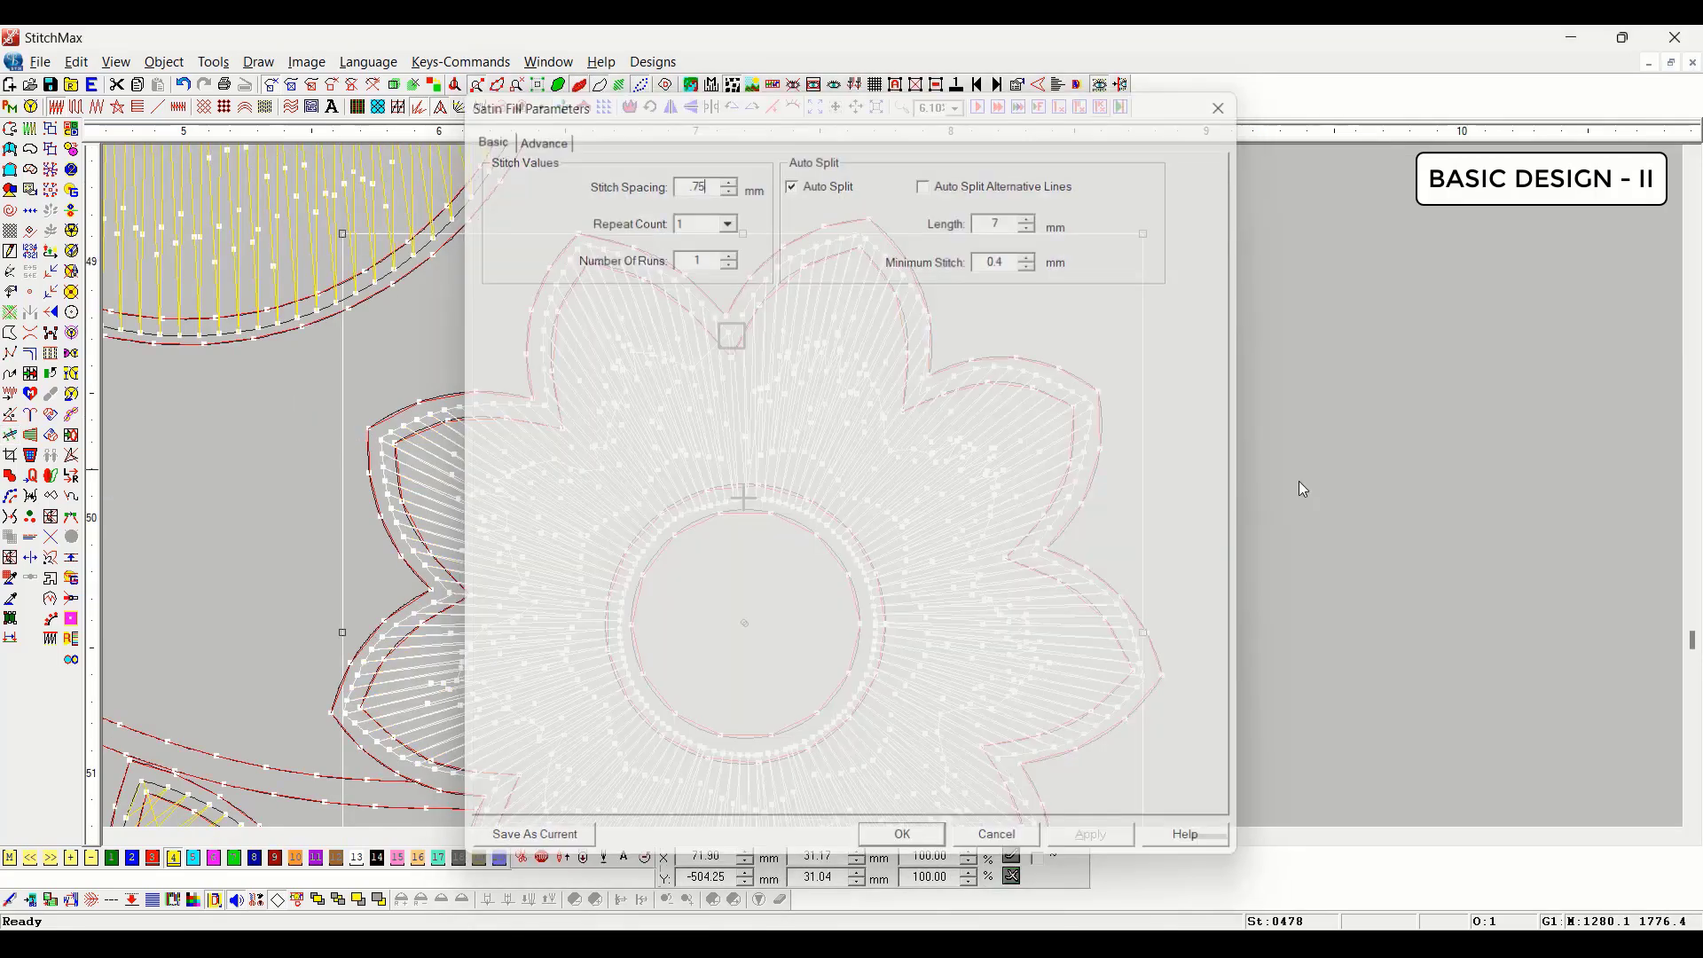
pyautogui.click(1338, 623)
# Step: Turn off short stitches in the lower flower's petal fill so every stitch line reaches the inner ring
pyautogui.scroll(-3, 1112, 600)
pyautogui.click(982, 555)
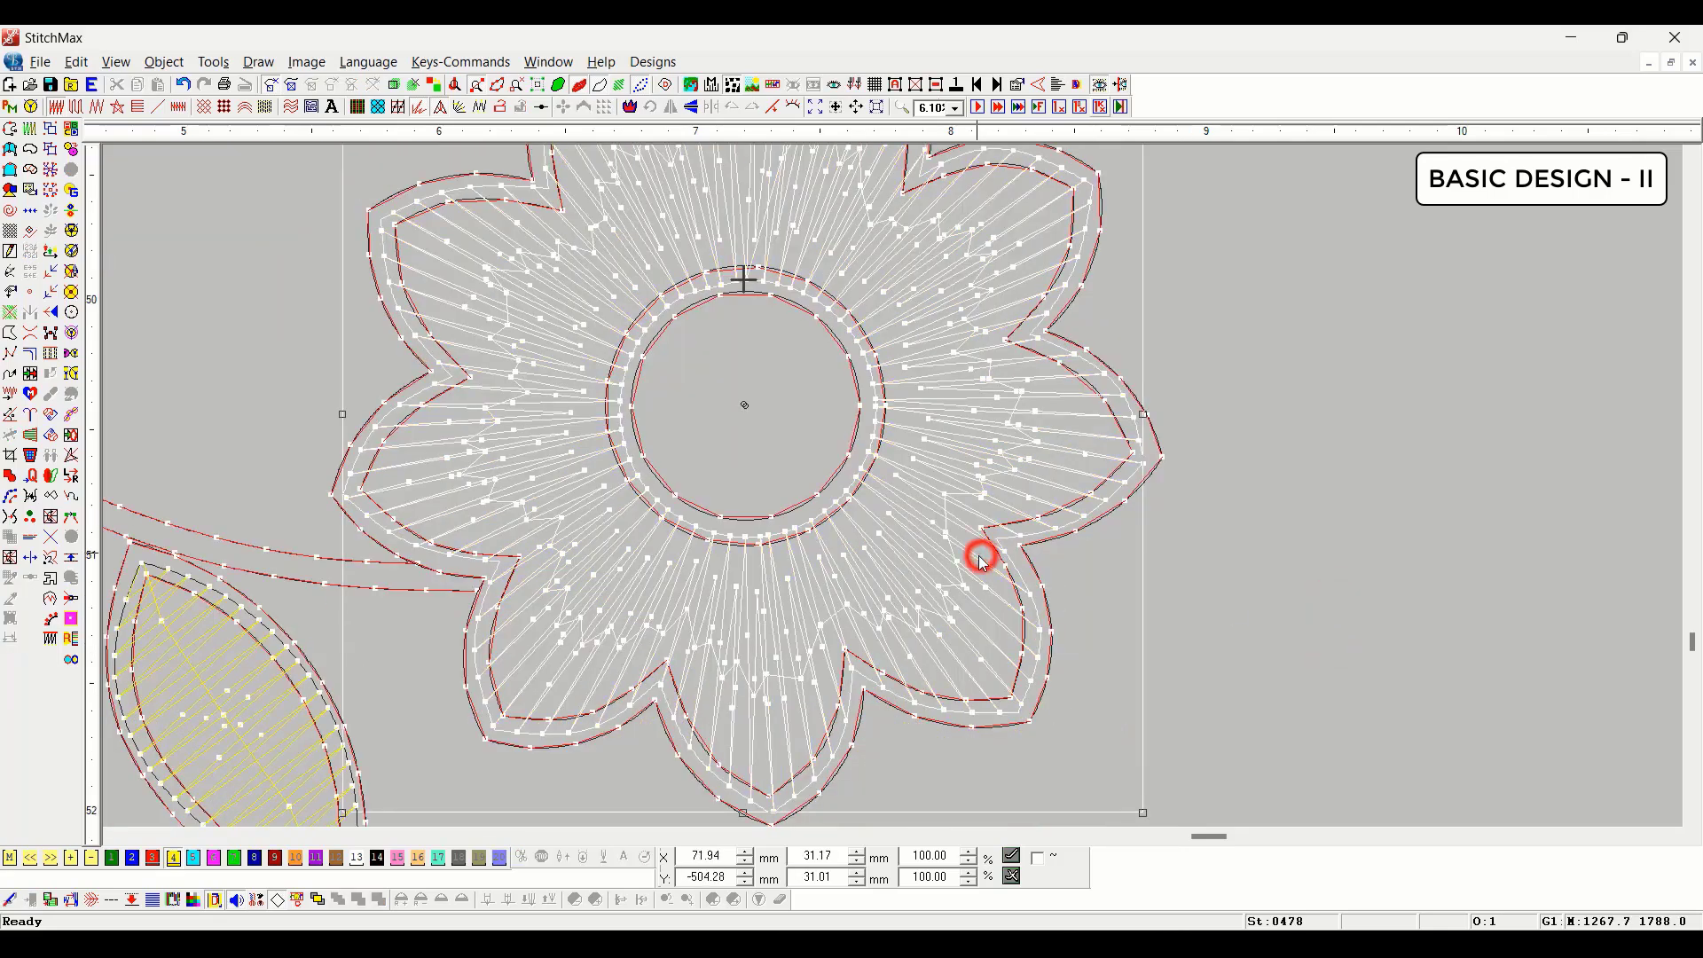
pyautogui.moveTo(664, 554); pyautogui.dragTo(844, 608)
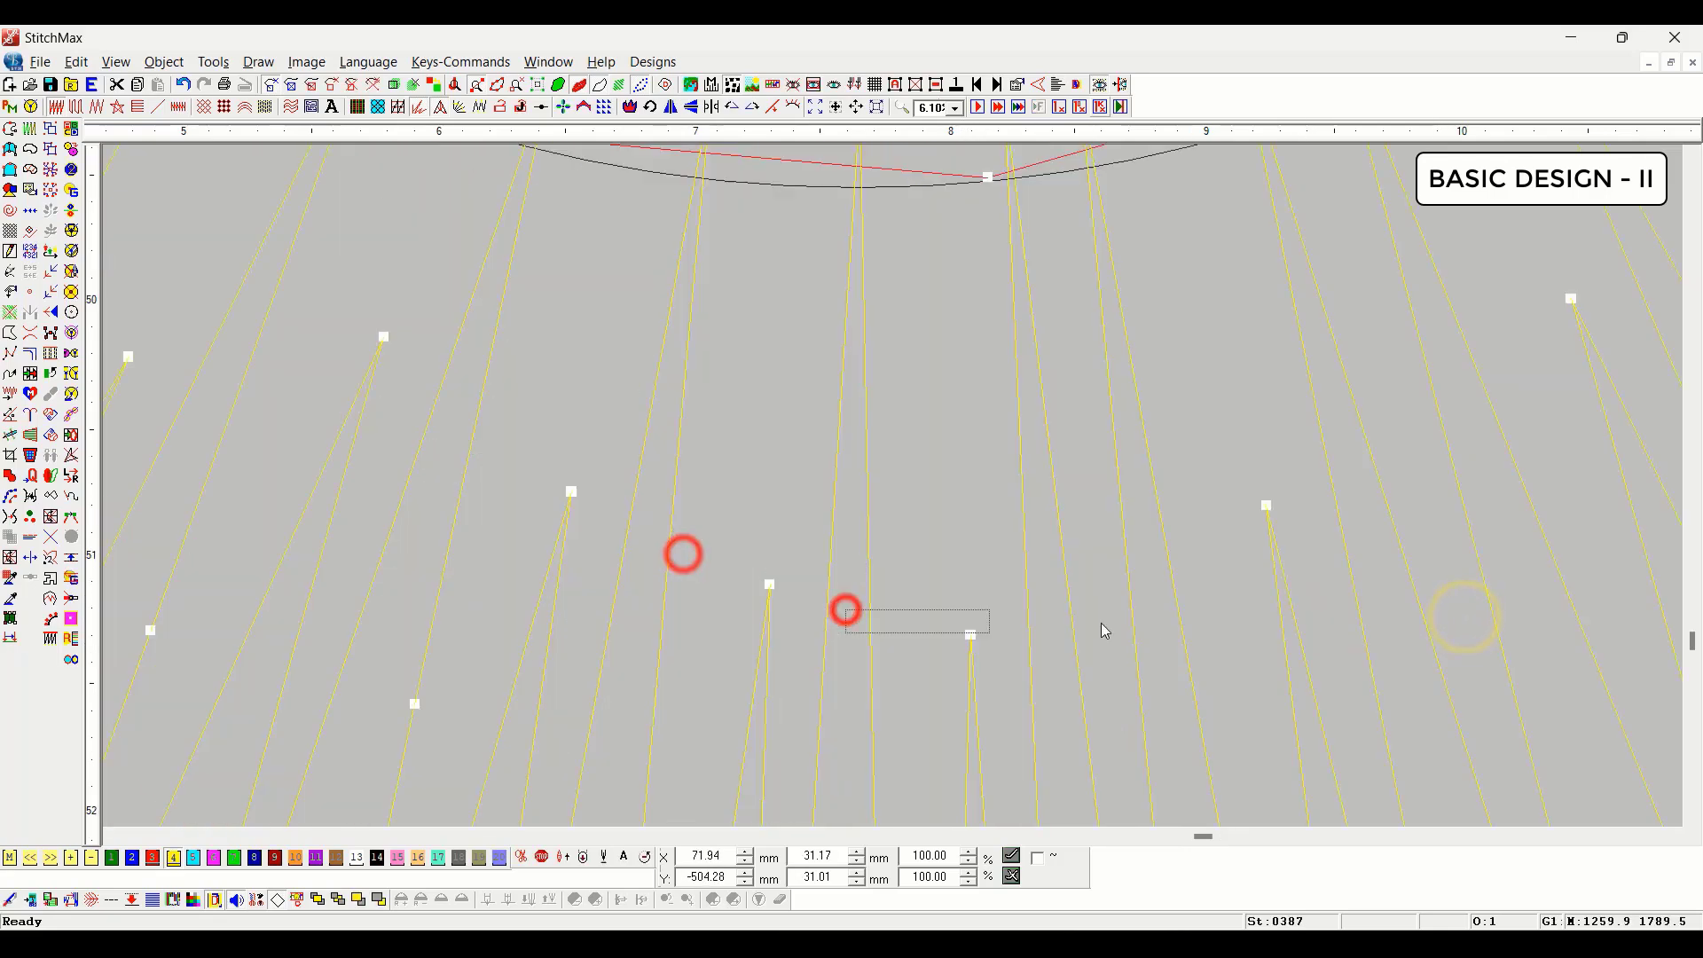
pyautogui.scroll(-8, 785, 303)
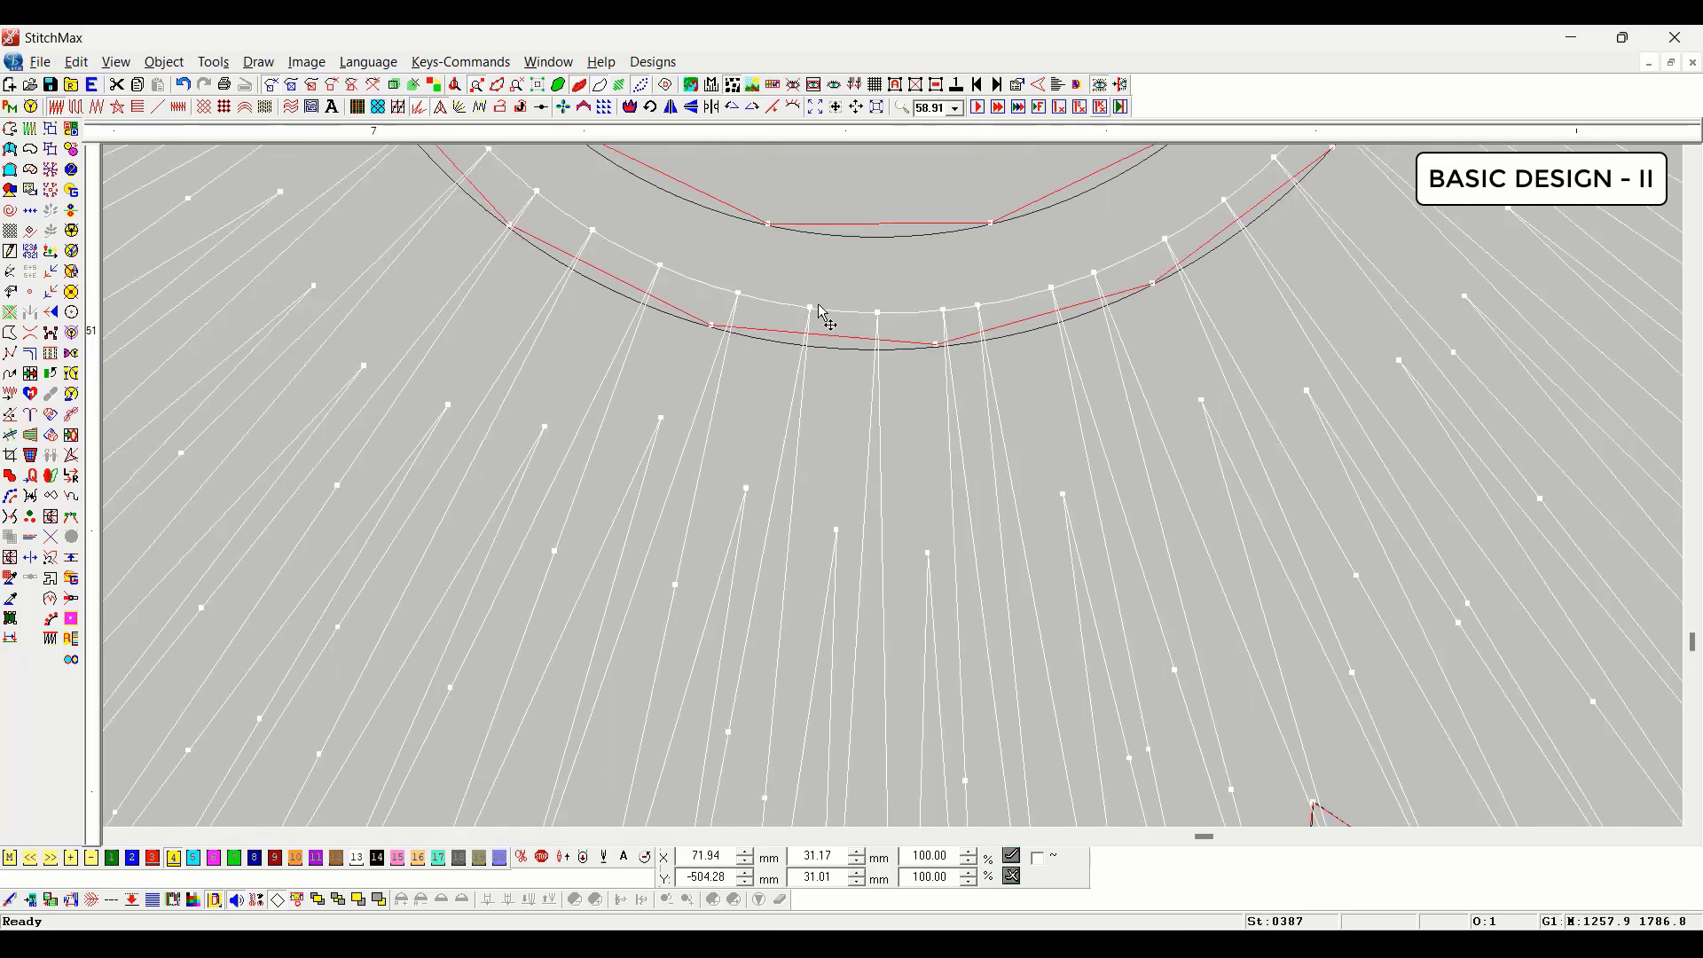
pyautogui.scroll(2, 802, 463)
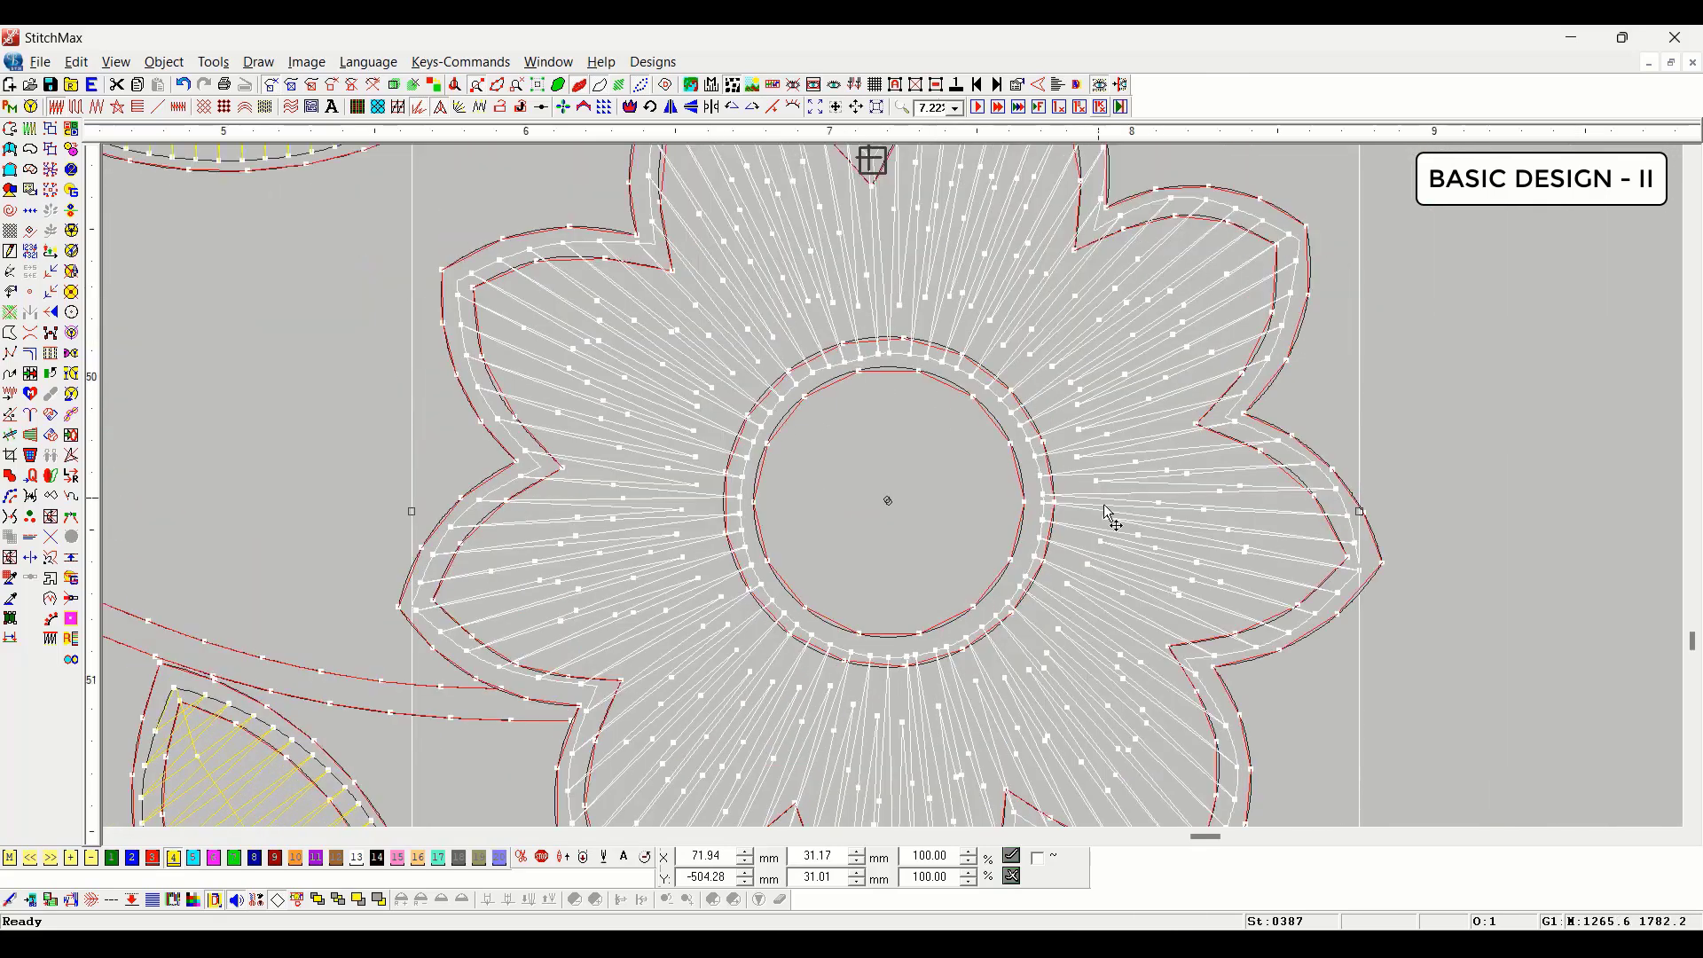
pyautogui.click(421, 110)
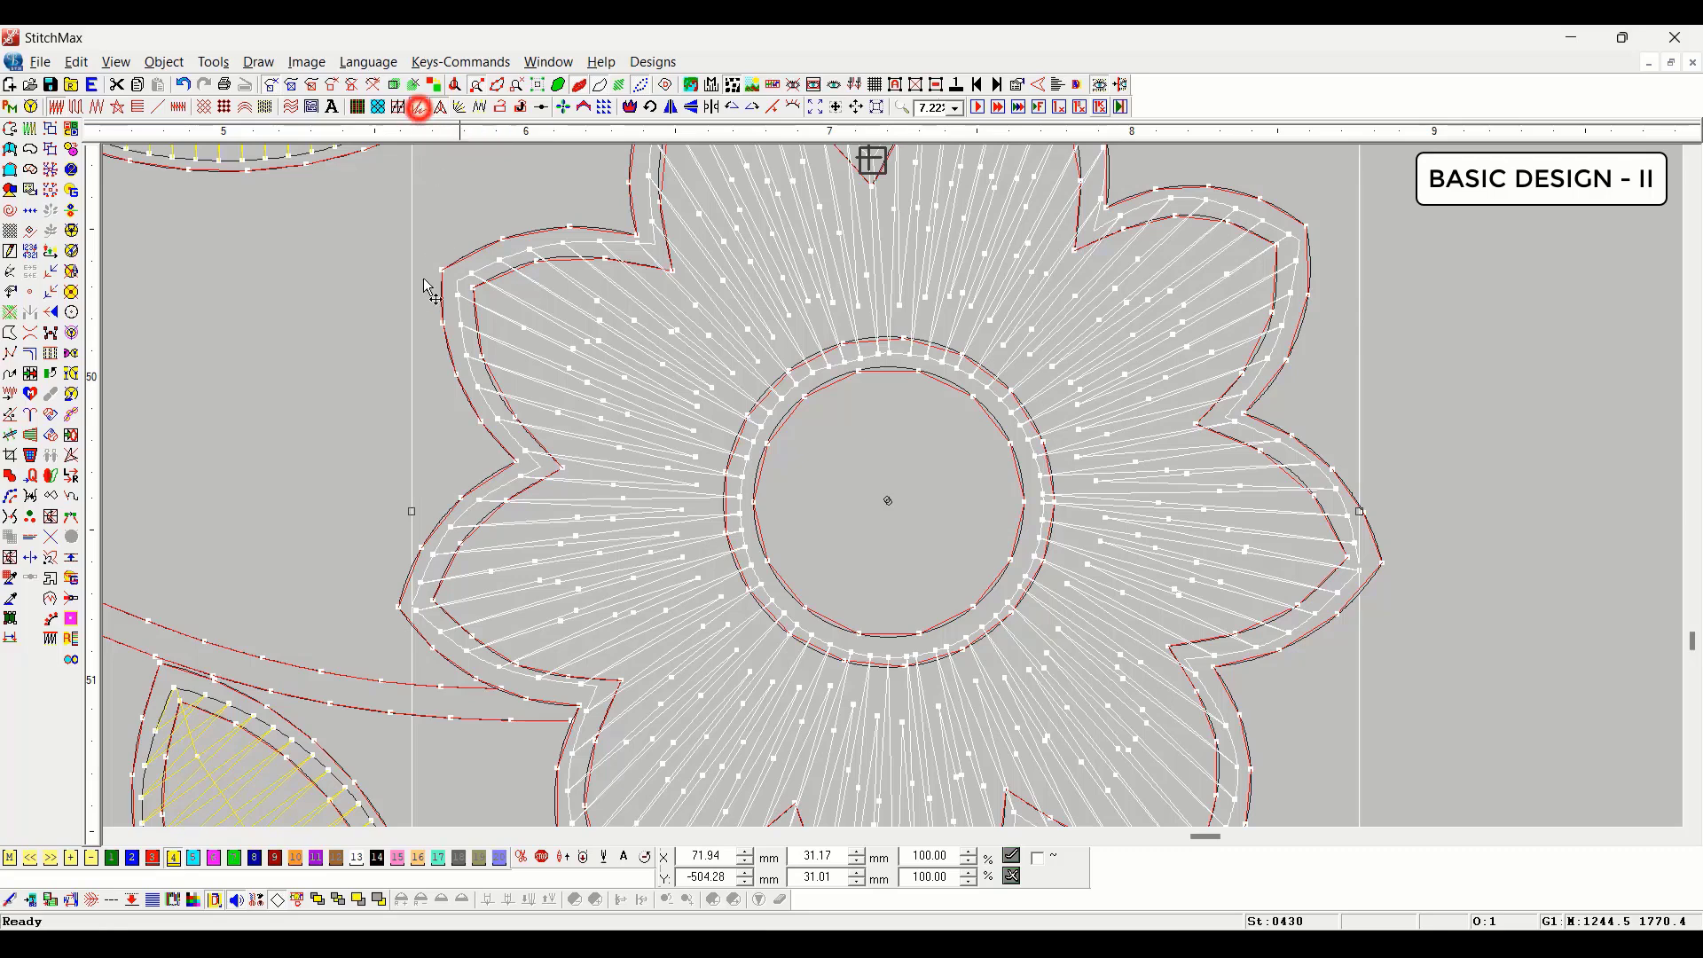
pyautogui.click(273, 398)
pyautogui.scroll(-1, 891, 617)
pyautogui.scroll(-2, 892, 617)
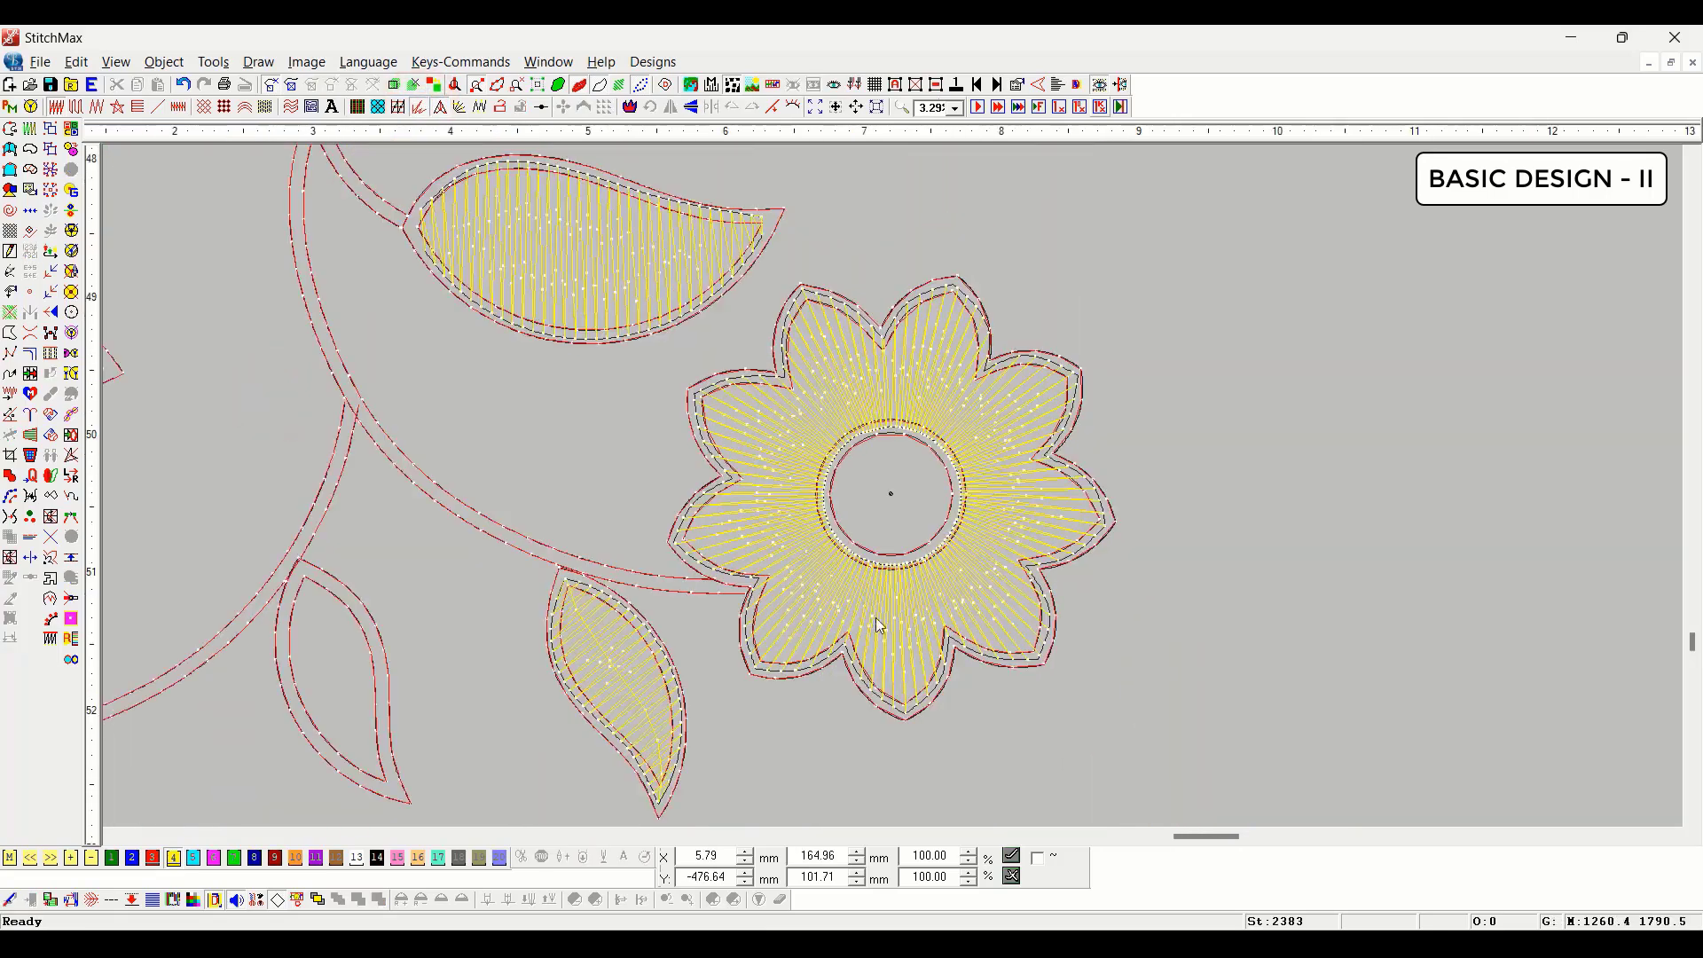
# Step: Confirm 0.75 mm stitch spacing for all five satin fills and recolour the lower flower's petal fill blue
pyautogui.scroll(-2, 880, 625)
pyautogui.hscroll(-2, 567, 539)
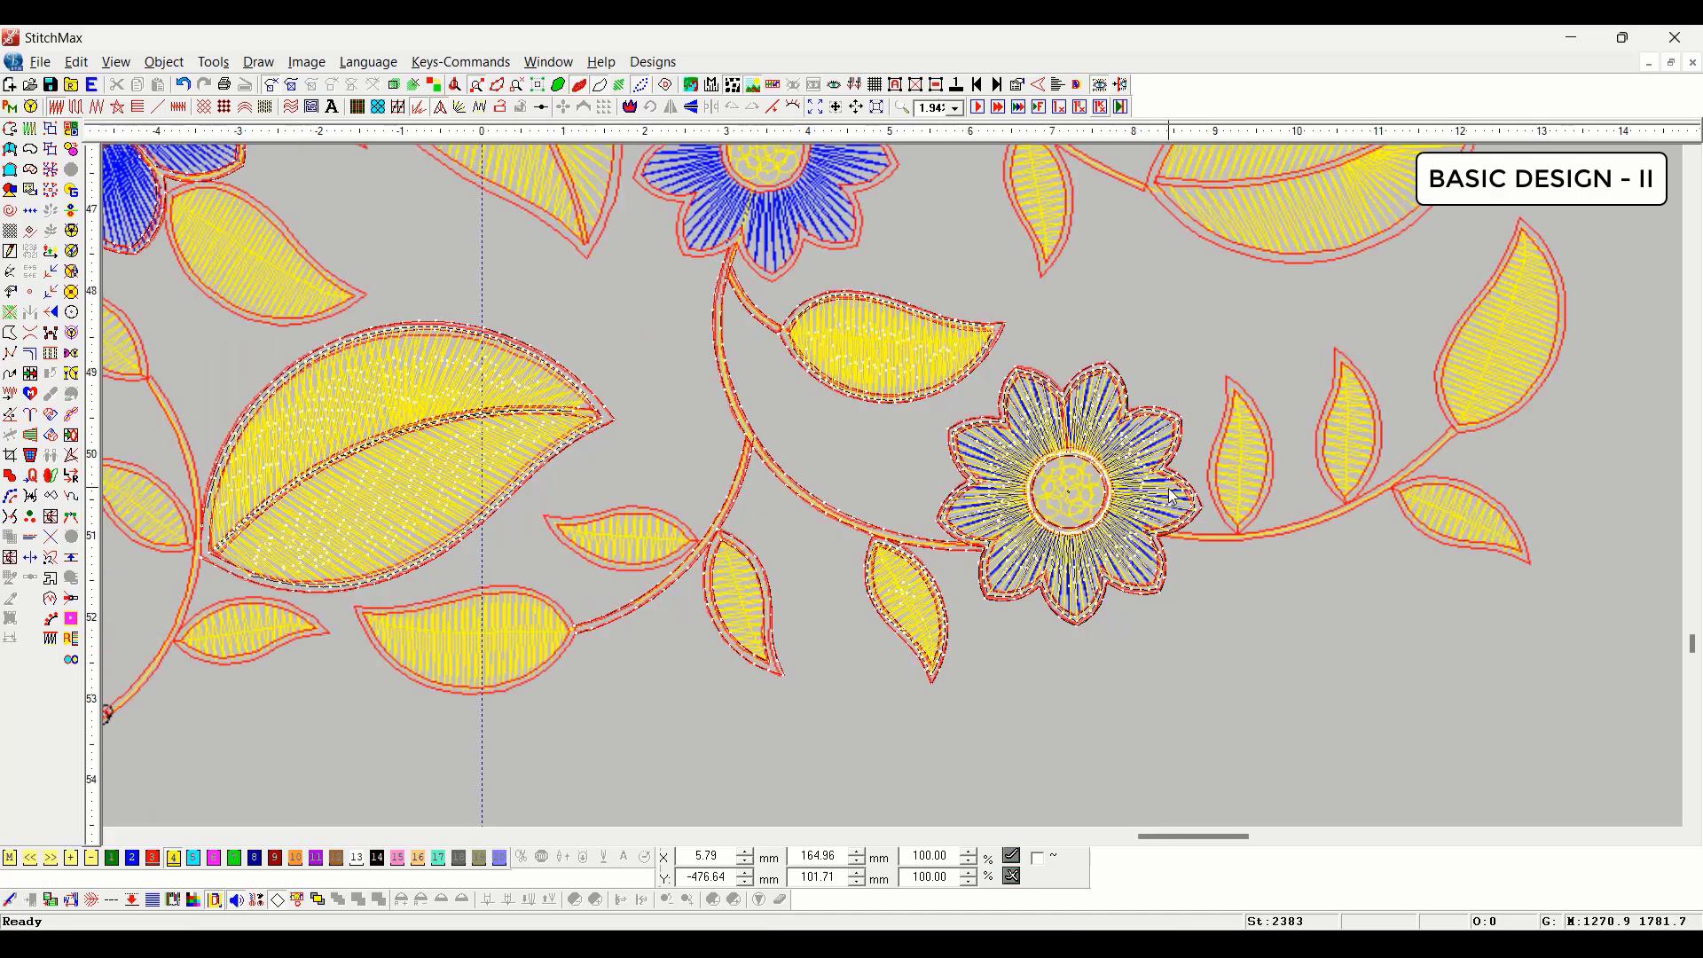
pyautogui.click(846, 383)
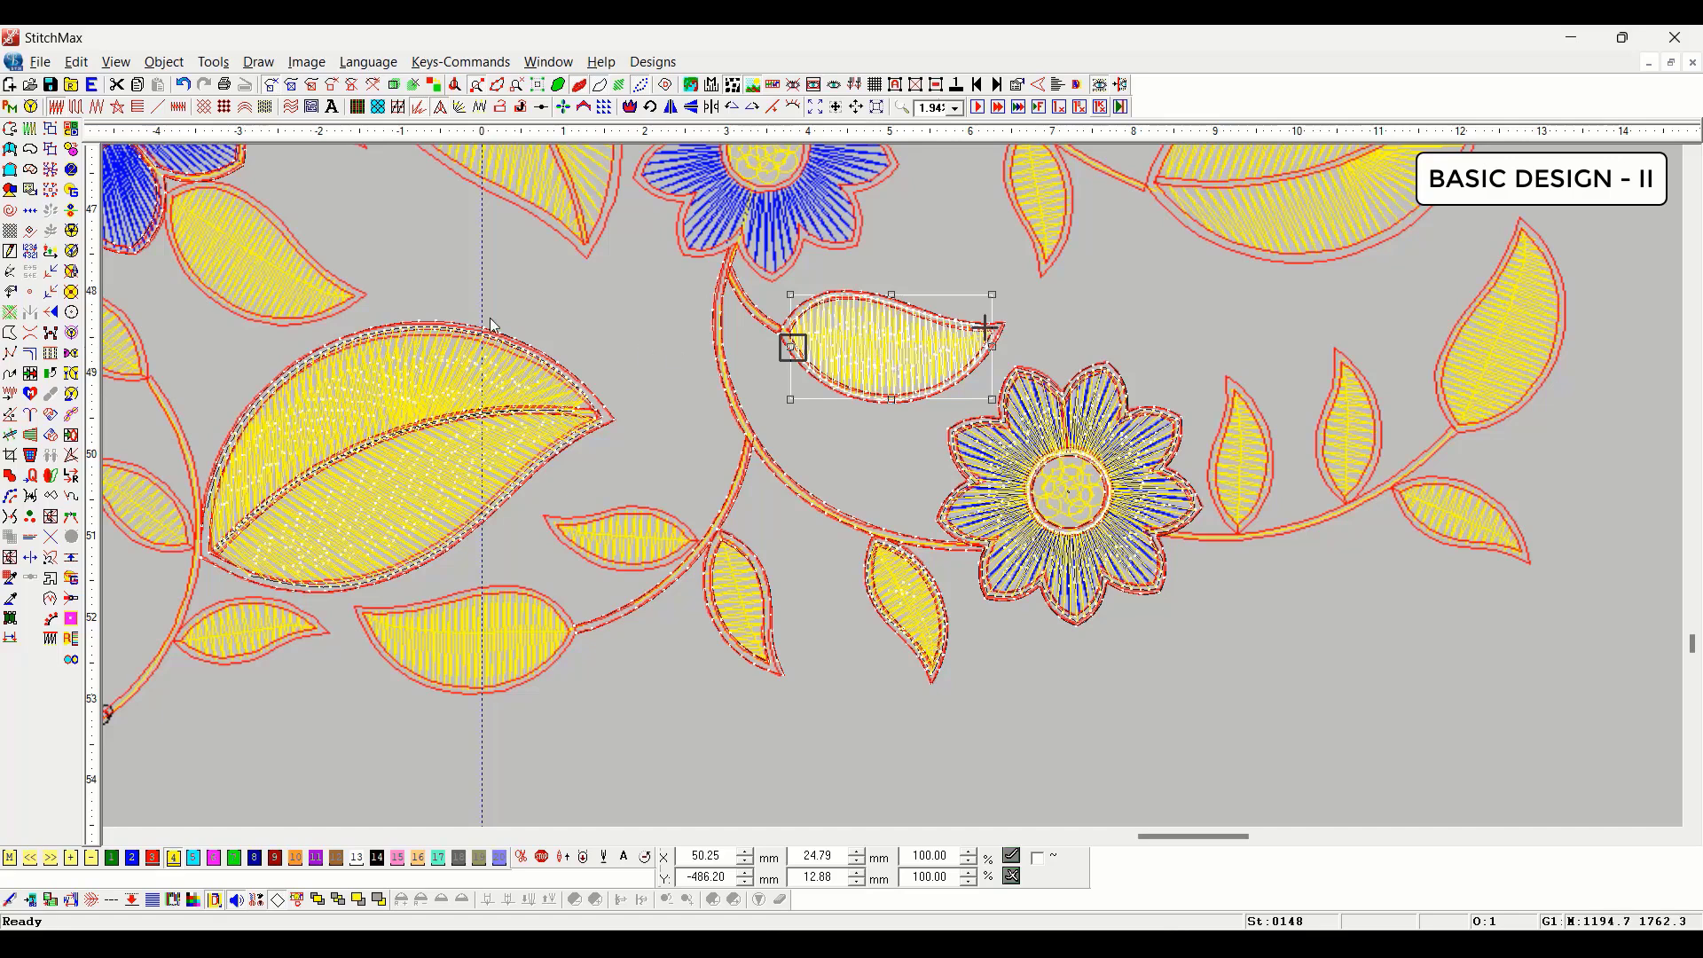
pyautogui.click(57, 105)
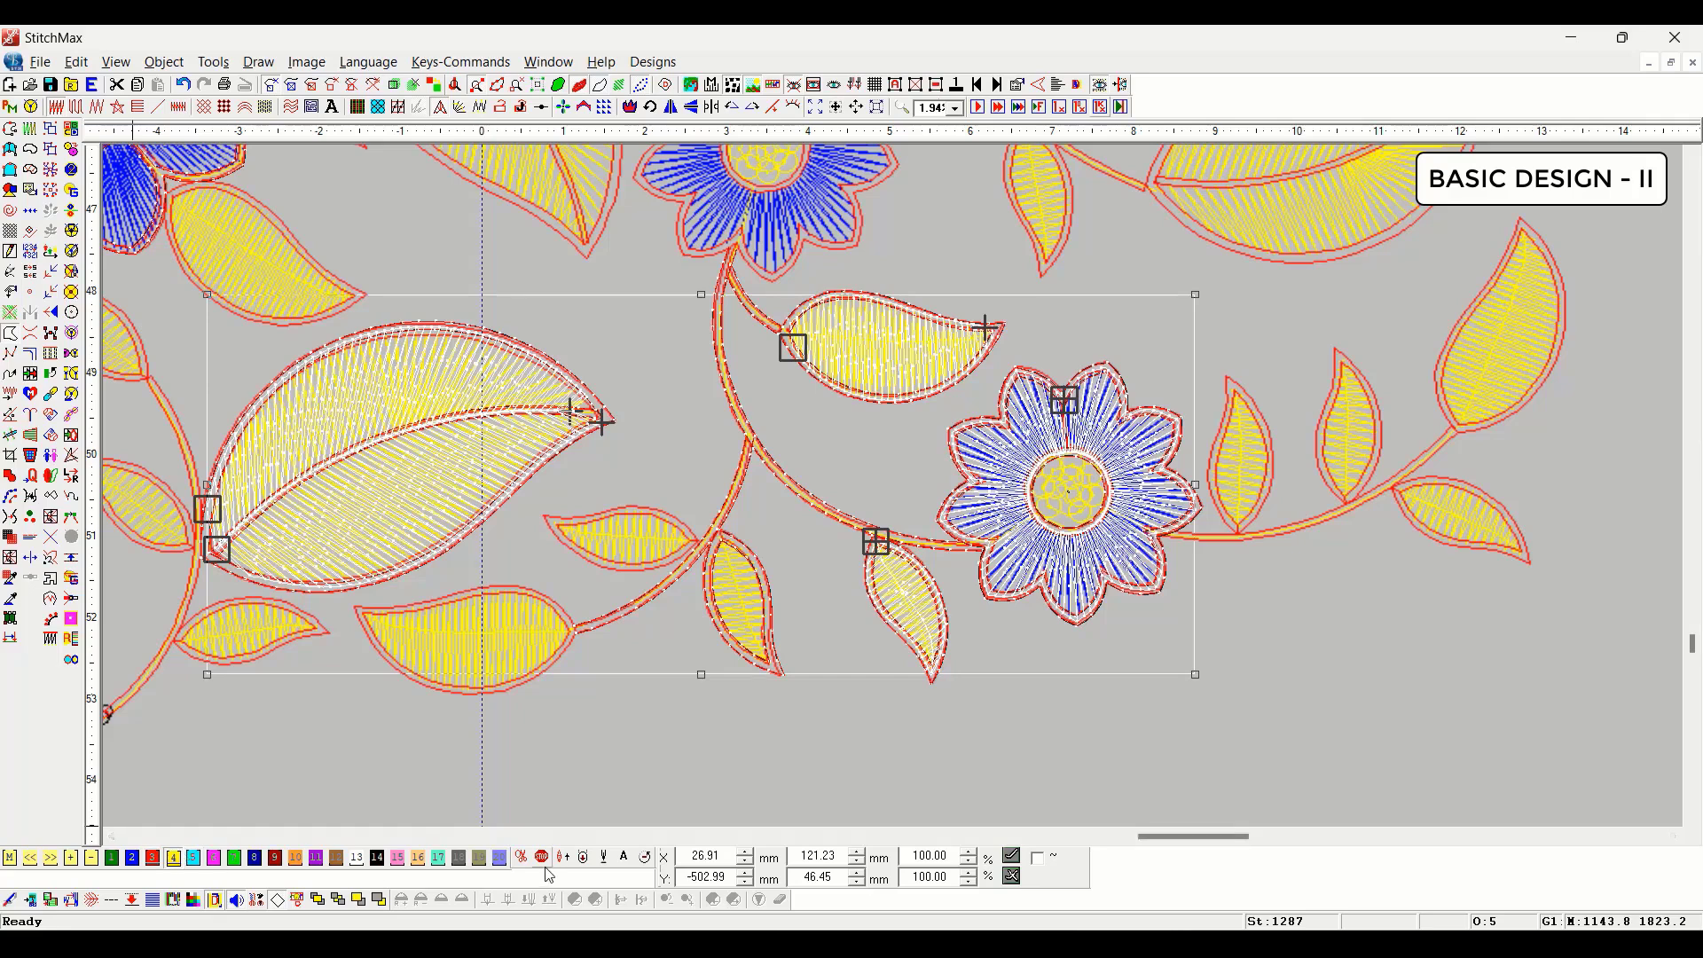
pyautogui.press('Return')
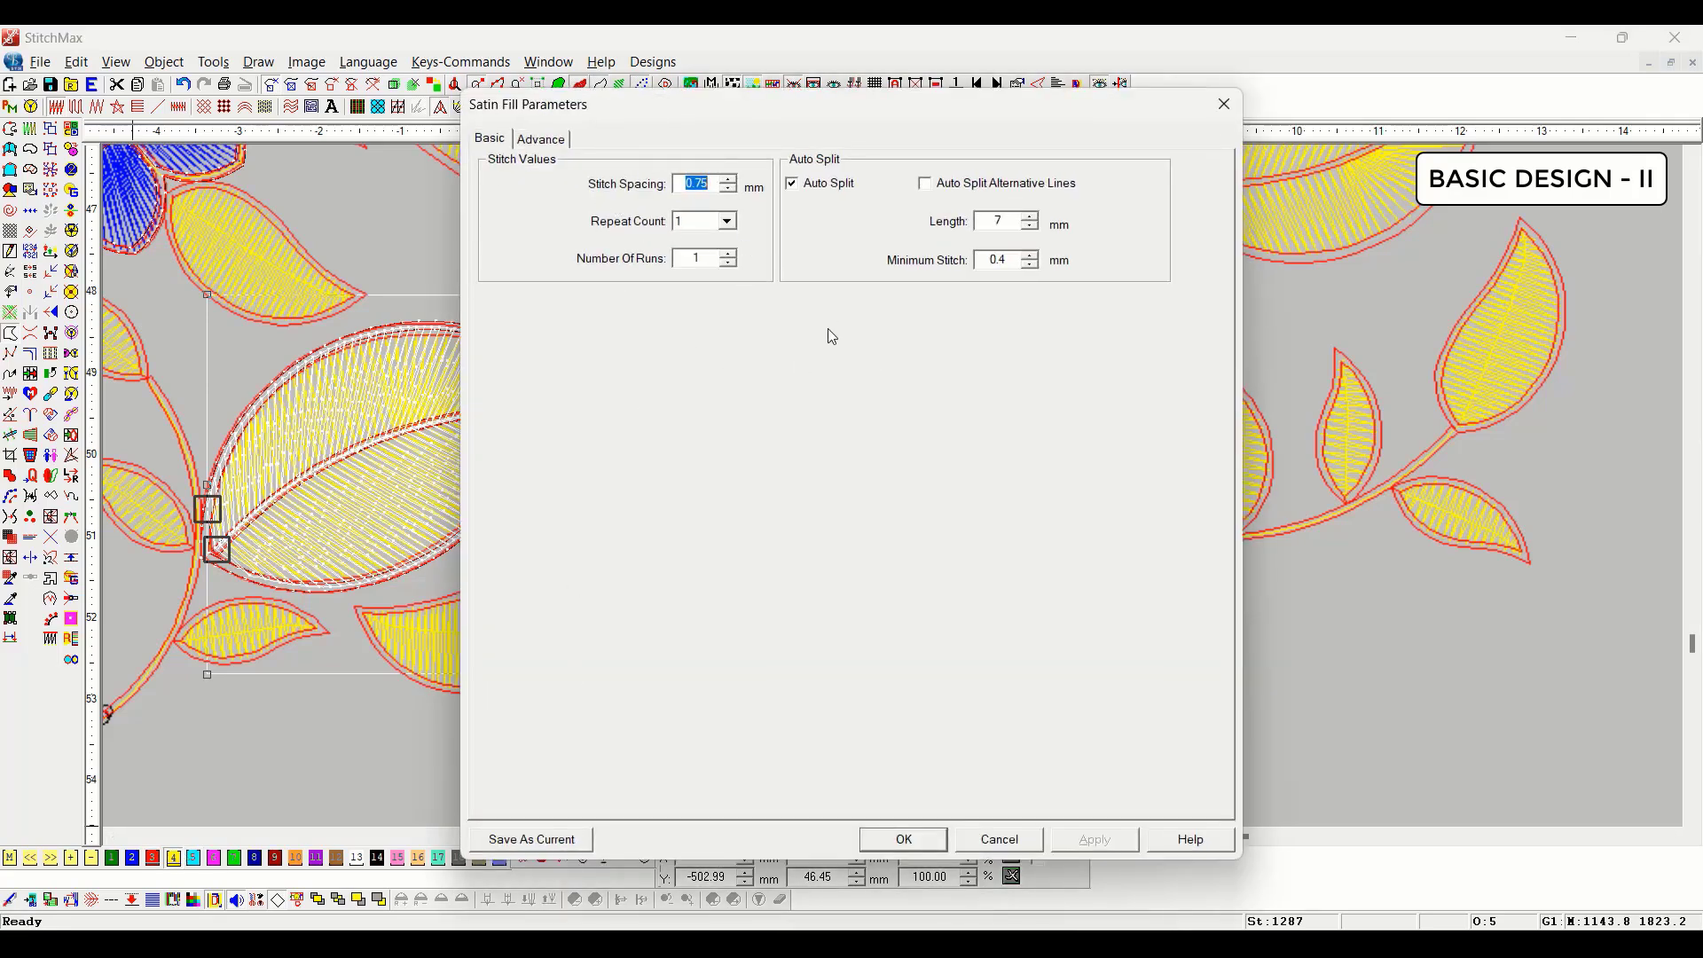
pyautogui.press('Return')
pyautogui.click(1340, 726)
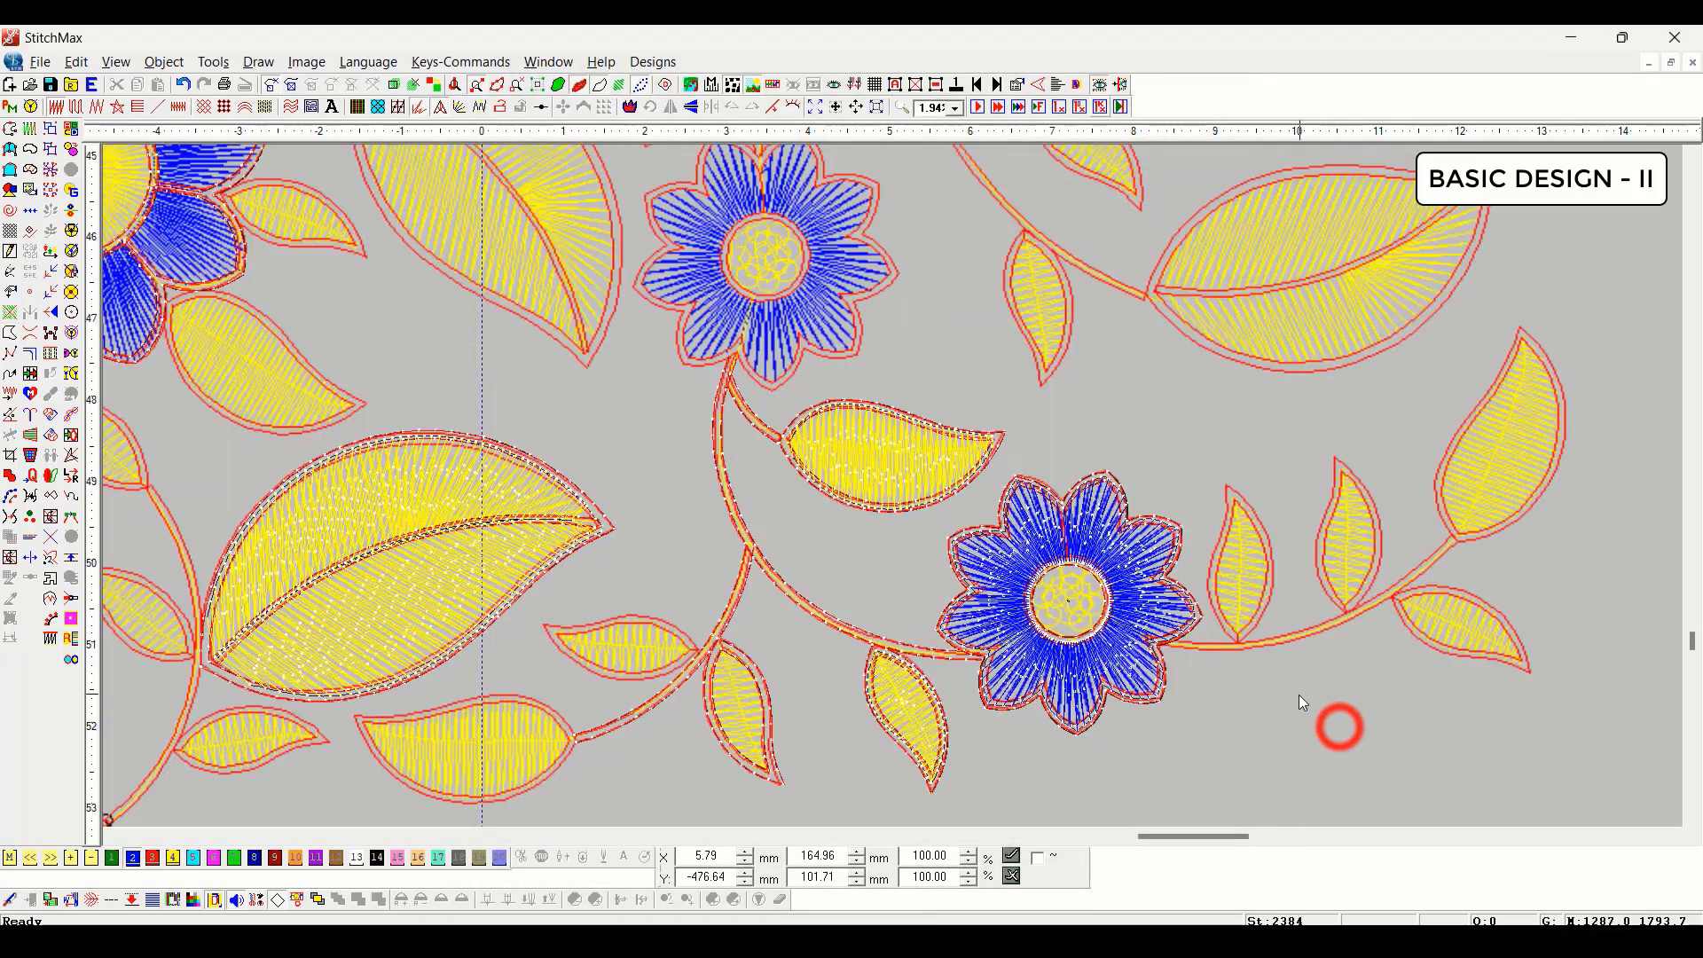
# Step: Draw a circle about 2.7 mm across at the lower flower's centre and give it the star-shaped stitch type
pyautogui.scroll(1, 1225, 429)
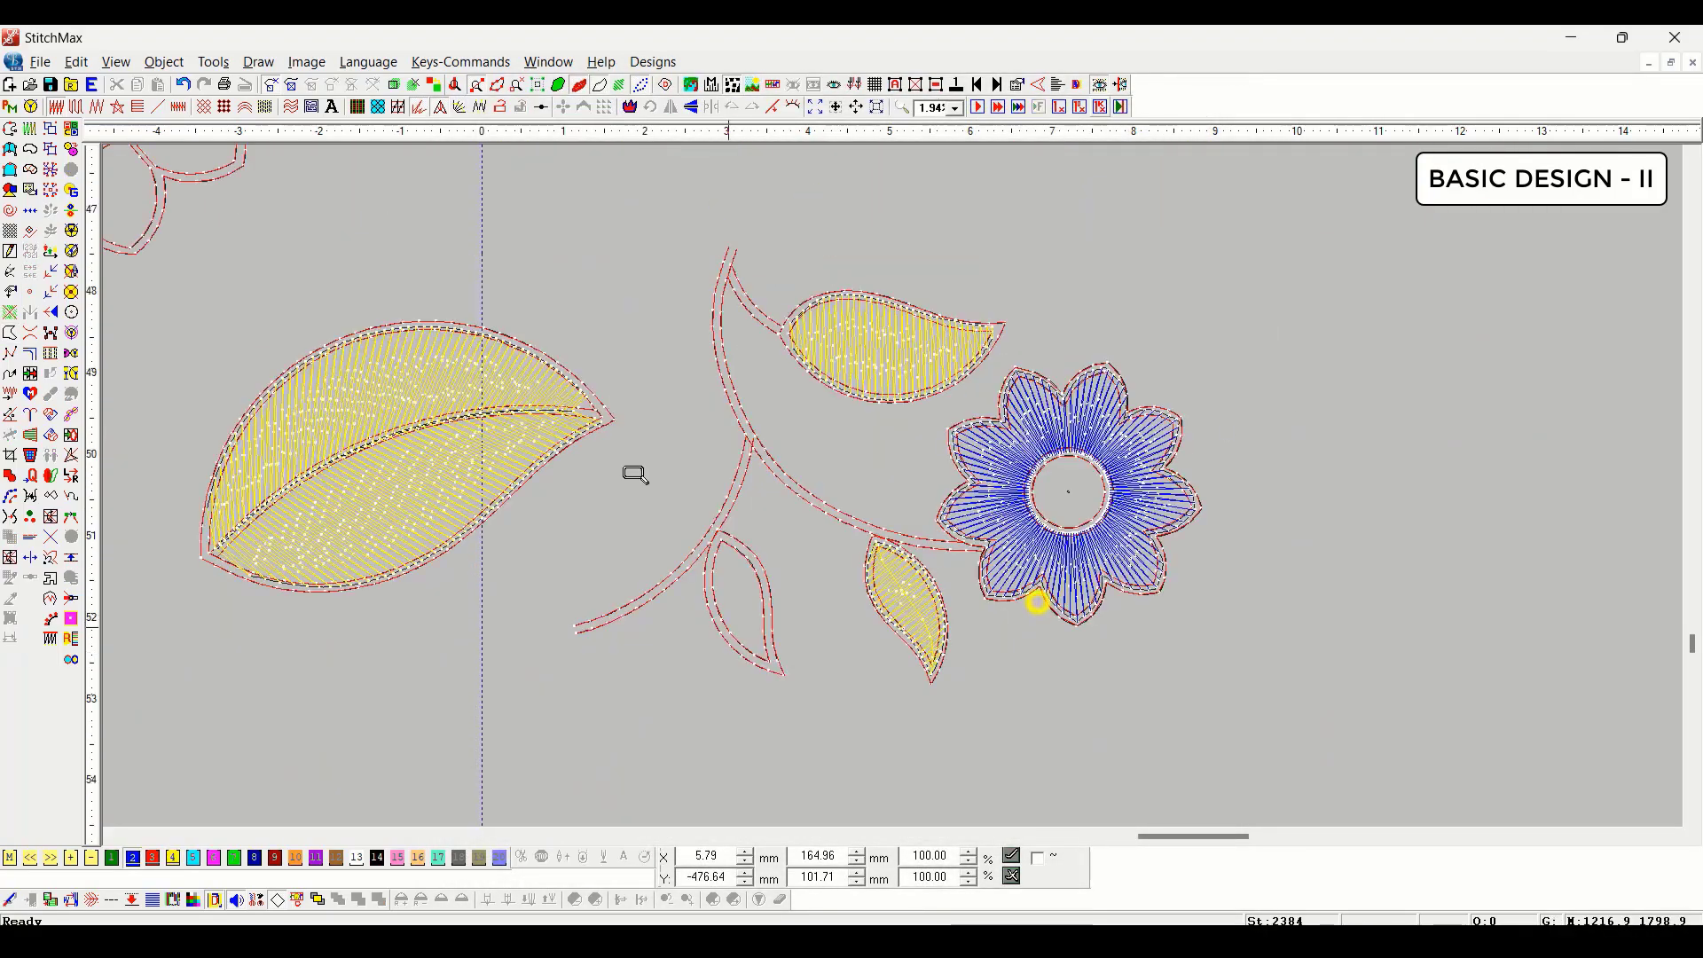
pyautogui.moveTo(489, 247); pyautogui.dragTo(1222, 611)
pyautogui.hscroll(3, 1184, 636)
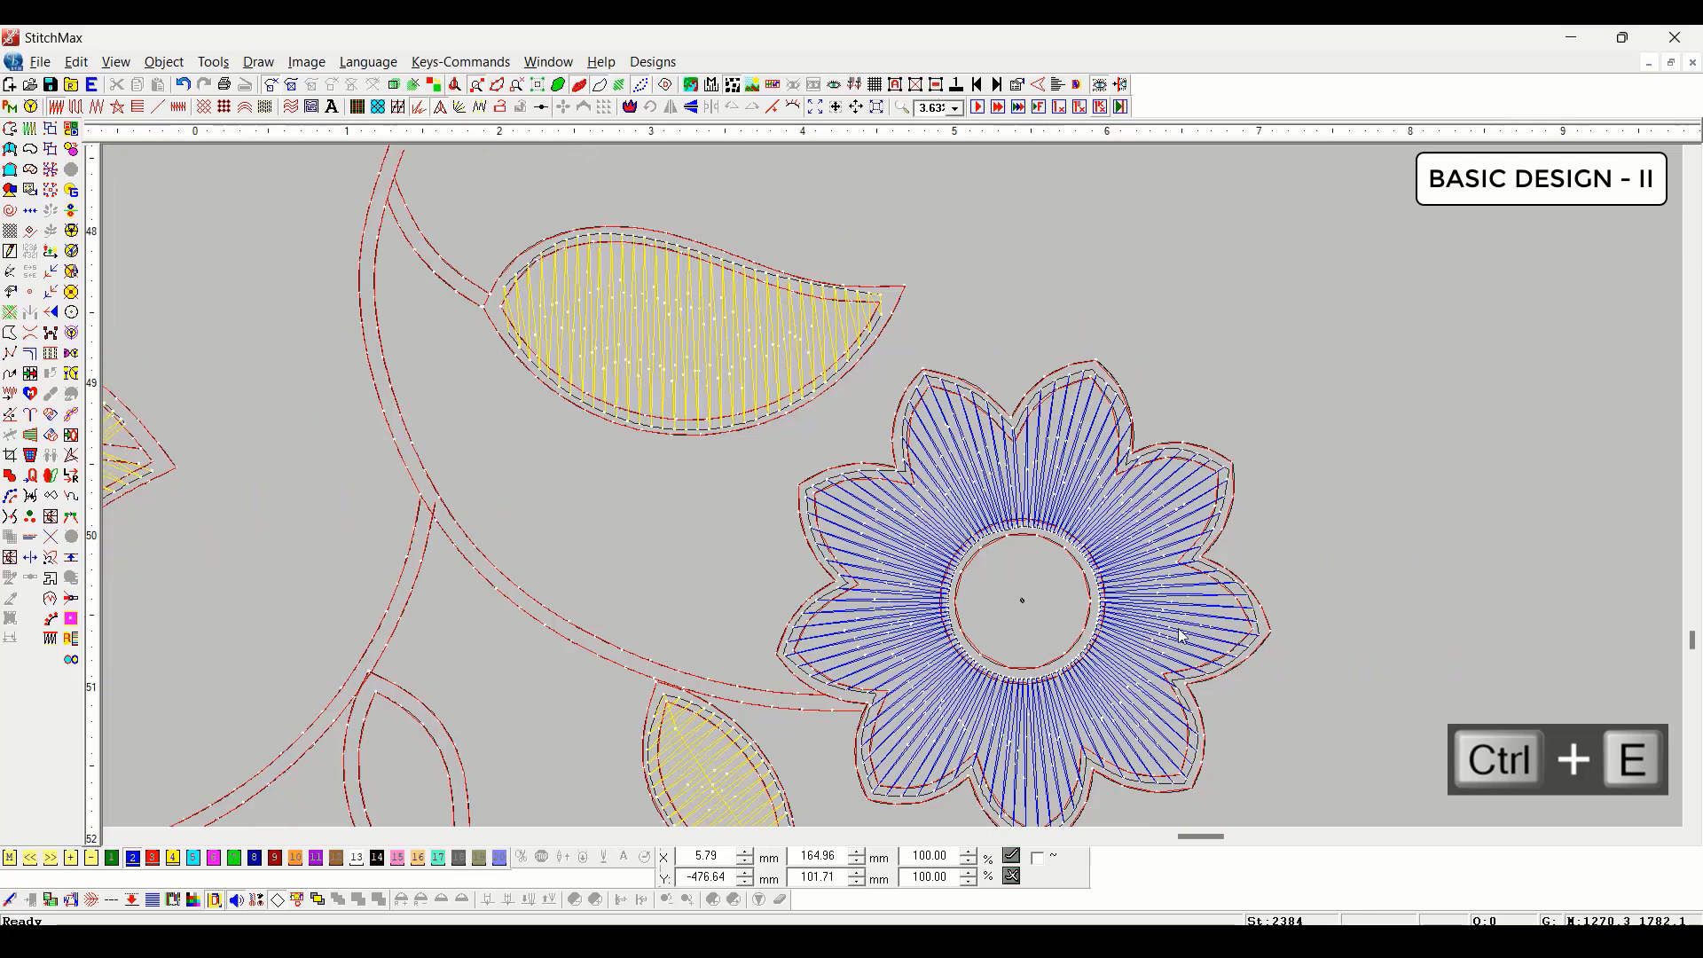
pyautogui.scroll(6, 1182, 636)
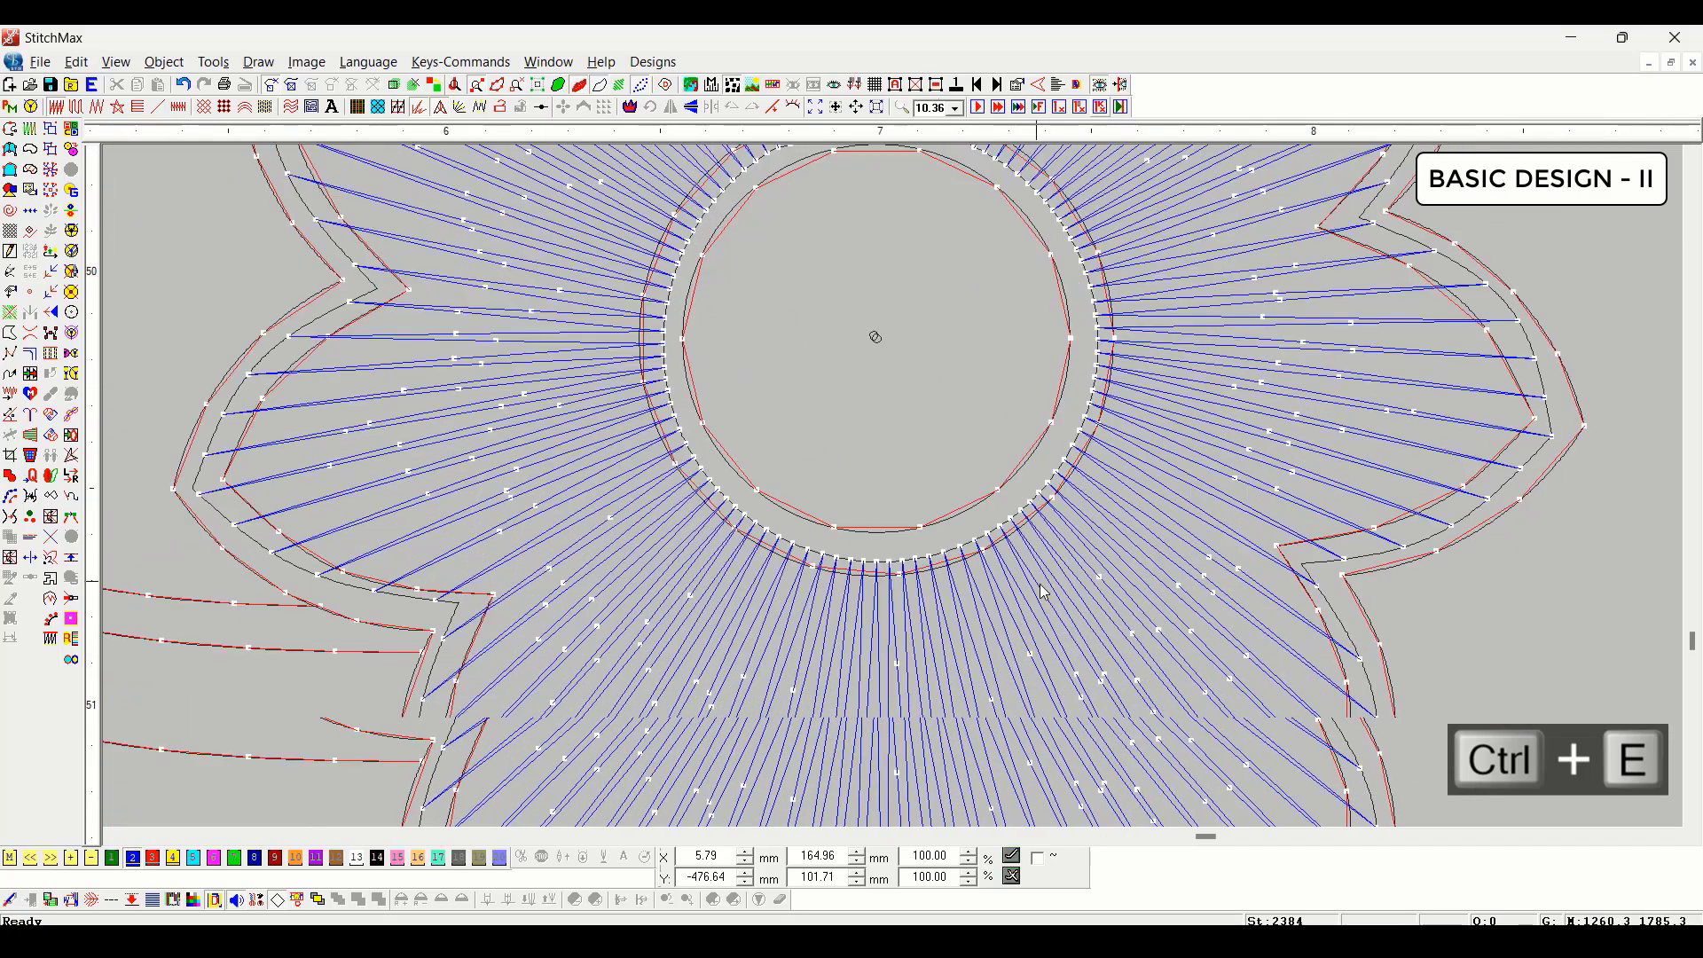
pyautogui.hotkey('ctrl', 'e')
pyautogui.scroll(3, 887, 493)
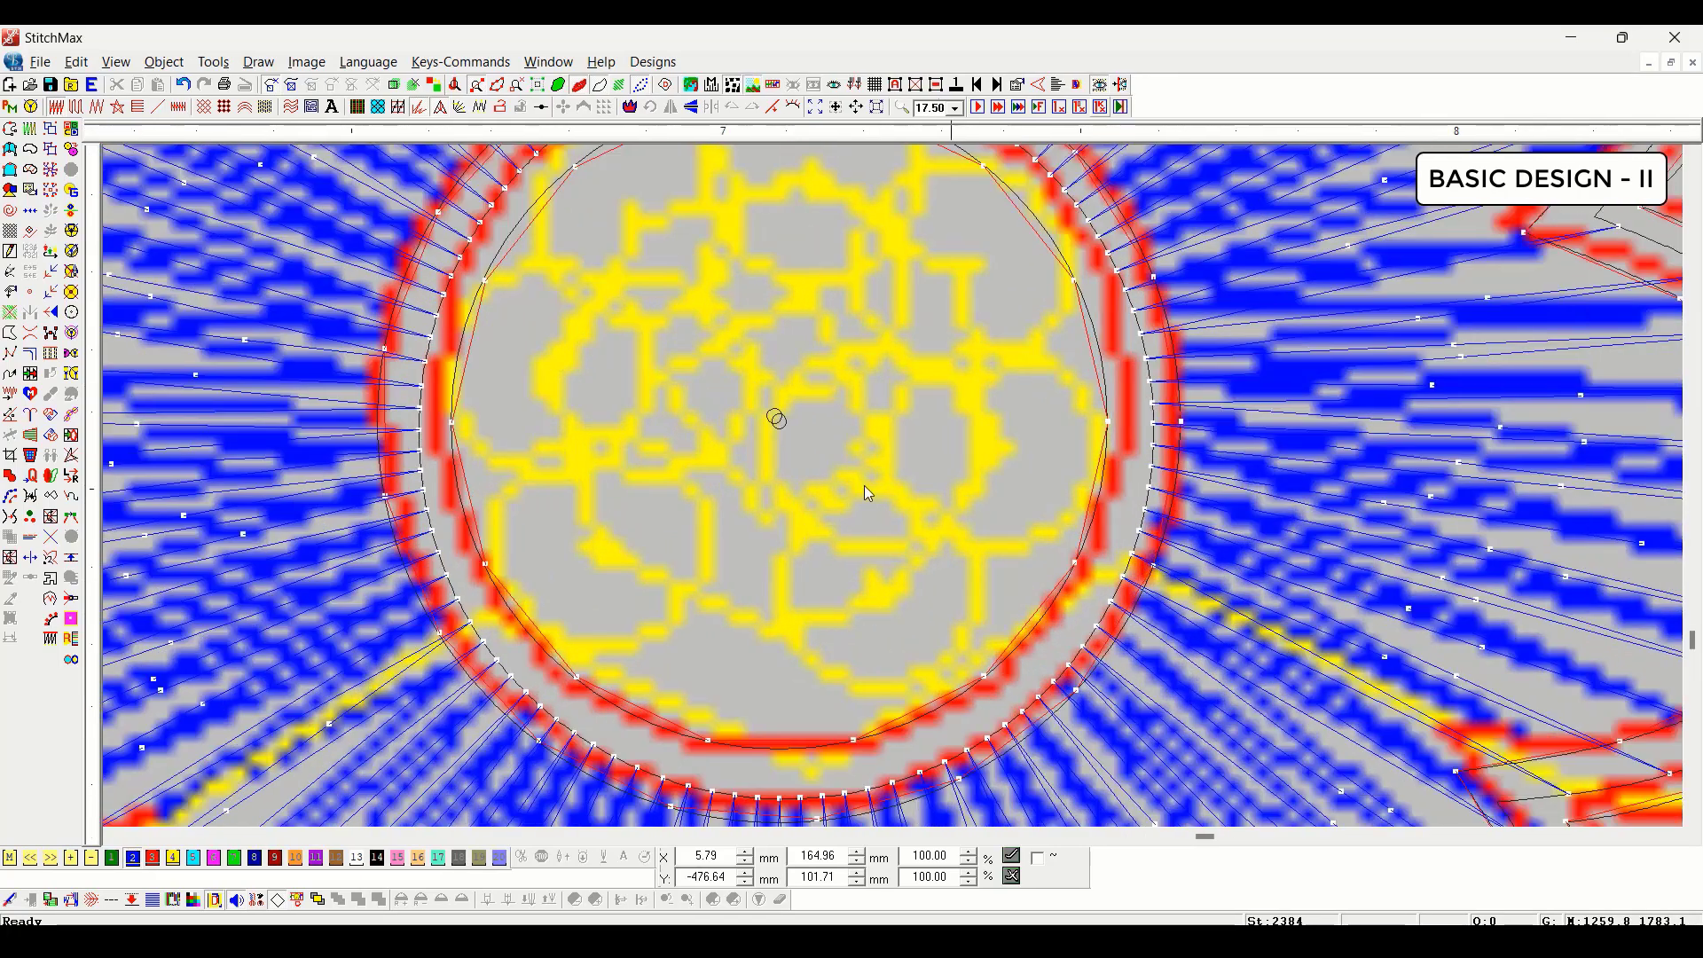
pyautogui.press('Up')
pyautogui.press('c')
pyautogui.click(774, 518)
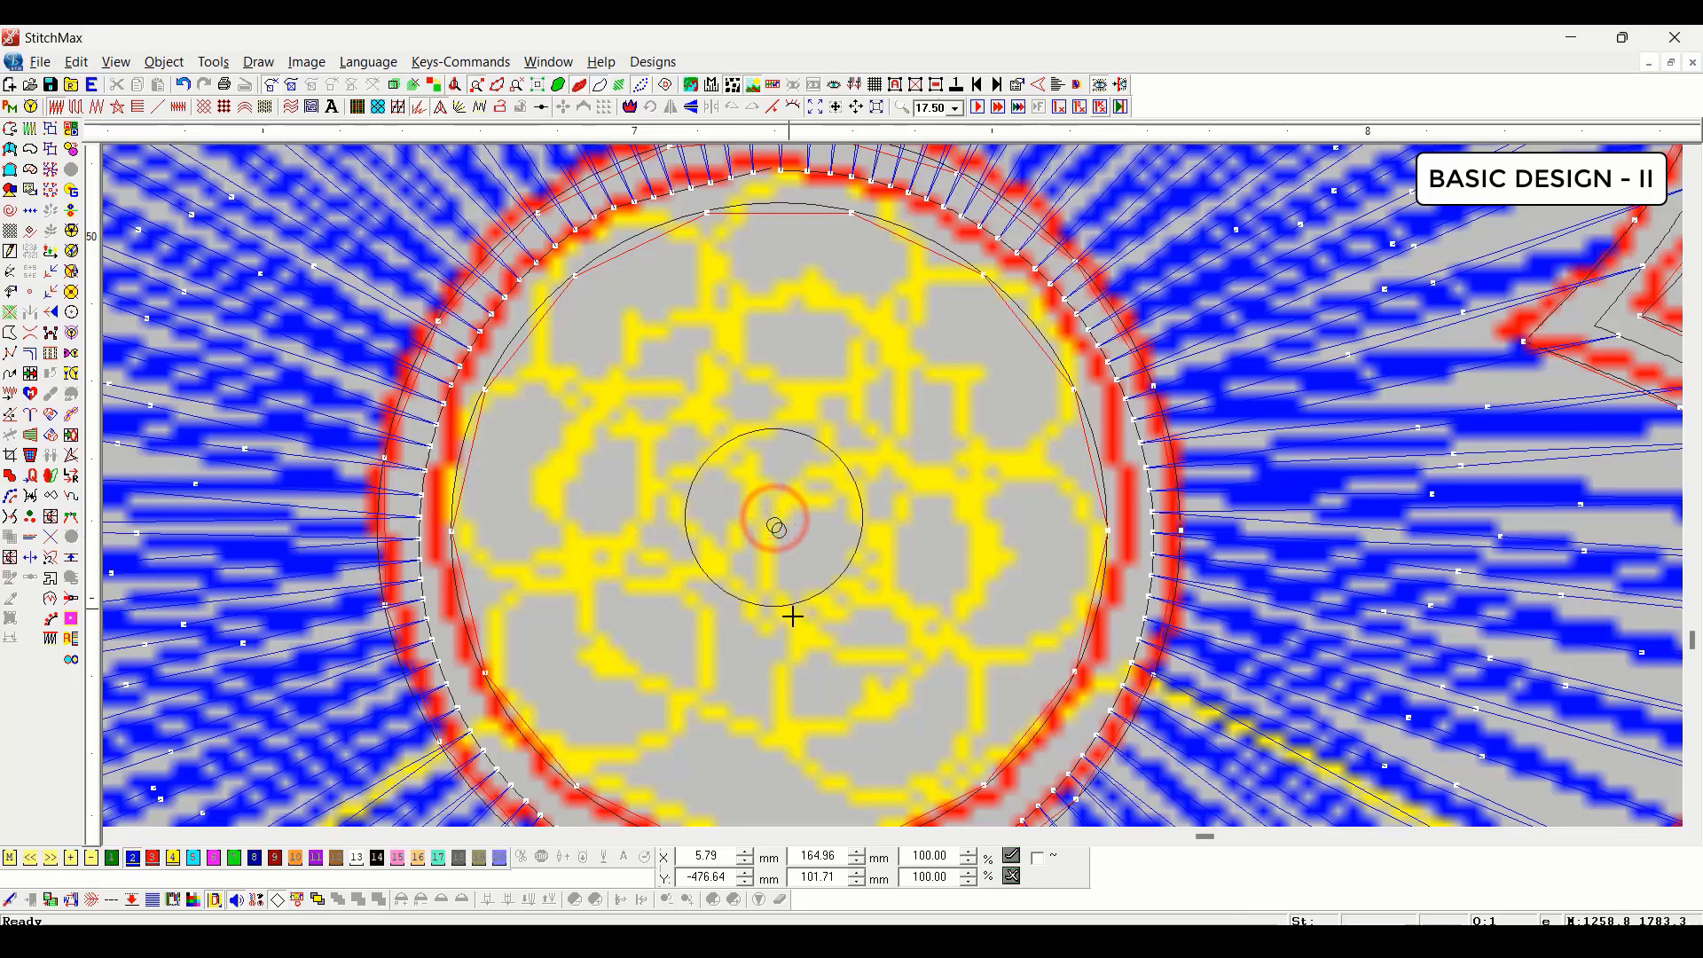
pyautogui.click(792, 617)
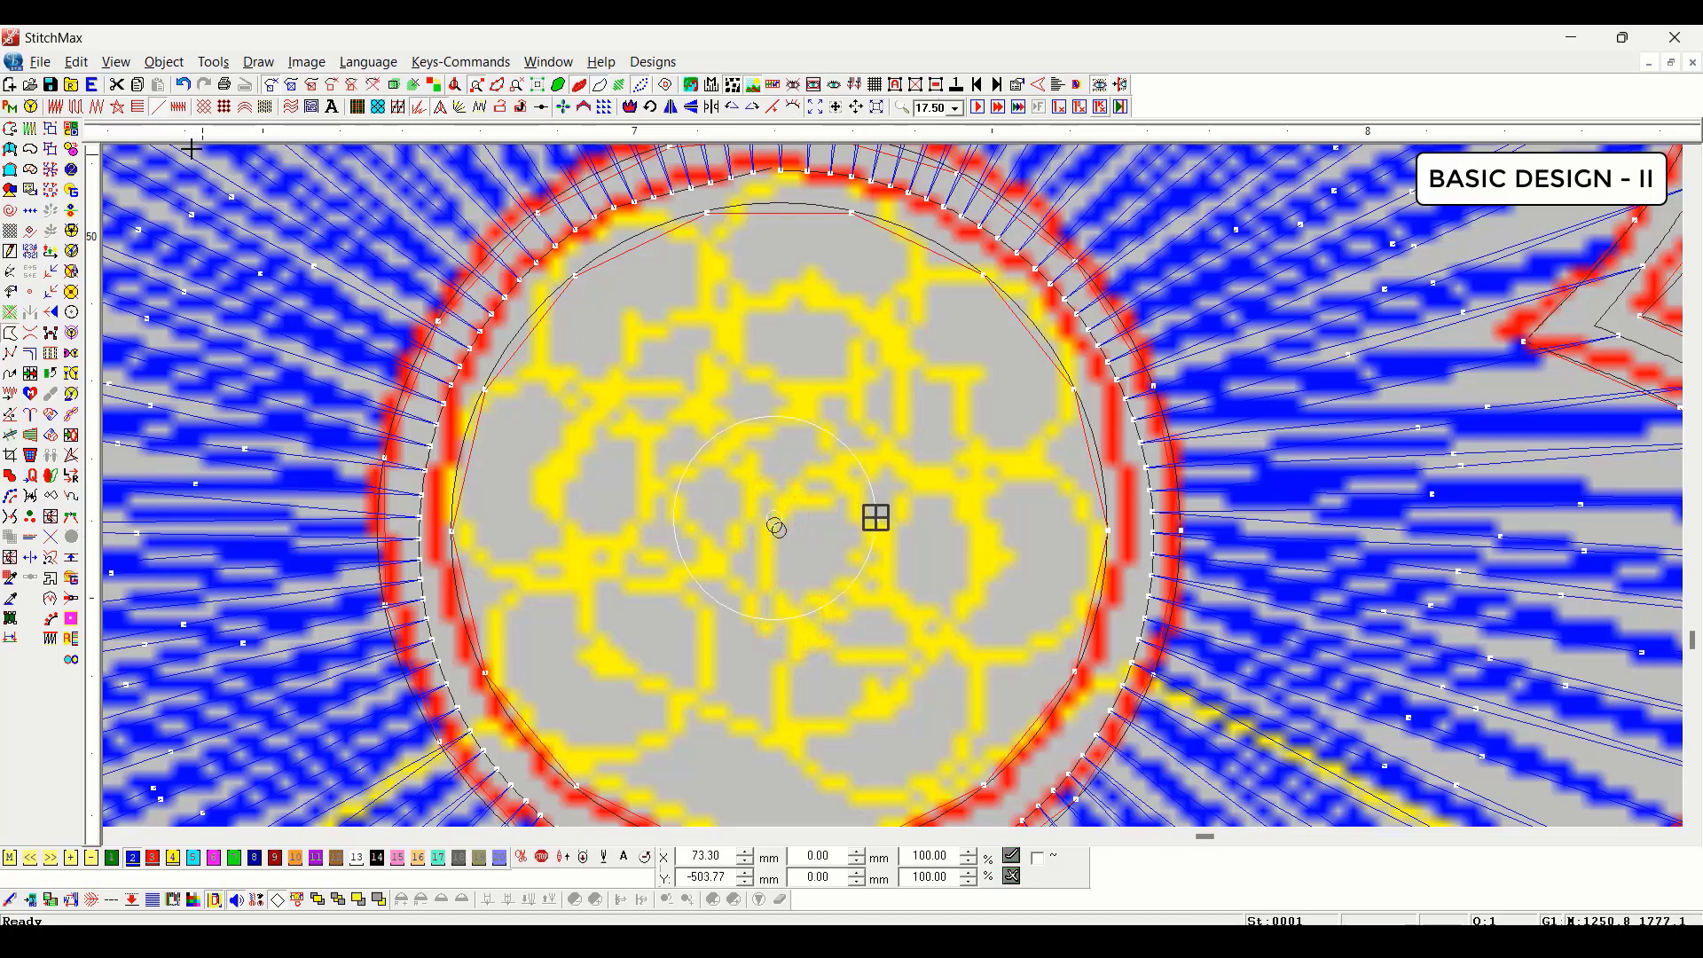
pyautogui.click(116, 107)
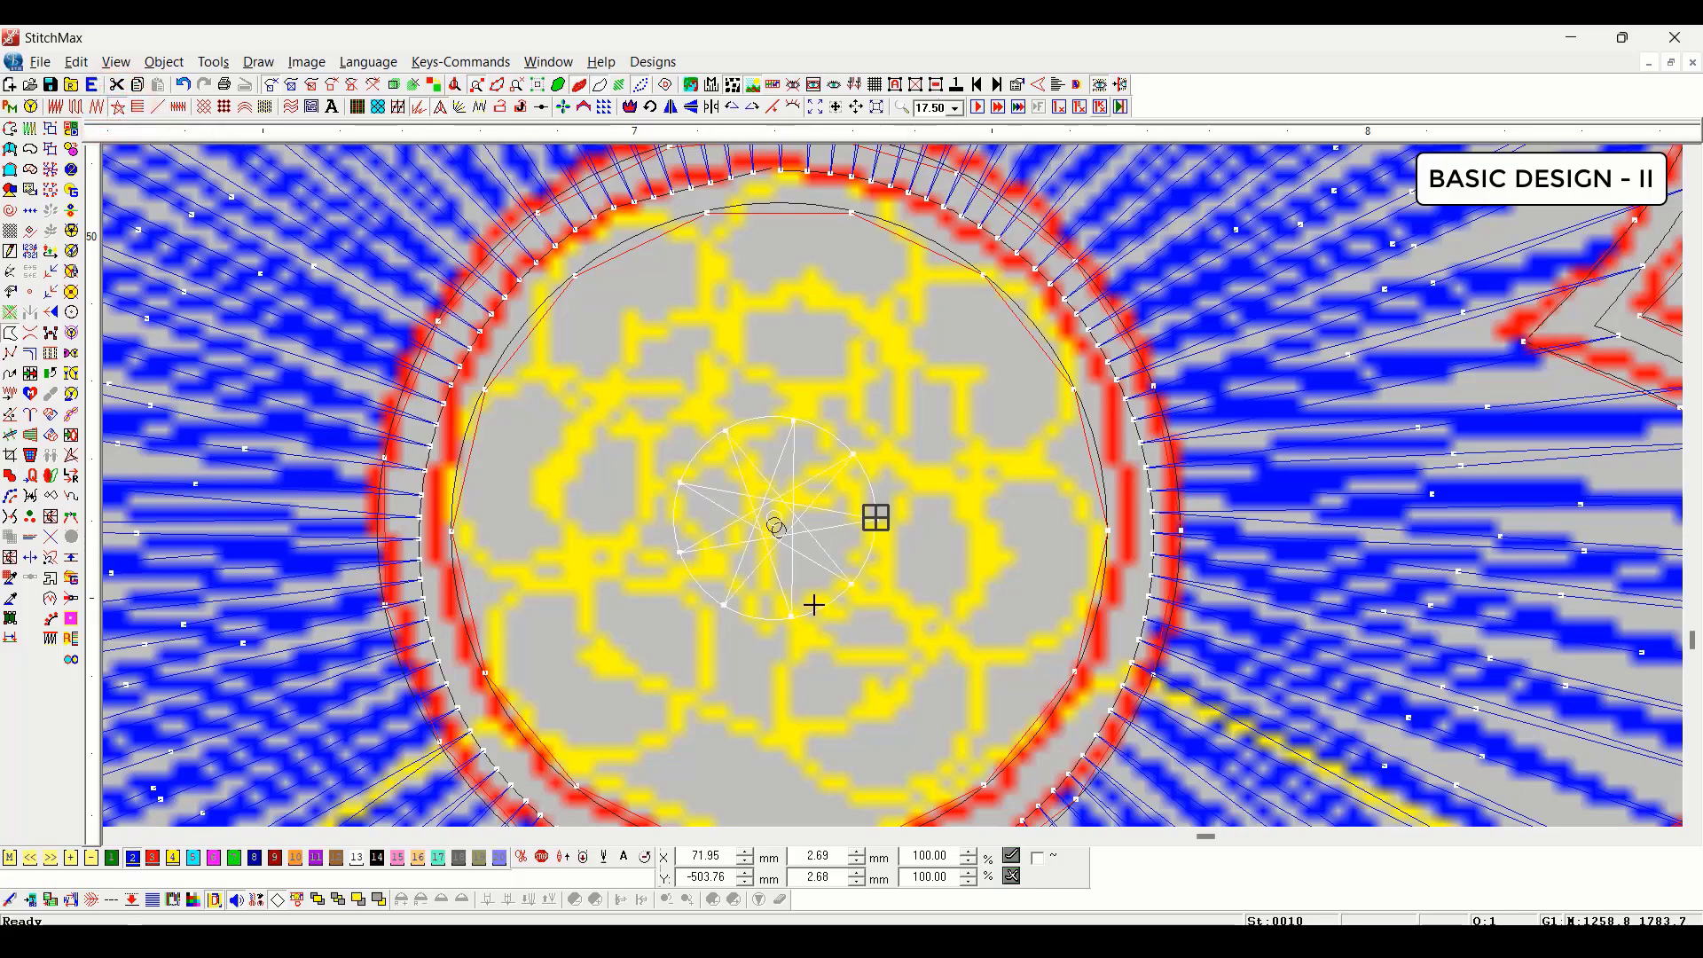
# Step: Lock the small circle's proportions and set its width to 3 mm
pyautogui.scroll(-3, 814, 605)
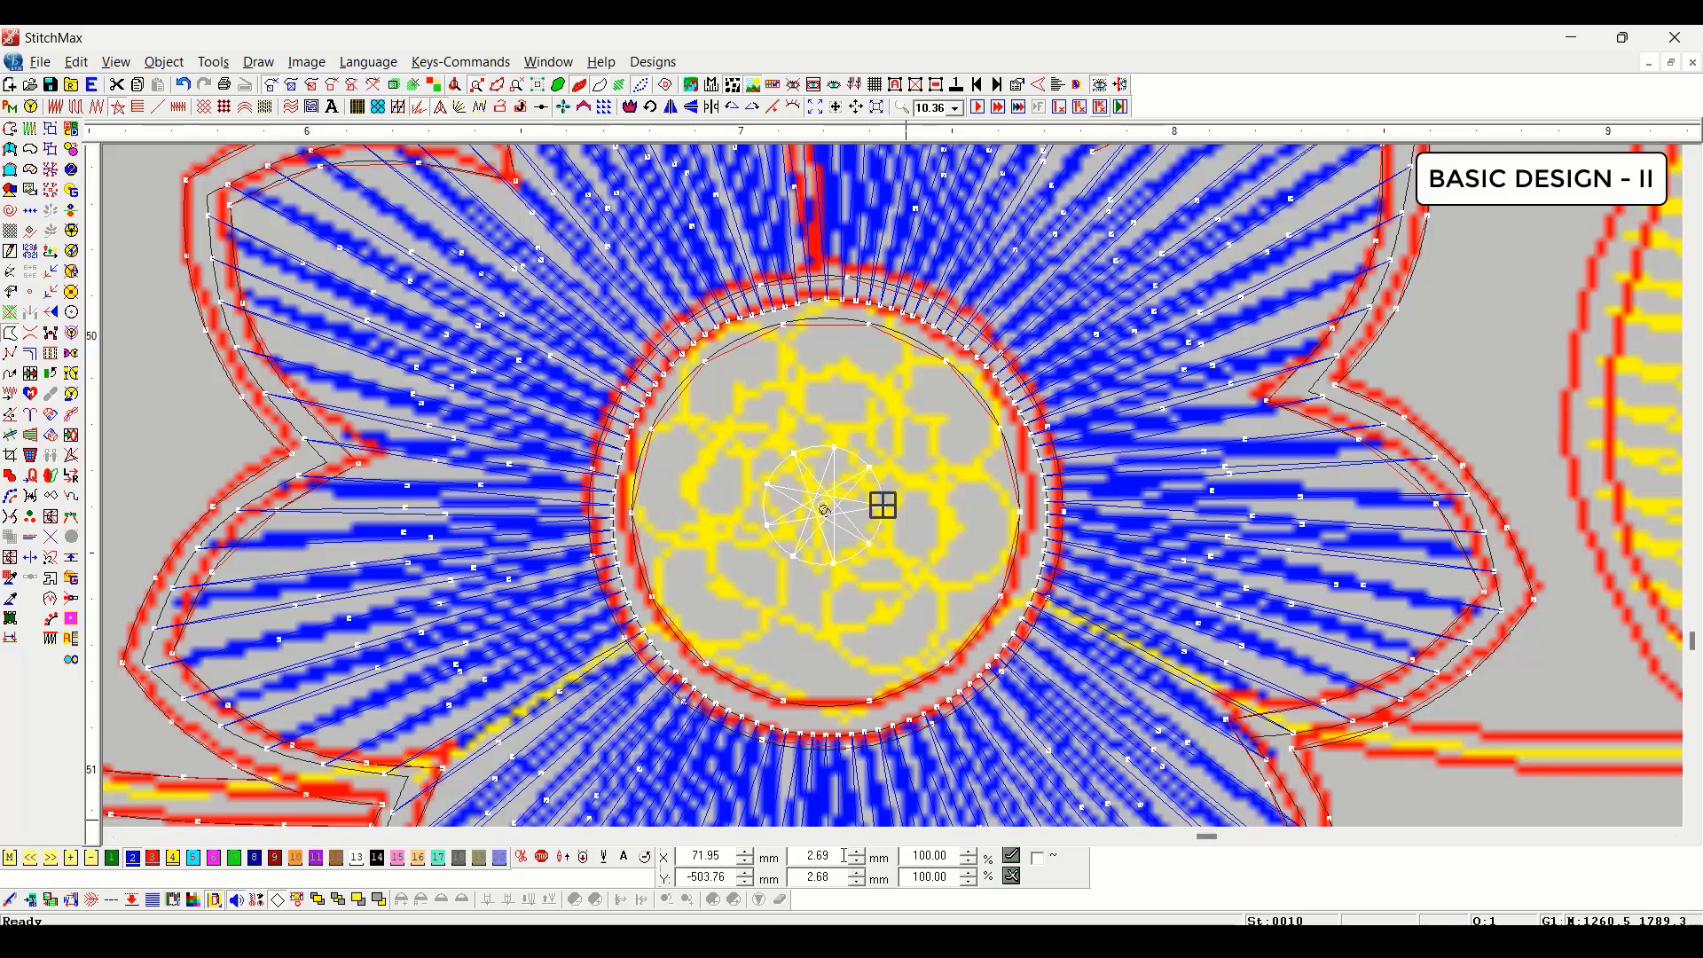
pyautogui.click(1040, 866)
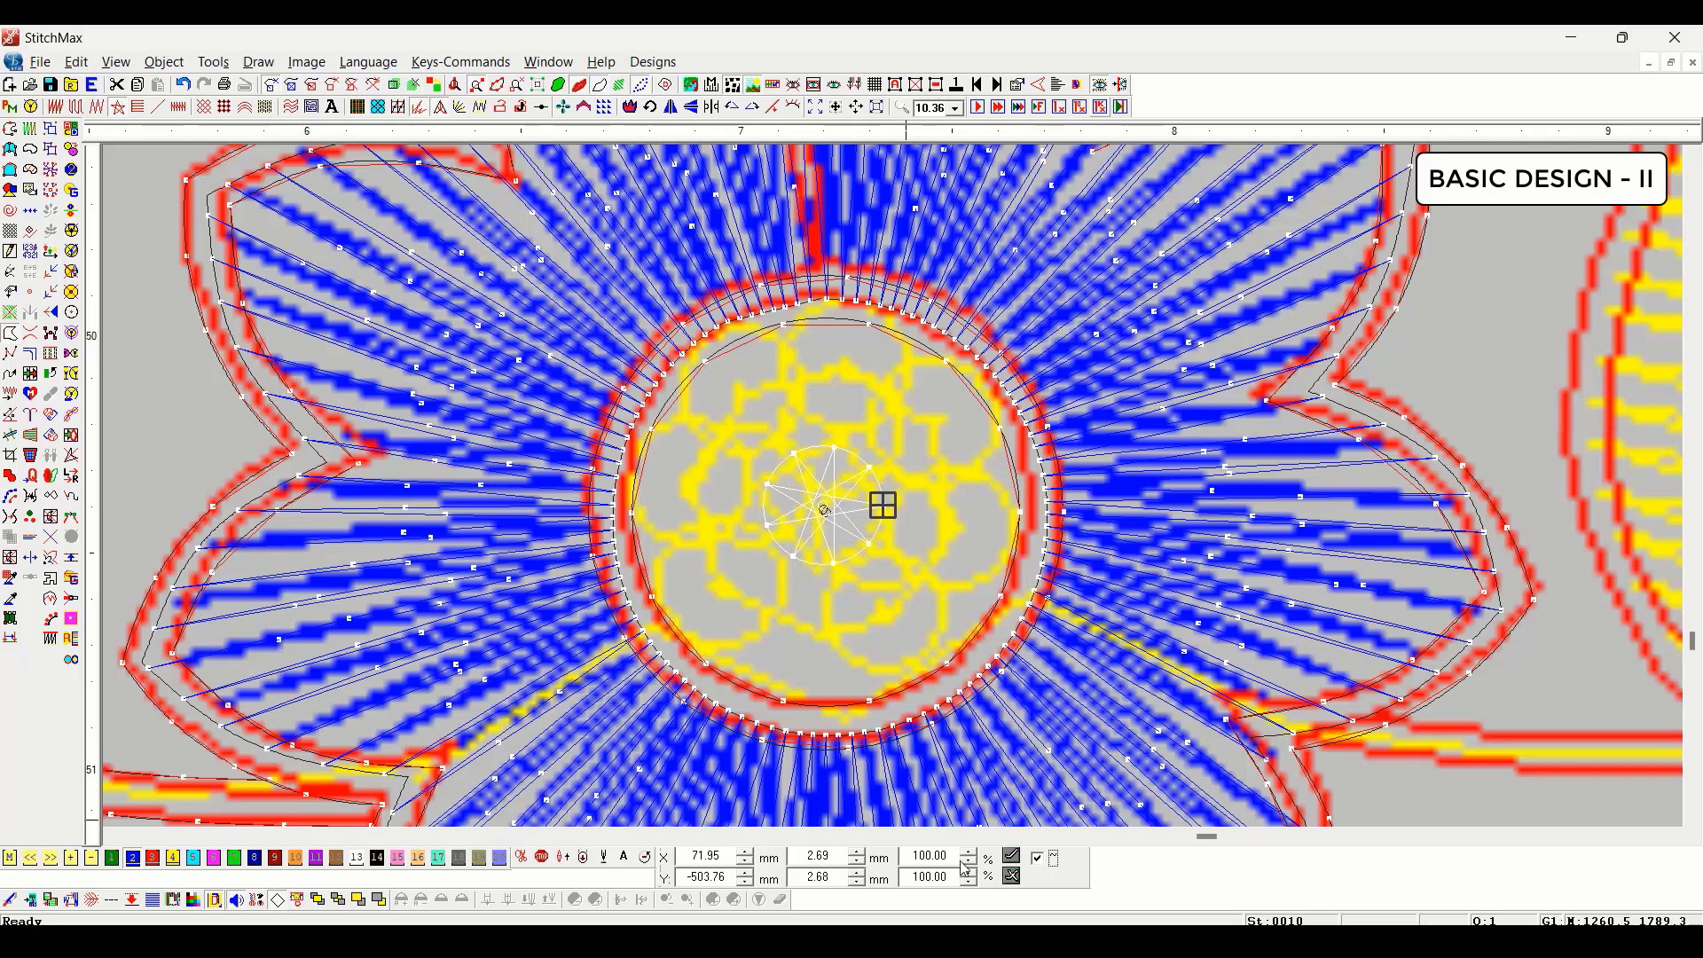
pyautogui.doubleClick(825, 857)
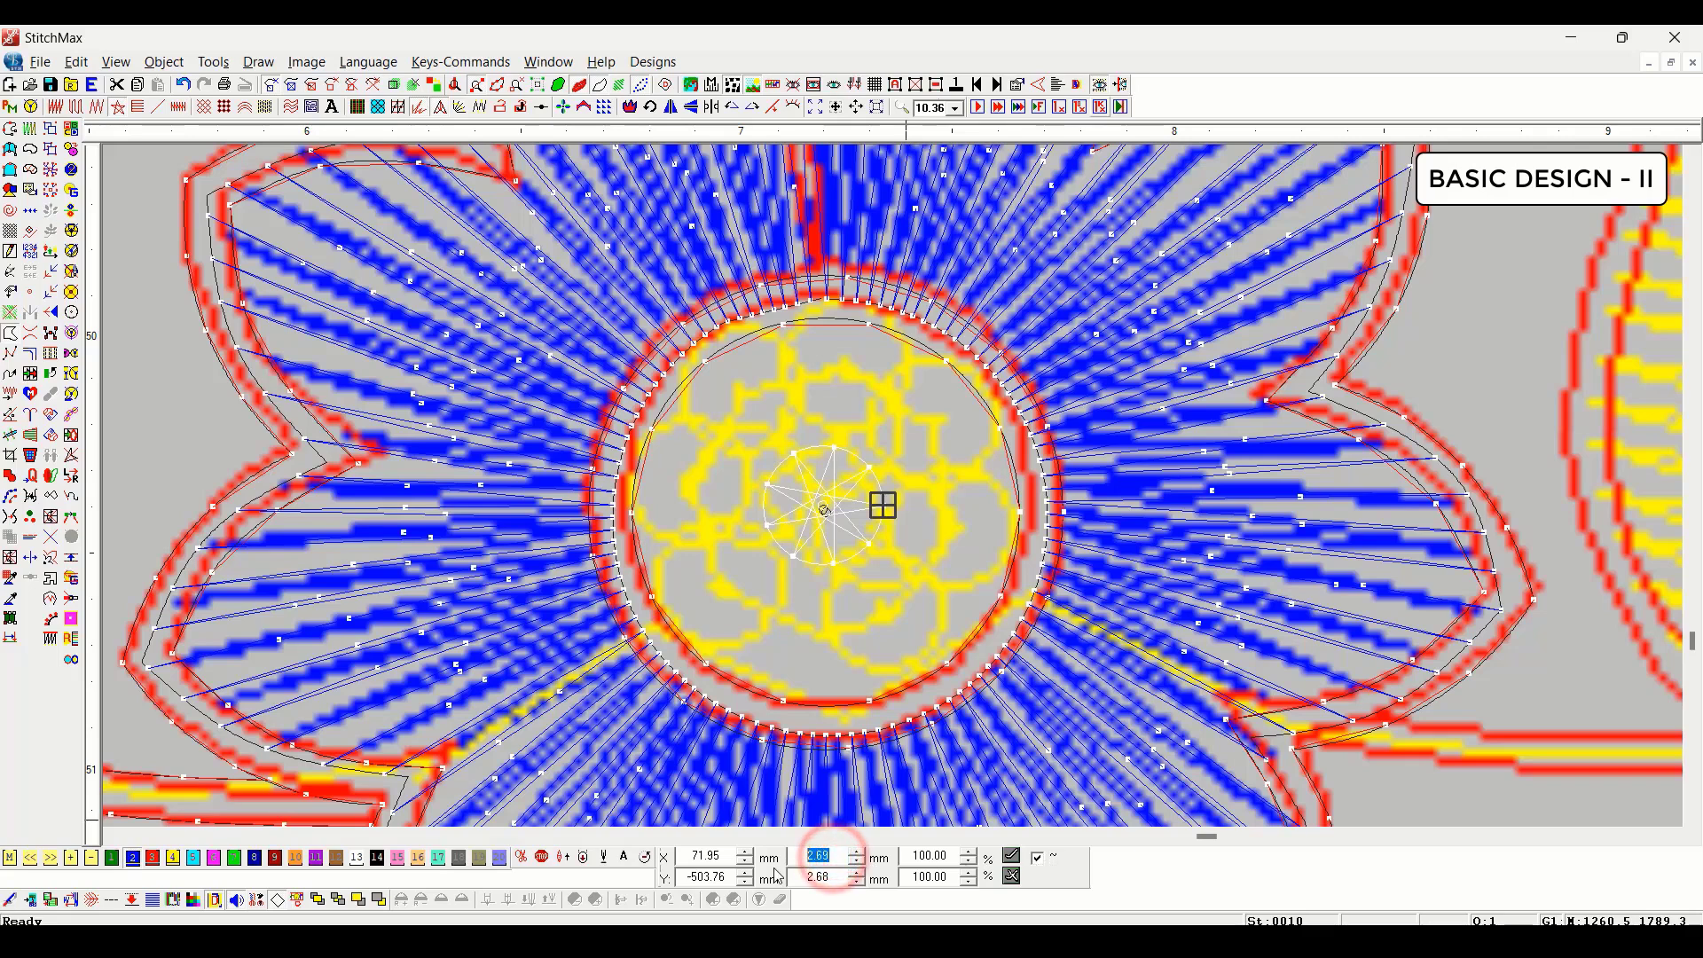
pyautogui.write('3')
pyautogui.press('Return')
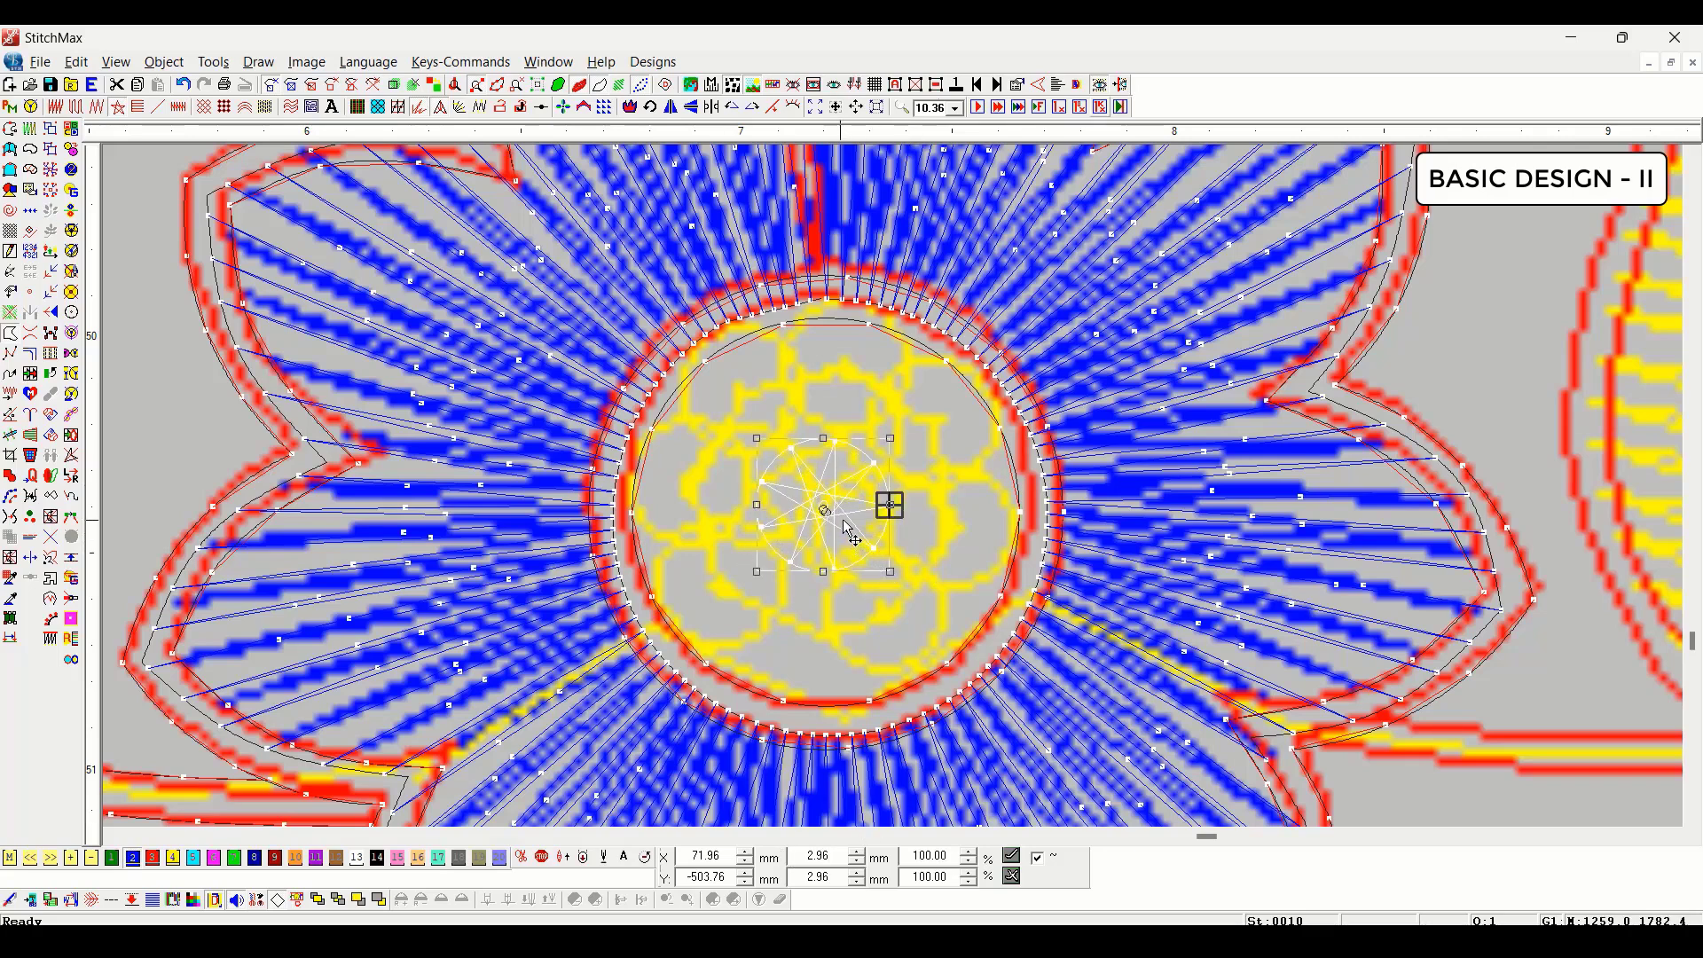
# Step: Copy the small circle directly above the central one and rotate-array it about the flower's centre, surrounding it with six circles
pyautogui.doubleClick(813, 507)
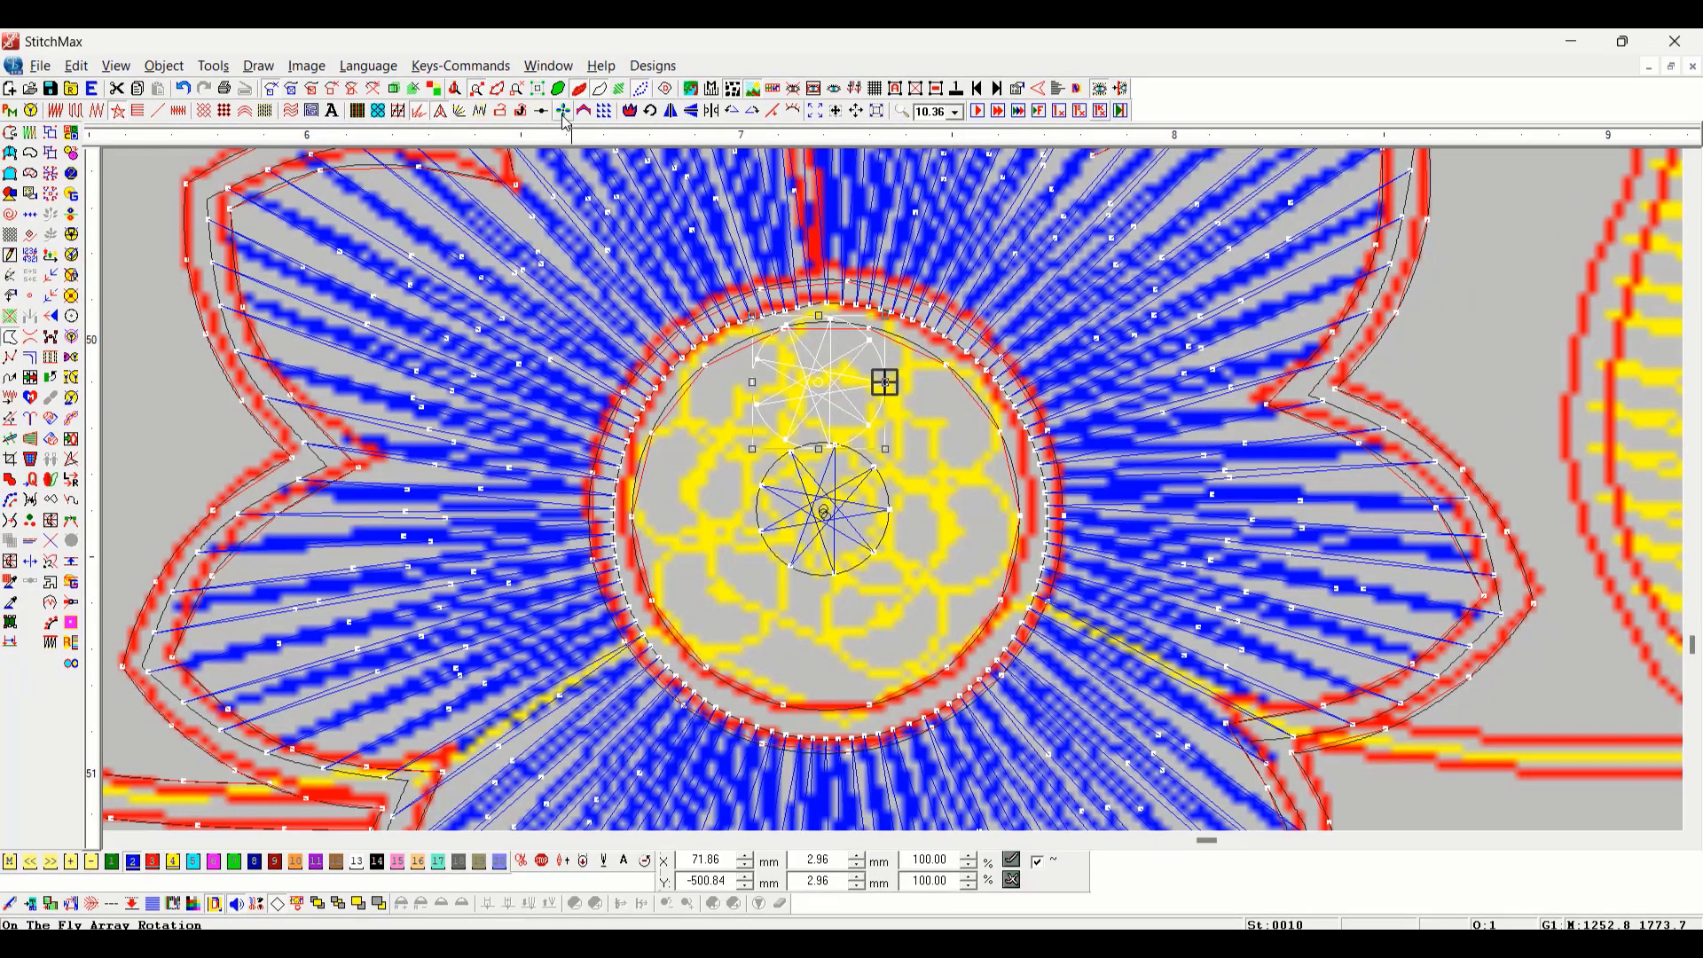
pyautogui.click(564, 116)
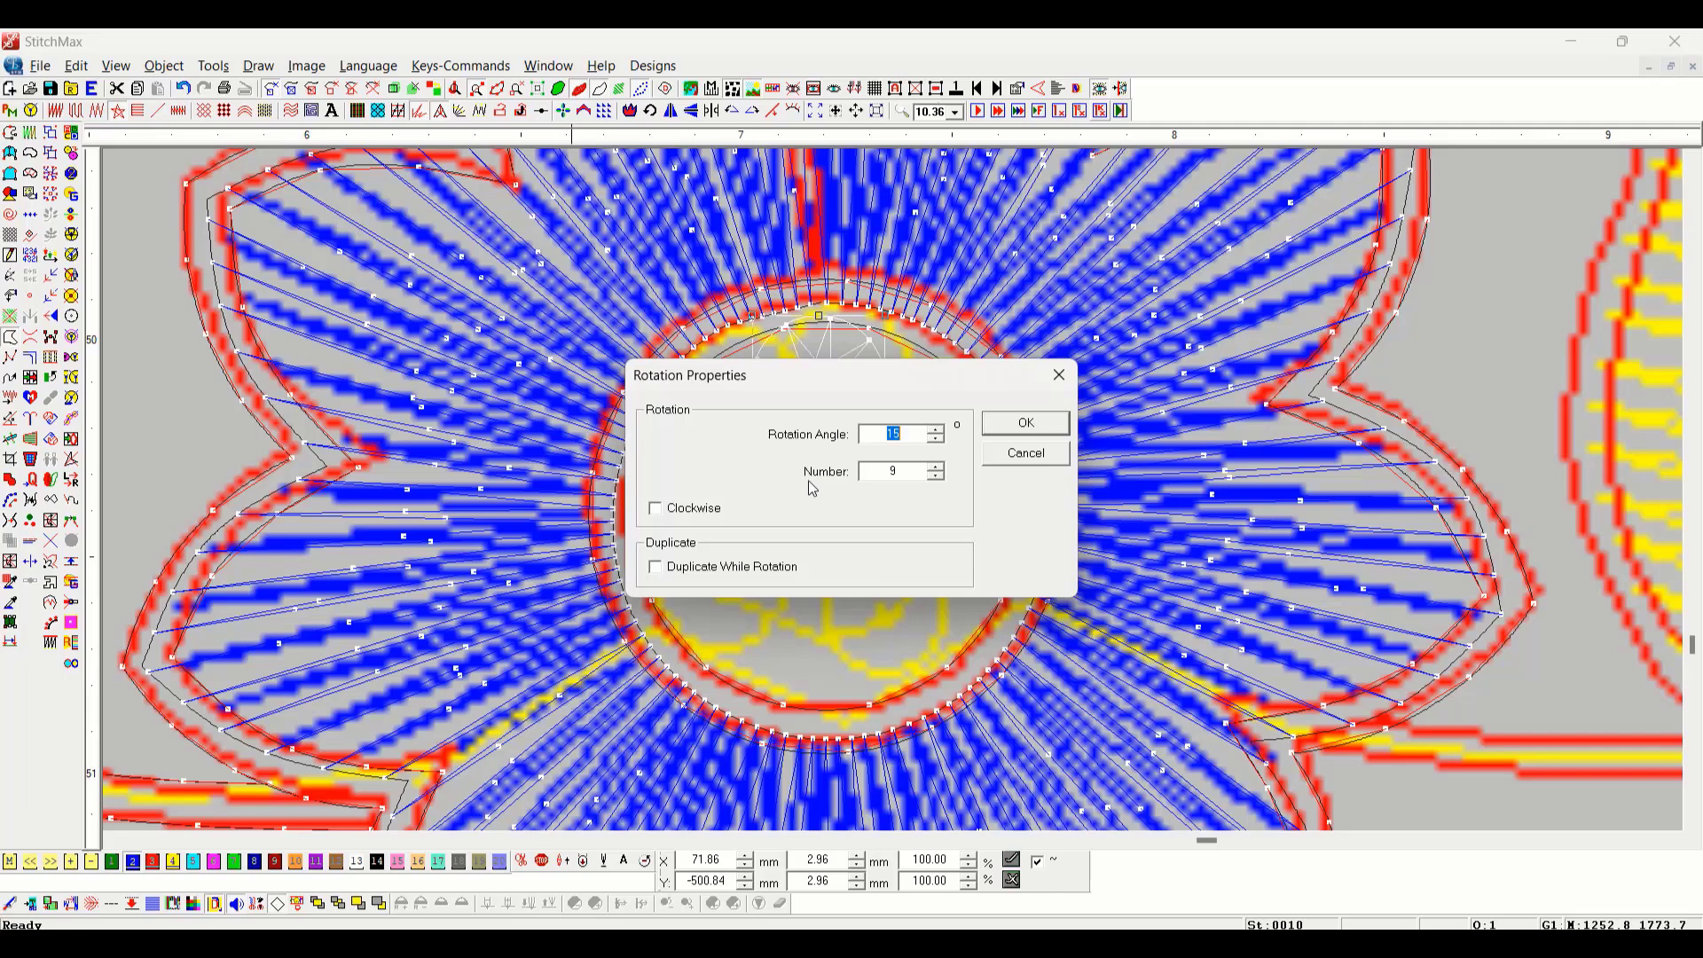
pyautogui.click(1022, 435)
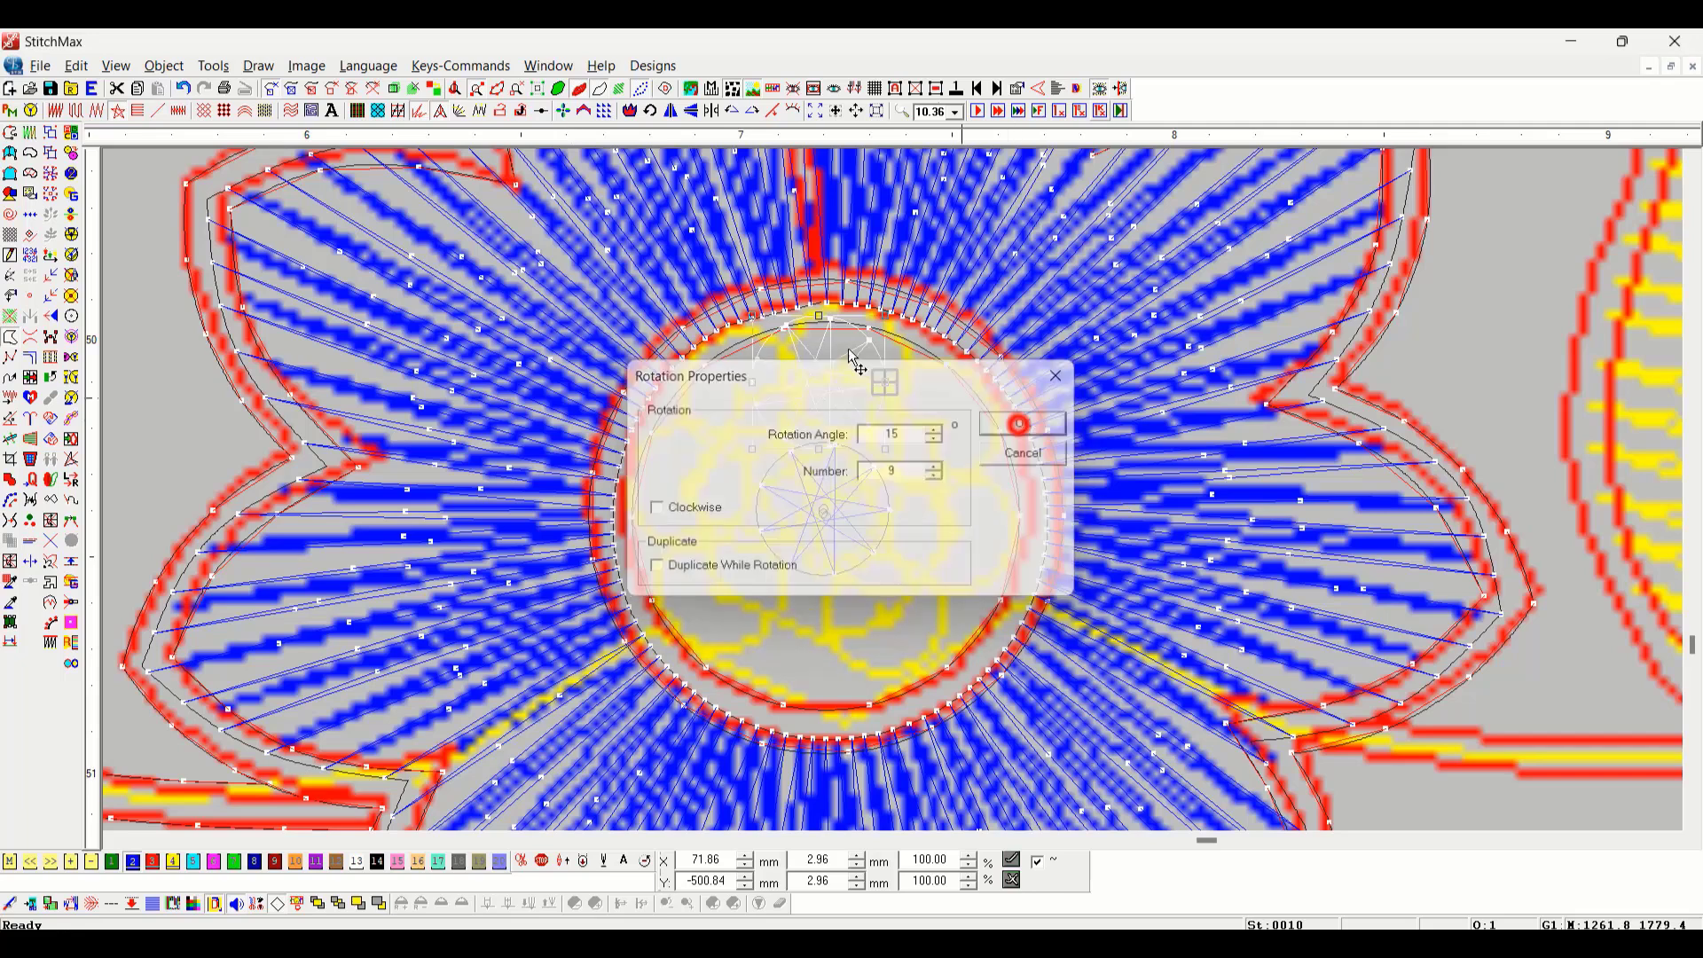
pyautogui.click(566, 112)
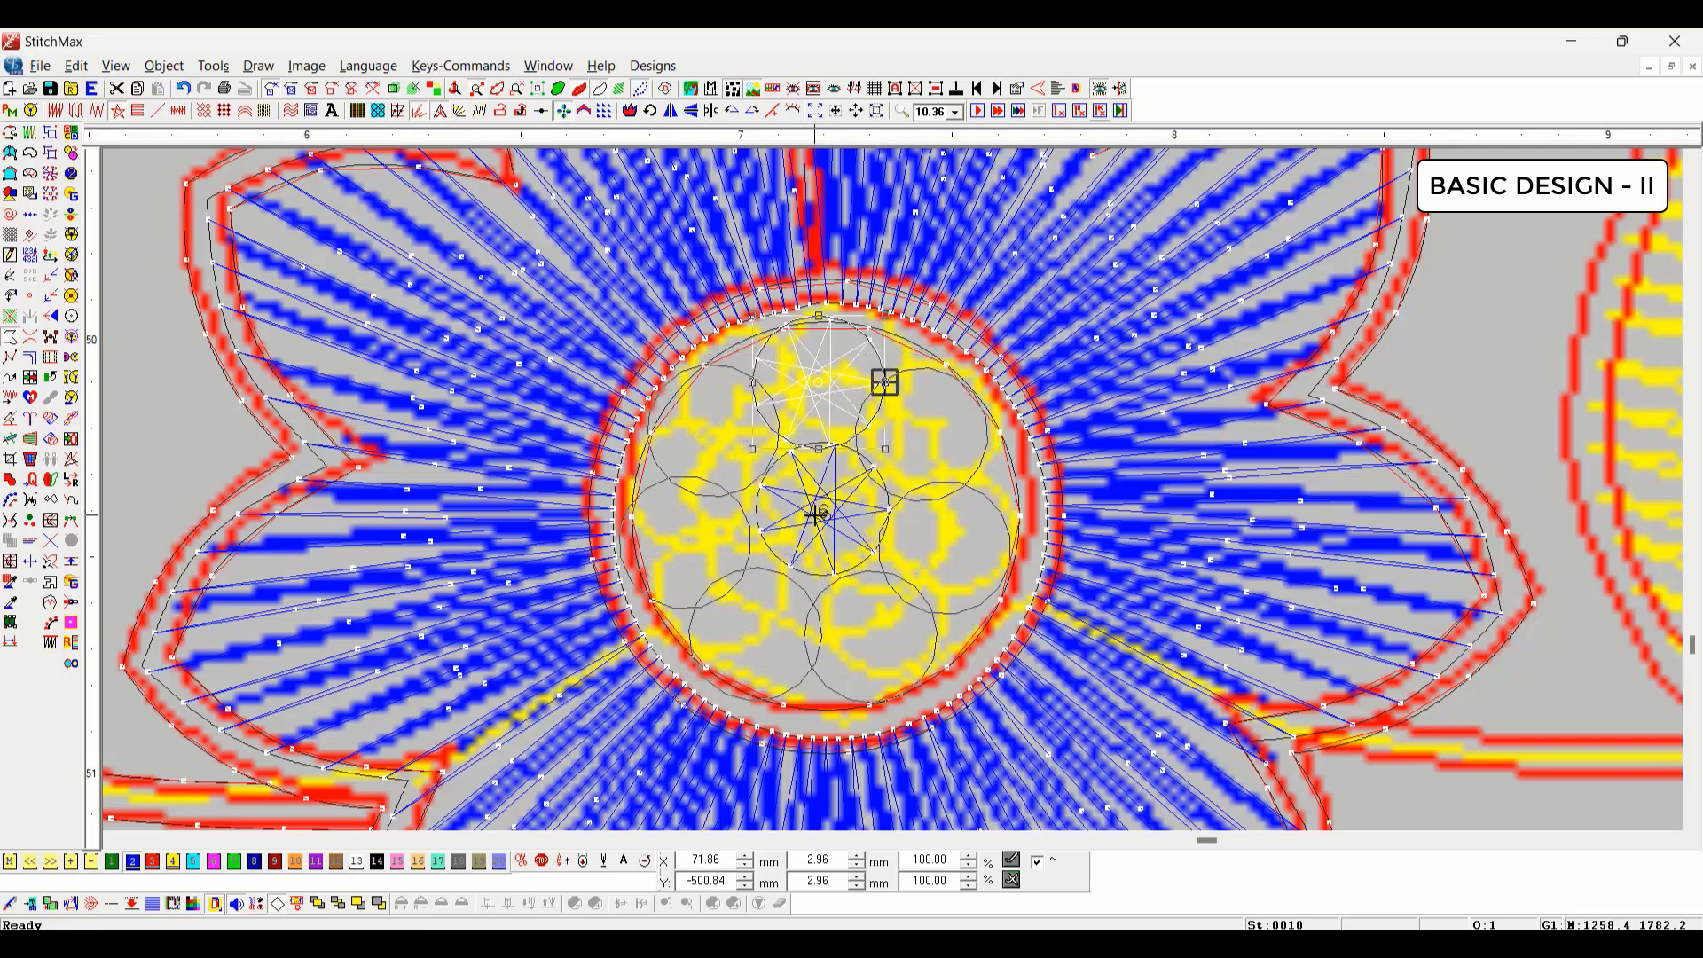
pyautogui.click(822, 510)
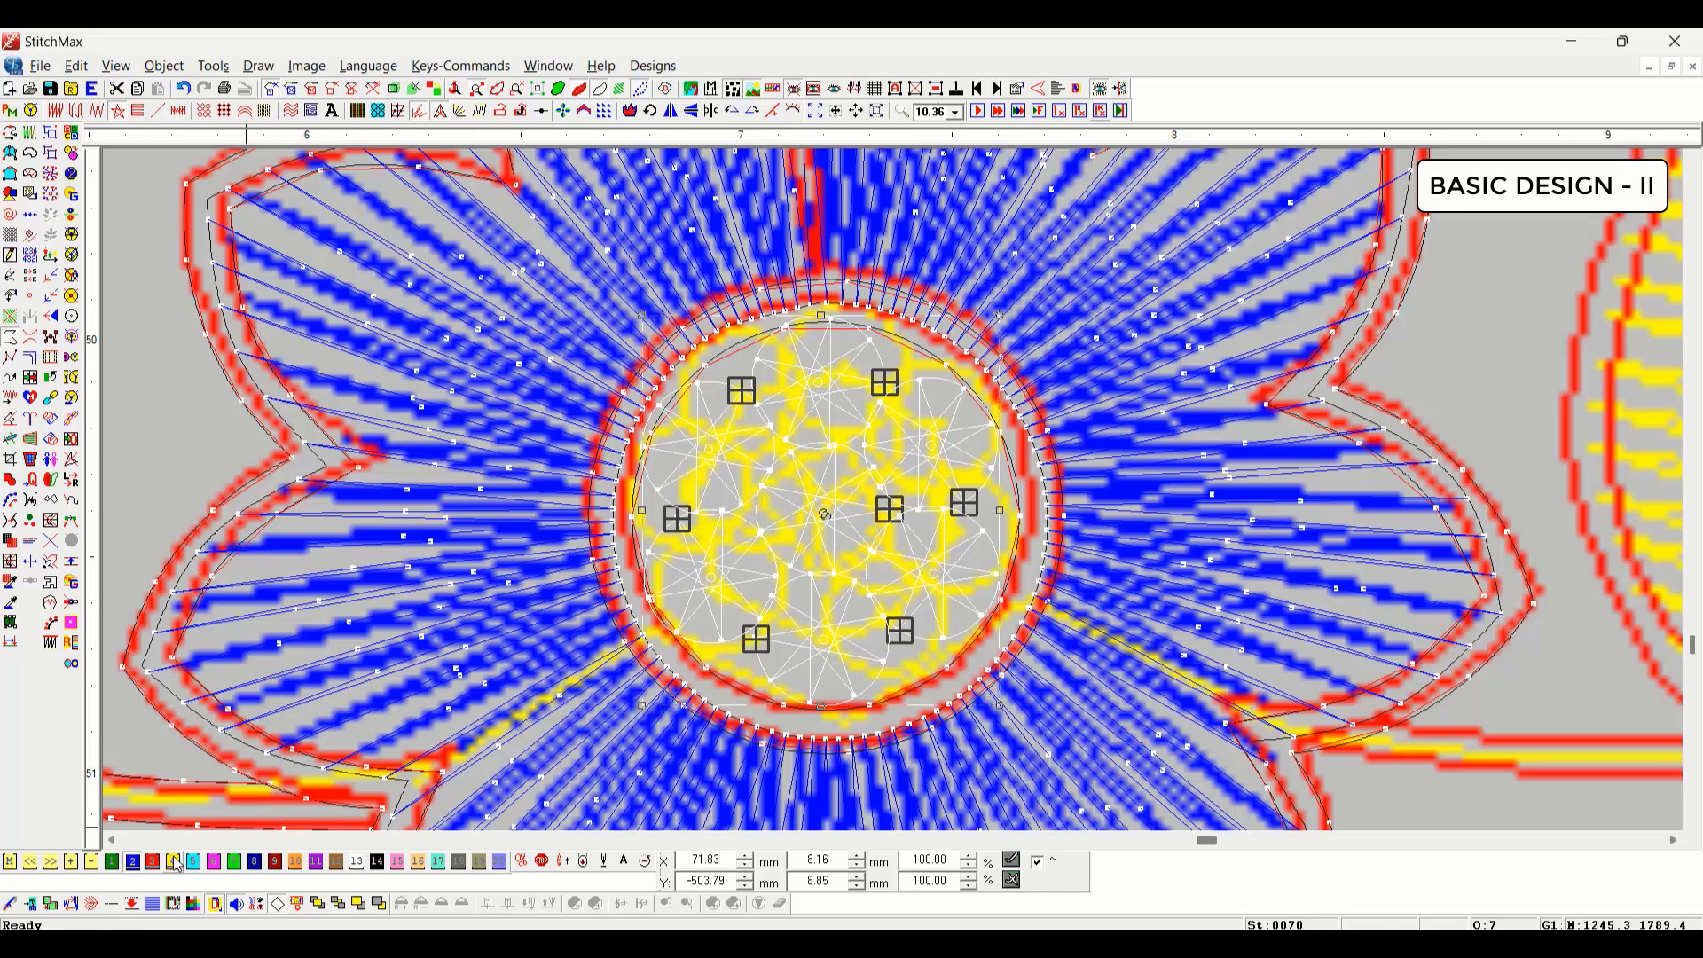
# Step: Recolour the seven small circles in the lower flower's centre yellow
pyautogui.click(200, 433)
pyautogui.scroll(-3, 900, 581)
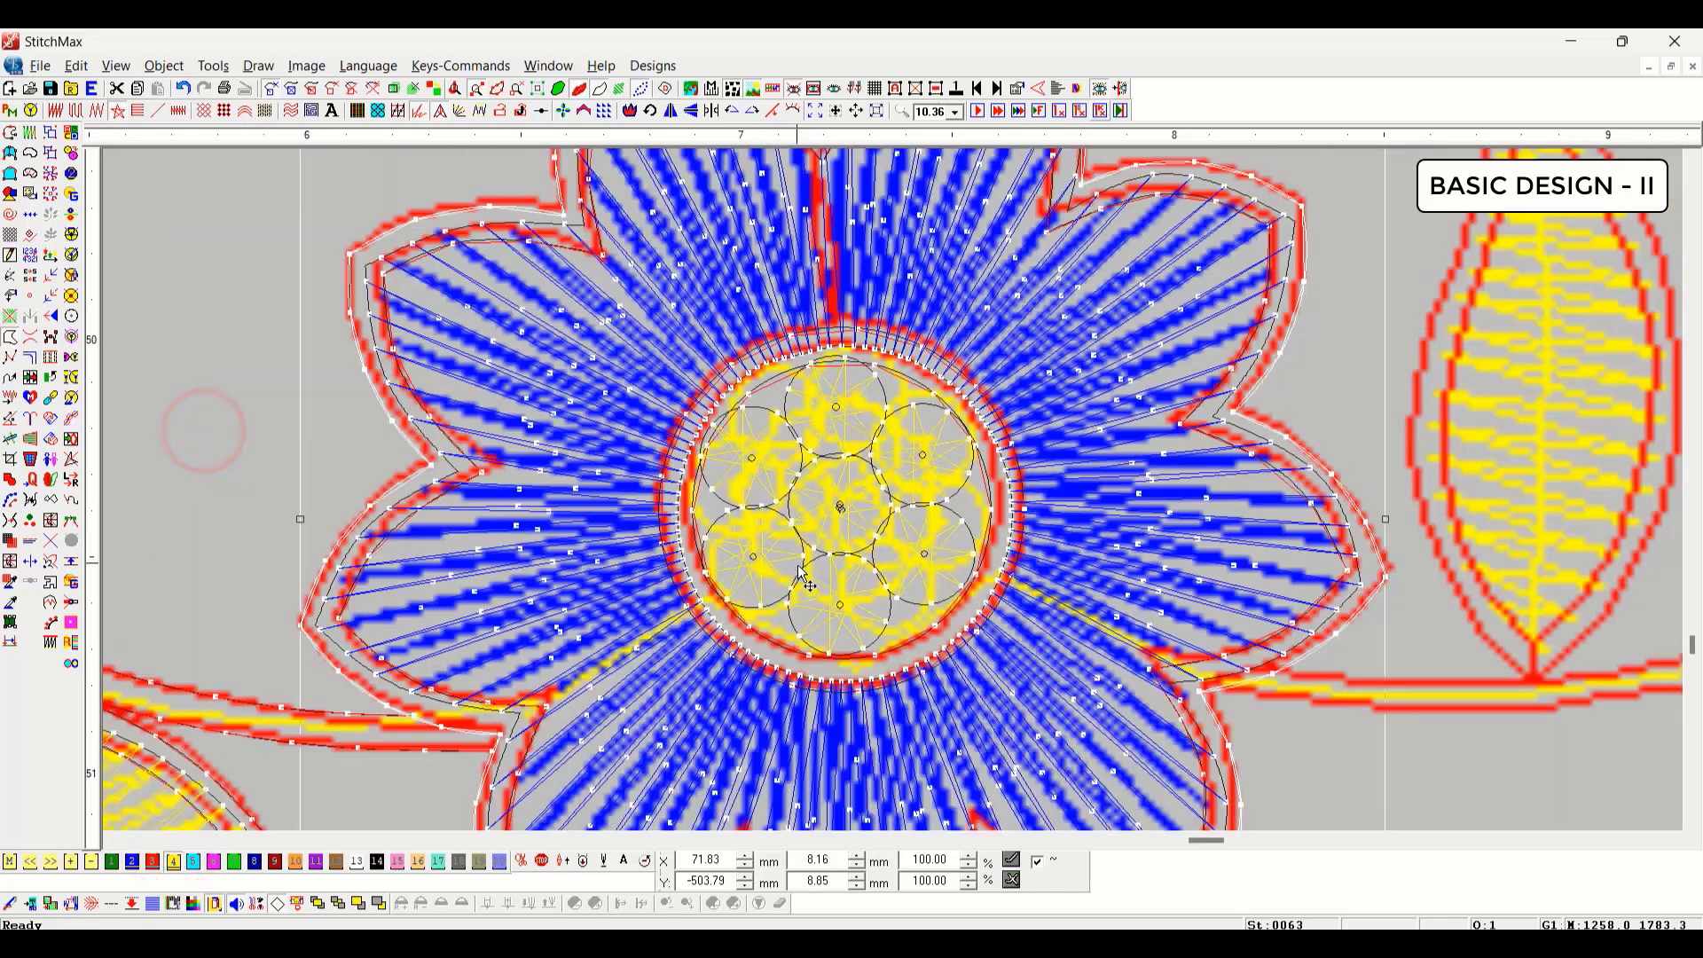
pyautogui.click(1322, 442)
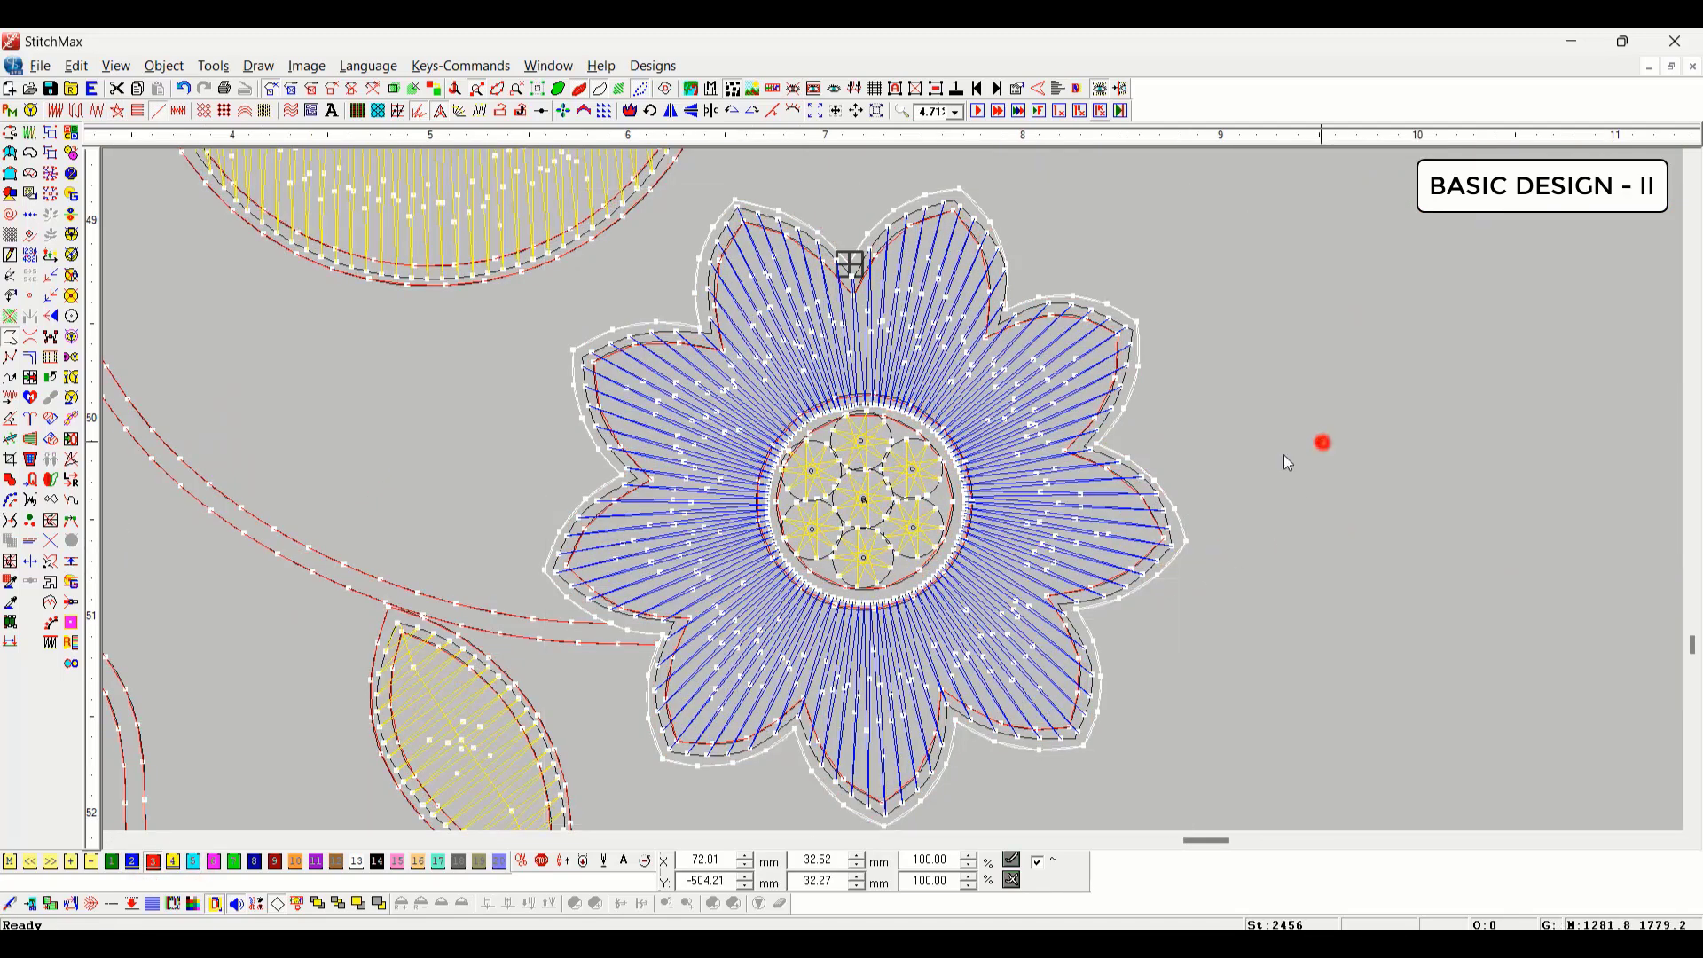
# Step: Display the background image behind the outlines of the large upper-left flower
pyautogui.hscroll(-4, 545, 528)
pyautogui.scroll(-3, 519, 523)
pyautogui.hscroll(-4, 519, 523)
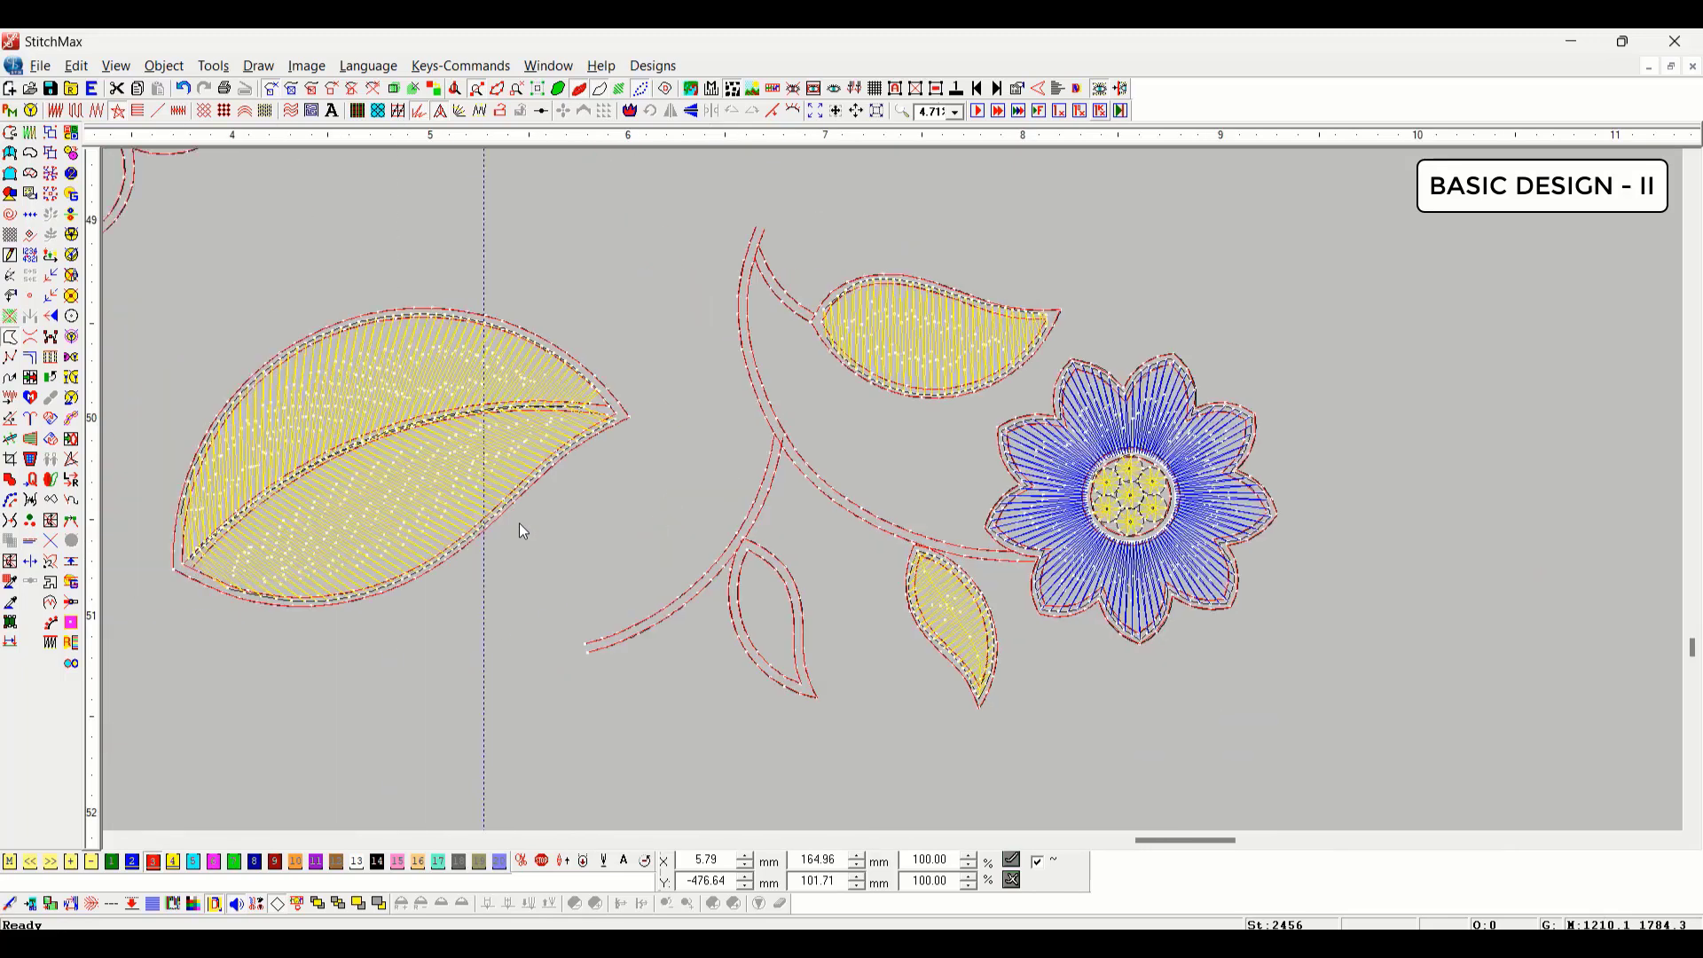
pyautogui.hscroll(-2, 541, 528)
pyautogui.scroll(5, 550, 528)
pyautogui.rightClick(565, 491)
pyautogui.moveTo(344, 427); pyautogui.dragTo(483, 621)
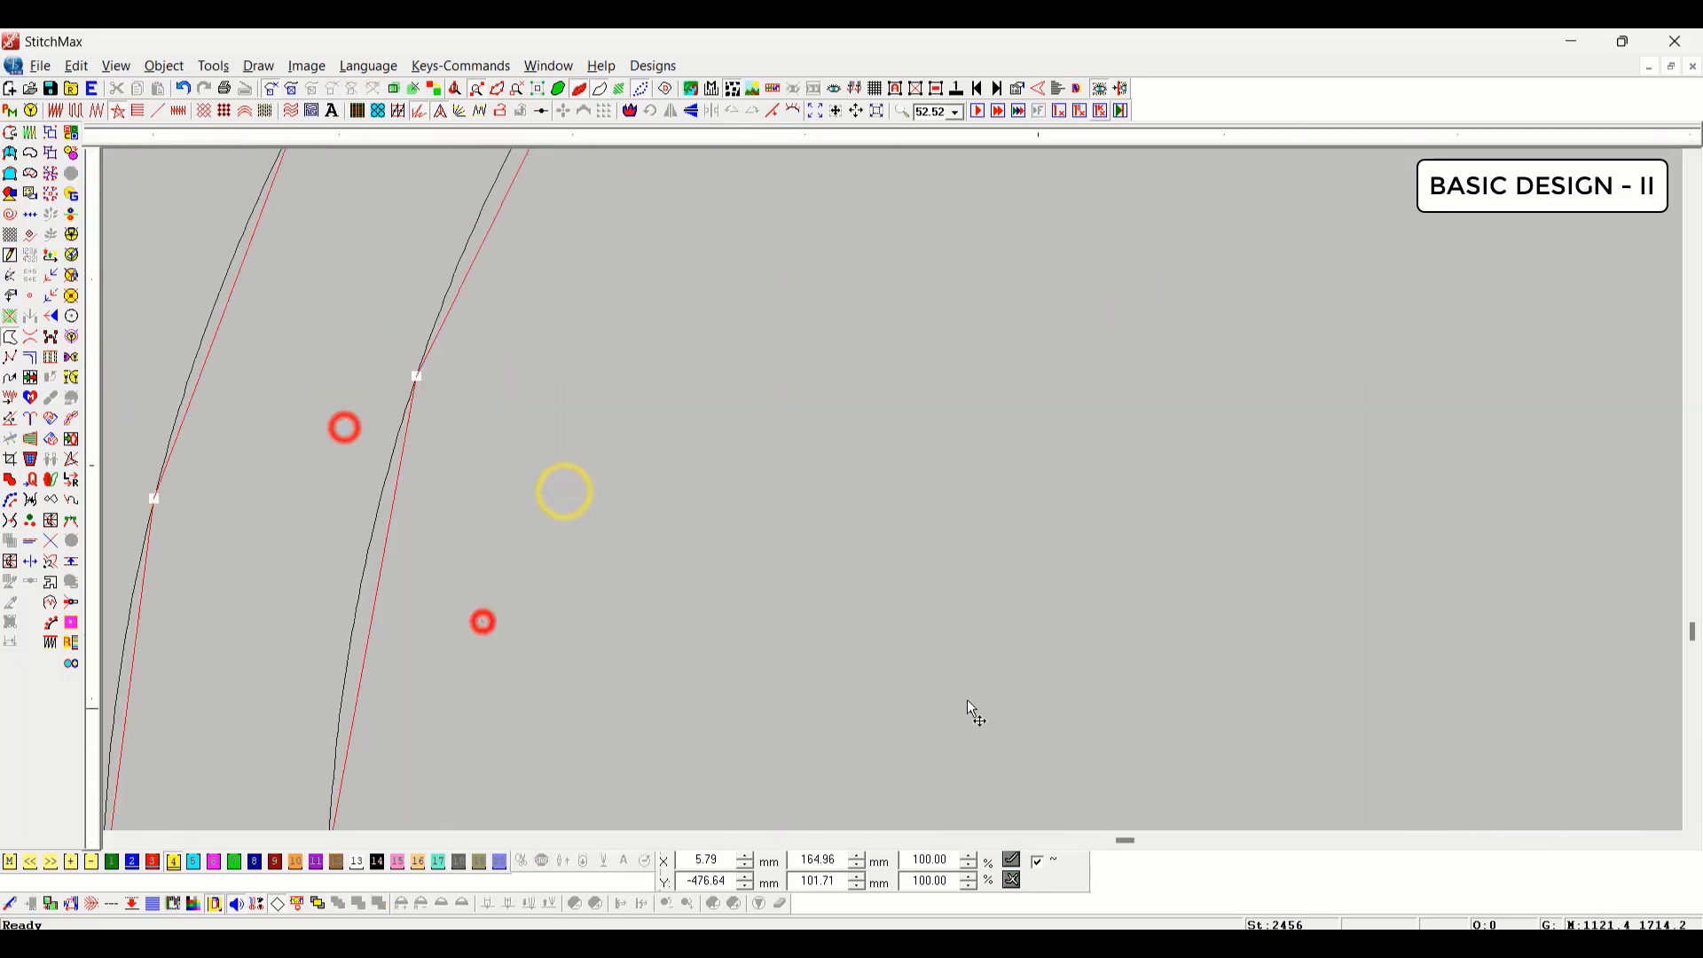
pyautogui.click(874, 659)
pyautogui.scroll(-6, 851, 630)
pyautogui.press('i')
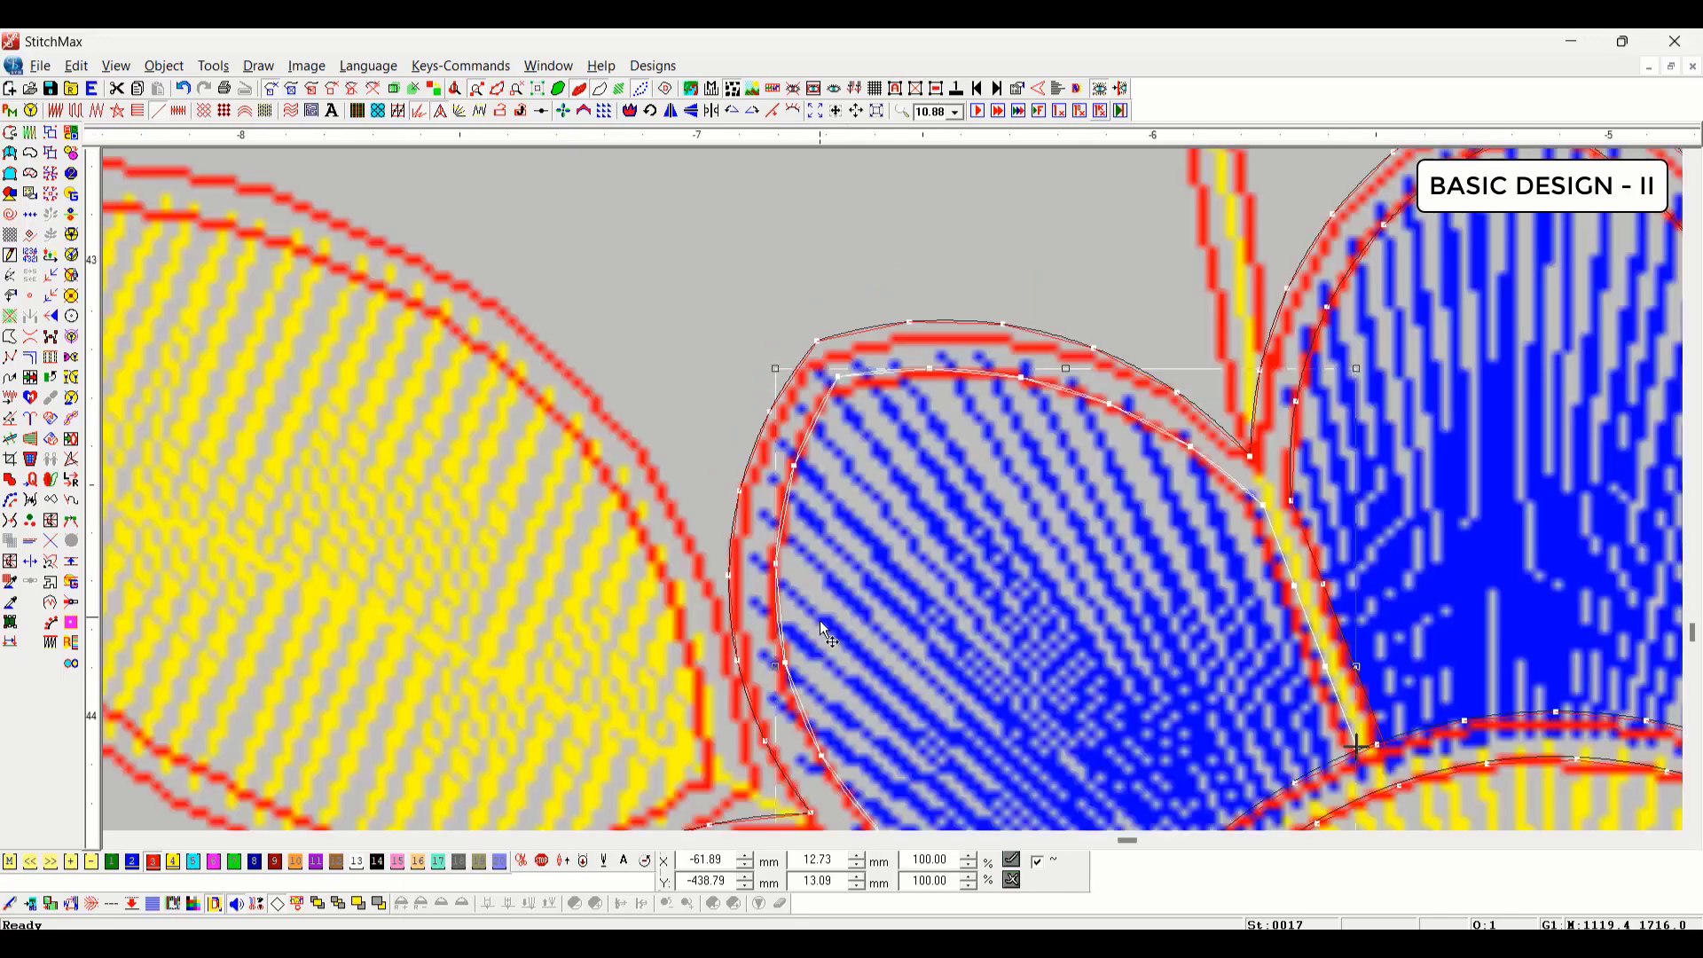
# Step: Draw a two-point circle about 21 mm across around the large flower's yellow centre, as a running-stitch outline
pyautogui.scroll(-3, 820, 626)
pyautogui.scroll(-3, 819, 629)
pyautogui.hscroll(1, 1199, 674)
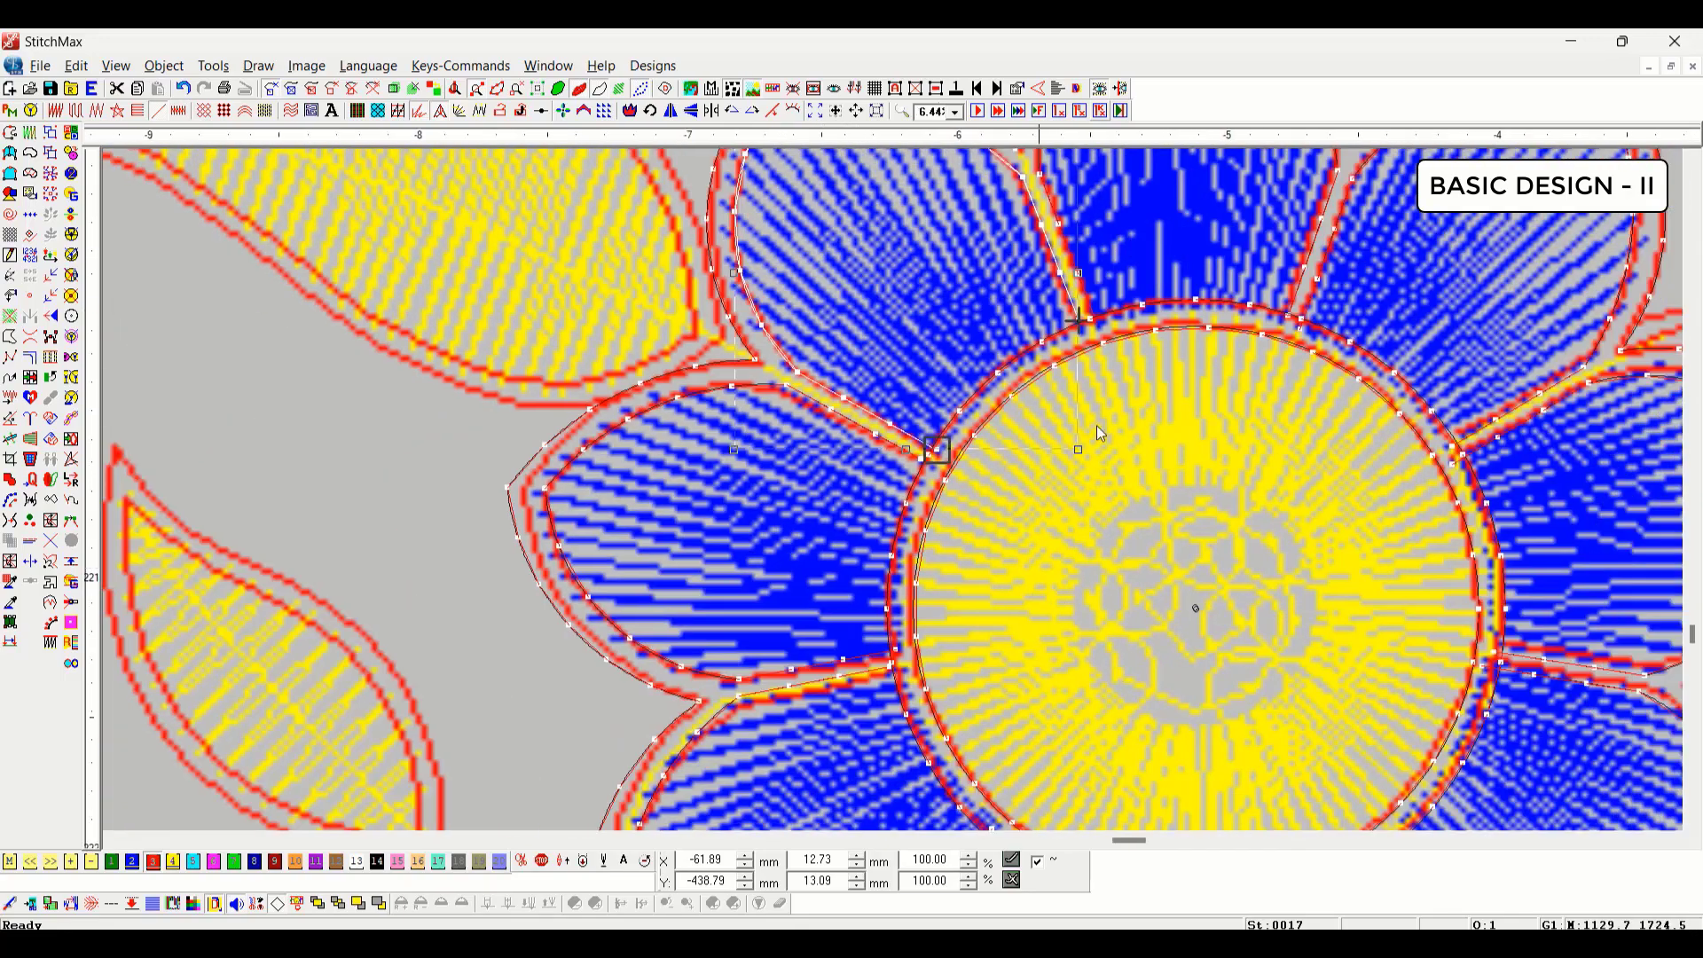
pyautogui.hscroll(3, 1328, 699)
pyautogui.scroll(-3, 748, 546)
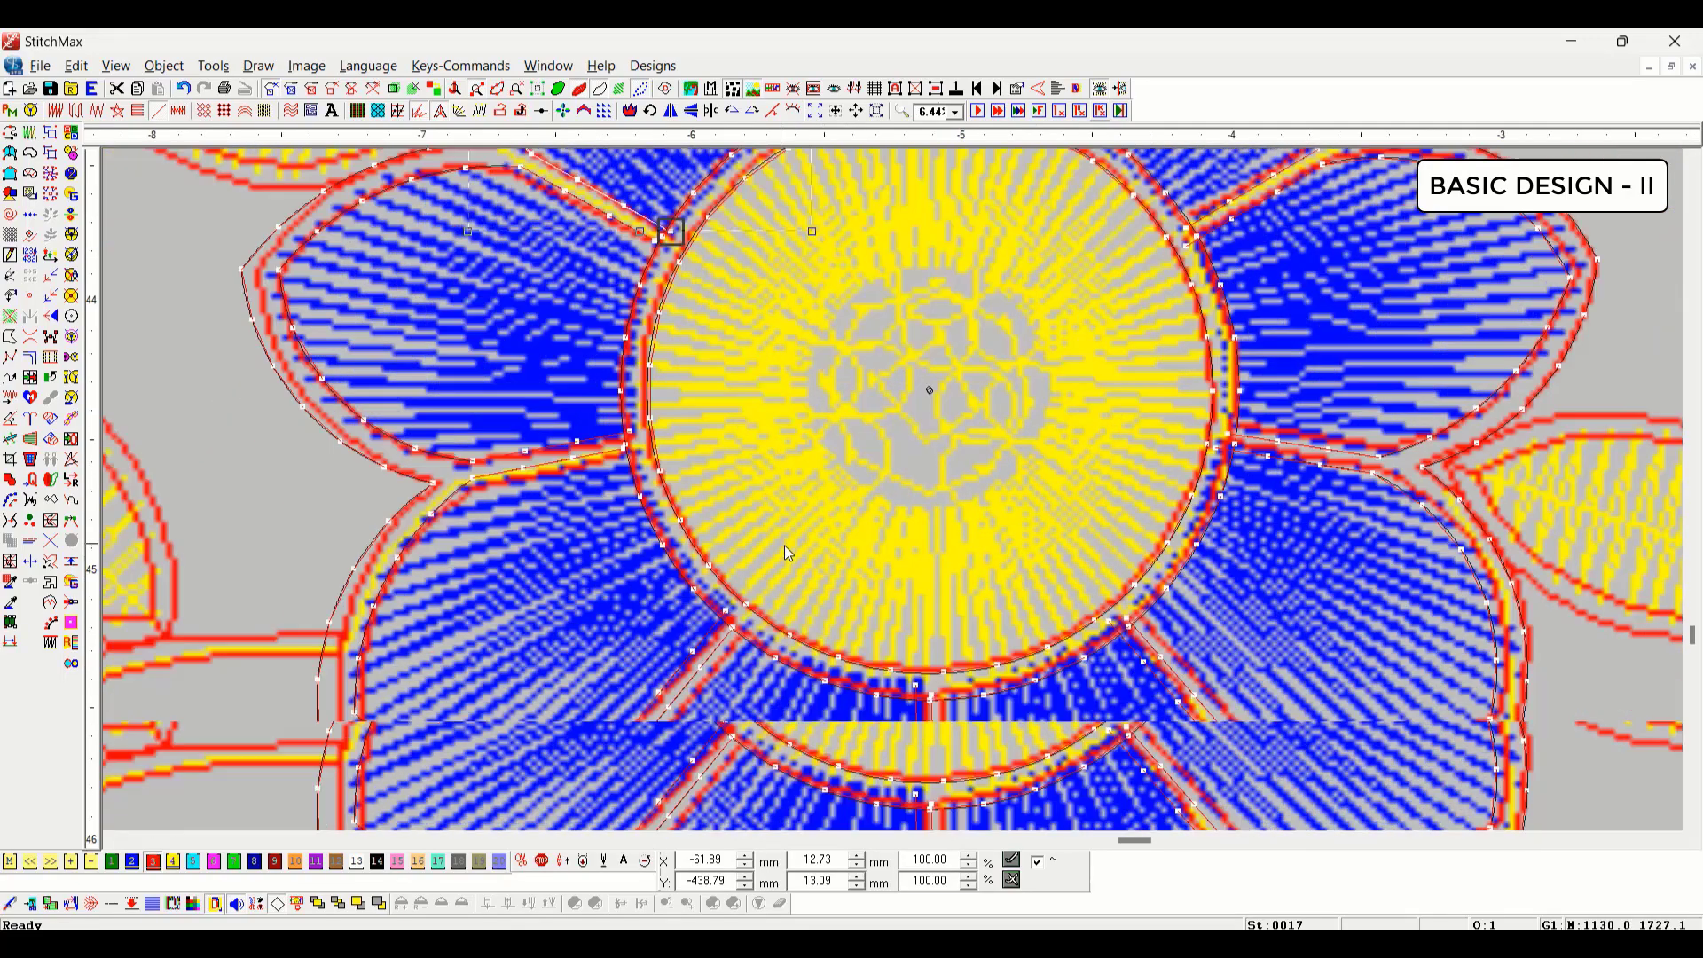
pyautogui.scroll(2, 891, 485)
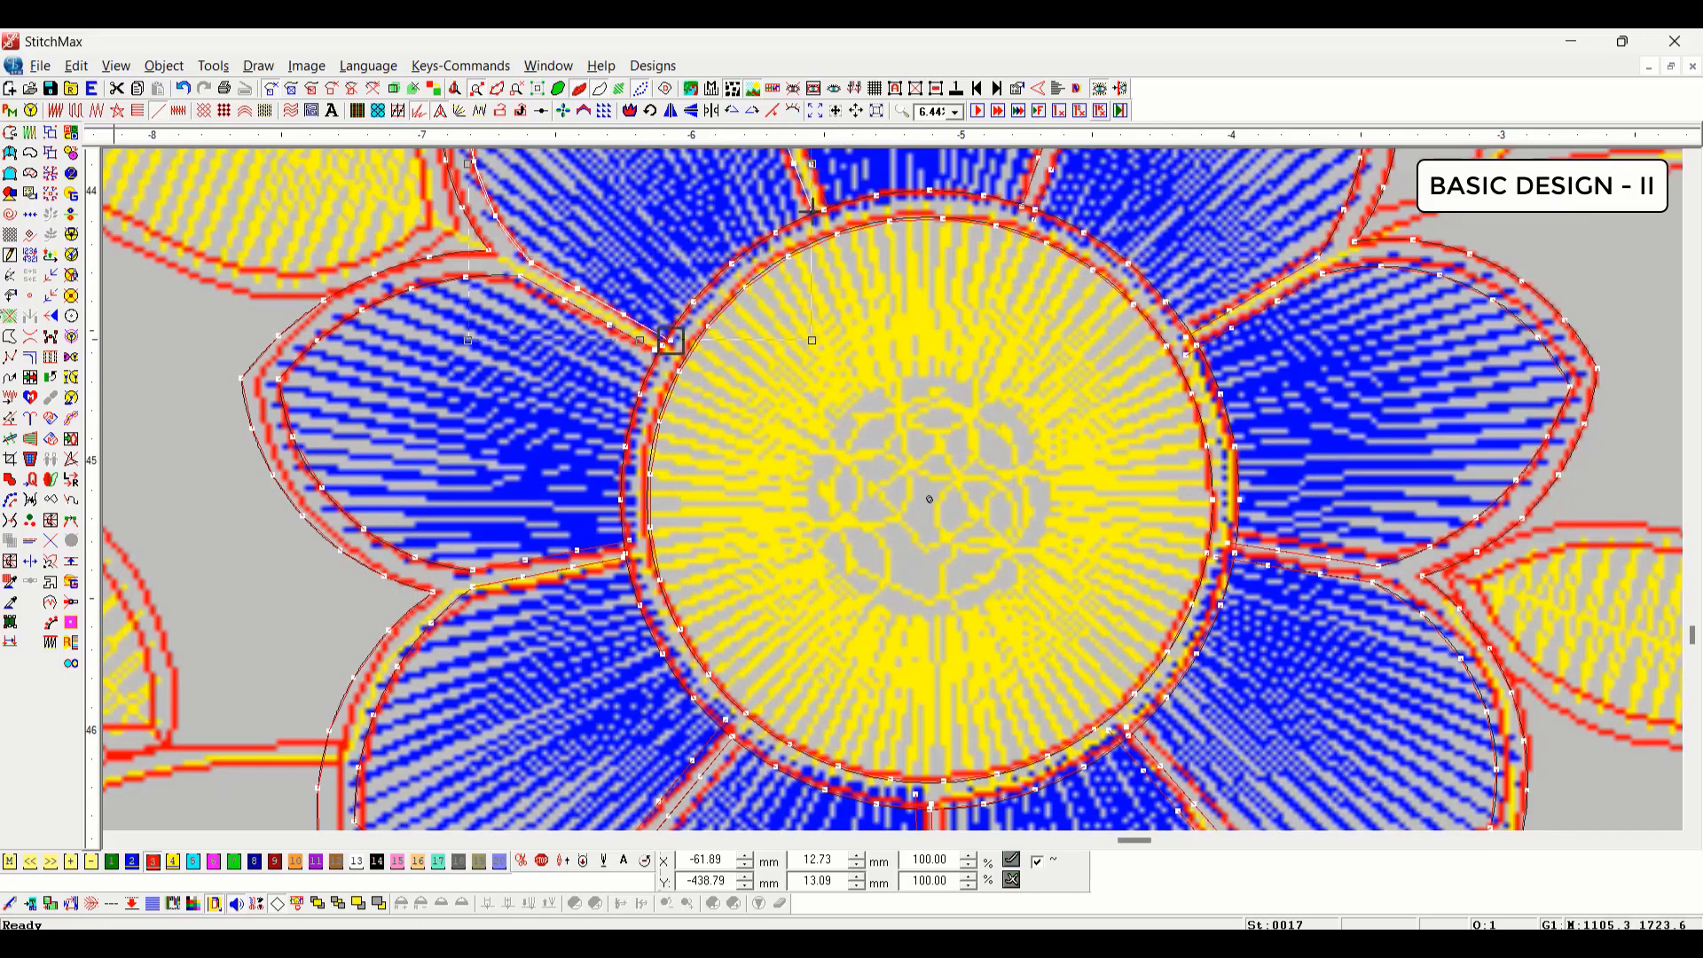
pyautogui.click(9, 212)
pyautogui.click(53, 216)
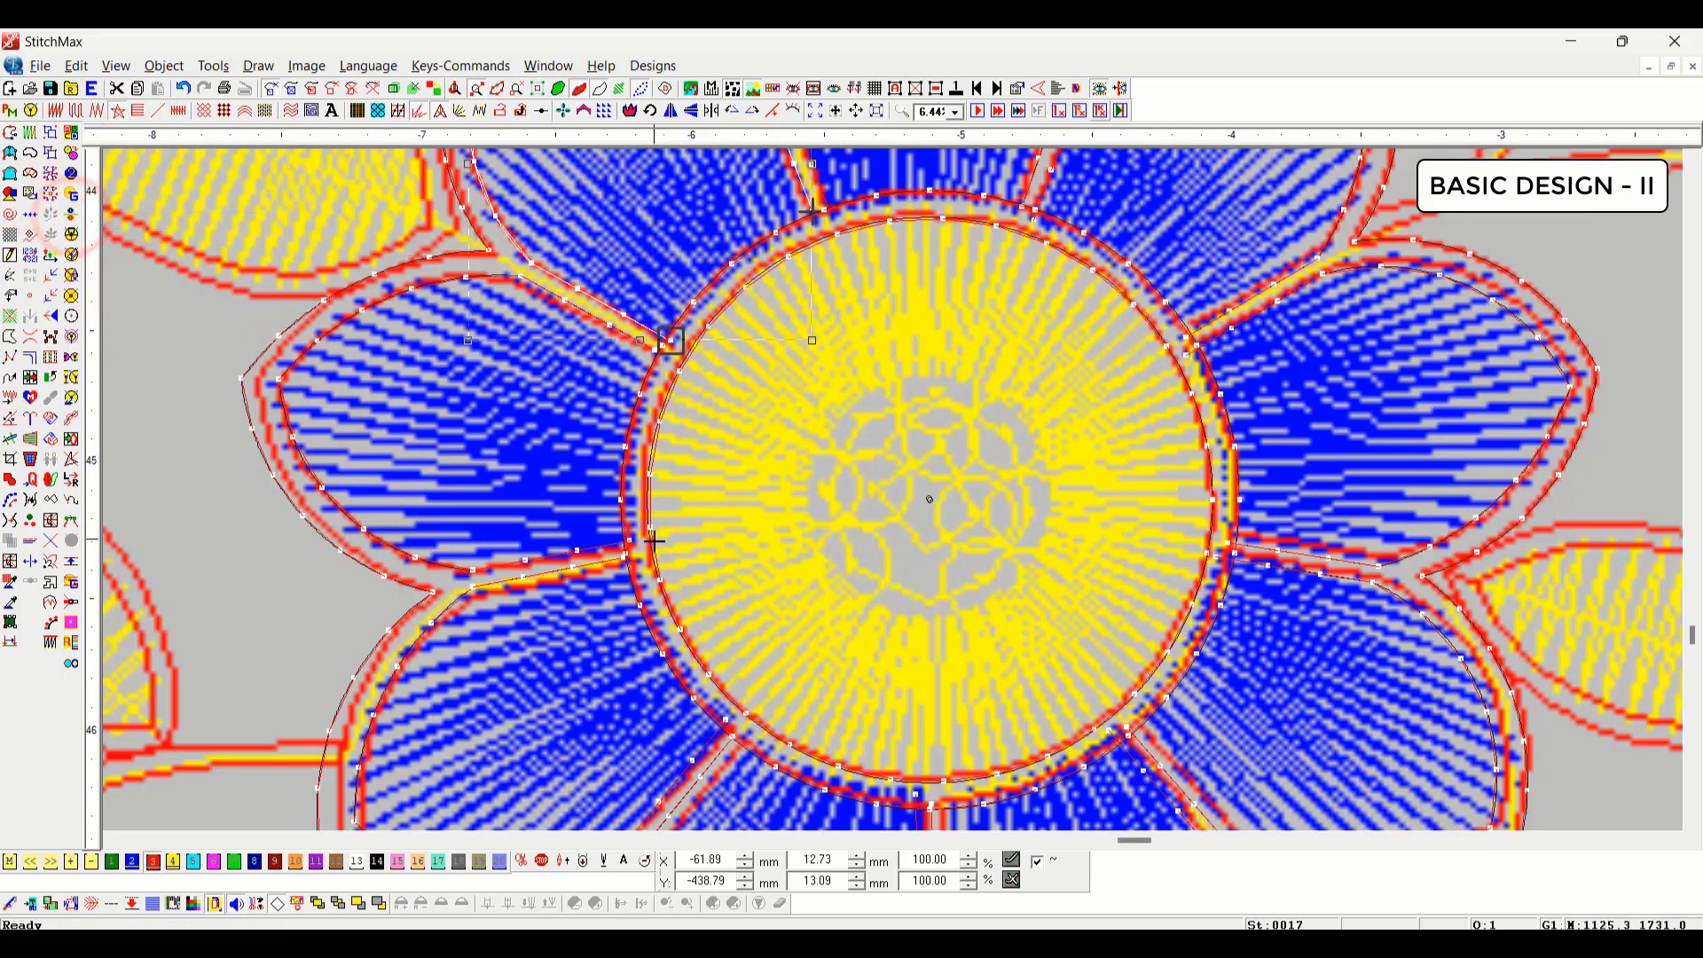
pyautogui.click(654, 540)
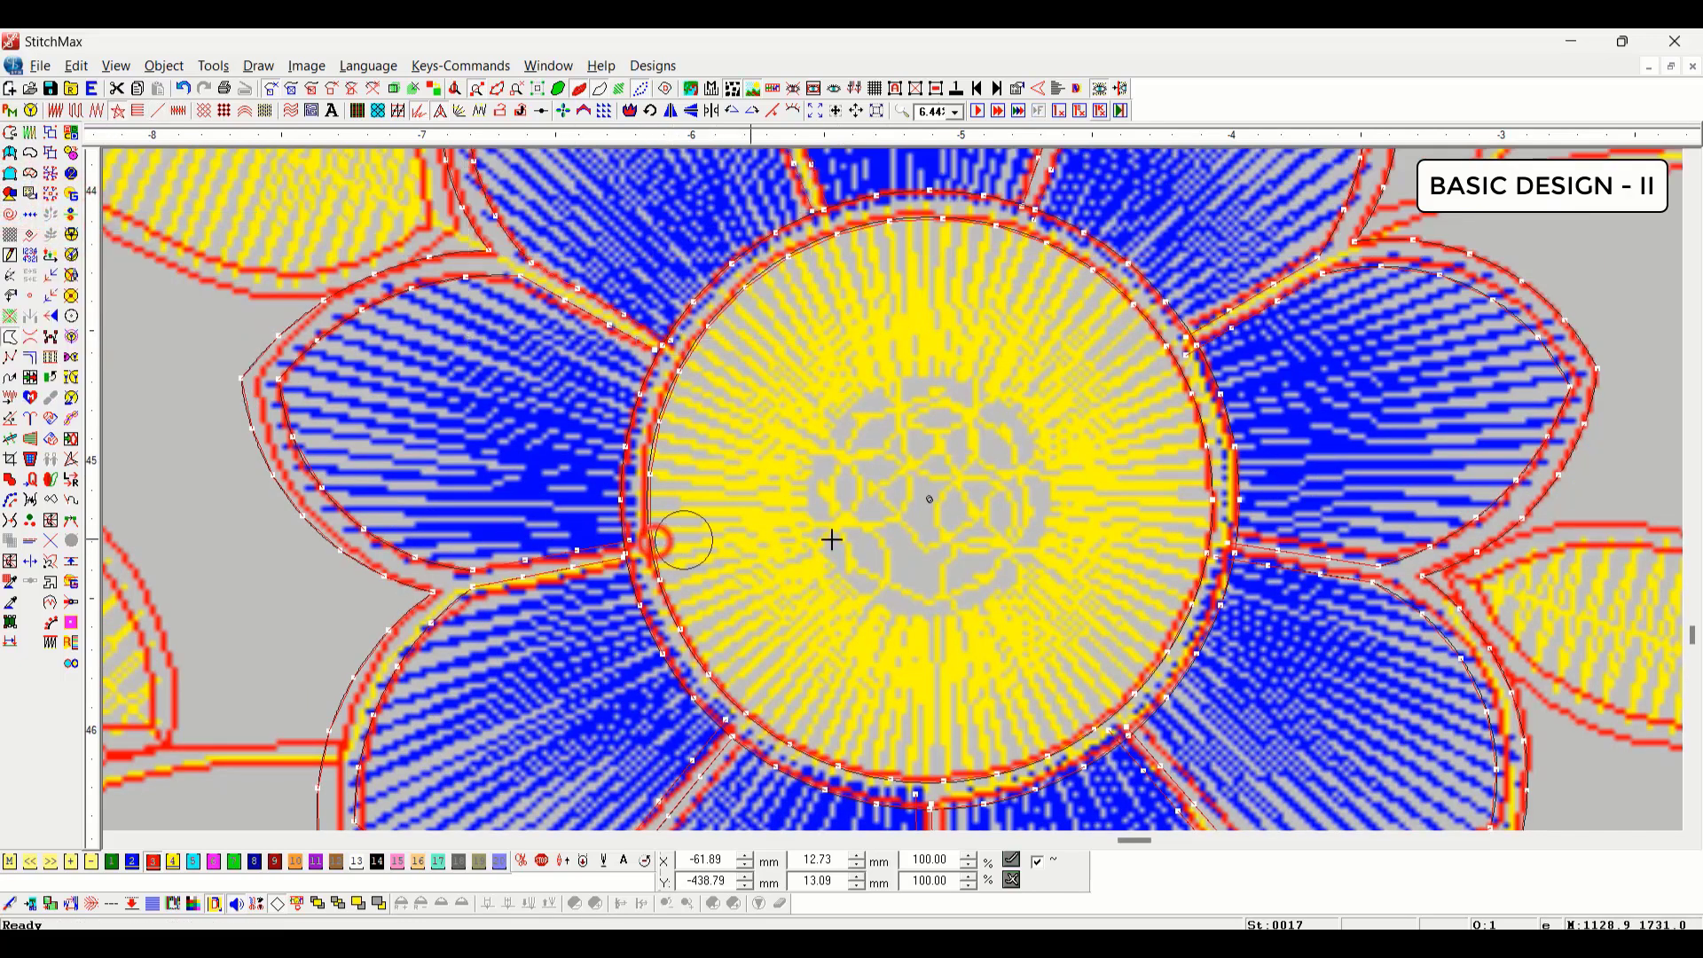
pyautogui.click(1225, 470)
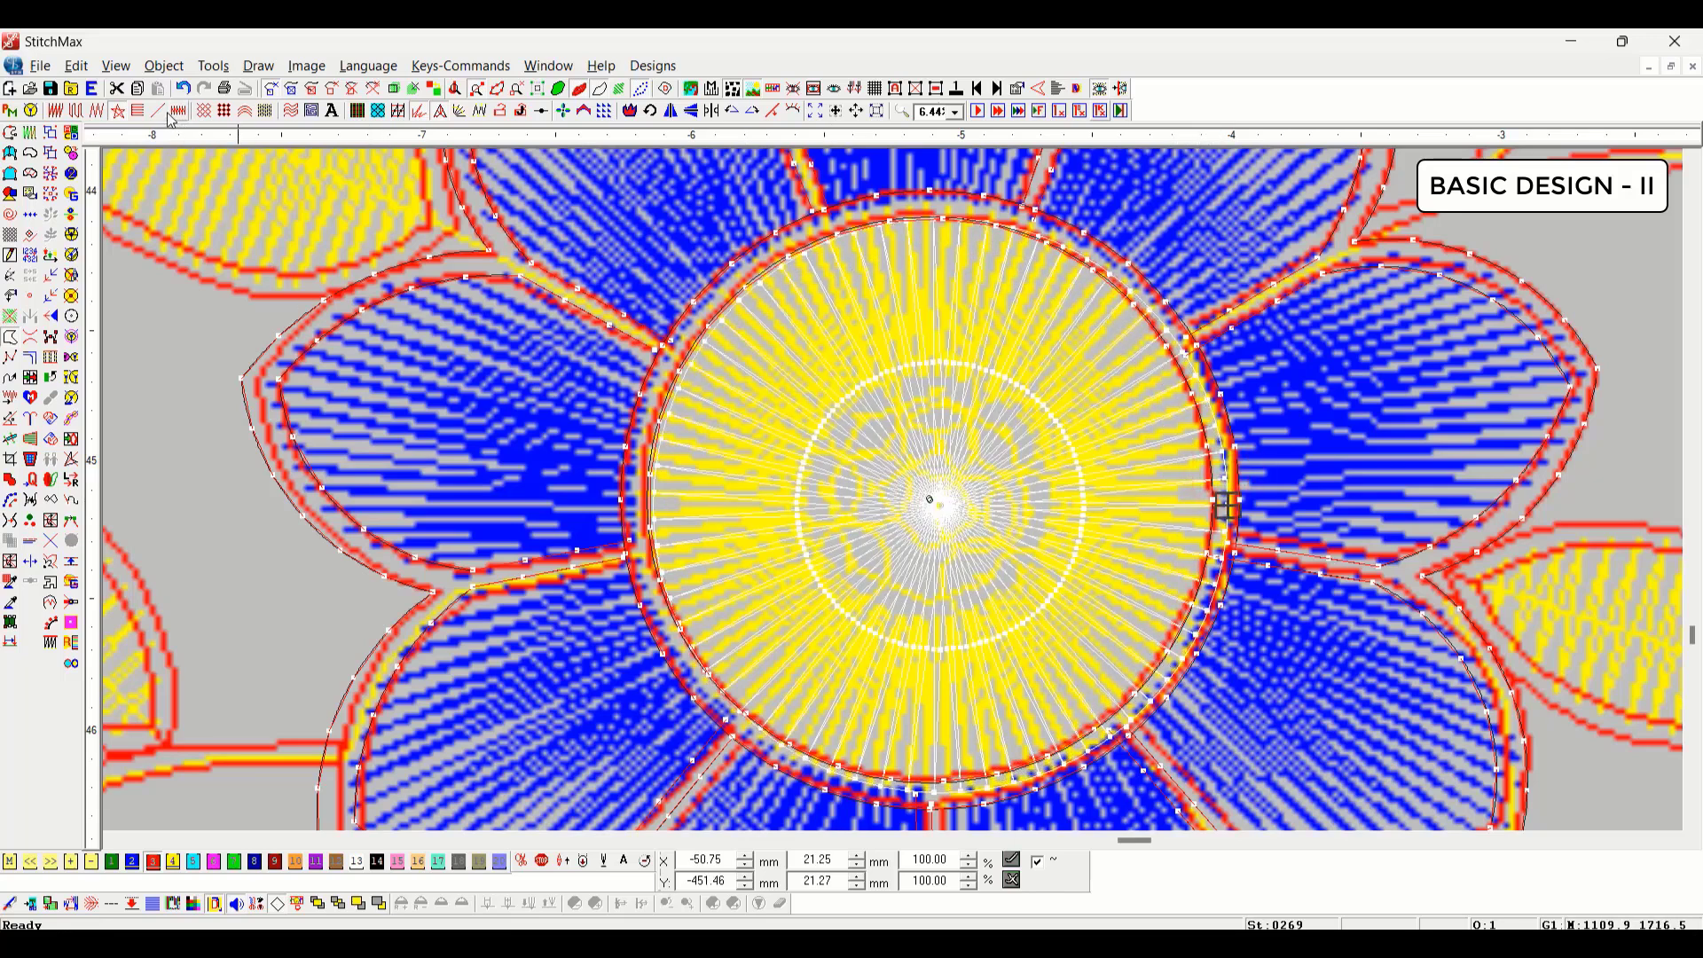
# Step: Draw a second two-point circle about 8.5 mm across around the decorated core of the large flower's centre
pyautogui.click(10, 214)
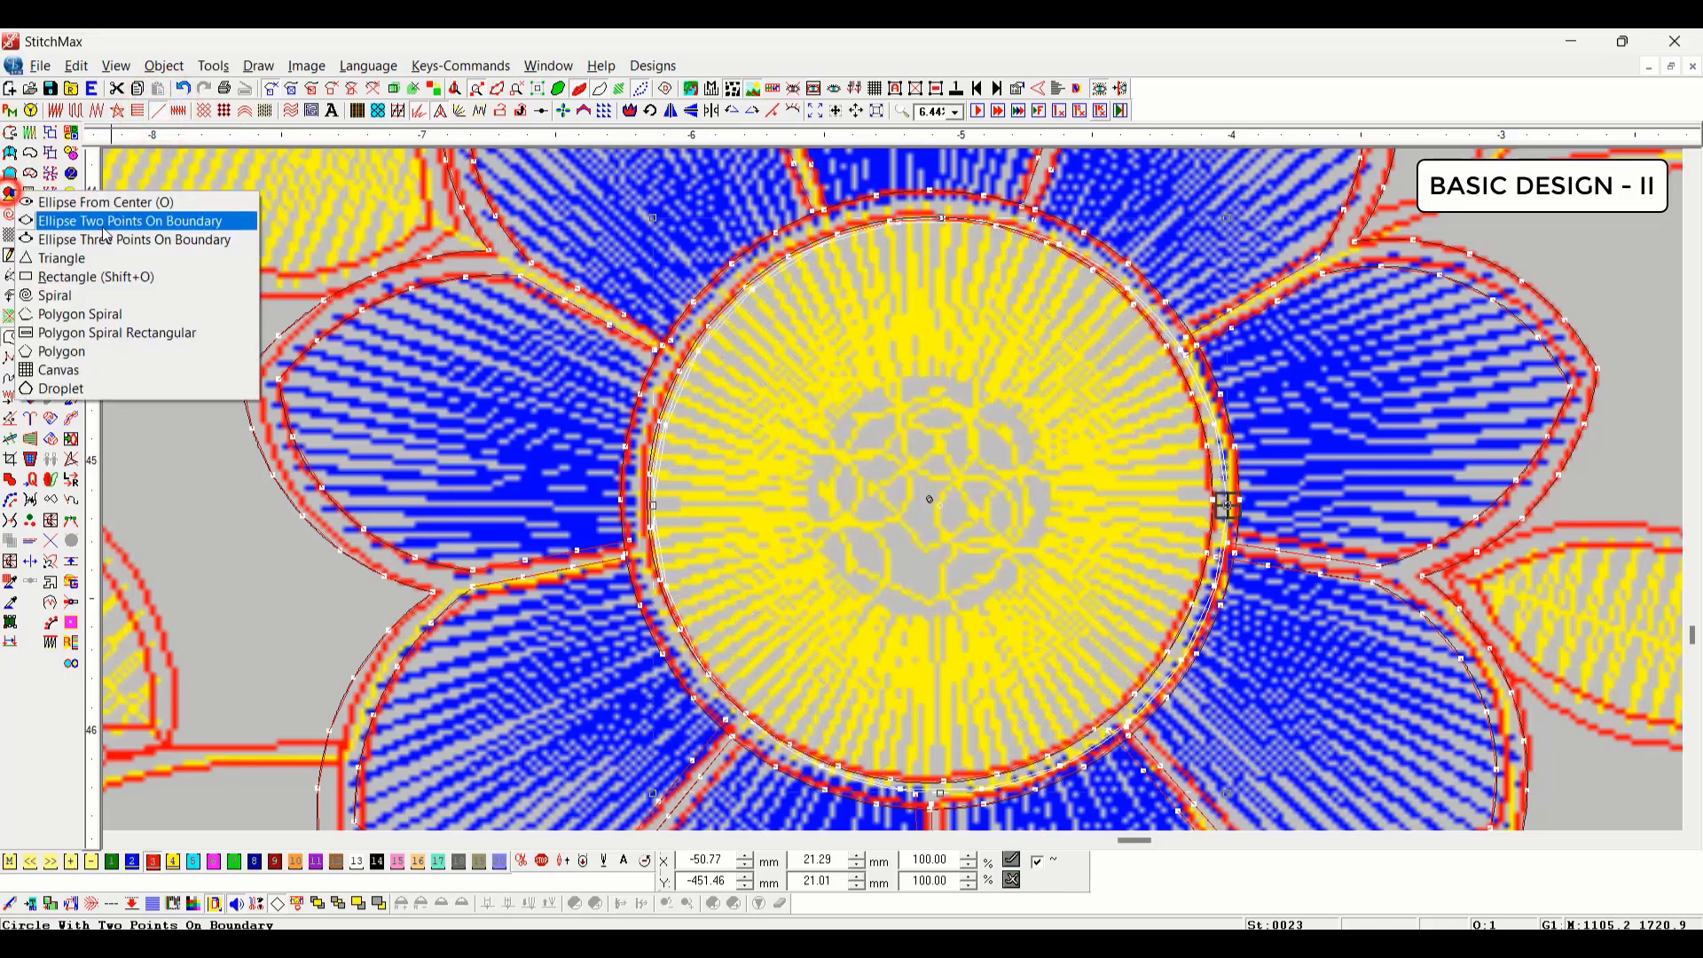
pyautogui.click(142, 220)
pyautogui.click(810, 503)
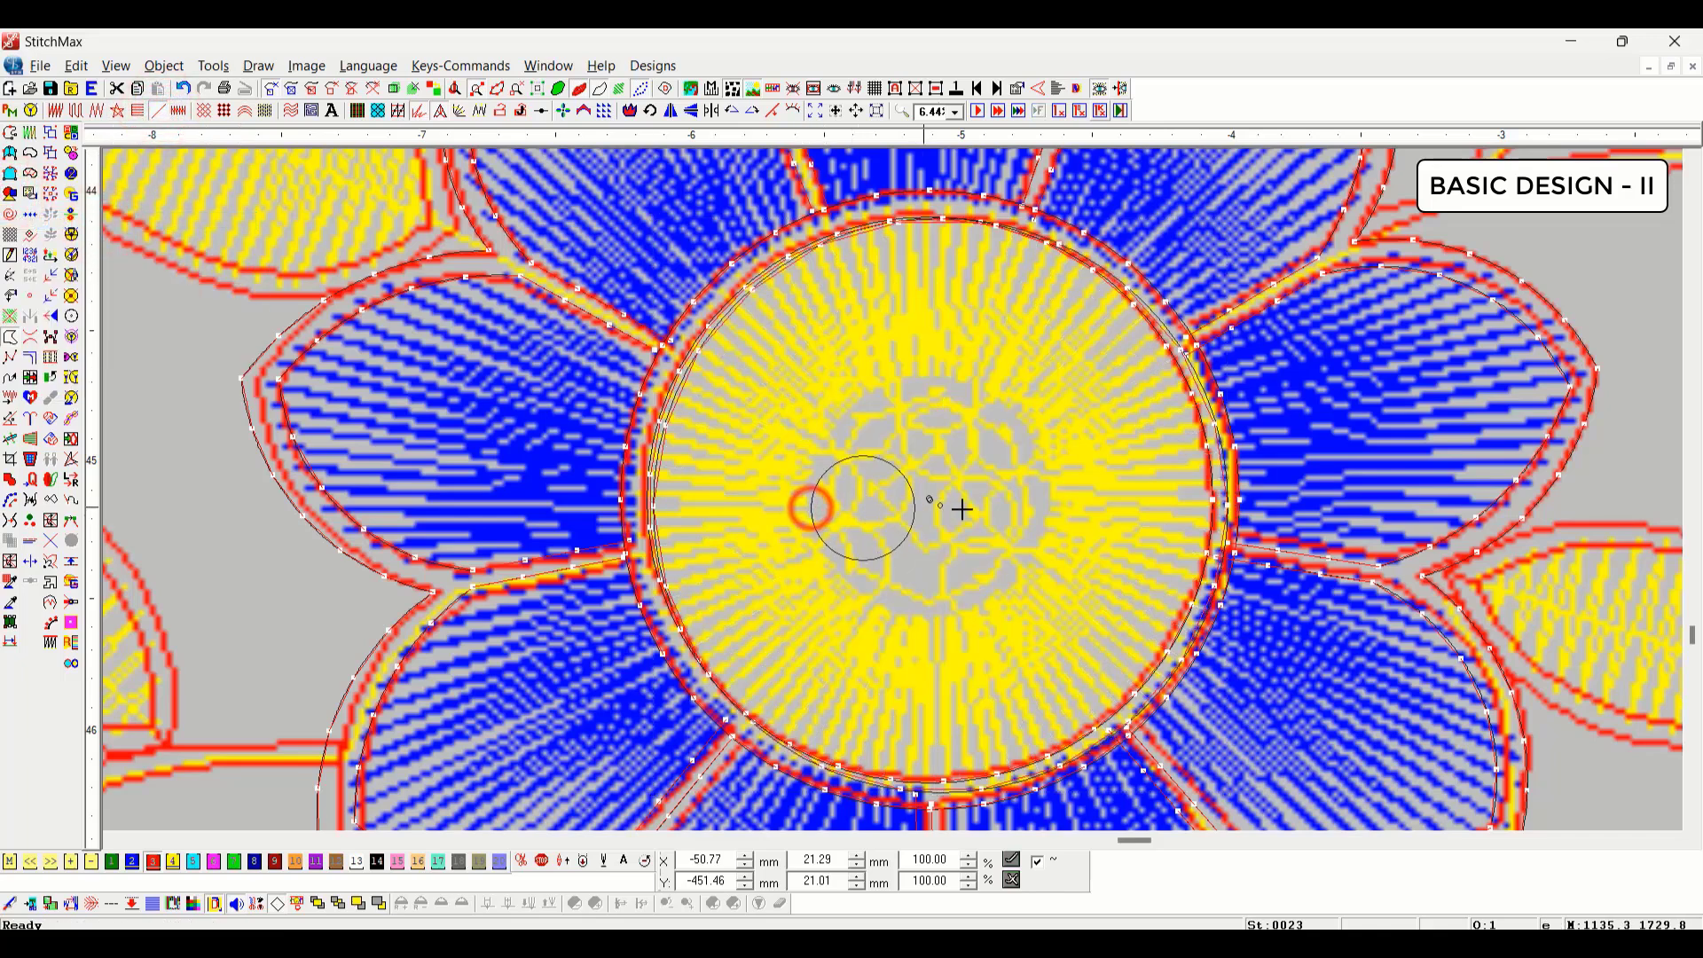
pyautogui.click(1049, 494)
pyautogui.press('Escape')
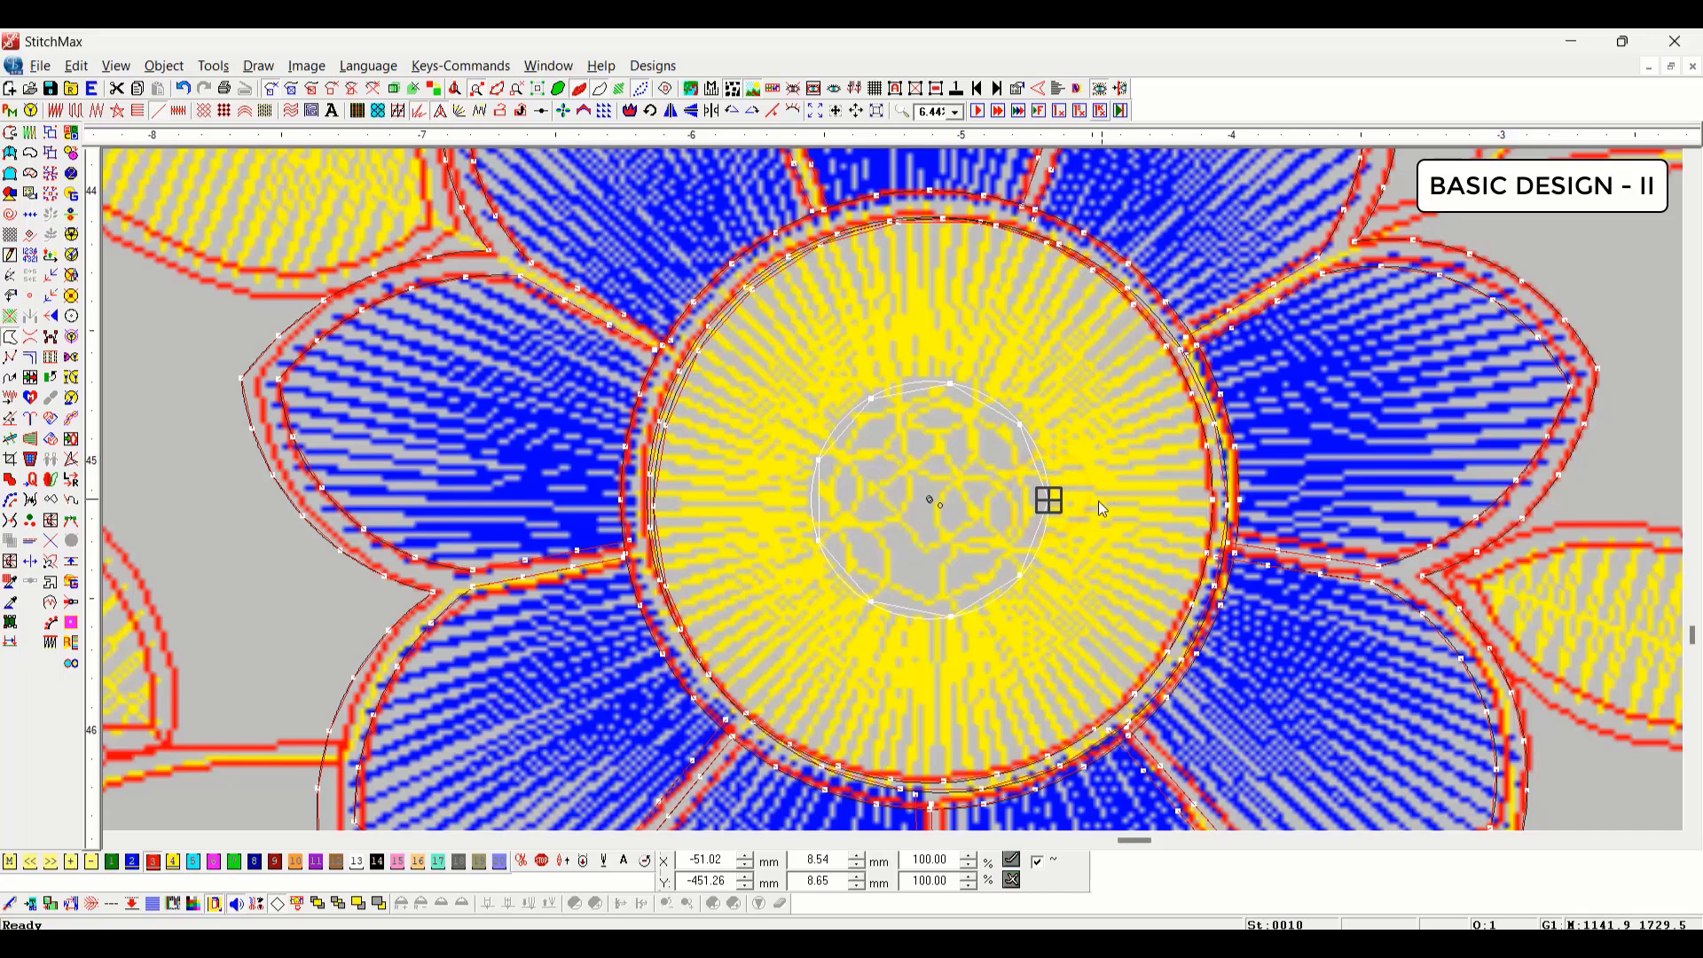
# Step: Hide the background image and combine the large flower centre's inner ring circle and small core circle into one ring-shaped object
pyautogui.press('i')
pyautogui.click(988, 226)
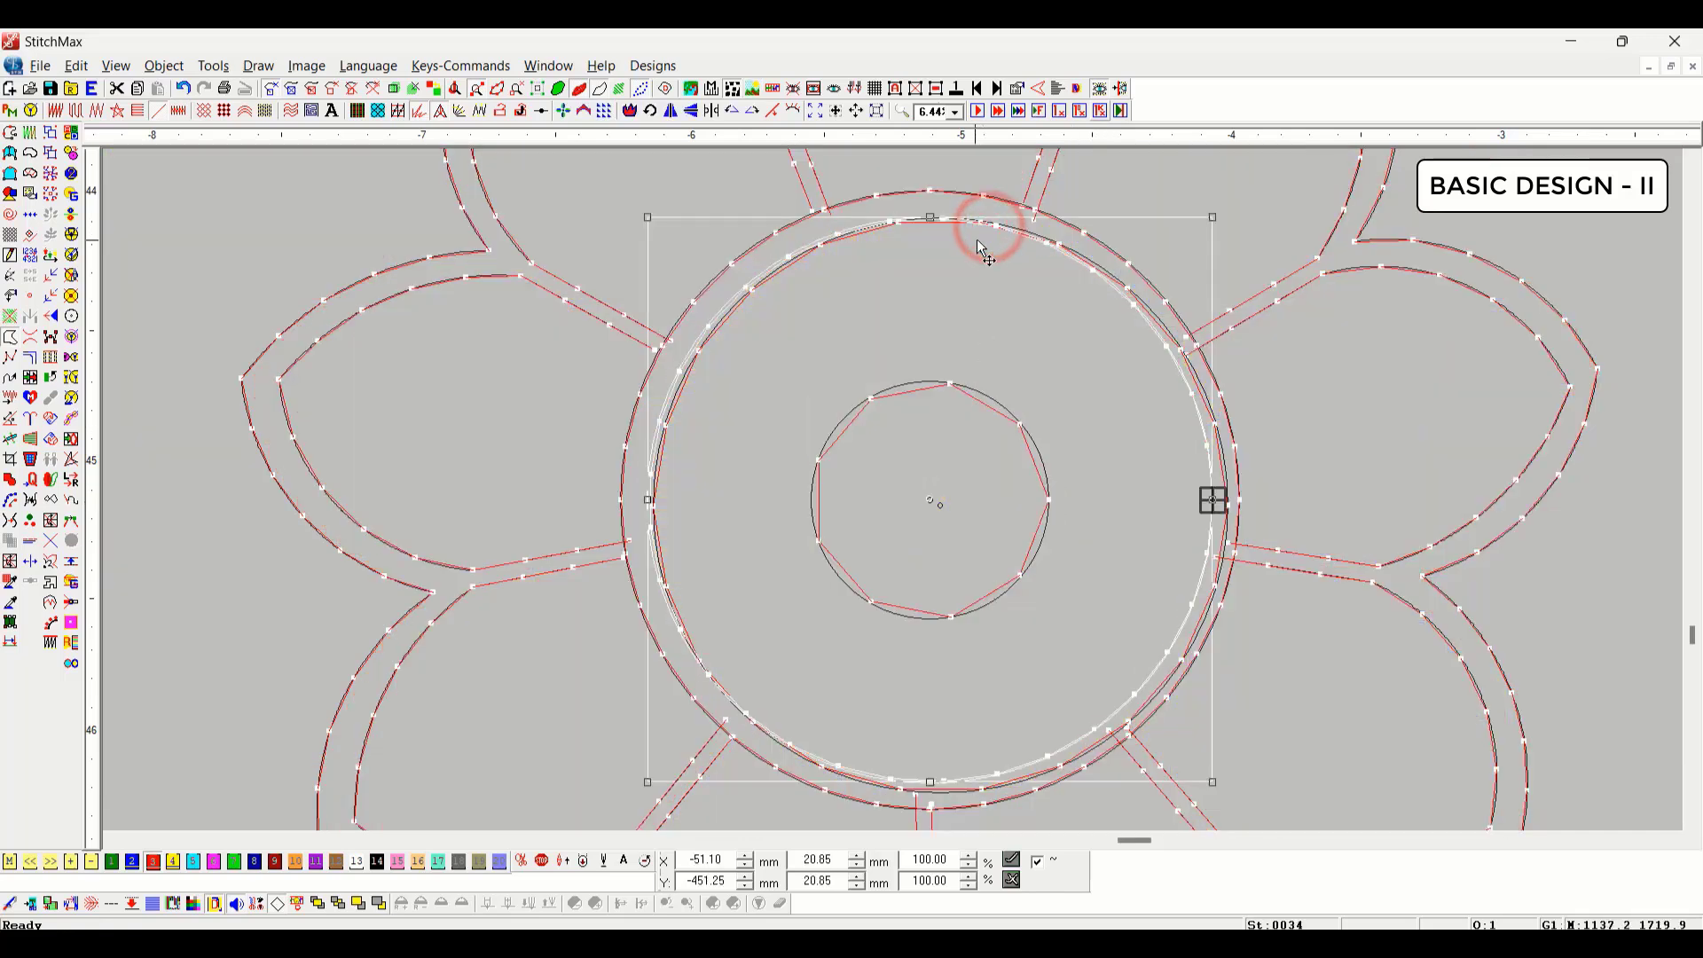
pyautogui.keyDown('ctrl'); pyautogui.click(876, 395); pyautogui.keyUp('ctrl')
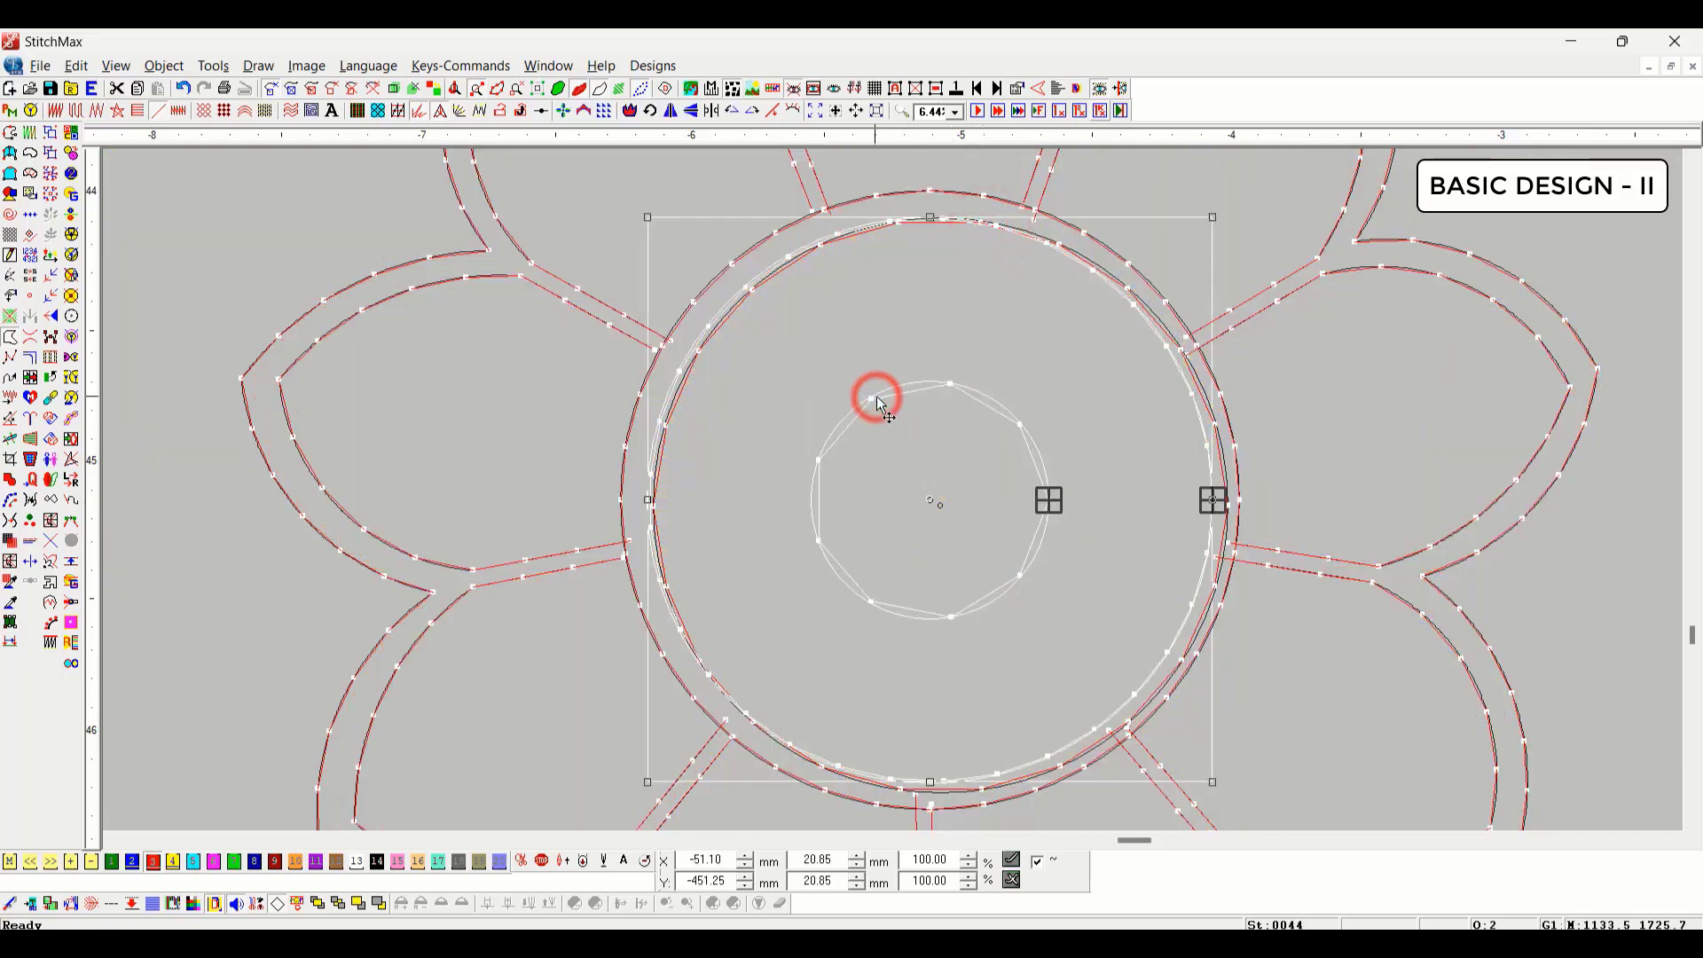
pyautogui.hotkey('ctrl', 'l')
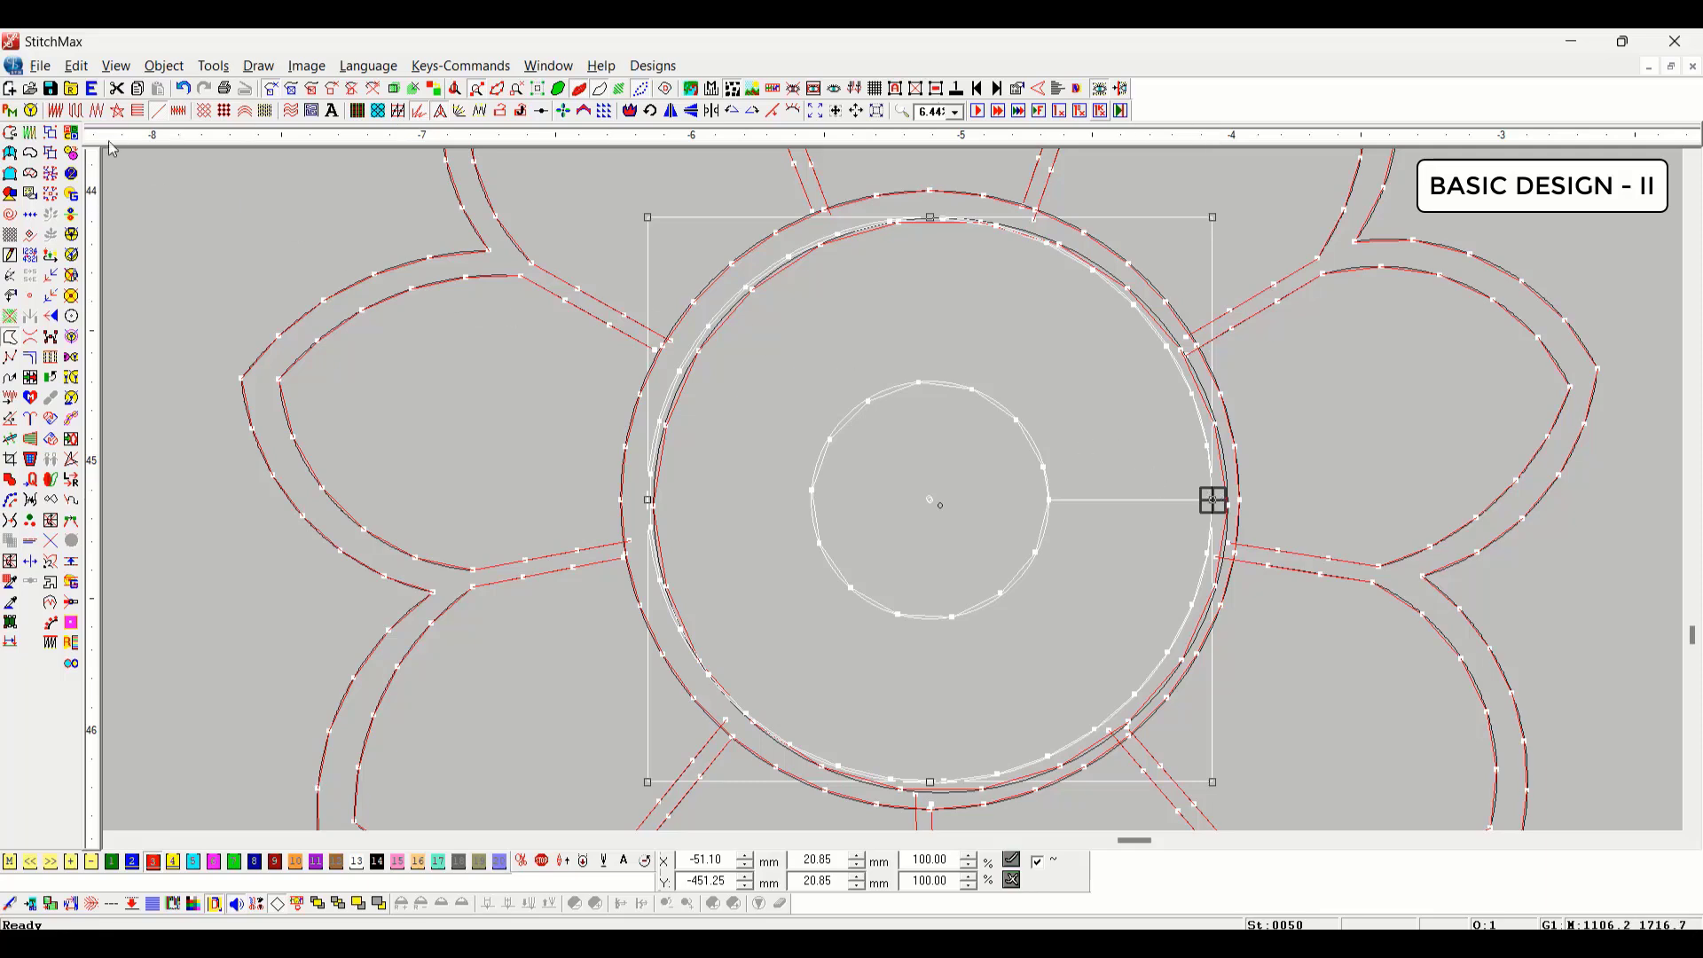
# Step: Fill the large flower's centre ring with satin stitch and turn off its short stitches
pyautogui.click(53, 111)
pyautogui.click(184, 269)
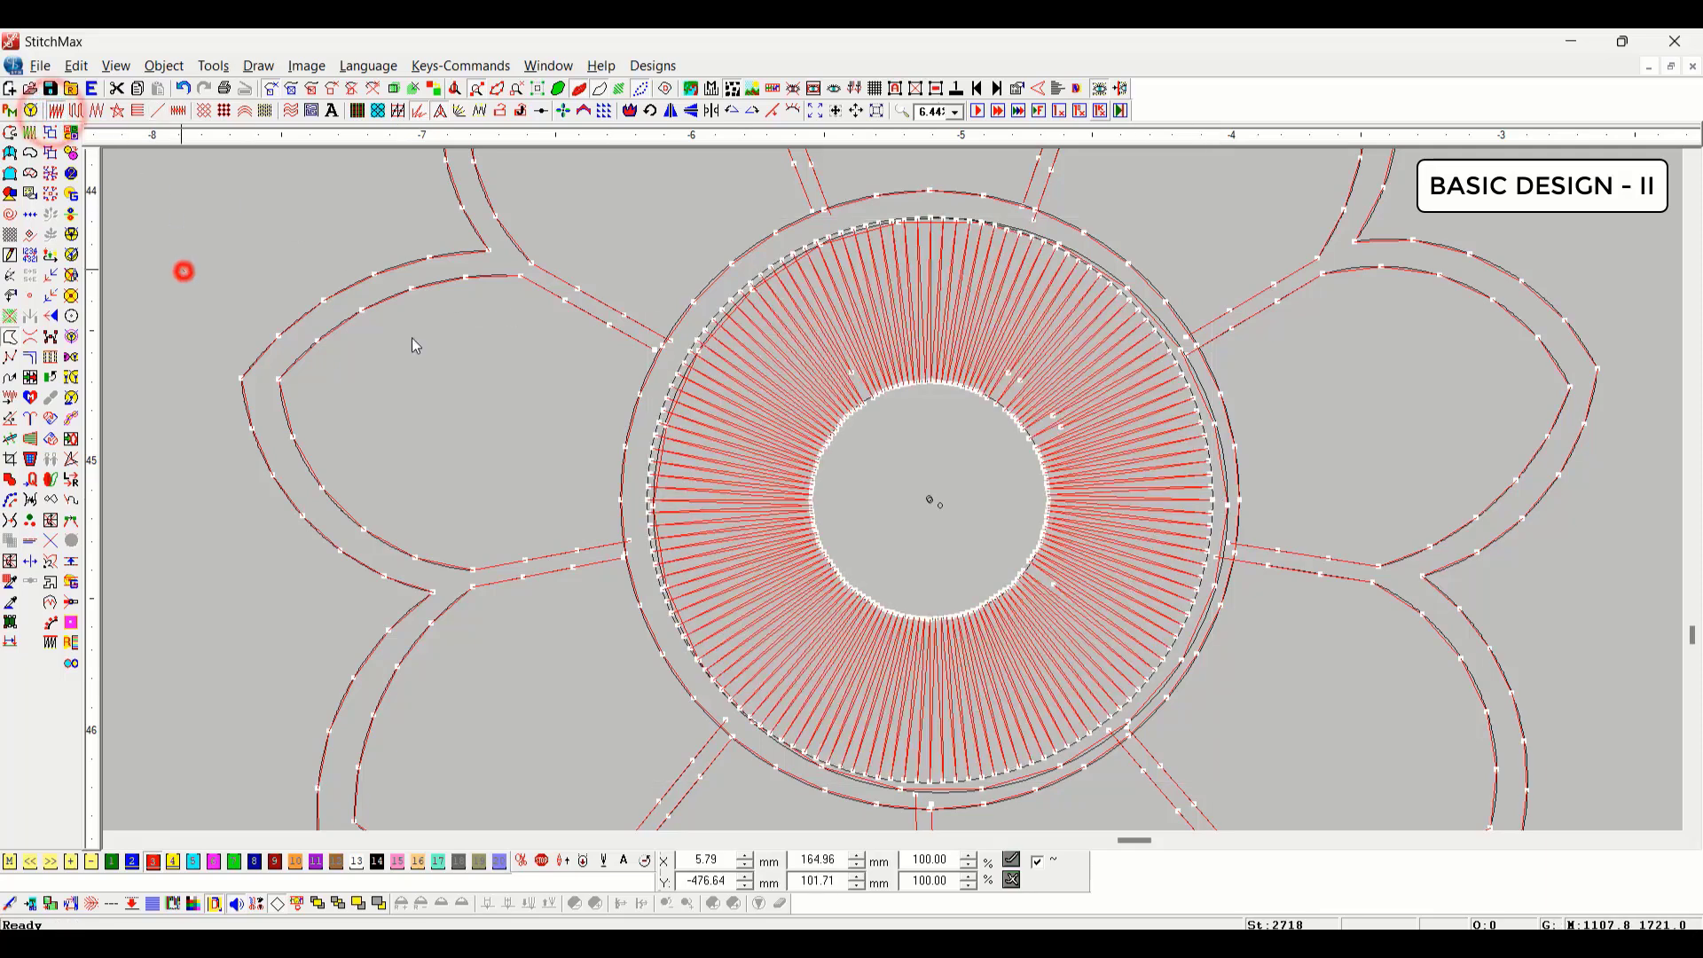
pyautogui.click(1054, 410)
pyautogui.click(422, 111)
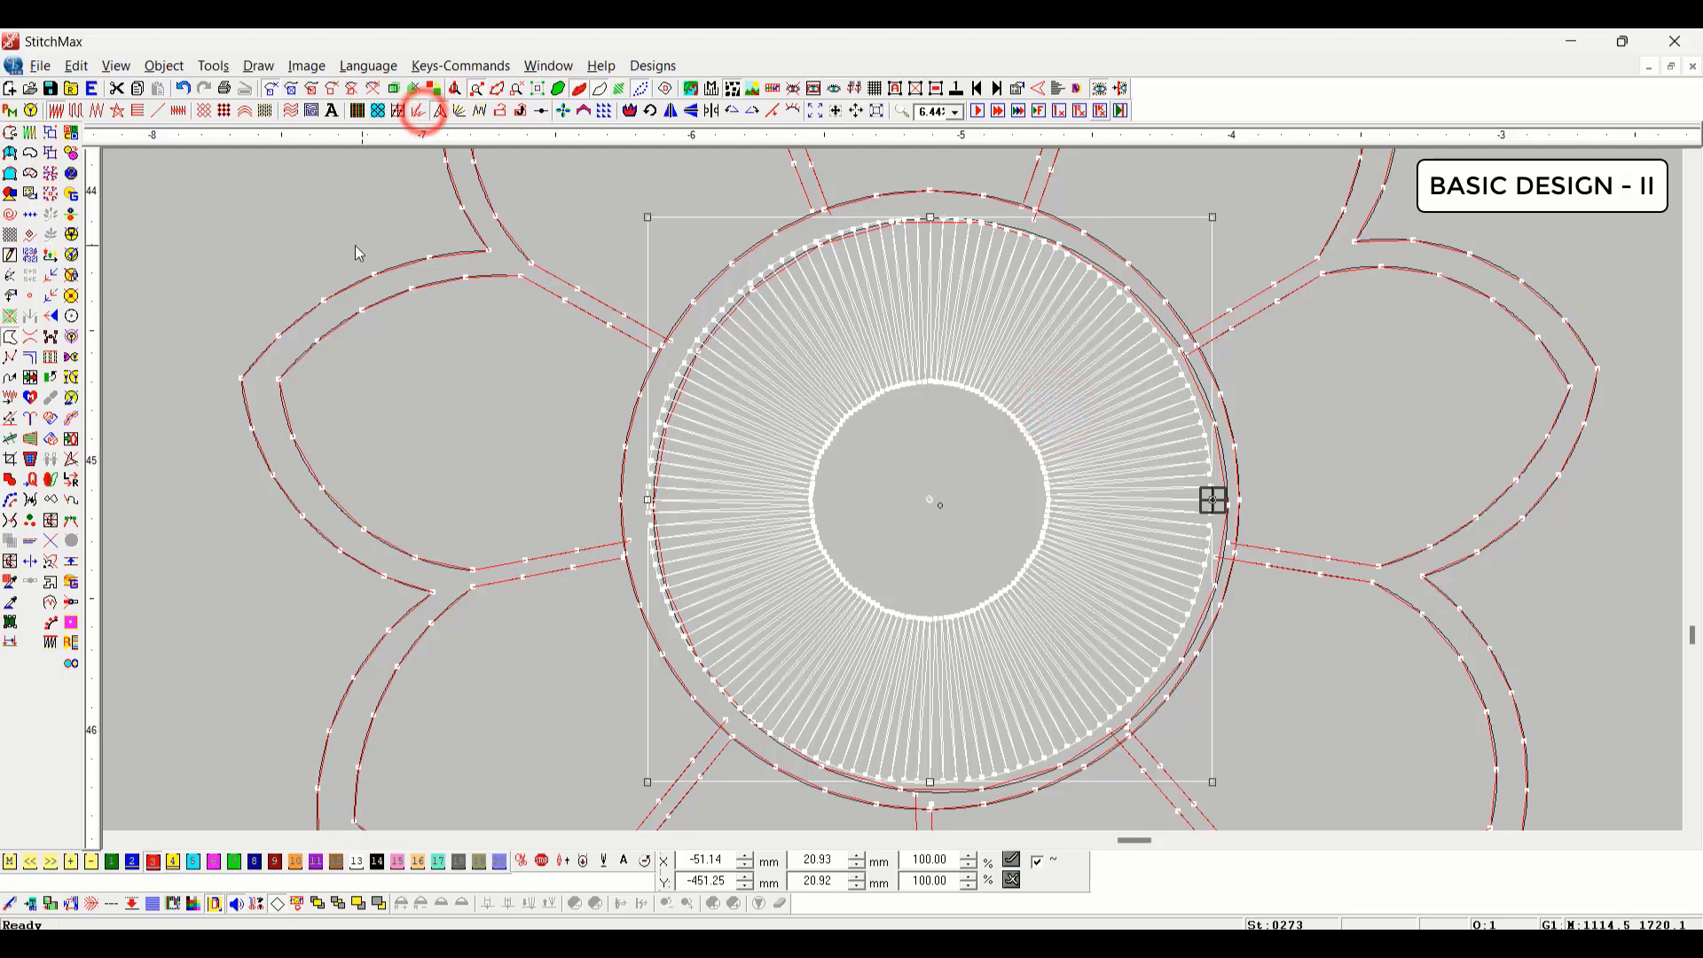
# Step: Recolour the satin-filled ring around the large flower's centre with yellow thread 4
pyautogui.click(353, 246)
pyautogui.click(803, 367)
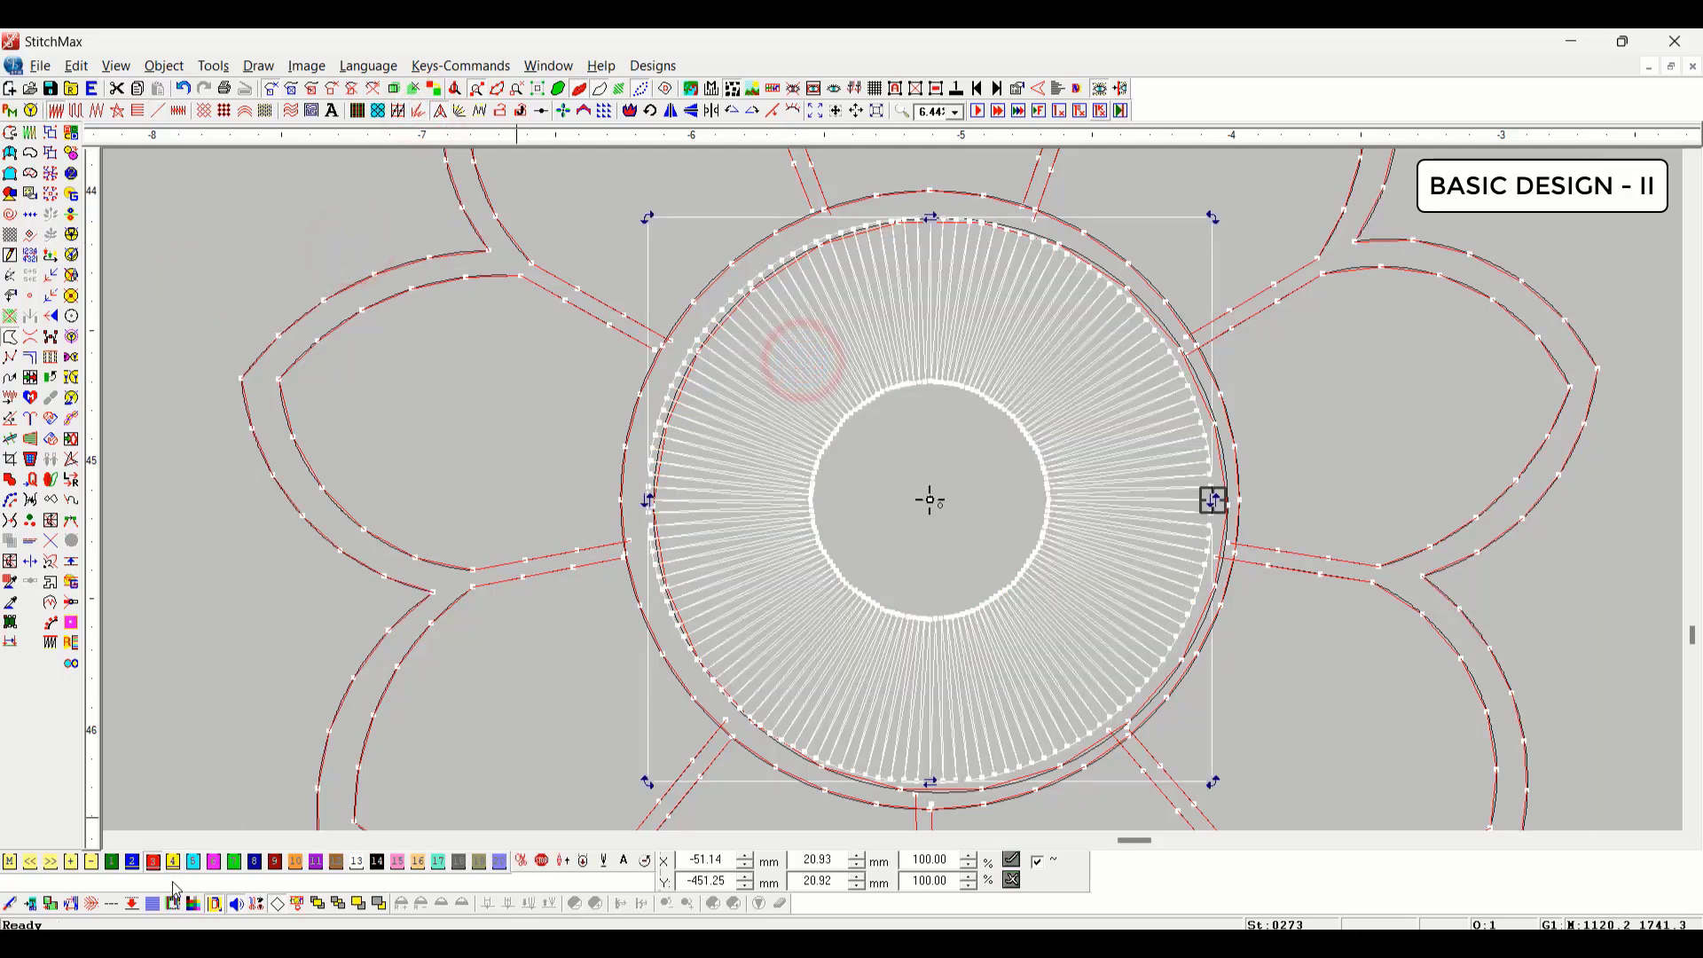
pyautogui.click(173, 862)
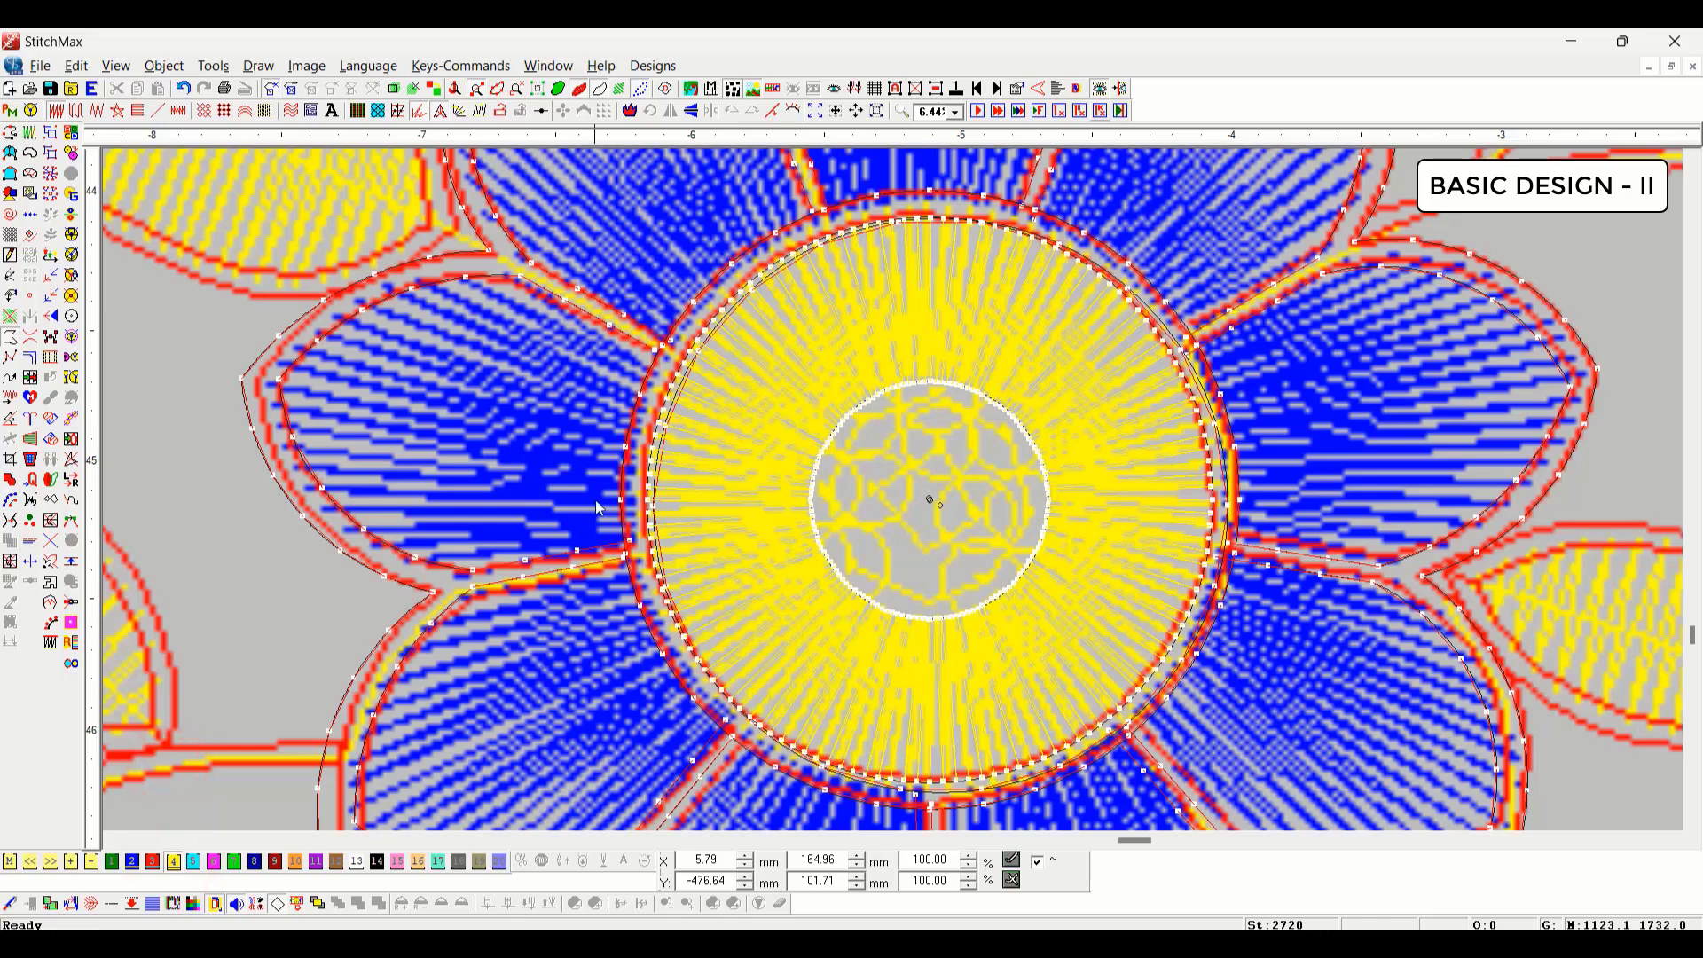
# Step: Trace the outer curve of the large flower's top petal with five boundary points running from notch to notch over the tip
pyautogui.scroll(5, 825, 545)
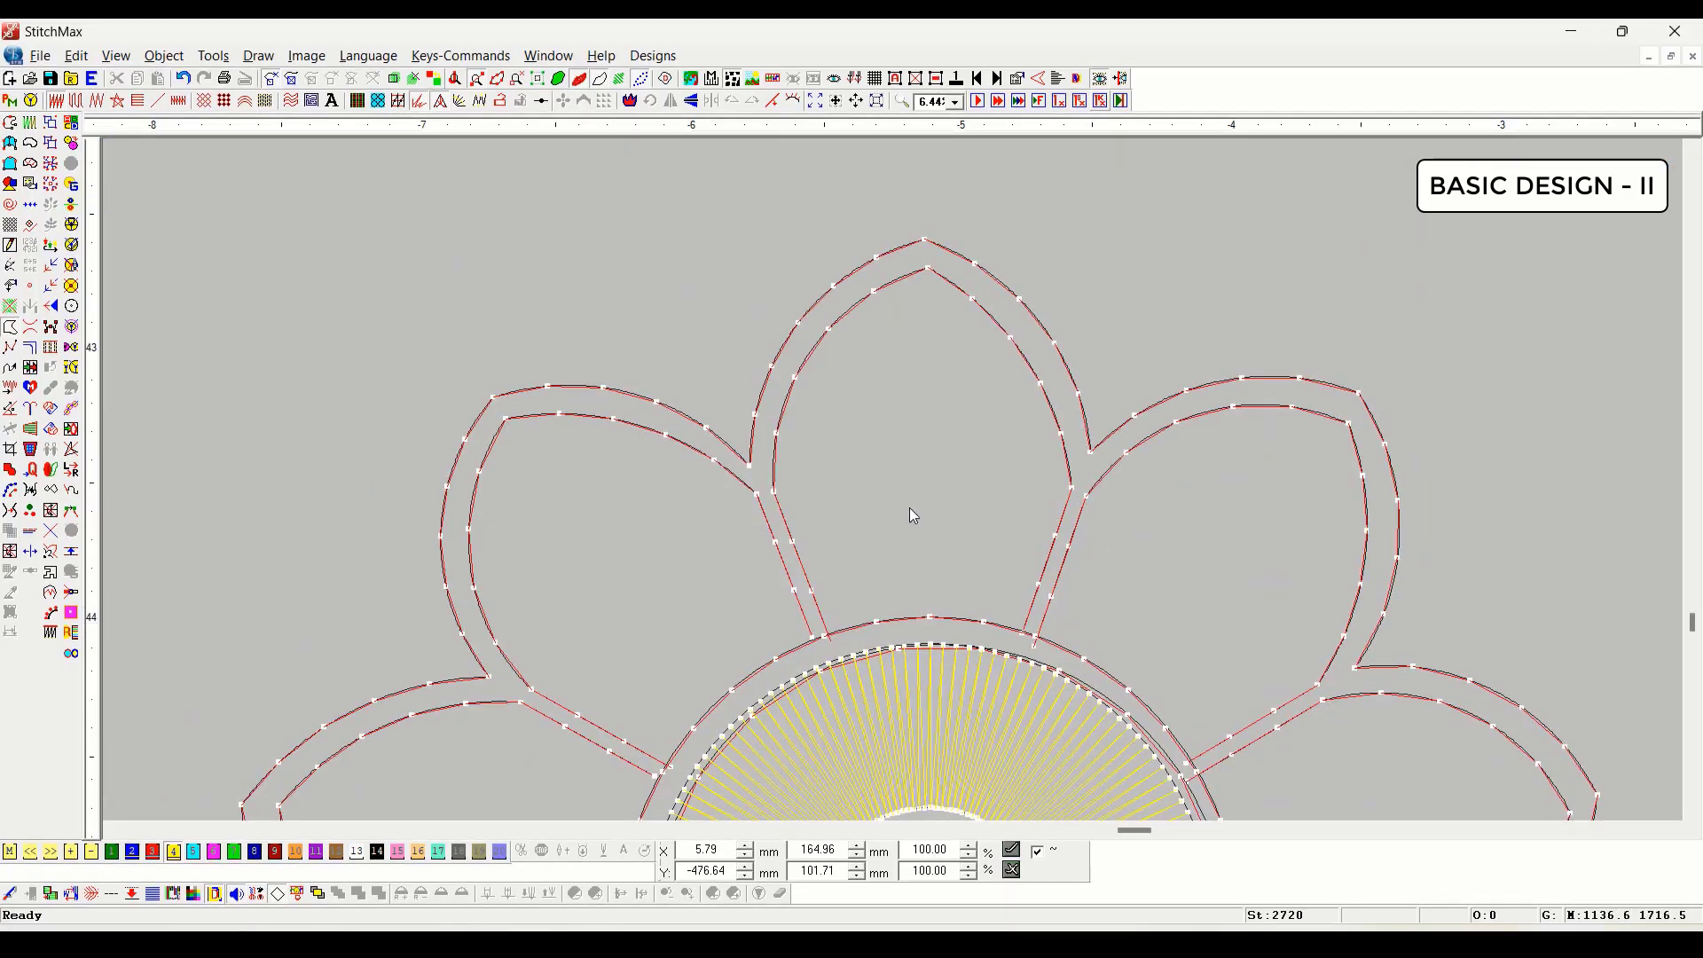
pyautogui.scroll(-3, 735, 595)
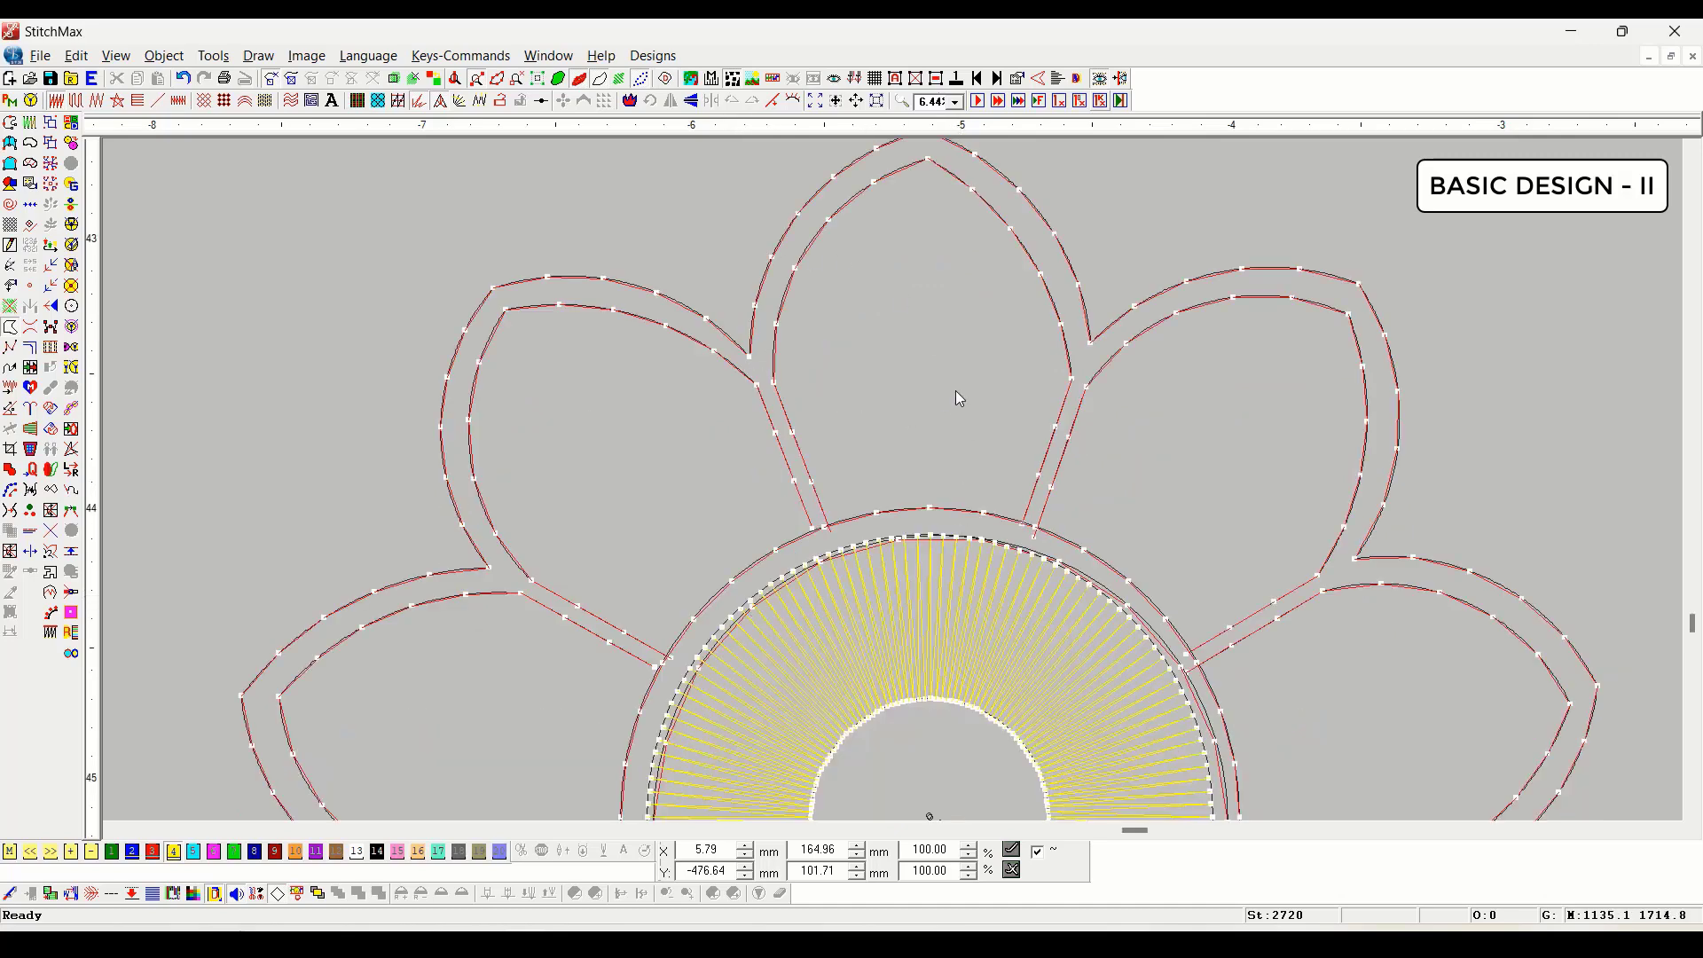
pyautogui.scroll(3, 955, 399)
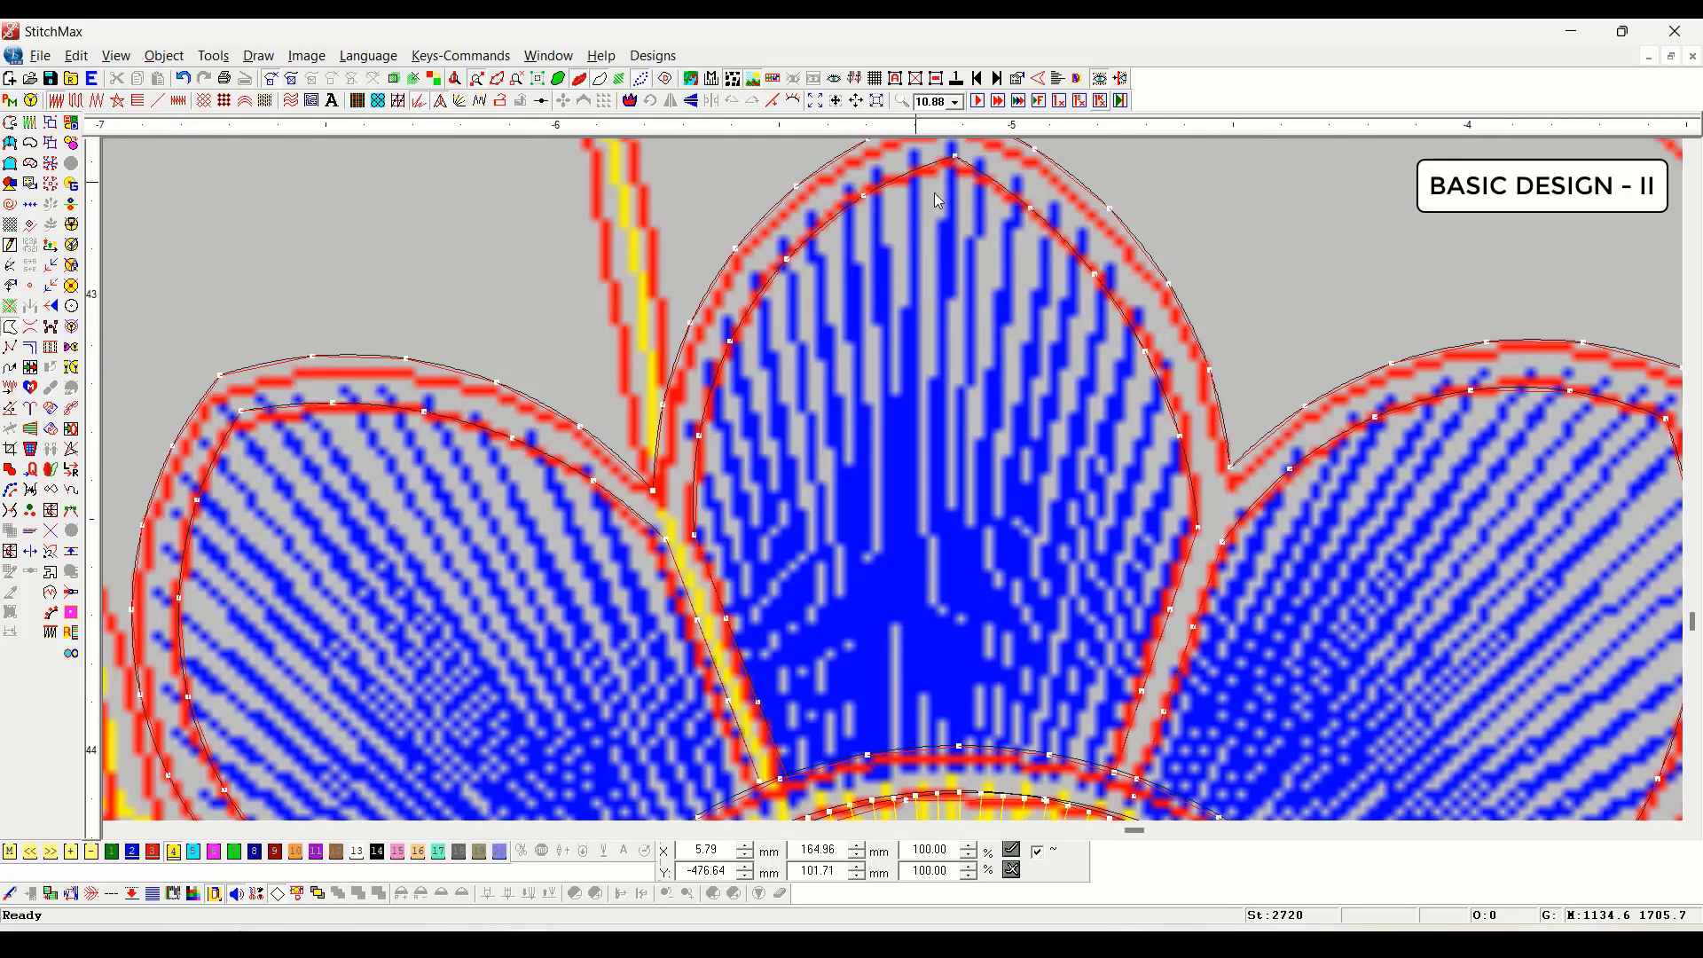
pyautogui.scroll(3, 860, 525)
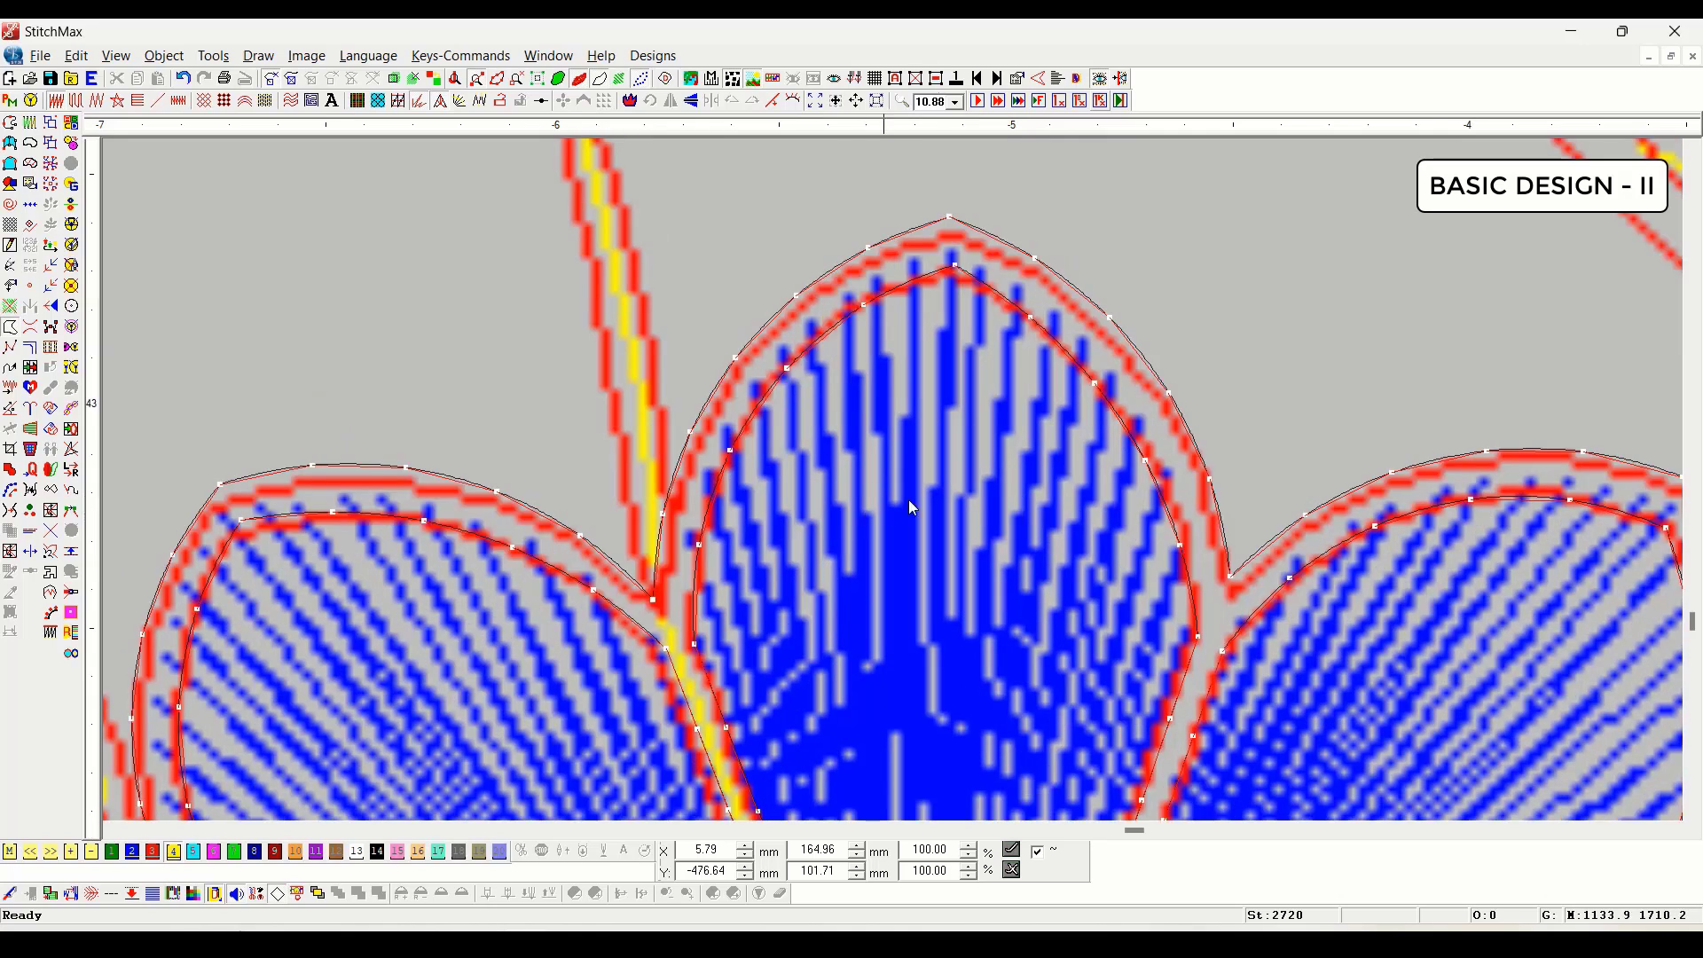
pyautogui.click(10, 165)
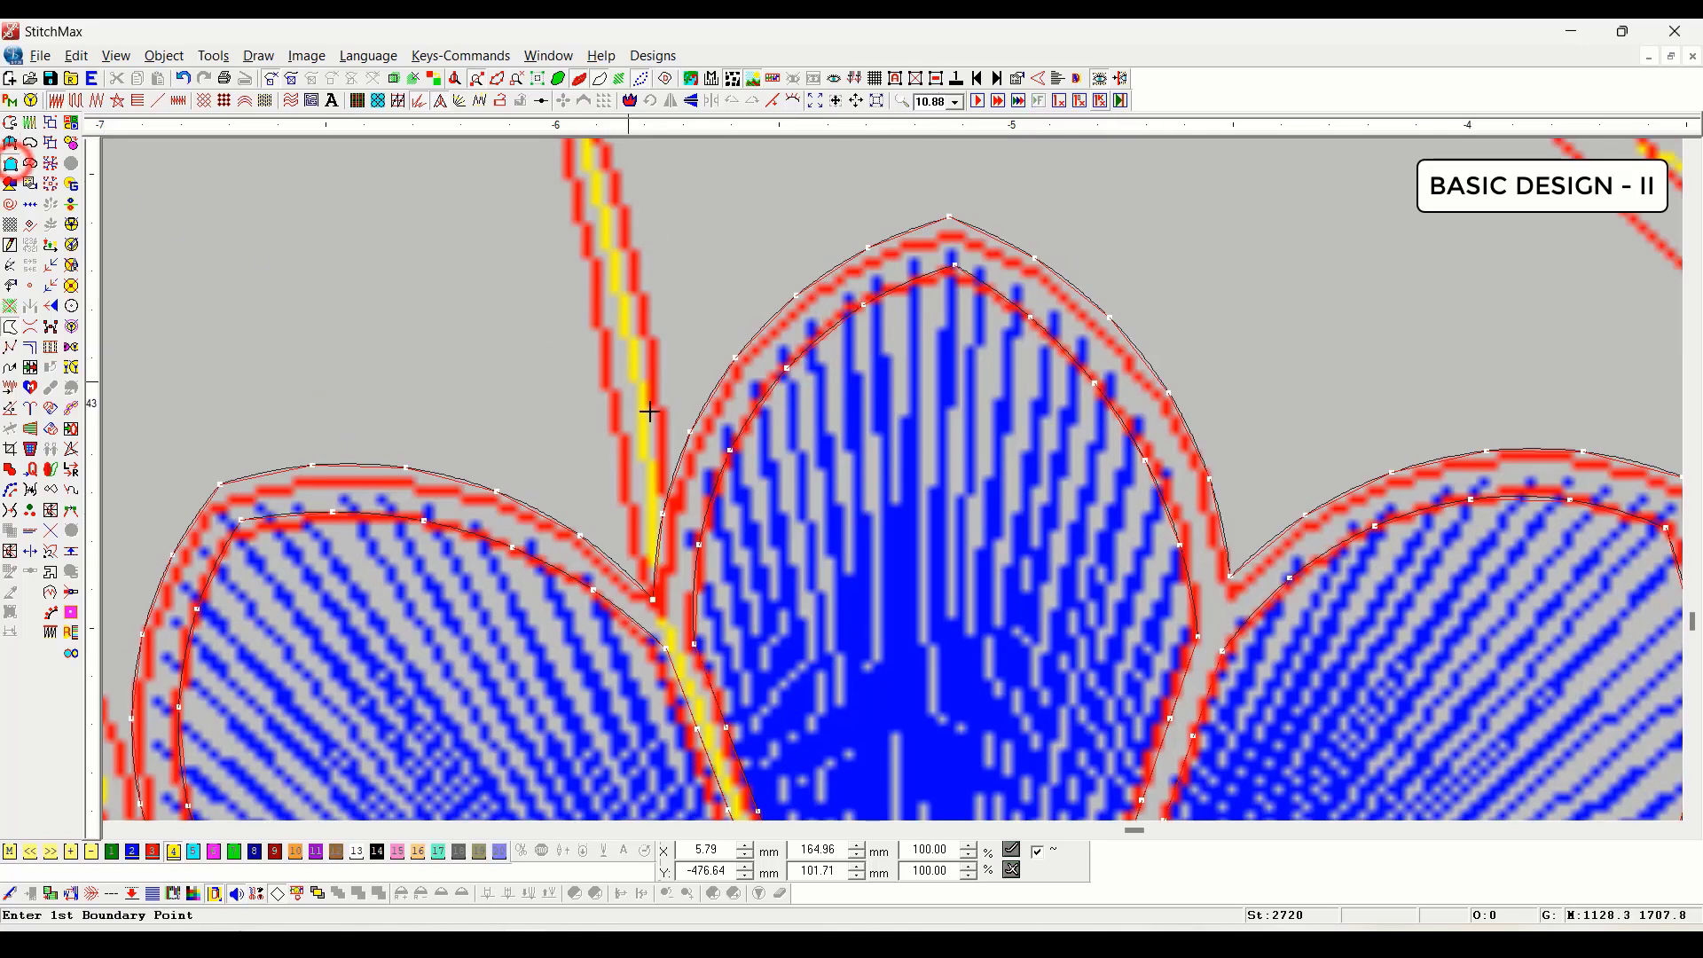
pyautogui.scroll(-3, 643, 391)
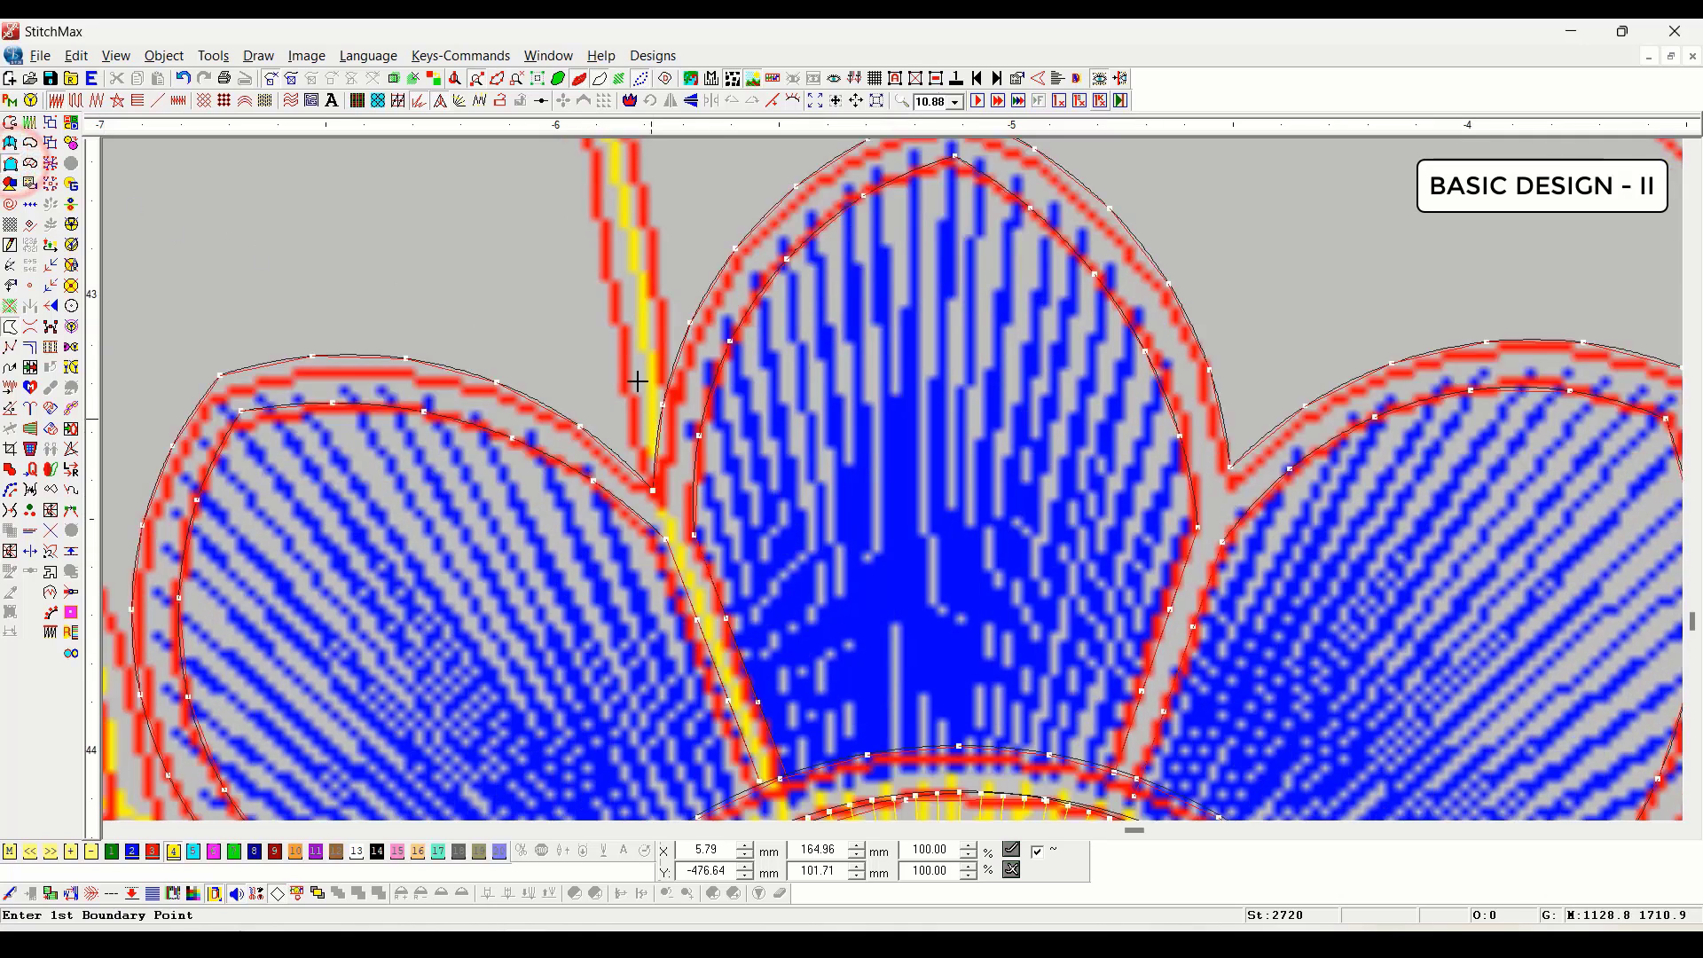
pyautogui.click(672, 531)
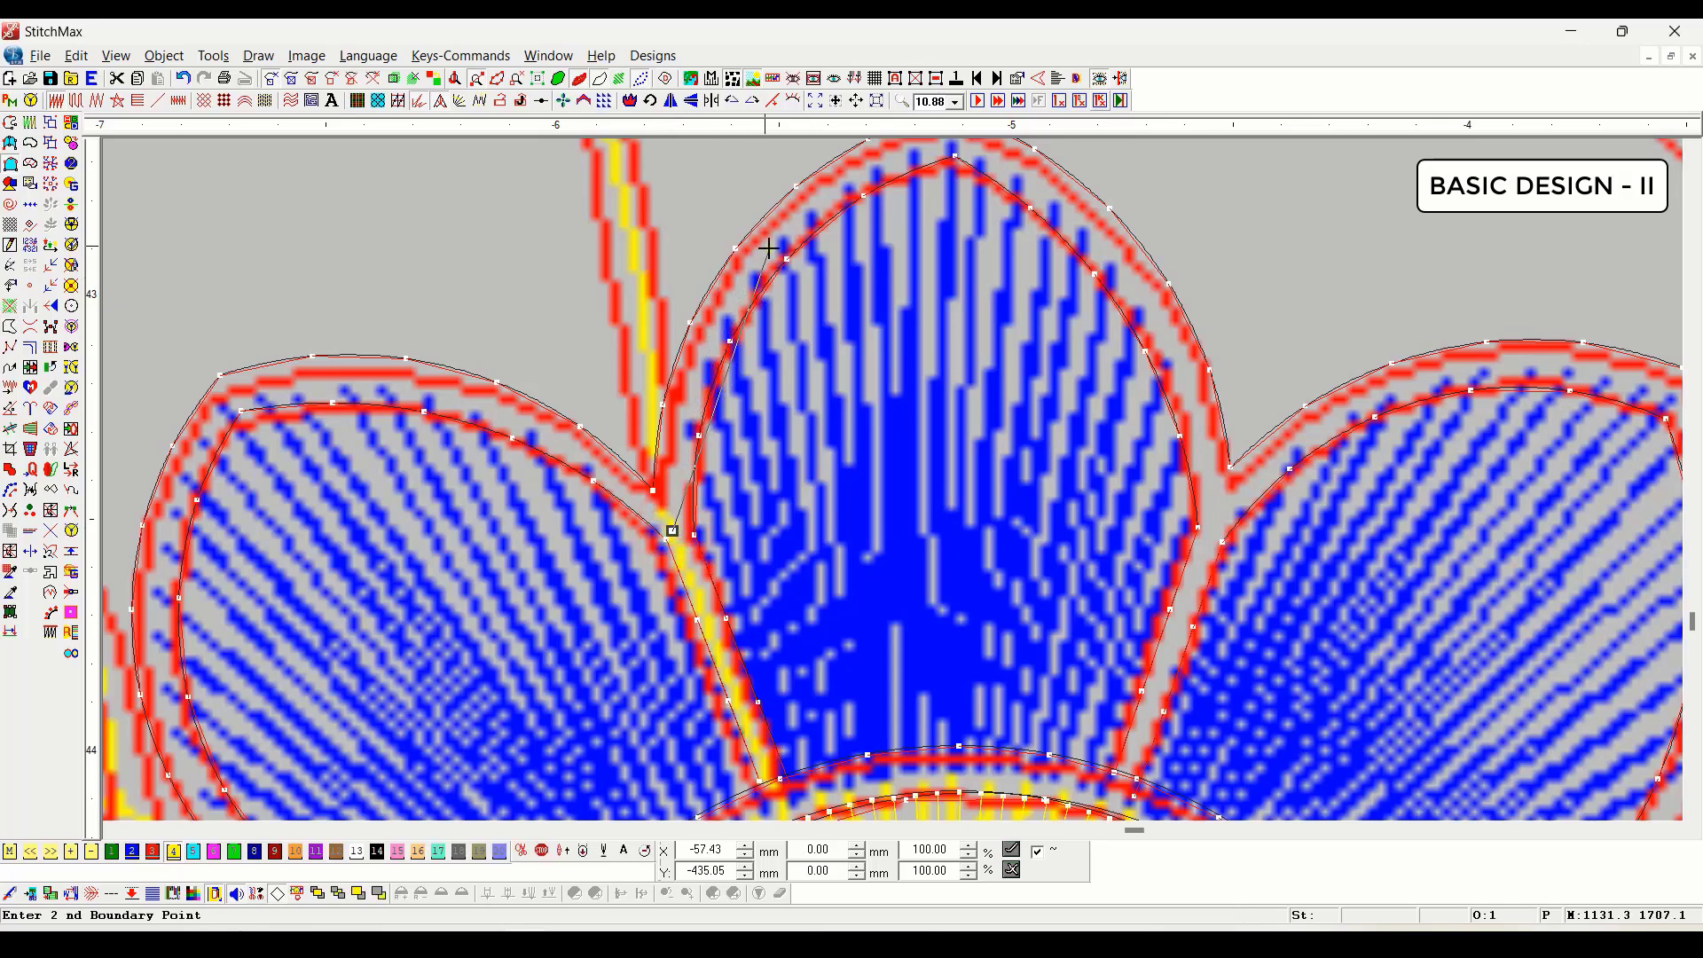
pyautogui.click(770, 250)
pyautogui.click(953, 147)
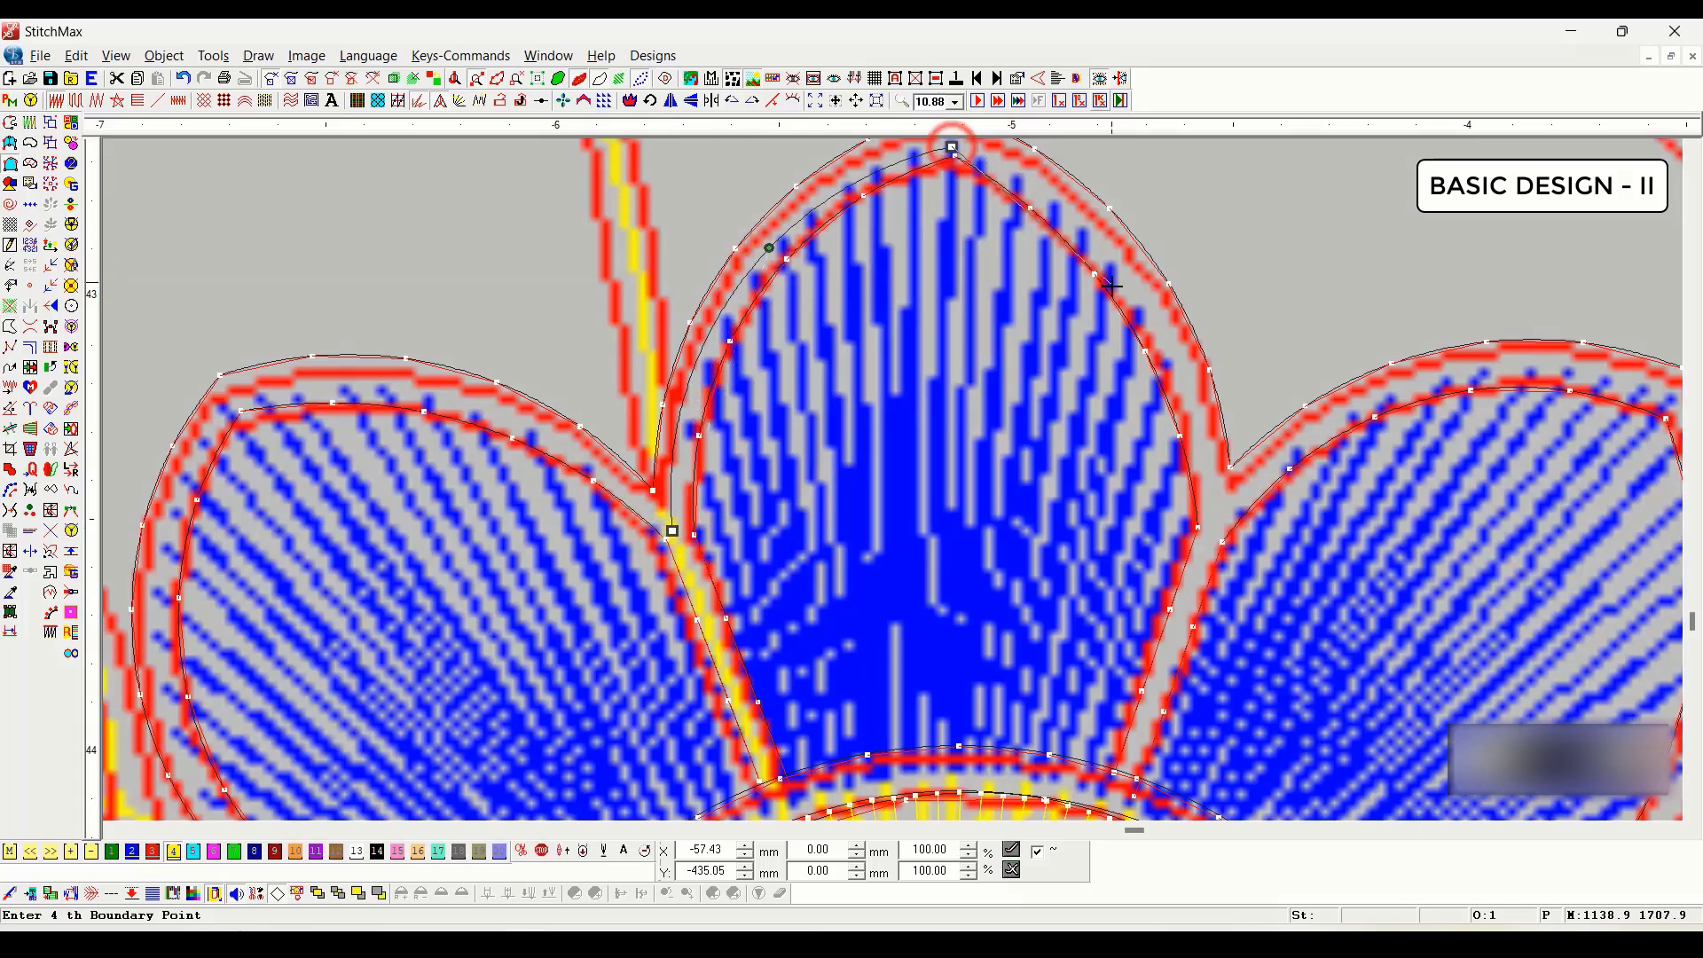
pyautogui.click(1132, 279)
pyautogui.click(1219, 511)
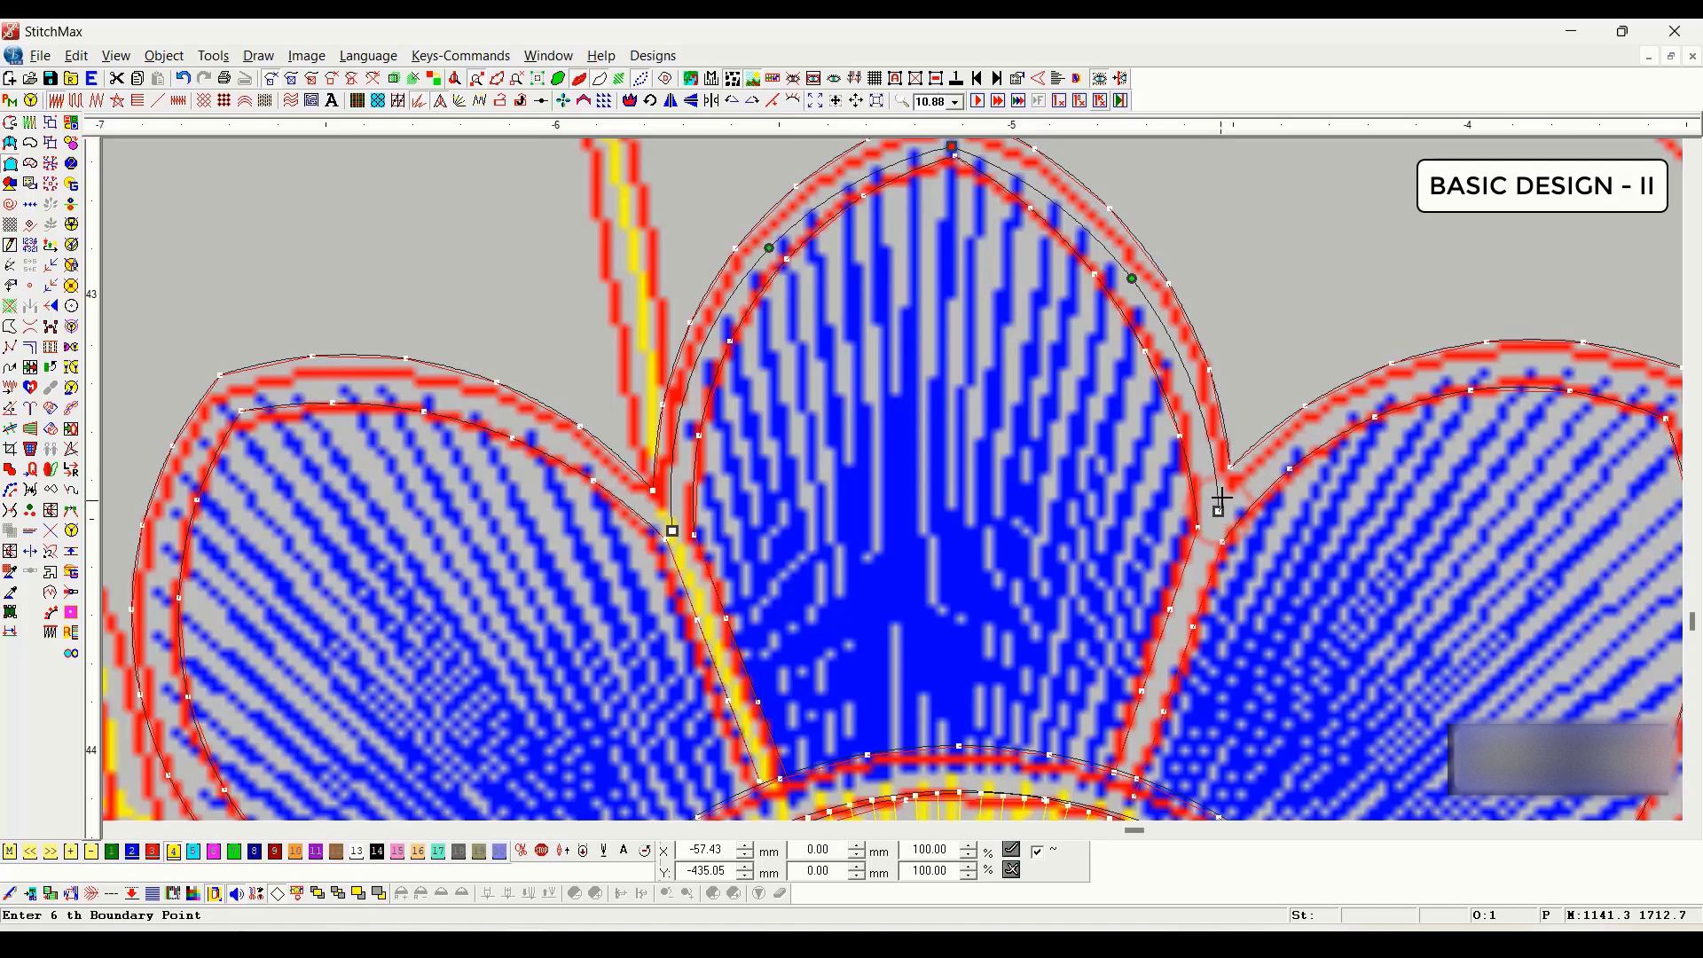
# Step: Add the second, three-point curve along the centre ring below the top petal and generate the petal fill, about 12 by 14.5 mm
pyautogui.scroll(-5, 845, 636)
pyautogui.scroll(1, 1123, 410)
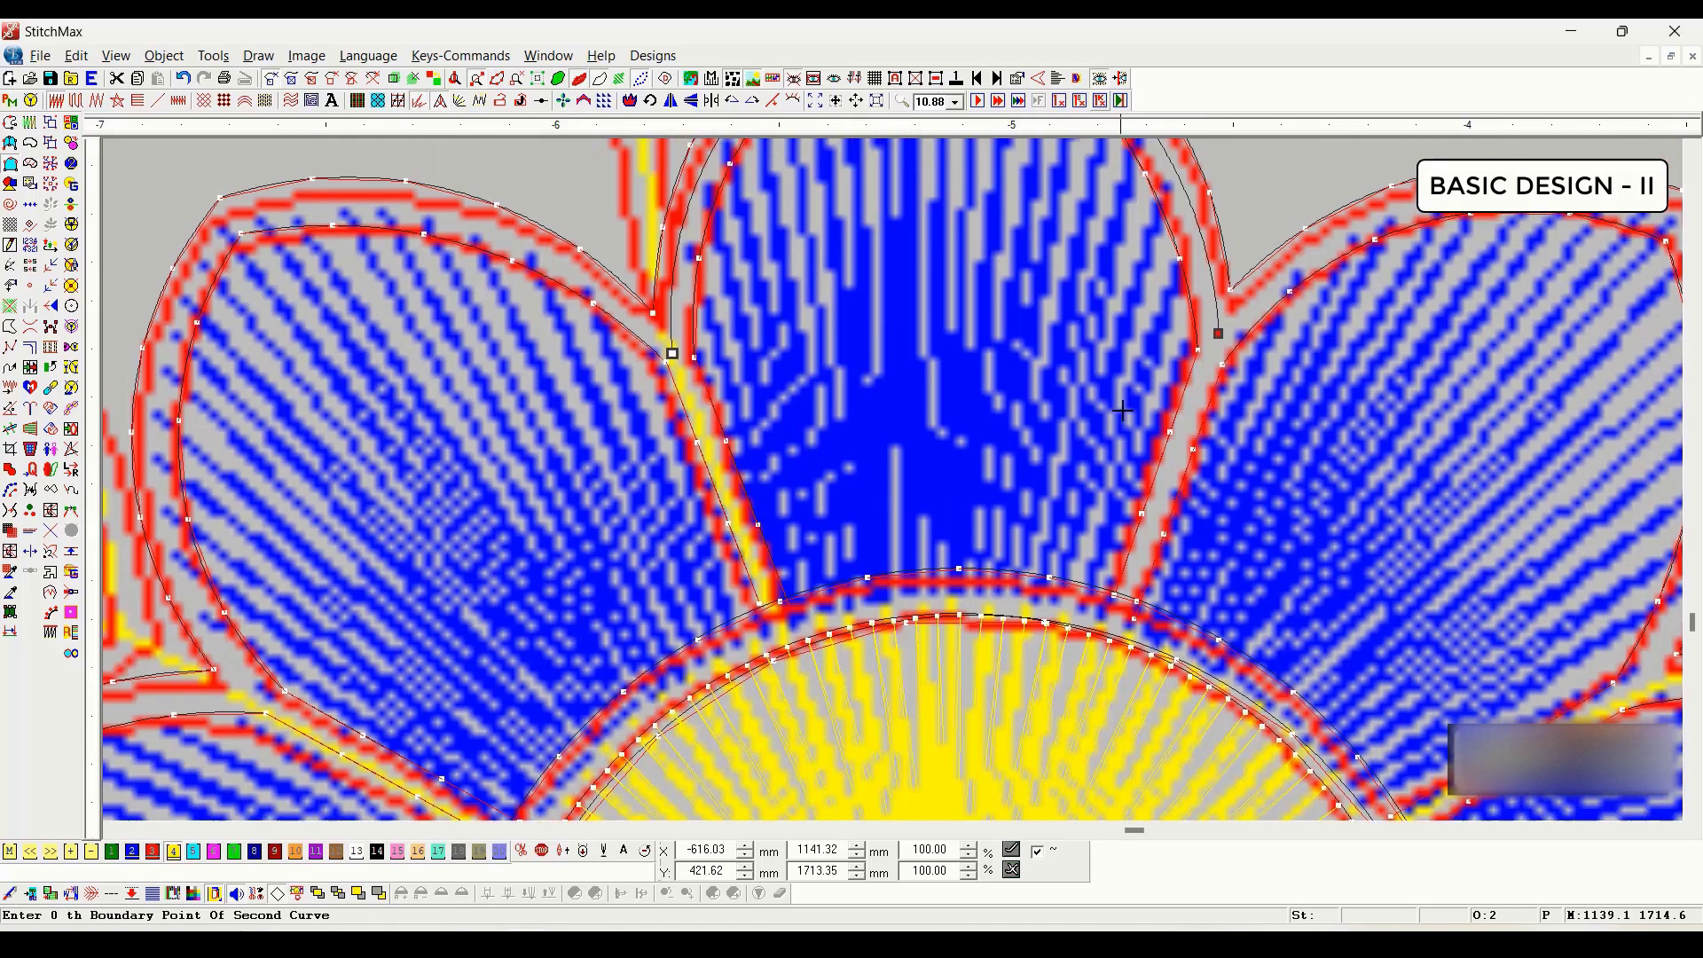
pyautogui.click(789, 633)
pyautogui.click(918, 607)
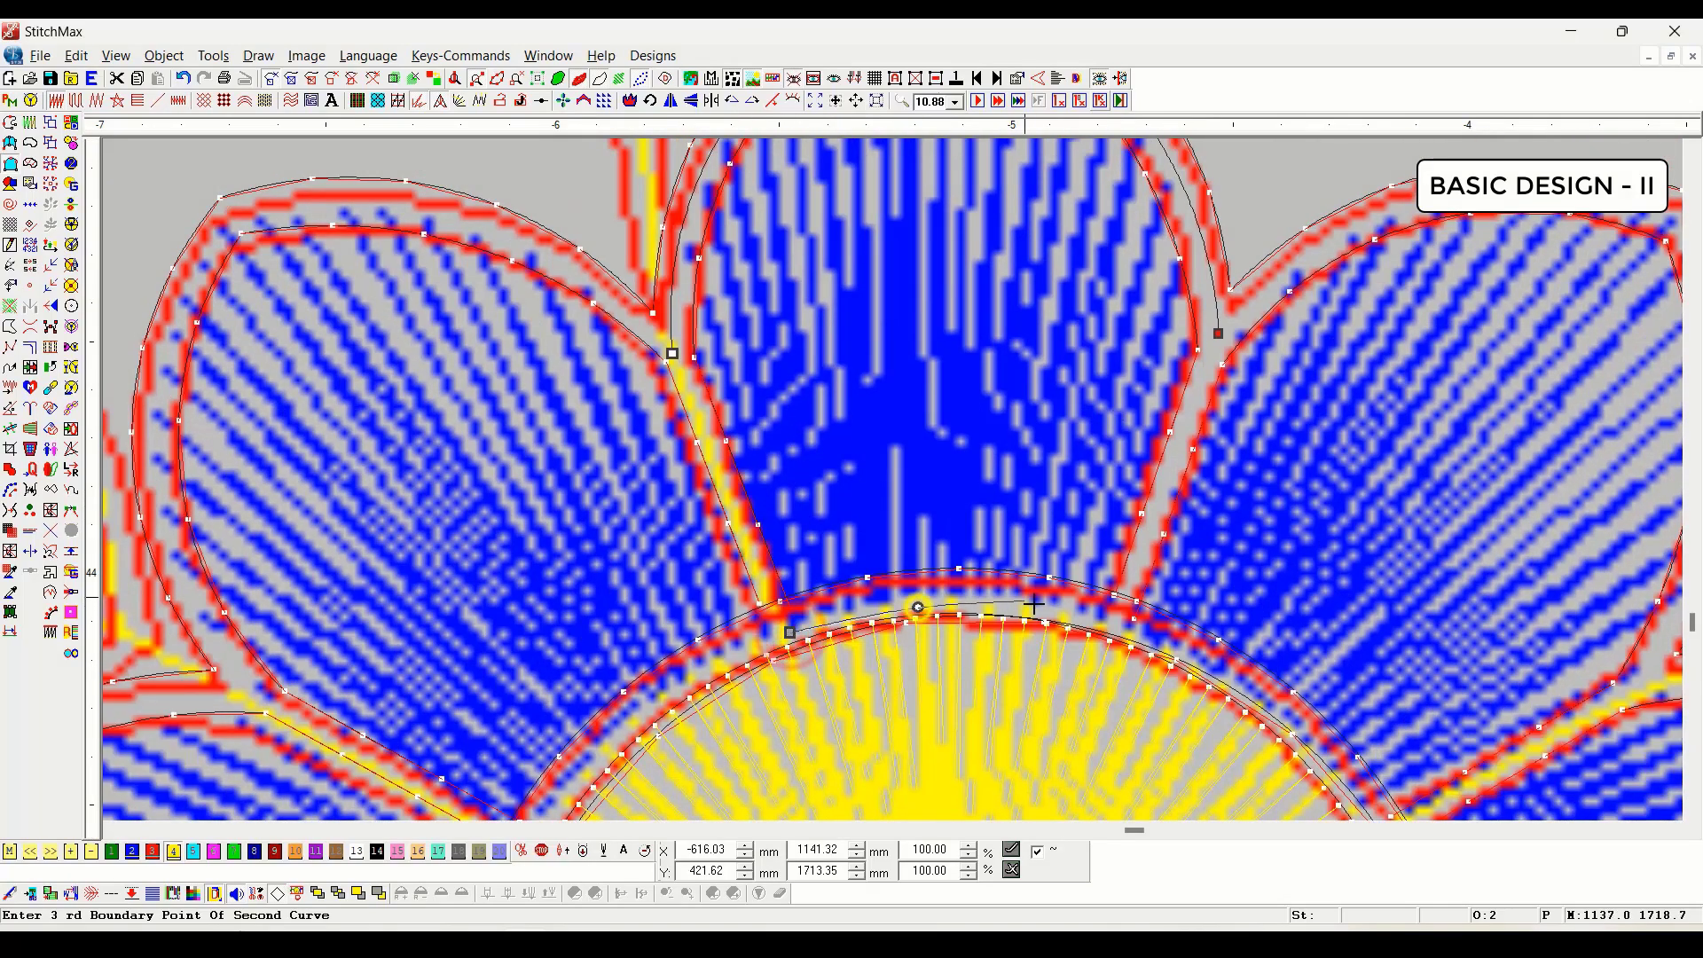
pyautogui.click(1095, 624)
pyautogui.press('Return')
pyautogui.scroll(3, 803, 643)
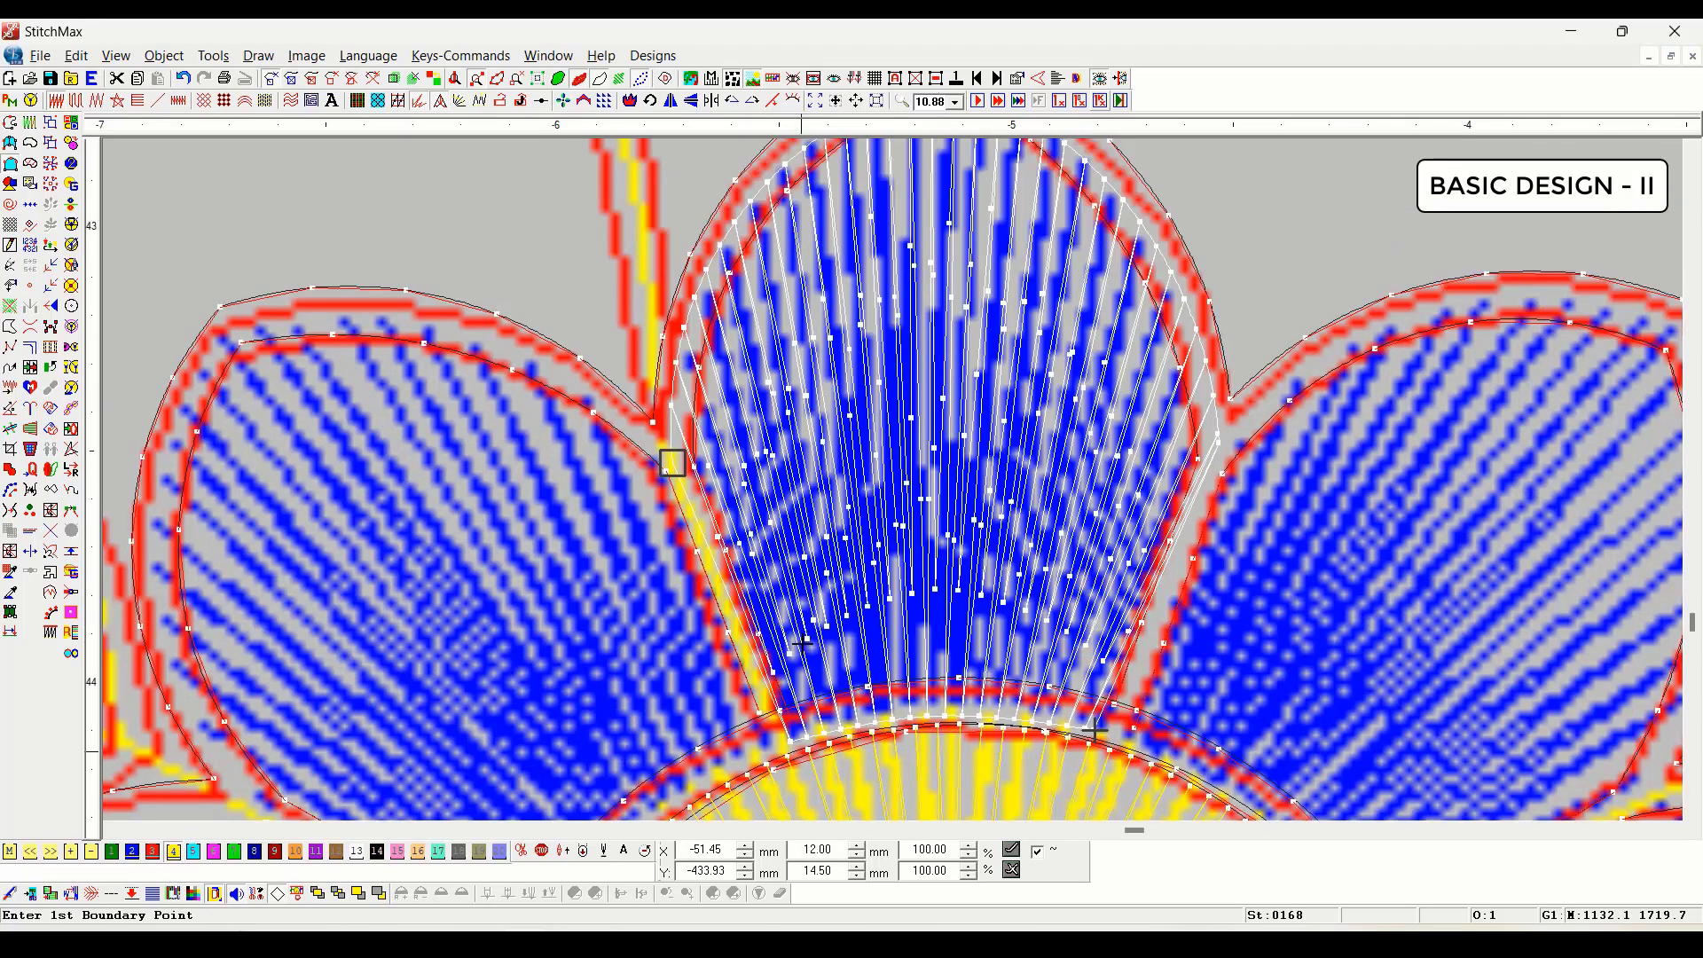
pyautogui.scroll(-3, 814, 641)
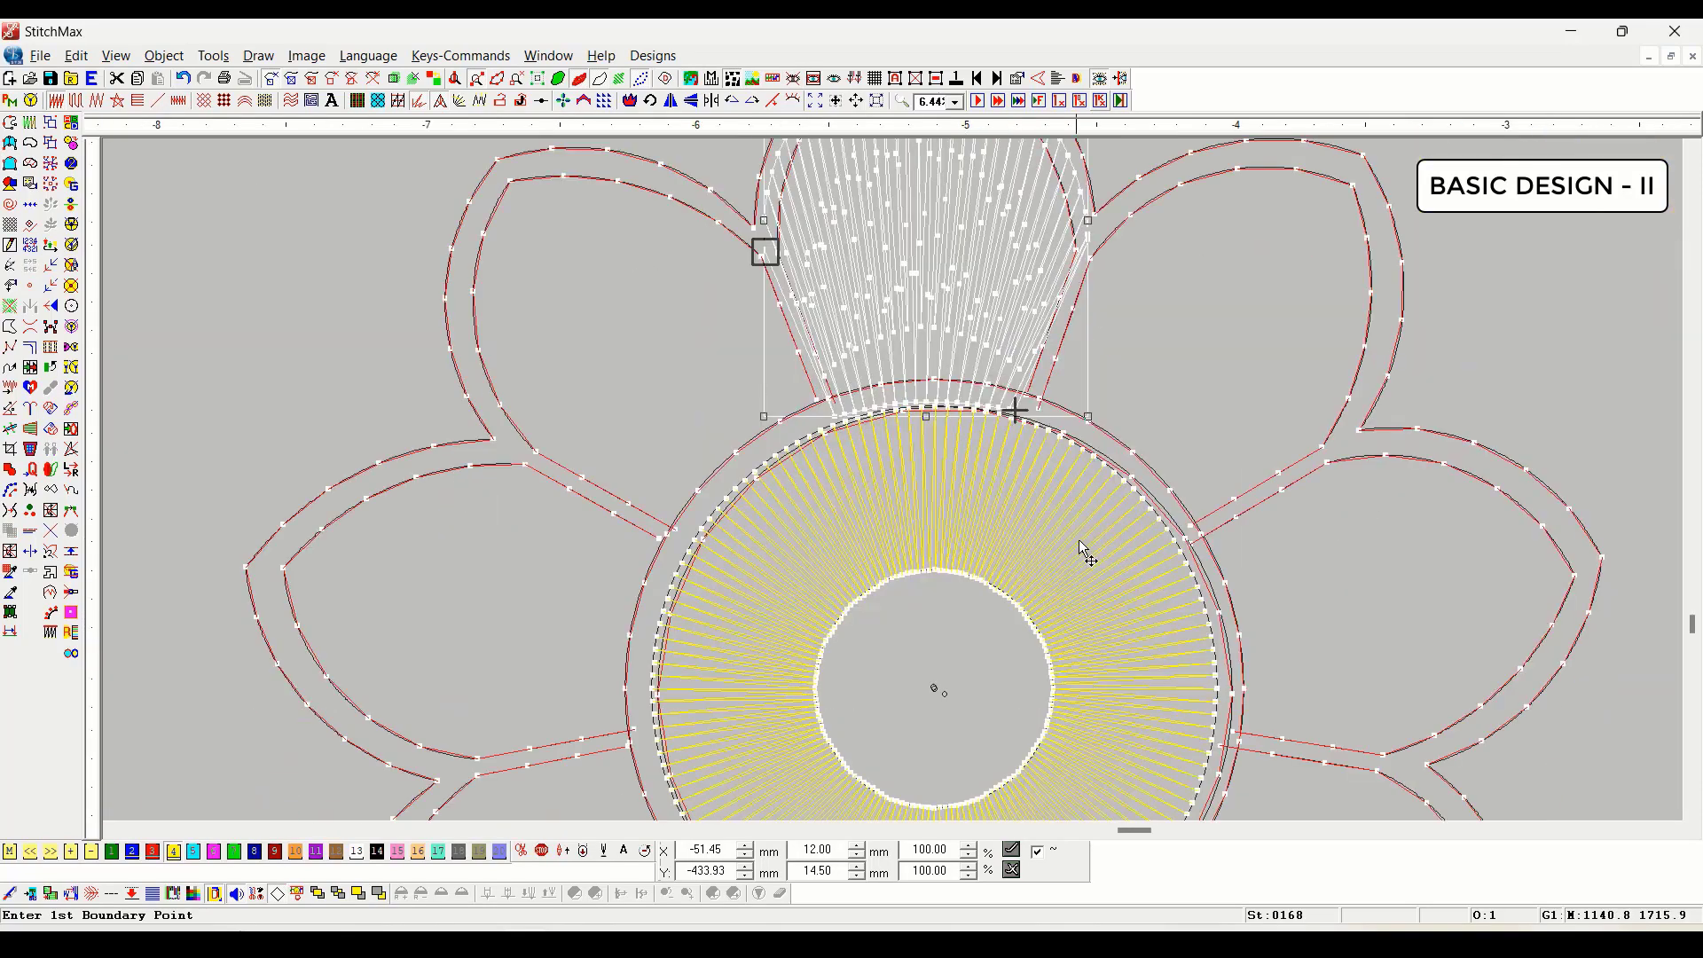
# Step: Turn off short stitches for the top petal's fill and open up its stitch density
pyautogui.click(417, 101)
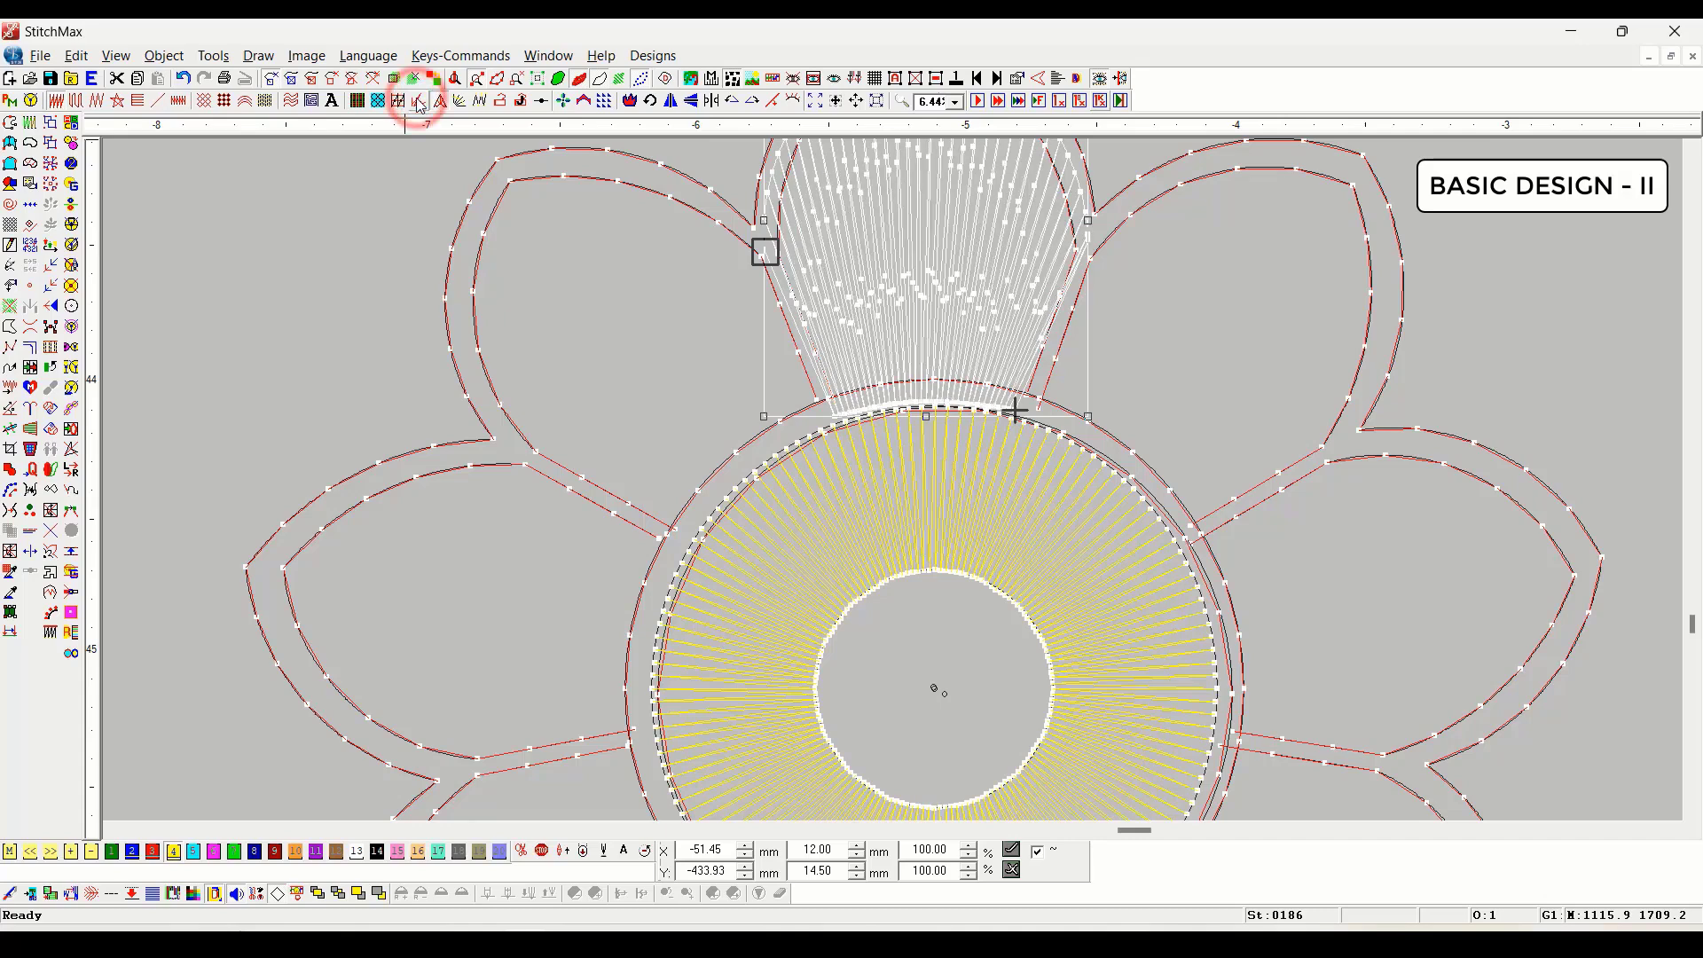
pyautogui.rightClick(418, 101)
pyautogui.press('Return')
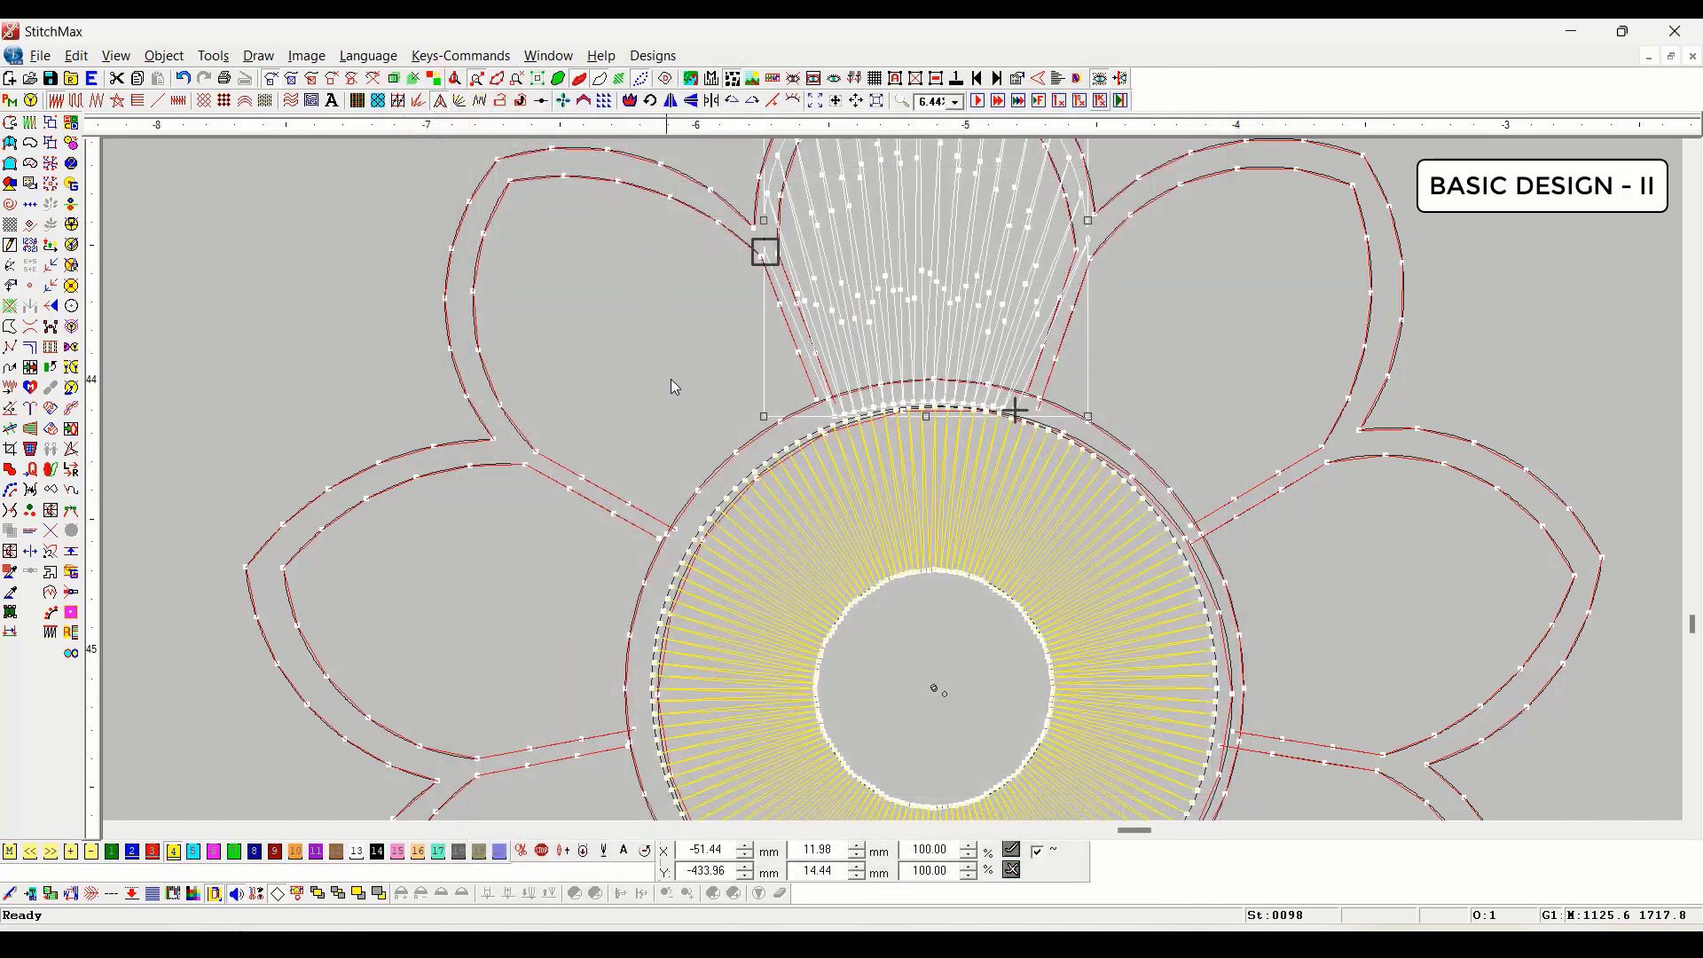
# Step: Remove the yellow top petal fill and make blue thread 2 the active colour
pyautogui.scroll(-2, 673, 390)
pyautogui.click(473, 435)
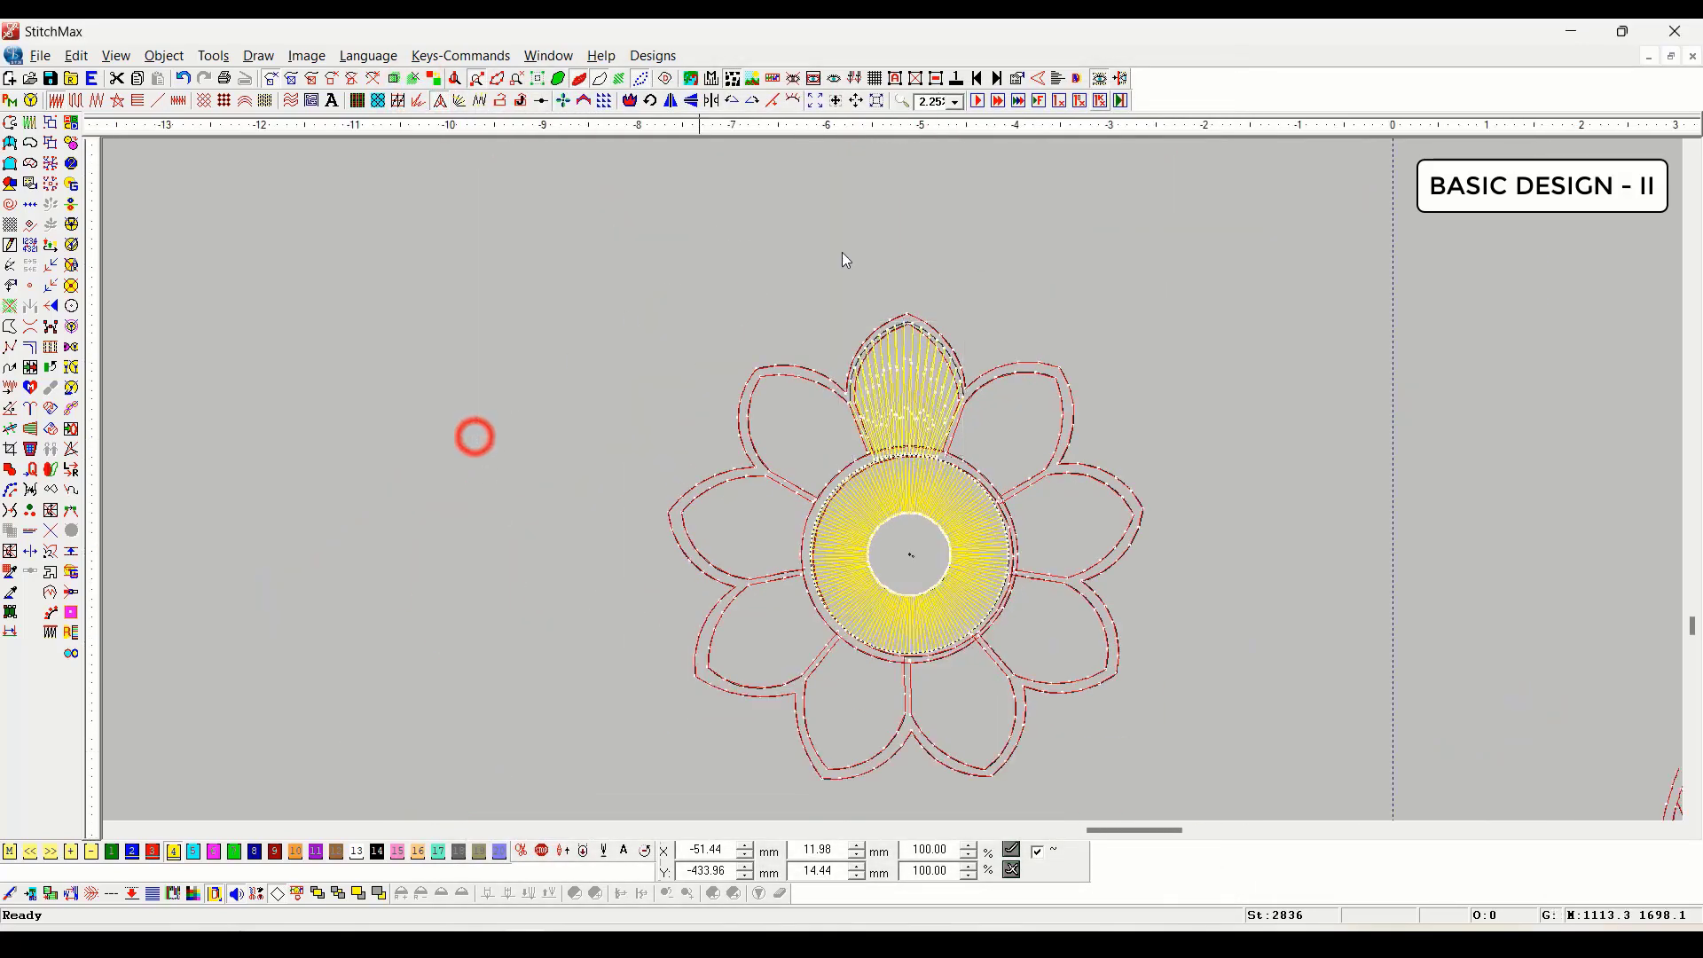
pyautogui.click(897, 373)
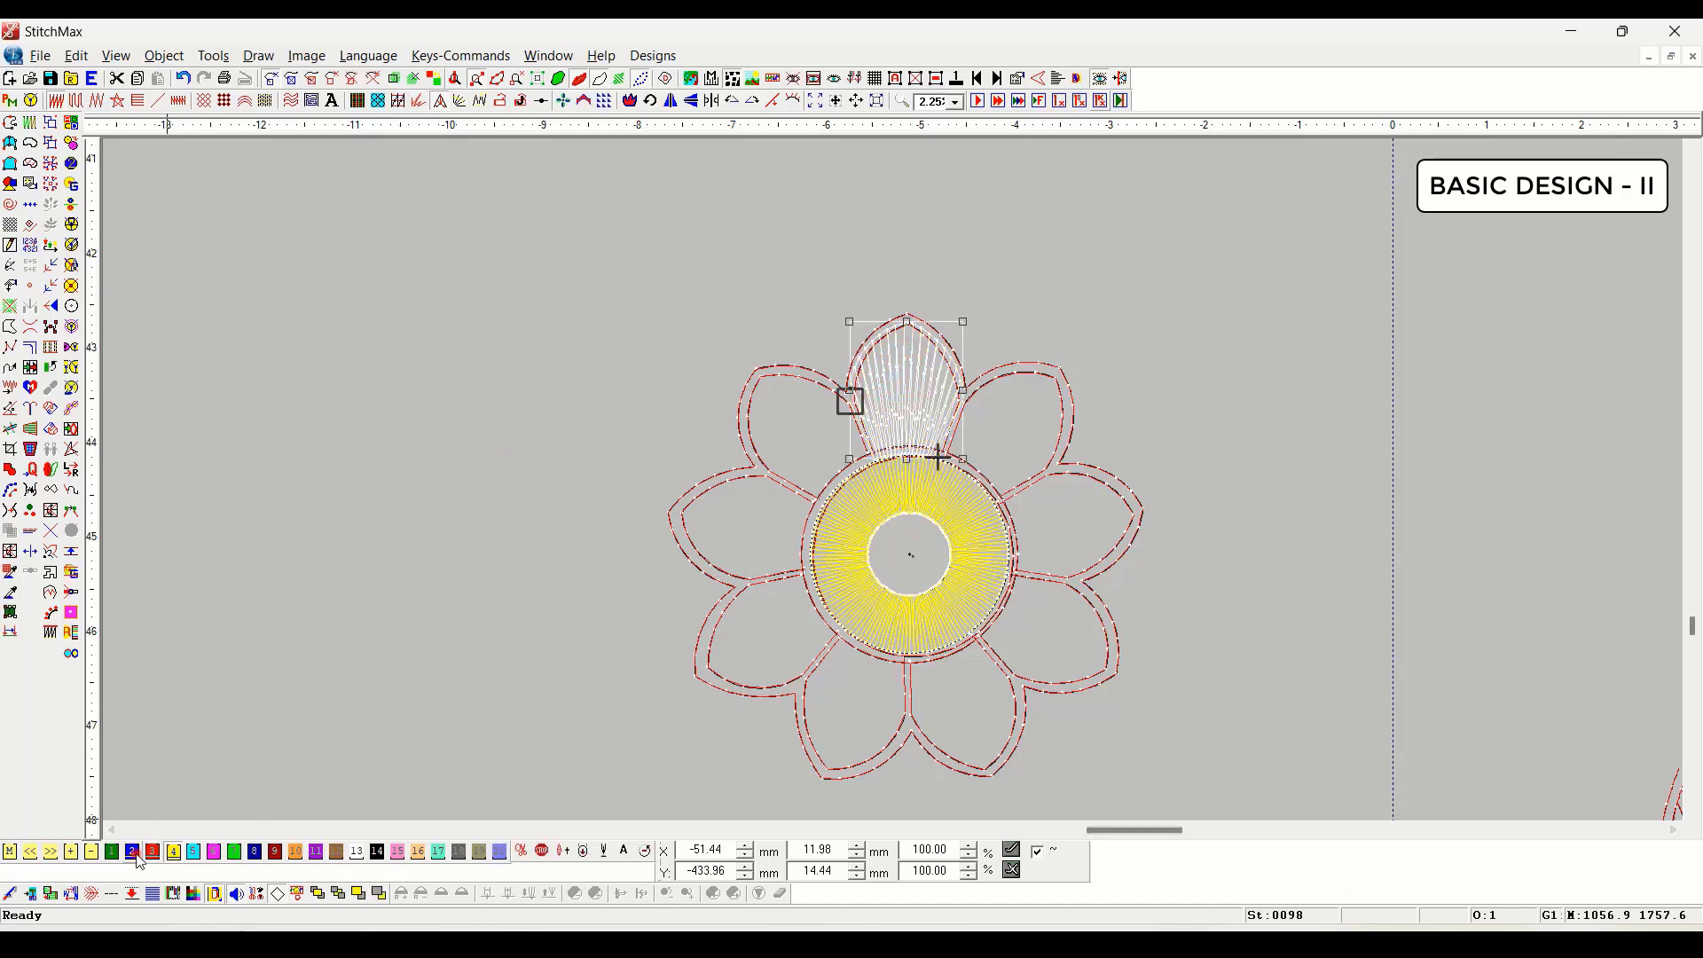
# Step: Trace the top petal's outer curve in blue with five boundary points between its double outlines, from notch over the tip to notch
pyautogui.scroll(2, 1102, 509)
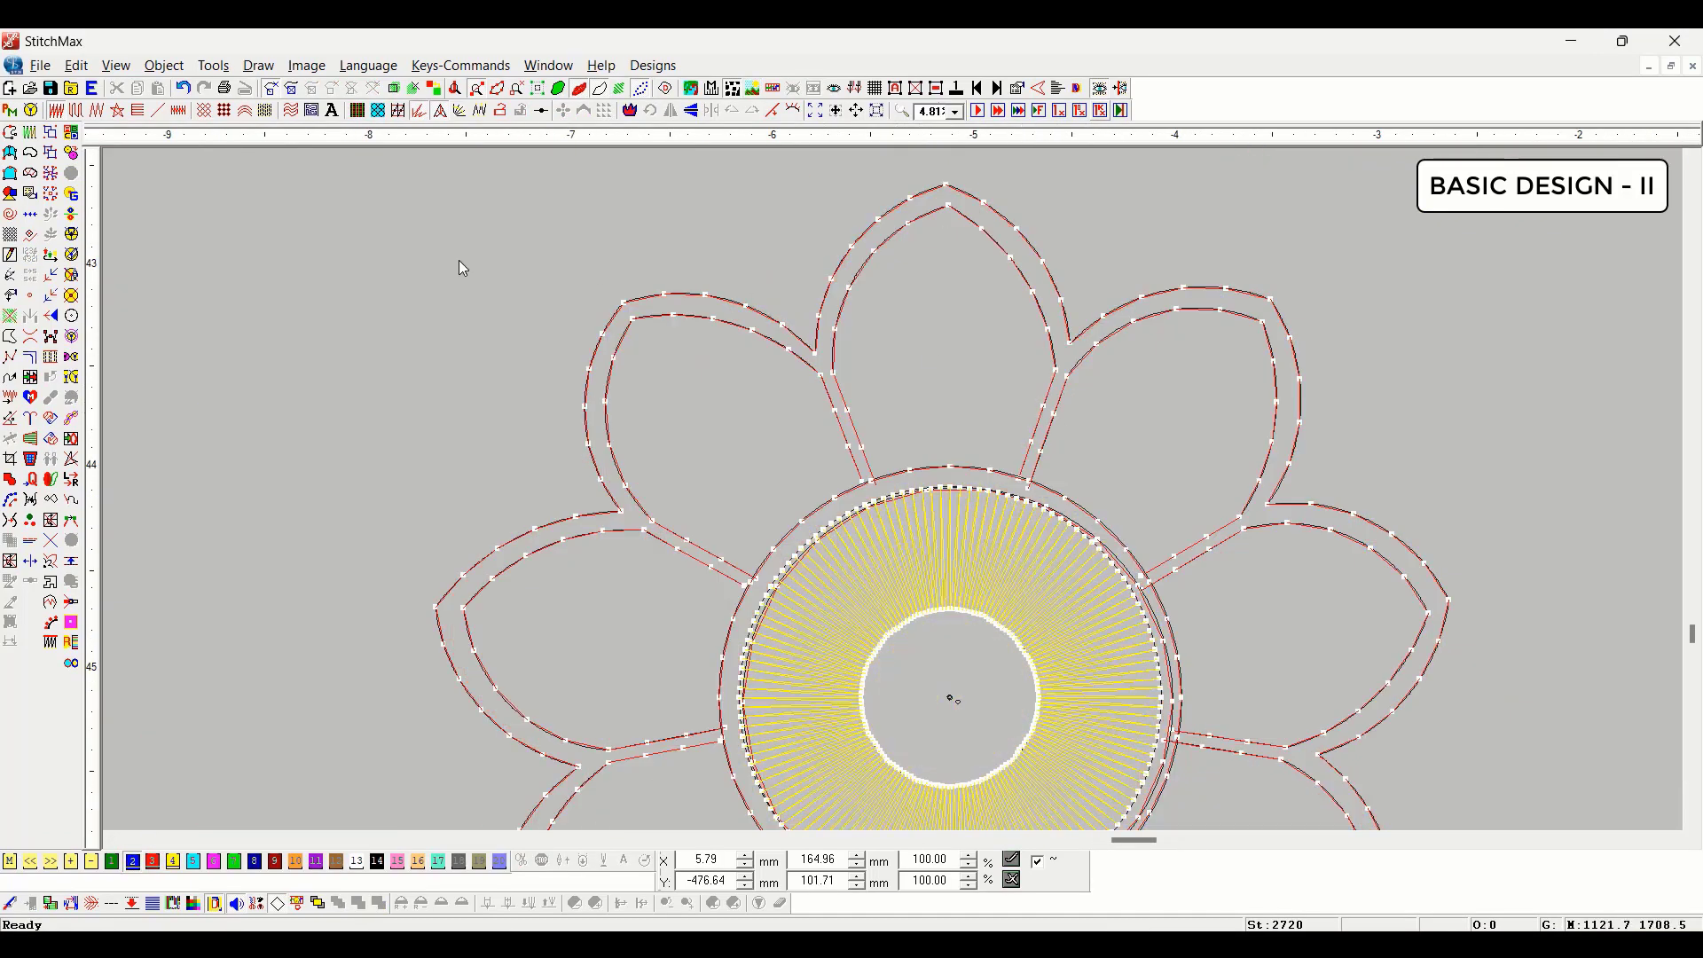
pyautogui.click(7, 176)
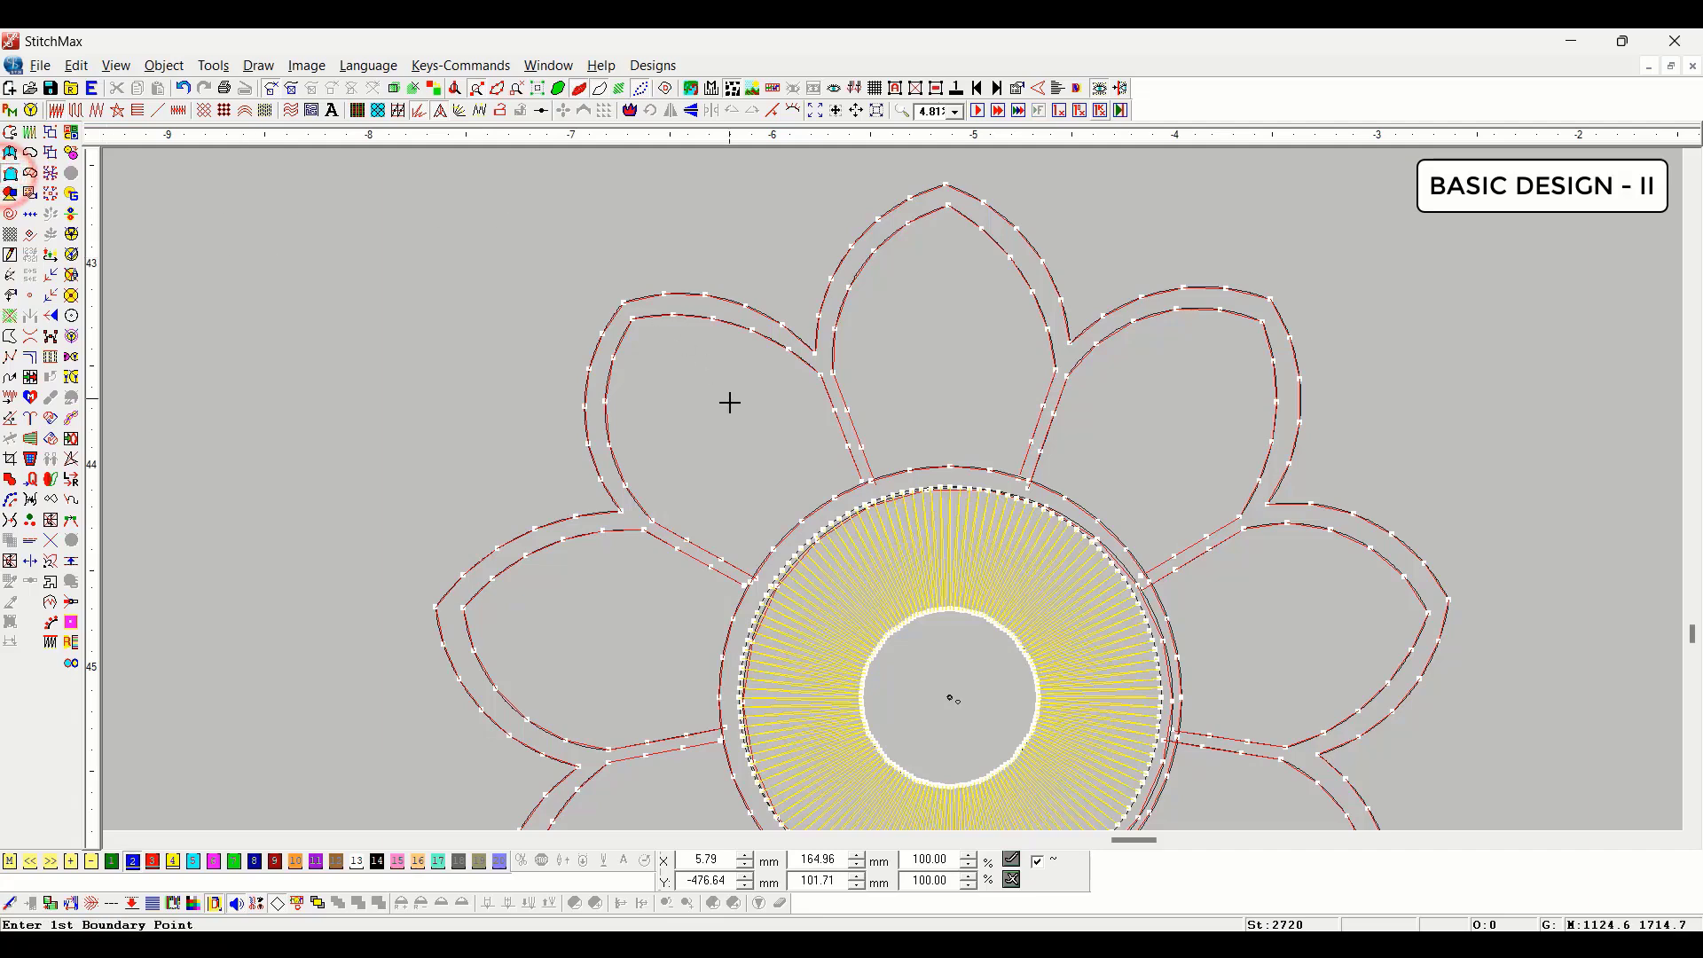
pyautogui.press('Right')
pyautogui.press('Up')
pyautogui.scroll(1, 440, 515)
pyautogui.click(458, 463)
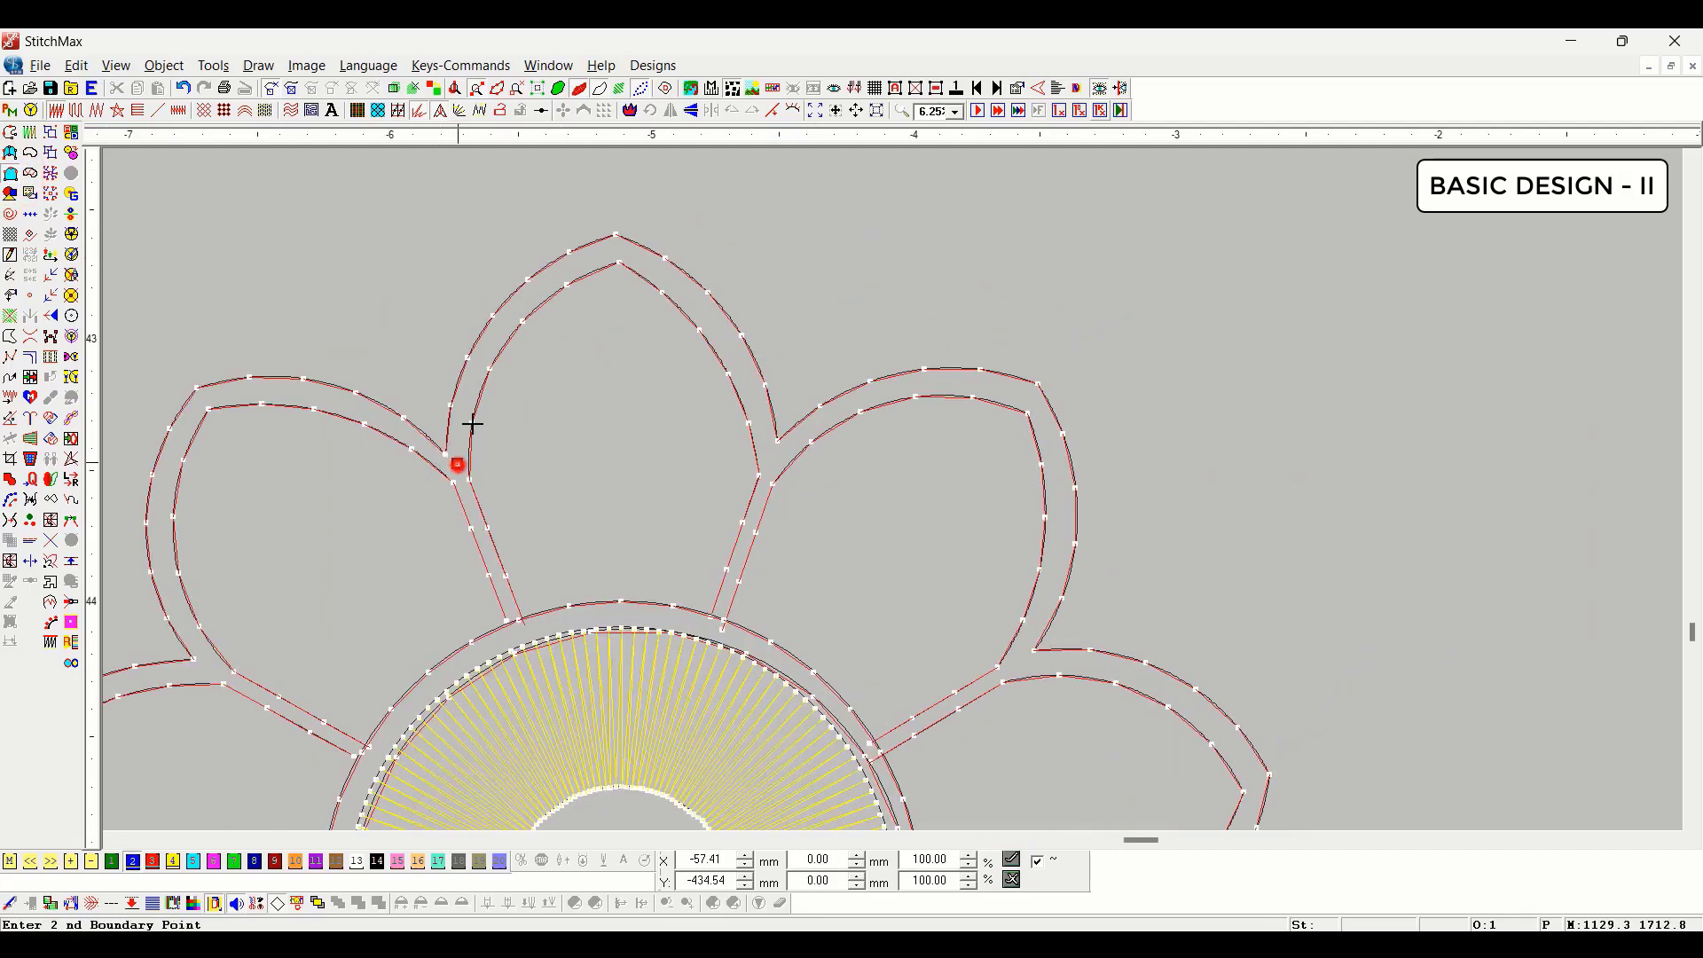
pyautogui.rightClick(515, 315)
pyautogui.press('BackSpace')
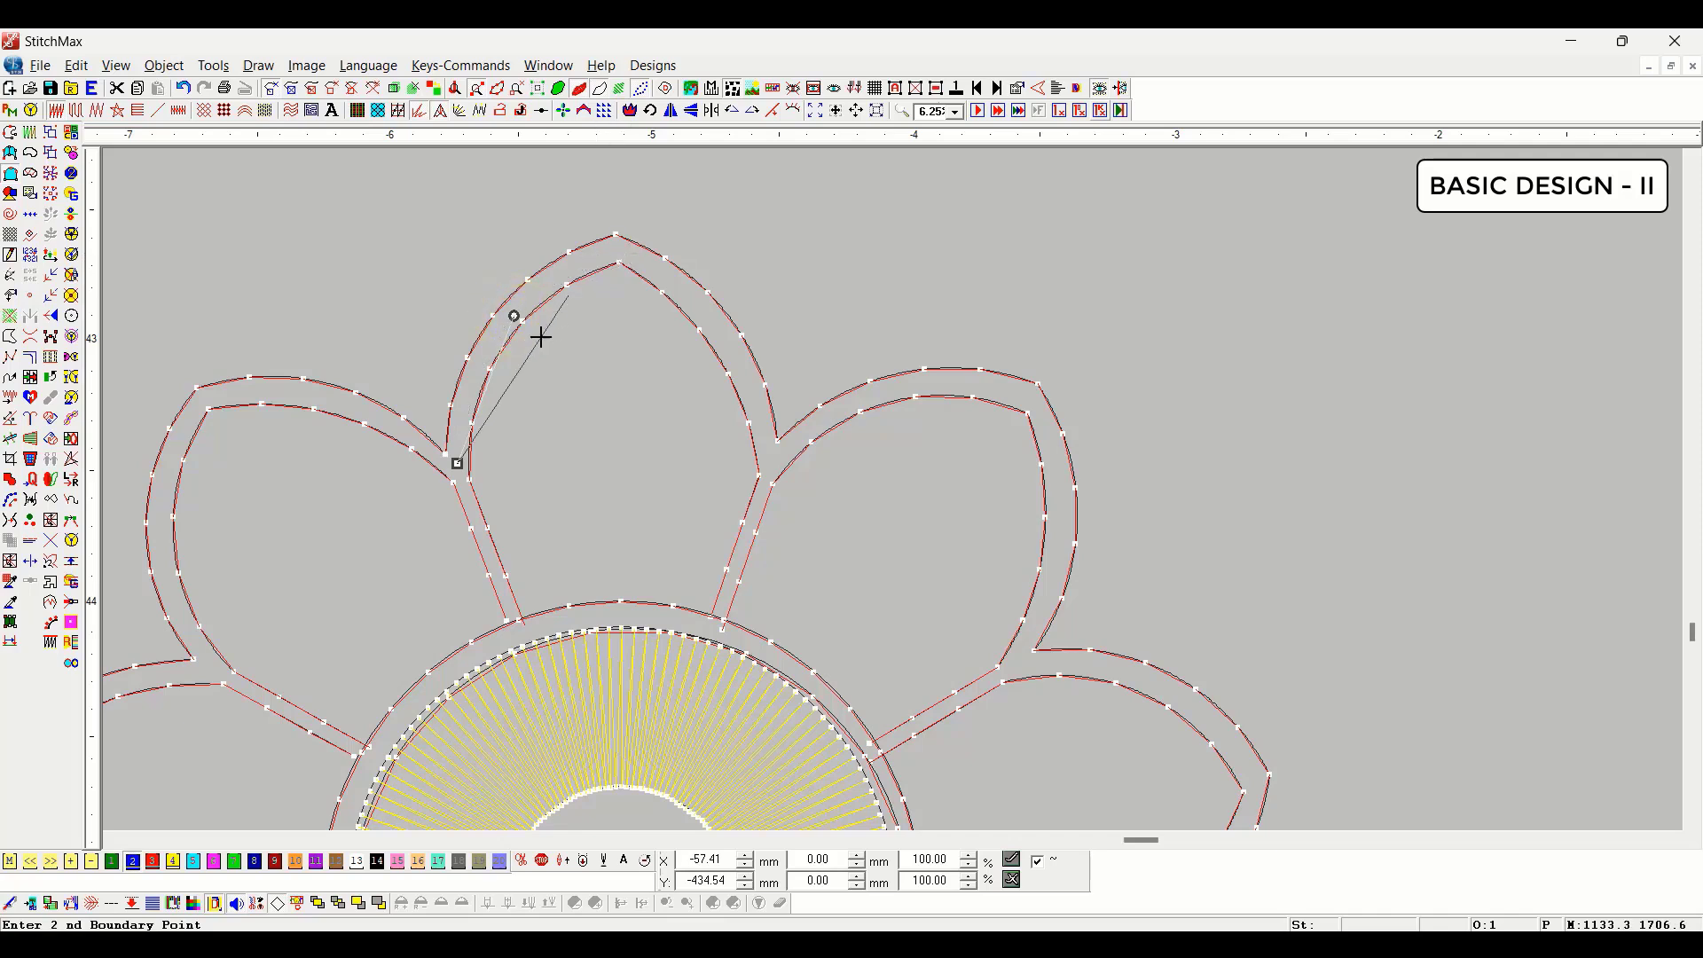
pyautogui.rightClick(502, 323)
pyautogui.click(621, 246)
pyautogui.rightClick(734, 350)
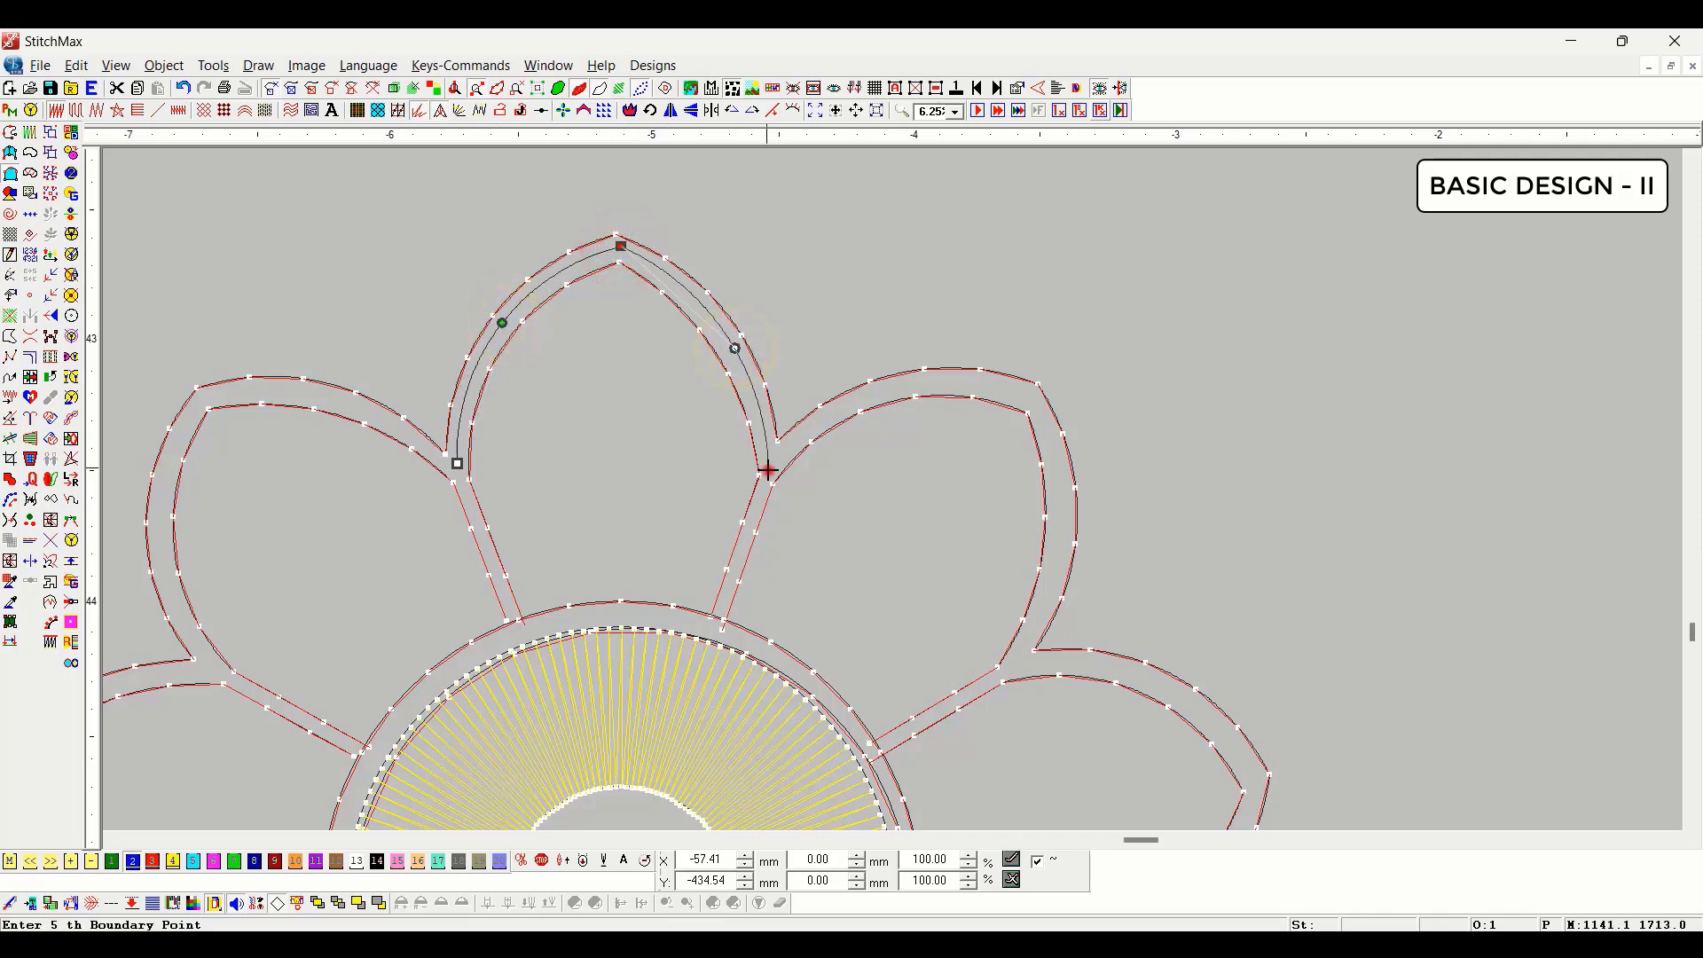
pyautogui.click(768, 470)
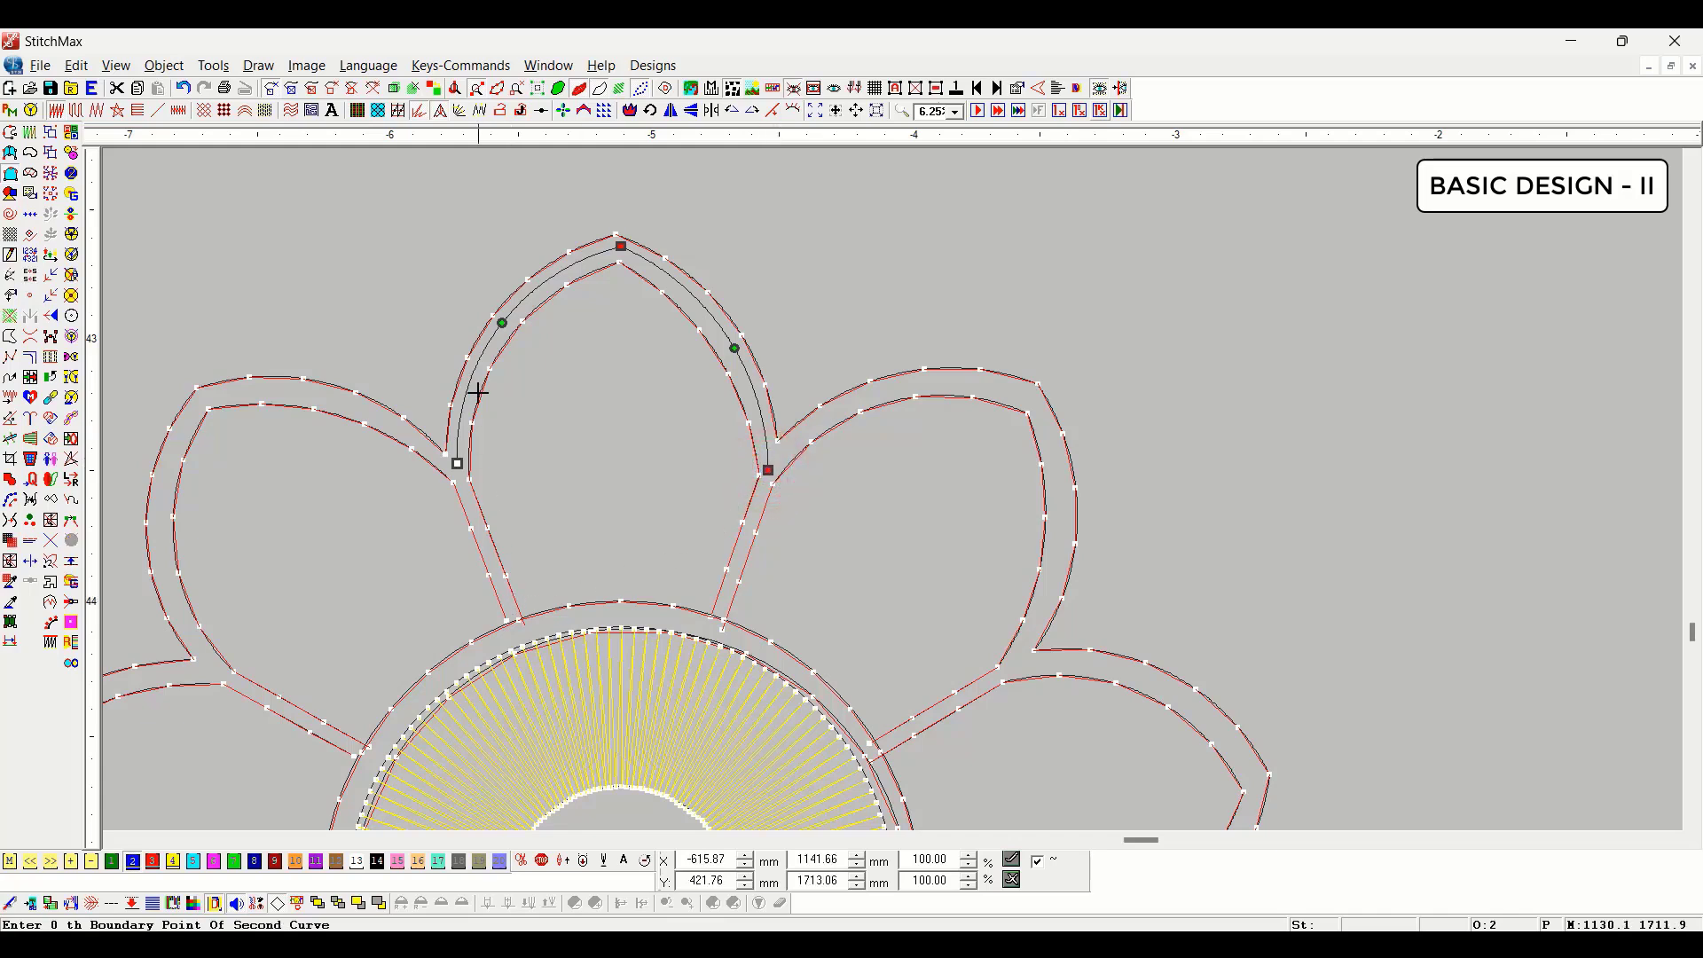
# Step: Add the three-point second curve just above the yellow centre ring and generate the top petal's blue fill, about 11.9 by 14.7 mm
pyautogui.click(525, 629)
pyautogui.rightClick(611, 612)
pyautogui.click(710, 633)
pyautogui.click(710, 630)
pyautogui.scroll(-2, 711, 621)
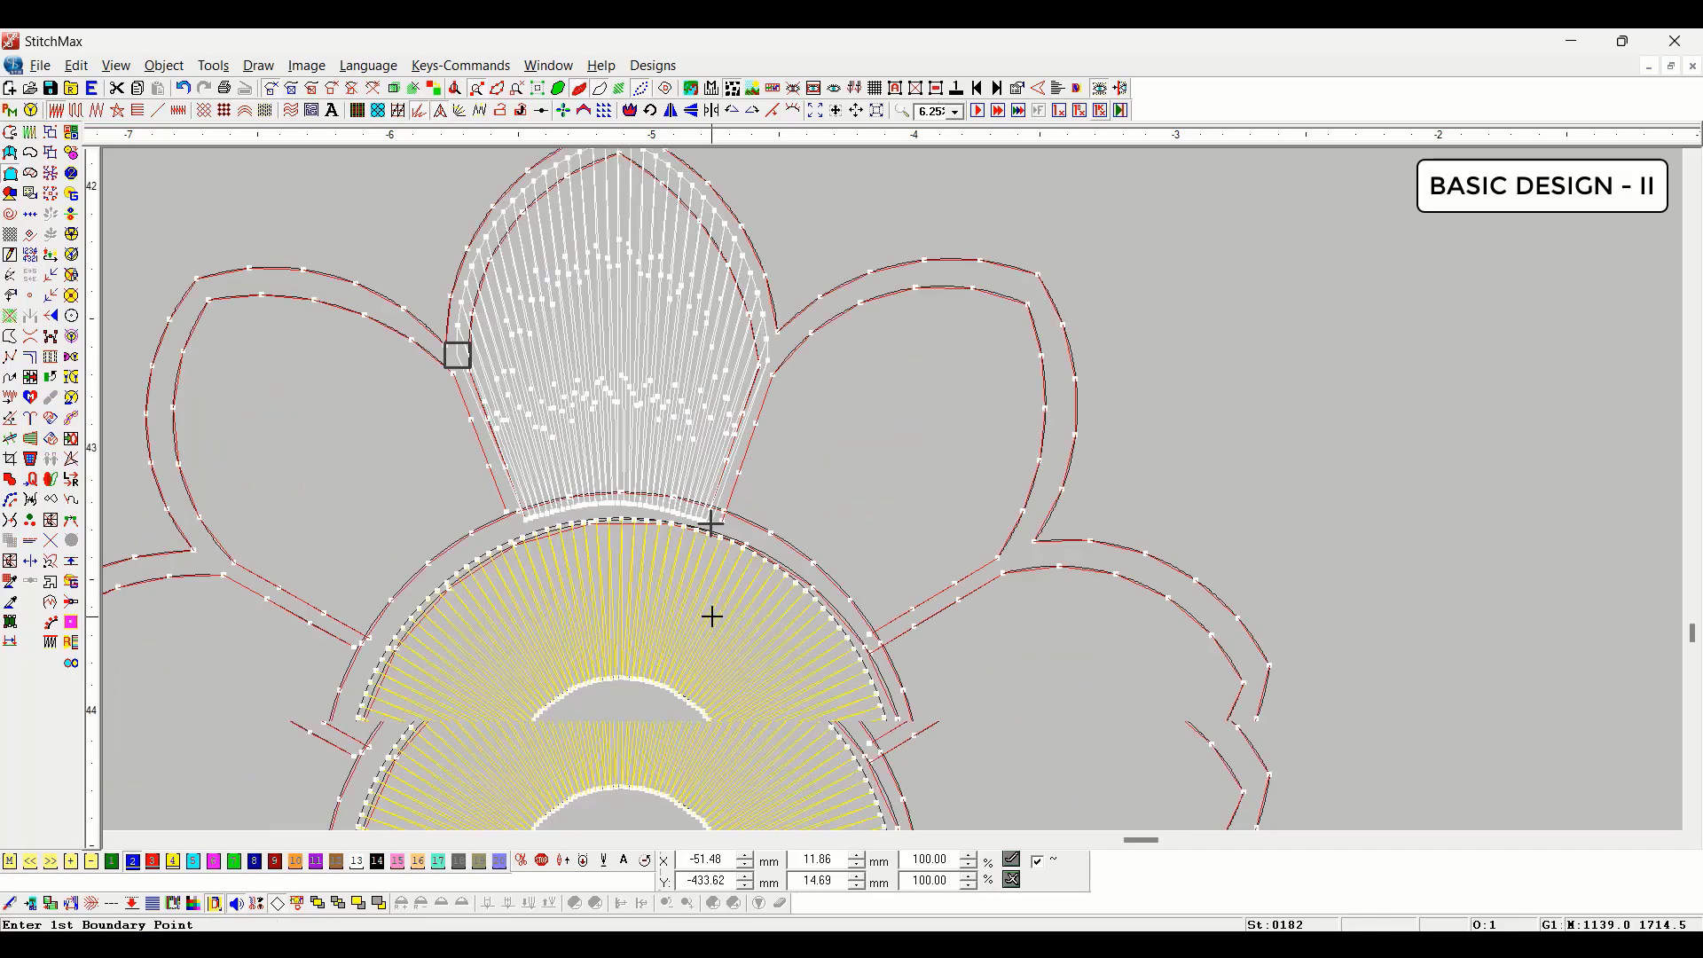
# Step: Set the blue top petal's stitch density to 0.8 and deselect the petal
pyautogui.doubleClick(607, 347)
pyautogui.write('0.8')
pyautogui.press('Return')
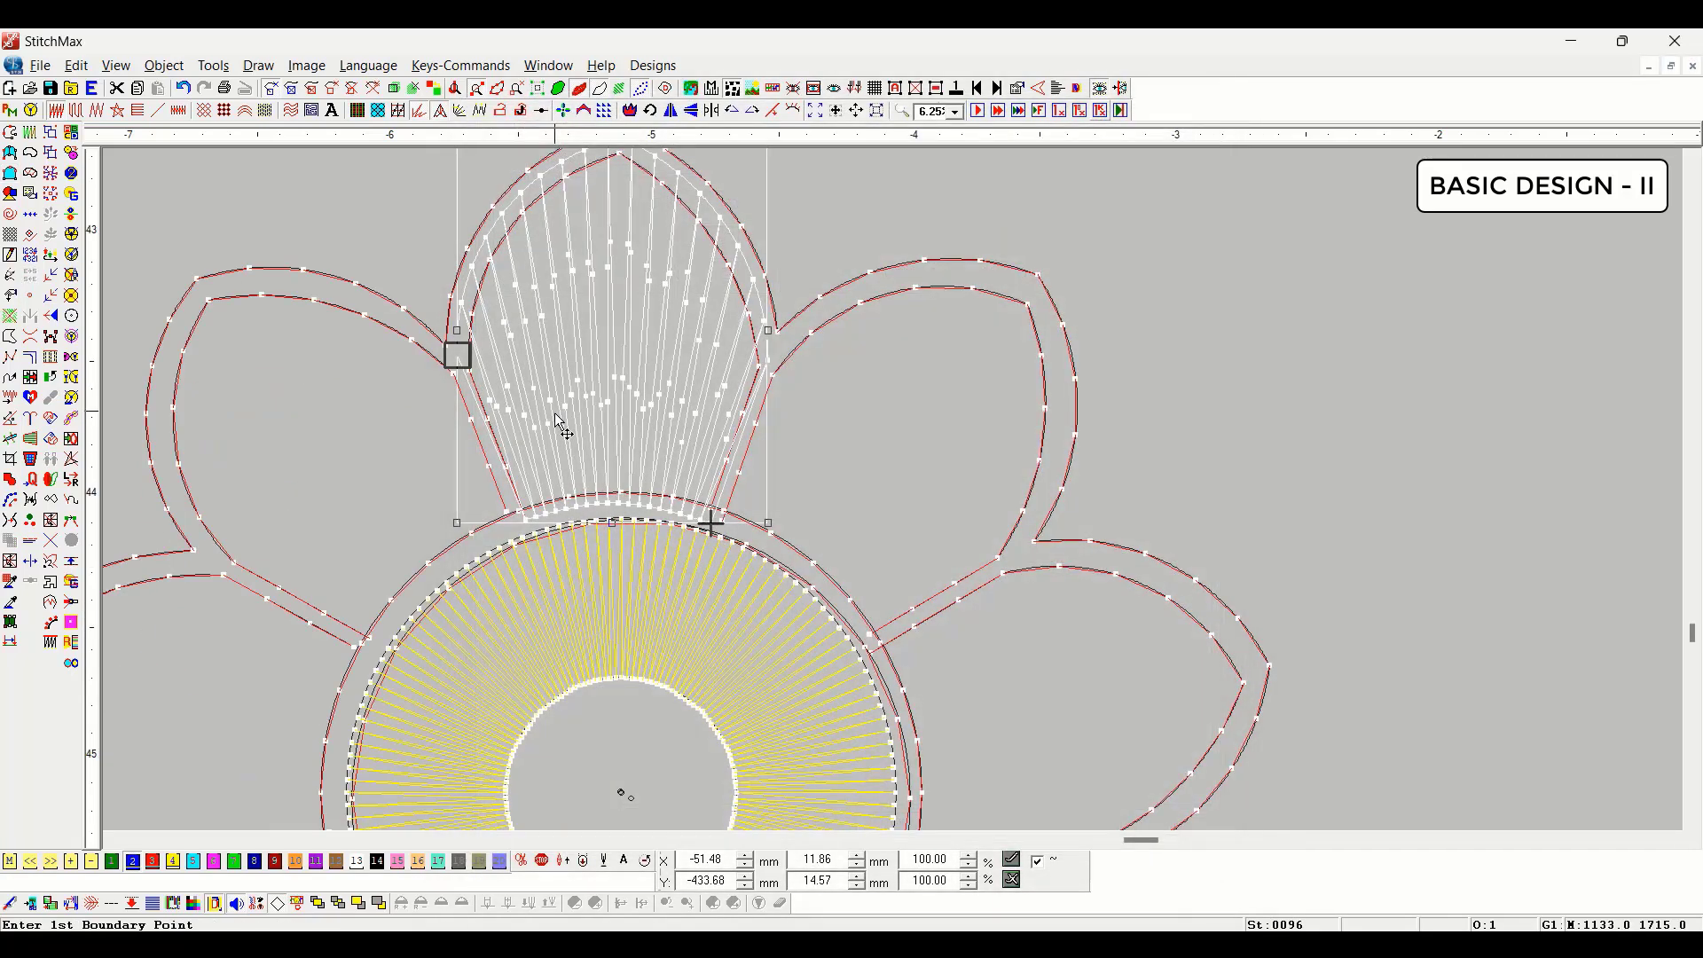
pyautogui.scroll(-4, 1099, 477)
pyautogui.click(1217, 359)
# Step: Compare the digitized flowers and leaves with the background artwork and toggle the display of the fillings
pyautogui.scroll(-1, 954, 594)
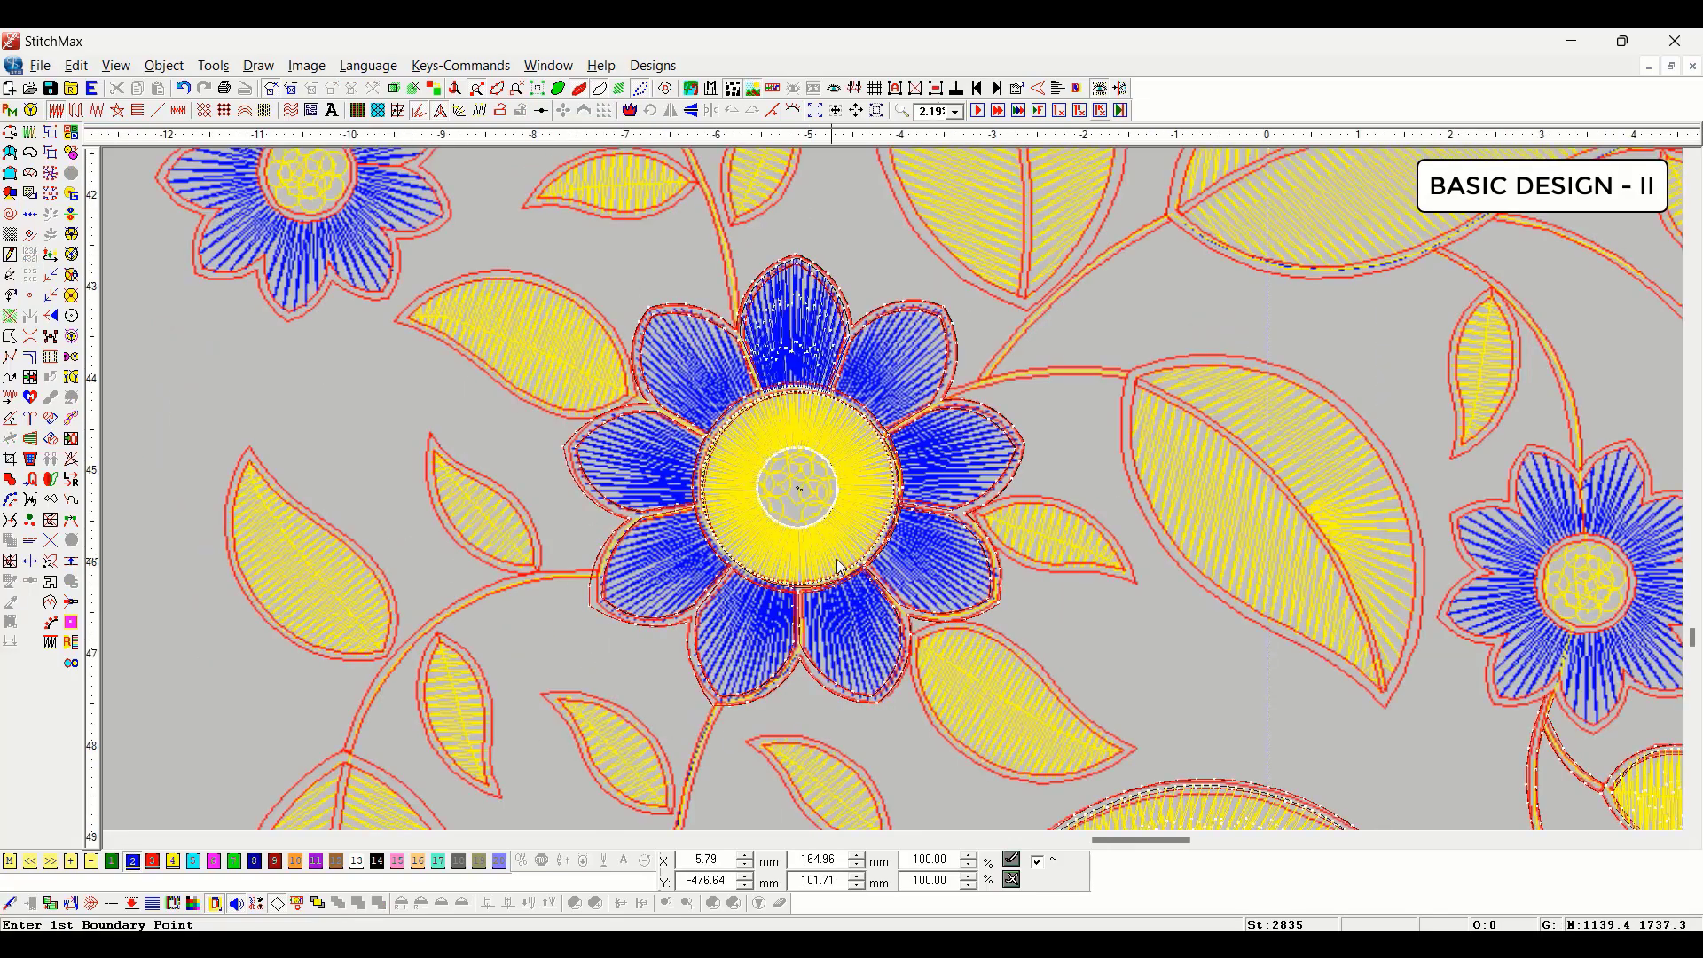
pyautogui.scroll(-3, 848, 583)
pyautogui.scroll(-3, 940, 607)
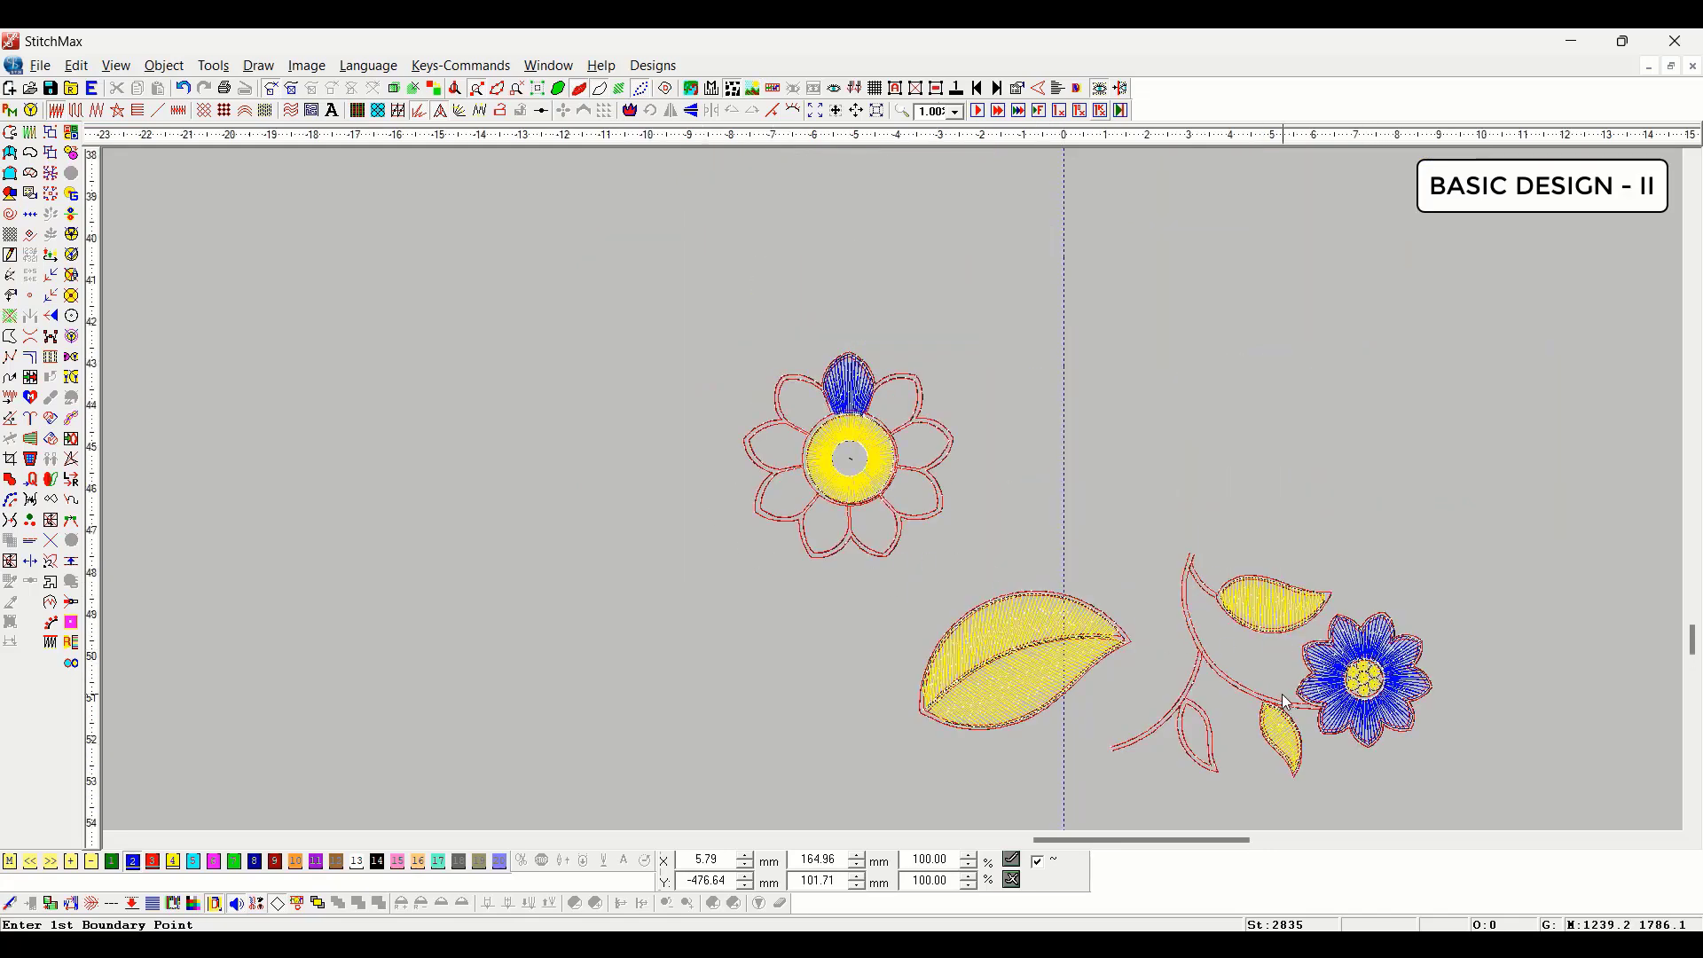
pyautogui.press('v')
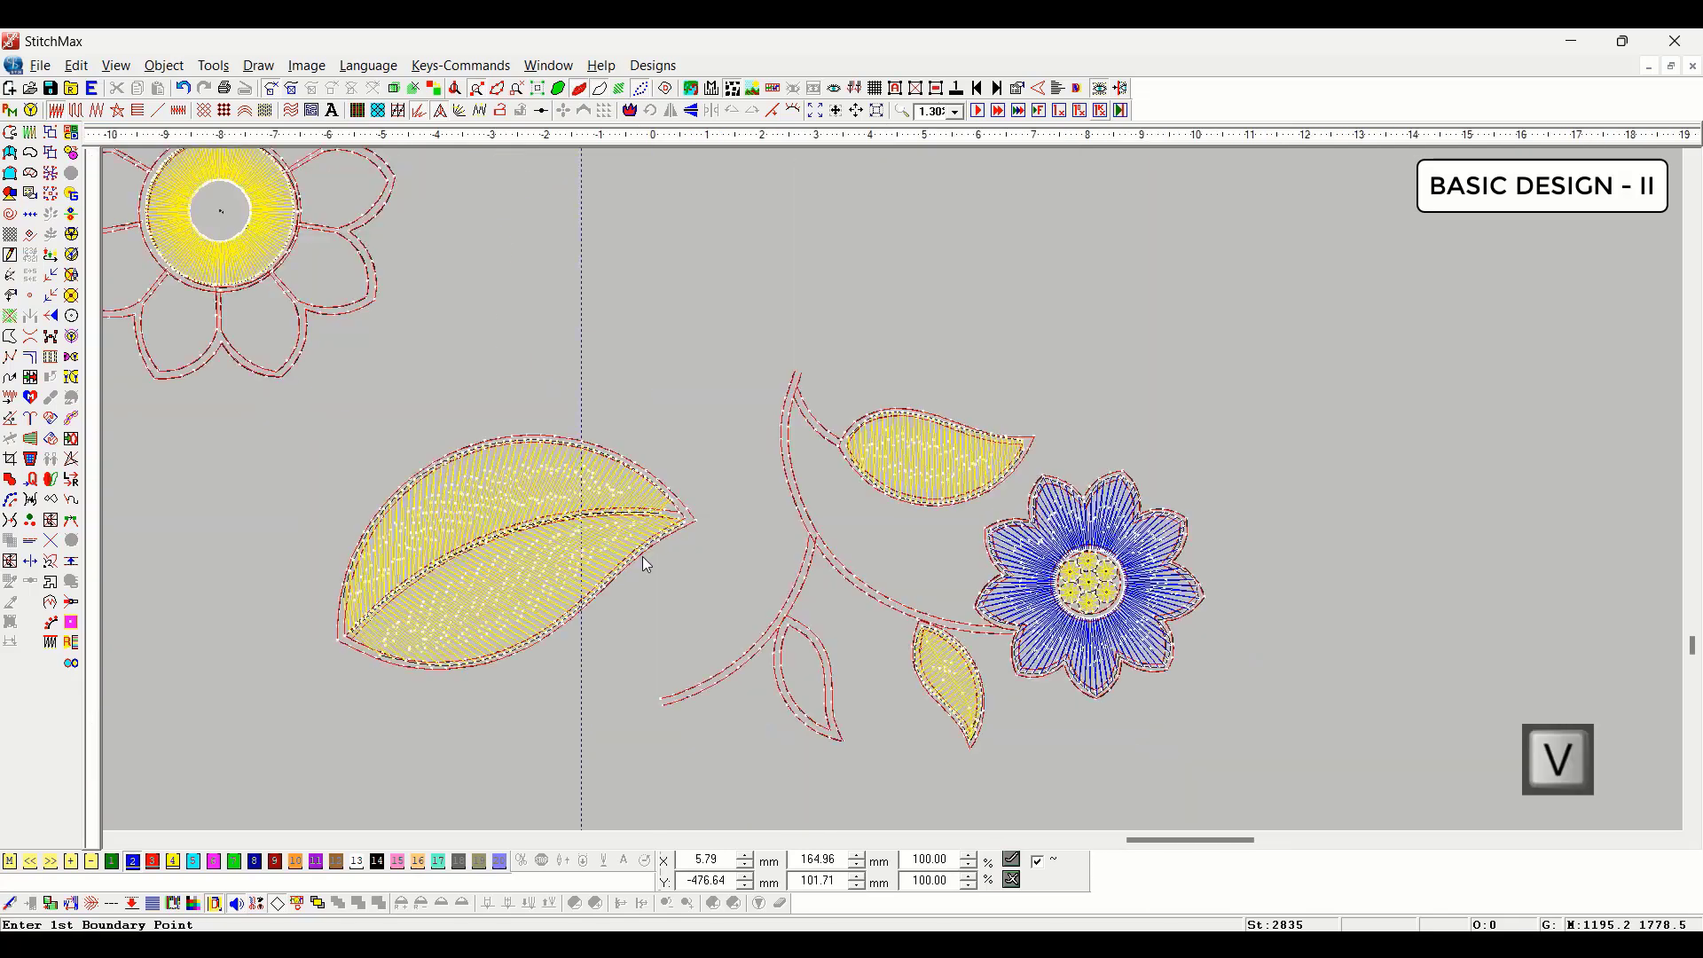
pyautogui.scroll(3, 644, 565)
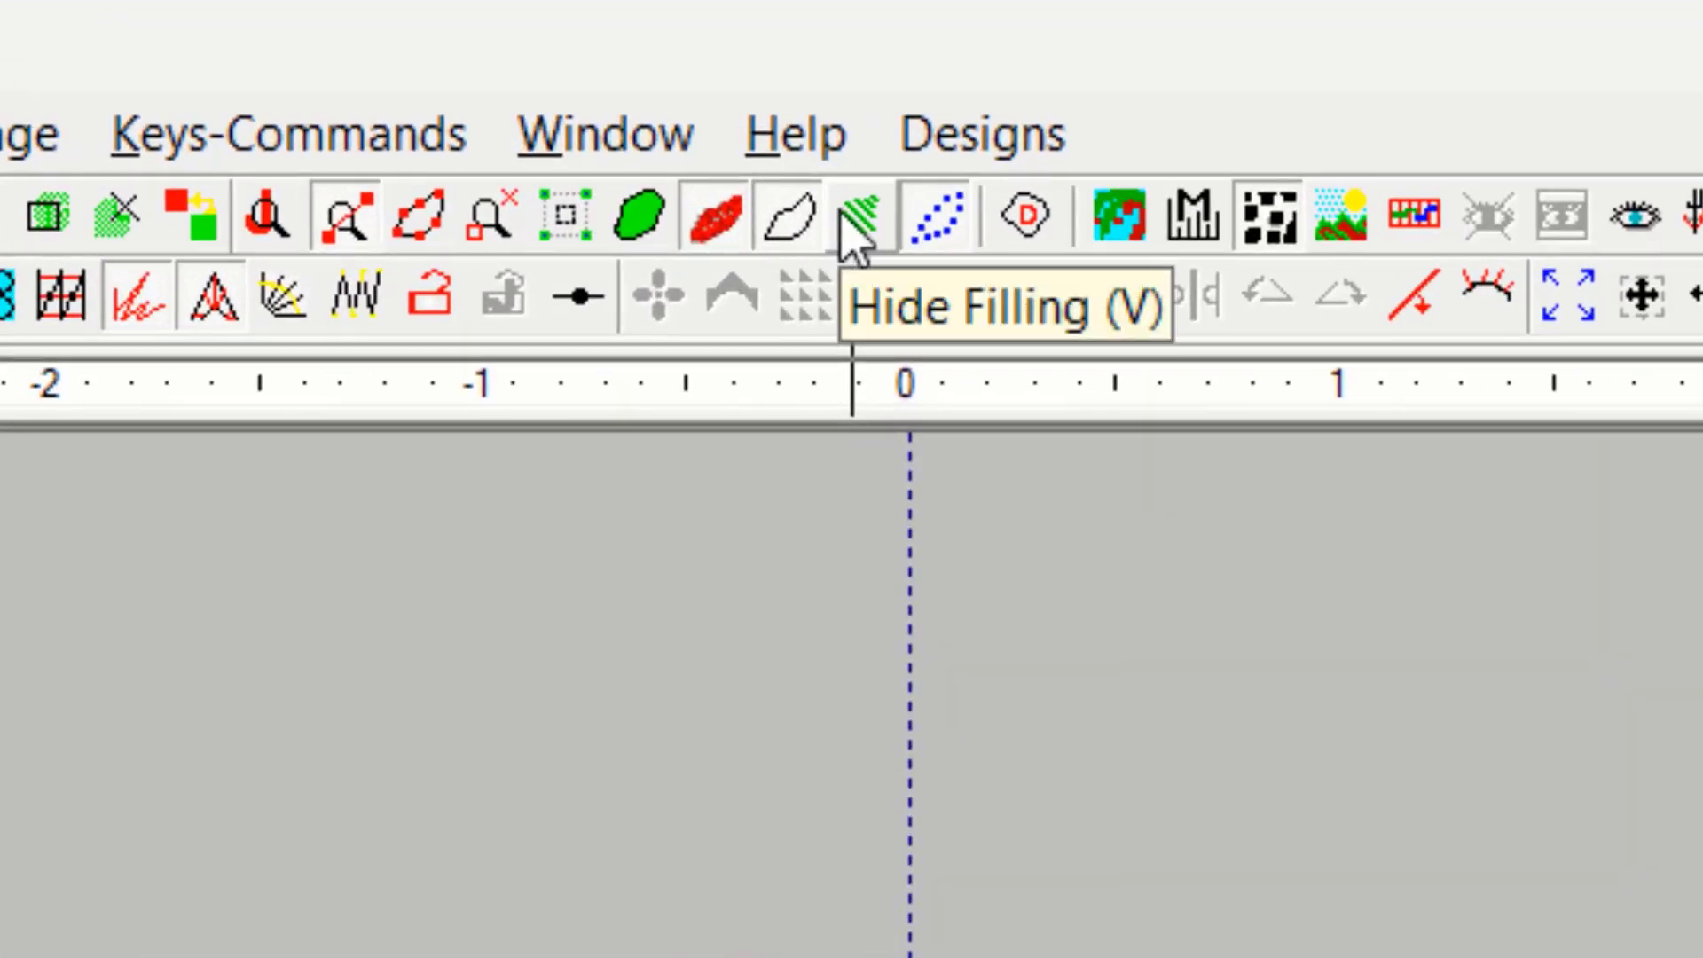
# Step: Examine the upper edge of the large leaf, checking its inner red outline against the edge of the yellow fill
pyautogui.rightClick(769, 430)
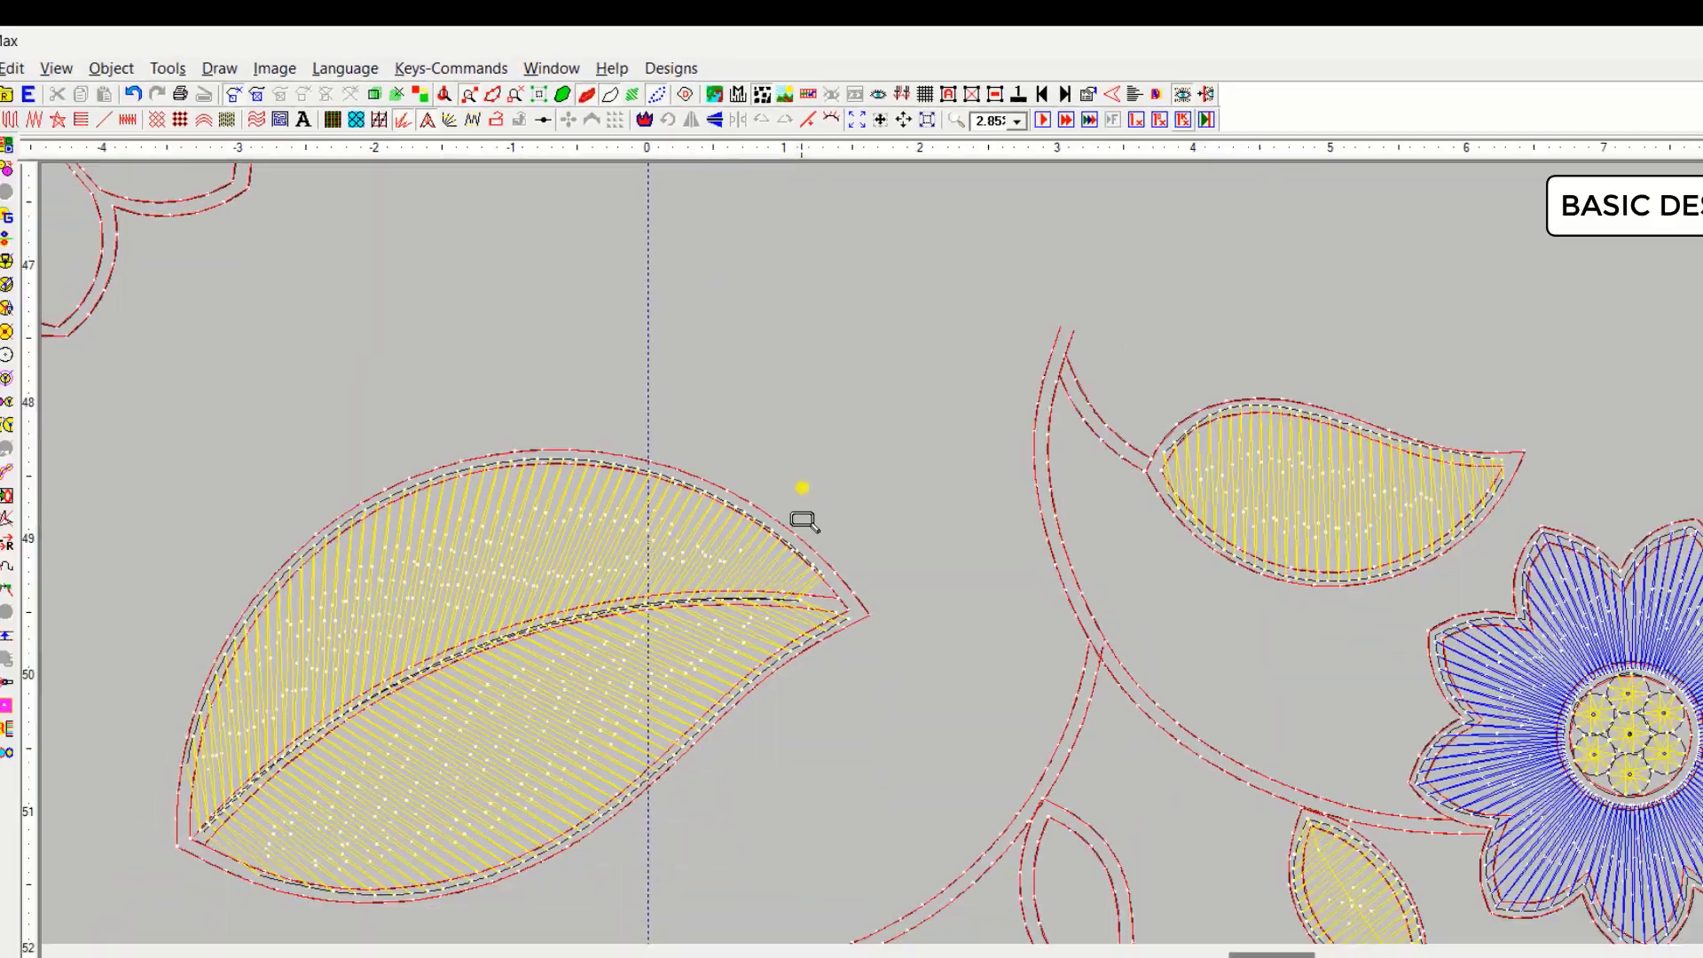
pyautogui.moveTo(631, 388); pyautogui.dragTo(757, 476)
pyautogui.click(798, 507)
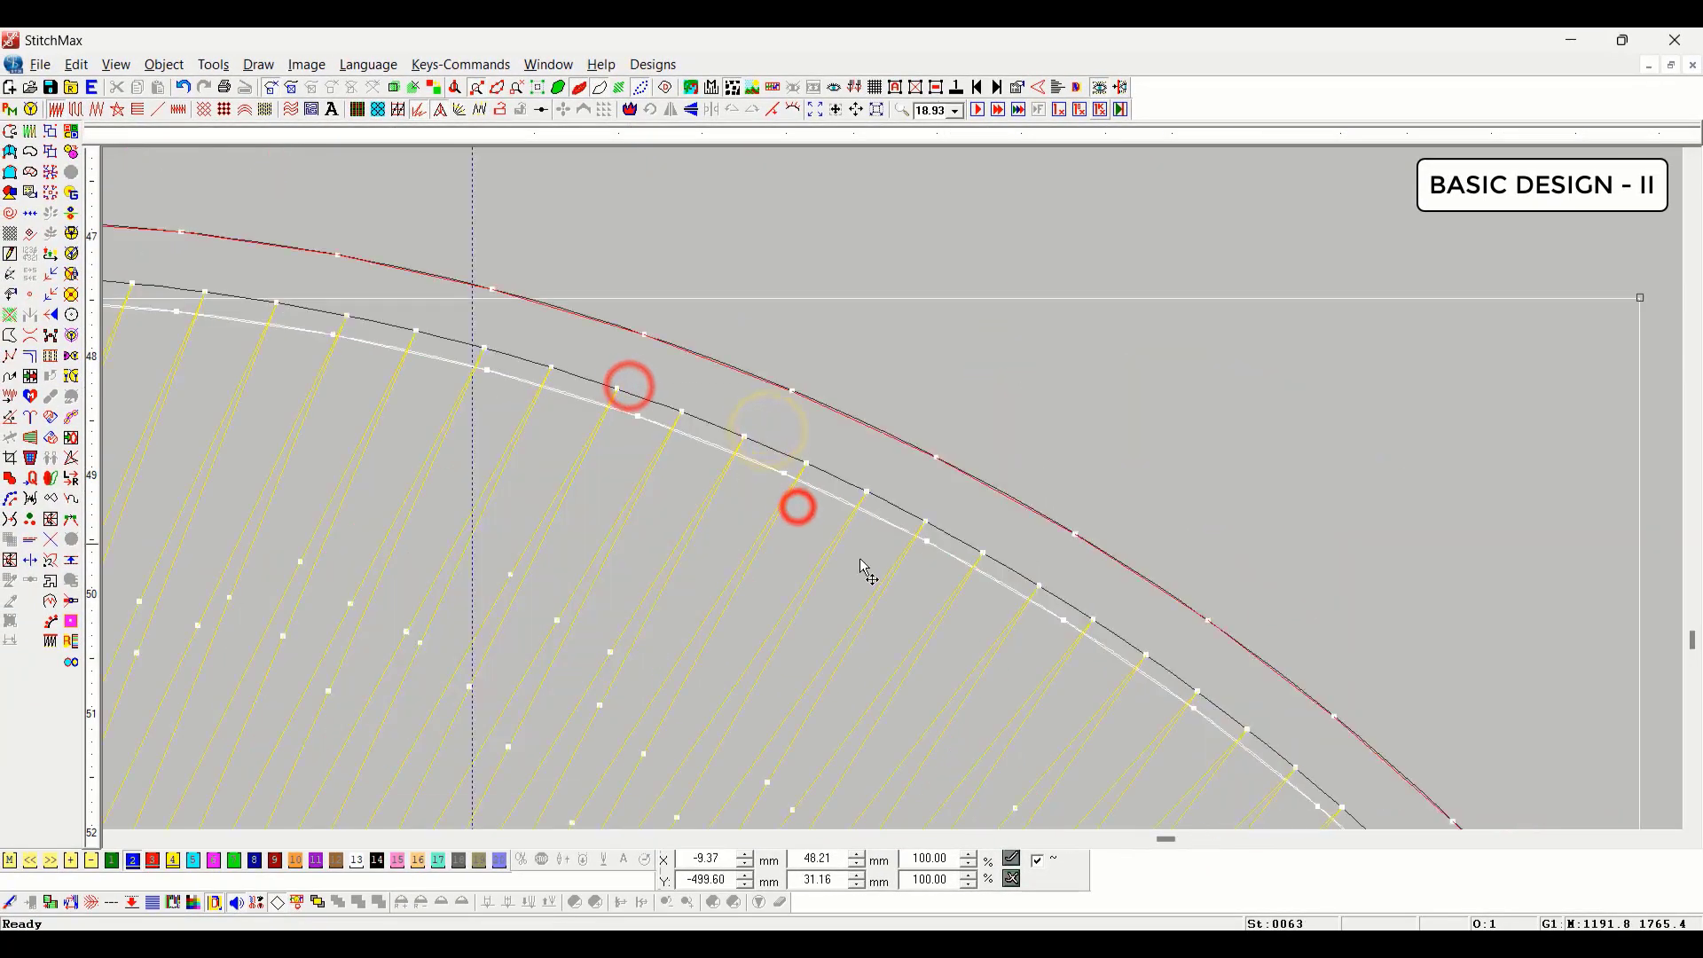
pyautogui.scroll(-3, 827, 522)
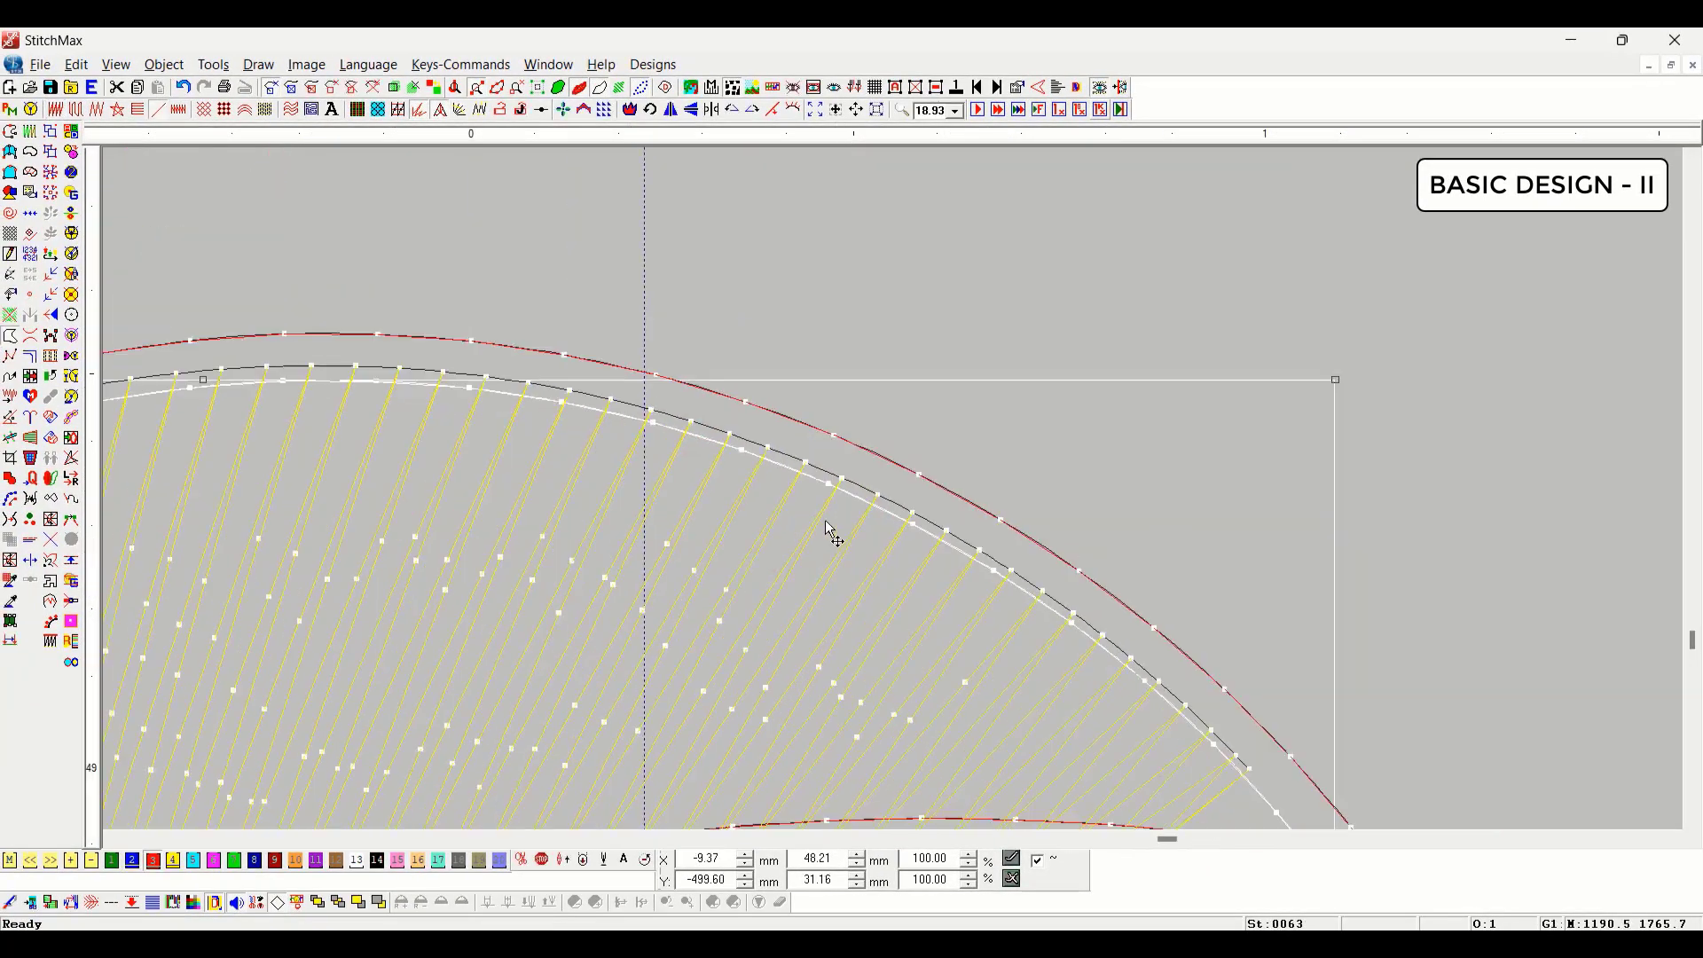
pyautogui.click(818, 303)
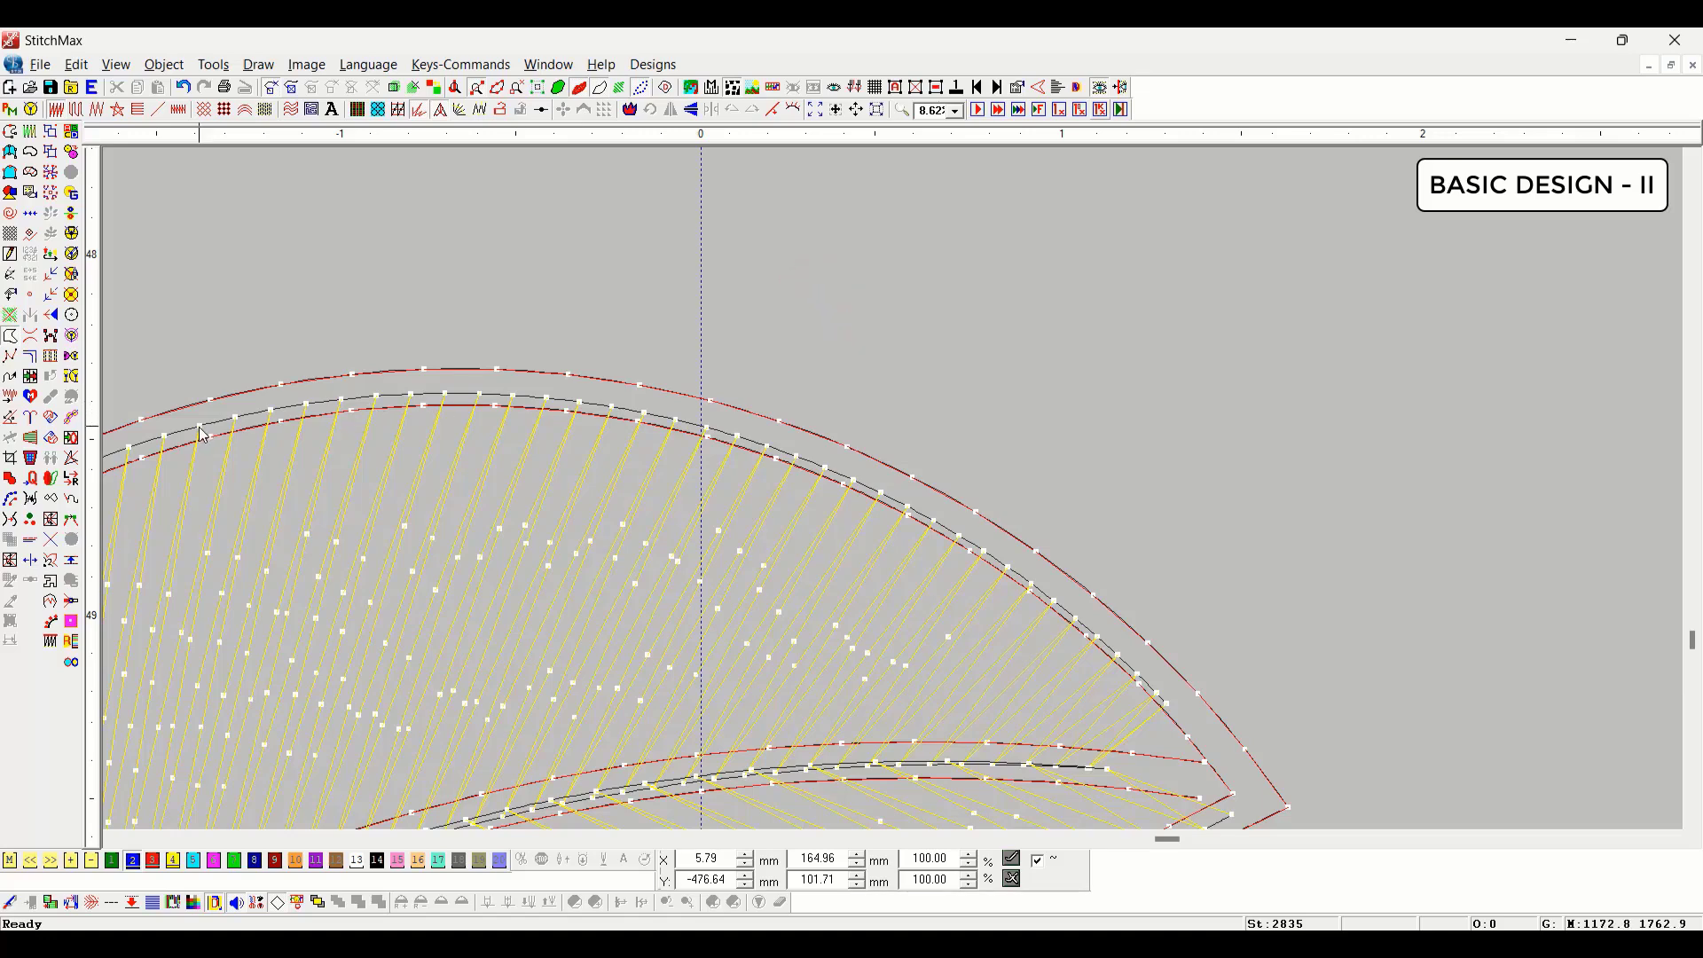
# Step: Check the large leaf's upper edge with the object outlines and the needle points switched on and off
pyautogui.scroll(-4, 818, 517)
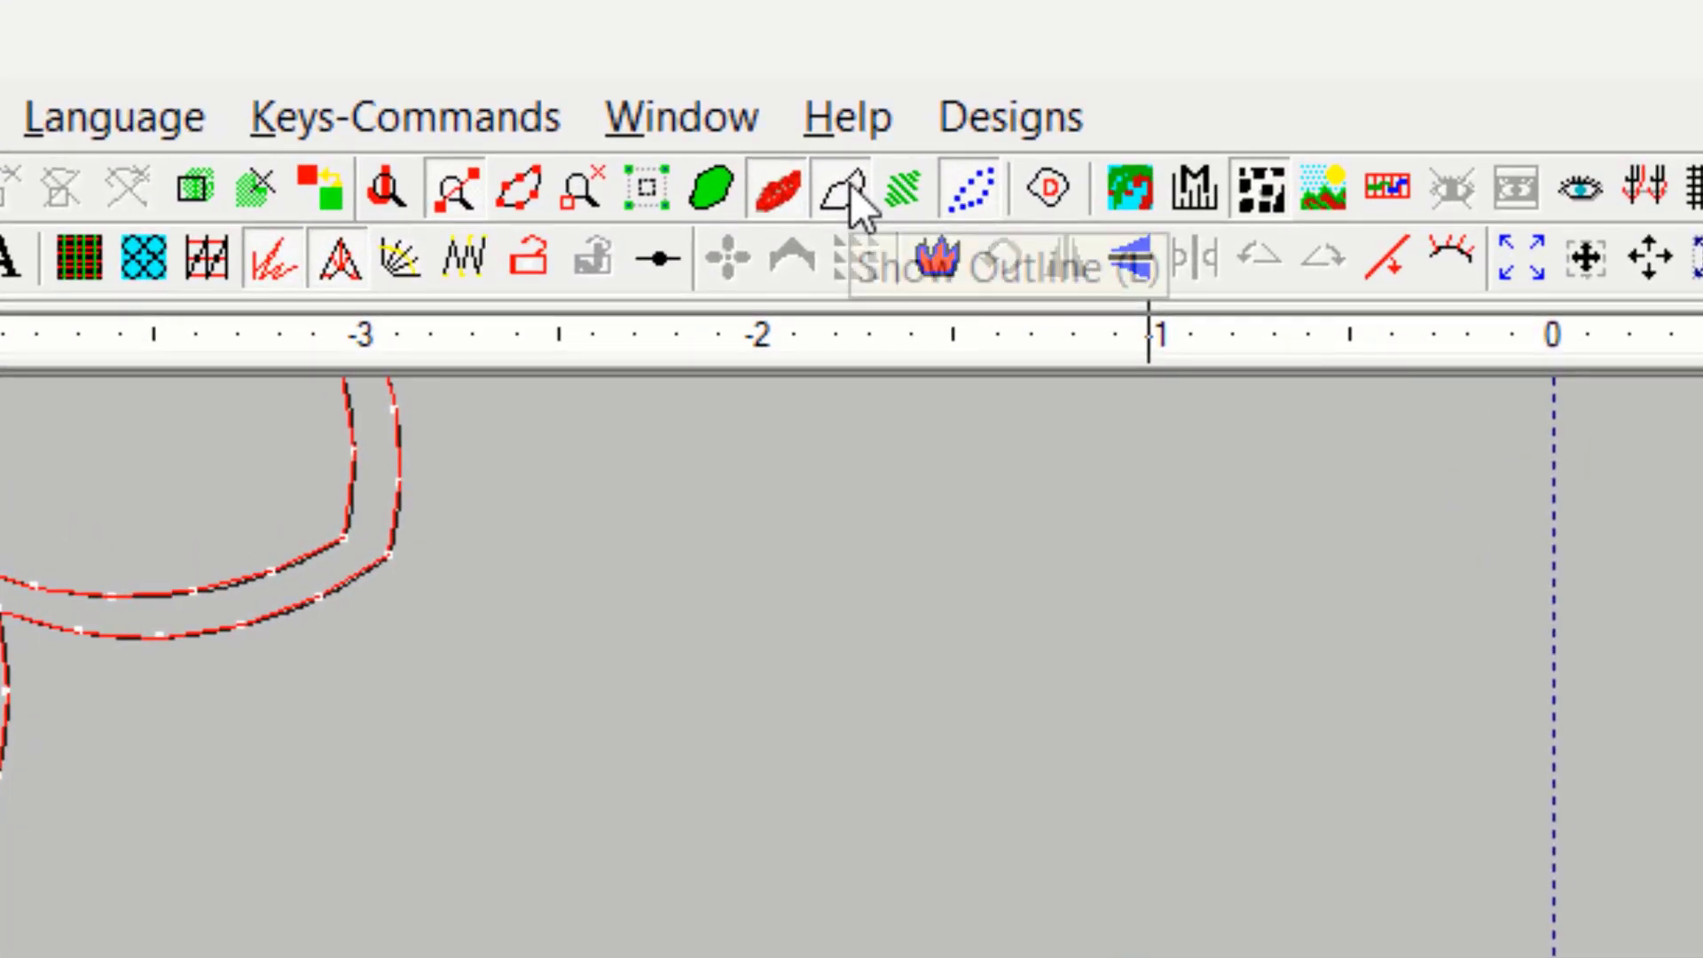
pyautogui.press('l')
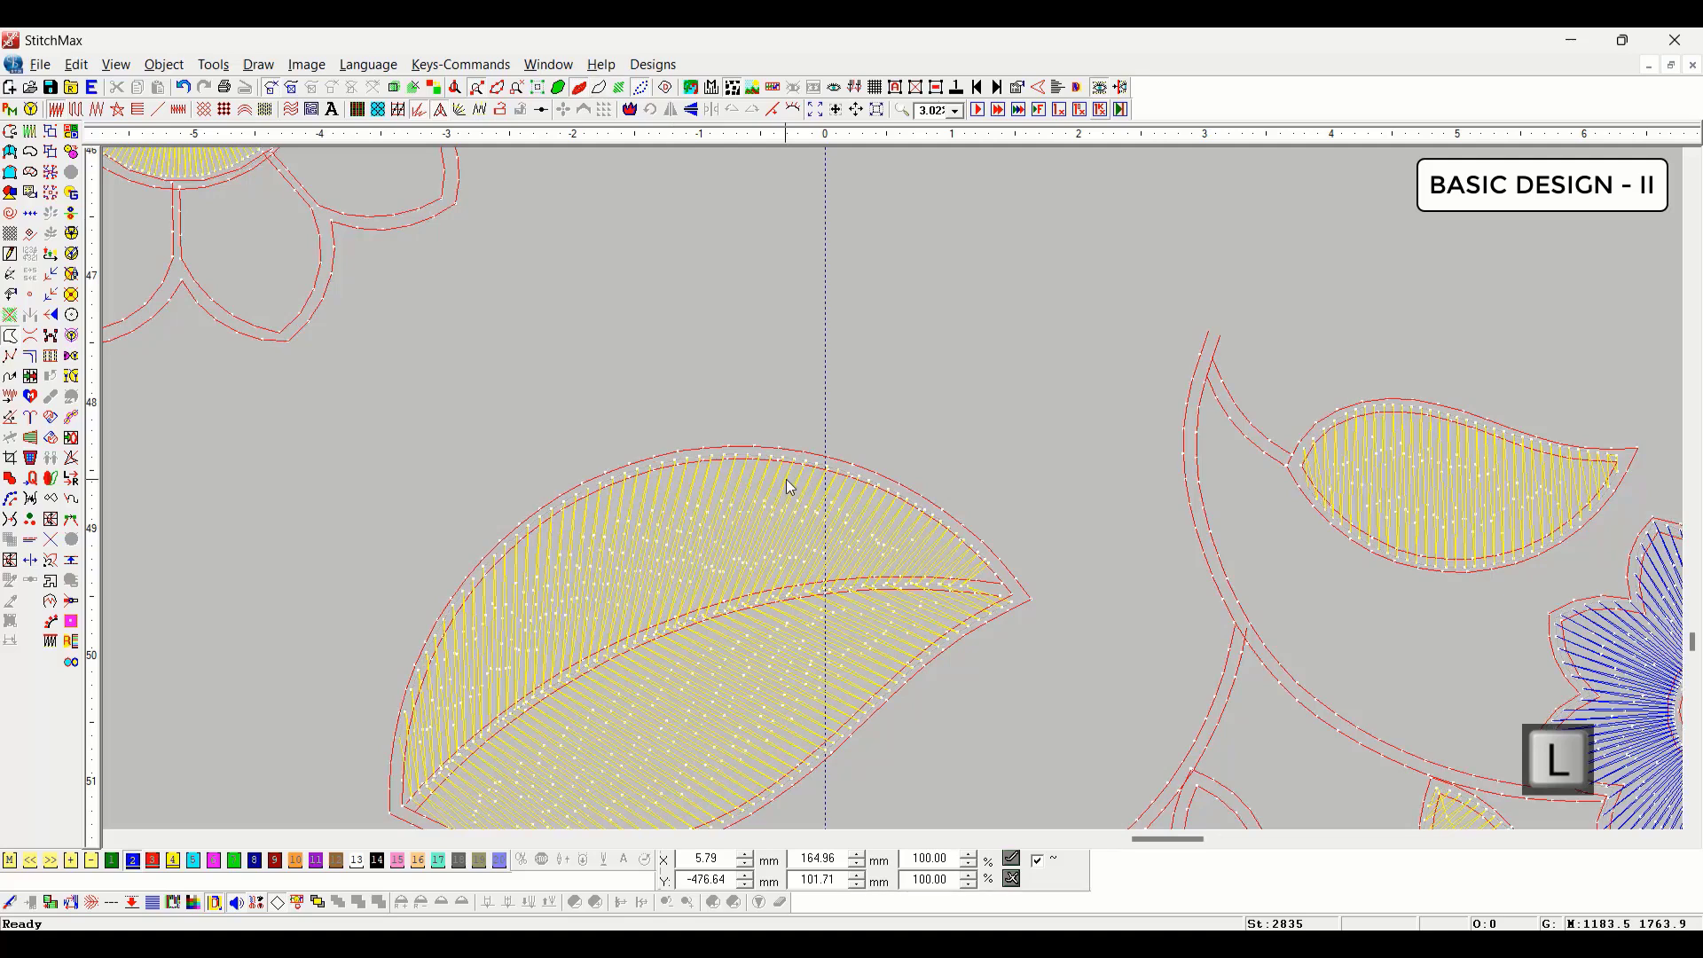
pyautogui.rightClick(1014, 452)
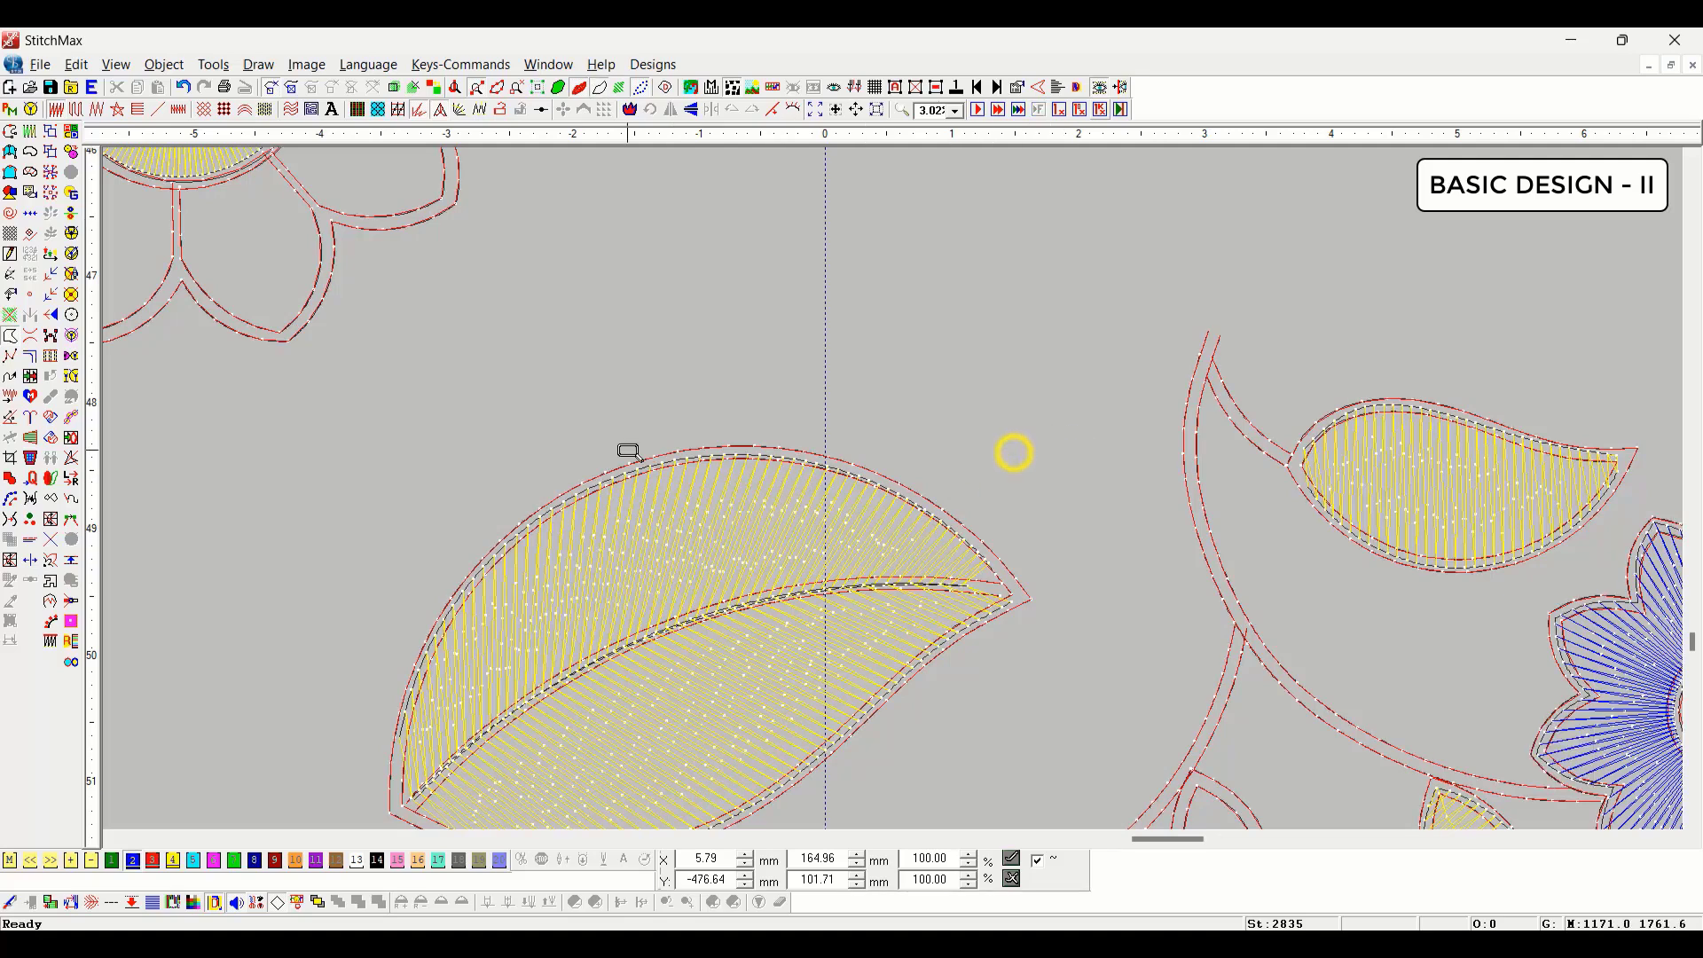
pyautogui.moveTo(629, 450); pyautogui.dragTo(947, 586)
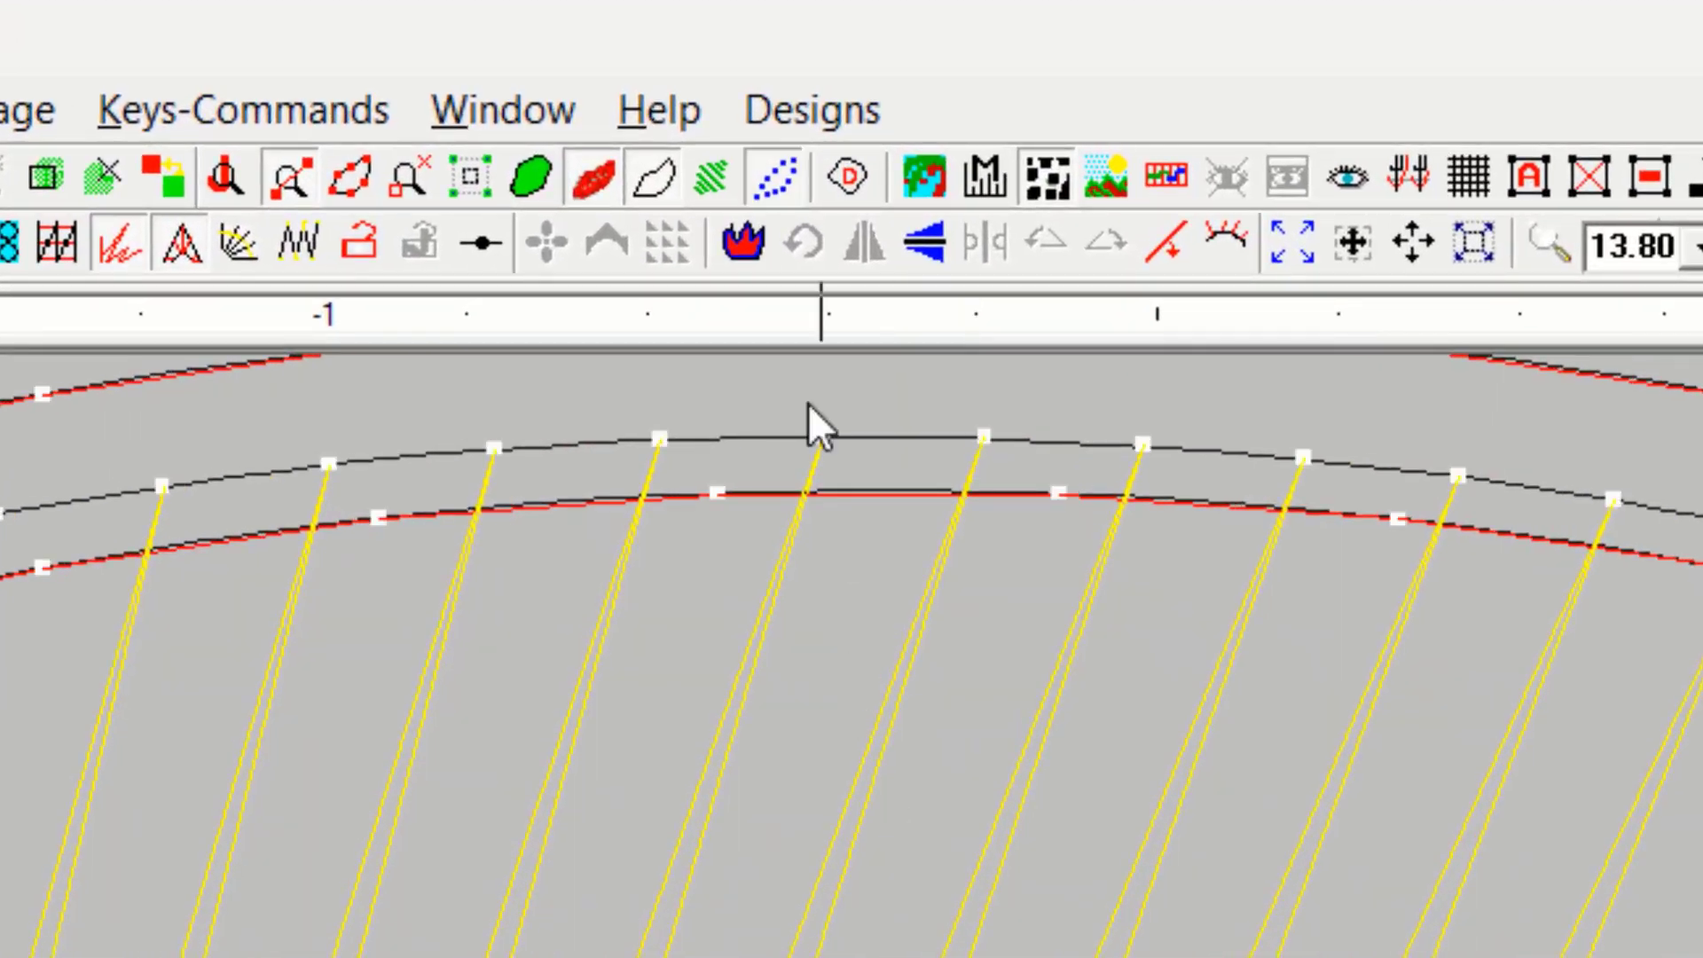
pyautogui.click(775, 186)
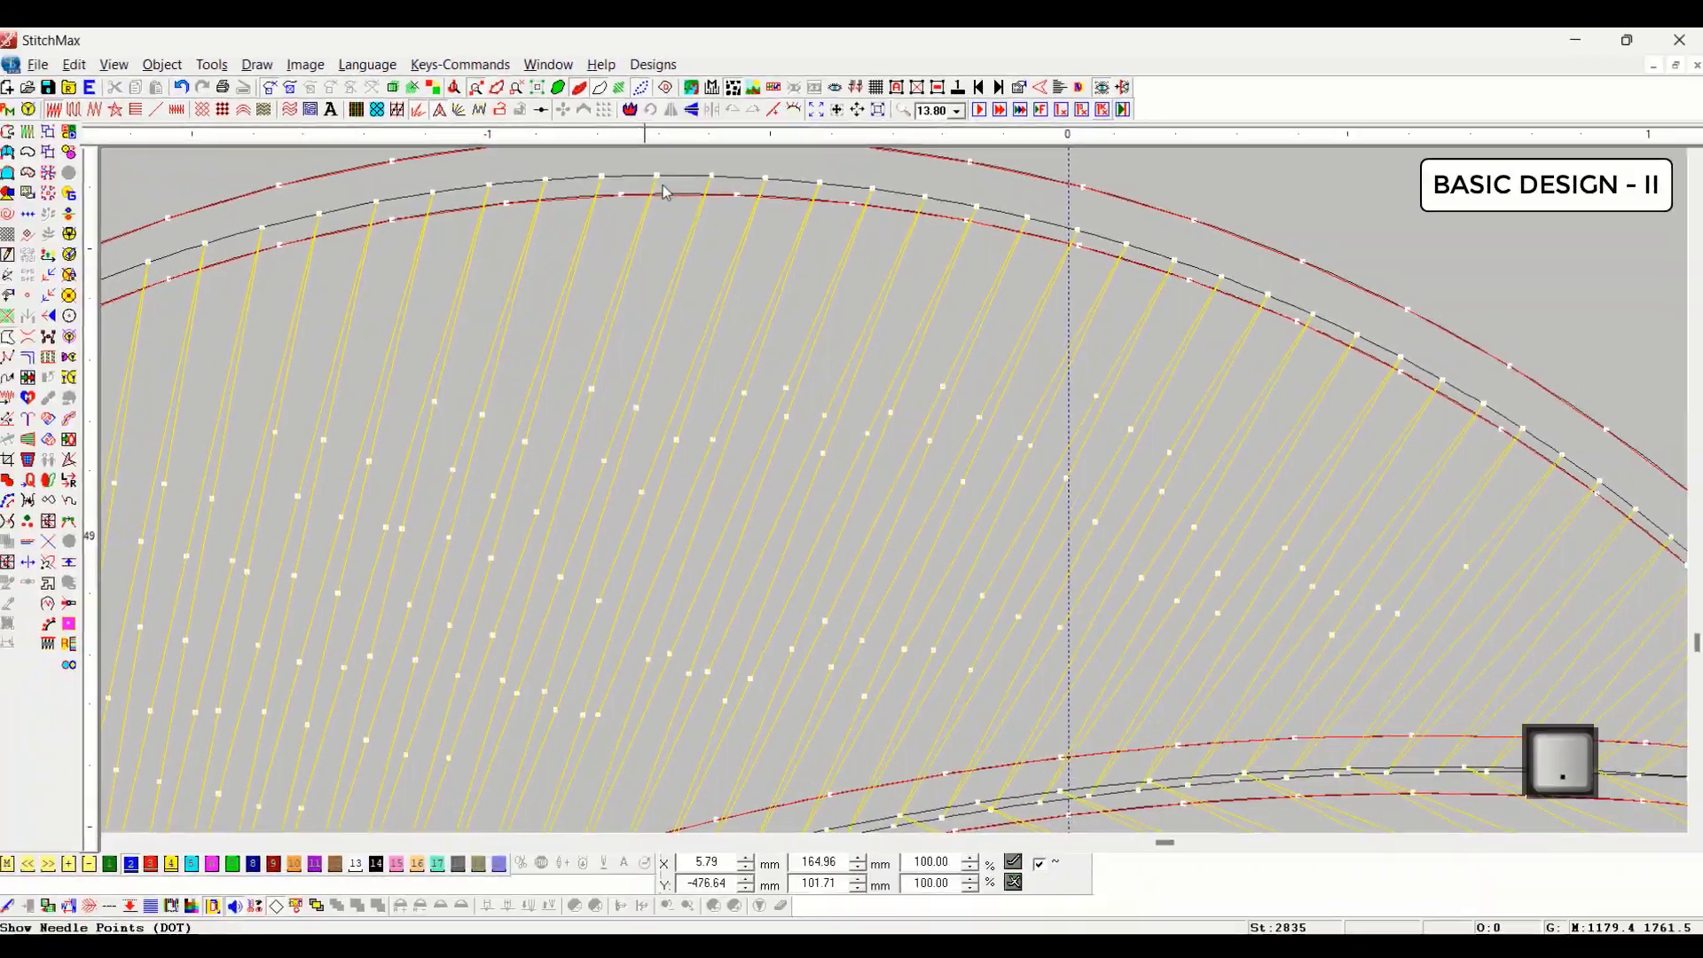
pyautogui.scroll(-9, 639, 501)
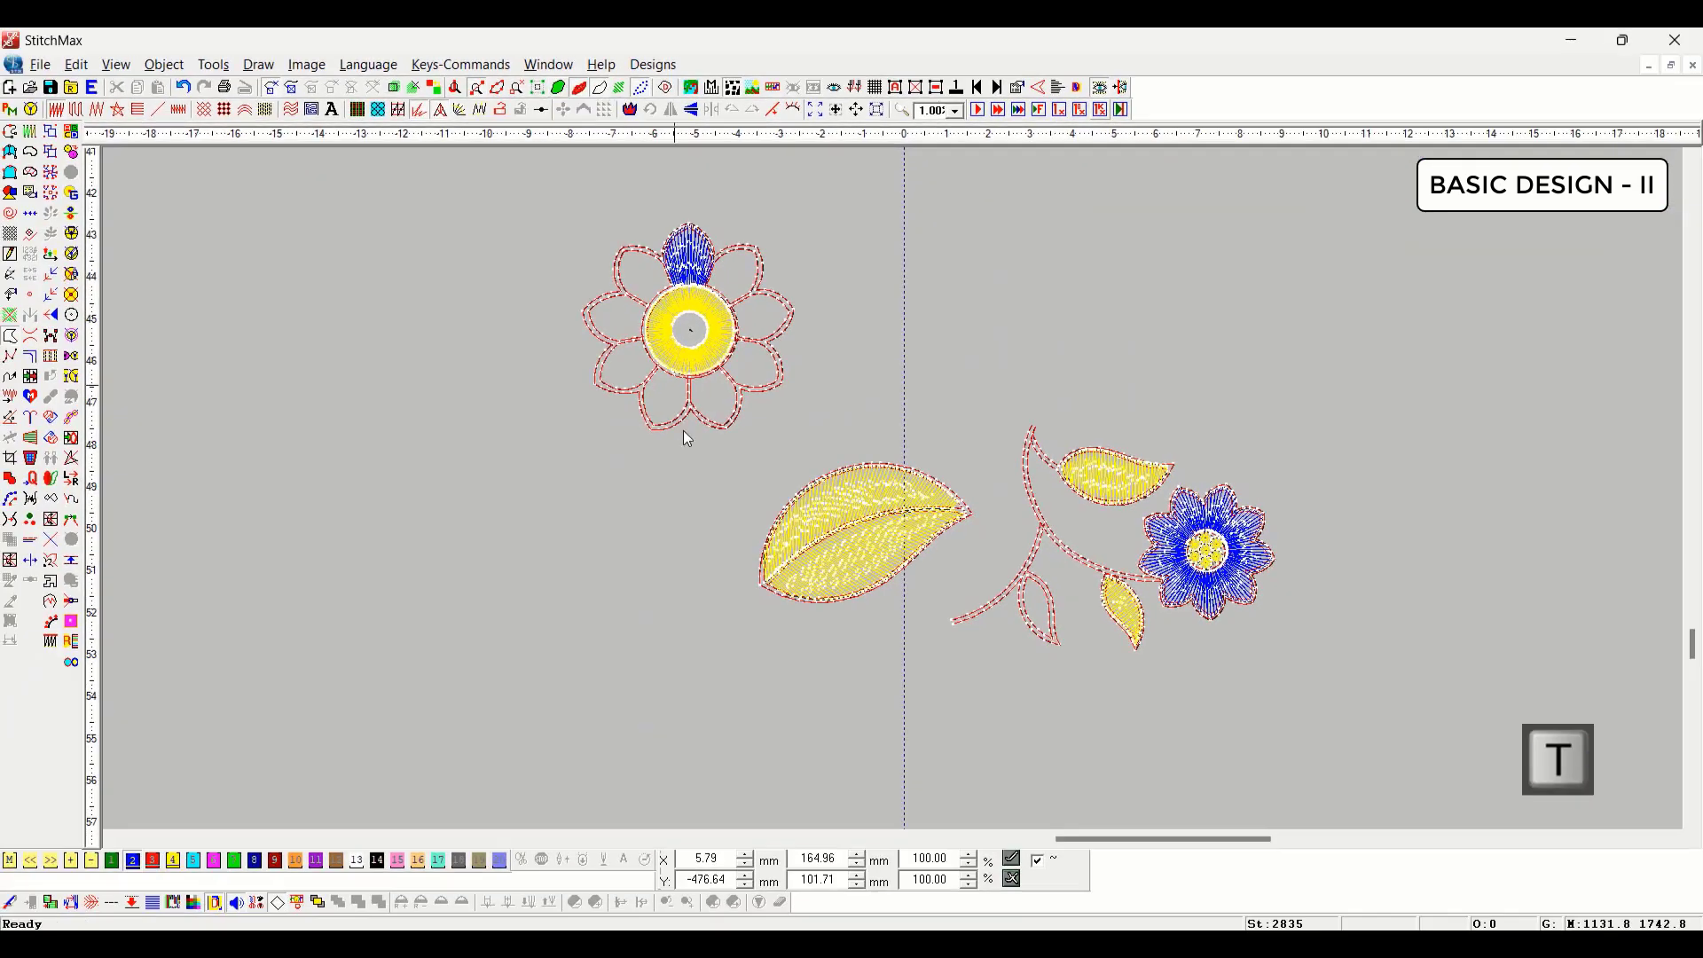
# Step: Examine the large flower's double red petal outlines and yellow centre ring in the 3D stitch view
pyautogui.scroll(6, 669, 369)
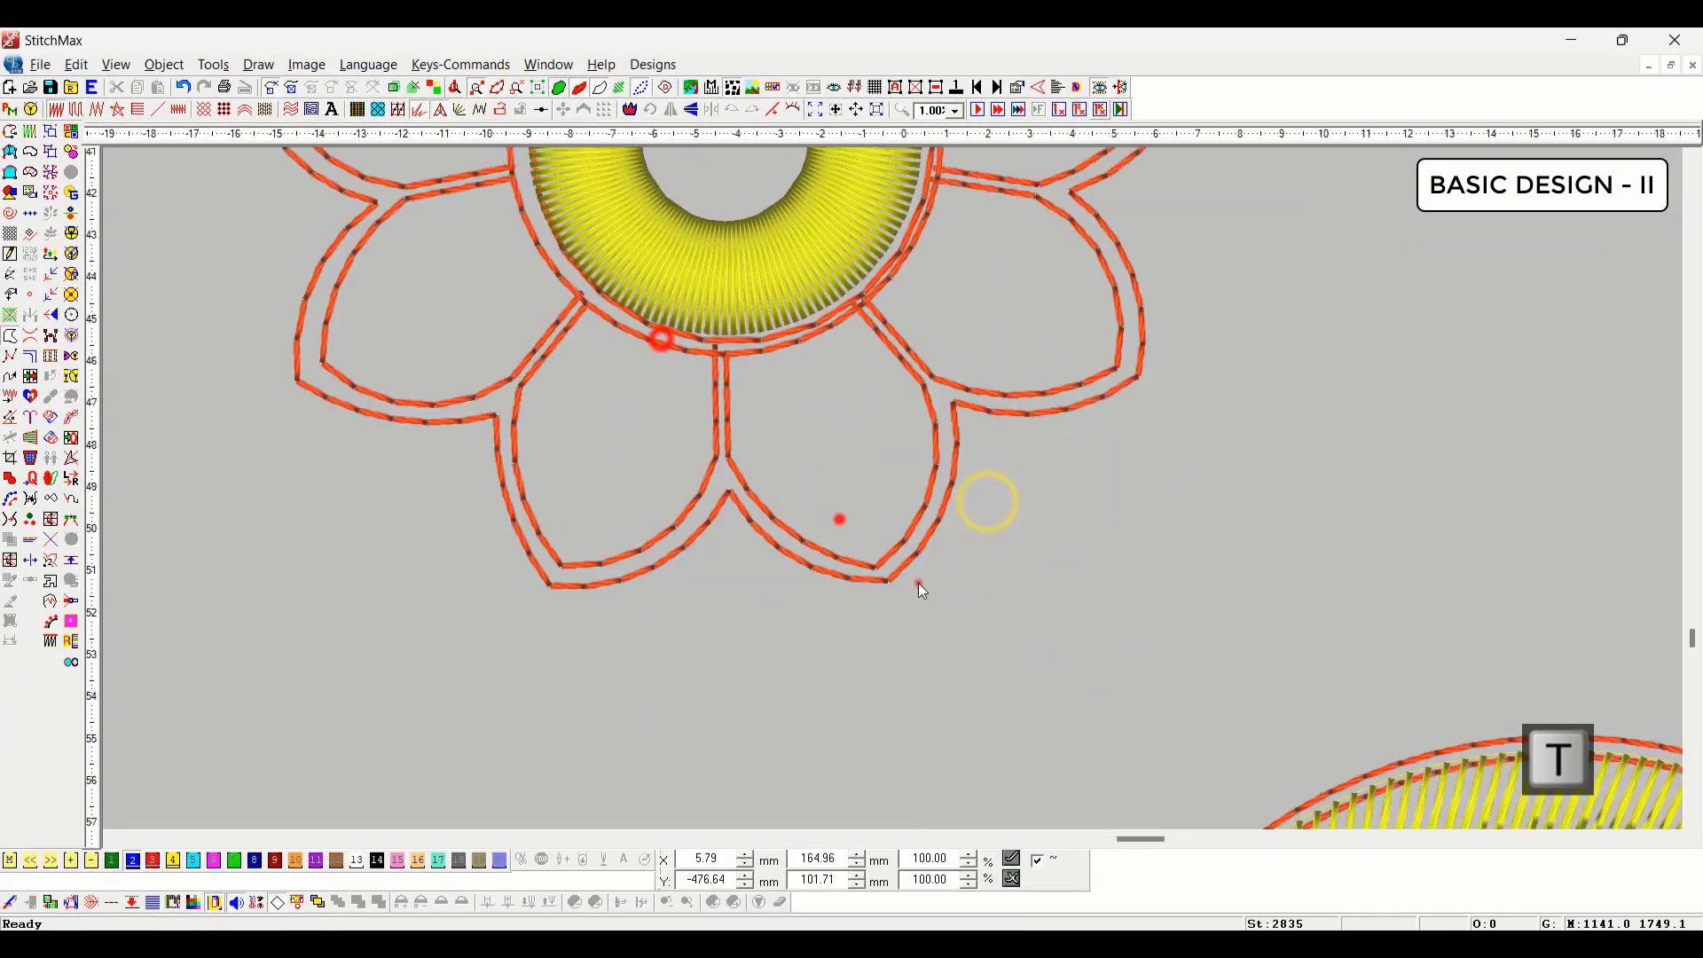
pyautogui.scroll(5, 1063, 634)
pyautogui.scroll(-4, 1048, 631)
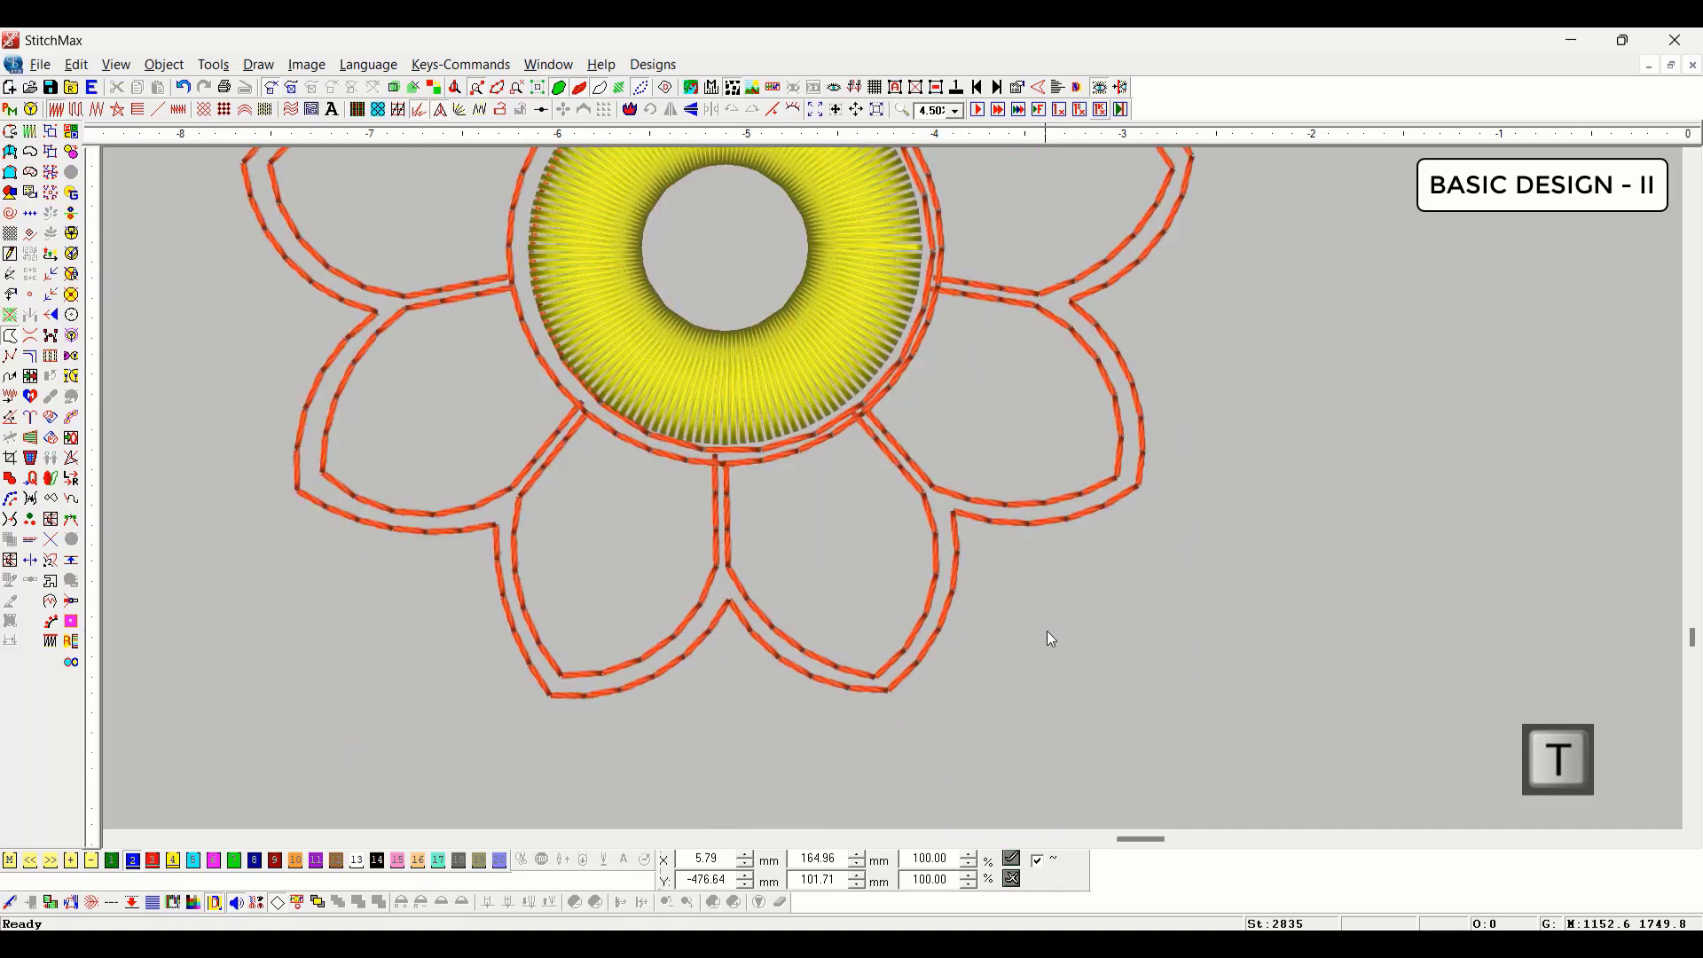
pyautogui.press('t')
pyautogui.scroll(-5, 1036, 642)
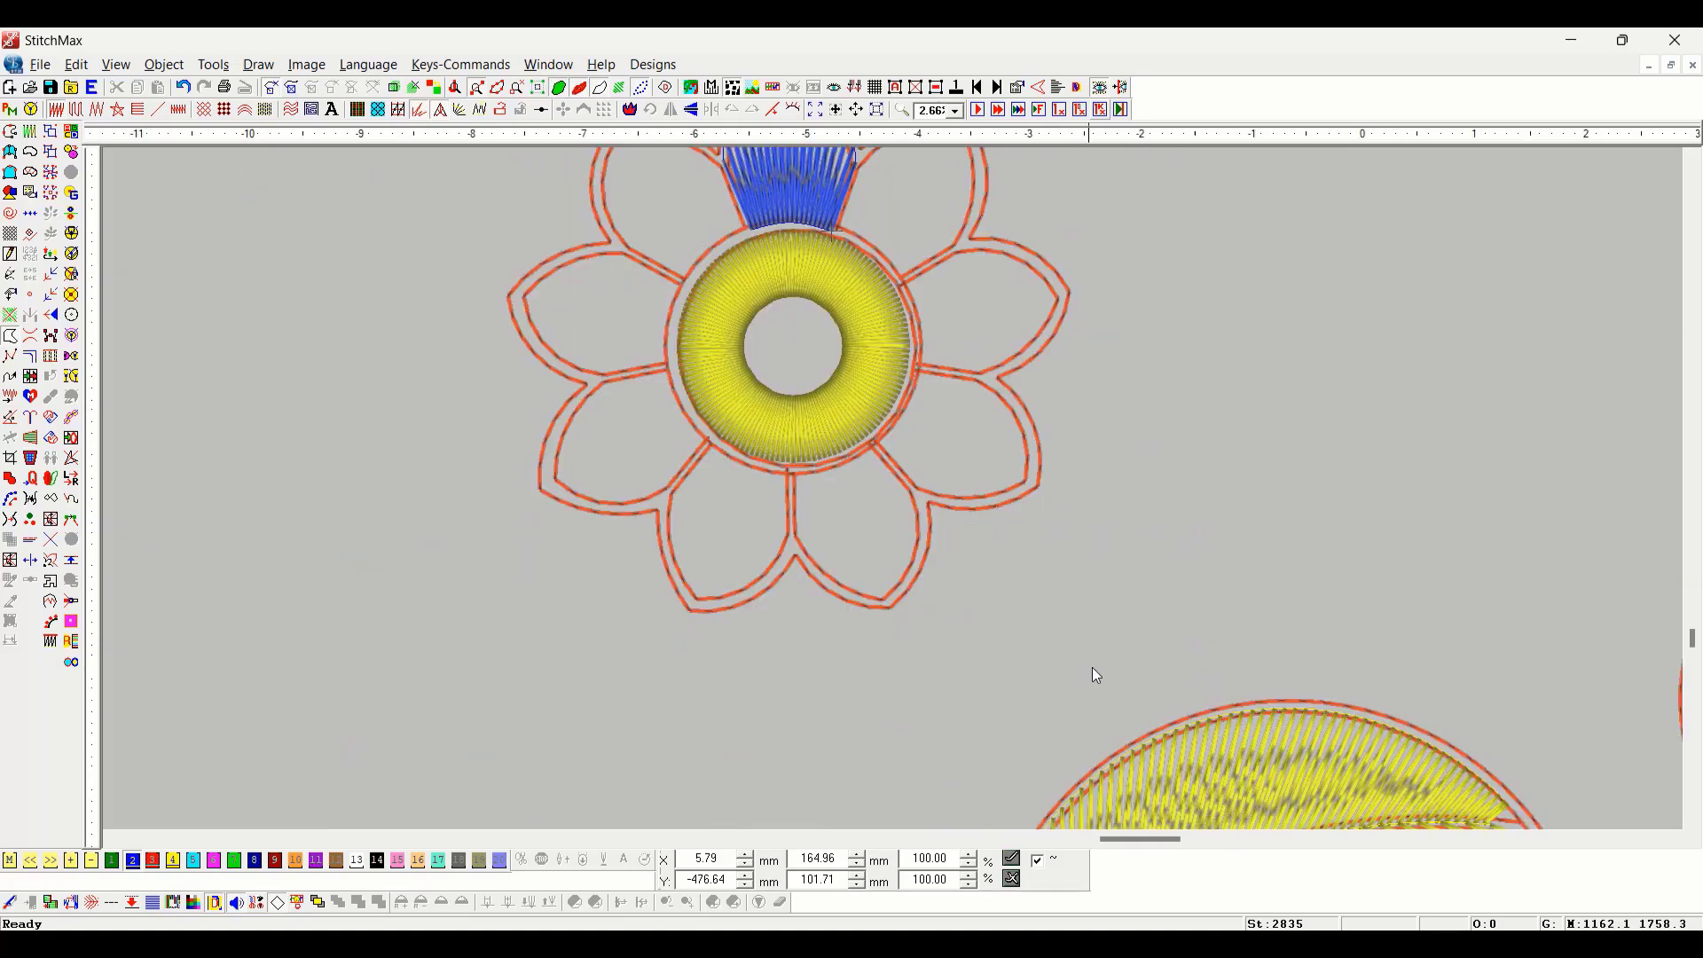
# Step: Show the background artwork behind the digitized objects again and switch off the 3D stitch view
pyautogui.press('i')
pyautogui.press('Right')
pyautogui.press('Right')
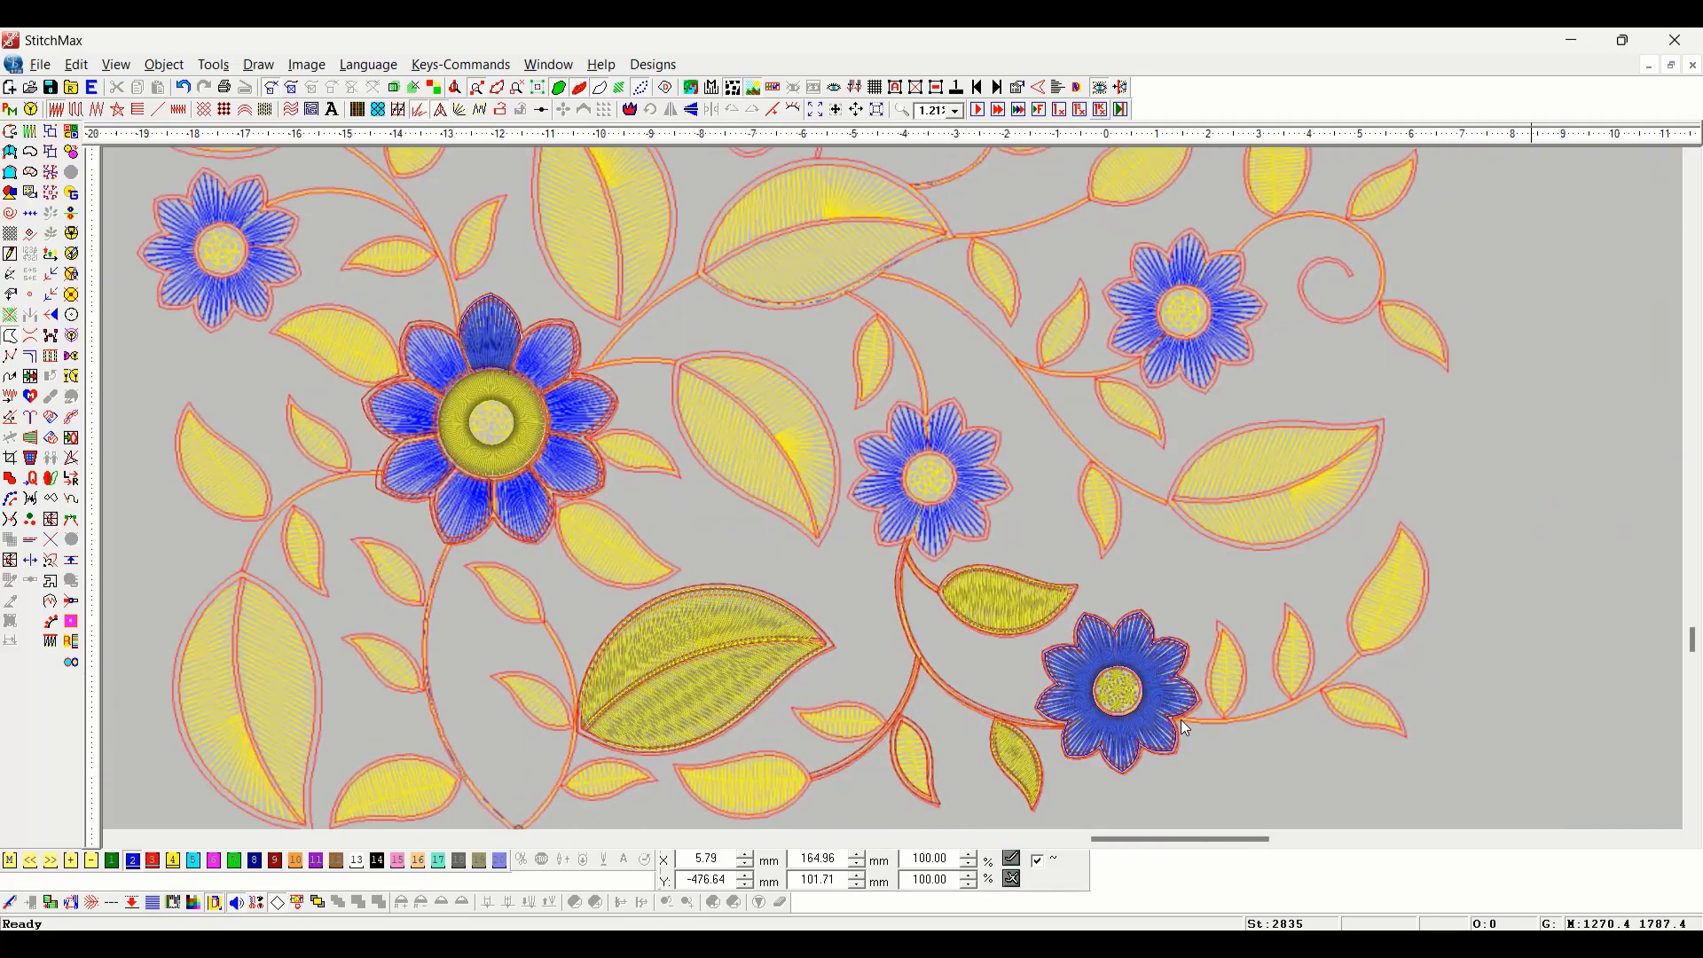
pyautogui.press('Down')
pyautogui.press('t')
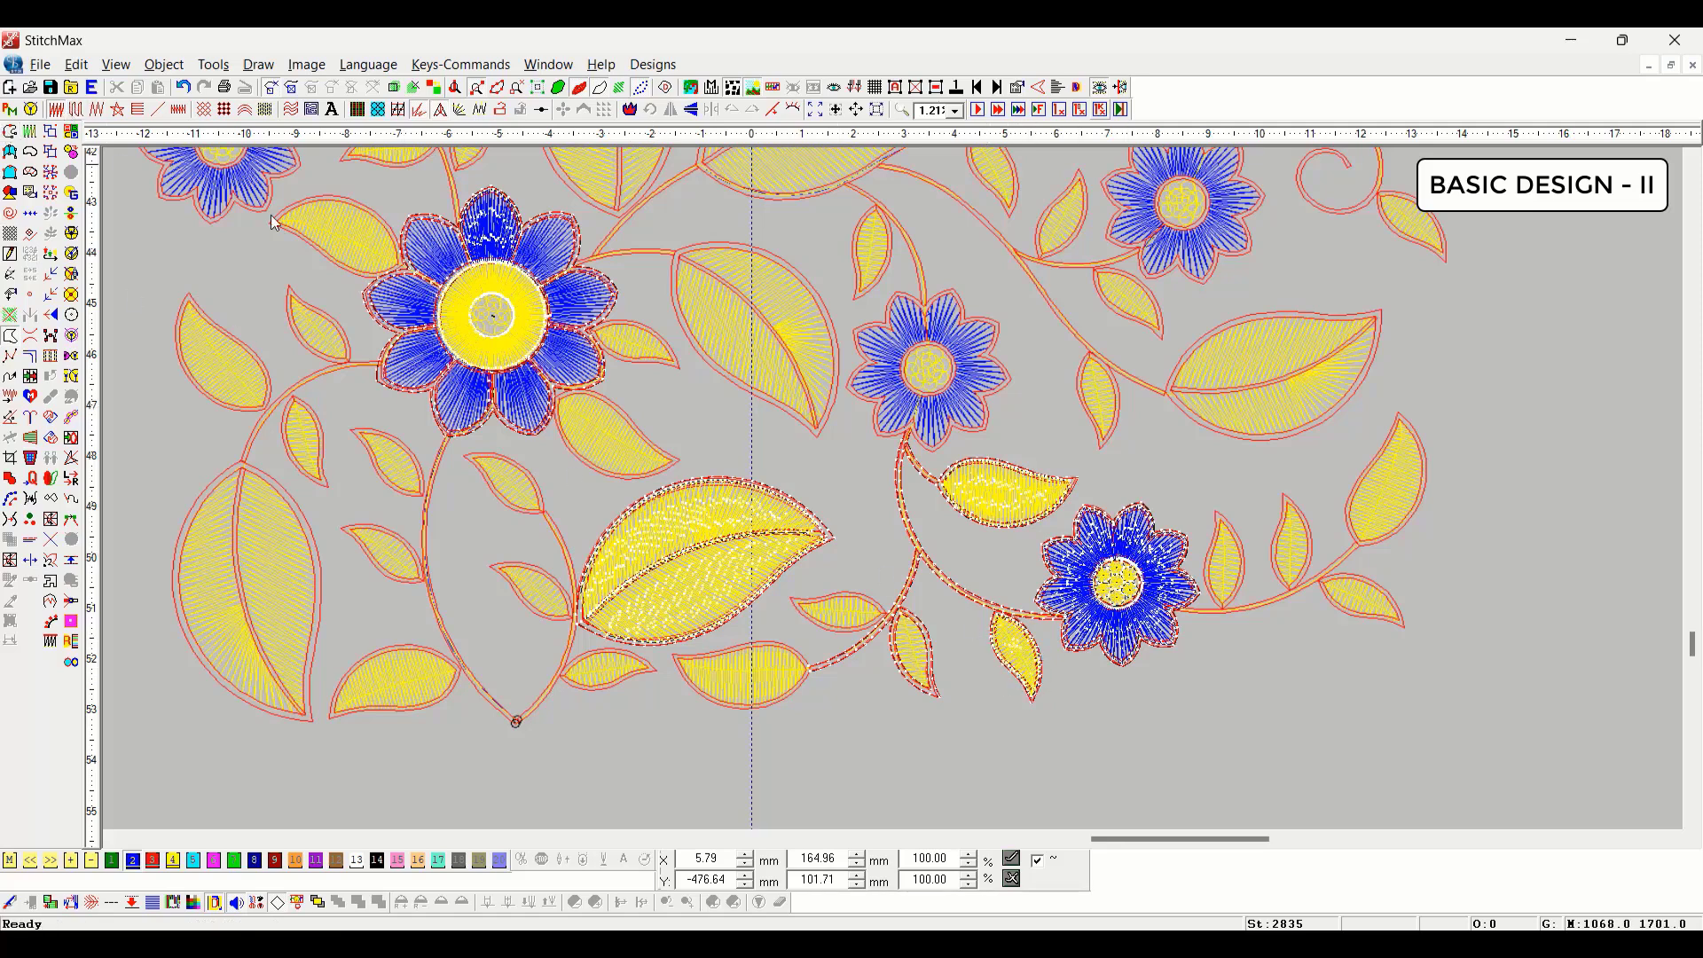
pyautogui.hotkey('alt', 'r')
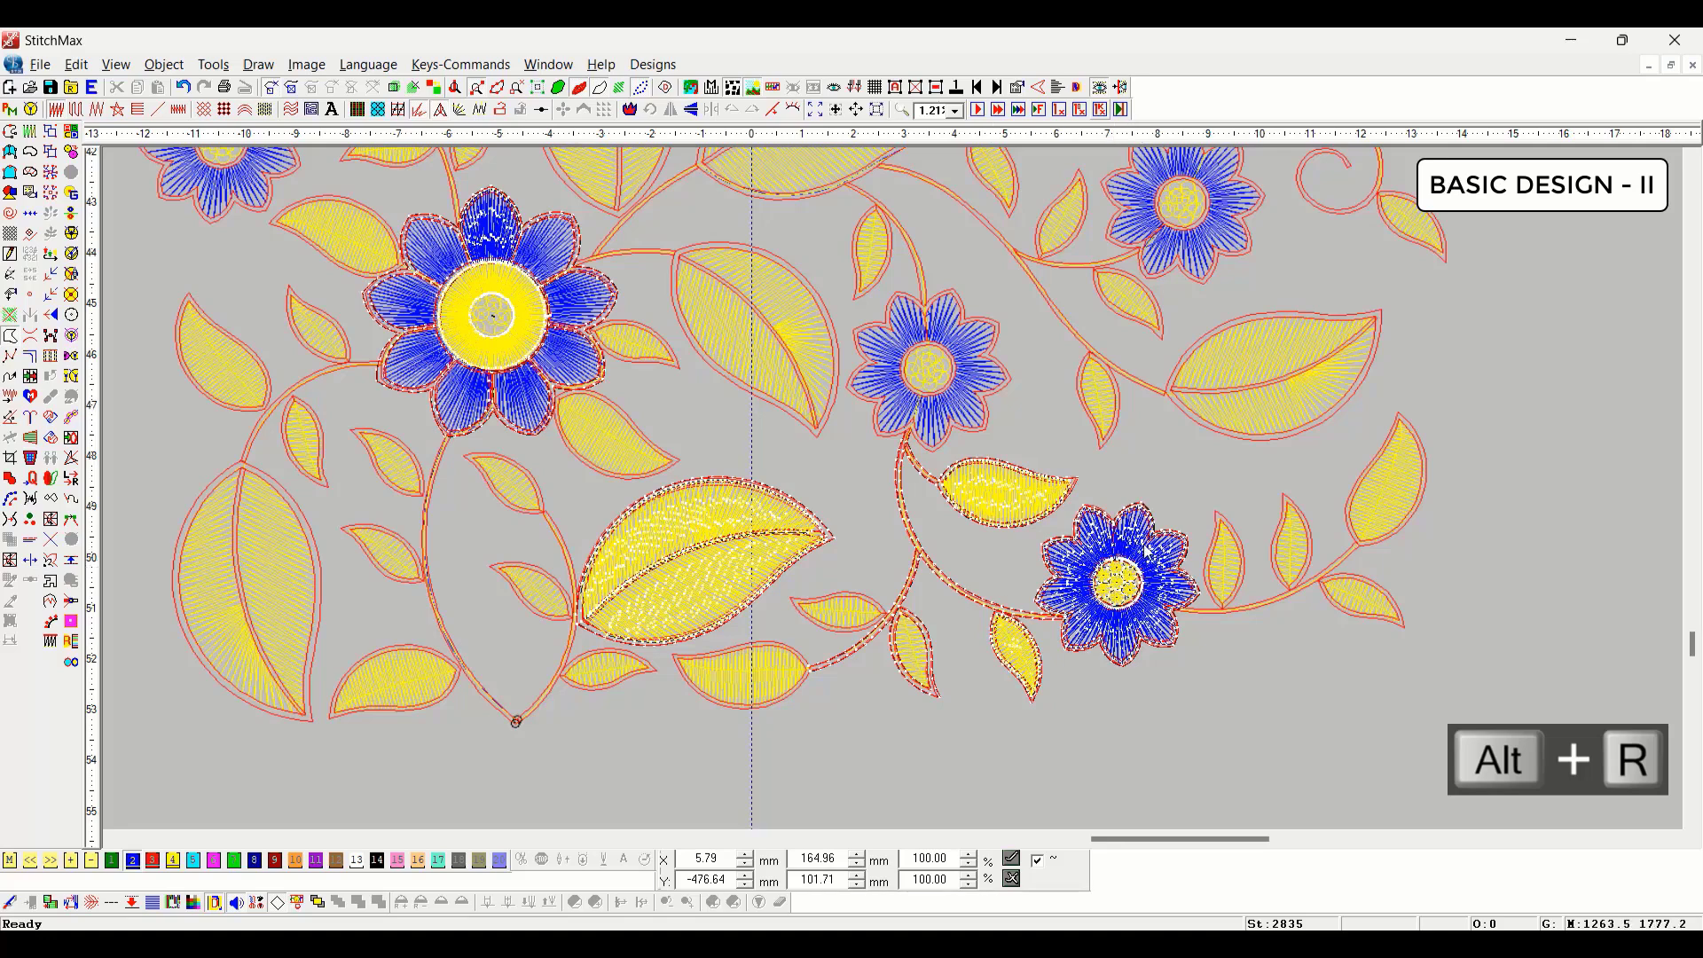
pyautogui.press('F11')
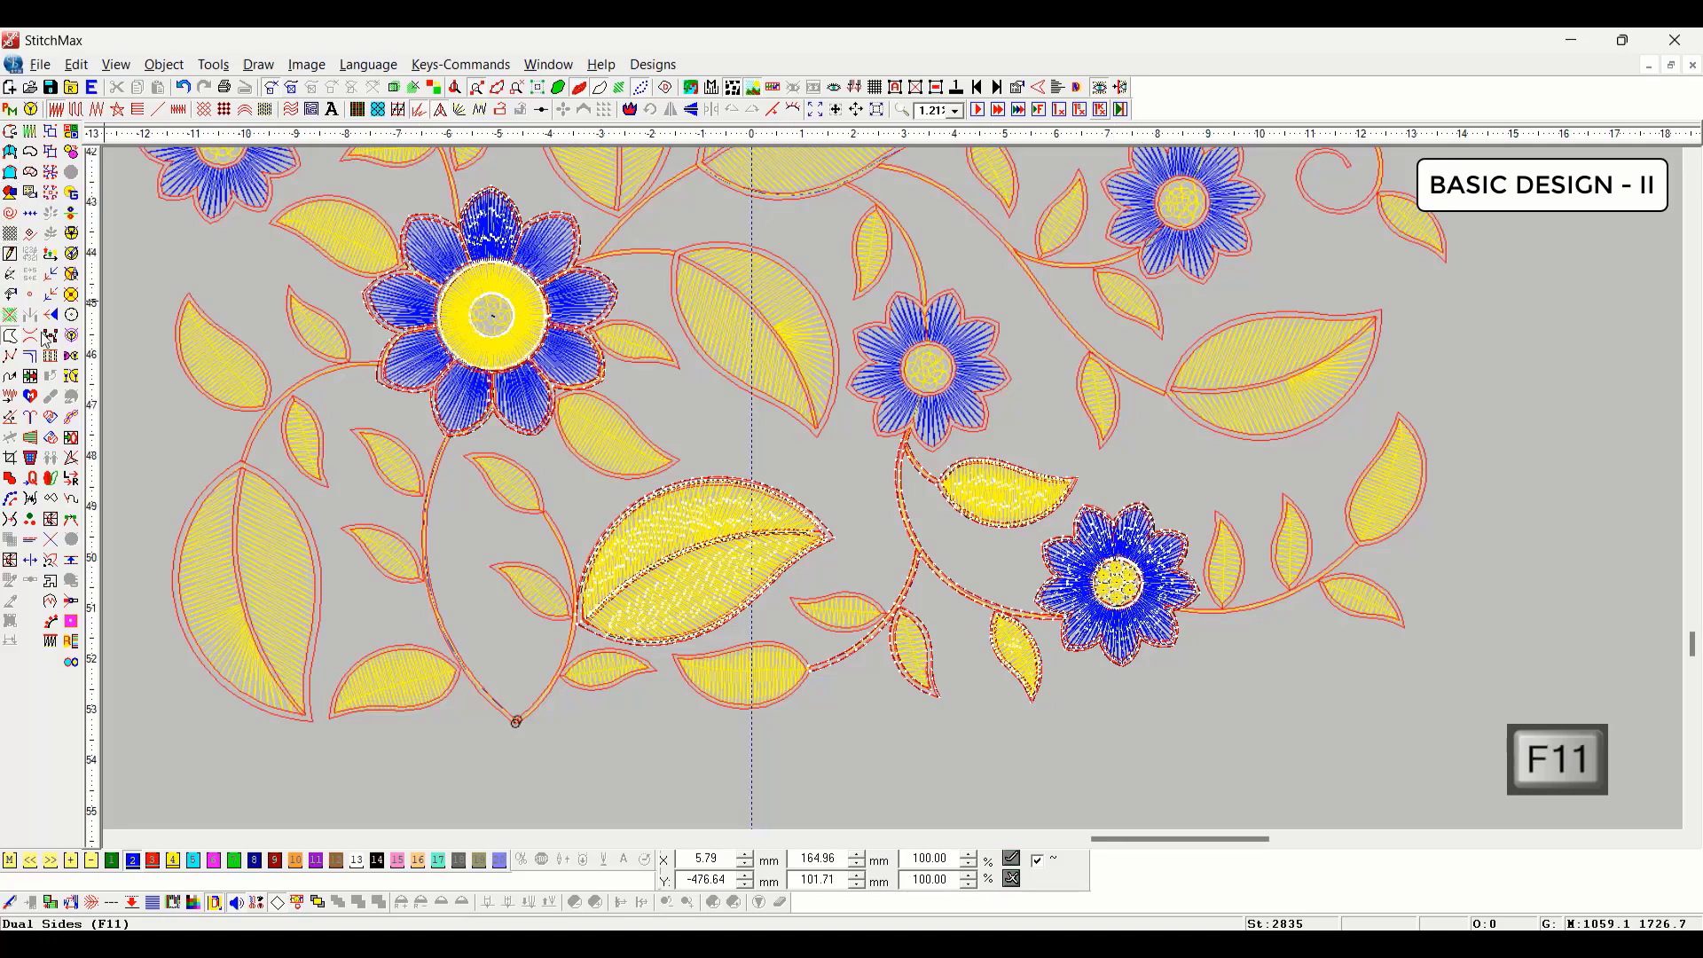
pyautogui.hotkey('alt', 'shift', 'r')
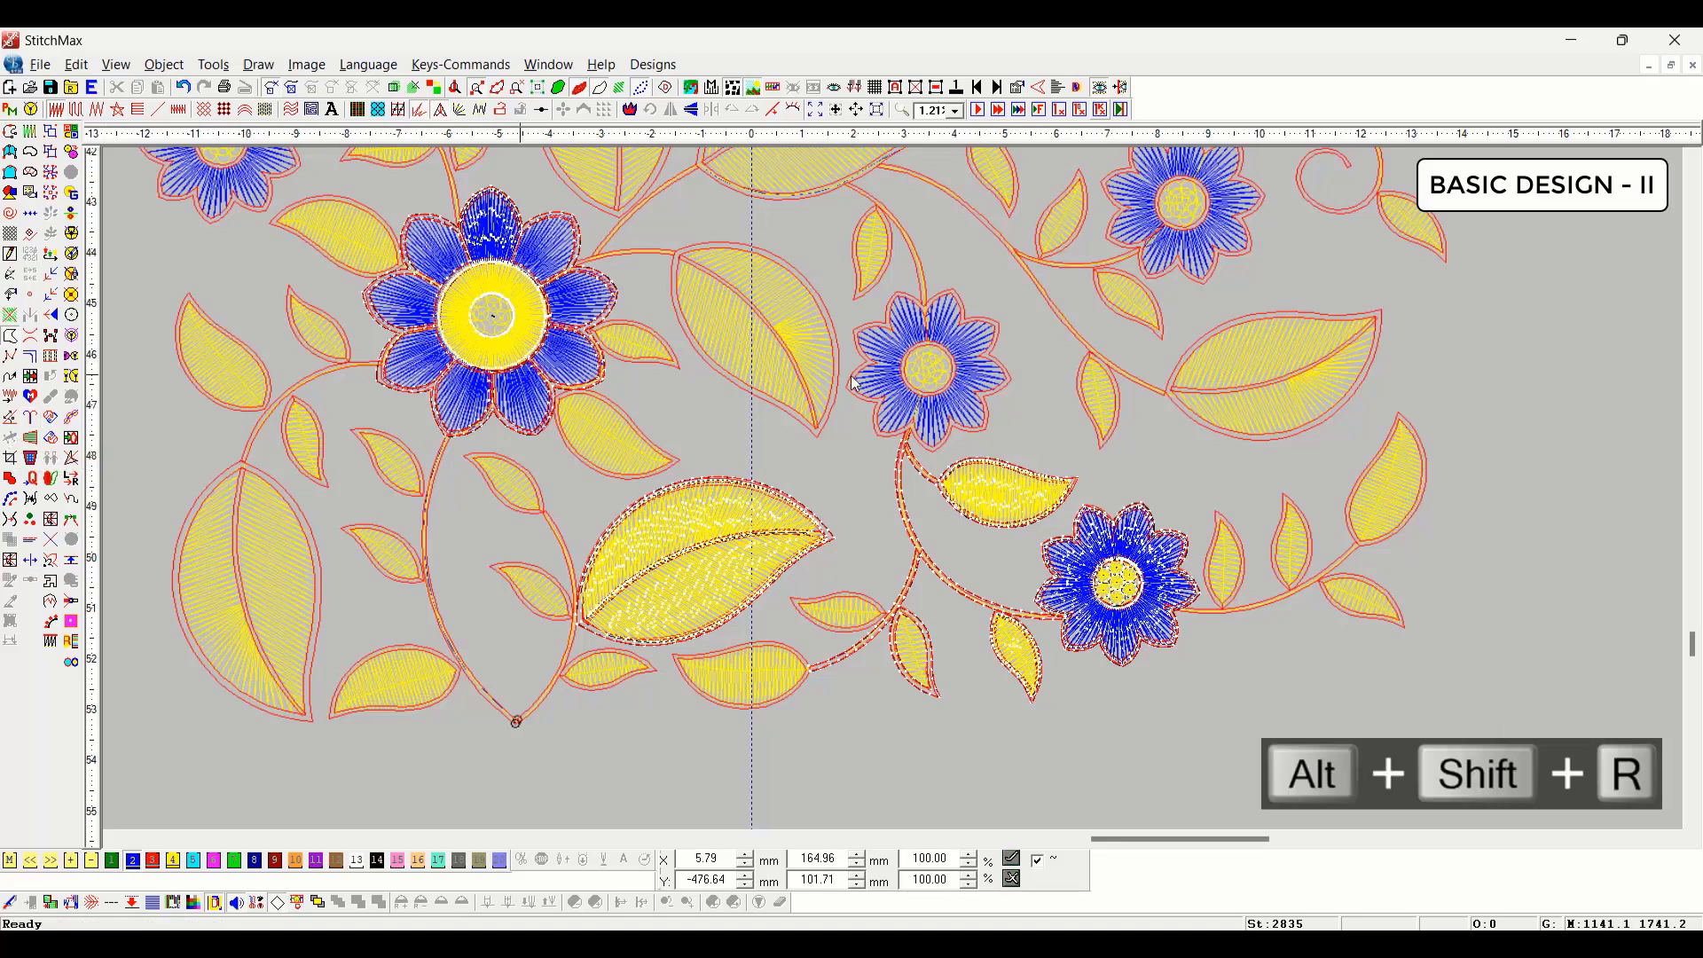
# Step: Compare the digitized small flower with the background artwork and the neighbouring leaves and stem still lacking stitches
pyautogui.moveTo(1343, 682); pyautogui.dragTo(1442, 684)
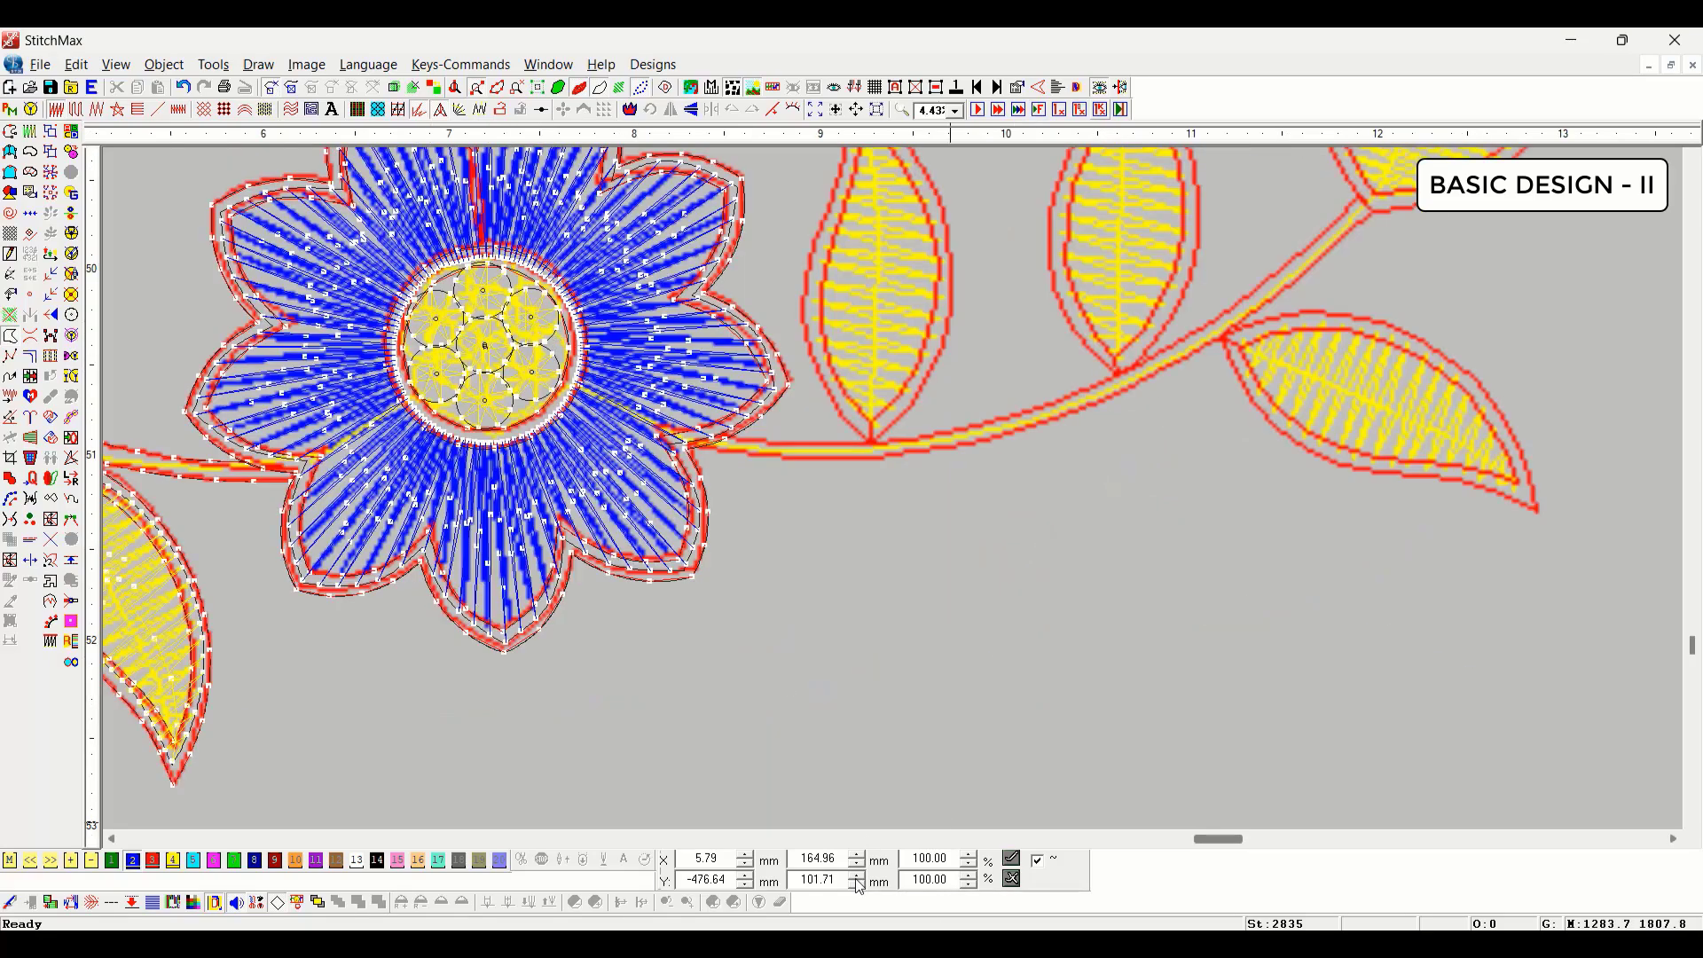
pyautogui.scroll(3, 692, 533)
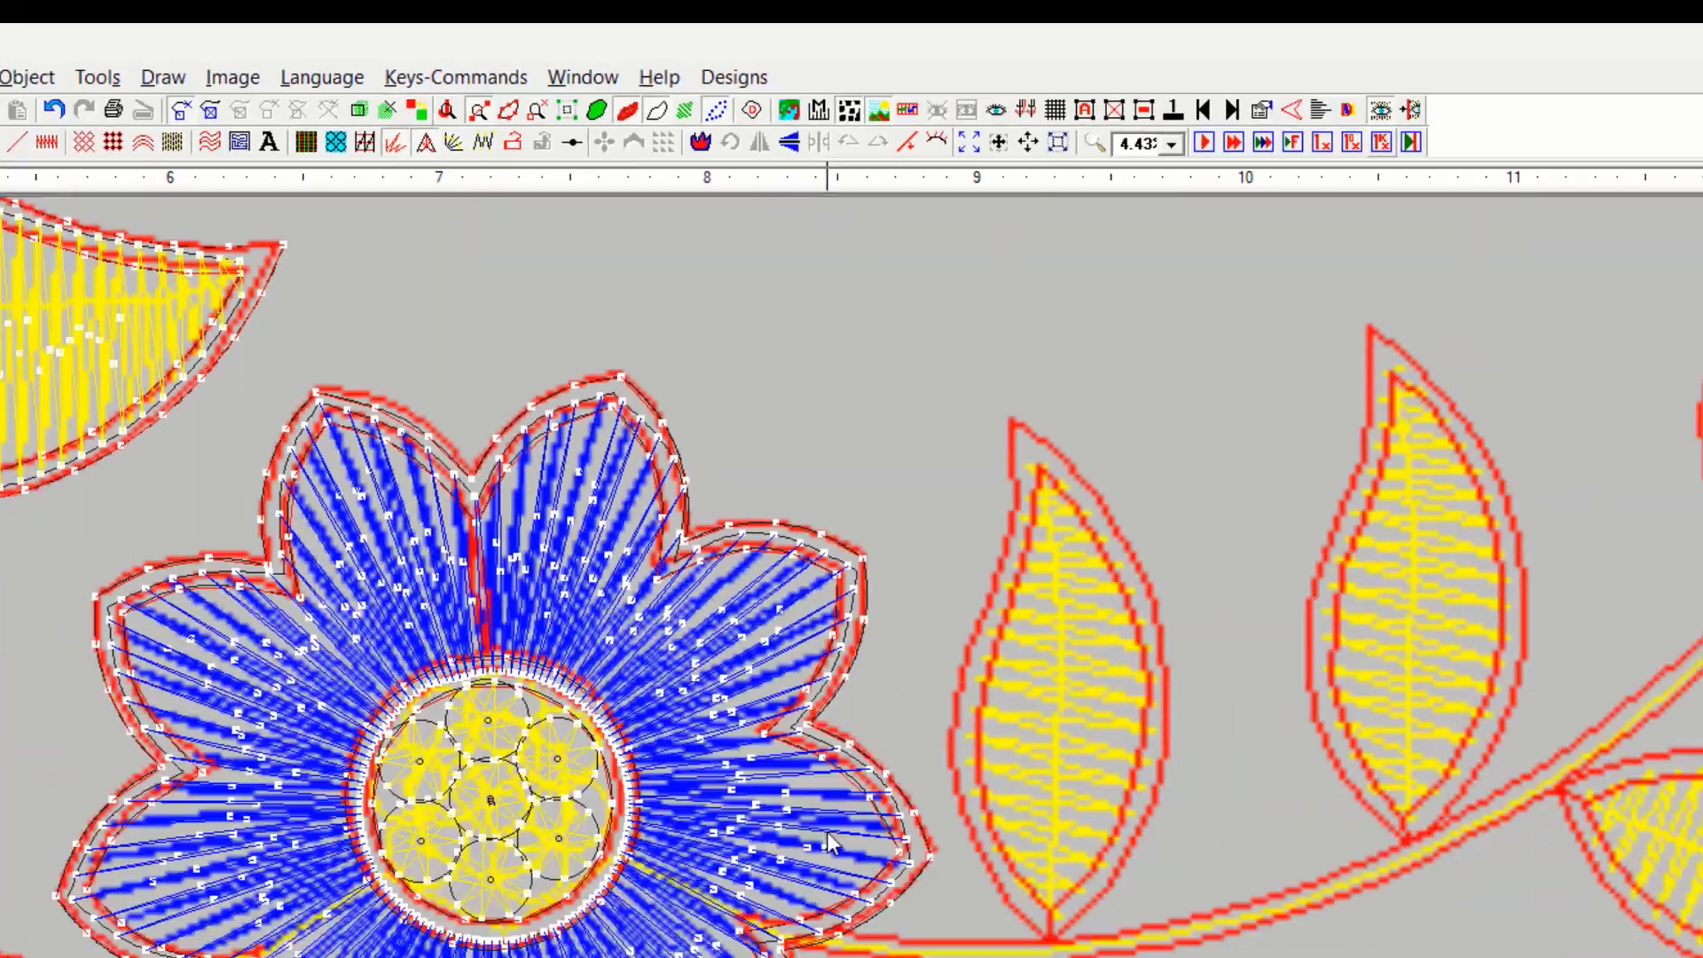
pyautogui.scroll(-4, 607, 550)
pyautogui.scroll(-5, 609, 557)
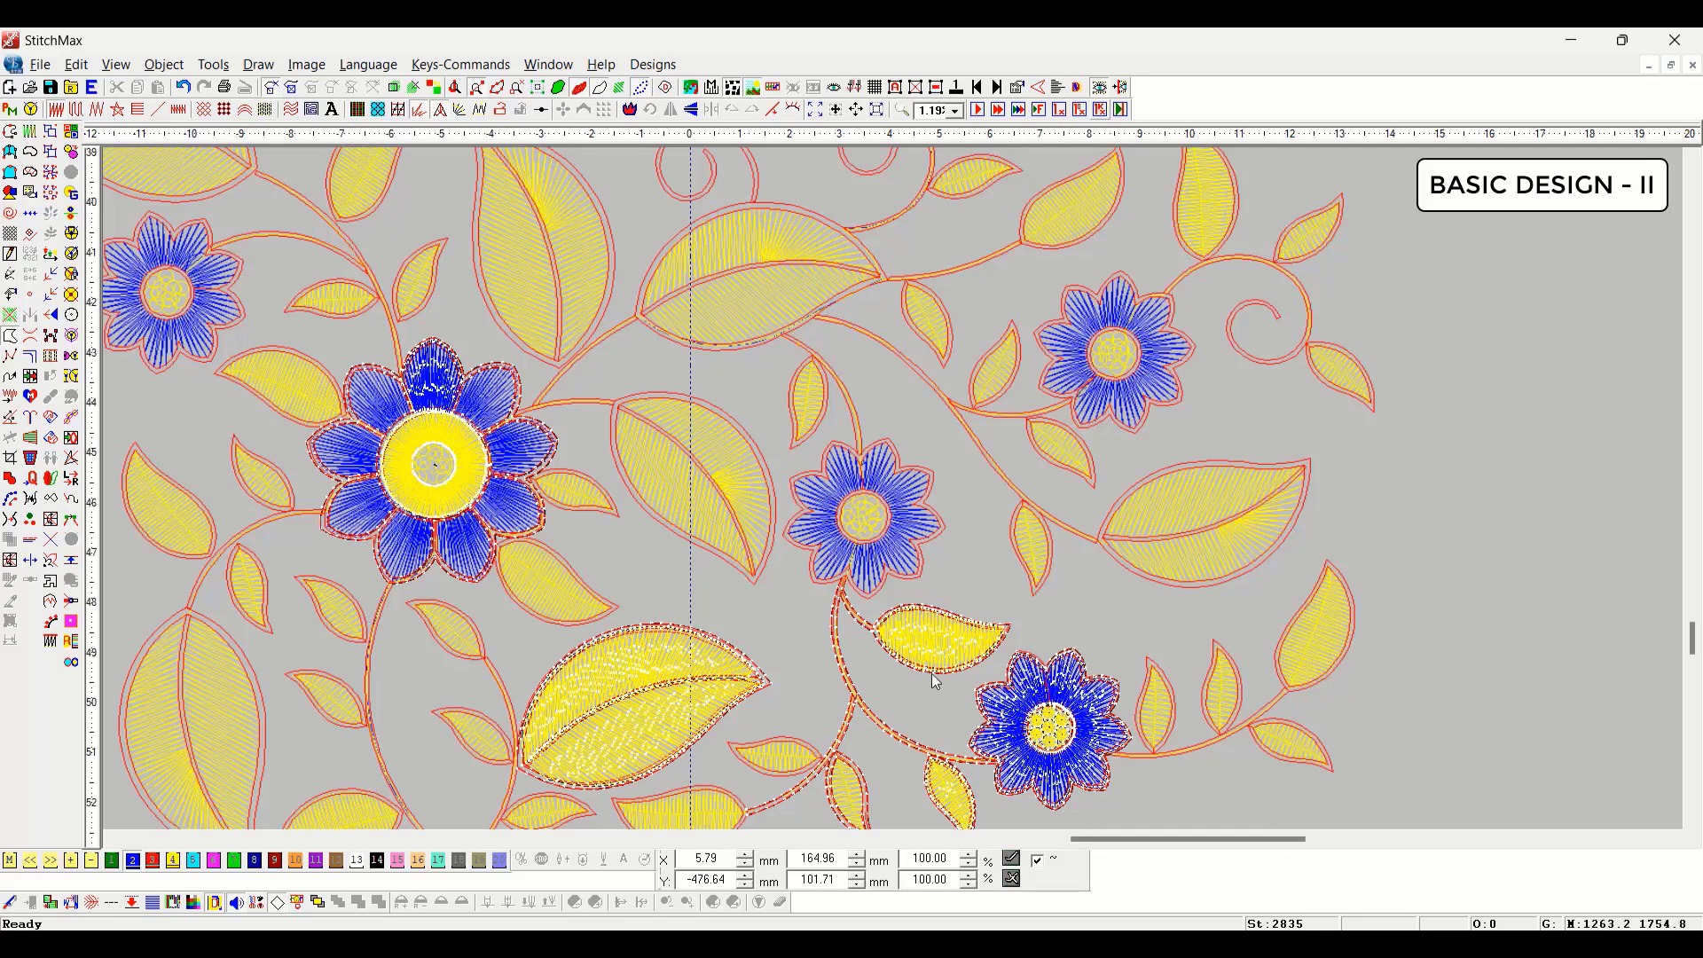
pyautogui.scroll(-3, 936, 682)
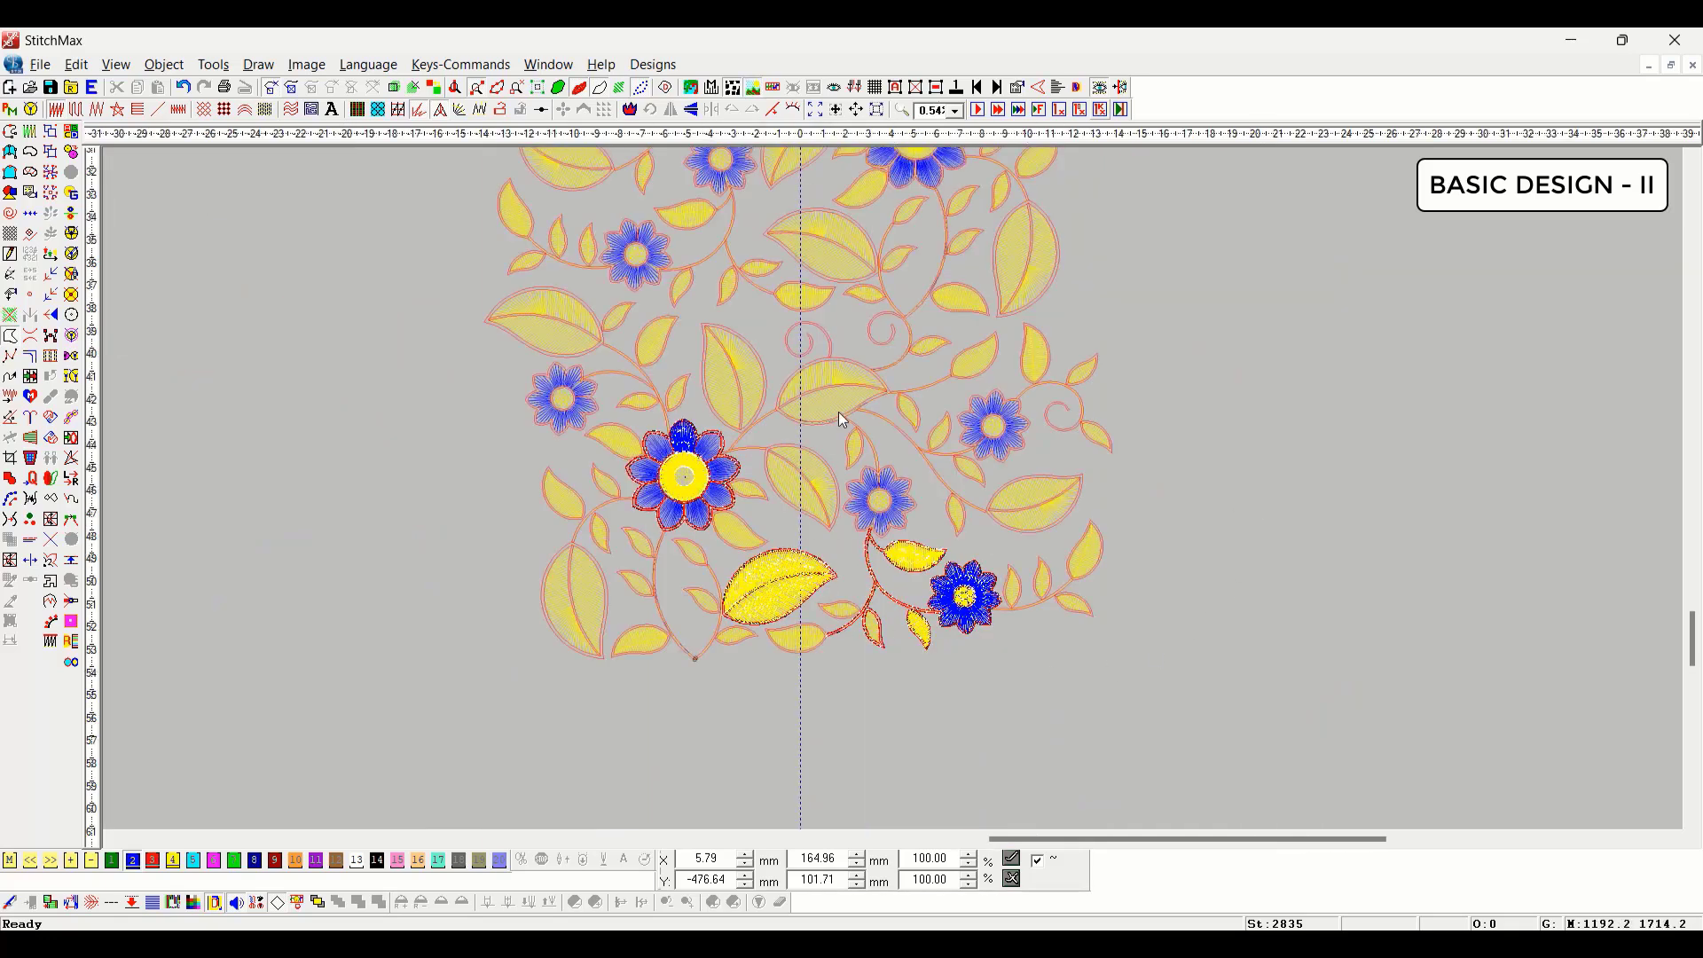
# Step: Select the red outline of the large flower's left petal
pyautogui.moveTo(584, 424); pyautogui.dragTo(1266, 692)
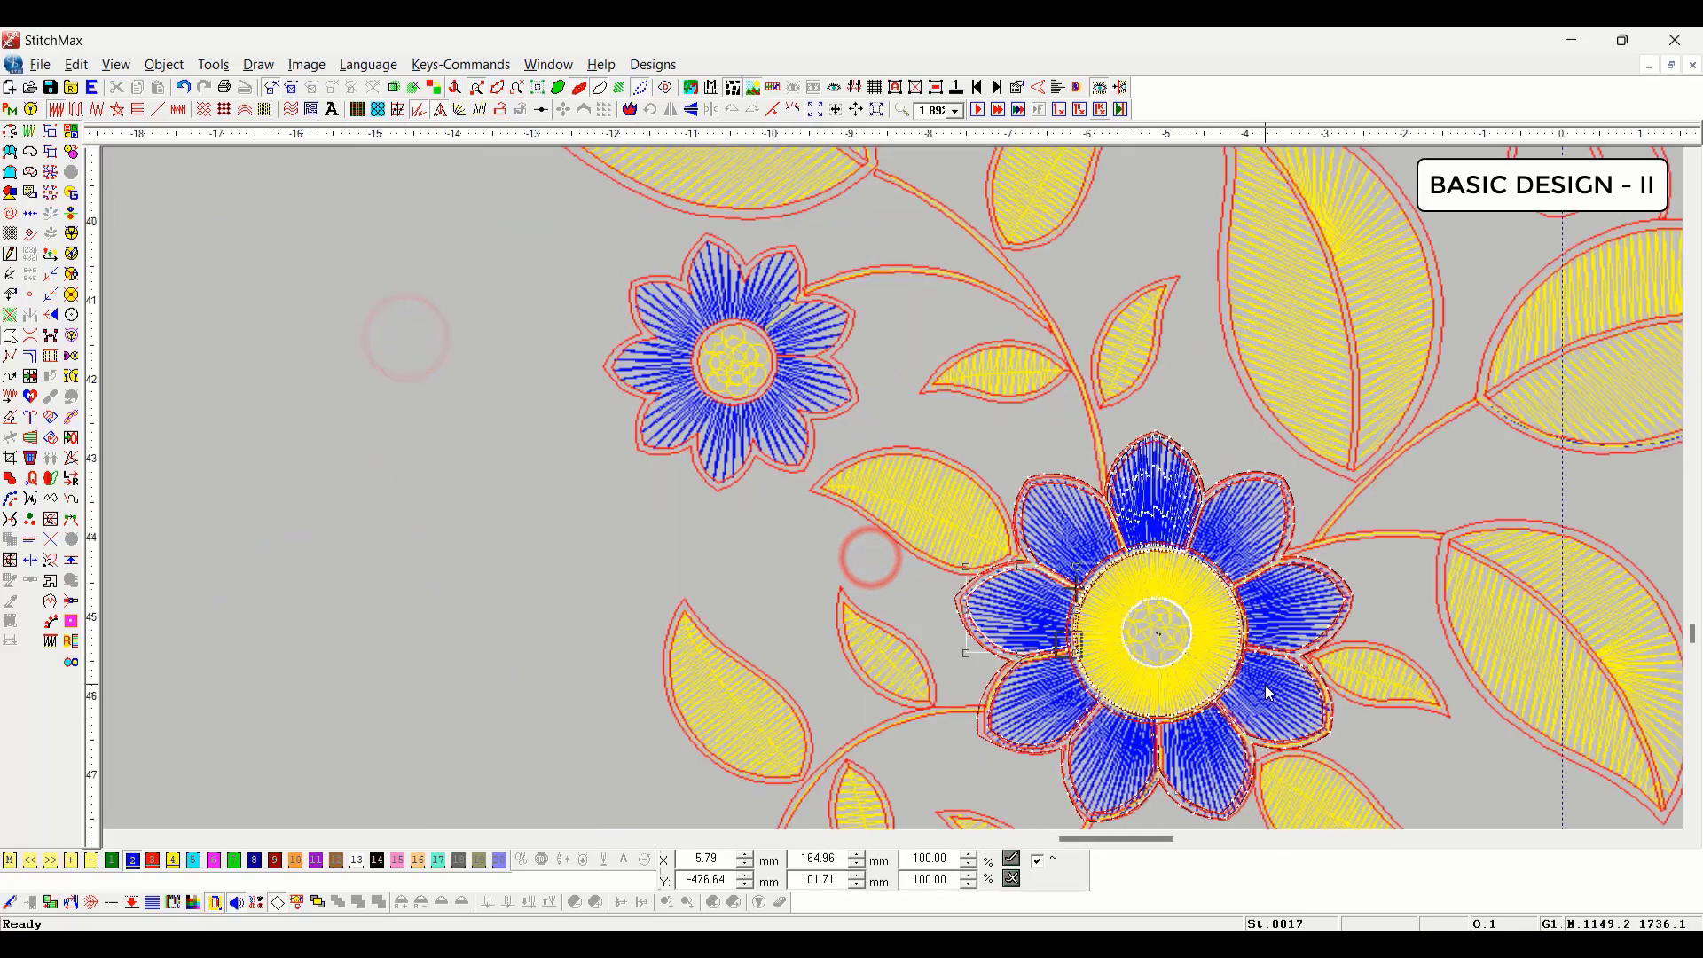
pyautogui.press('Right')
pyautogui.press('Right')
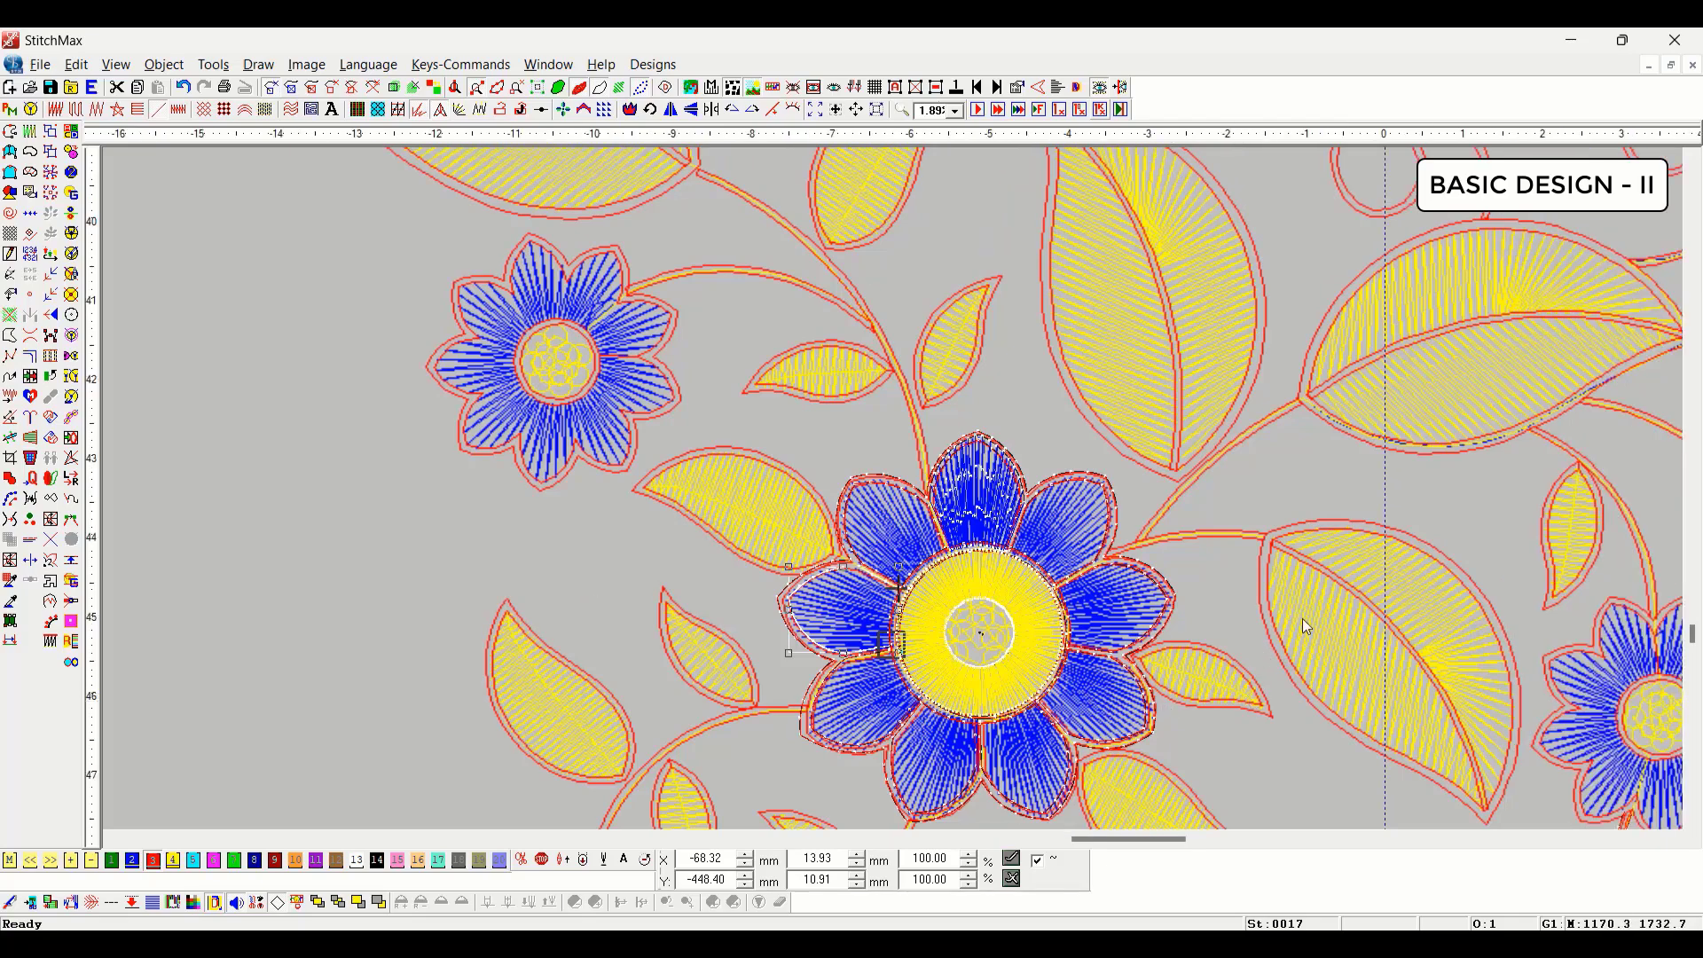